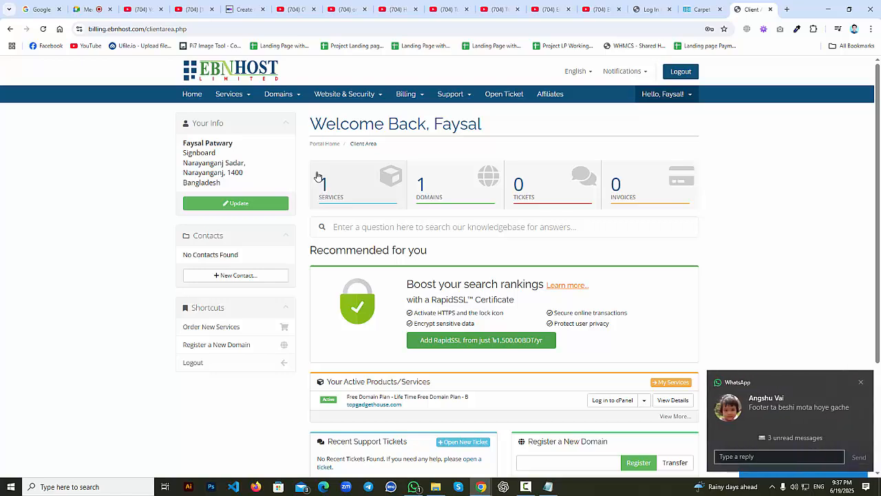
Reply 'আমি ঠিক করে দিবোনে ভাই' to the incoming chat message.
click(808, 456)
text(আমি ঠিক করে দিবোনে ভাই)
key(shift+Return)
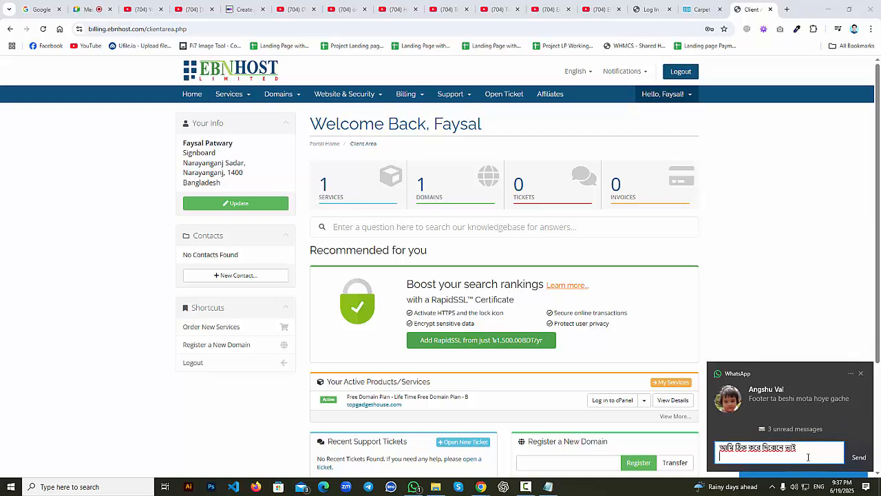
key(Return)
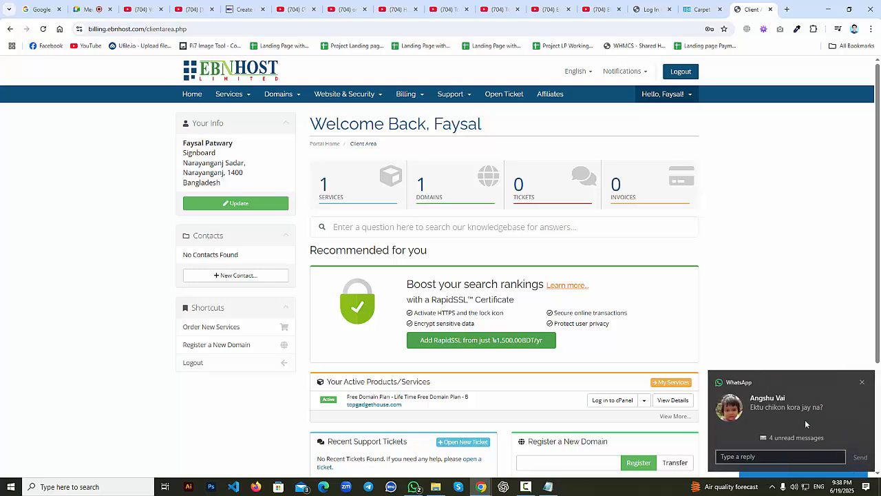
Answer 'yes' to the new chat, then bring up the Topgadgethouse.com plan's Product Details.
click(785, 457)
text(yes)
key(Return)
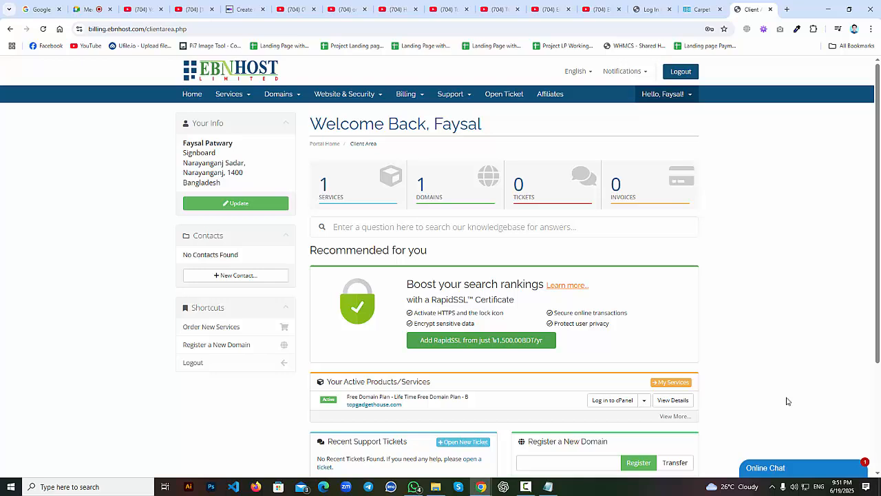
click(380, 199)
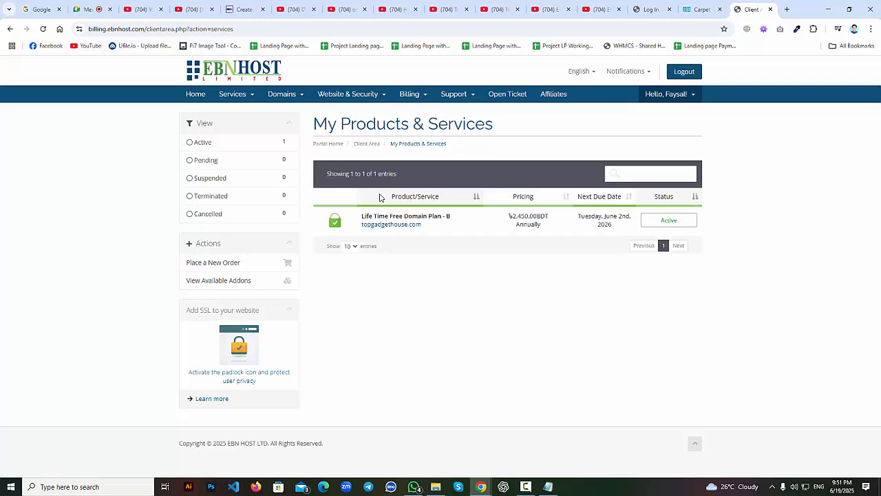
click(452, 226)
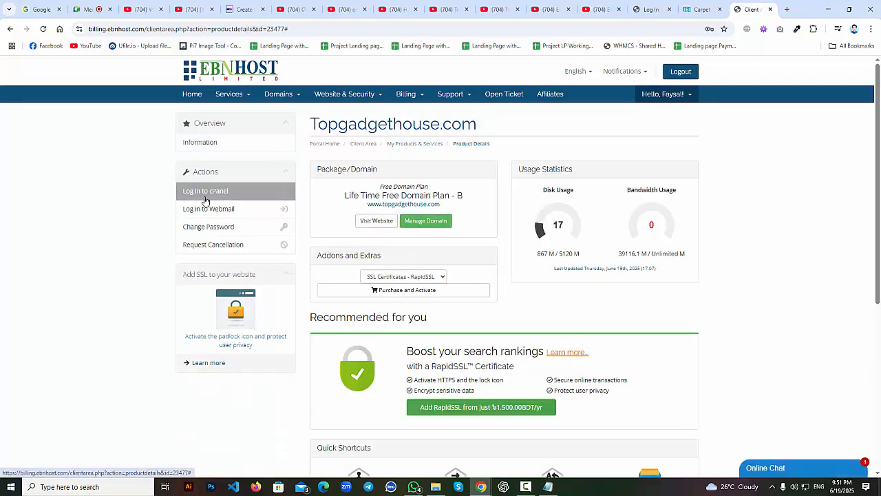
Log in to cPanel, highlight the 38.29 GB Bandwidth figure under Statistics, then show the desktop.
click(205, 199)
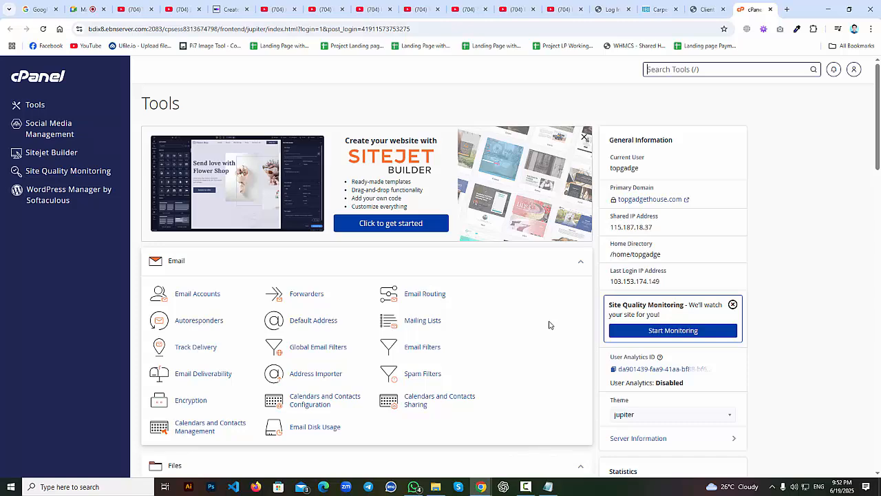
scroll(549, 324, down, 2)
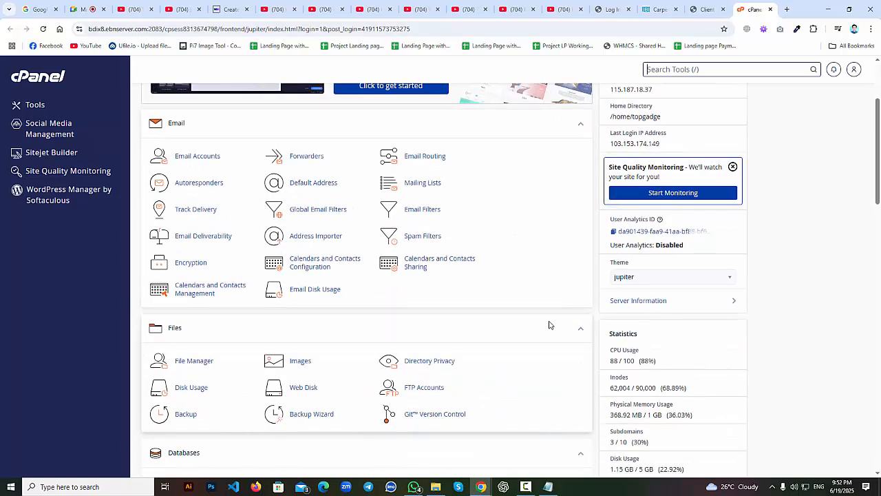
scroll(549, 324, down, 3)
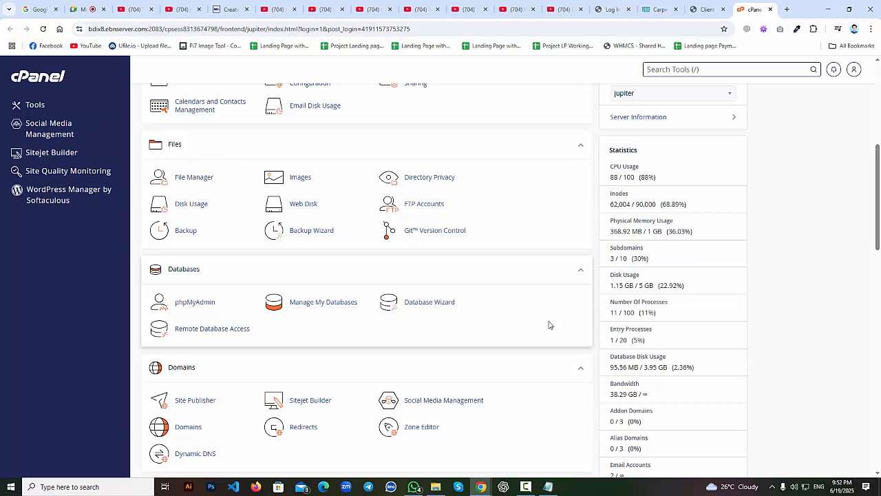
scroll(549, 324, down, 1)
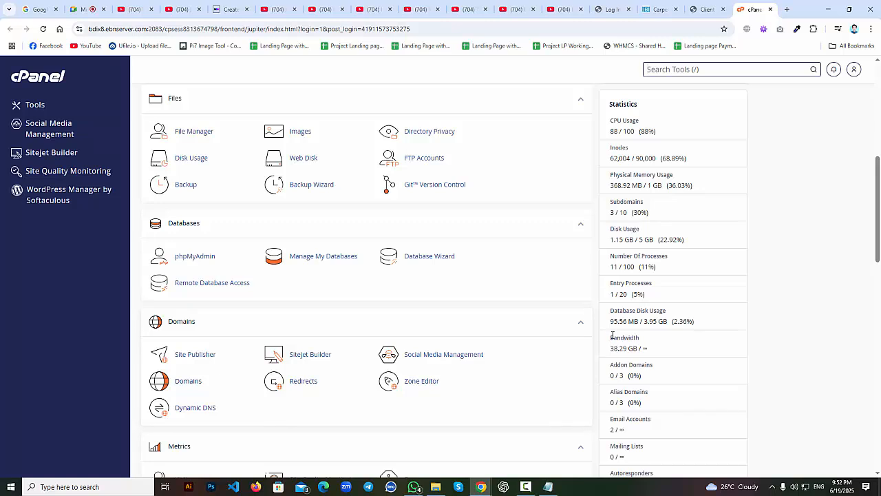
drag(612, 336, 656, 350)
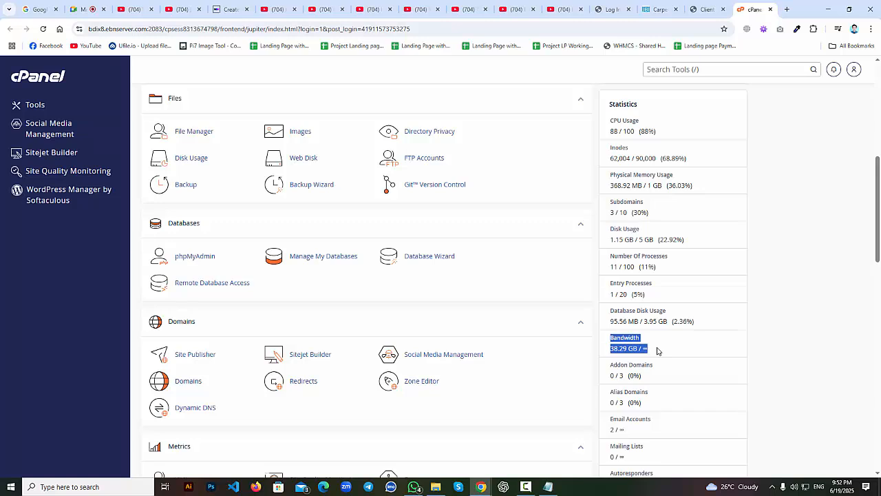
key(super+d)
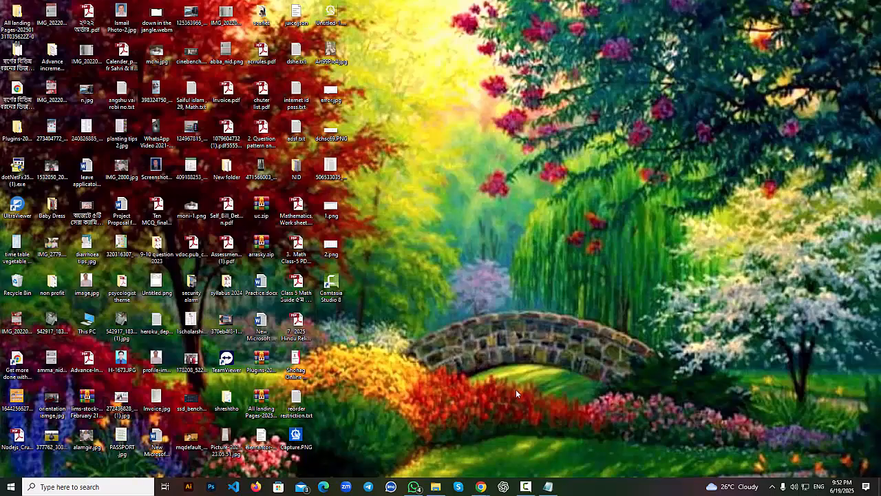
View the database connection error in error.jpg, then return to the cPanel browser window.
click(331, 91)
double_click(330, 91)
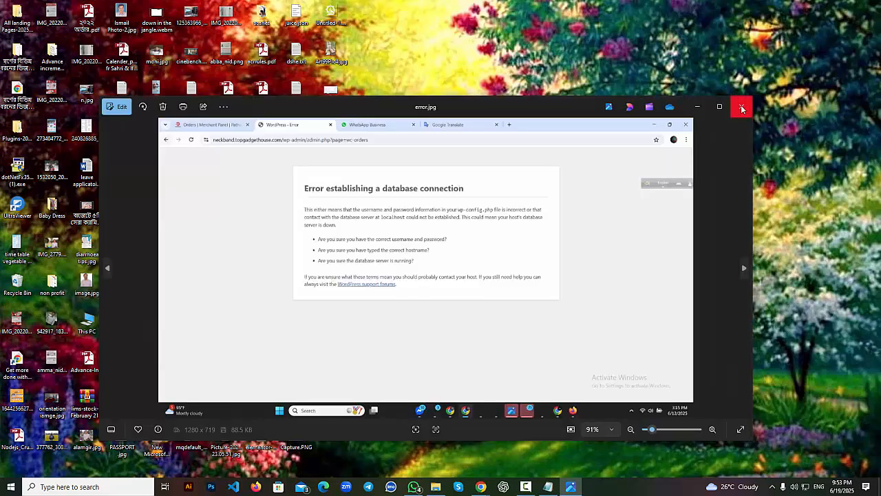
click(742, 108)
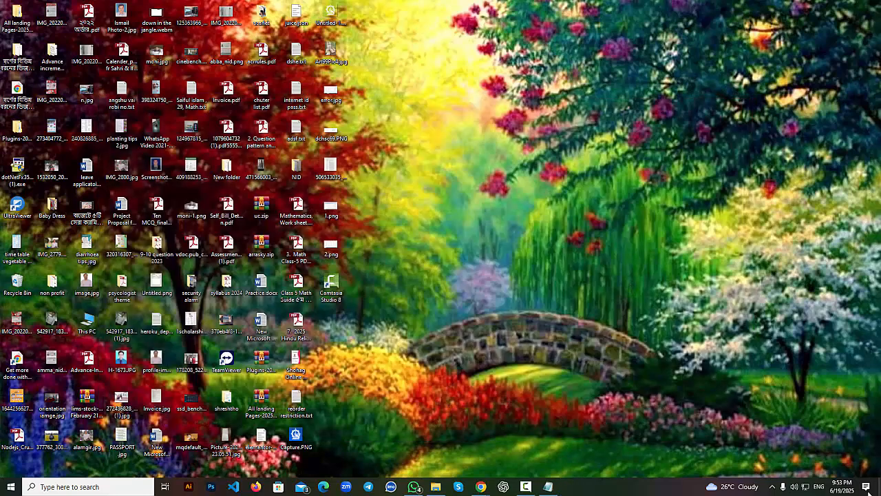
mouse_move(492, 482)
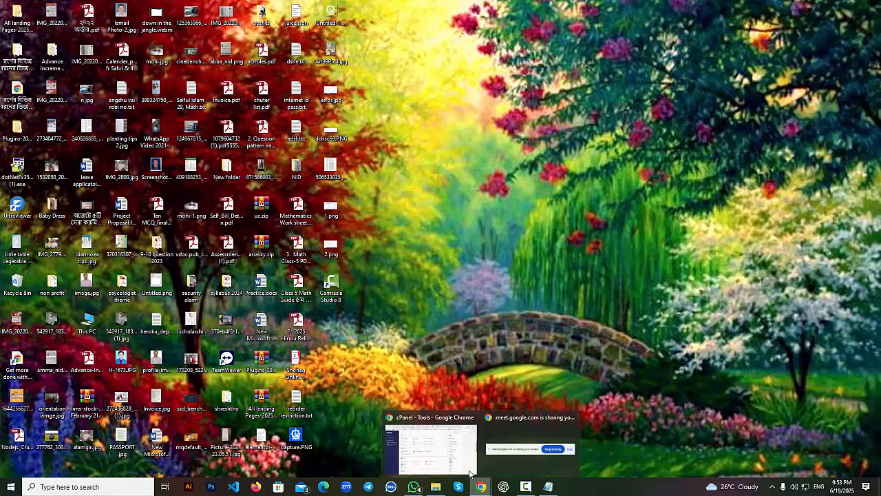
click(467, 442)
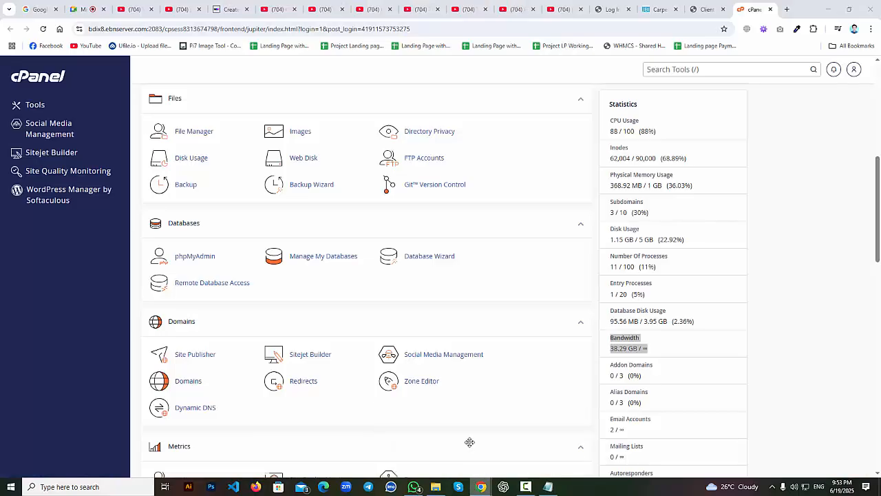
click(662, 345)
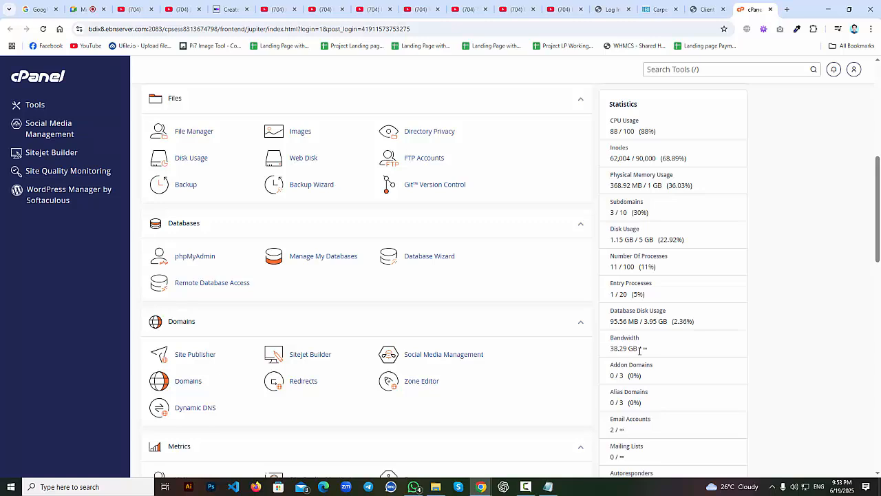
drag(640, 350, 651, 352)
click(663, 355)
drag(610, 338, 659, 342)
double_click(645, 348)
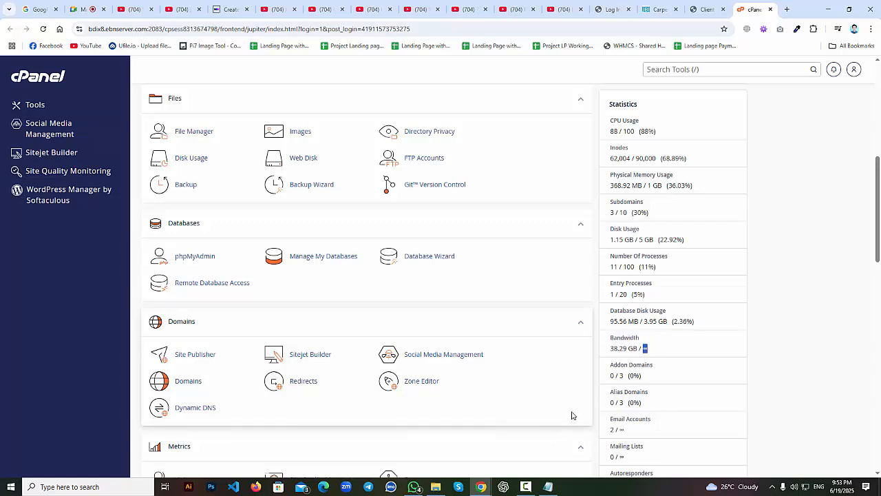
click(646, 350)
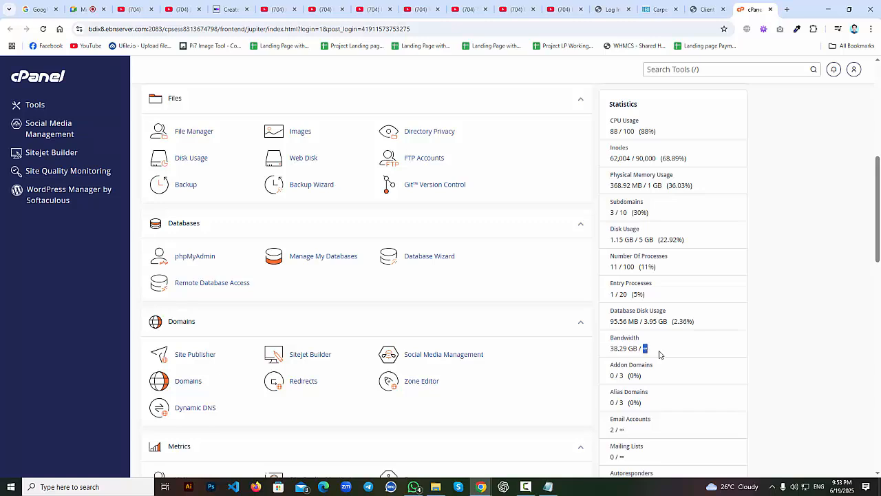
double_click(646, 350)
click(644, 352)
double_click(644, 350)
click(647, 354)
double_click(645, 351)
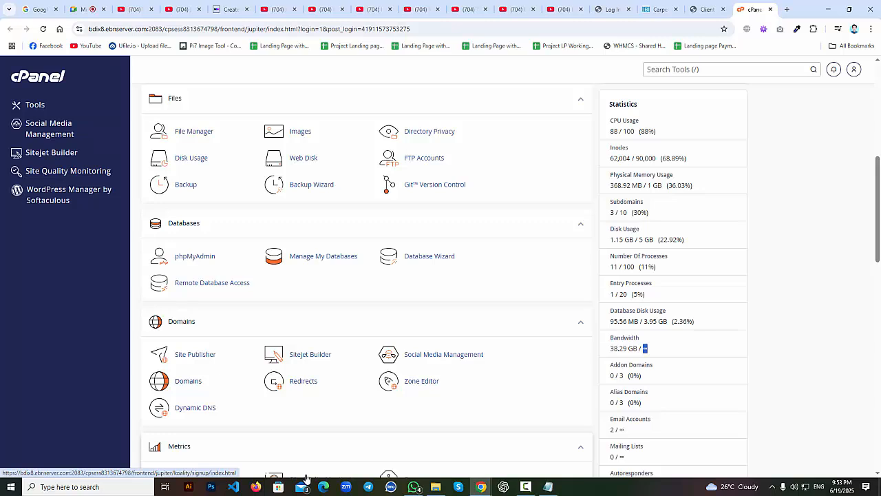
click(655, 356)
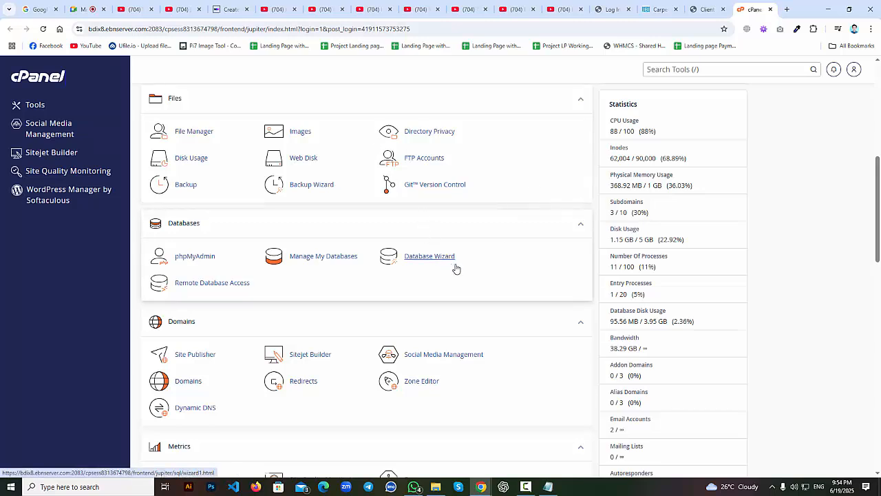
scroll(582, 270, up, 1)
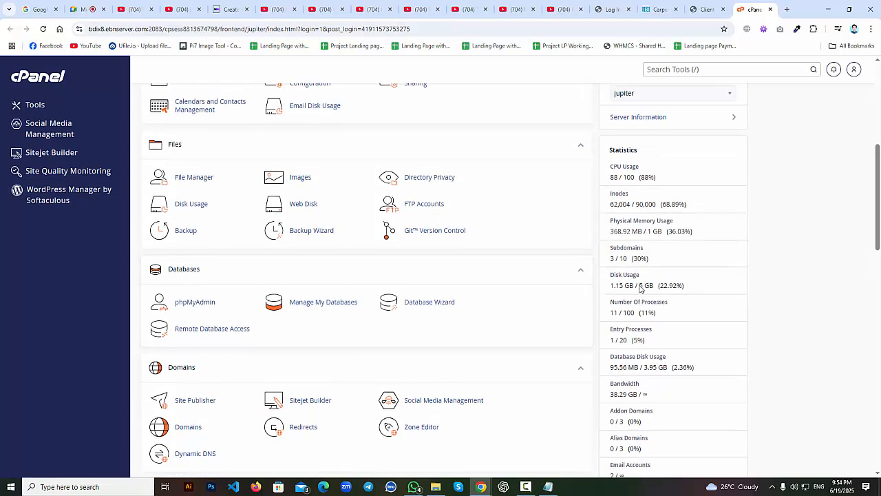
drag(639, 285, 645, 285)
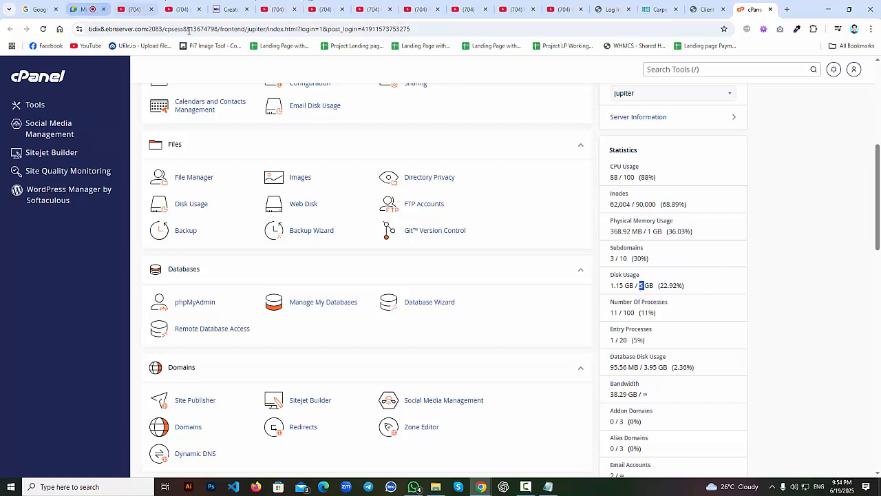
Load the neckband landing page in a new tab and highlight cPanel's 38.29 GB bandwidth used.
click(788, 9)
text(neckband.topgadgethouse.com)
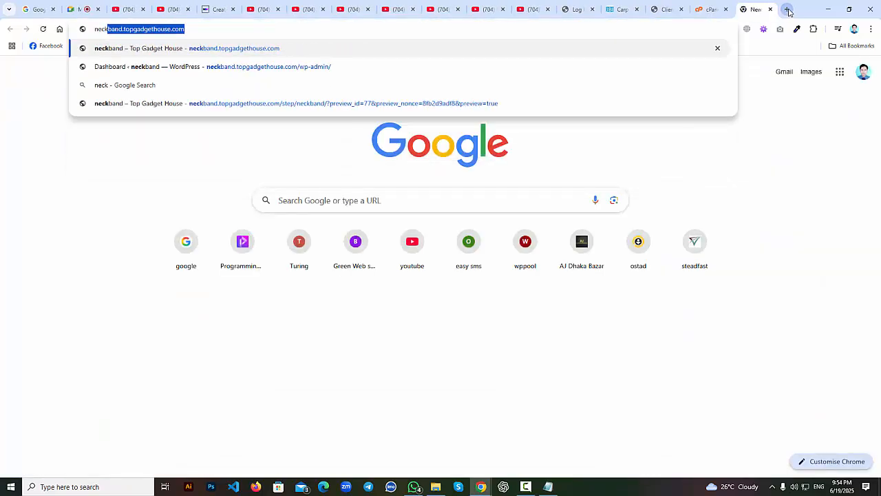
key(Return)
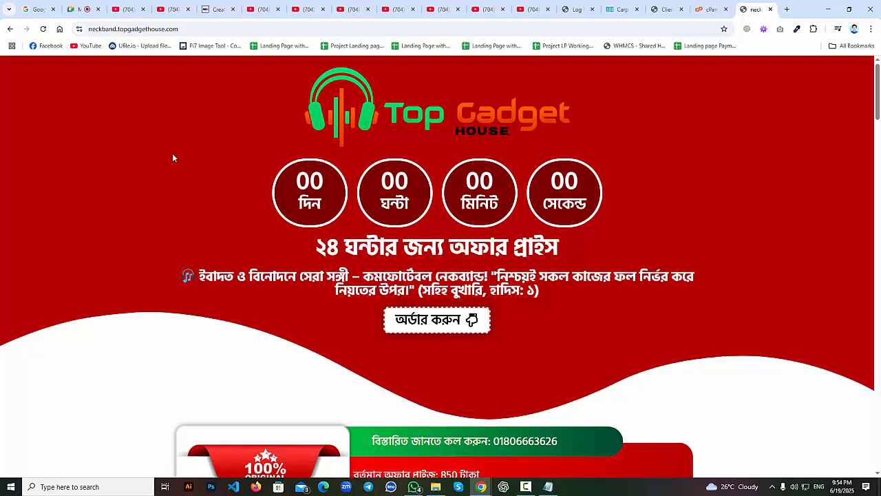
click(709, 9)
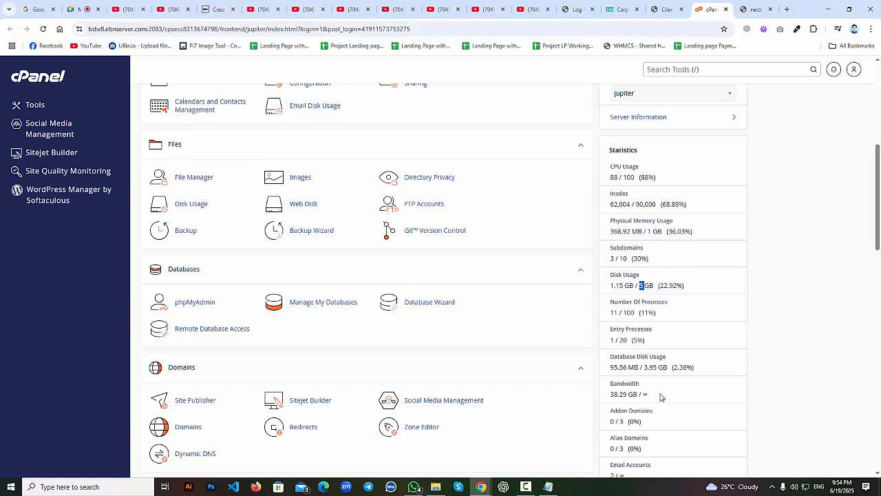
drag(649, 395, 576, 404)
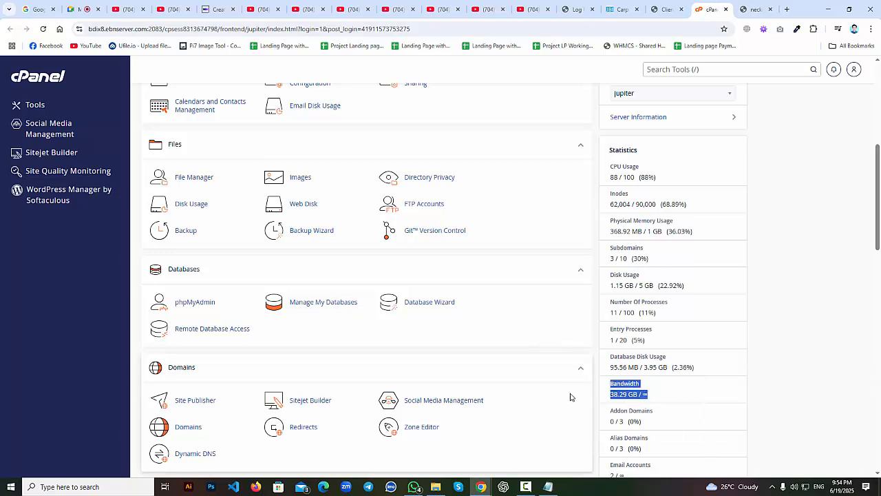
Reload the neckband landing page, check the ∞ bandwidth limit in cPanel, and return to the landing page.
click(756, 9)
click(524, 29)
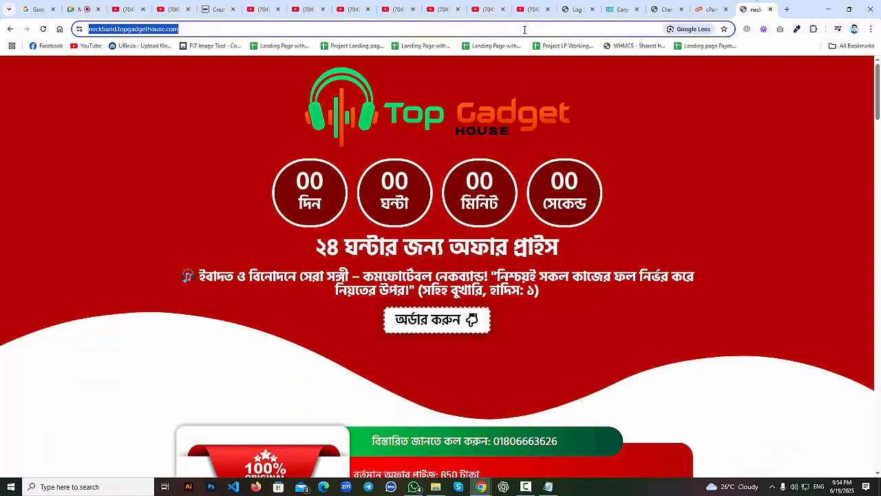
key(Return)
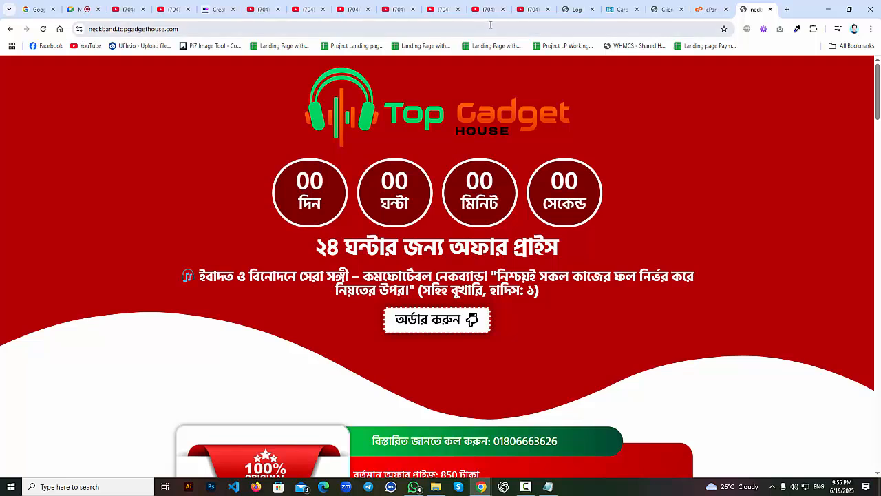
click(710, 9)
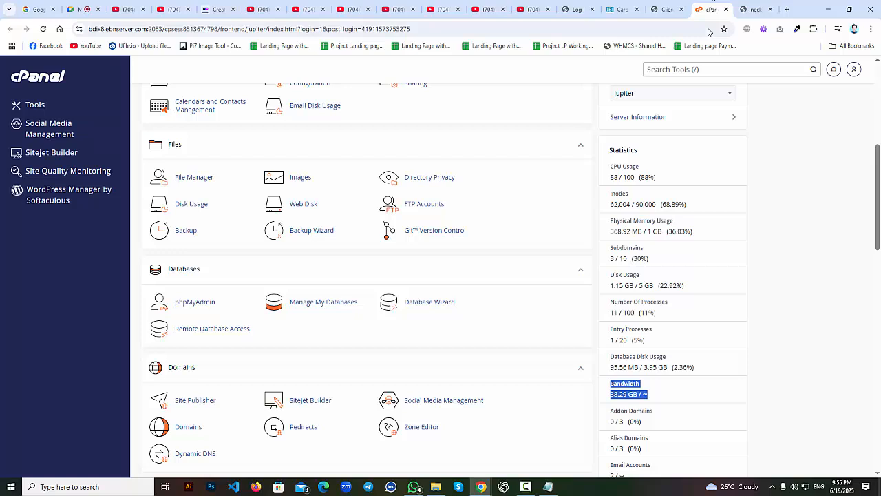
click(658, 394)
double_click(645, 394)
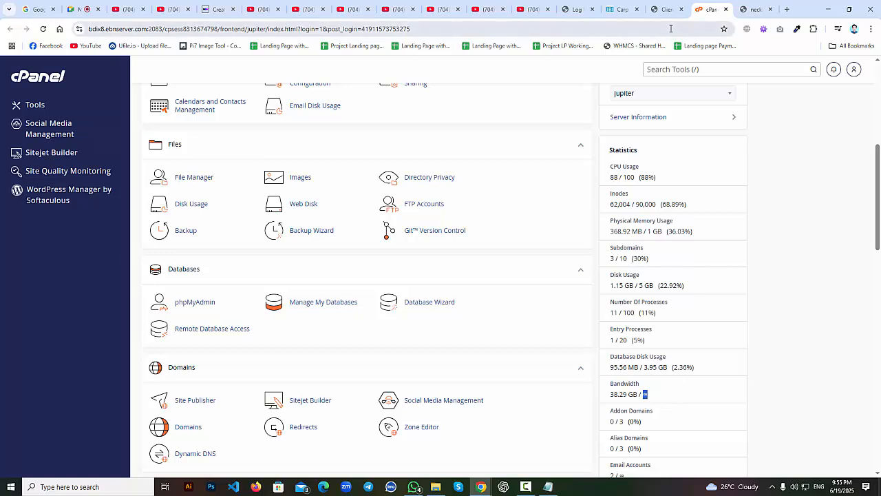
mouse_move(755, 9)
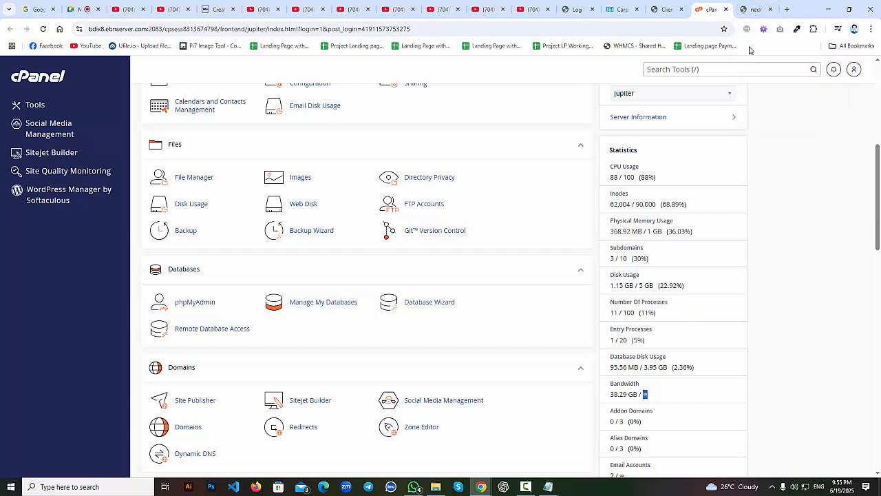
click(755, 9)
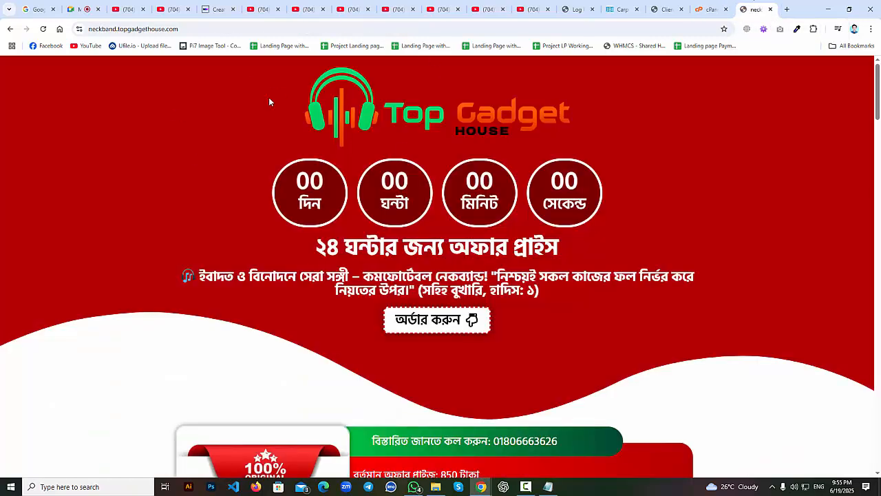
click(187, 30)
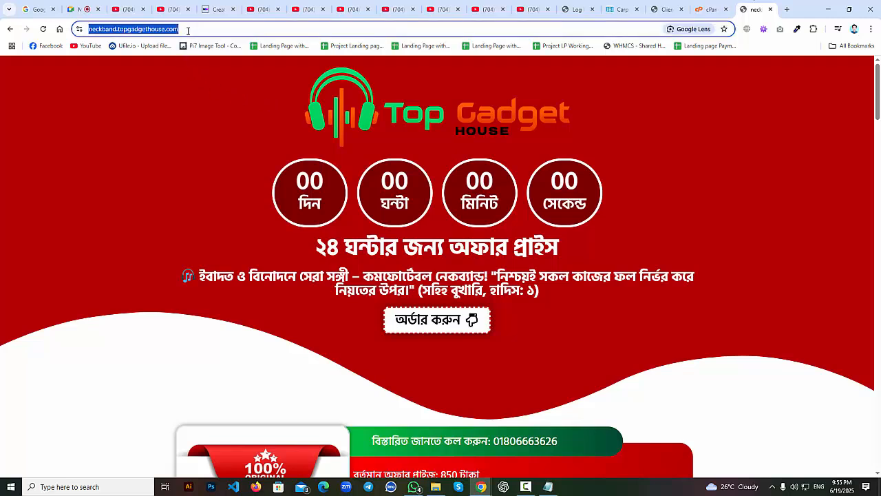
key(Return)
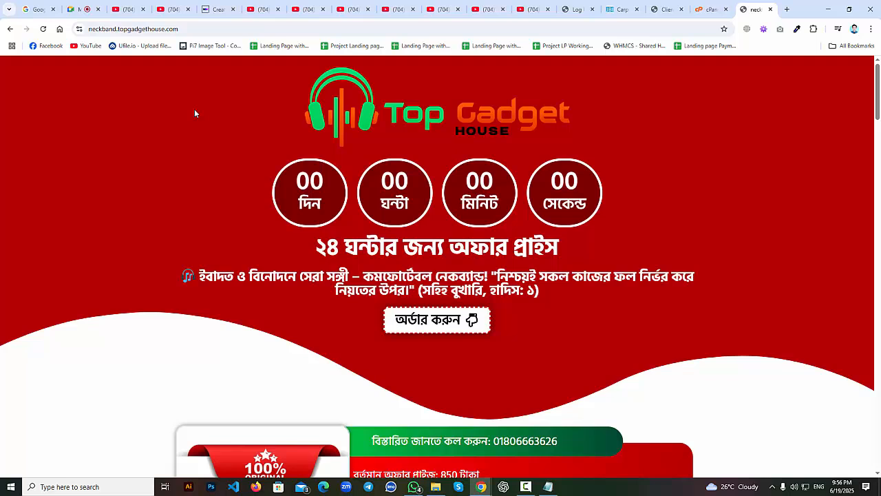
click(709, 9)
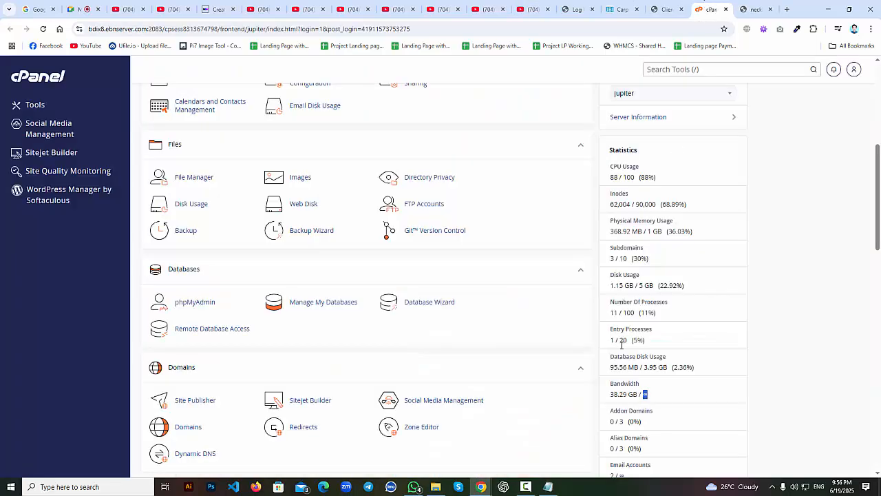
click(649, 401)
drag(637, 394, 609, 394)
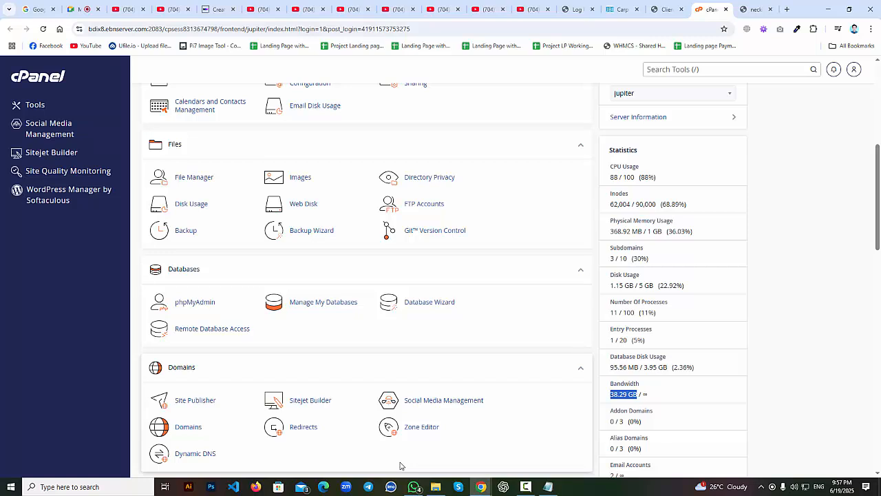
double_click(644, 395)
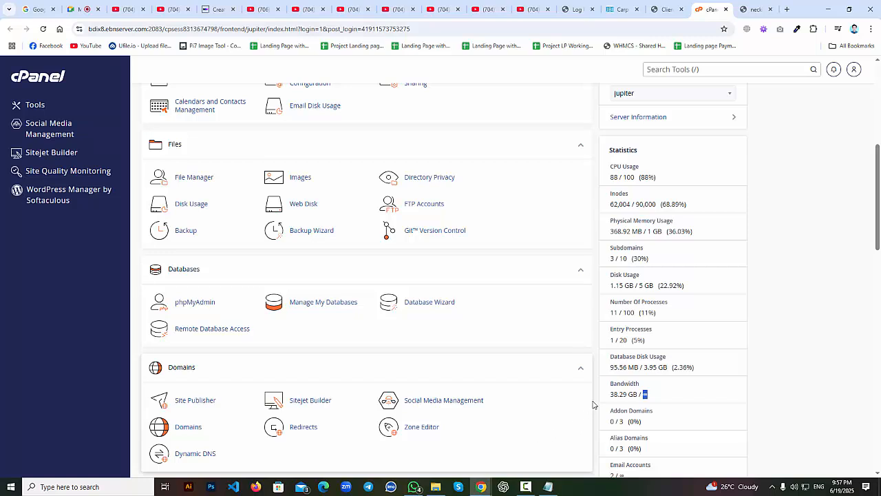
click(643, 394)
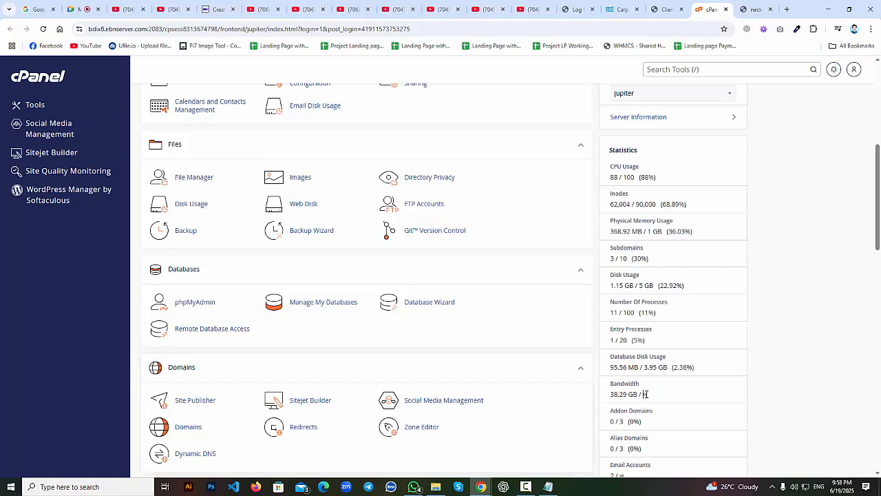
drag(643, 393, 648, 399)
click(666, 387)
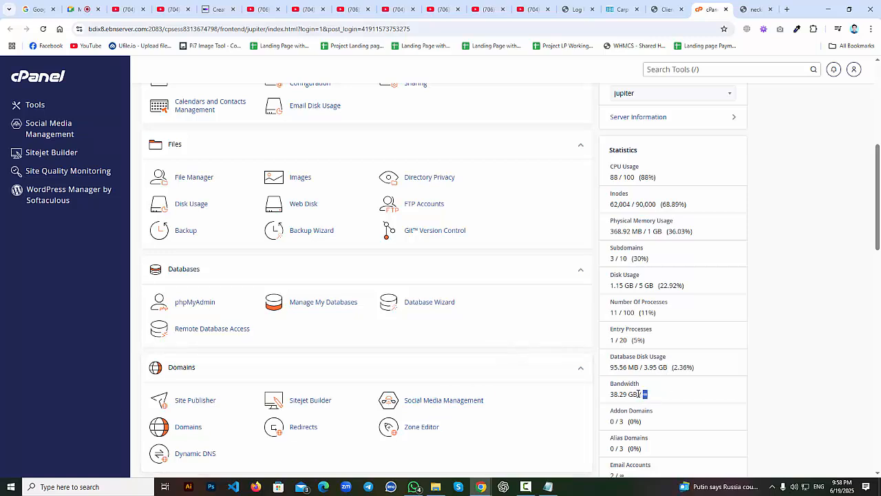
drag(638, 394, 611, 393)
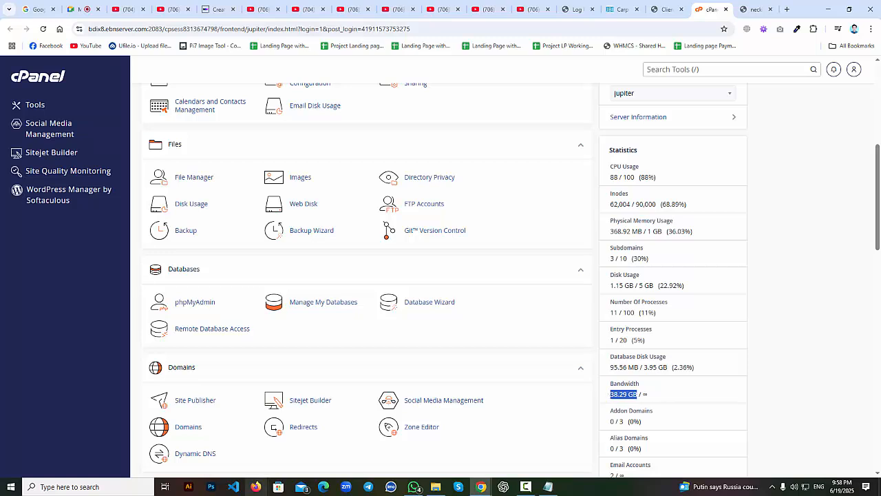
key(ctrl+Tab)
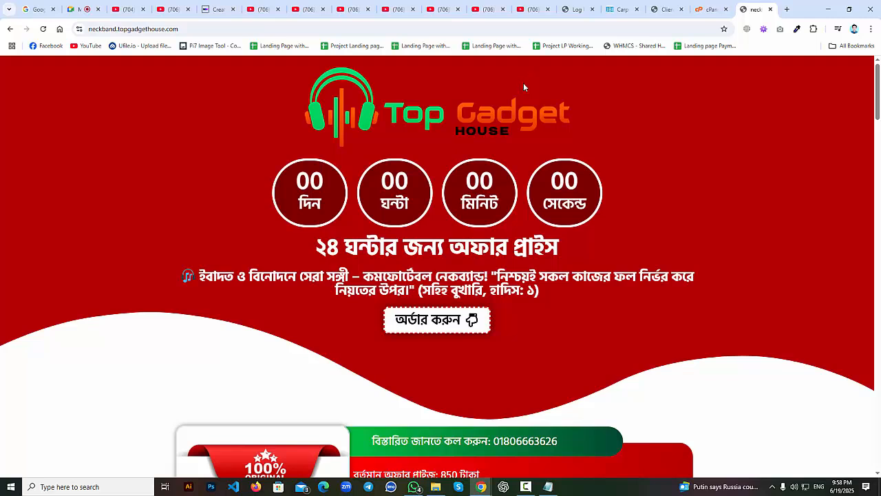
Return to the cPanel dashboard and highlight the 38.29 GB bandwidth used figure.
click(709, 9)
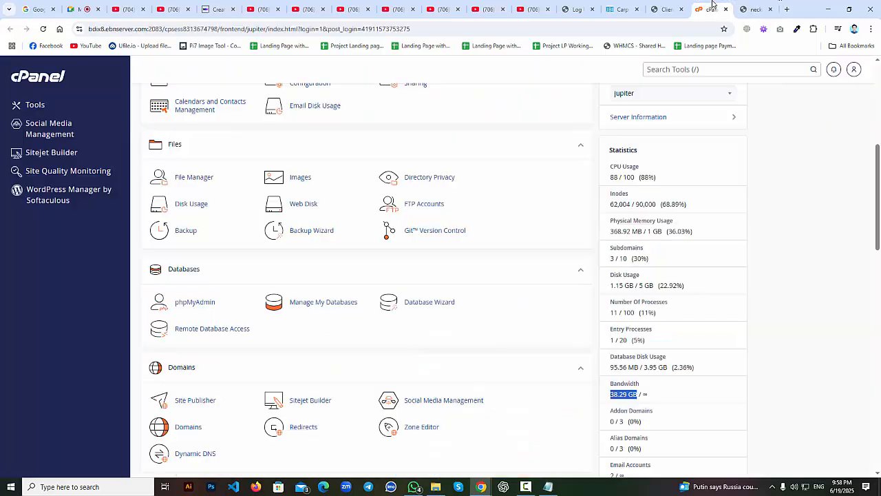
drag(610, 393, 638, 394)
Launch Windows Calculator from the Start menu's app list.
click(54, 488)
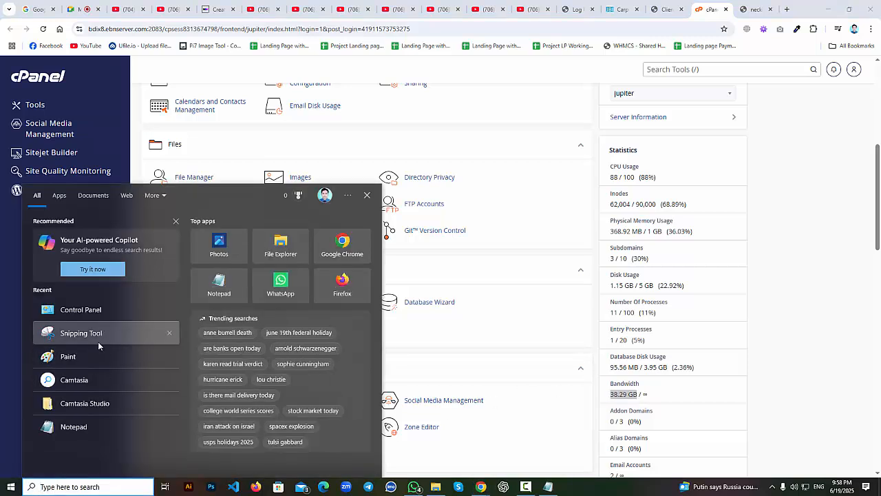
key(super)
scroll(70, 430, down, 3)
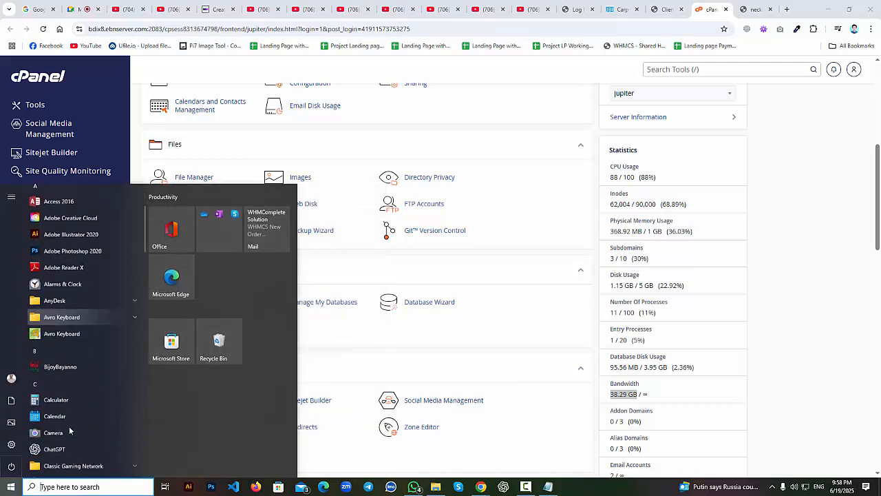
scroll(69, 430, down, 1)
click(86, 375)
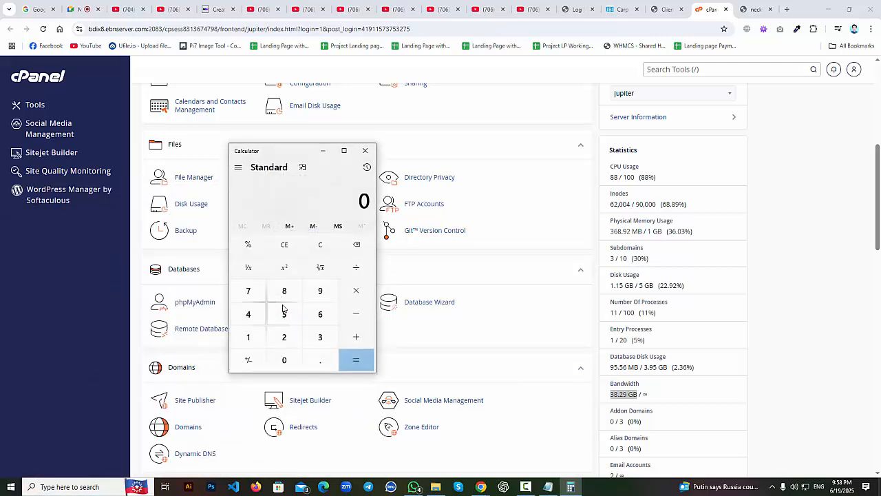
Calculate 38 ÷ 0.6 and highlight the 63.33 result.
click(313, 340)
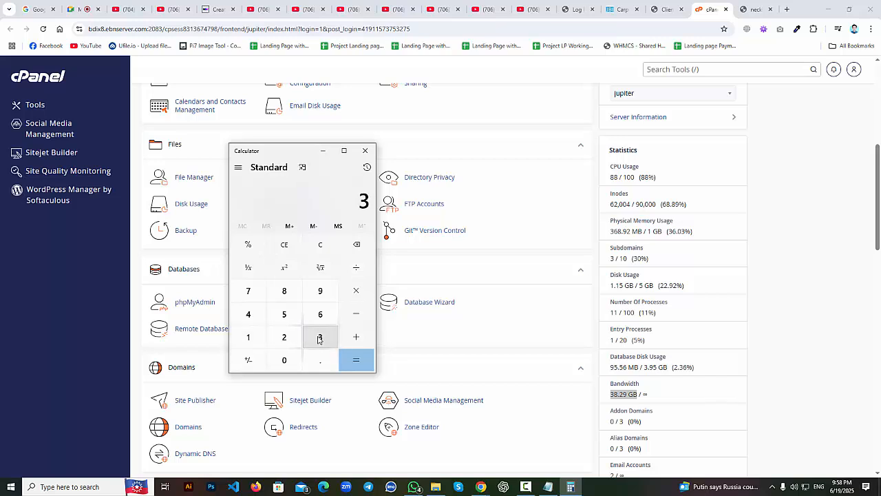
click(283, 295)
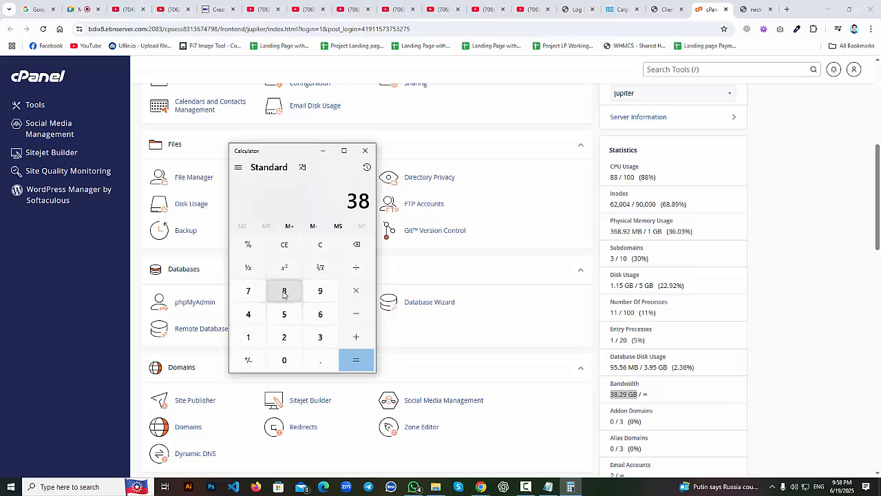
click(356, 271)
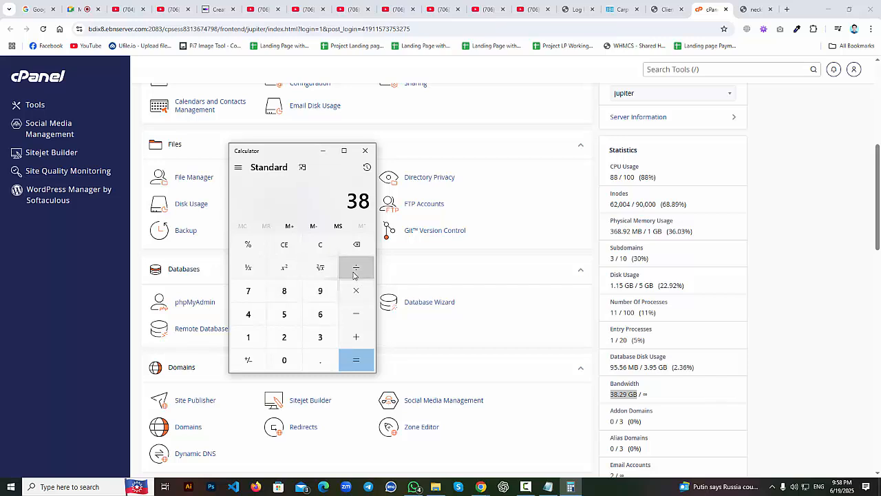
click(320, 359)
click(321, 318)
click(355, 360)
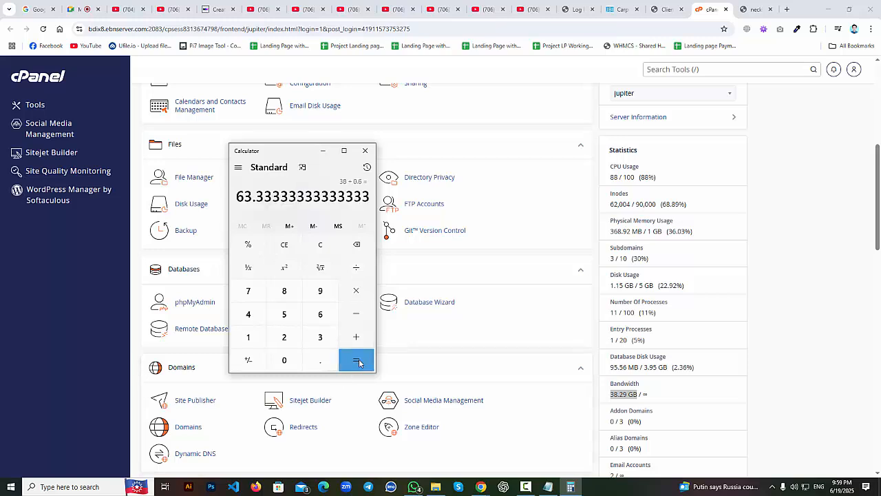
drag(253, 198, 238, 198)
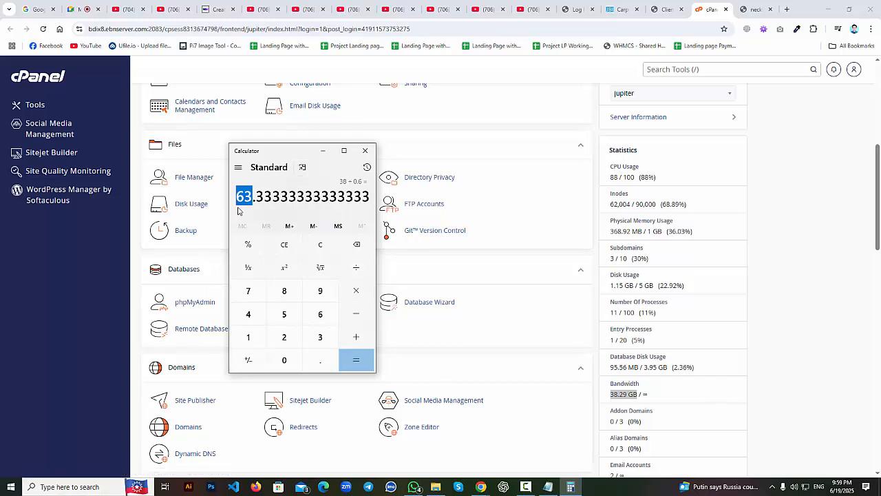
drag(272, 198, 236, 198)
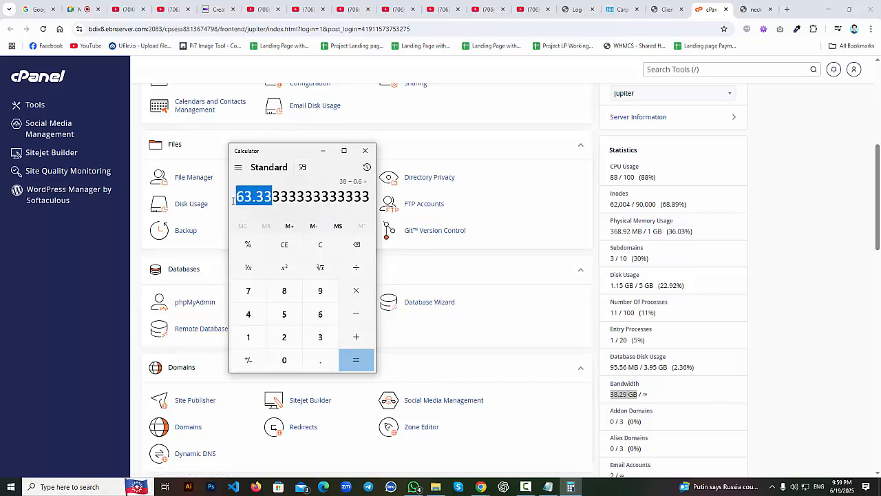
Minimize Calculator and review cPanel's 38.29 bandwidth used against its ∞ limit.
click(322, 151)
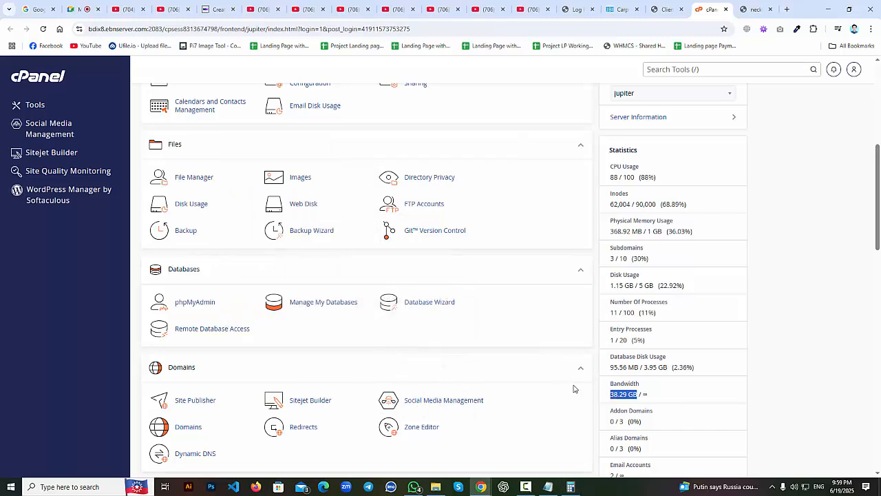
click(597, 401)
drag(611, 394, 626, 394)
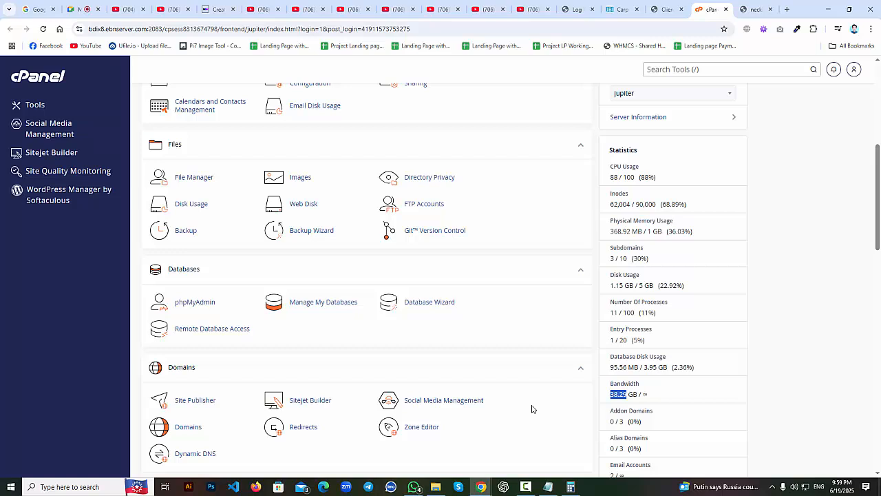
click(597, 397)
drag(643, 394, 656, 394)
click(598, 393)
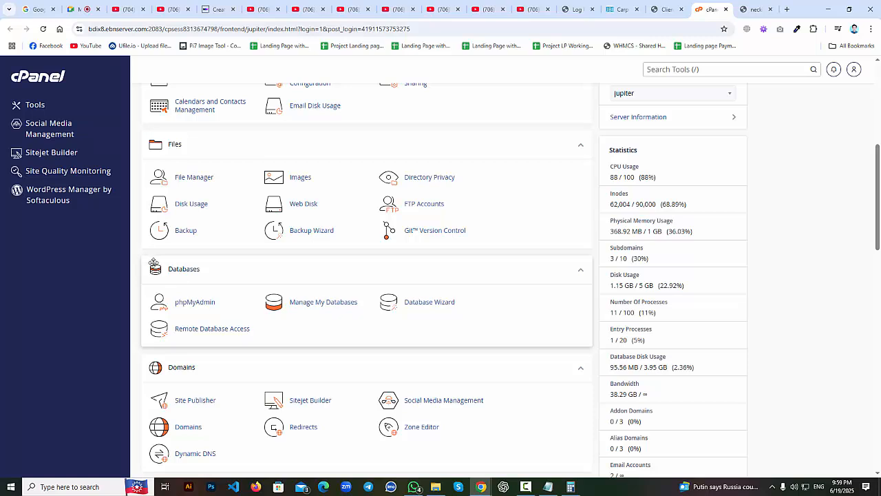
Start a new WordPress install from WordPress Manager by Softaculous and expand the Choose Domain list.
click(49, 198)
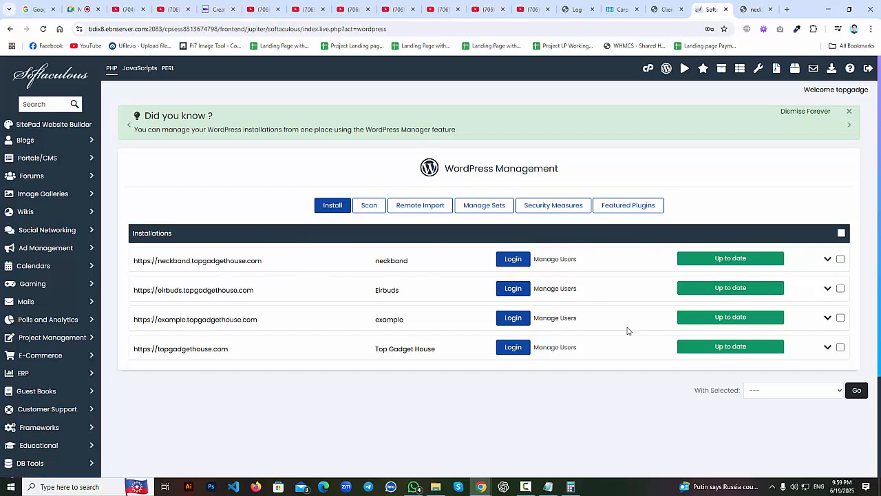
click(340, 207)
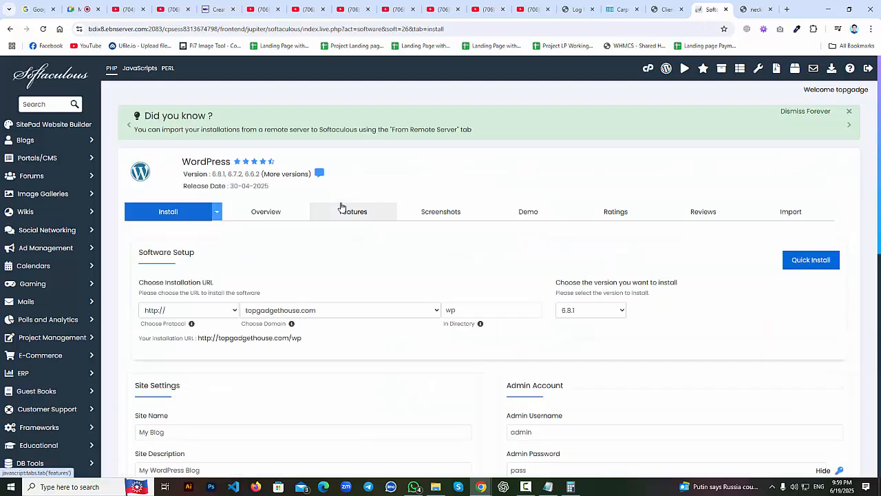
scroll(324, 282, down, 1)
scroll(325, 284, down, 1)
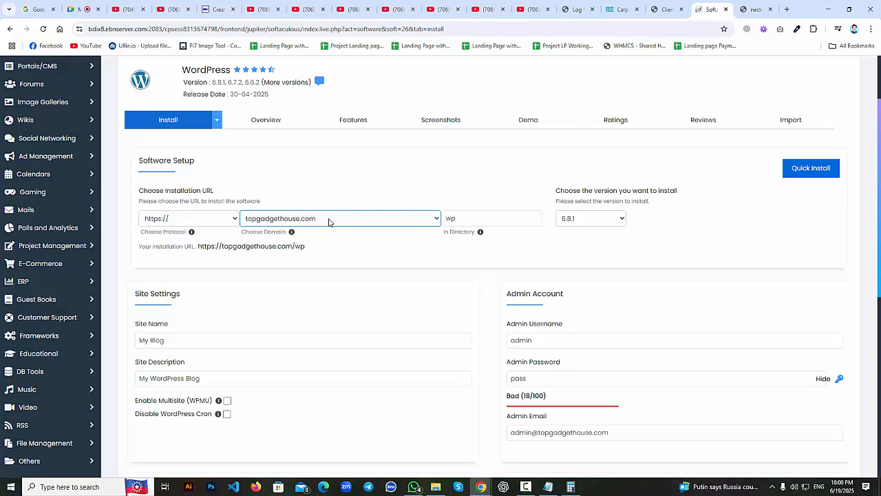
click(383, 219)
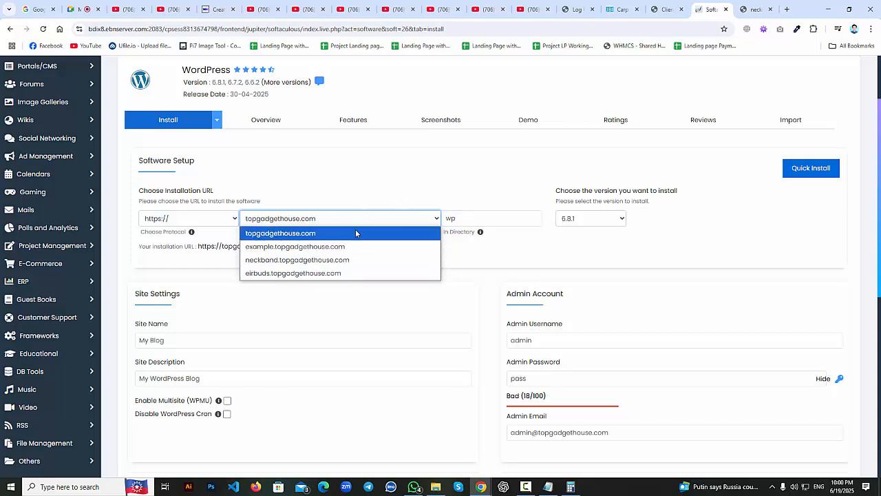
Choose example.topgadgethouse.com, remove the wp directory, and delete the default site description.
click(355, 247)
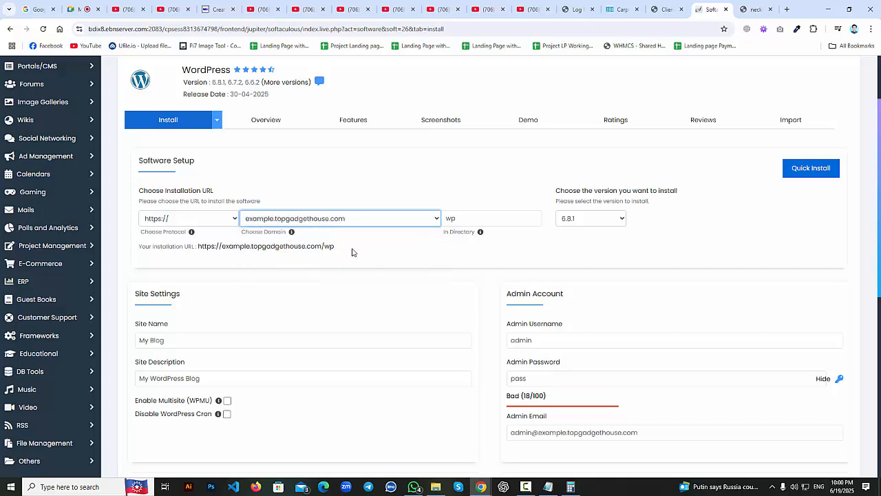
drag(458, 219, 442, 221)
scroll(458, 248, down, 2)
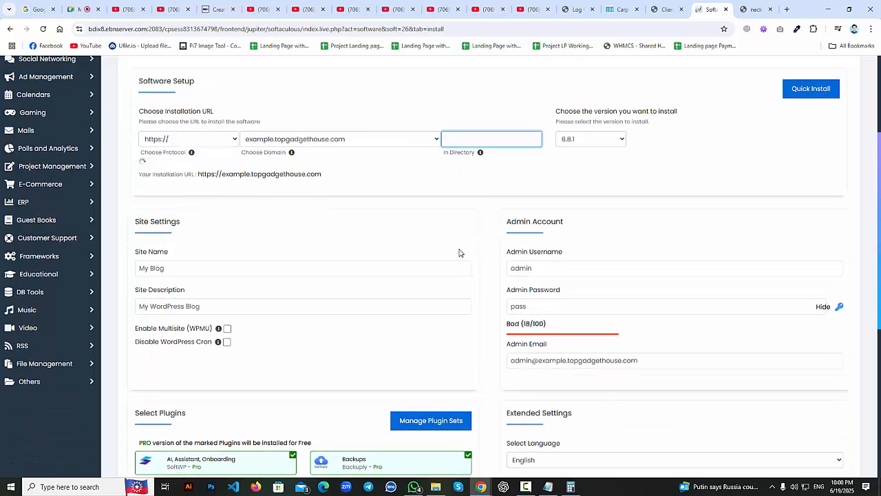
click(549, 209)
drag(548, 210, 508, 210)
click(513, 241)
drag(527, 240, 509, 241)
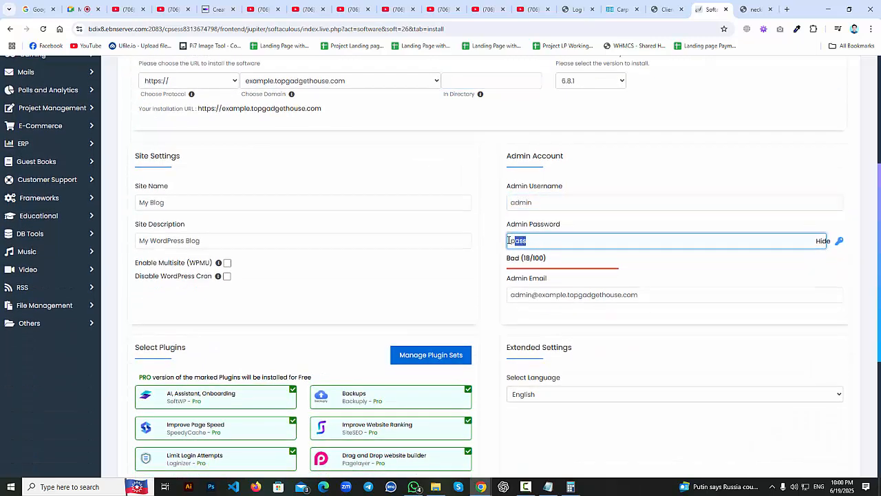
click(167, 201)
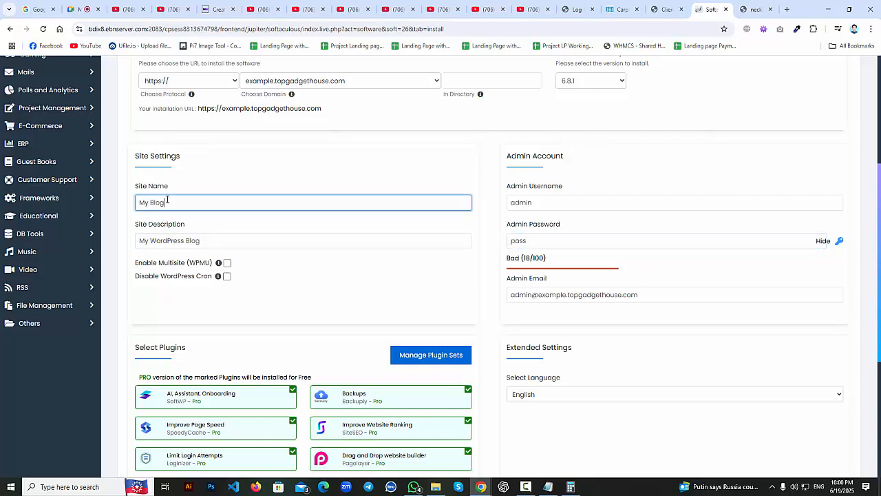
drag(166, 201, 132, 205)
drag(213, 240, 127, 245)
key(BackSpace)
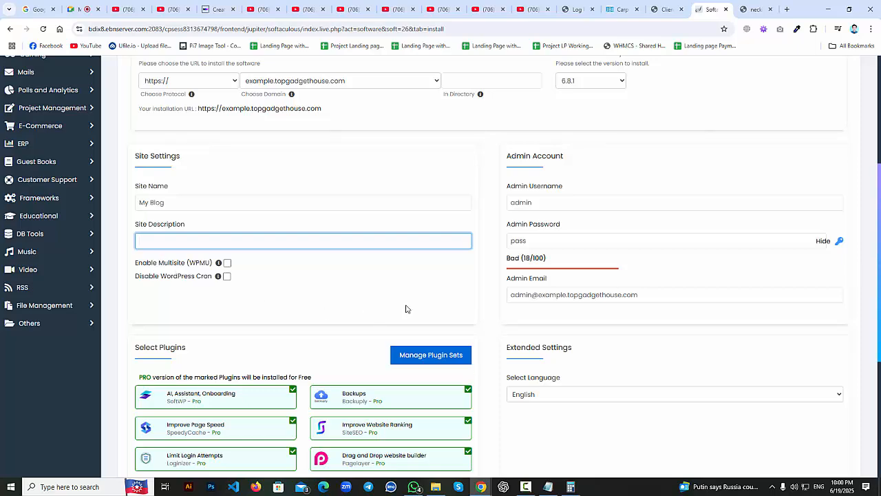
Deselect the AI Assistant, Backups, Page Speed, Website Ranking, Limit Login, Drag and Drop and SMTP plugins.
scroll(444, 304, down, 2)
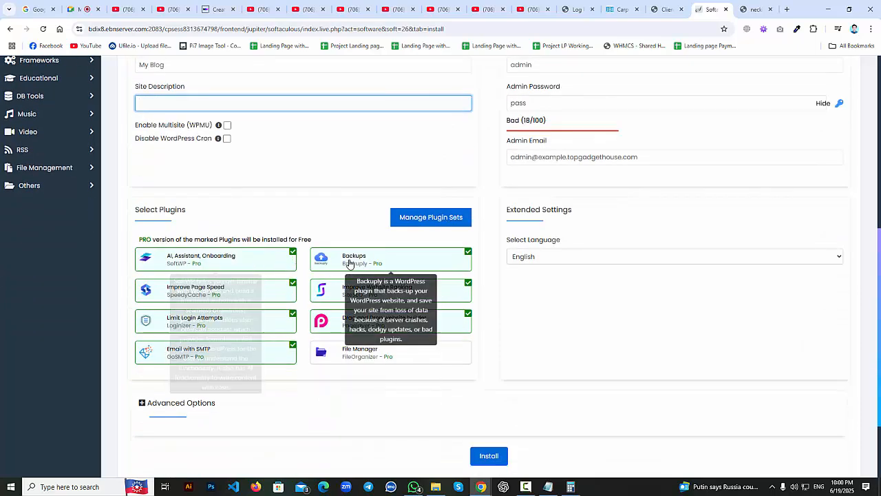
click(273, 266)
click(340, 261)
click(275, 294)
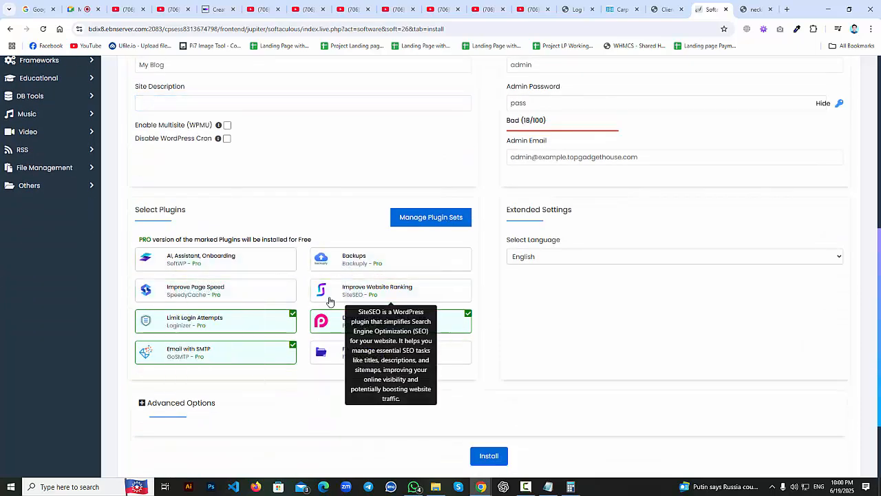
click(329, 297)
click(185, 322)
click(372, 322)
click(286, 352)
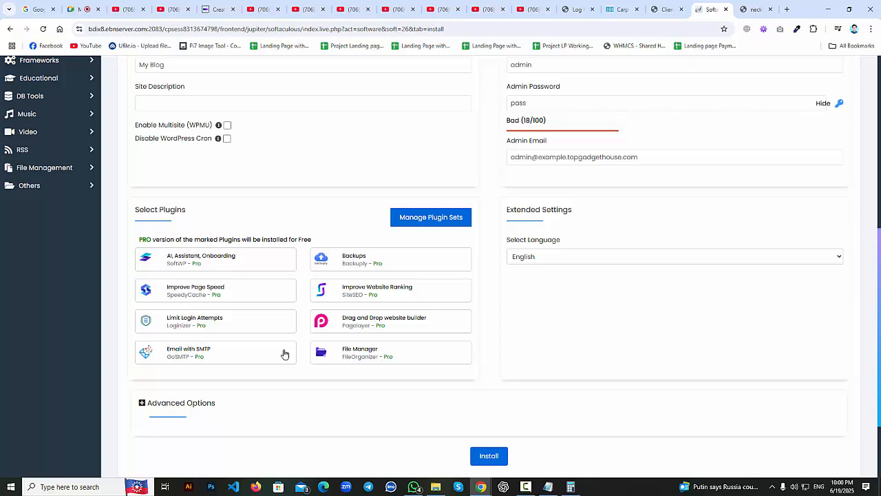
scroll(284, 354, up, 5)
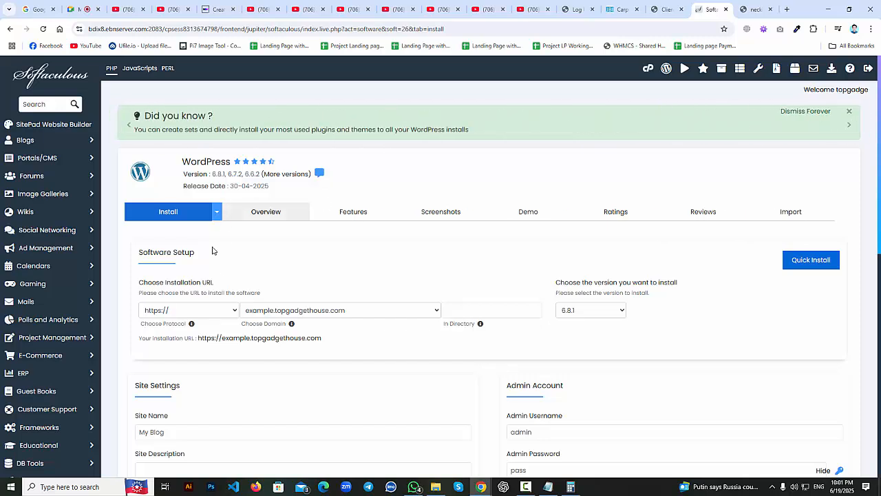
scroll(127, 101, down, 2)
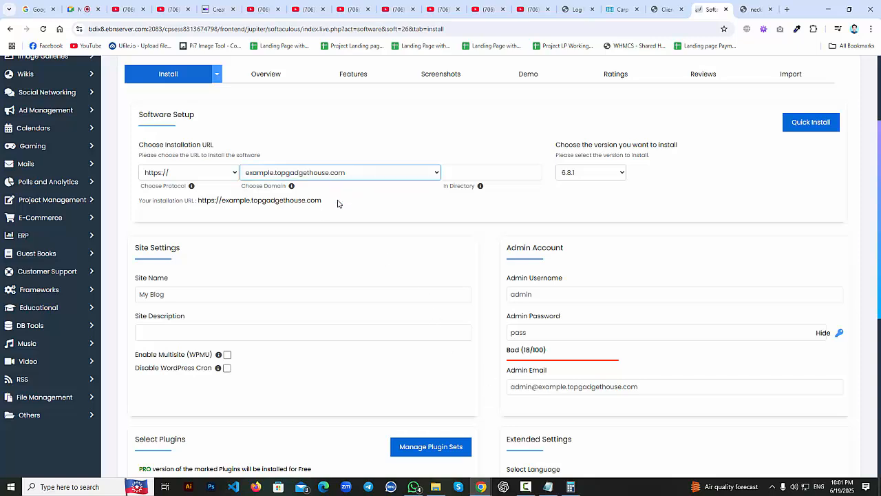
scroll(338, 204, up, 2)
scroll(337, 285, down, 1)
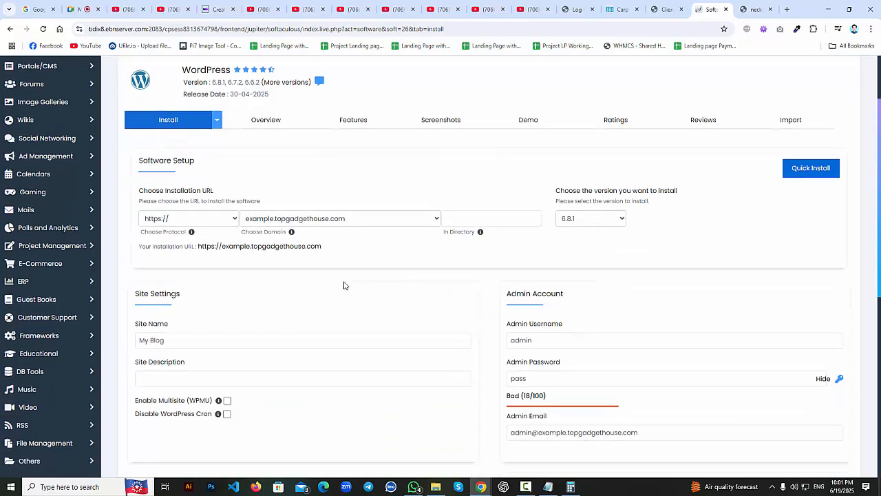
click(356, 218)
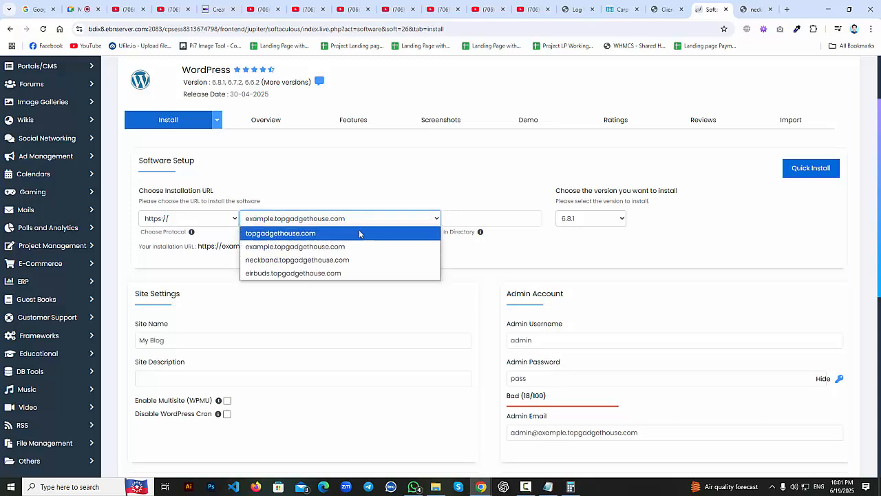
click(359, 248)
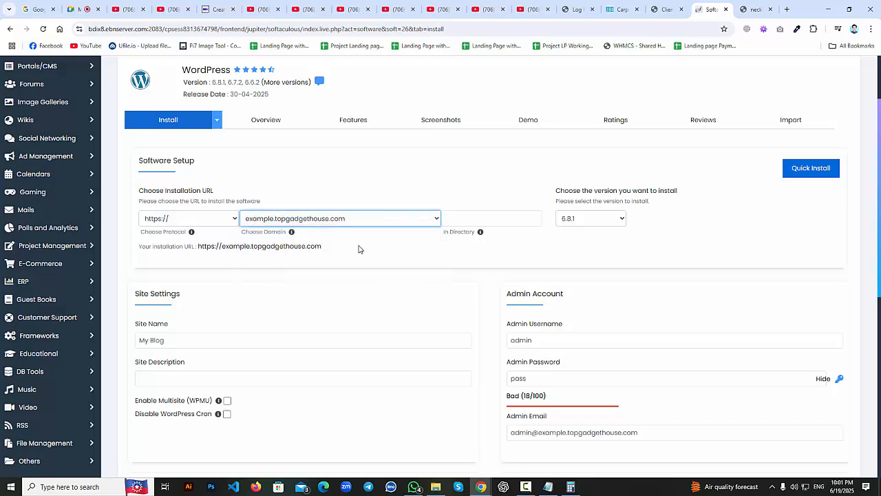
Review the site name My Blog, admin username admin and admin password, then scroll to Install.
click(507, 218)
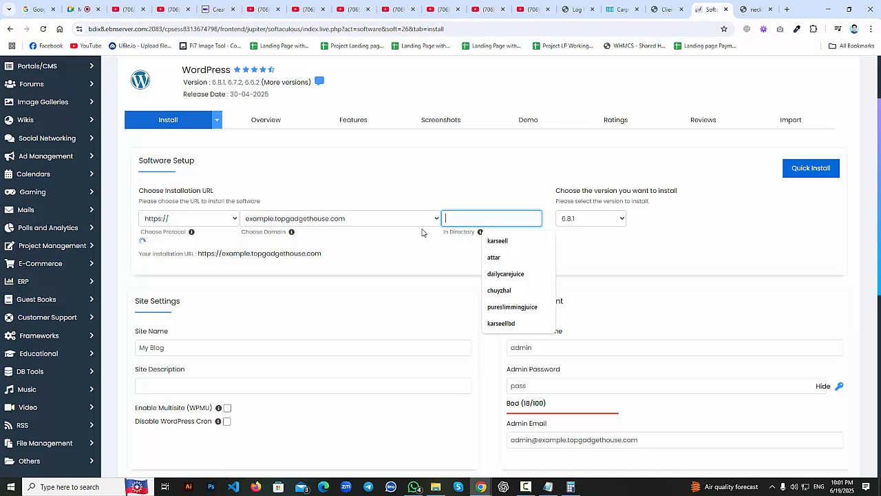
scroll(393, 251, down, 2)
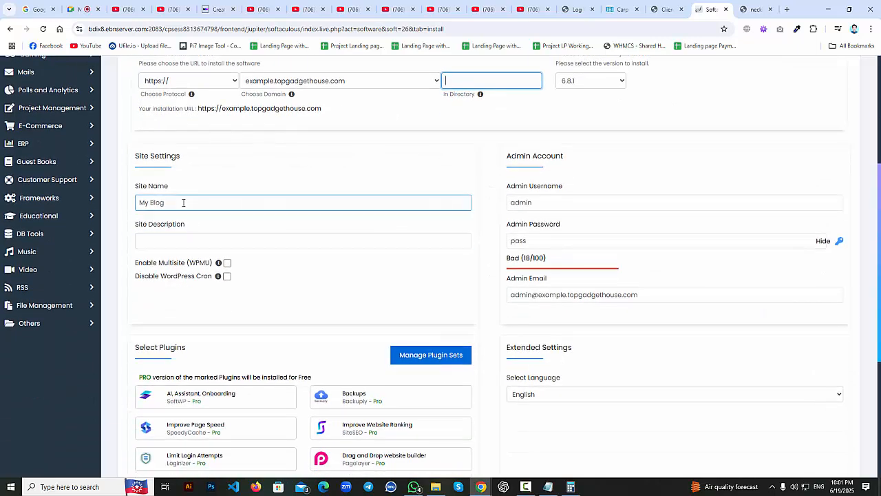
drag(184, 204, 128, 209)
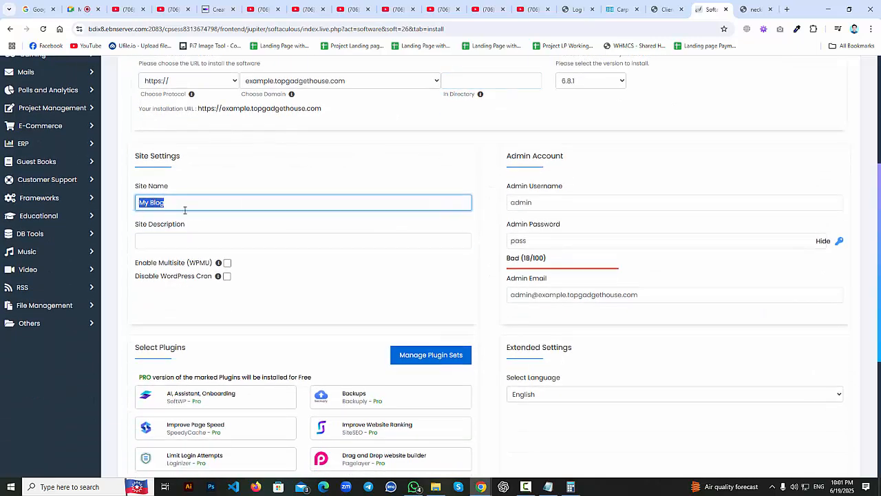
click(199, 241)
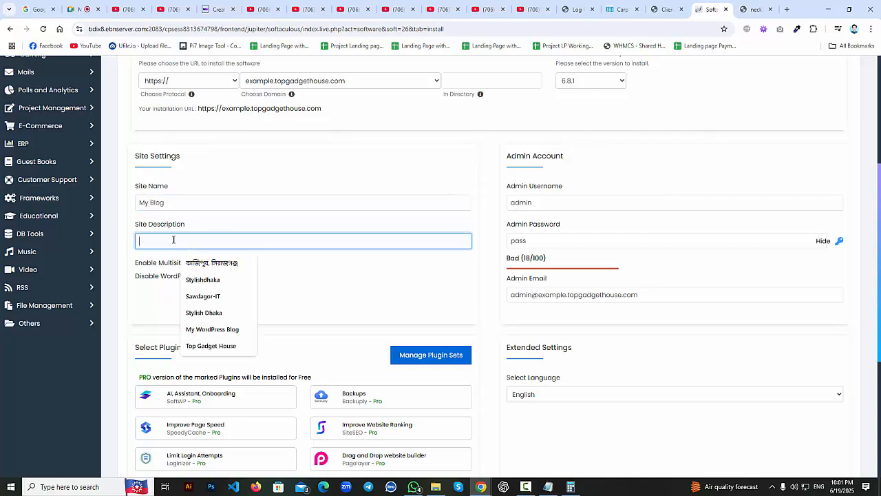
drag(554, 203, 466, 216)
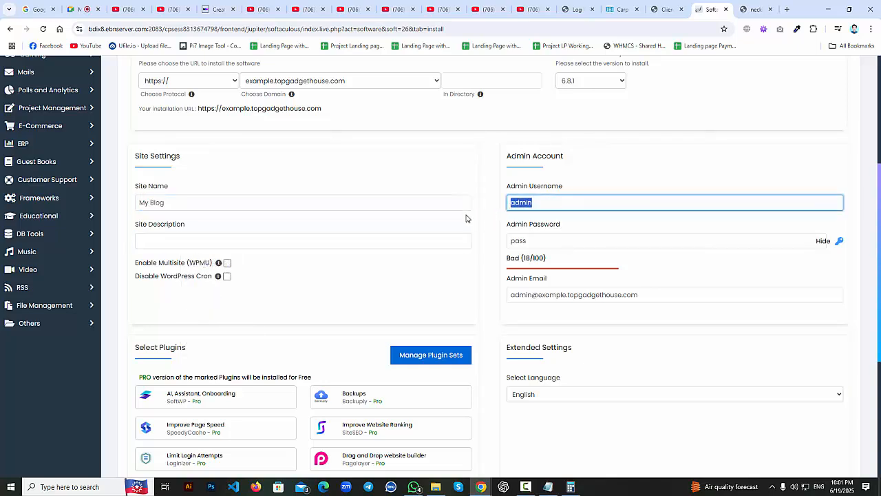
drag(544, 241, 484, 250)
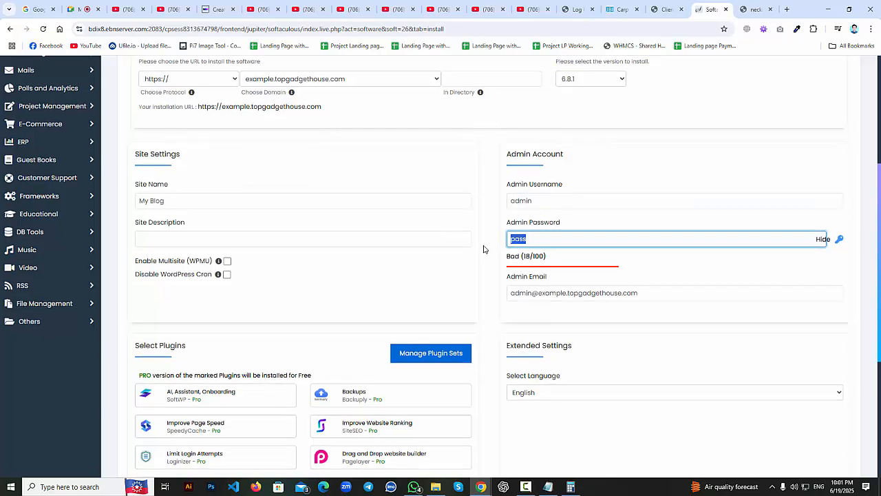
scroll(386, 254, down, 2)
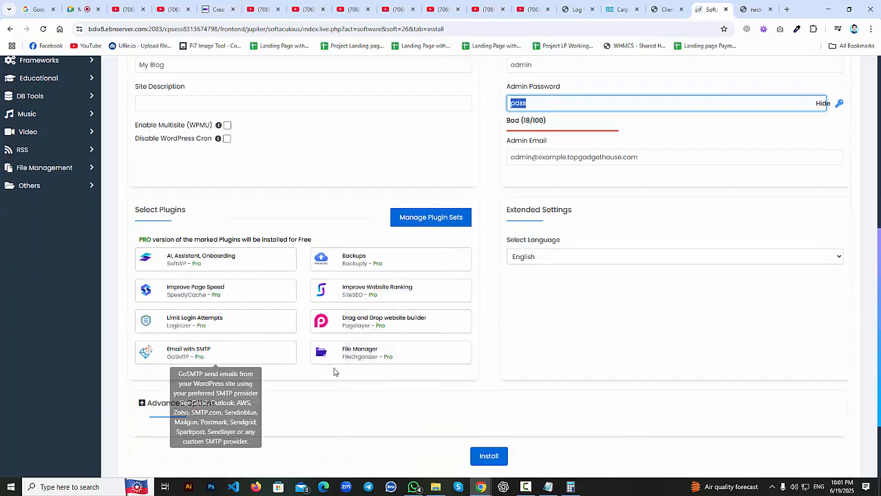
scroll(424, 331, up, 4)
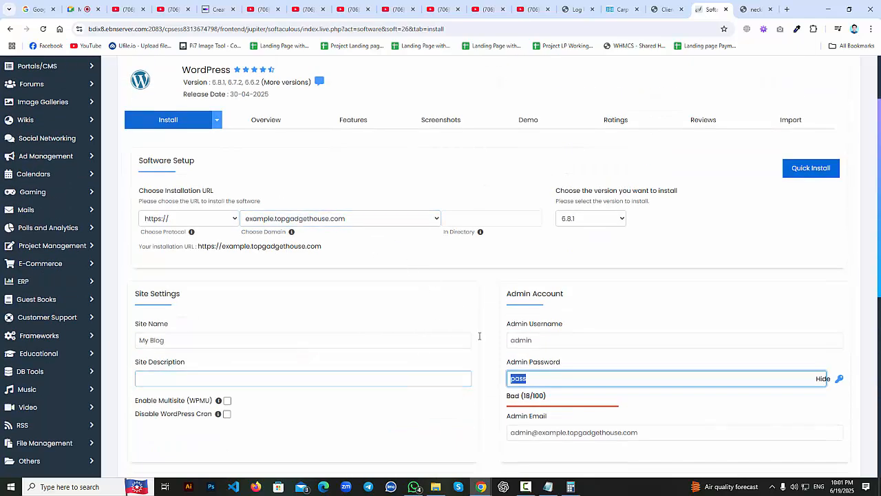
scroll(386, 344, down, 3)
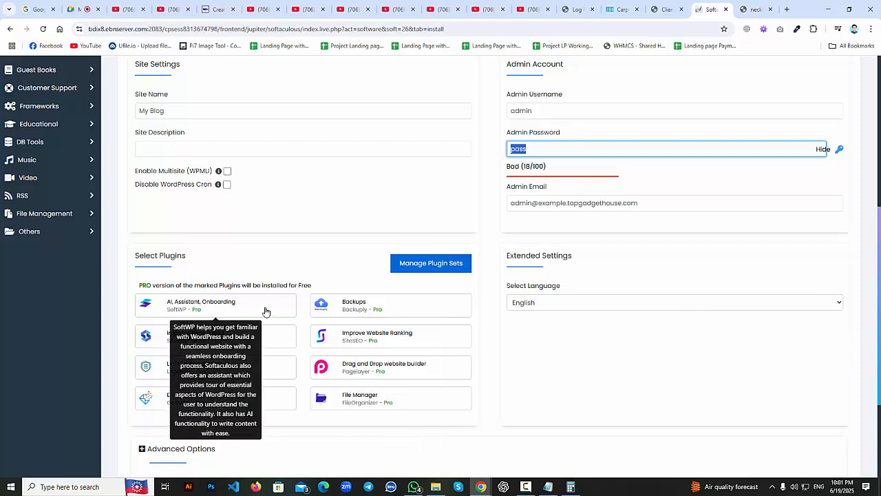
scroll(296, 310, down, 2)
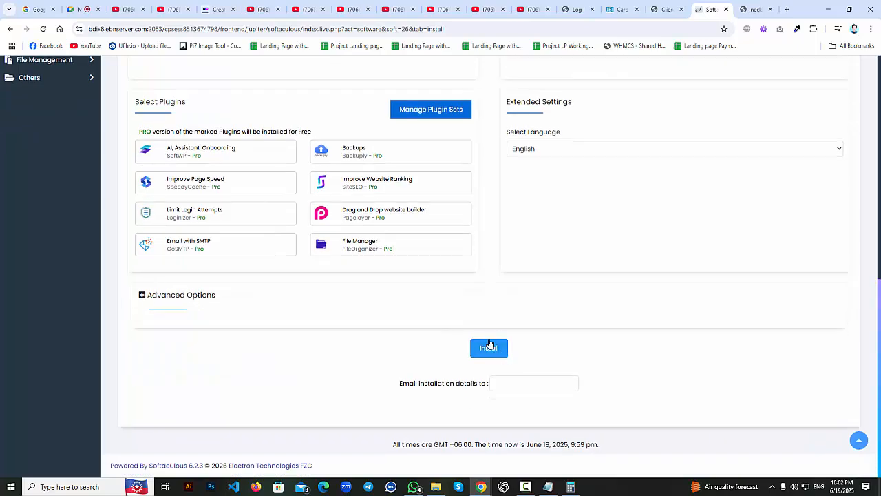
Submit the Softaculous WordPress installation for example.topgadgethouse.com.
click(501, 353)
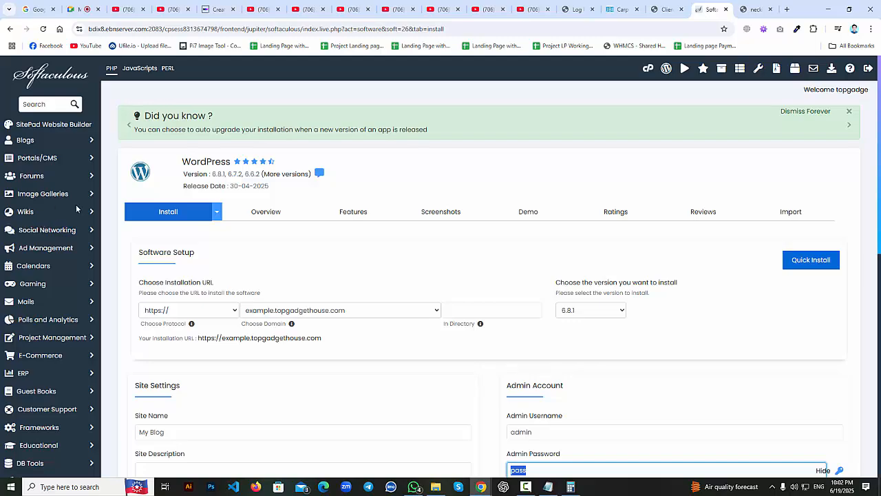
scroll(195, 213, down, 10)
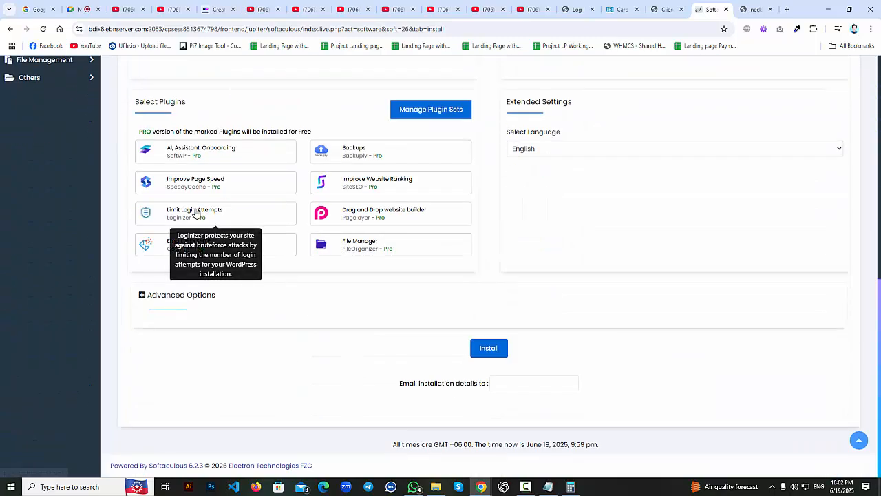
scroll(195, 212, up, 10)
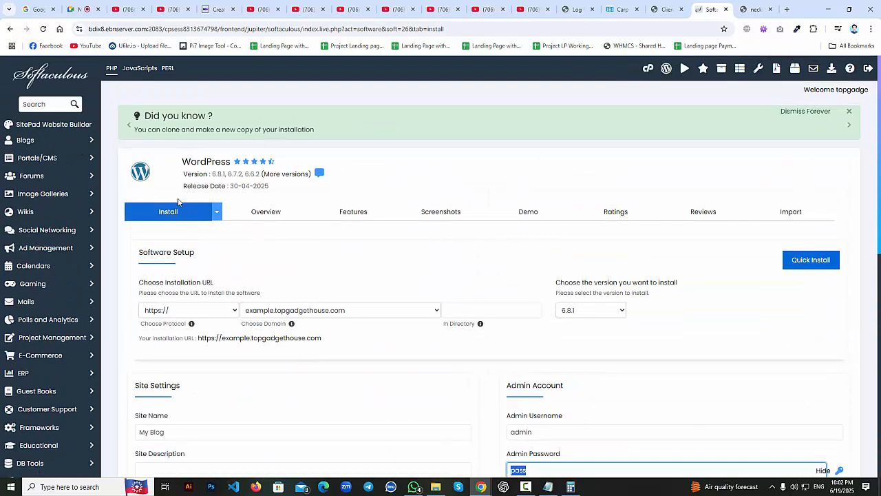
Reload the WordPress install form twice and close the 'Did you know?' banner.
click(183, 217)
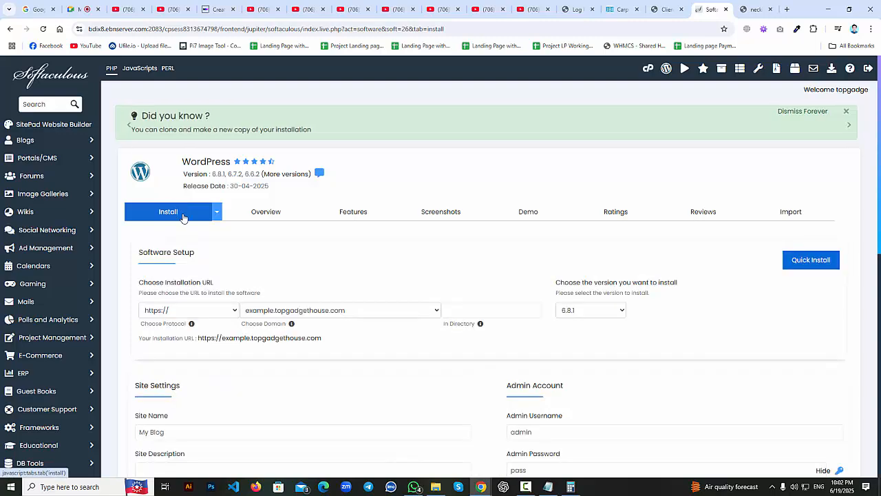
click(183, 218)
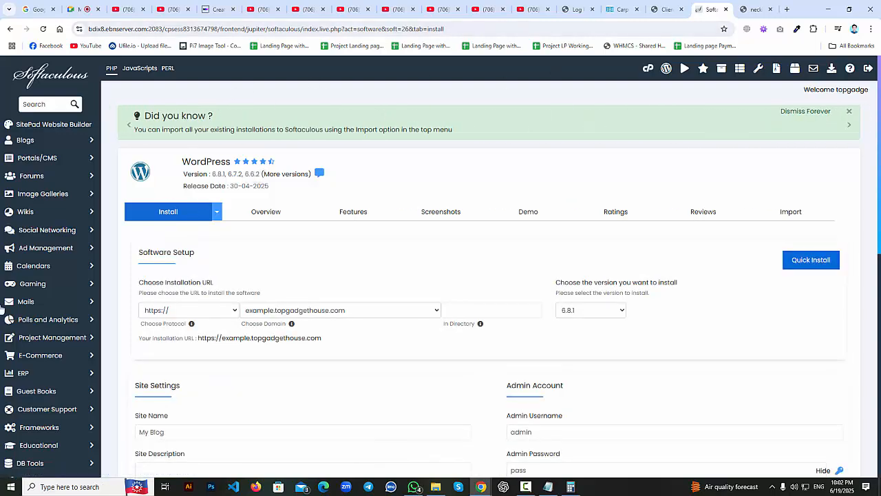
scroll(1, 312, down, 4)
scroll(71, 309, down, 3)
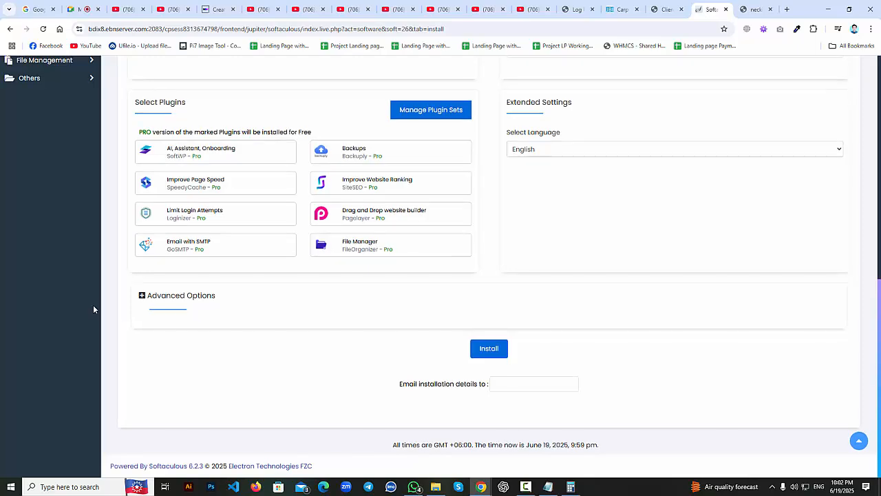
scroll(92, 309, up, 6)
scroll(93, 309, up, 2)
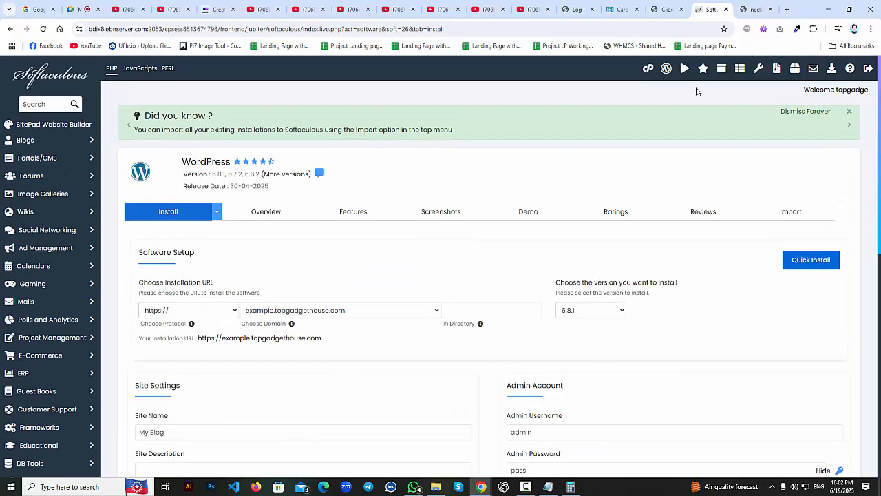
click(848, 112)
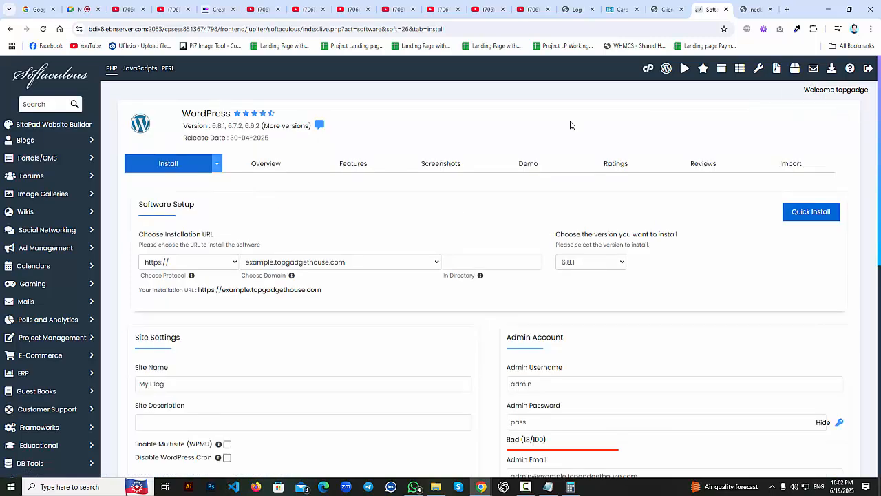
Open WordPress Management and launch example.topgadgethouse.com from the Installations list in a new tab.
click(648, 69)
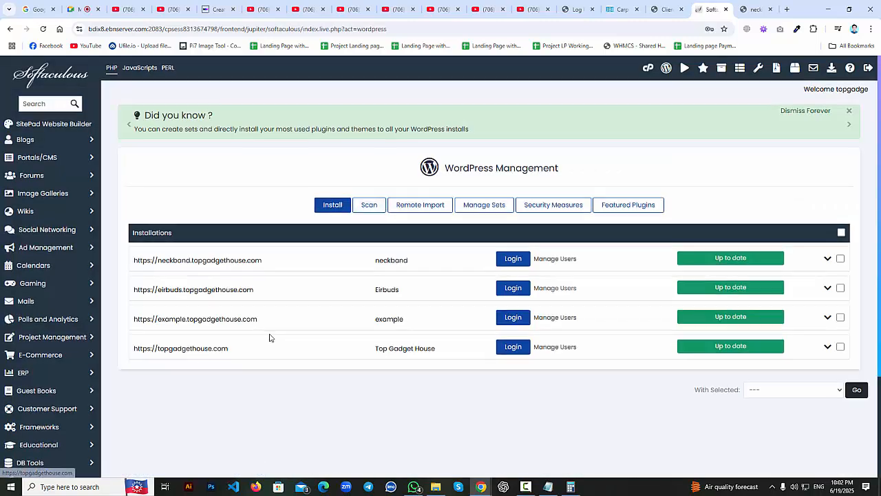
scroll(261, 316, down, 1)
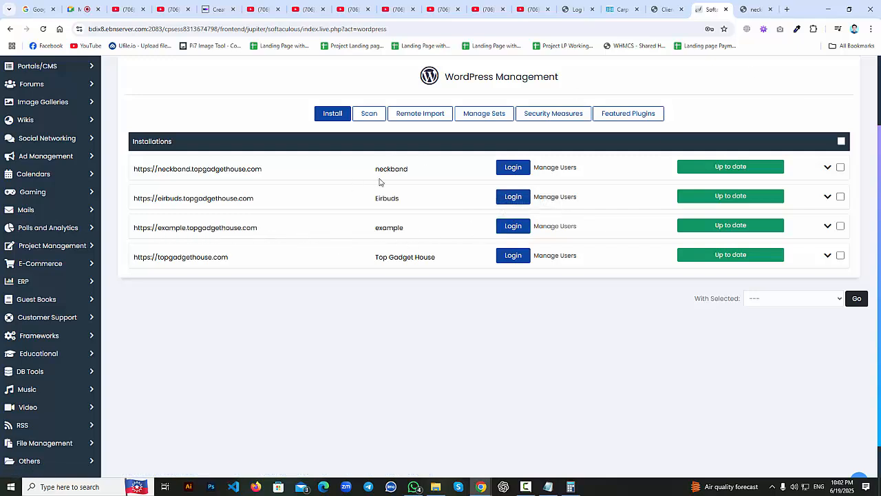
click(327, 228)
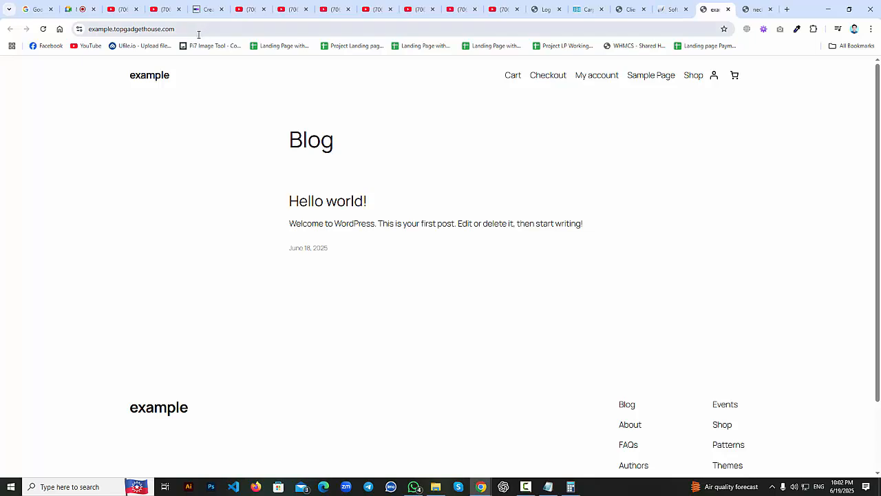
Load example.topgadgethouse.com/wp-admin to reach the login page, then show the Windows desktop.
click(176, 29)
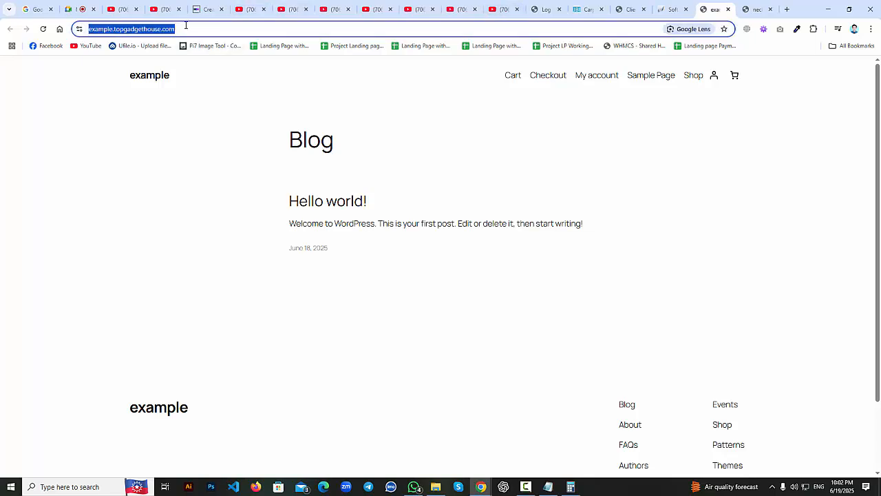
click(234, 29)
text(/w)
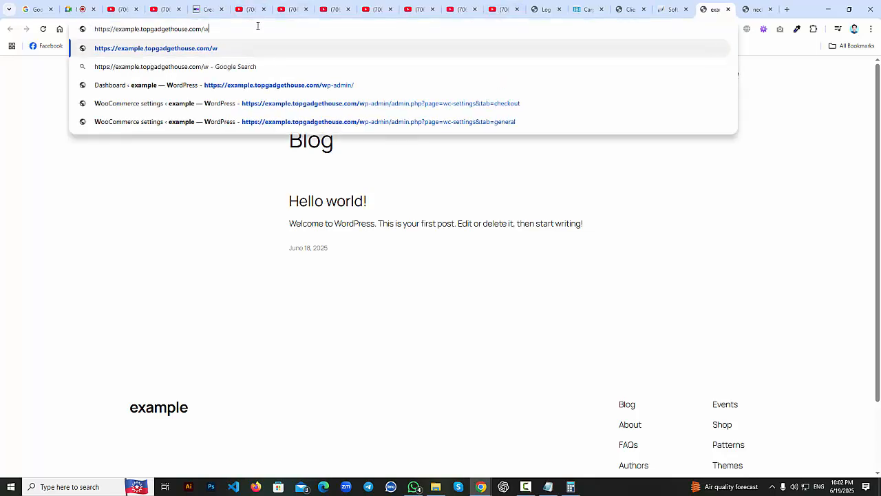
text(p-adin)
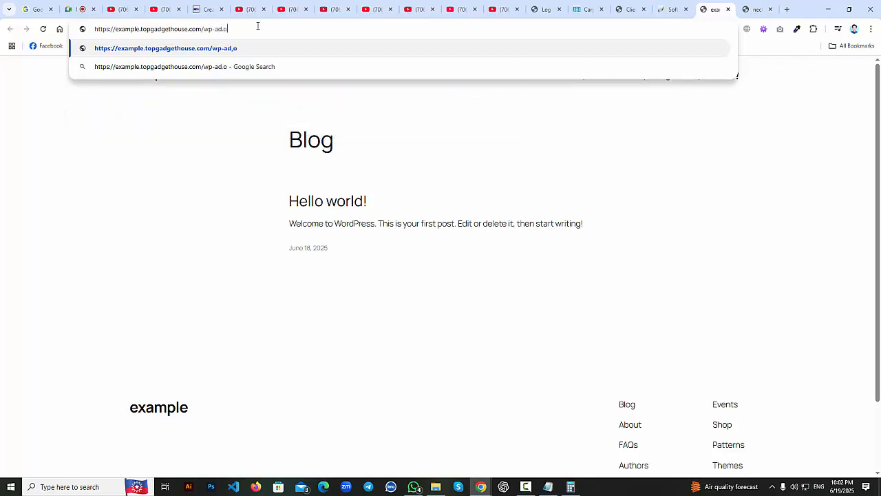
key(BackSpace)
key(BackSpace)
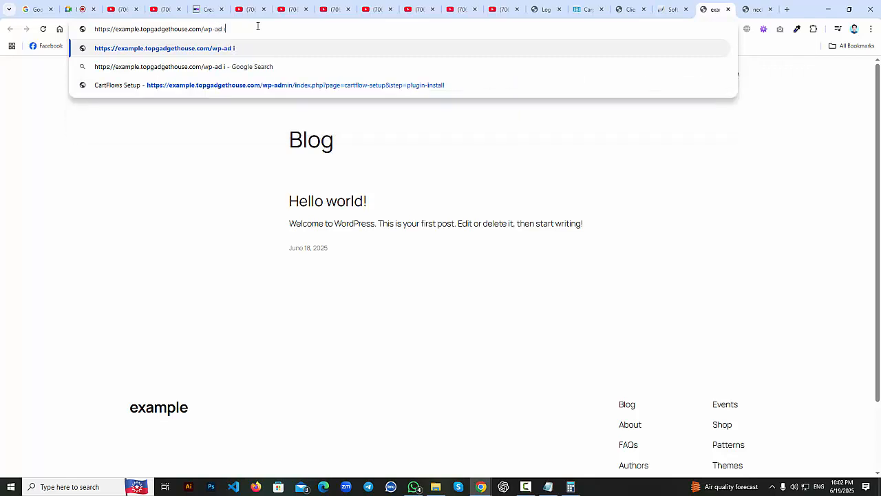
text(min)
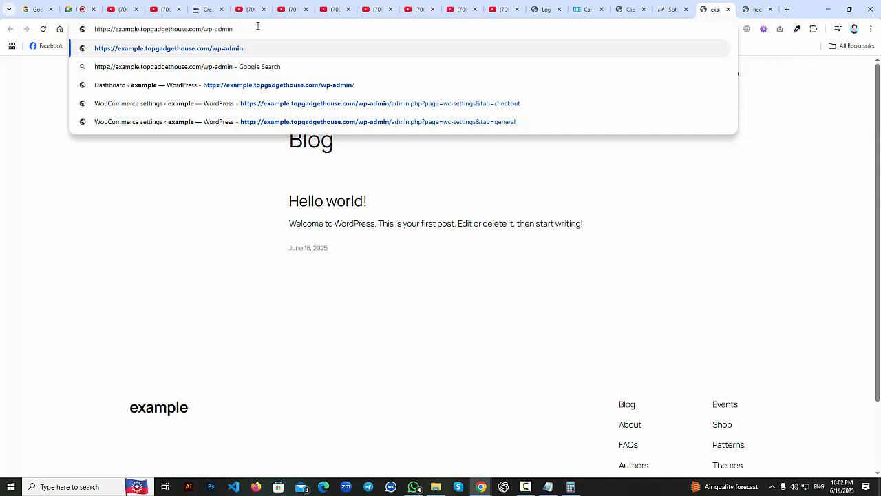
key(Return)
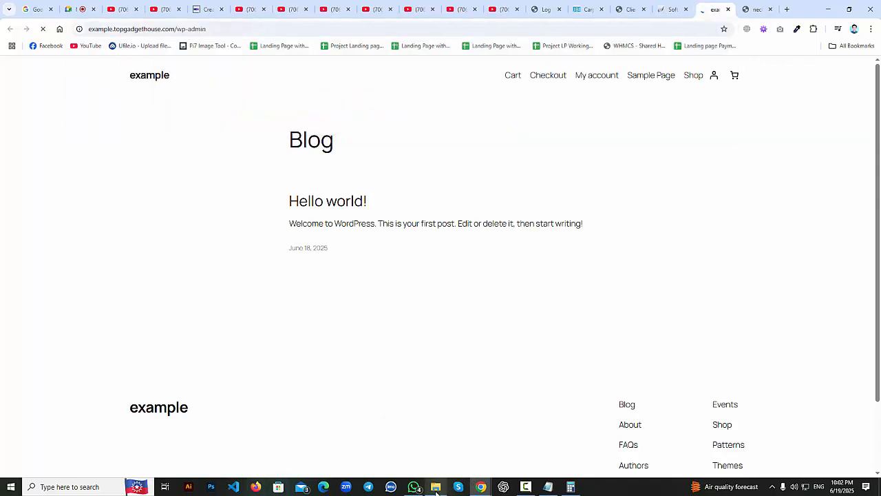
mouse_move(436, 492)
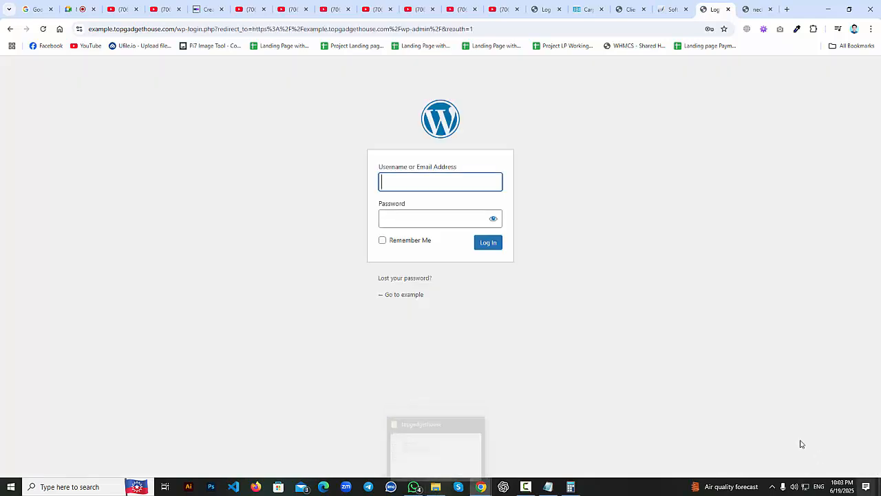
click(879, 488)
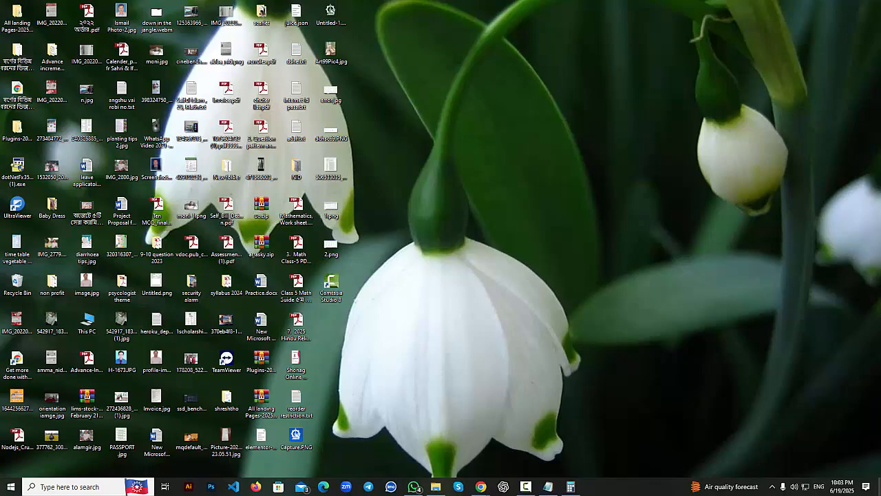
Review the admin login details in info.txt, then close Notepad.
click(879, 488)
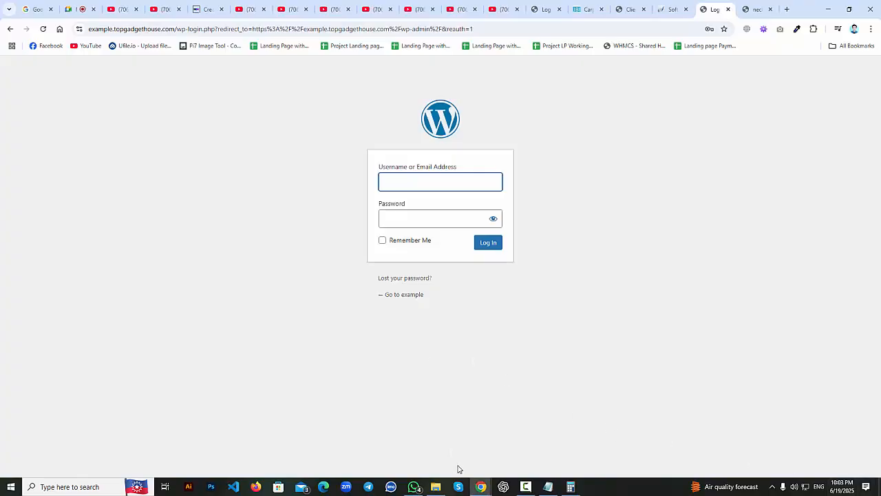
click(435, 487)
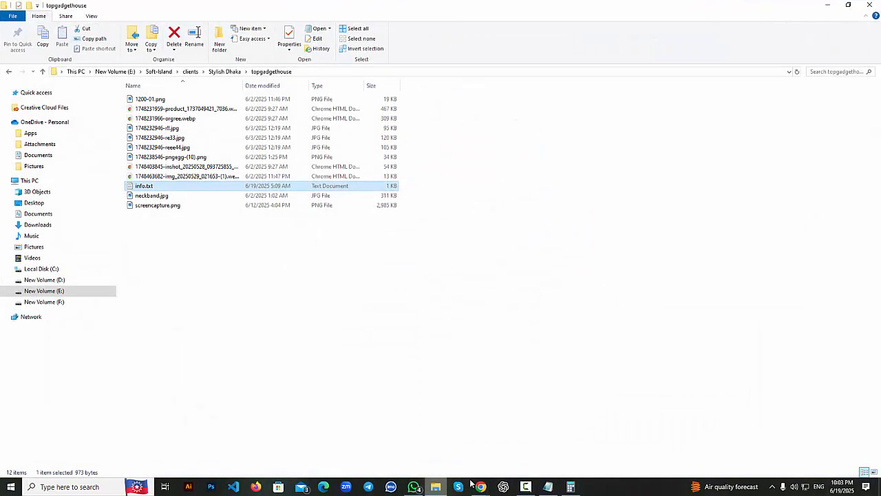
click(550, 489)
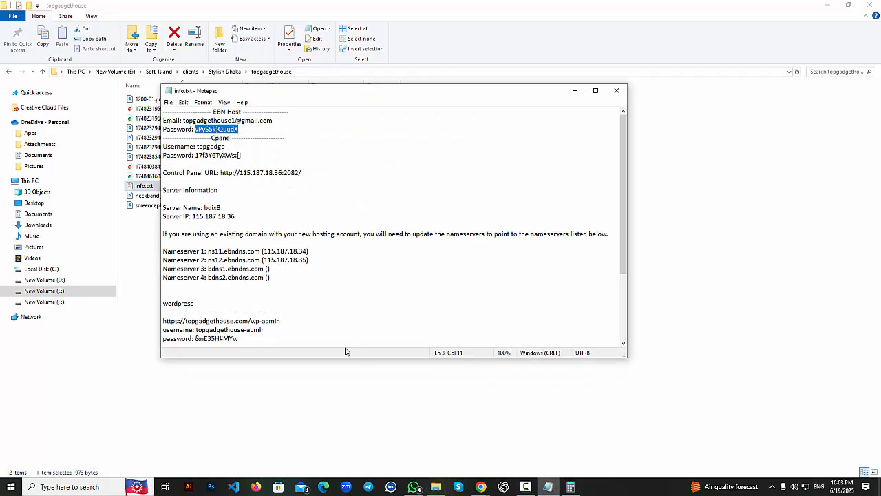
scroll(273, 330, down, 4)
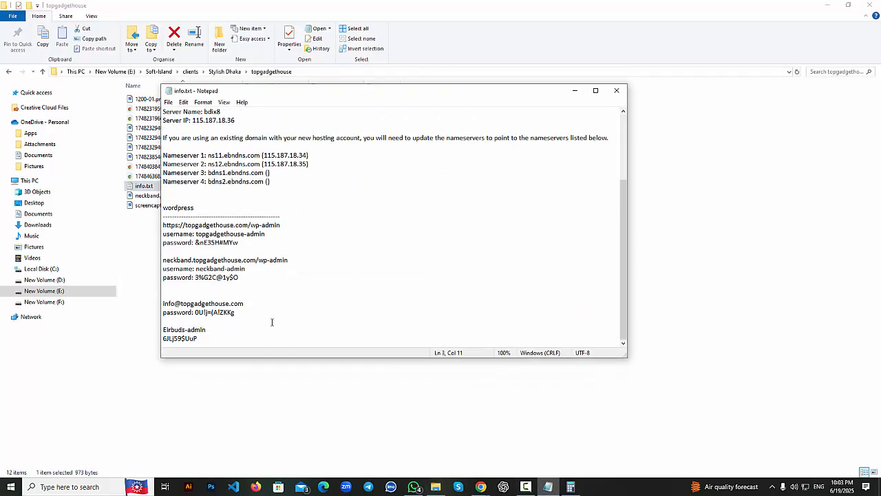
drag(208, 342, 157, 331)
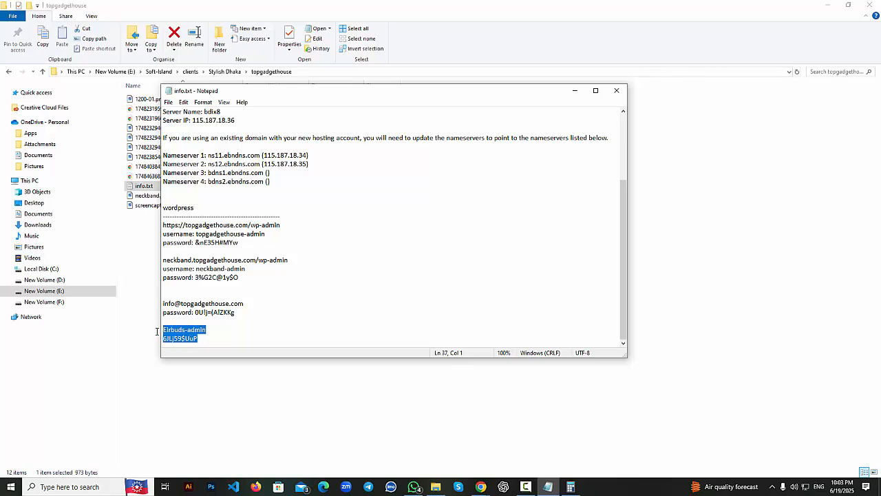
scroll(207, 257, up, 1)
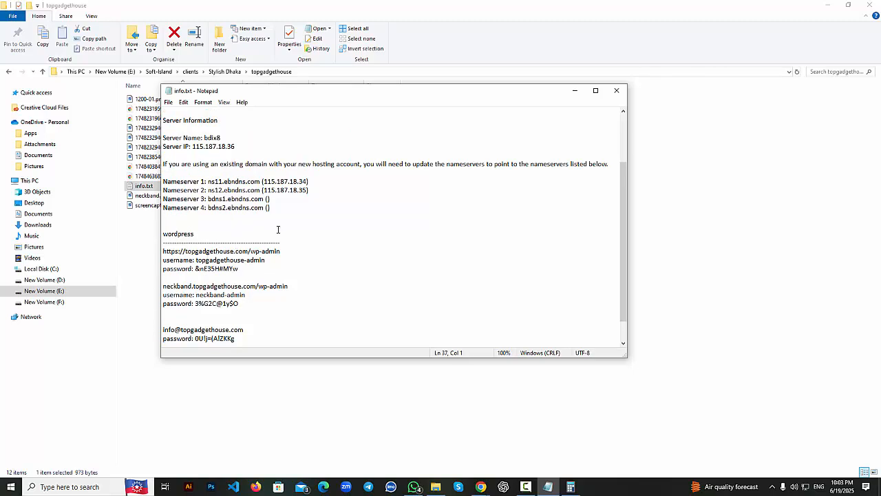
click(623, 90)
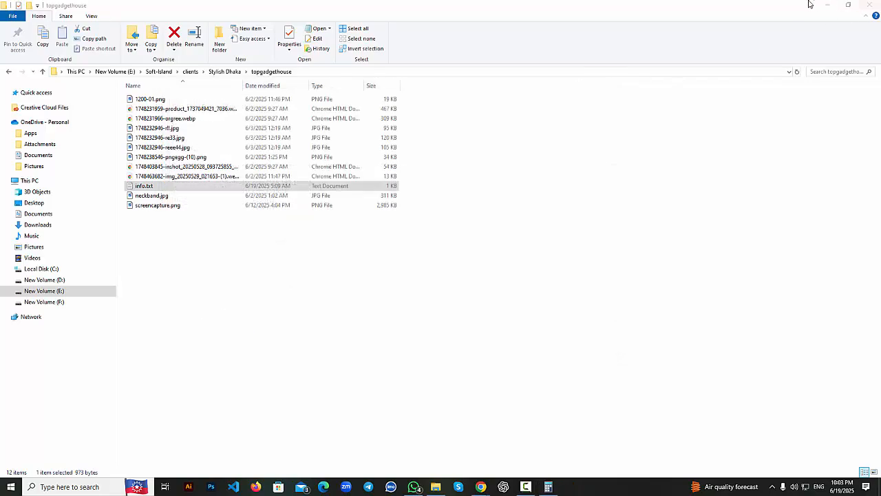
Minimise File Explorer, close the WordPress login tab and return to the Softaculous installations list.
click(826, 5)
click(406, 186)
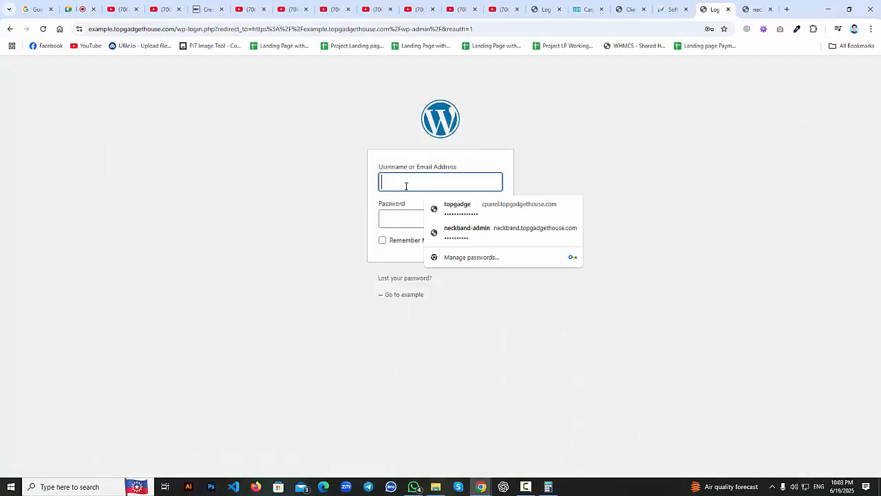
click(380, 224)
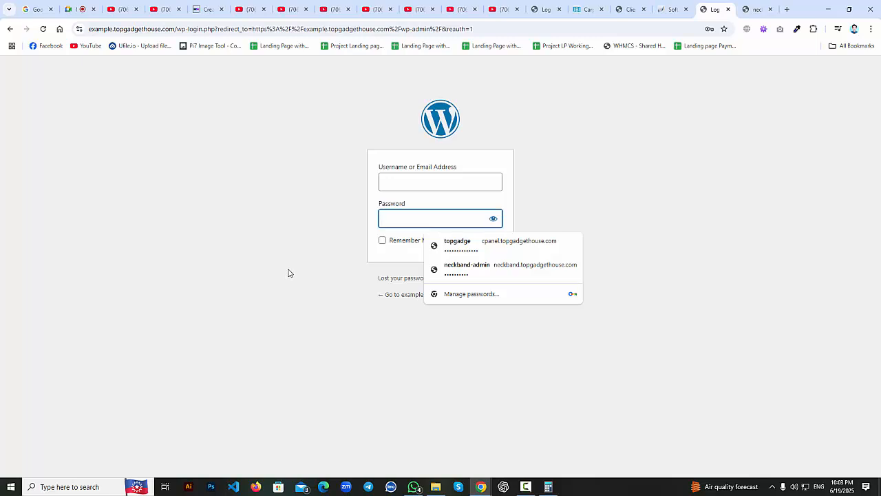
click(408, 184)
click(406, 216)
click(338, 282)
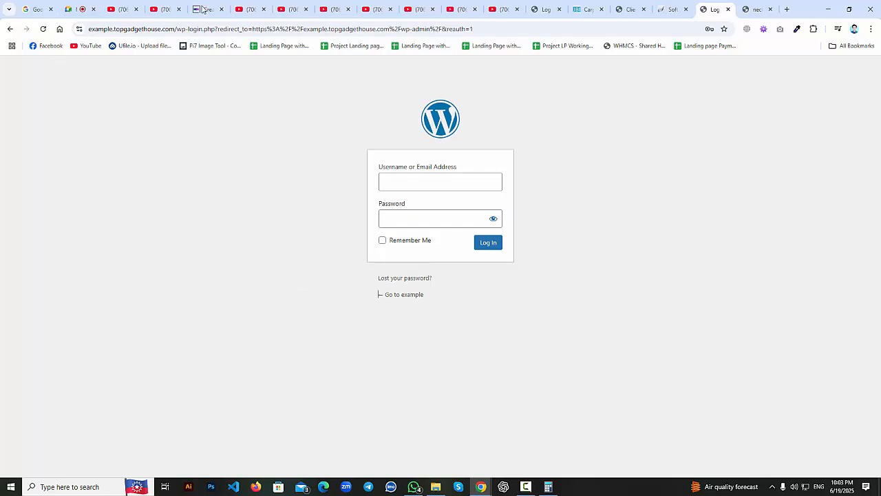
click(728, 9)
click(669, 9)
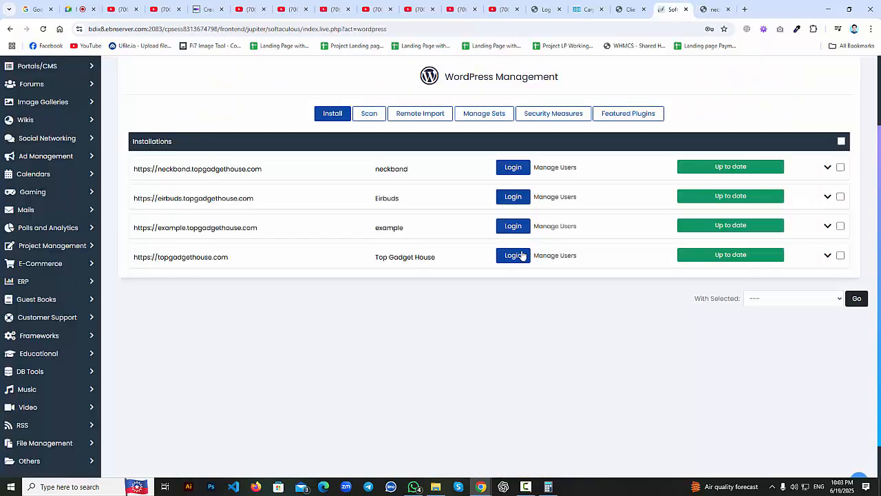
Log in to the example installation's admin and go to Plugins > Add Plugin.
click(513, 227)
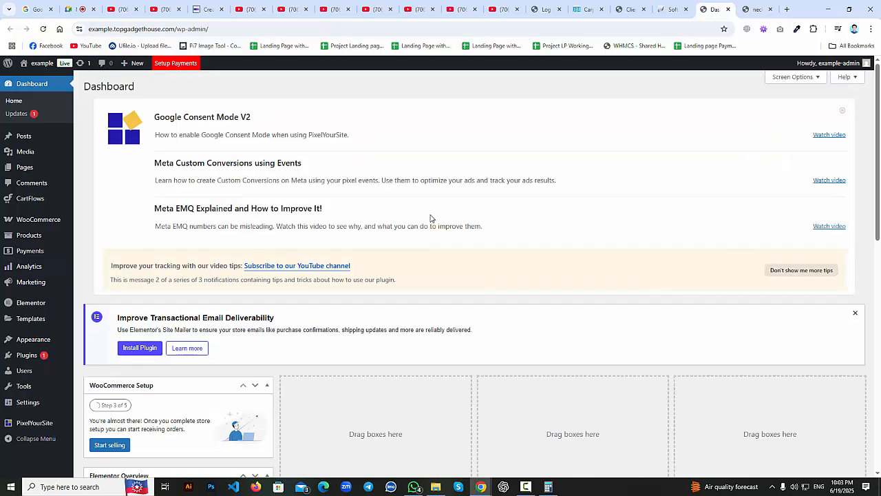
mouse_move(6, 151)
mouse_move(25, 199)
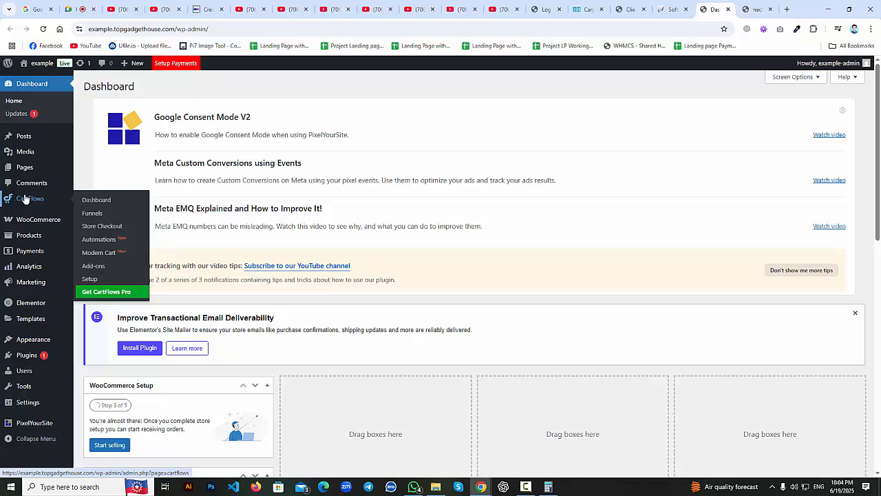
mouse_move(29, 363)
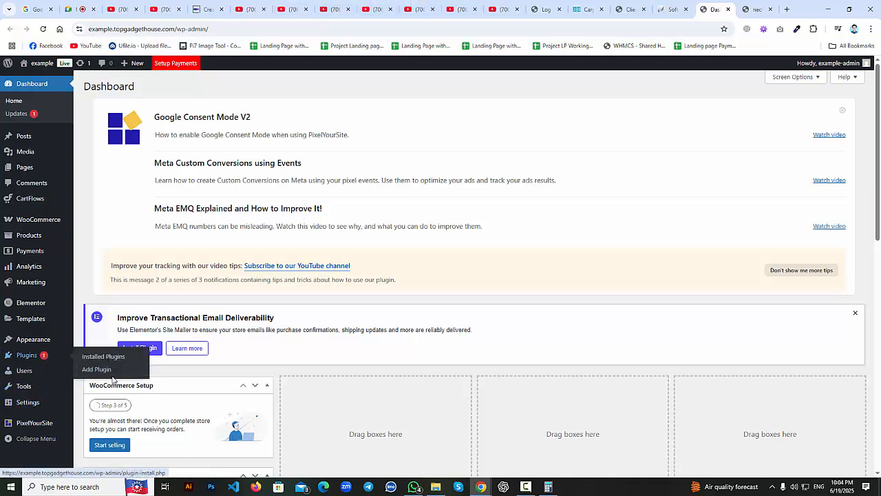
click(112, 369)
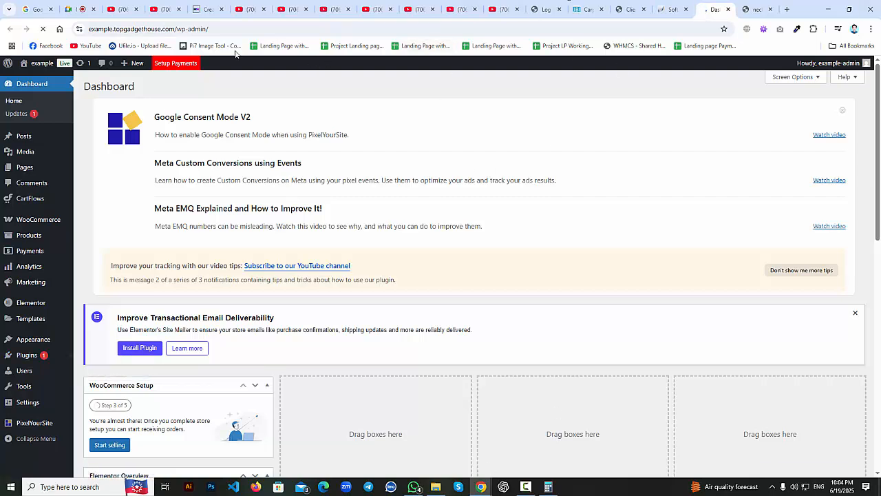
Switch briefly to the Softaculous tab, then return to the Add Plugins page.
click(671, 9)
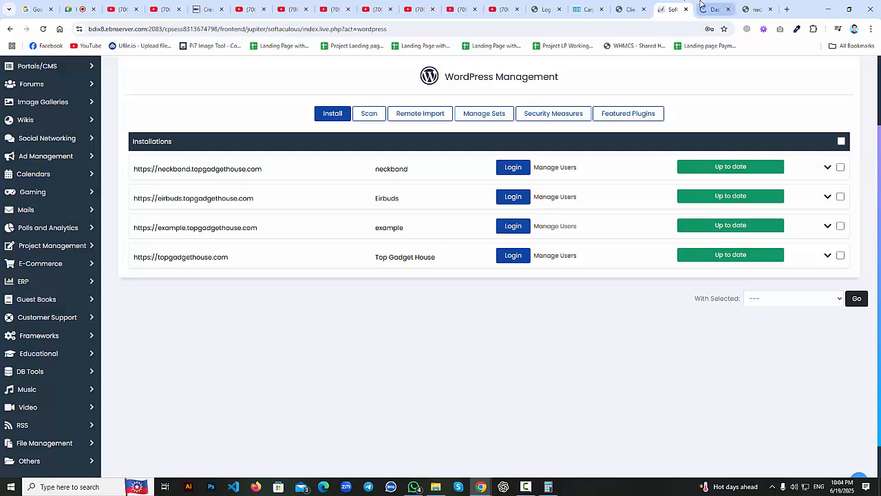
click(702, 7)
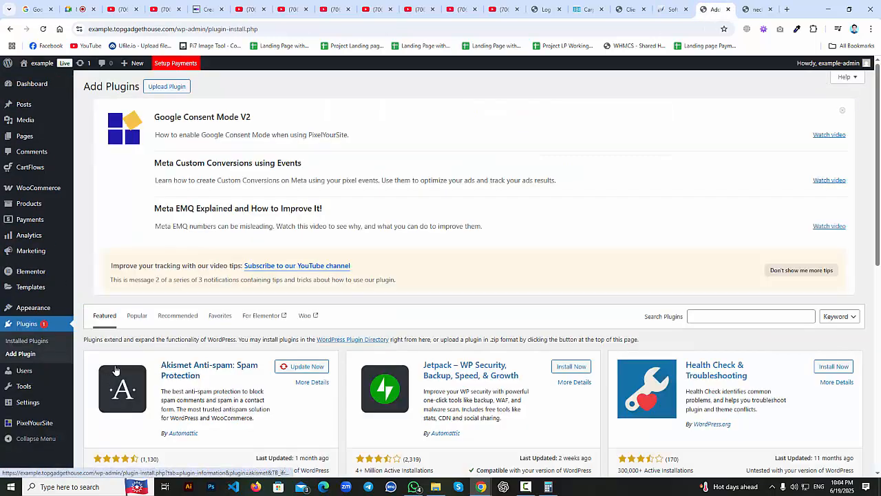
scroll(618, 262, down, 1)
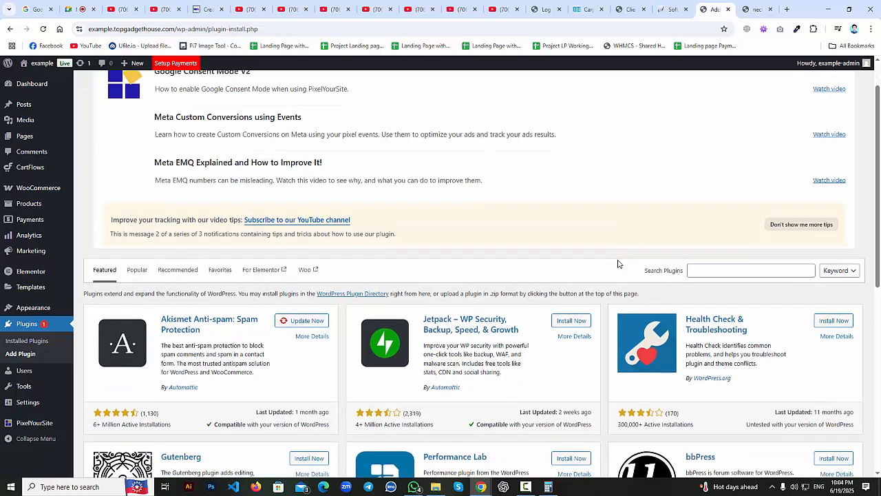
scroll(636, 264, up, 1)
Search plugins for 'woocommerce', confirming WooCommerce is listed as Active.
click(721, 317)
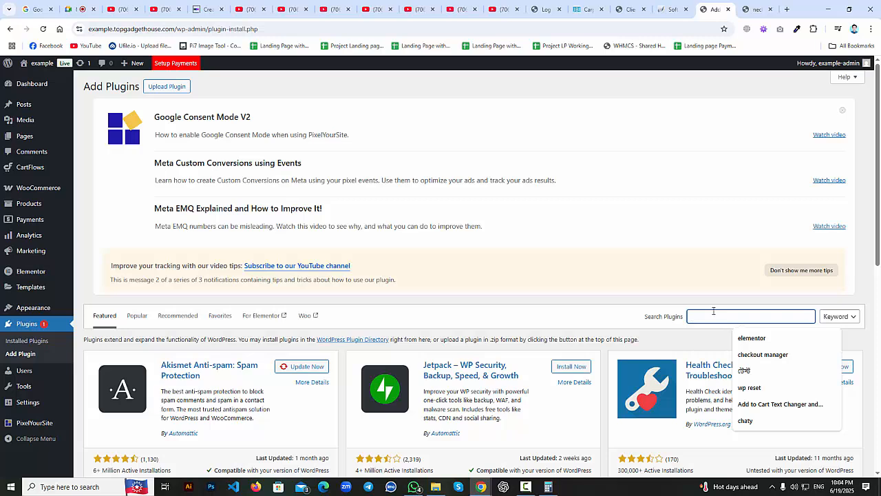
text(woo)
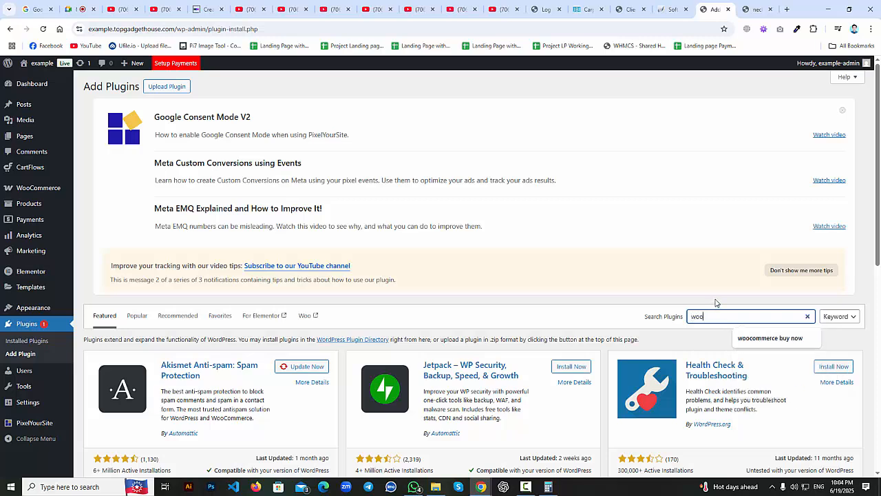
text(comm)
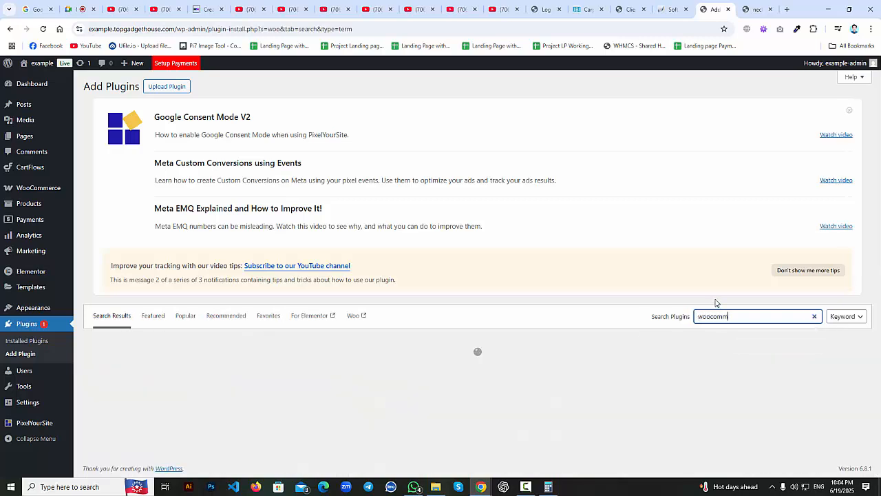
text(erce)
click(81, 6)
click(713, 9)
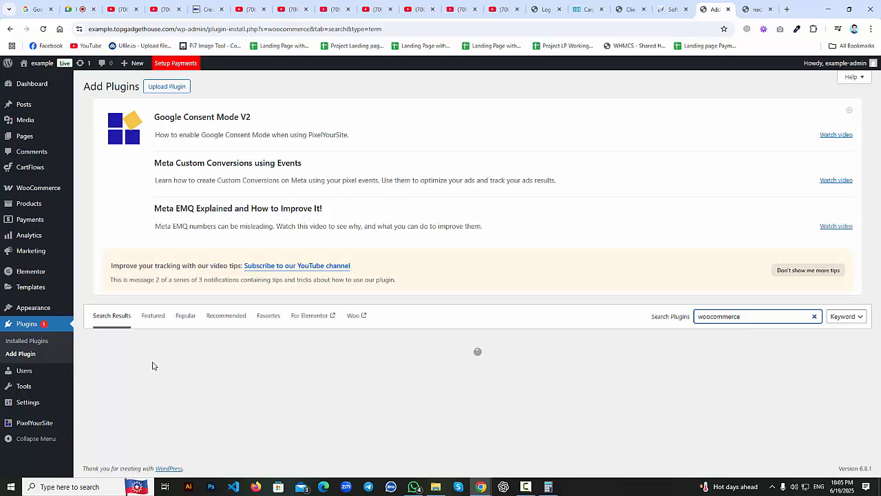
click(850, 112)
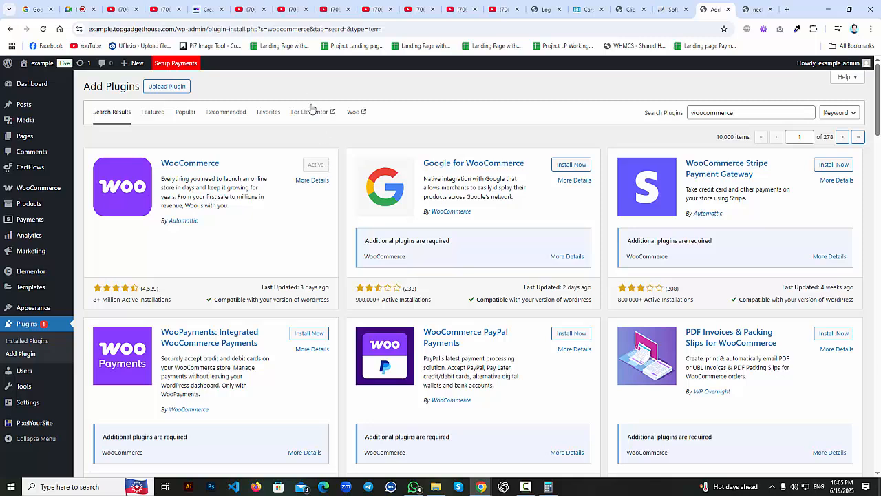
click(730, 112)
Replace the search with 'cartflow' and review the CartFlows funnel builder listed as Active.
drag(730, 112, 658, 122)
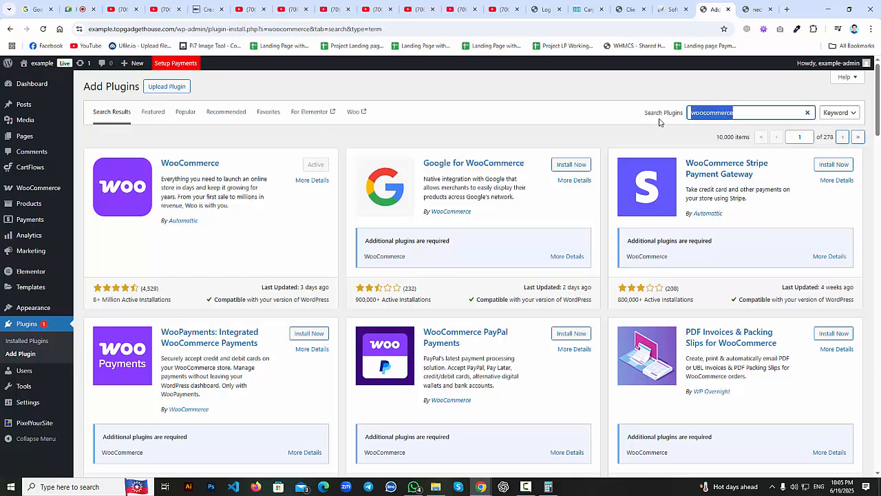
text(cartflow)
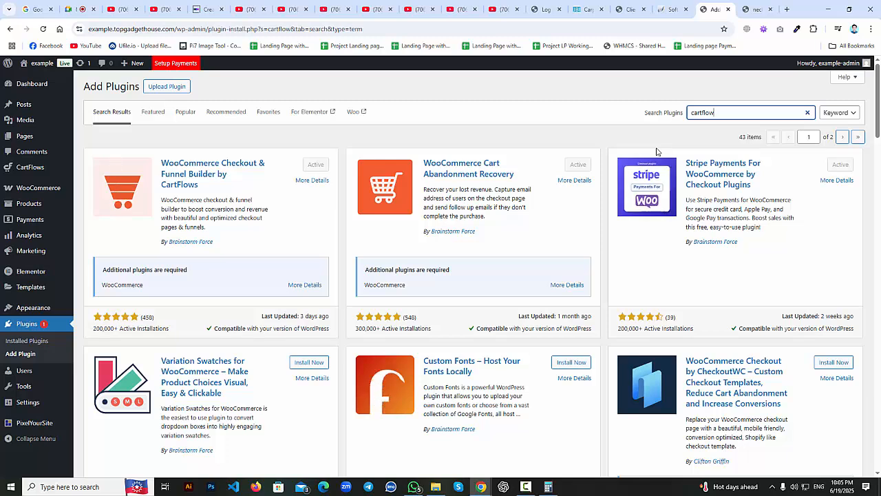
double_click(723, 117)
mouse_move(28, 279)
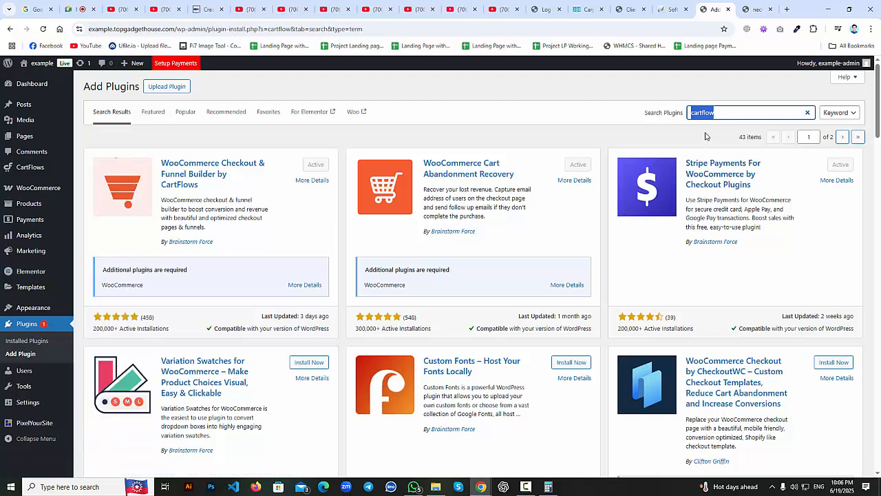
click(749, 114)
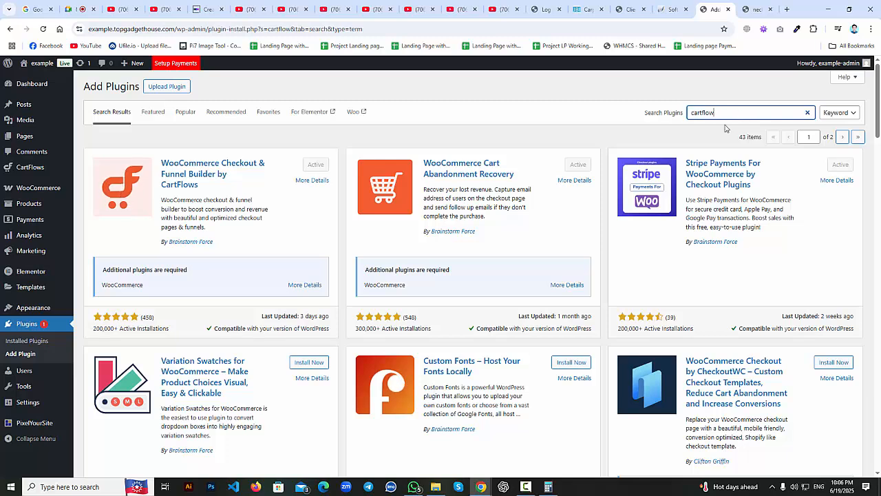
click(678, 137)
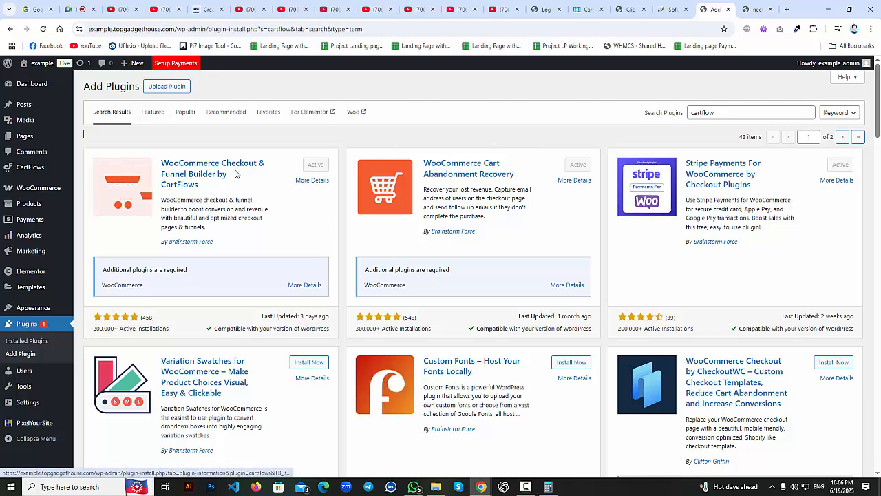
click(719, 113)
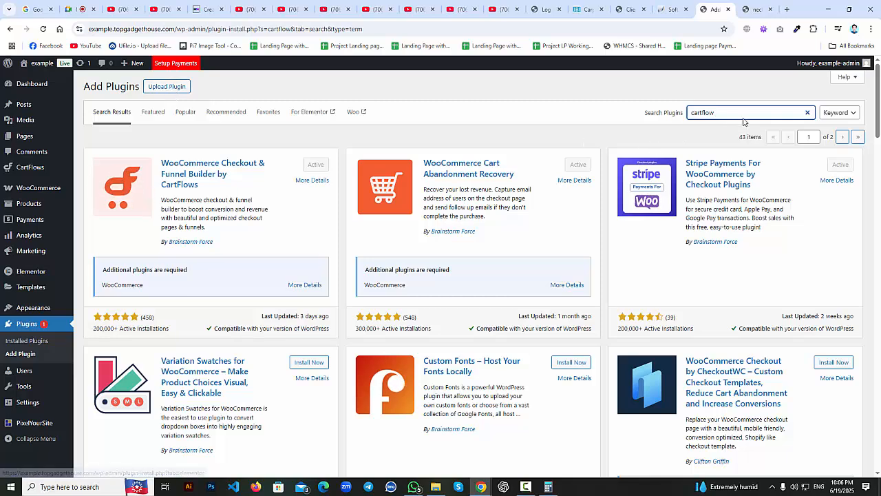
Start uploading cartflows-pro-2.0.7-activated.zip from the cartflows folder, then cancel the file picker.
click(155, 87)
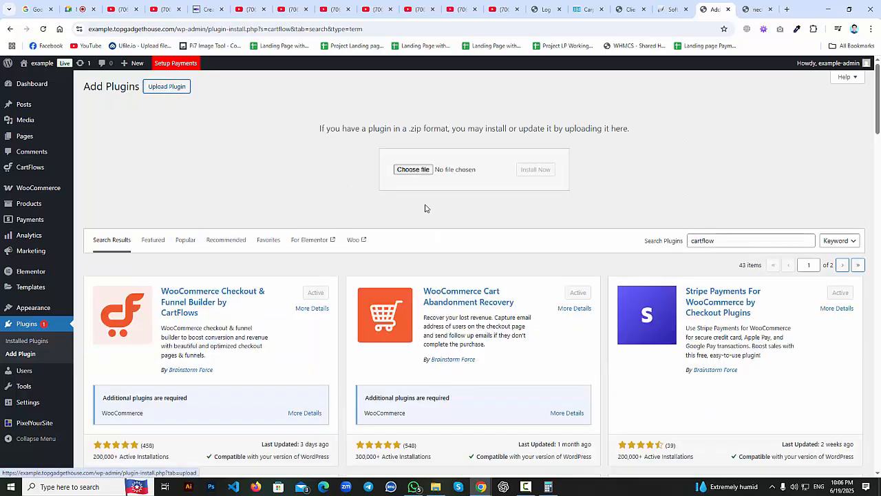
click(413, 170)
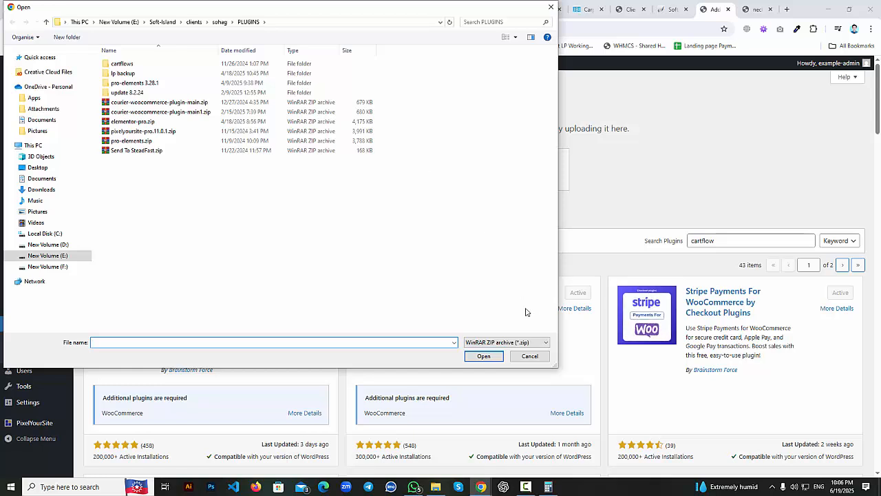
double_click(135, 65)
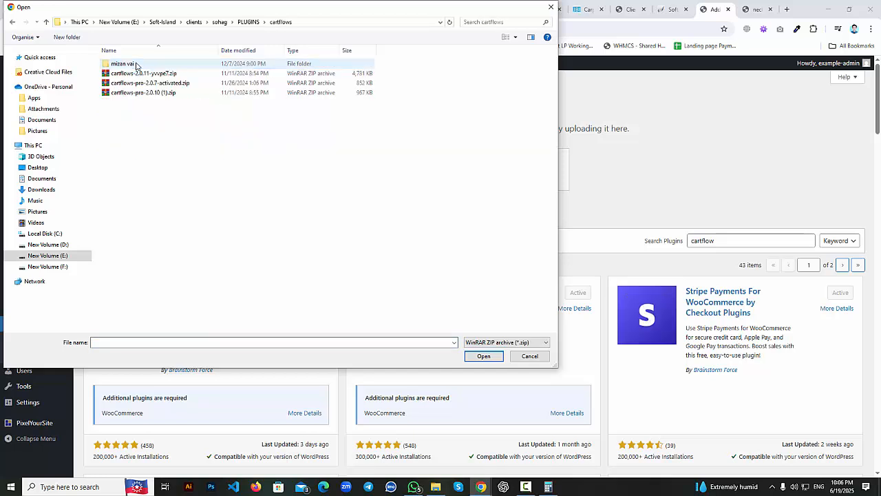
click(193, 84)
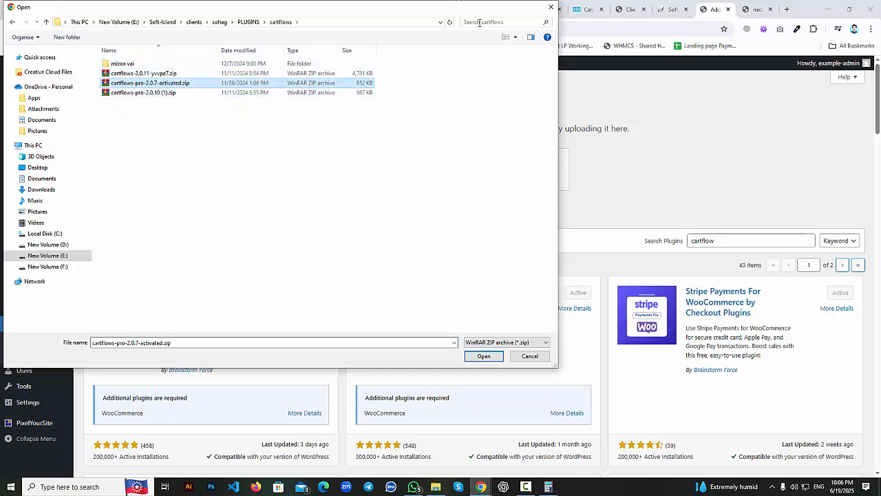
click(529, 356)
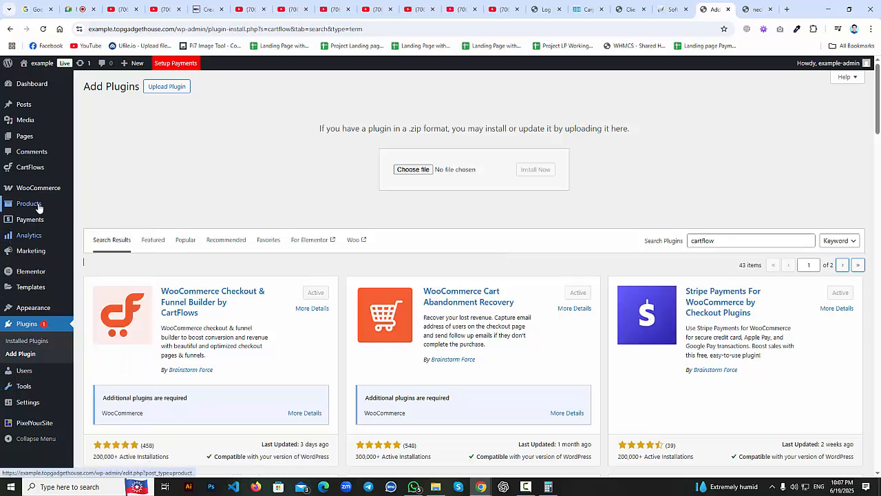
mouse_move(39, 276)
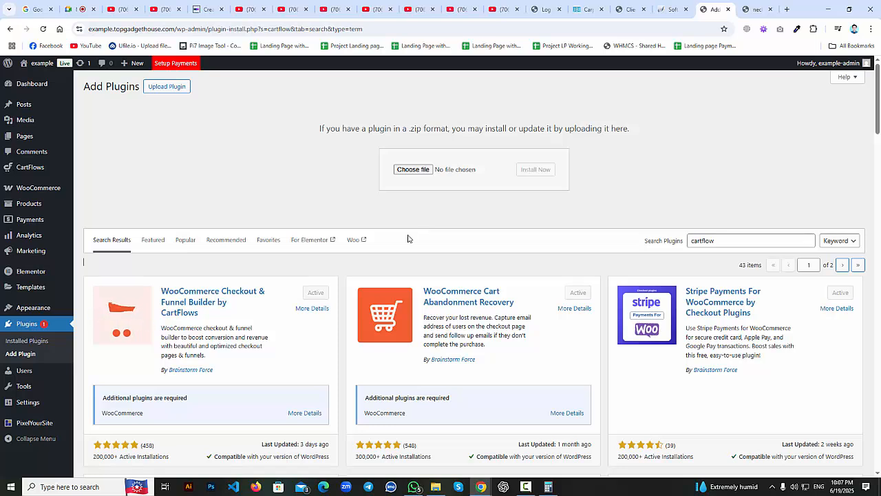
mouse_move(48, 409)
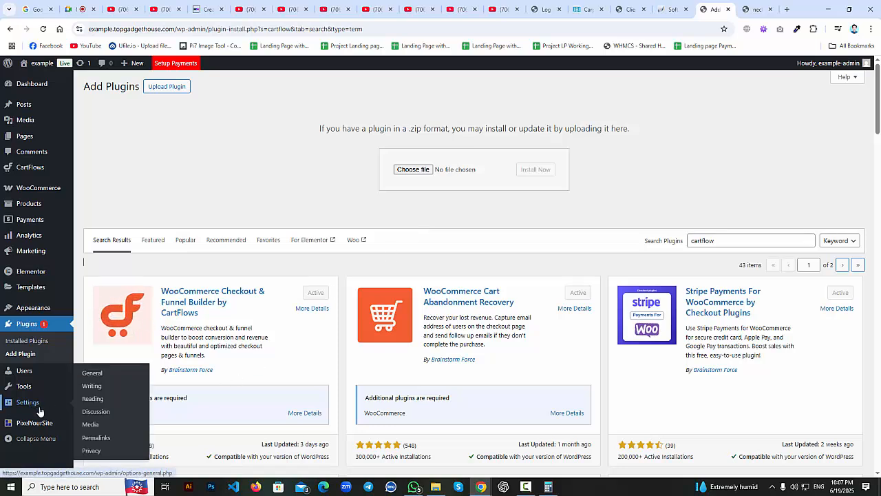
Open Settings > Permalinks and review the Post name structure and product/ custom product base.
click(103, 438)
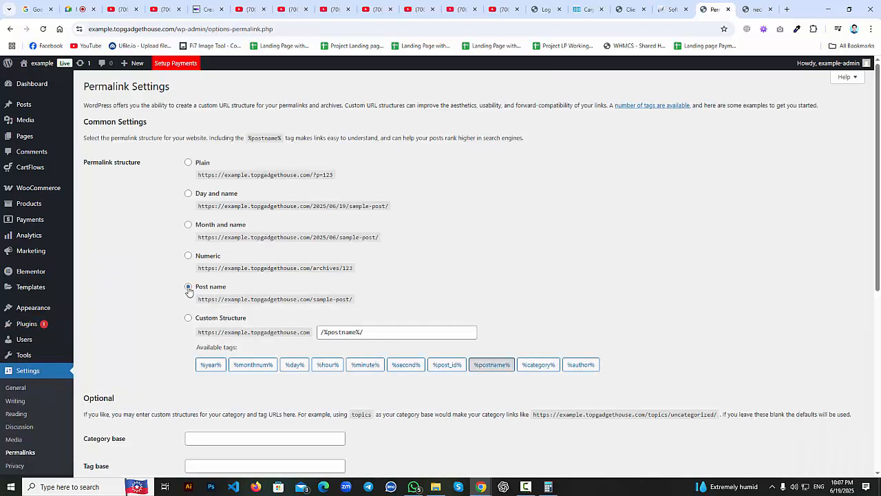
scroll(114, 440, down, 5)
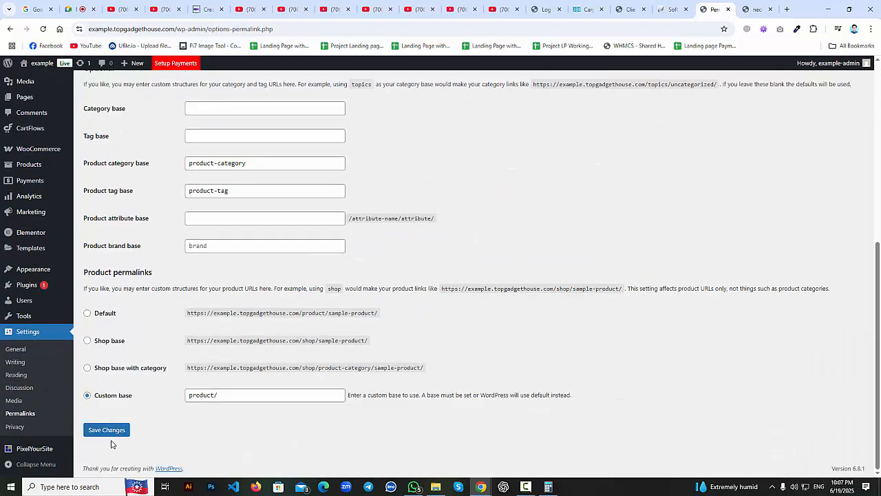
scroll(122, 418, up, 4)
scroll(123, 411, up, 1)
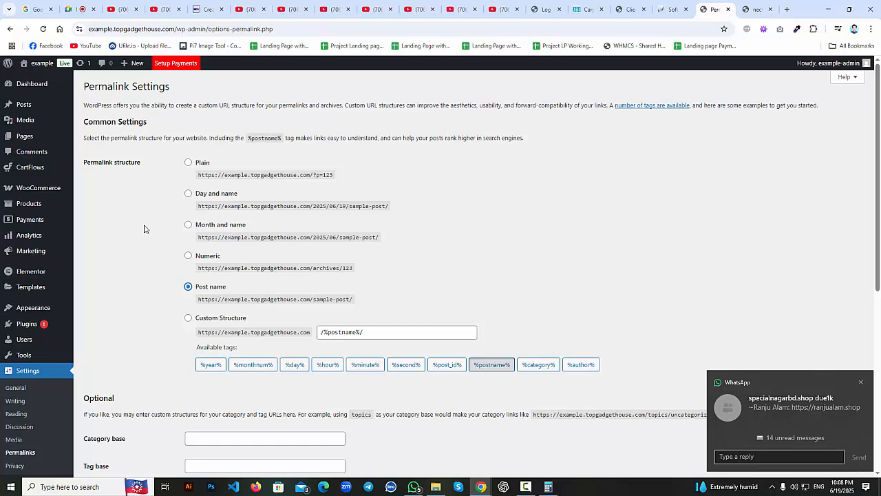
scroll(8, 351, down, 2)
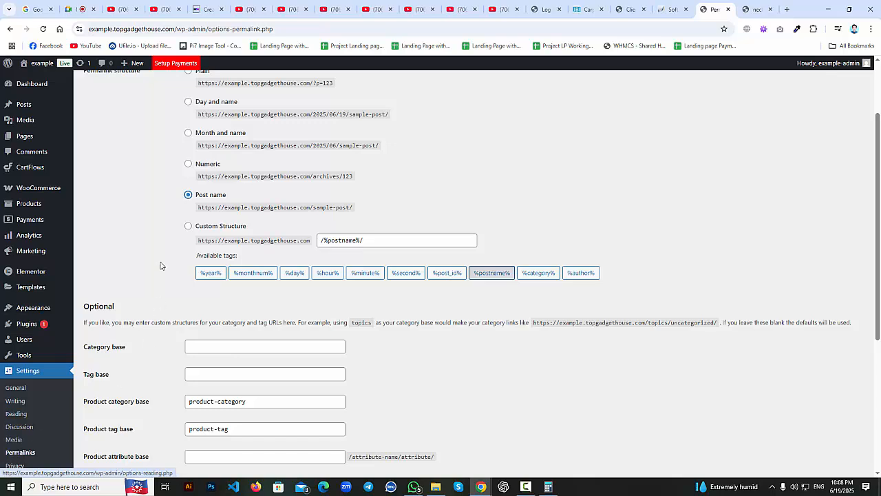
scroll(189, 200, down, 4)
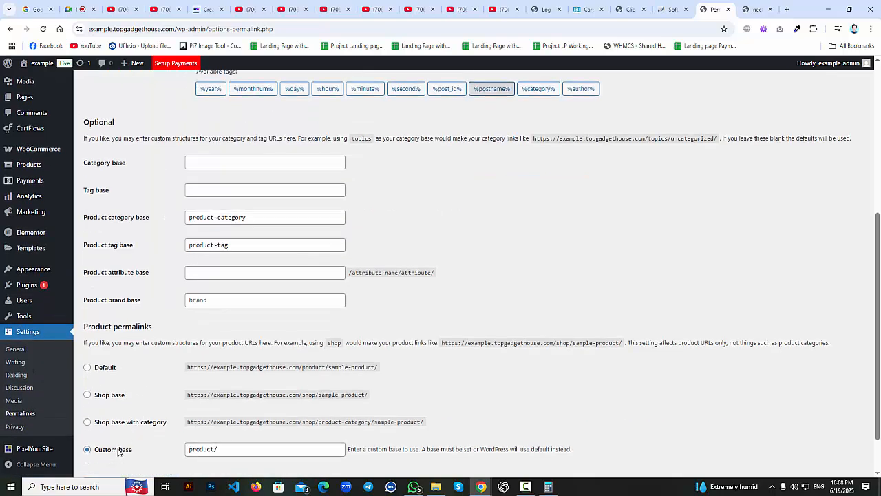
scroll(111, 444, down, 1)
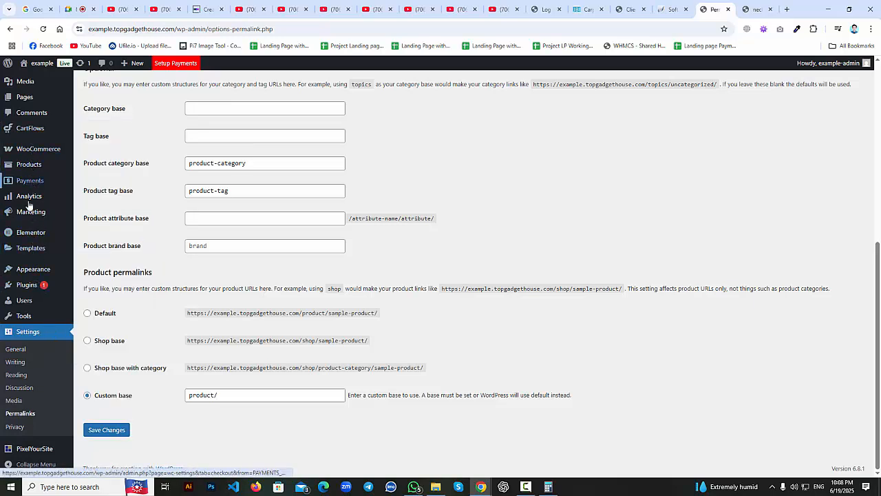
Open WooCommerce Settings and confirm the store location is Bangladesh — Dhaka.
mouse_move(28, 150)
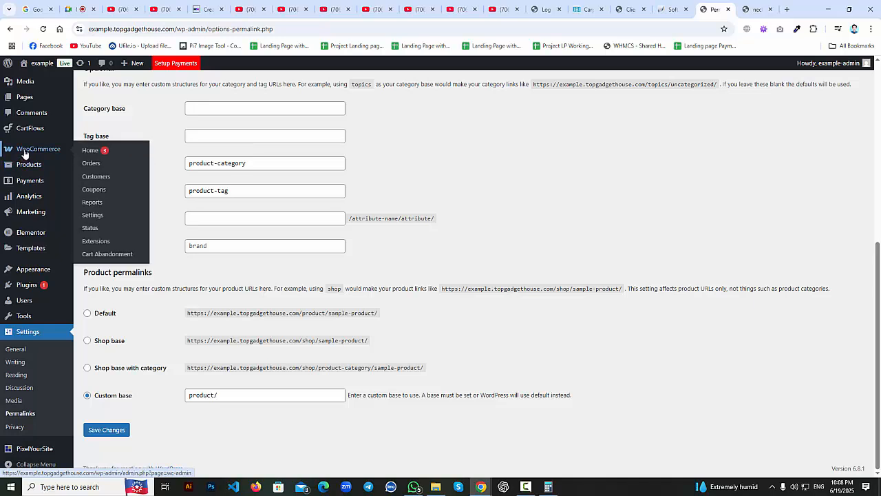
click(95, 216)
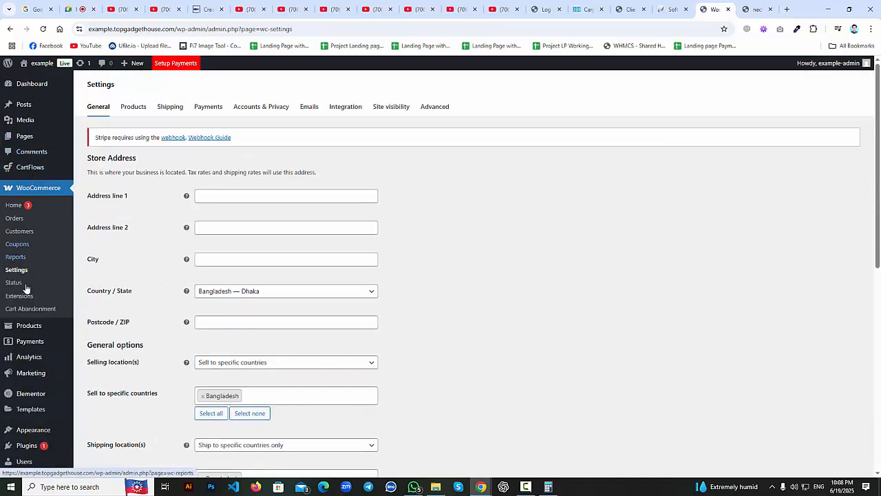
scroll(266, 250, down, 1)
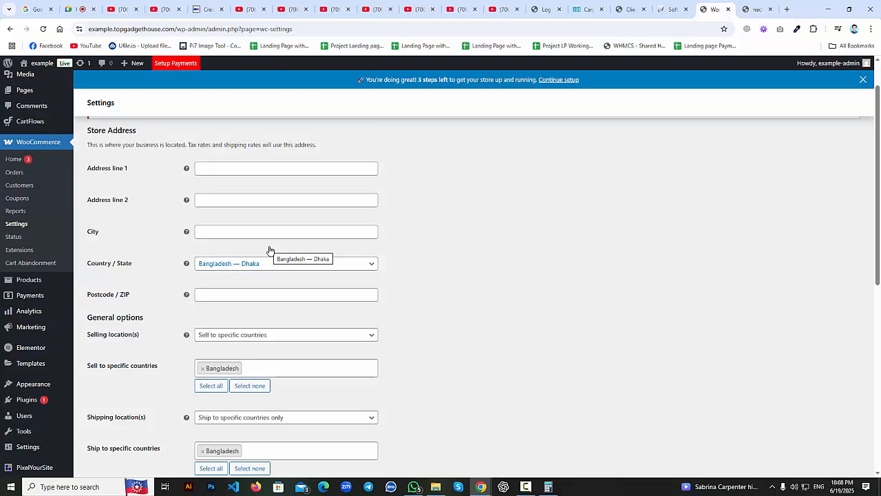
click(265, 272)
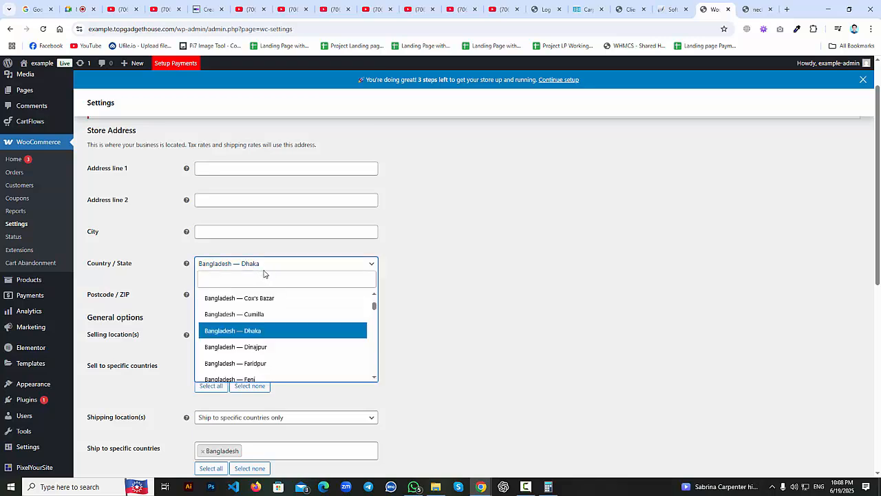
click(260, 279)
click(477, 281)
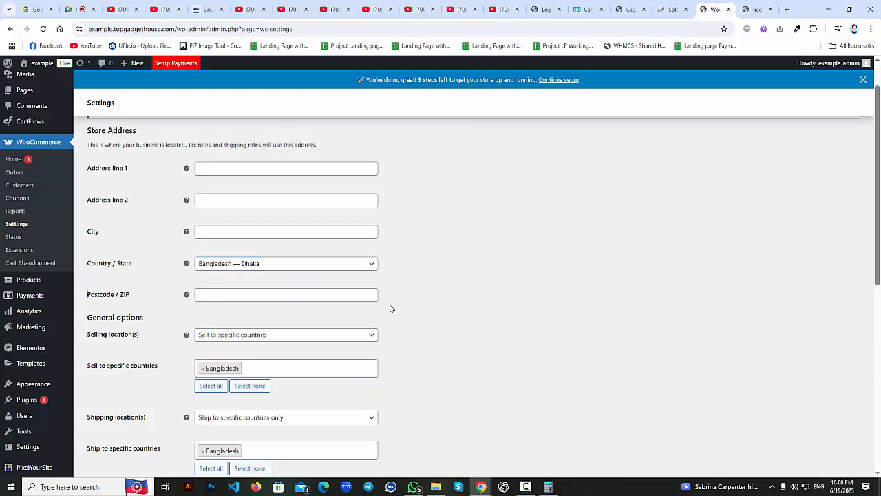
Confirm selling and shipping are both limited to specific countries.
click(277, 340)
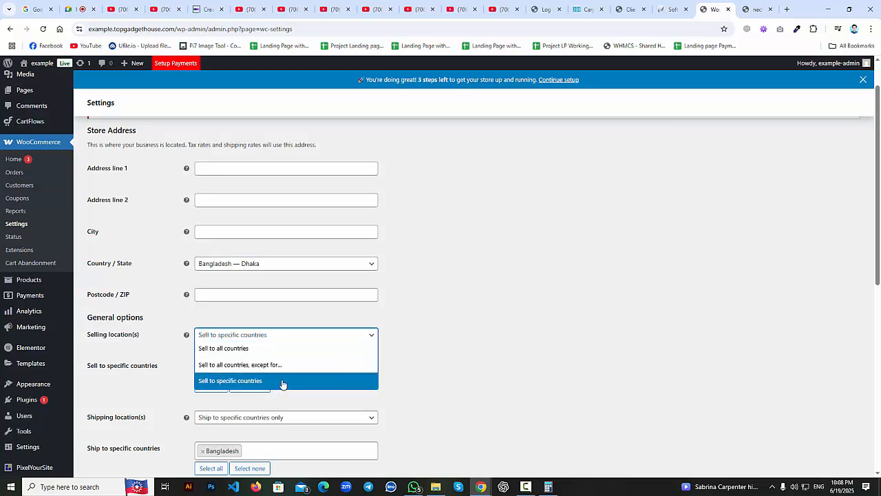
click(314, 383)
scroll(408, 397, down, 1)
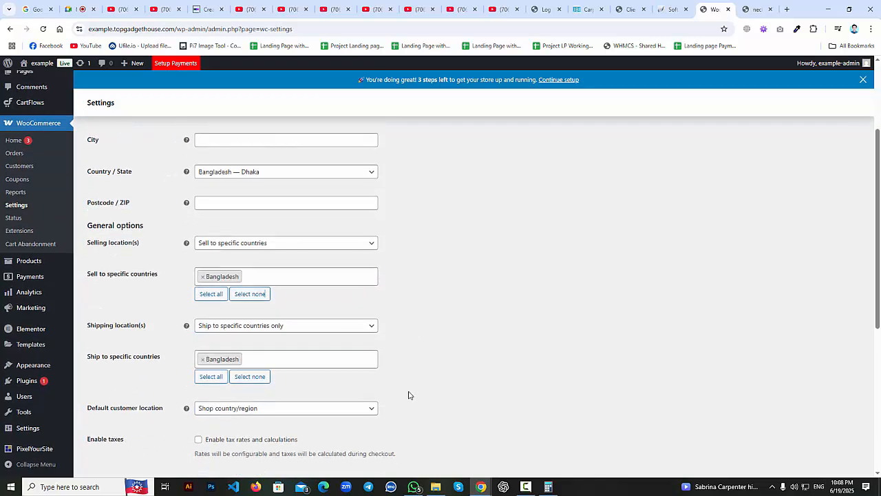
click(300, 328)
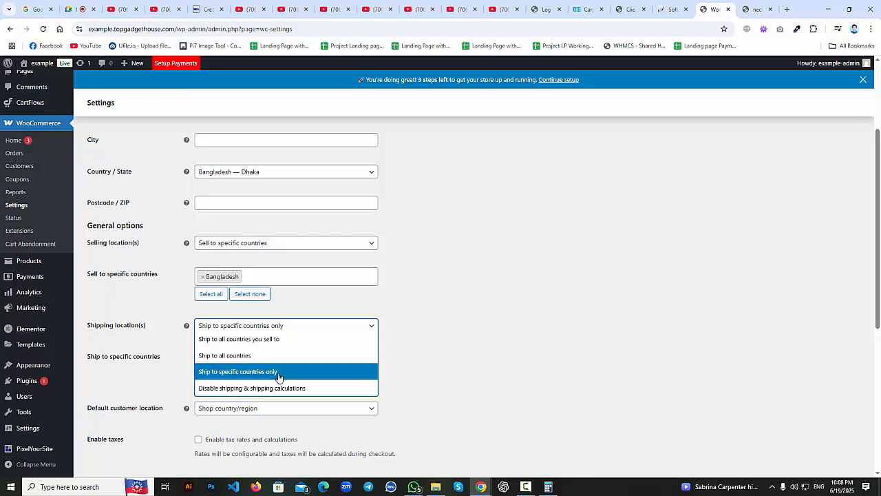
click(176, 425)
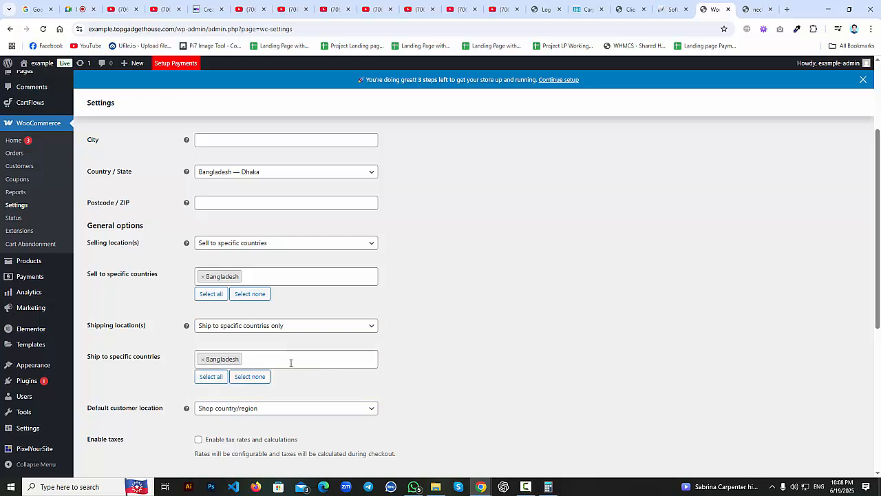
scroll(285, 372, down, 4)
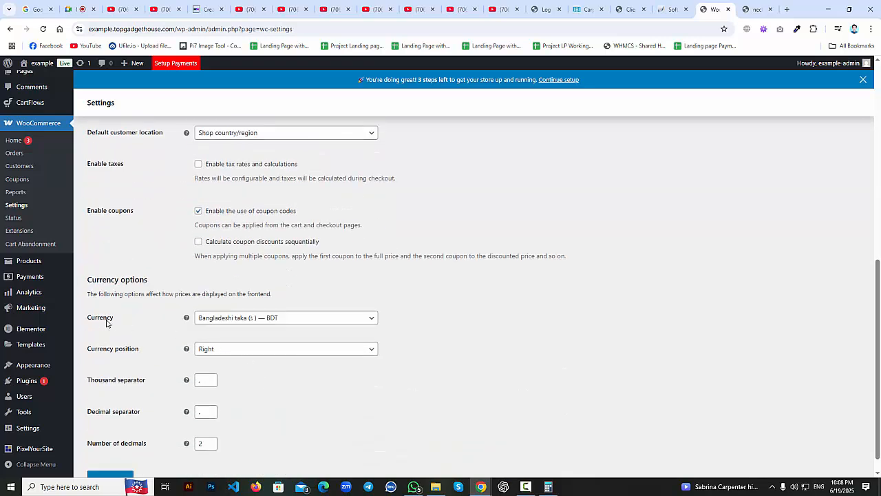
Confirm the currency is Bangladeshi taka, then open the Shipping settings.
click(286, 320)
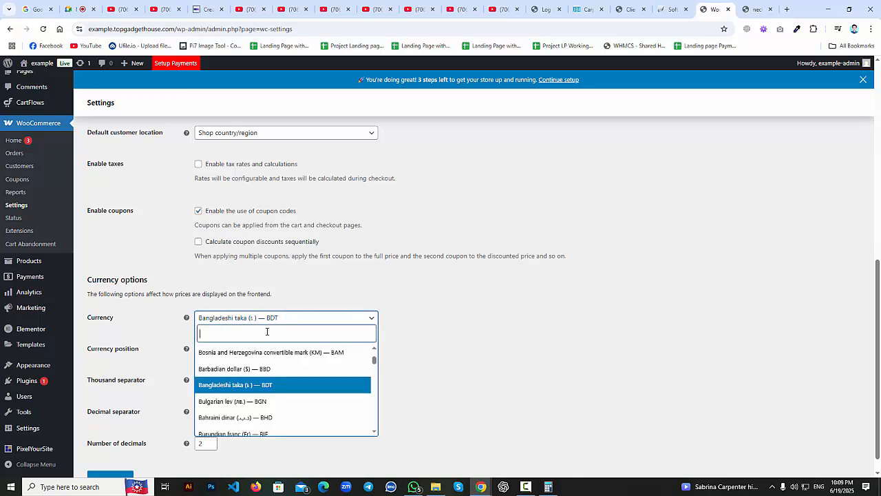
click(456, 336)
scroll(232, 415, down, 1)
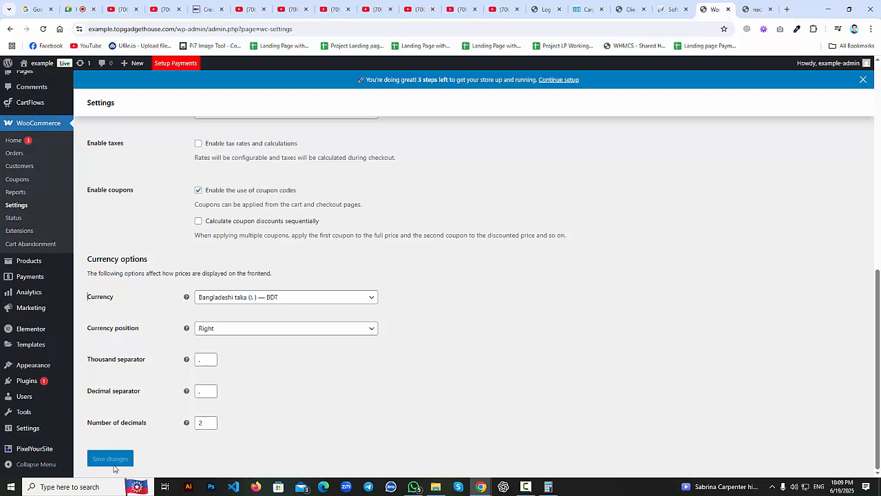
scroll(357, 416, up, 3)
scroll(356, 416, up, 3)
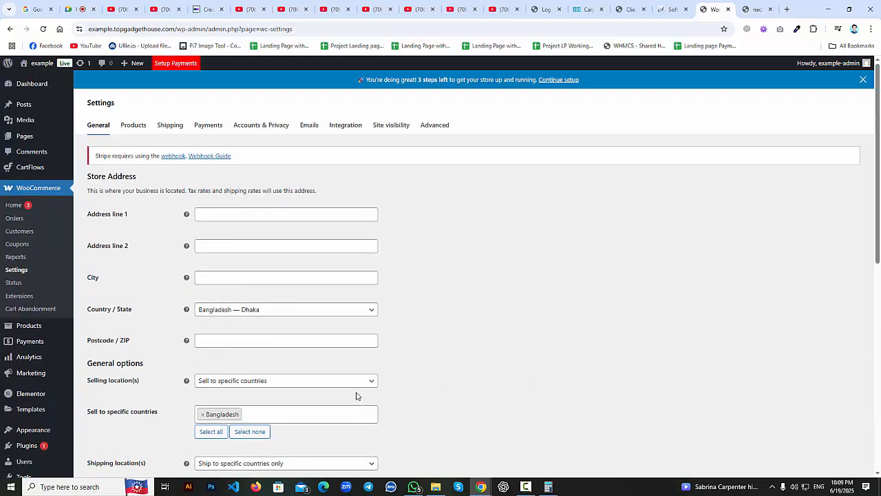
click(166, 125)
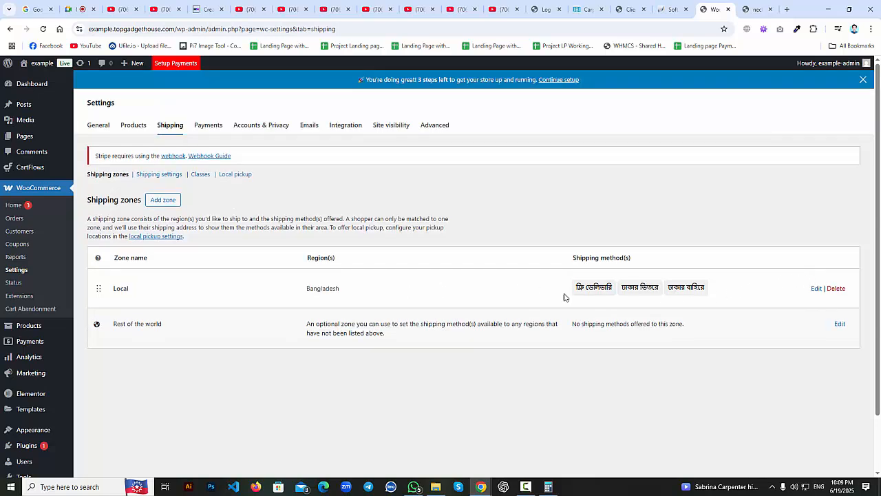
Review the Local shipping zone's name and its Bangladesh region list without changing them.
click(817, 288)
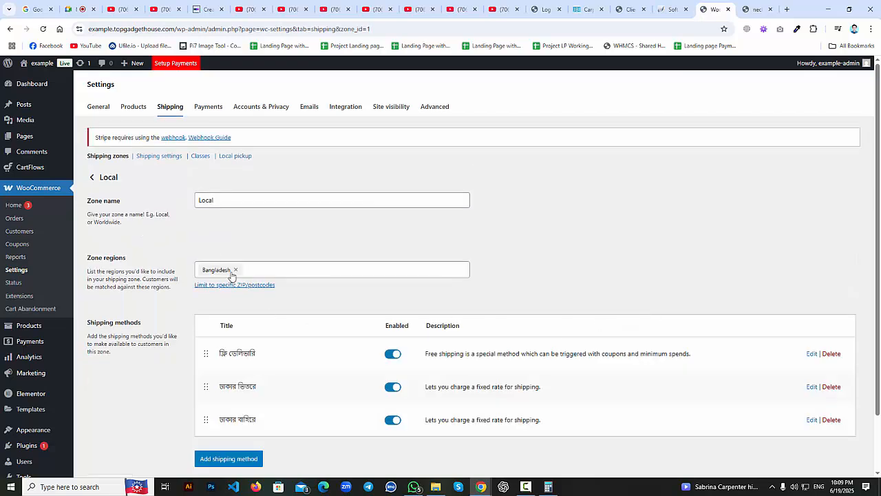
click(220, 200)
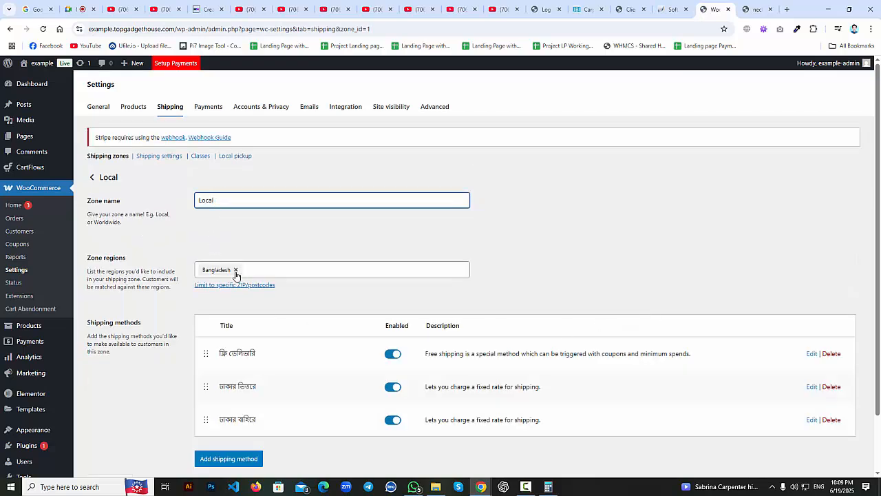
click(260, 271)
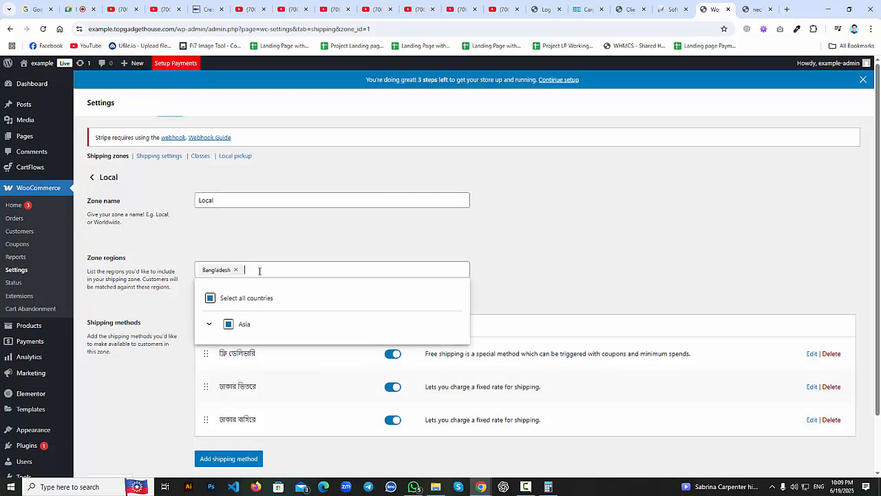
scroll(500, 292, down, 1)
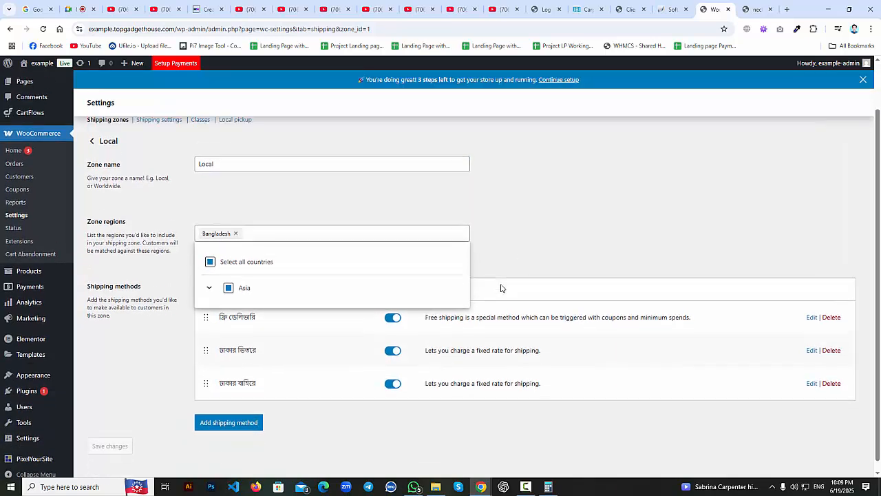
click(517, 222)
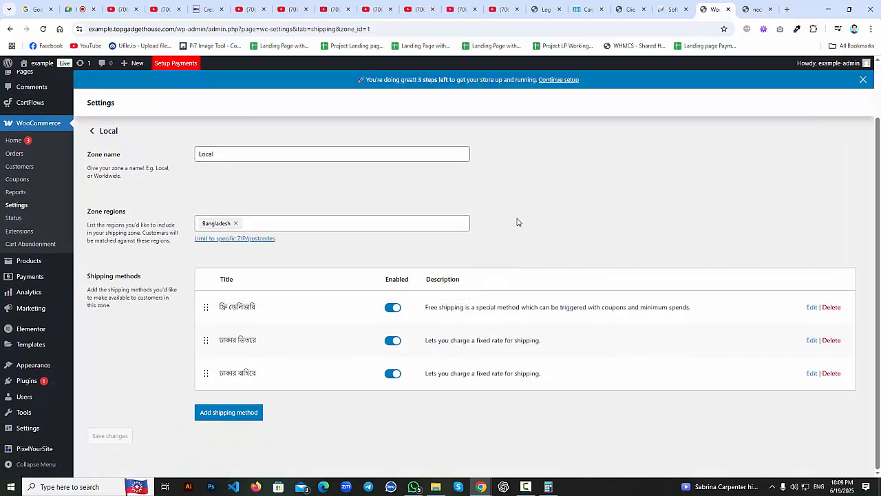
Close the zone regions list unchanged and go to the Payments settings.
click(346, 224)
click(154, 364)
scroll(437, 268, up, 2)
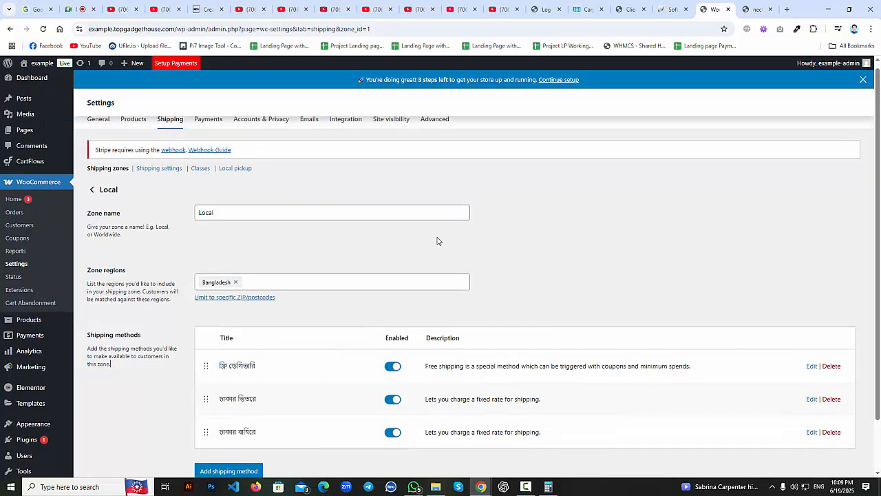
click(219, 131)
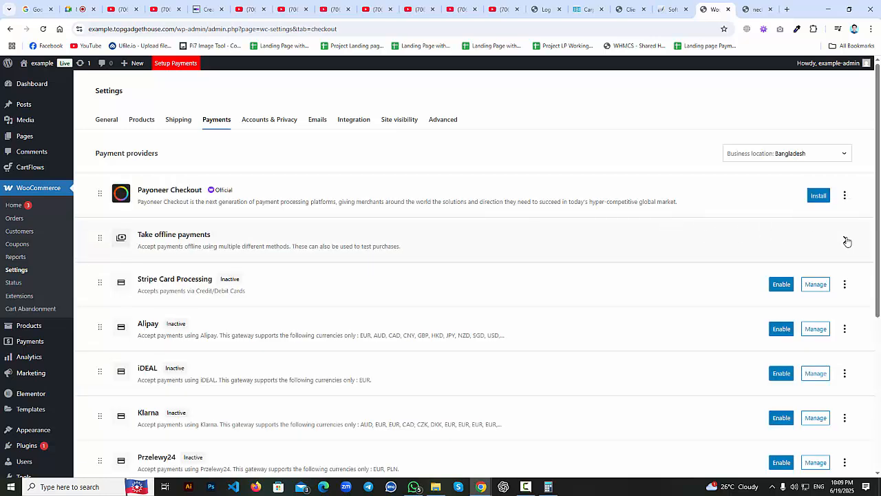
Open the Cash on delivery settings under Take offline payments.
click(845, 240)
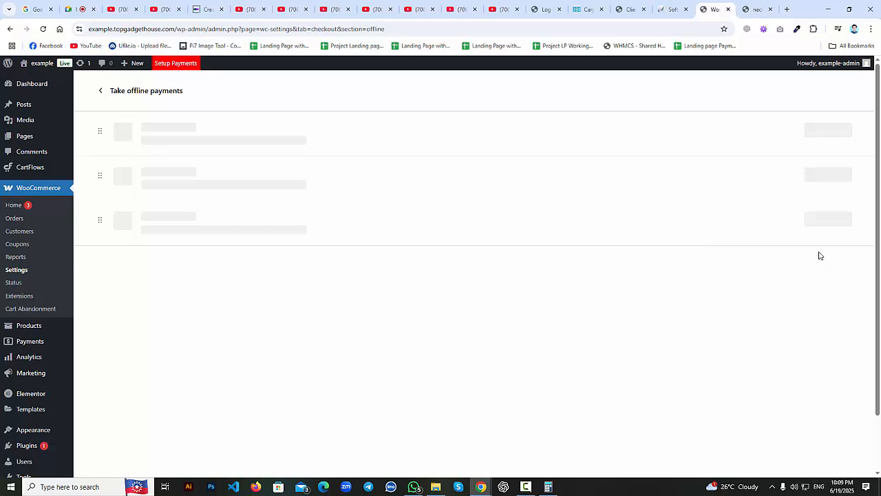
click(830, 218)
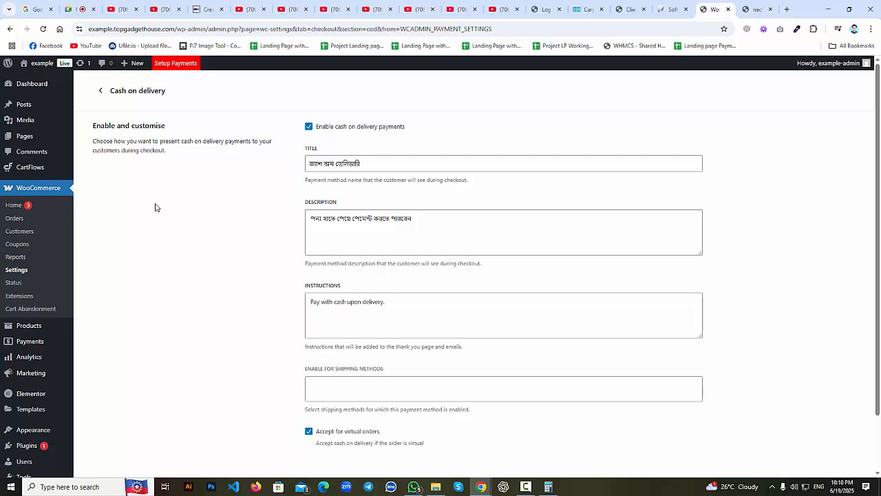
scroll(271, 221, down, 1)
scroll(301, 236, up, 1)
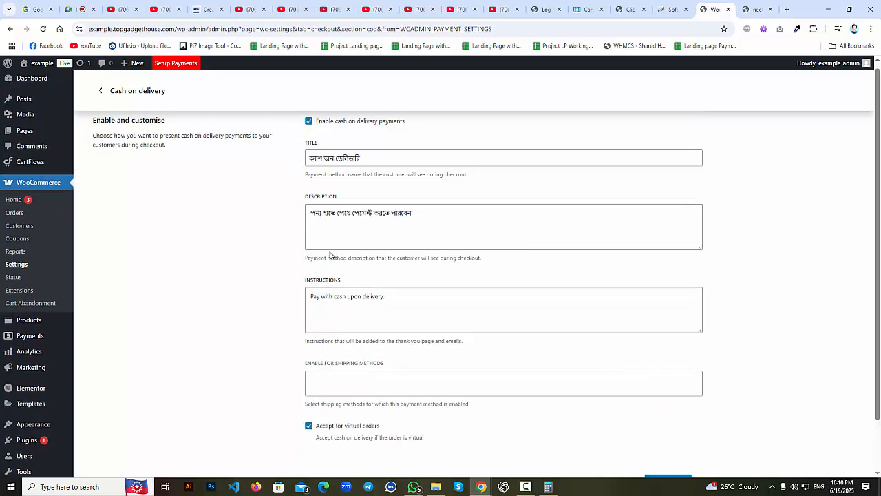
Select the Cash on delivery title and compare it with the checkout landing page.
click(357, 159)
drag(359, 163, 308, 165)
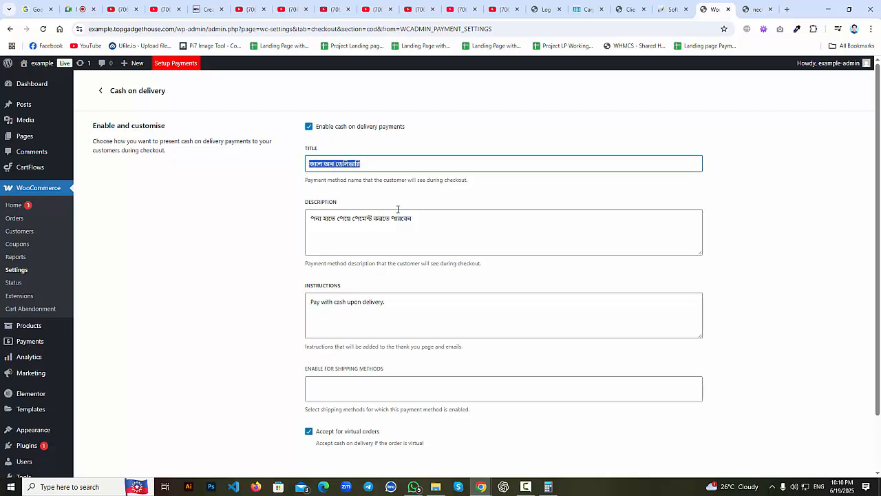
click(744, 7)
scroll(579, 234, down, 15)
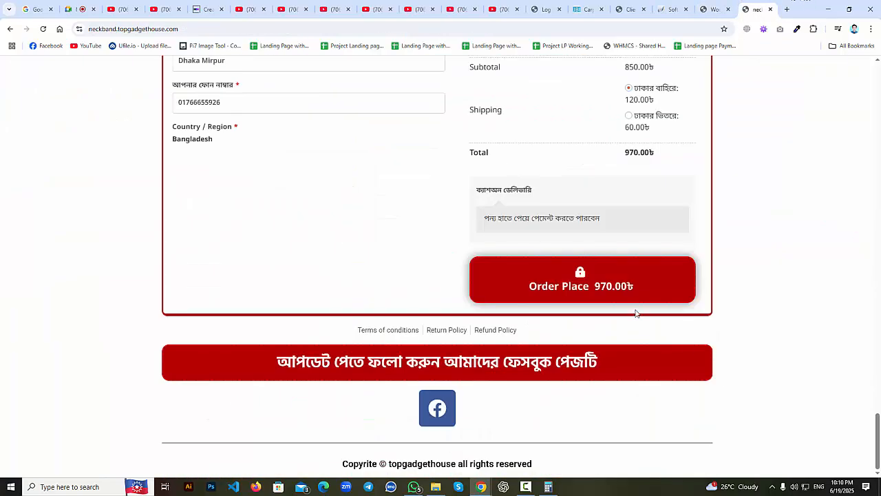
drag(535, 191, 477, 190)
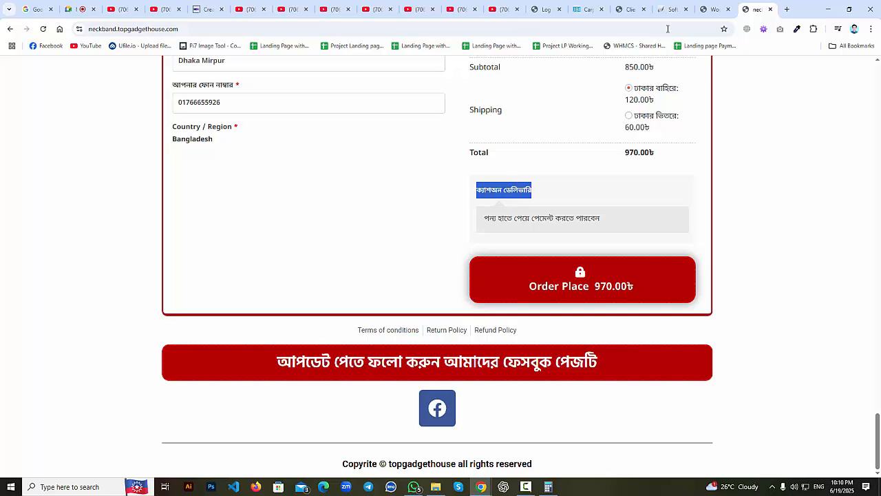
click(713, 9)
drag(435, 224, 304, 219)
click(750, 8)
drag(624, 226, 308, 229)
Back out of the Cash on delivery settings to the Payments providers list without changes.
click(712, 9)
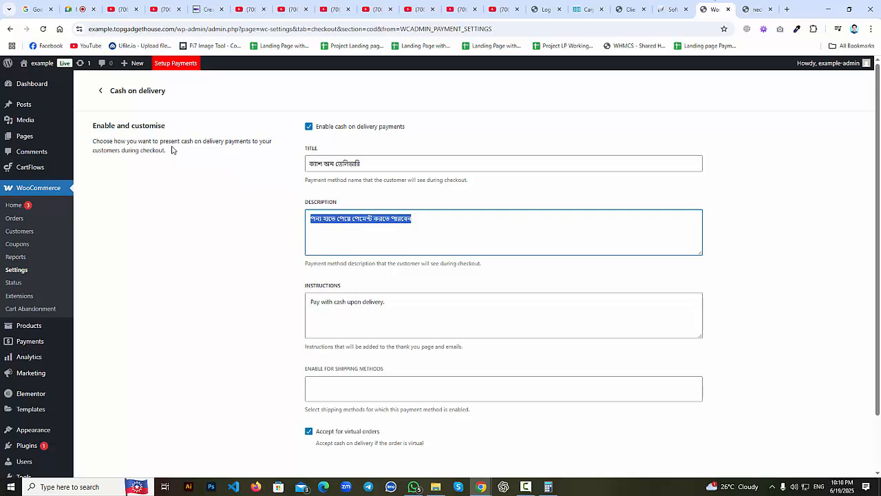
click(101, 91)
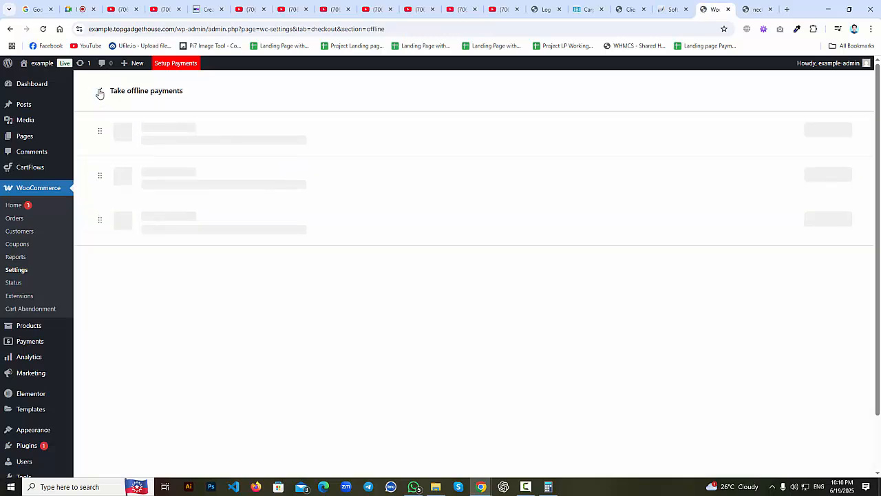
click(100, 93)
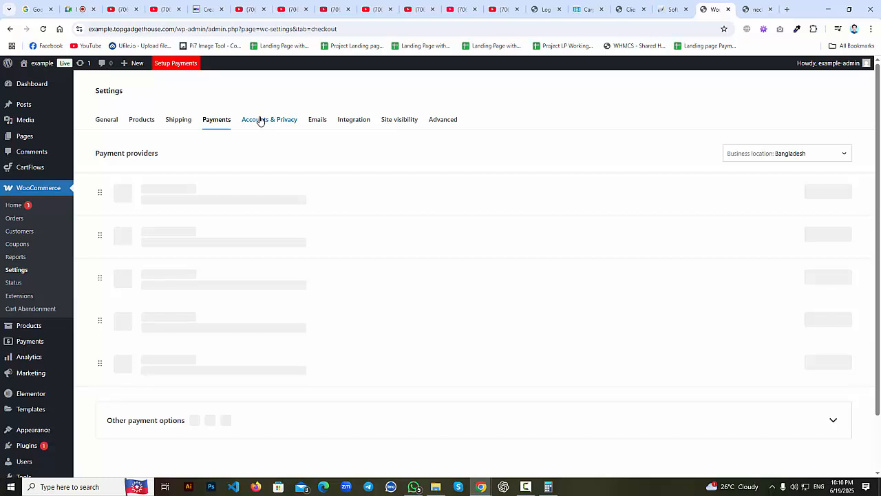
click(257, 124)
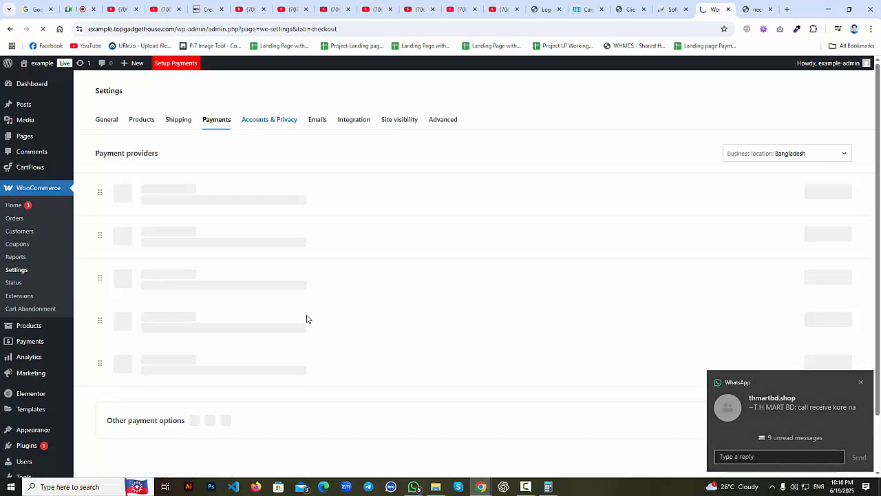
Look over the Accounts & Privacy options and the checkout privacy policy text, leaving them unchanged.
scroll(294, 311, down, 5)
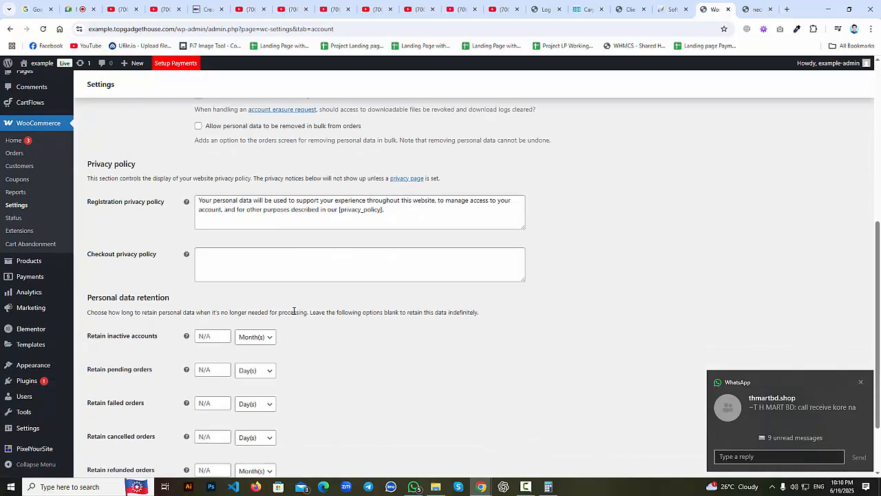
click(299, 272)
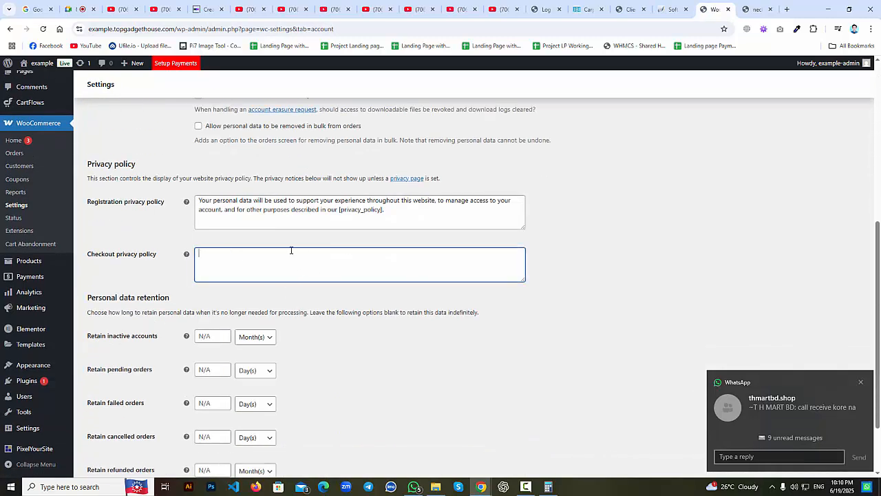
scroll(299, 289, down, 2)
scroll(413, 236, up, 10)
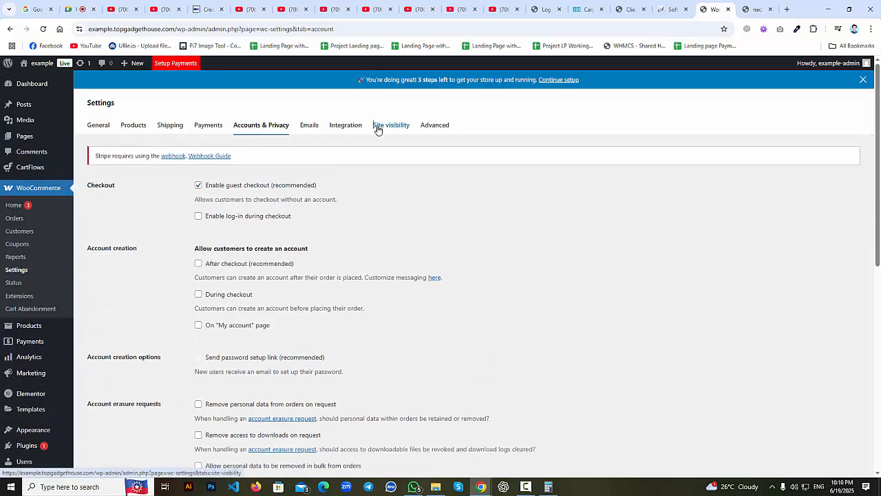
Confirm Site visibility has the store set to Live rather than Coming soon.
click(378, 128)
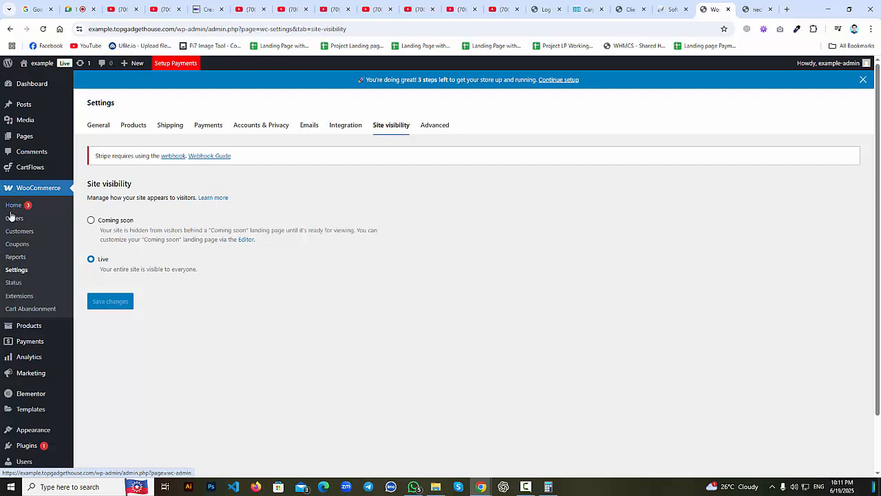
scroll(21, 289, down, 1)
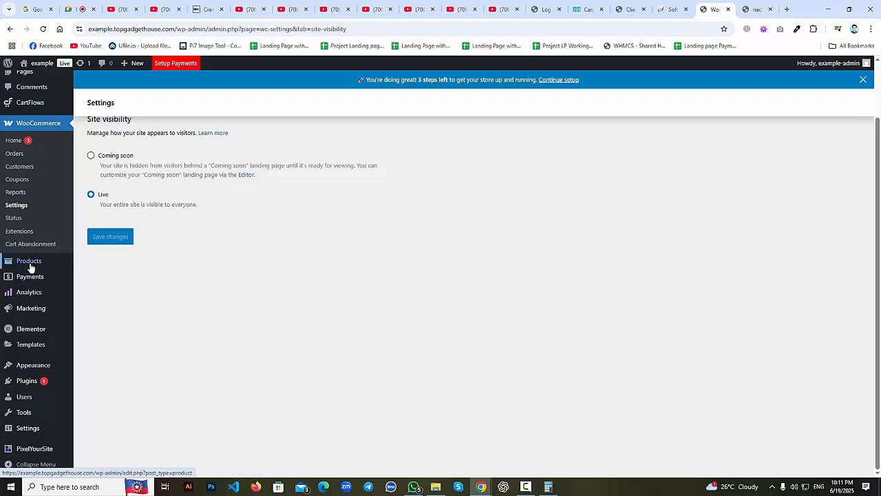
mouse_move(23, 267)
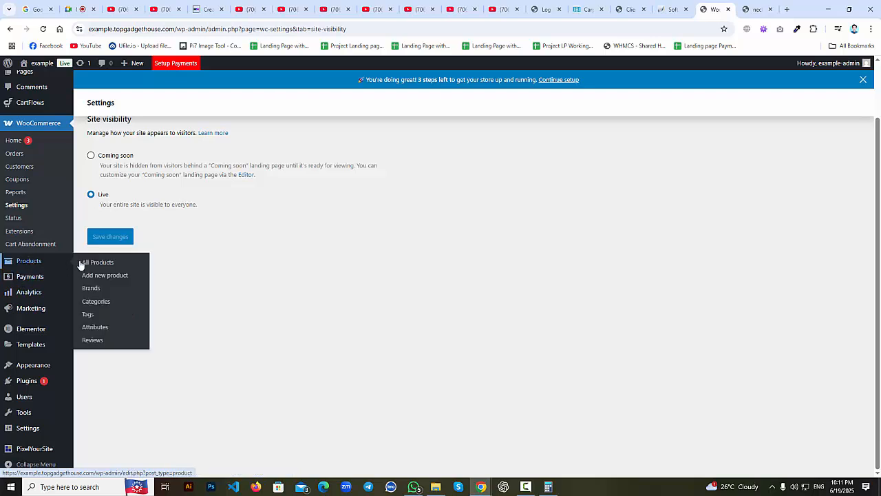
Start a new product named 'Demo Product' with a regular price of 2000.
click(96, 276)
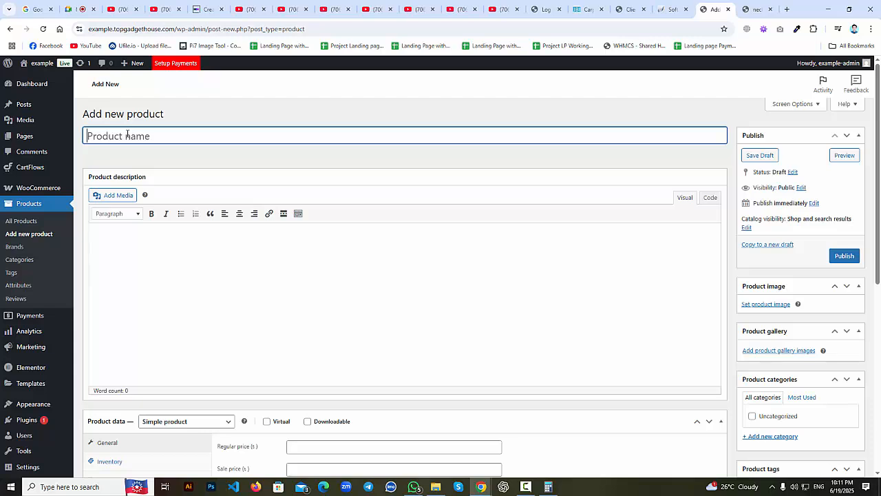
text(Demo Product)
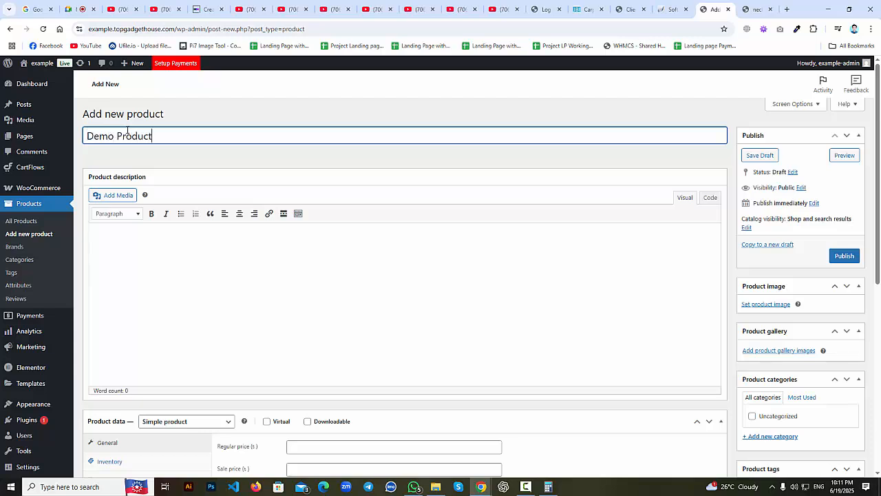
scroll(279, 278, down, 3)
click(311, 262)
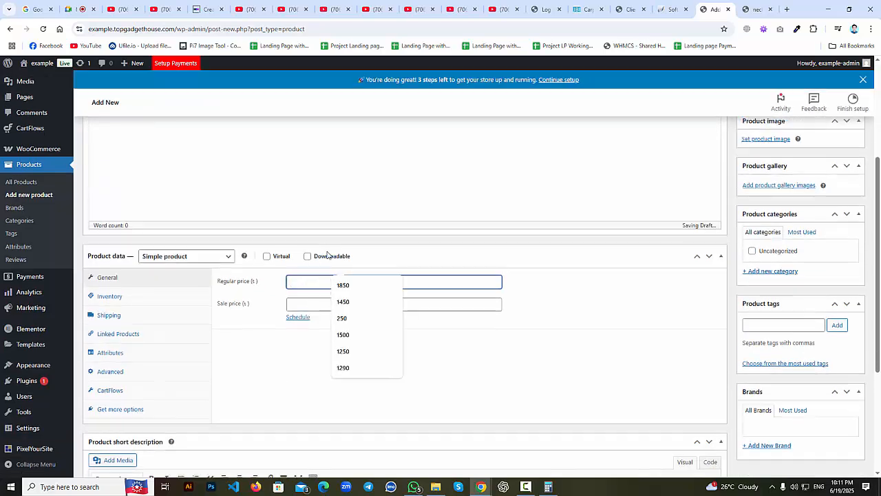
text(2000)
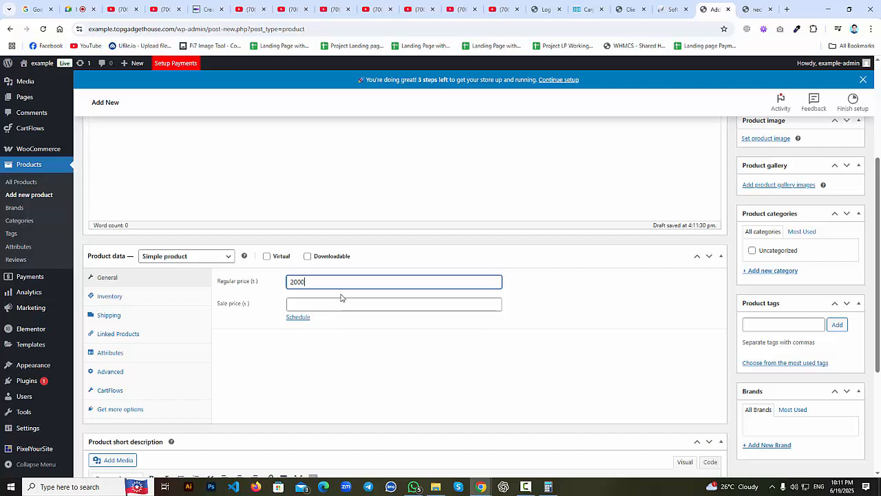
Enter 1500 in the Sale price field.
key(ctrl+a)
key(Tab)
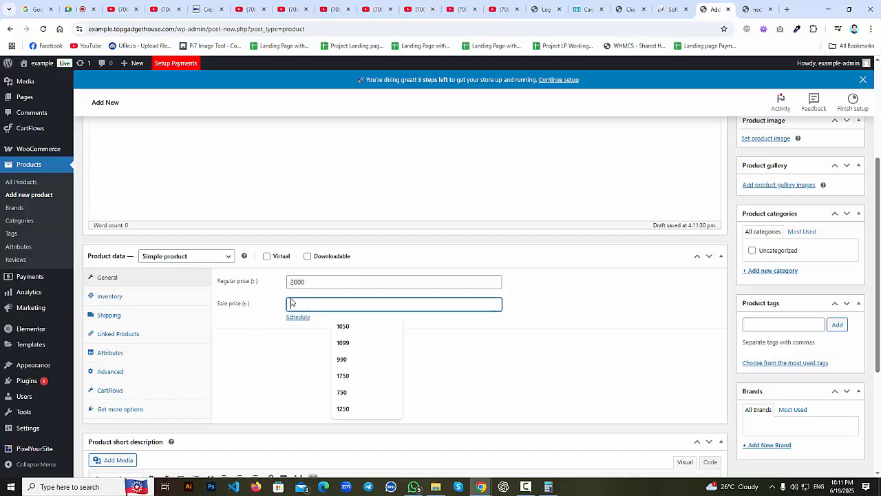
click(323, 283)
click(320, 308)
click(309, 281)
key(ctrl+a)
click(303, 303)
text(1500)
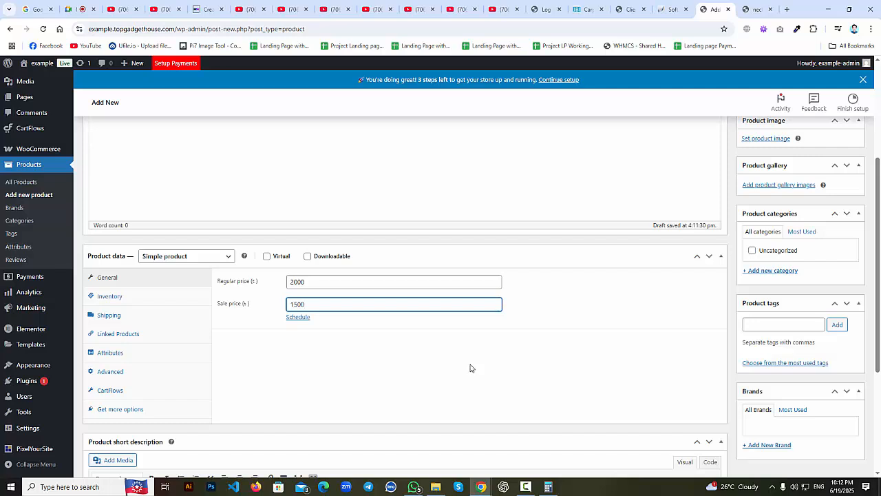
Delete the 1500 sale price, keeping only the 2000 regular price.
drag(306, 305, 289, 304)
scroll(240, 142, up, 3)
scroll(350, 247, down, 3)
click(308, 281)
drag(309, 282, 288, 304)
click(309, 304)
key(BackSpace)
click(318, 281)
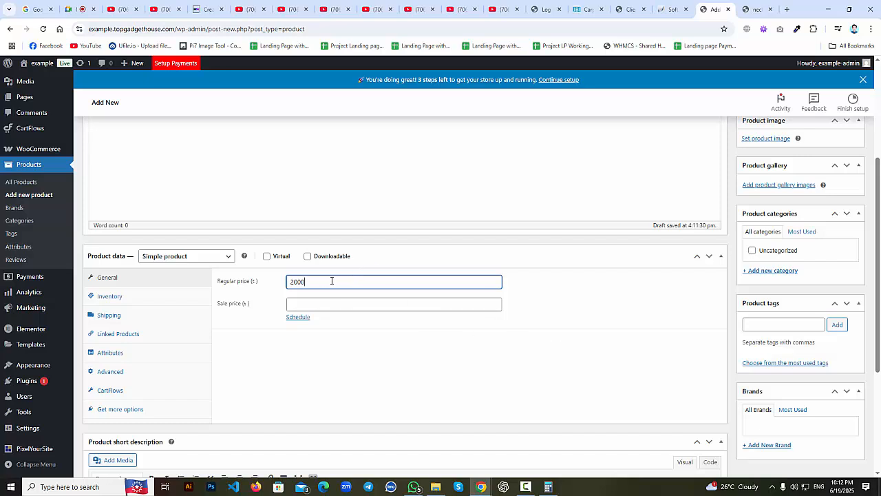
drag(332, 280, 285, 282)
click(409, 349)
scroll(646, 287, up, 3)
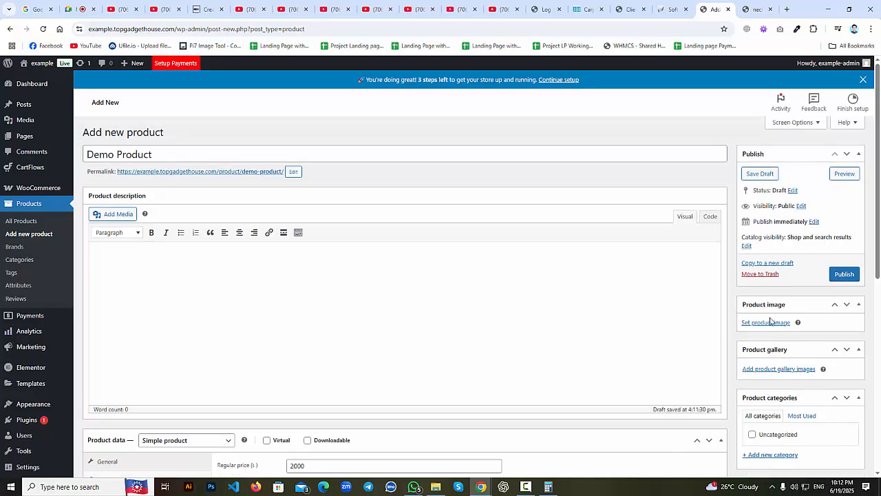
Open Set product image and start browsing the computer for a file to upload.
click(764, 323)
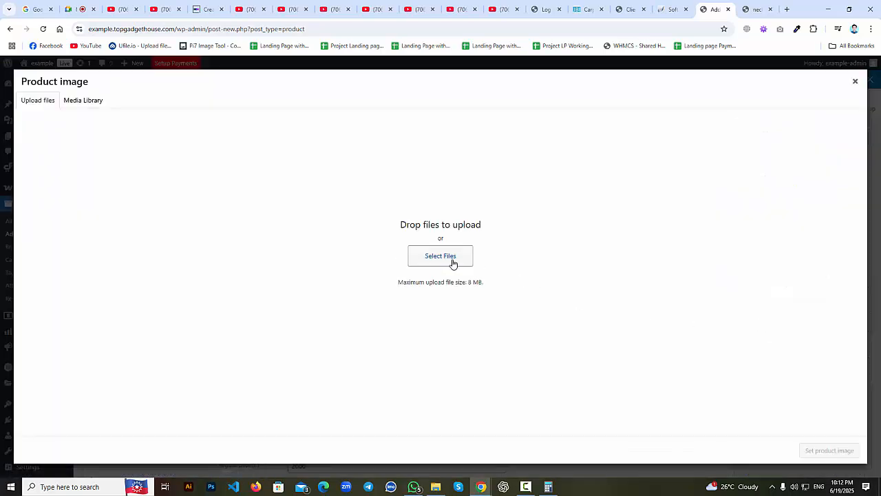
click(453, 264)
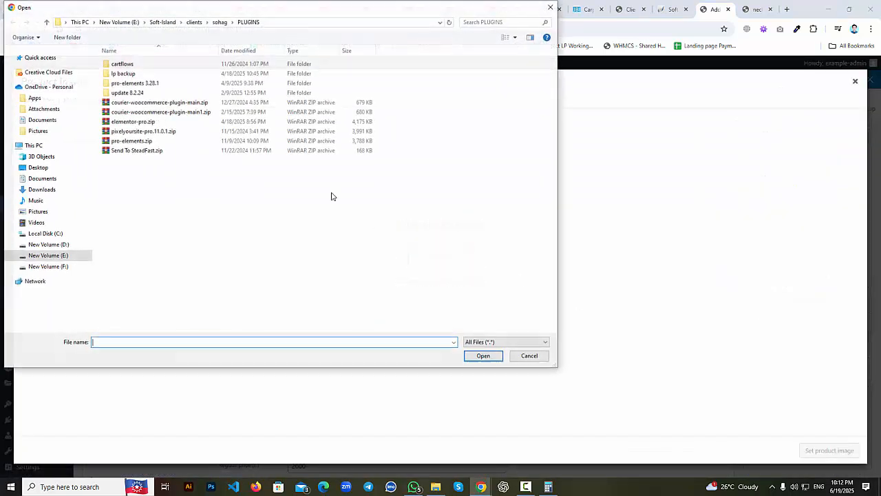
click(529, 357)
click(83, 99)
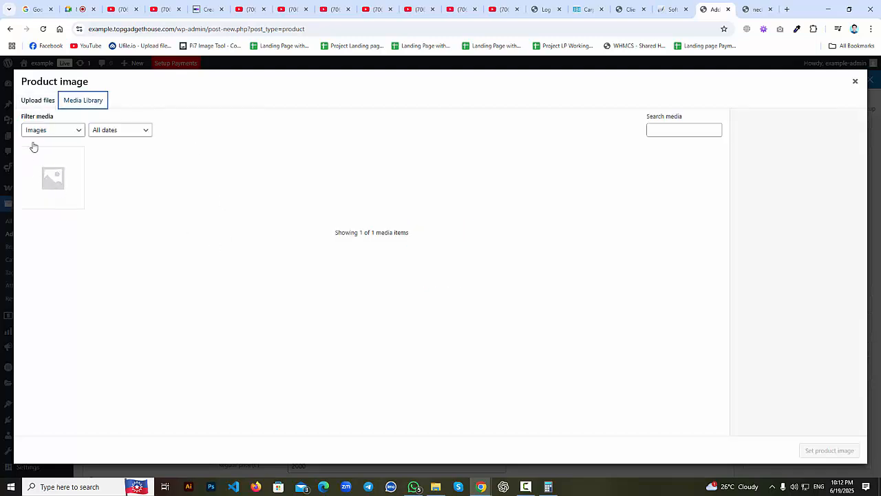
click(34, 100)
click(446, 255)
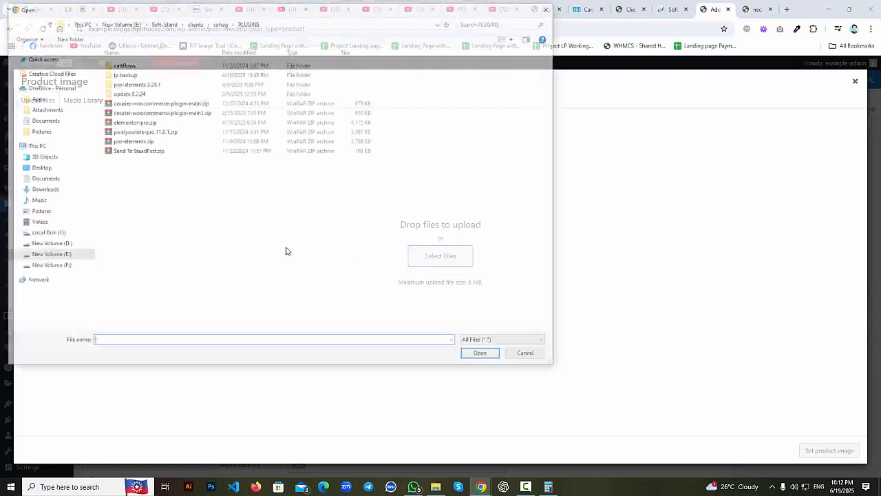
Browse the New Volume (E:) drive and Desktop looking for the image folder.
click(50, 256)
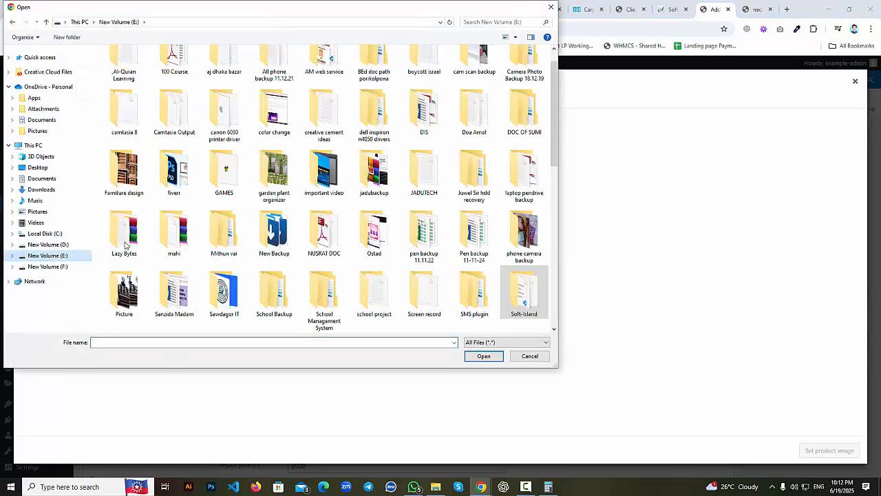
scroll(224, 234, up, 1)
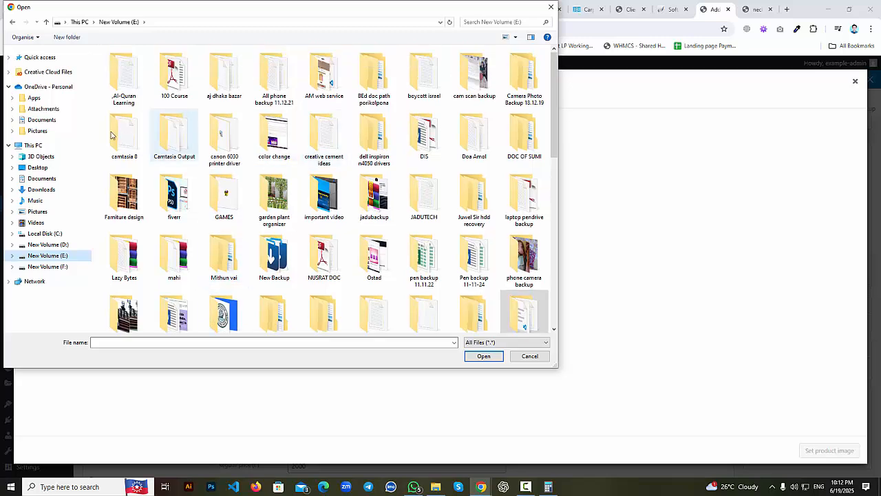
click(37, 167)
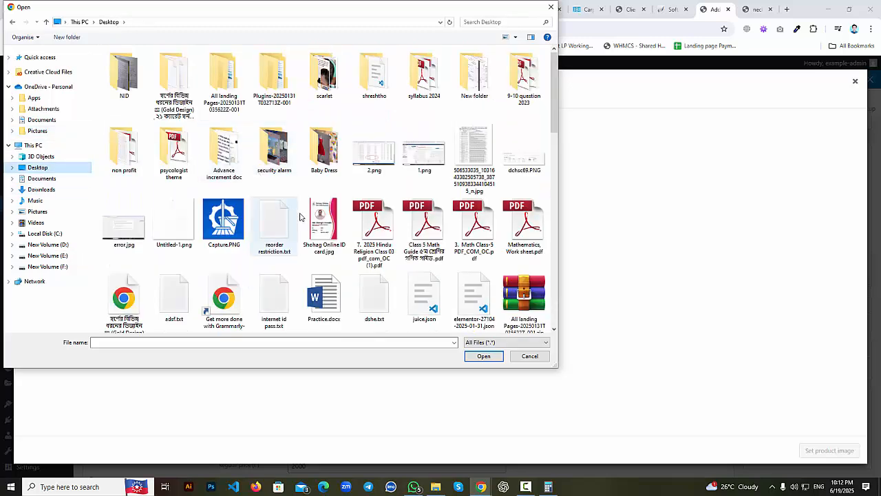
scroll(330, 234, down, 5)
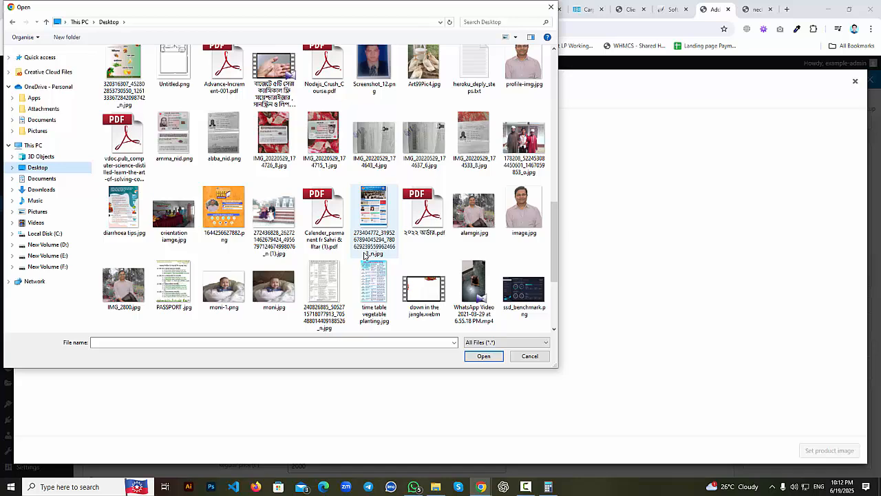
scroll(364, 256, down, 3)
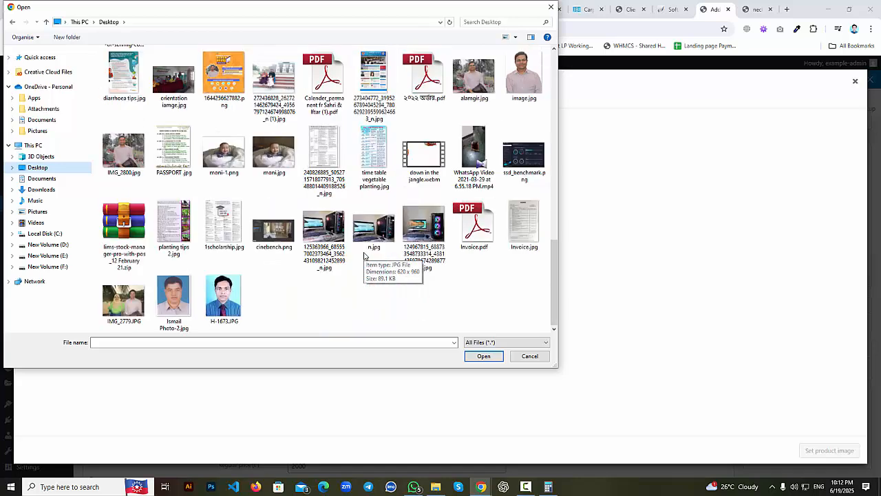
scroll(364, 255, up, 5)
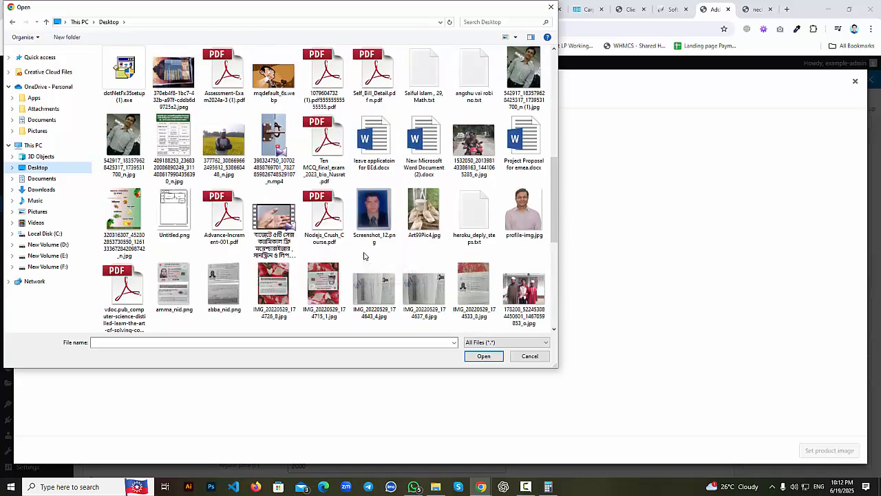
scroll(364, 255, up, 2)
scroll(364, 256, up, 5)
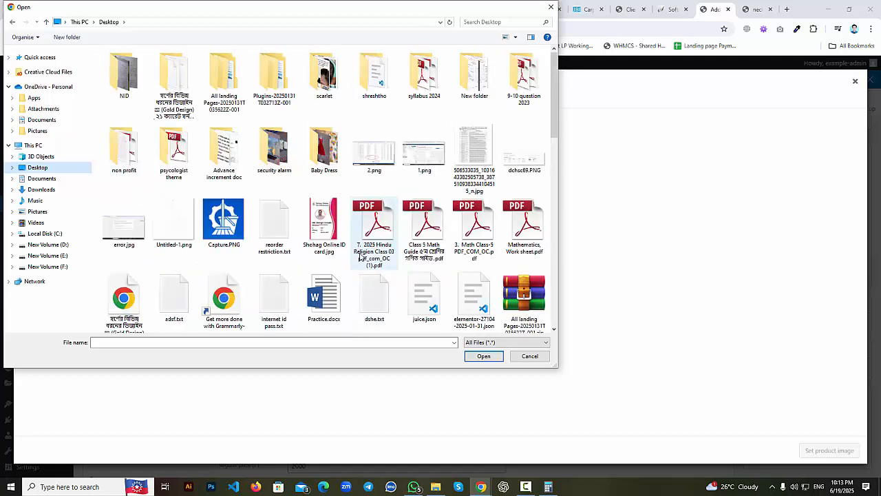
click(42, 255)
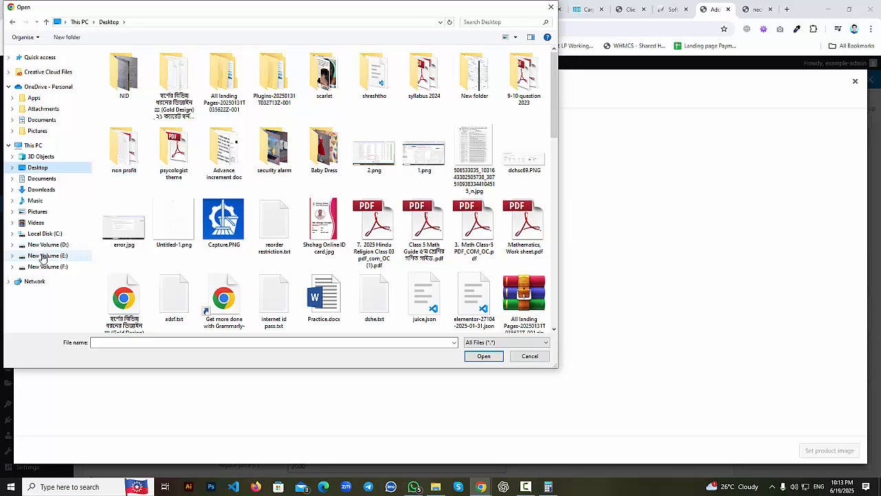
scroll(513, 258, down, 6)
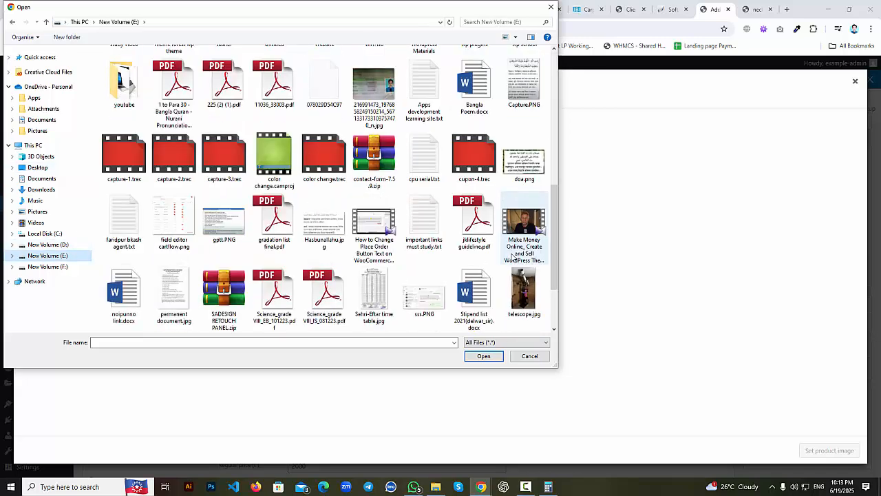
scroll(501, 208, up, 3)
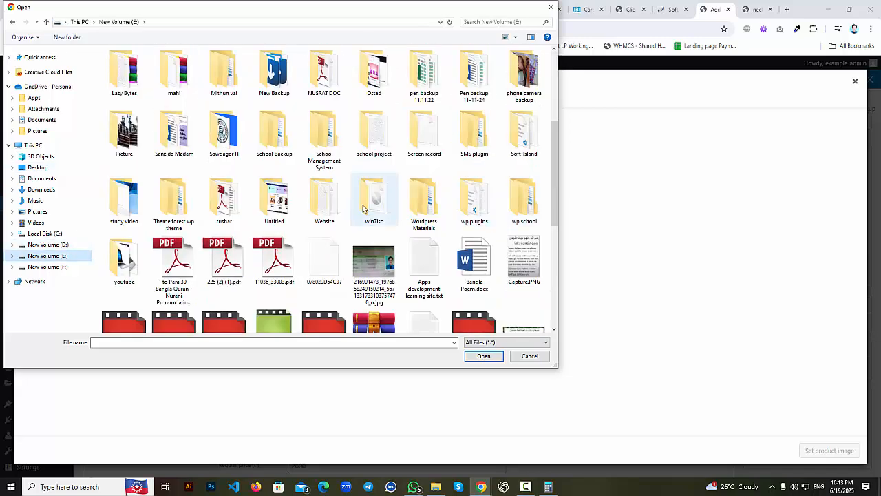
click(521, 135)
double_click(522, 136)
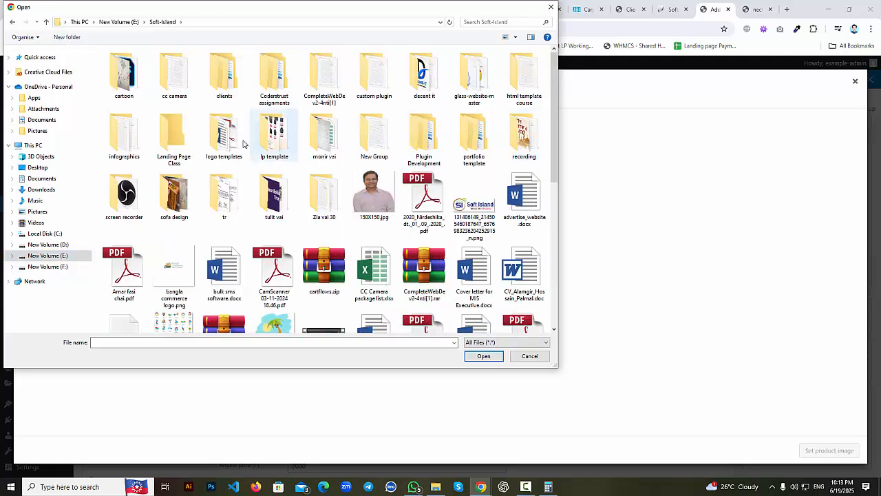
double_click(225, 76)
double_click(161, 150)
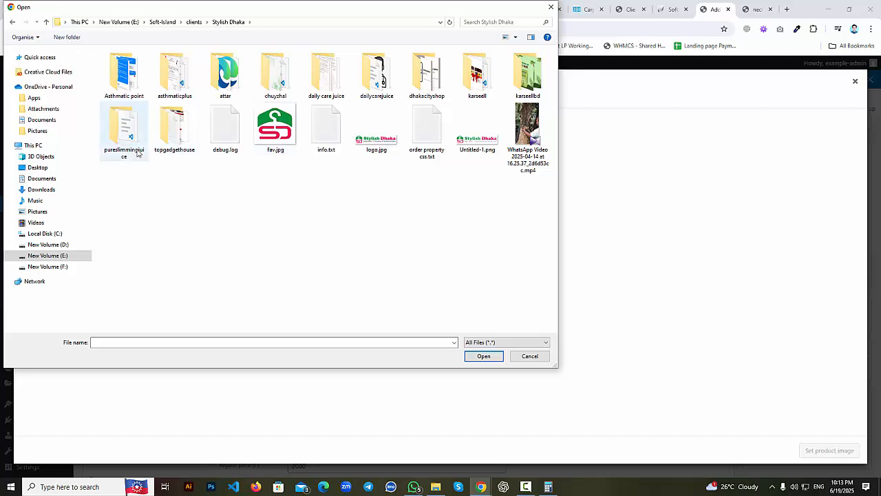
double_click(173, 137)
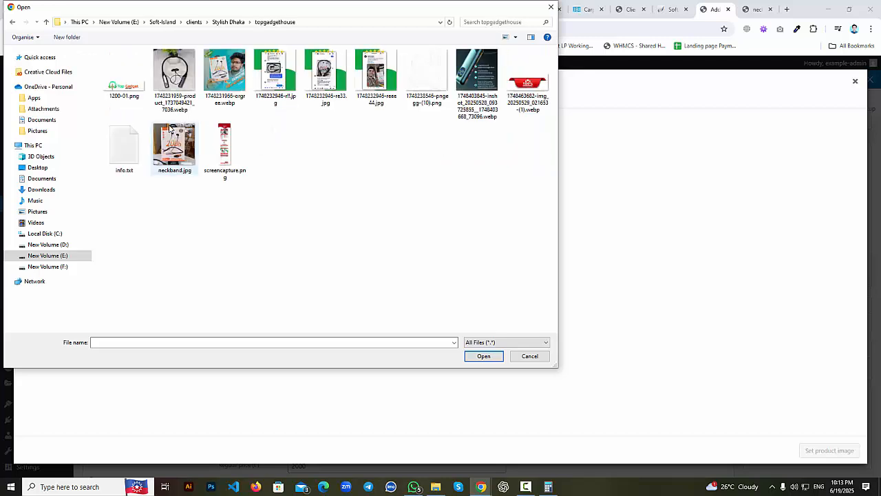
click(175, 83)
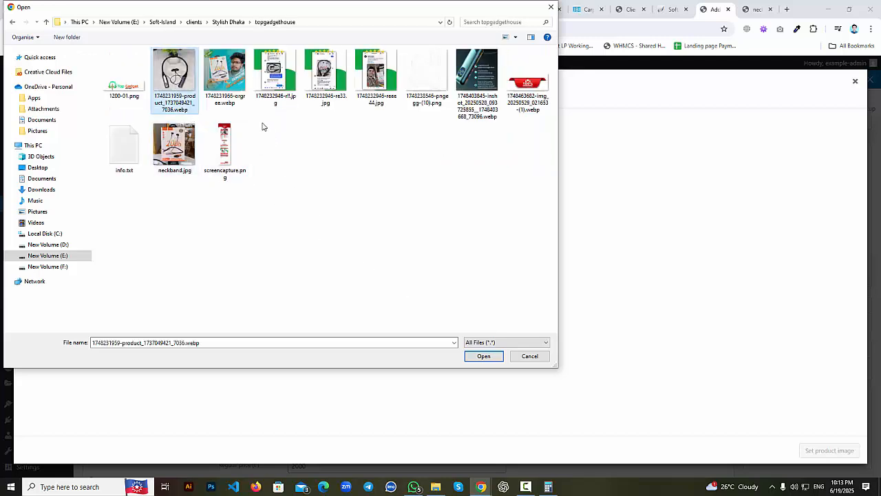
click(482, 358)
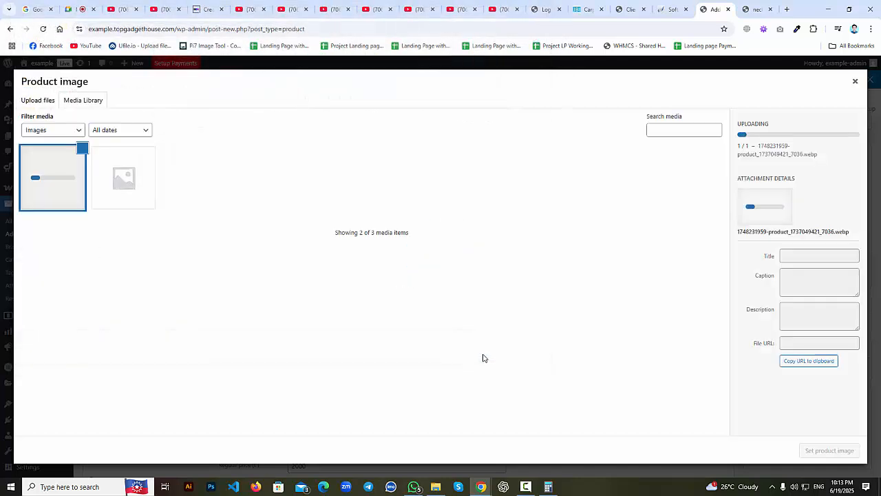
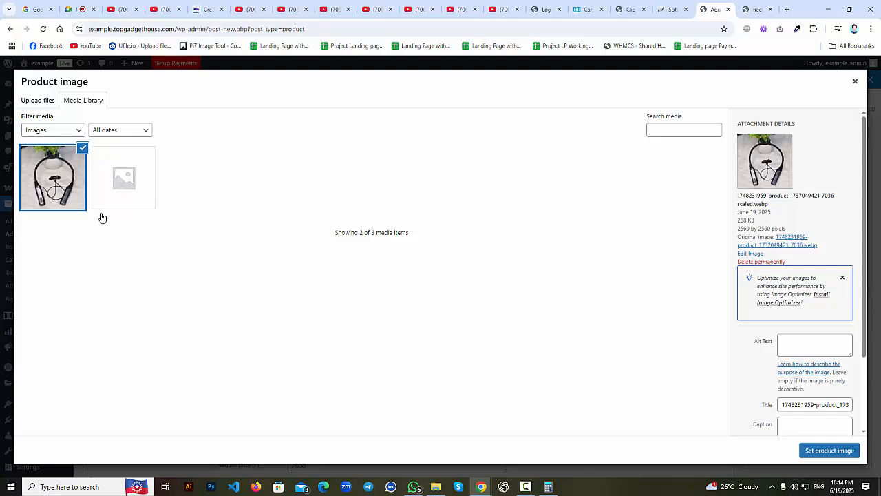
Use the neckband photo as Demo Product's image and publish the product.
click(824, 451)
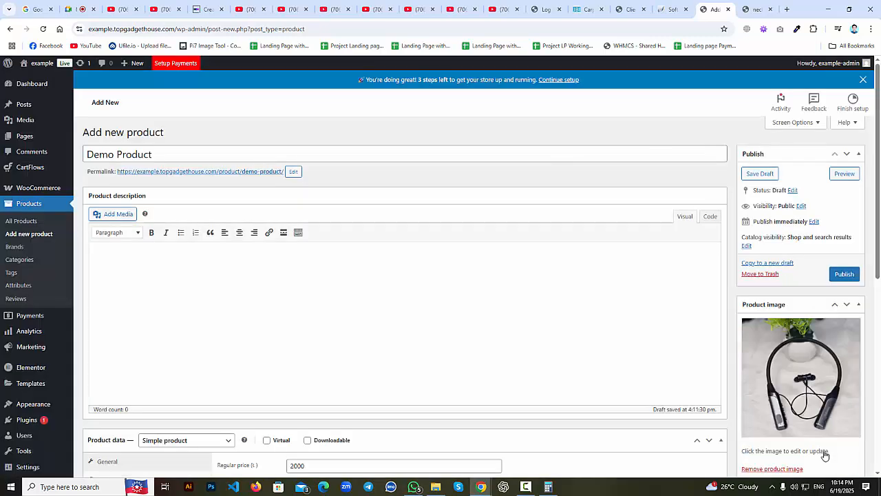
click(844, 275)
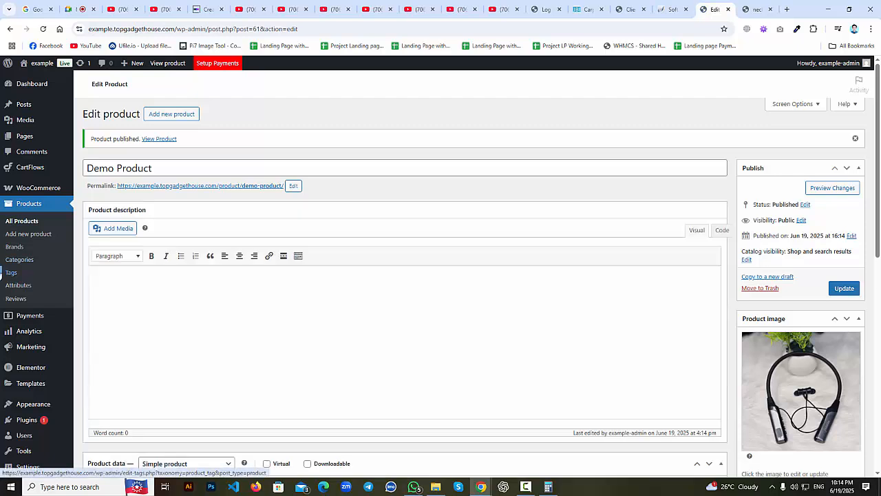
Show All Products, with Demo Product in stock at 2,000.00, and dismiss the WhatsApp notification.
click(20, 222)
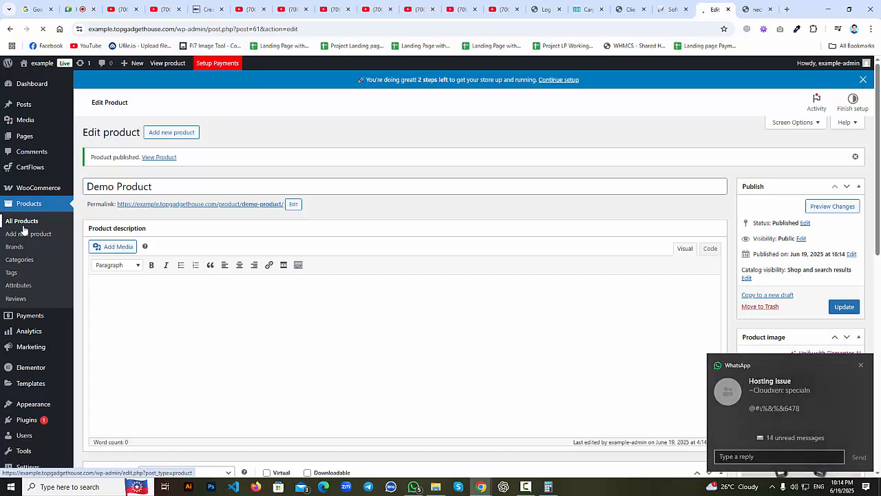
click(861, 365)
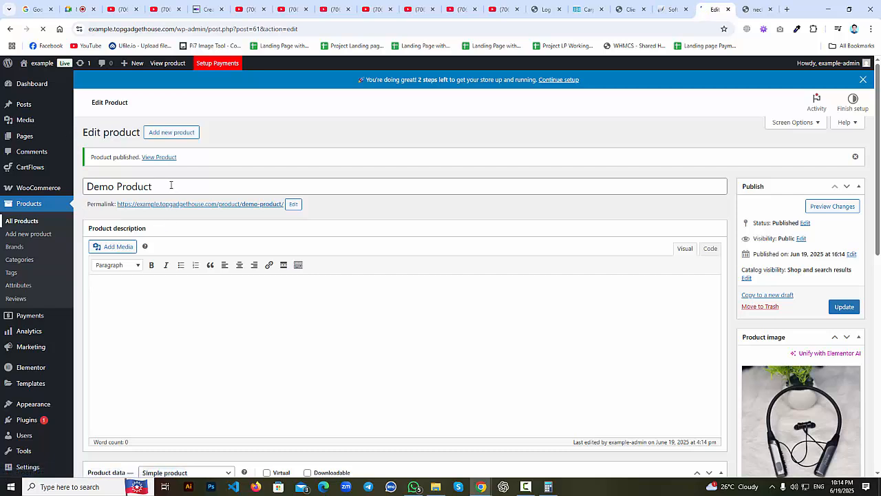
mouse_move(14, 171)
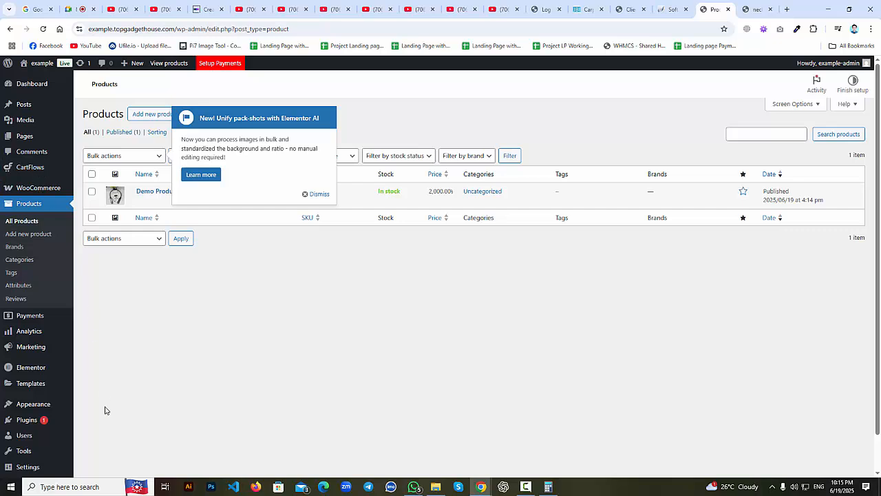
mouse_move(69, 420)
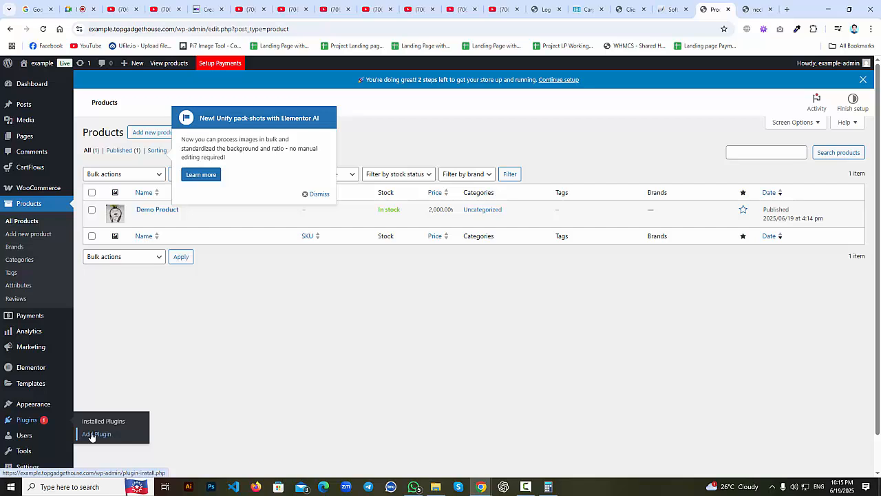
scroll(62, 448, down, 2)
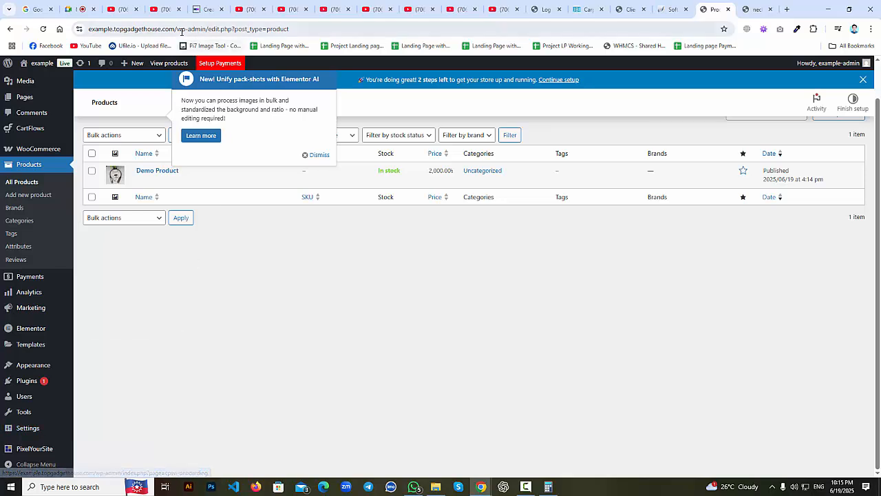
drag(198, 29, 199, 234)
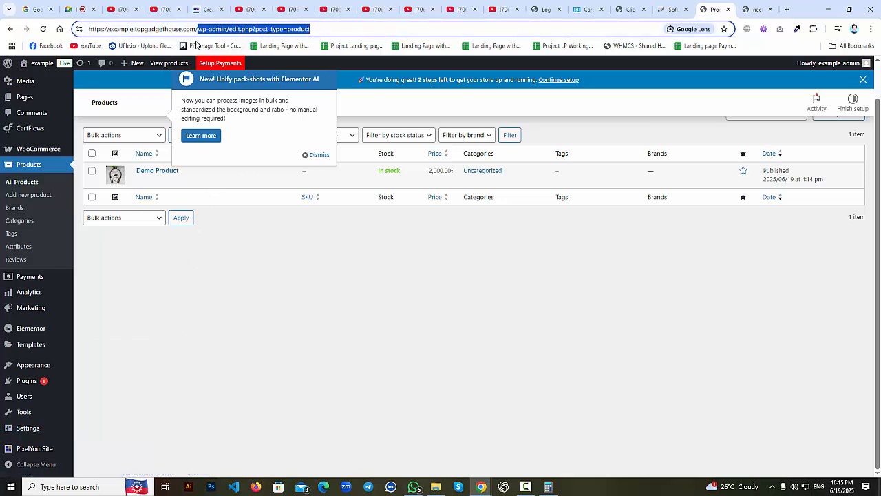
click(214, 30)
drag(198, 29, 415, 56)
mouse_move(29, 429)
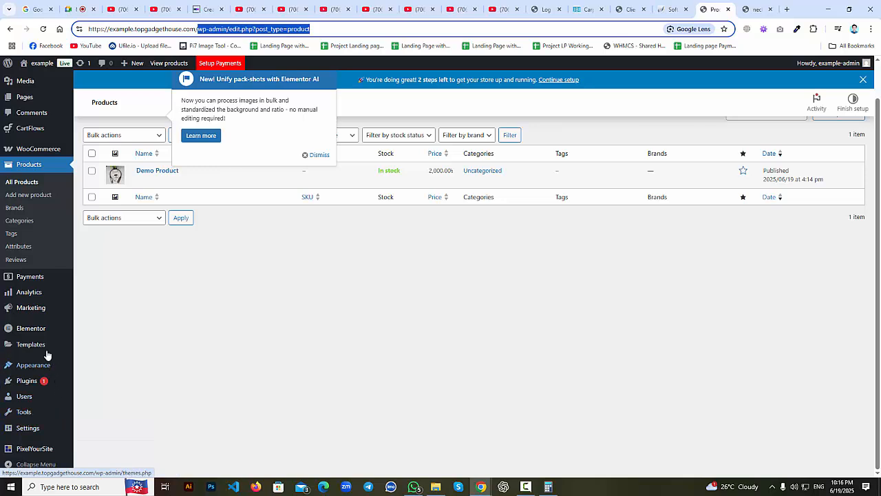
mouse_move(35, 149)
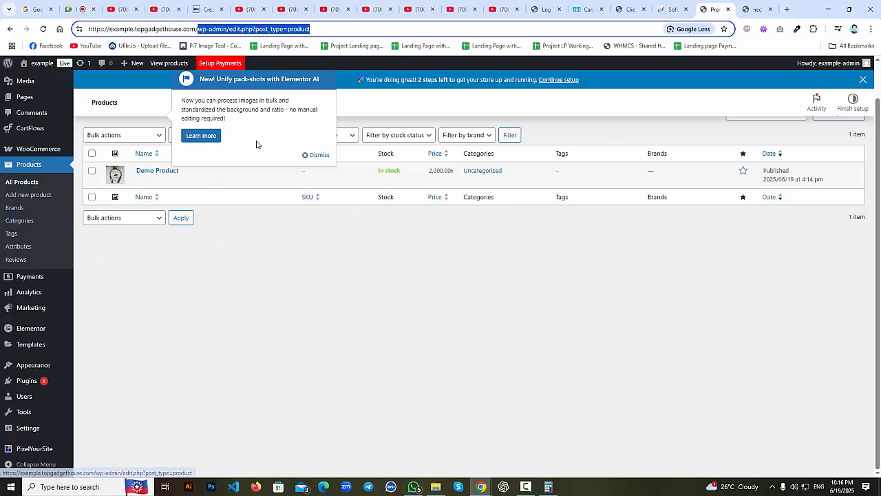
Dismiss the Elementor AI notice and copy the 'Demo Product' title from the products list.
click(318, 156)
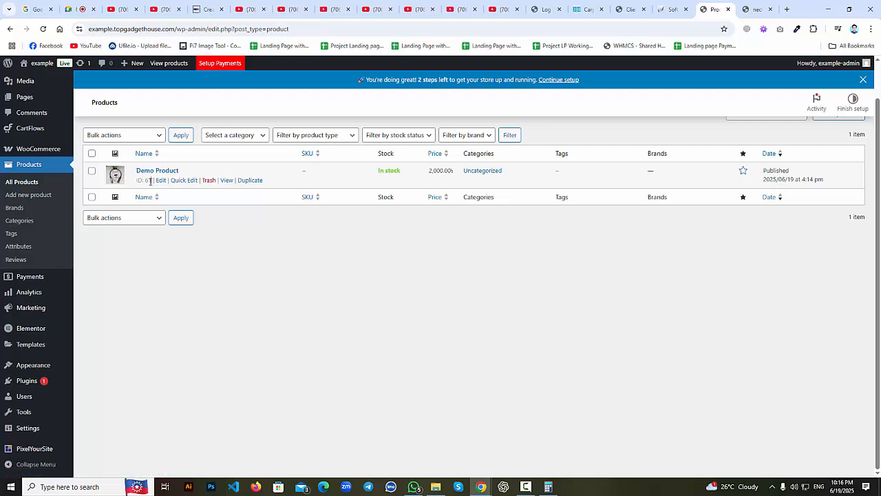
double_click(148, 180)
drag(184, 175, 138, 171)
right_click(149, 176)
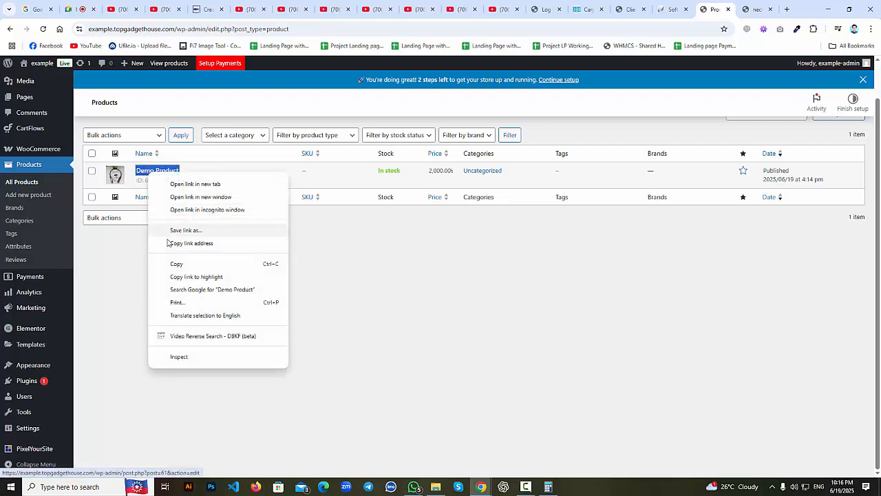
click(174, 263)
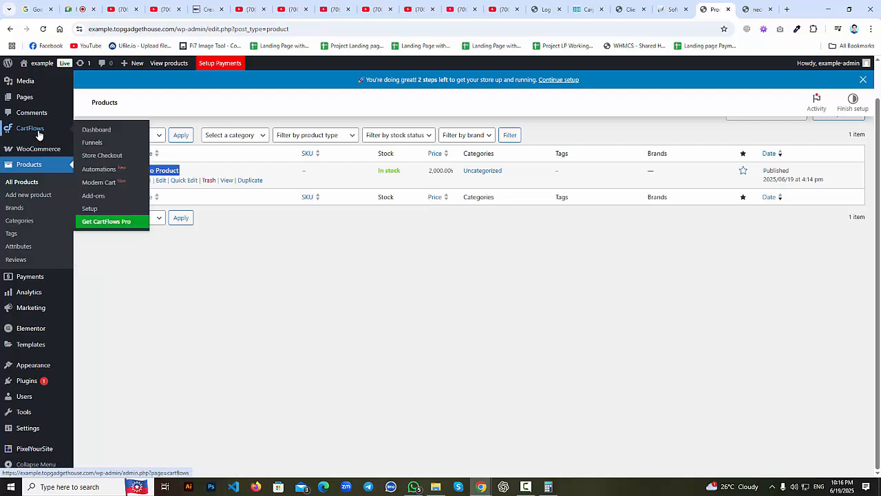
Go to CartFlows > Funnels, which shows the prompt to create a first funnel.
click(92, 144)
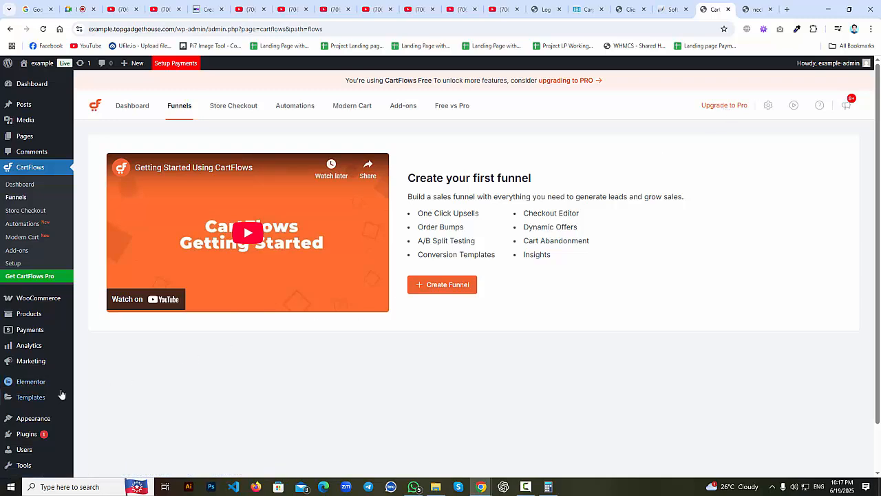
mouse_move(46, 432)
scroll(41, 430, down, 1)
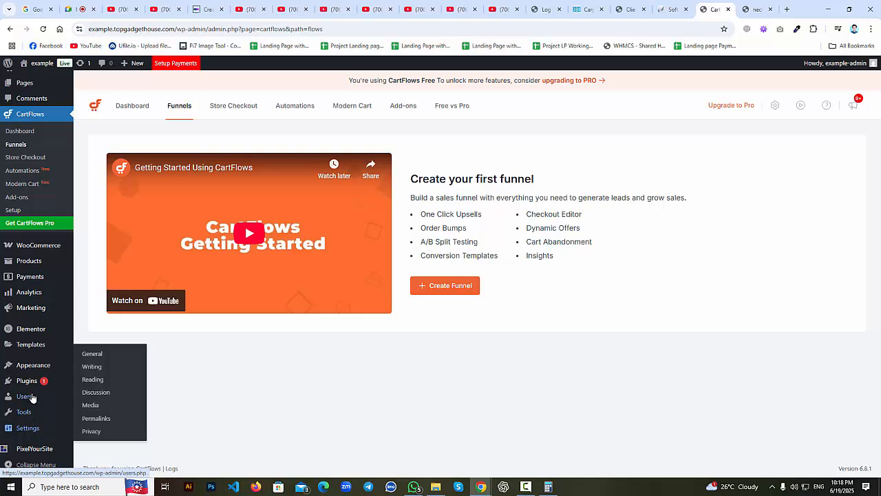
Deactivate Checkout Plugins - Stripe for WooCommerce under Installed Plugins, leaving 5 active plugins.
mouse_move(41, 380)
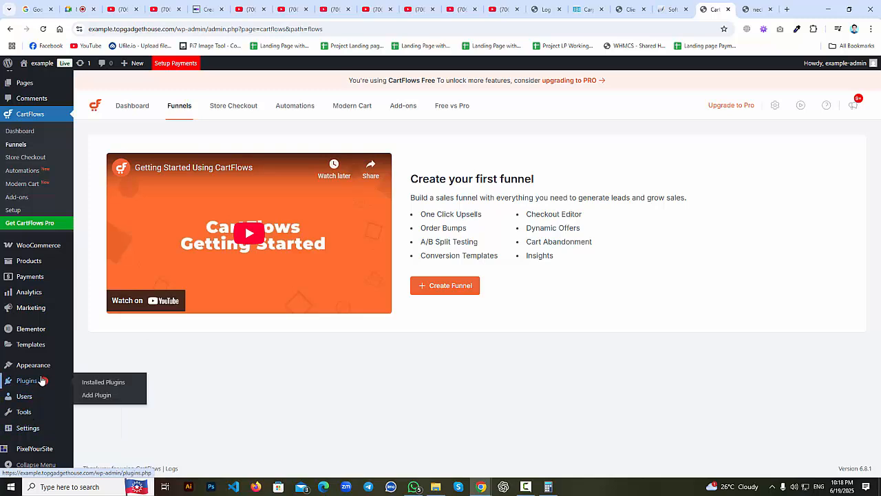
click(91, 387)
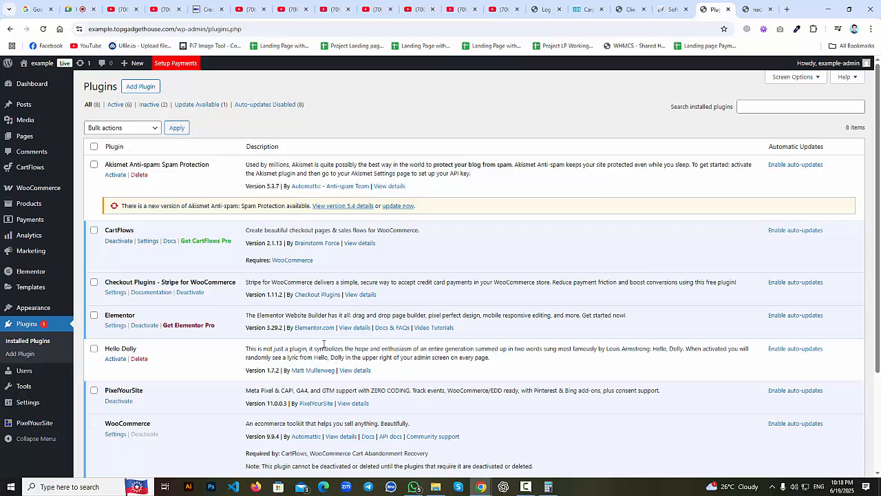
click(77, 9)
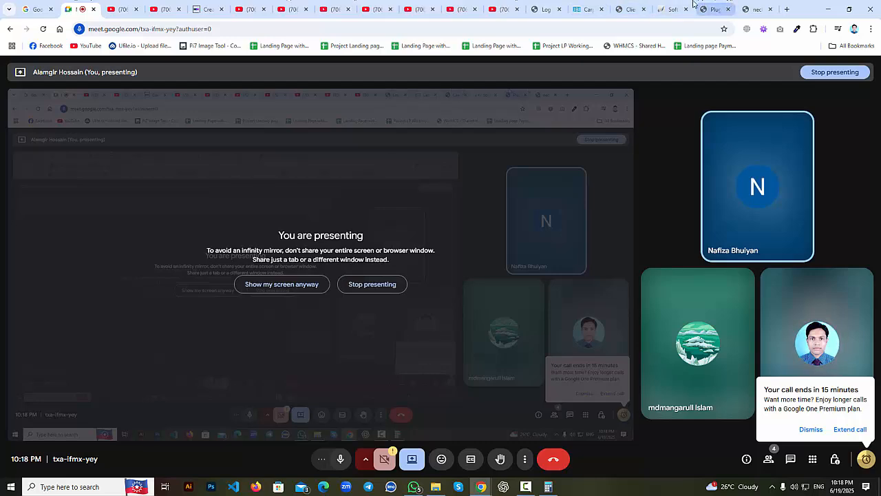
click(715, 6)
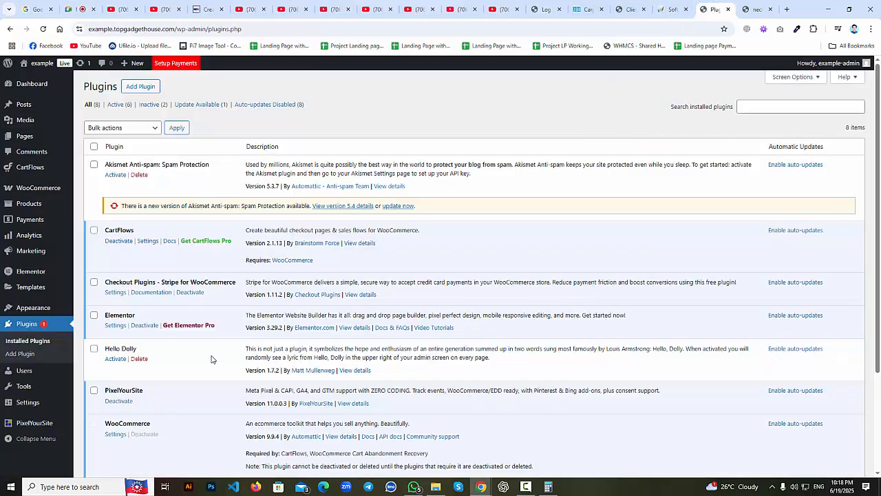
scroll(210, 361, down, 2)
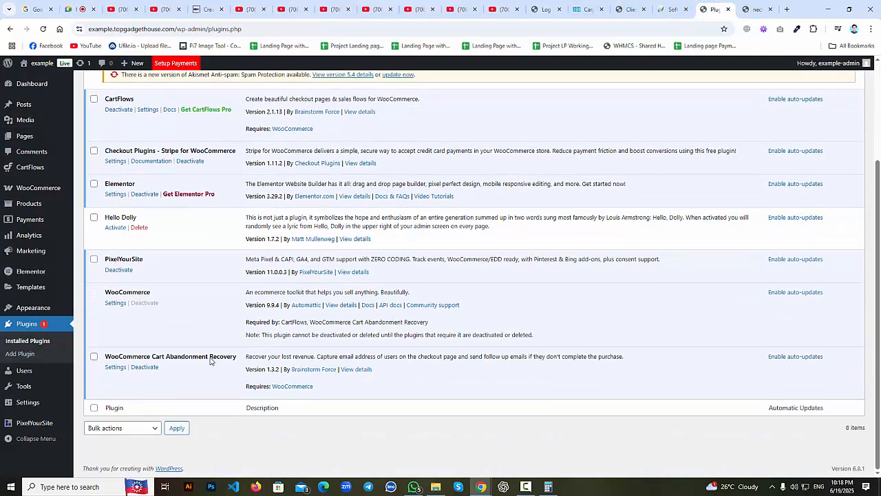
scroll(209, 354, up, 2)
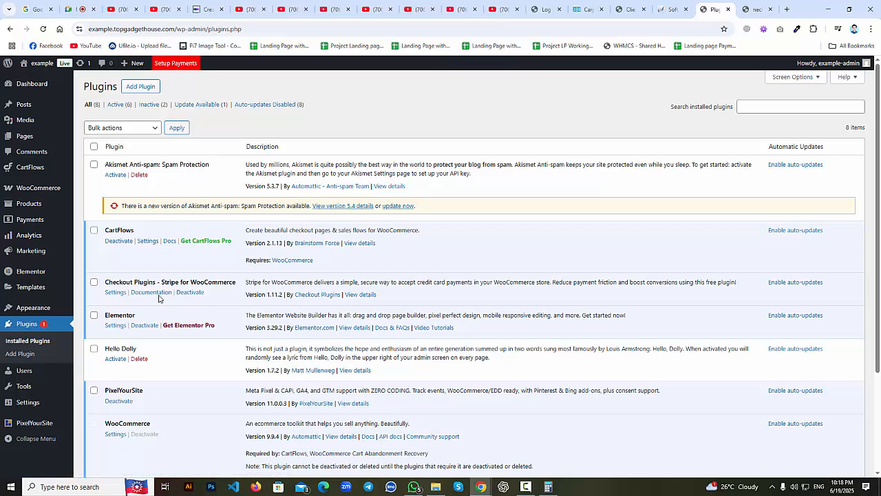
drag(102, 283, 239, 289)
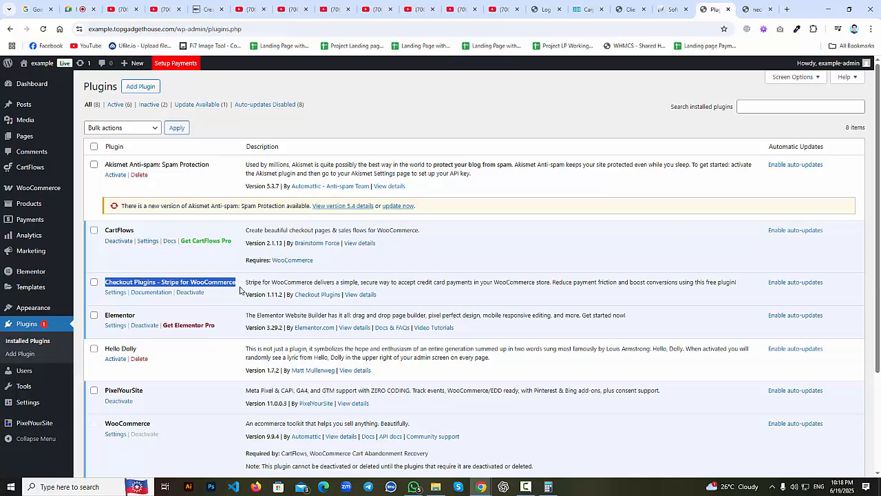
click(199, 293)
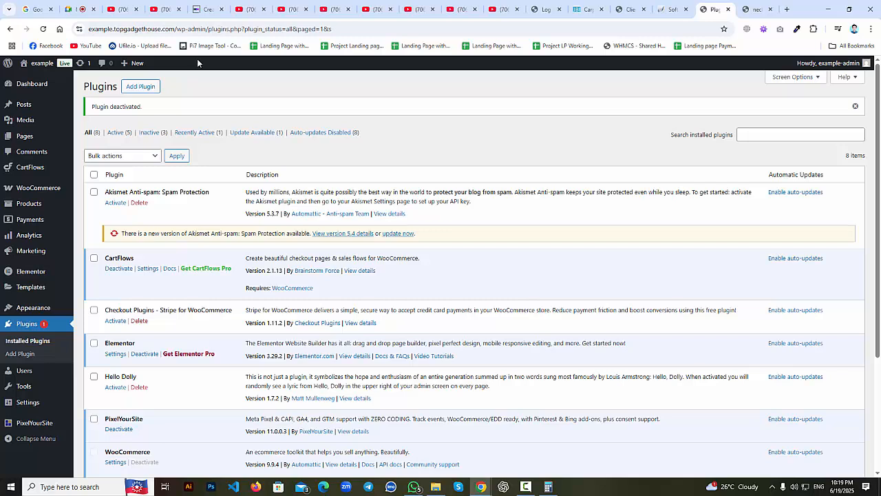
mouse_move(49, 194)
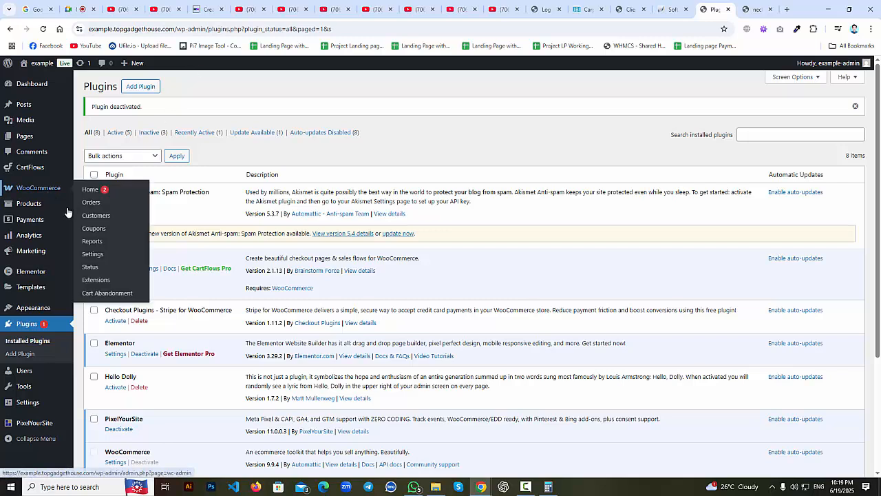
middle_click(87, 257)
click(715, 6)
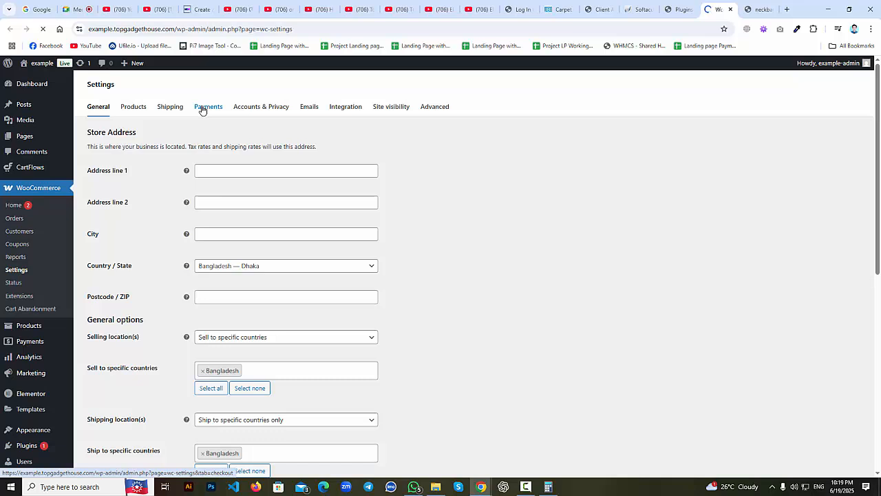
click(201, 110)
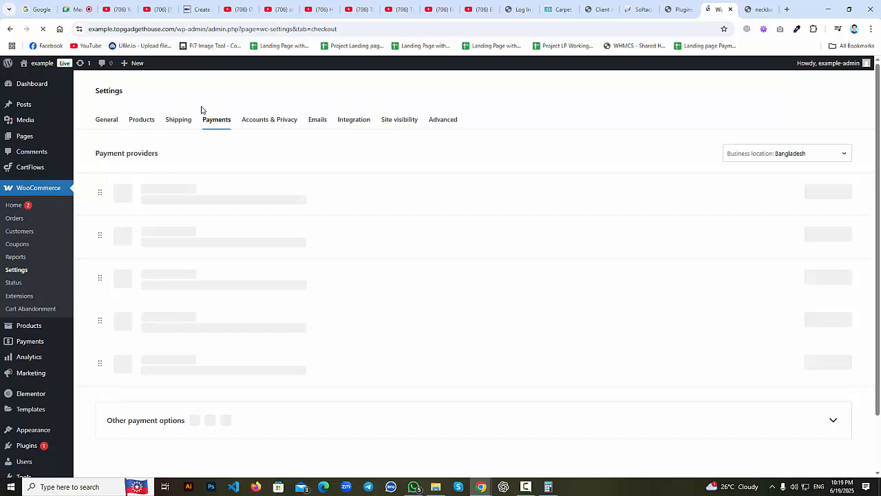
scroll(142, 257, down, 1)
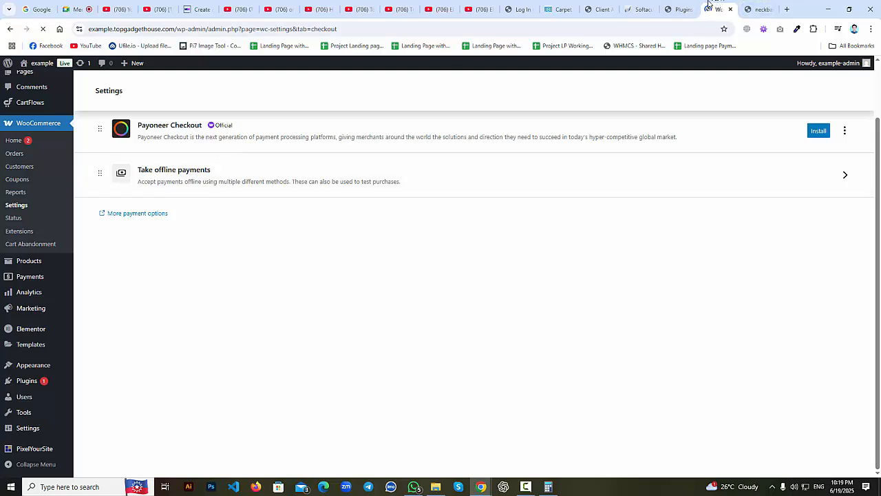
click(730, 9)
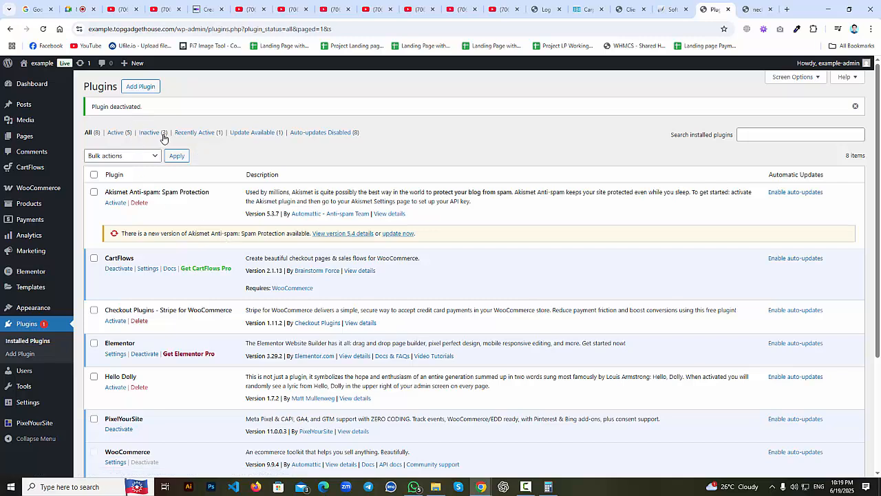
Choose cartflows-pro-2.0.7-activated.zip from sohag\PLUGINS\cartflows in the Upload Plugin form.
click(140, 88)
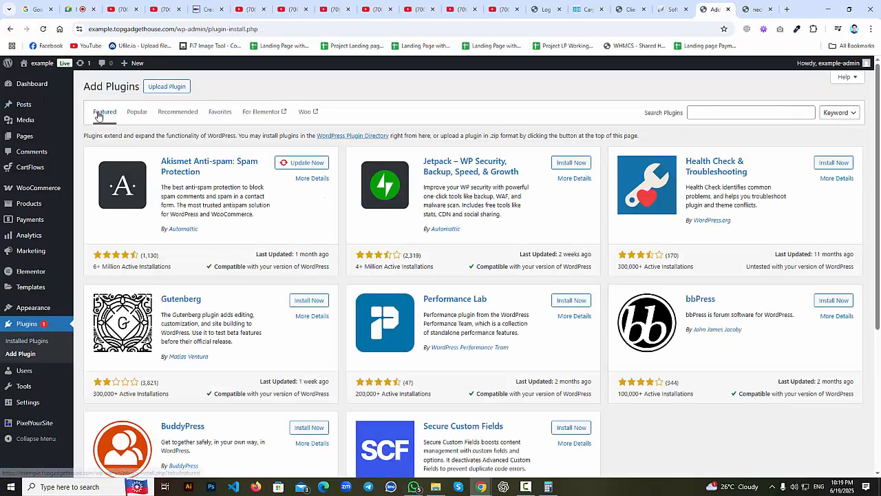
click(165, 91)
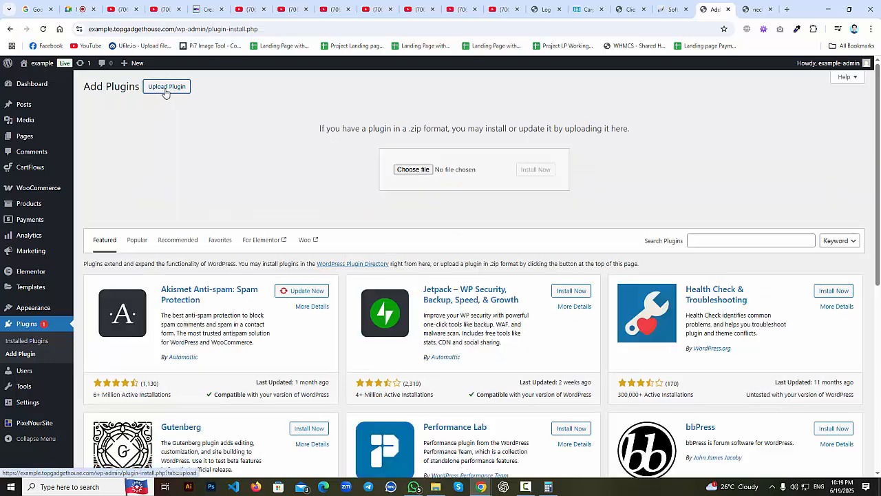
click(413, 170)
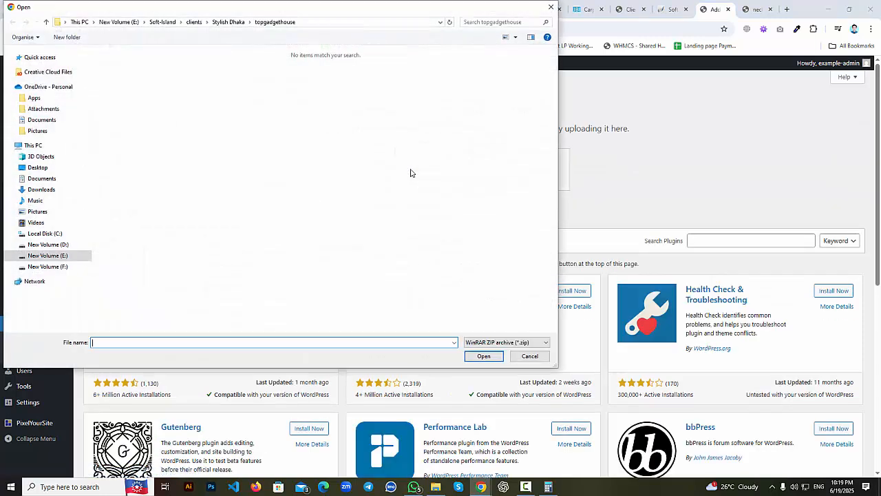
click(195, 22)
double_click(119, 140)
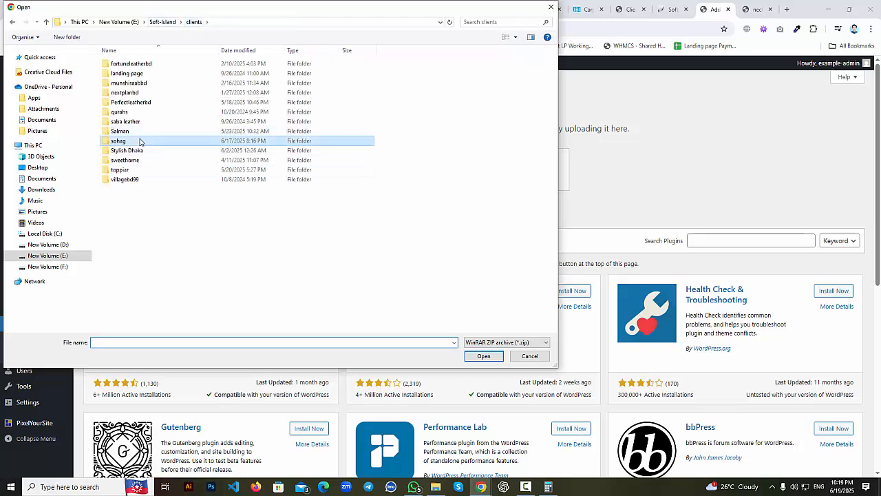
scroll(145, 175, down, 5)
scroll(145, 175, down, 15)
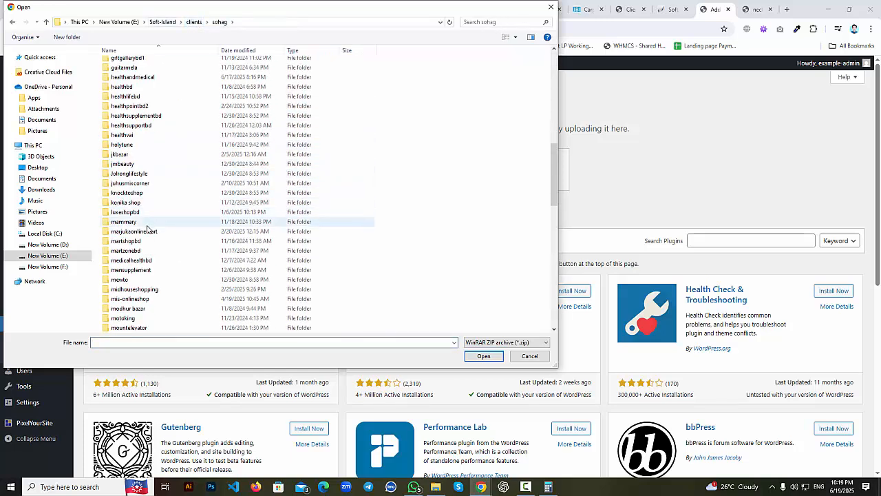
scroll(146, 227, down, 4)
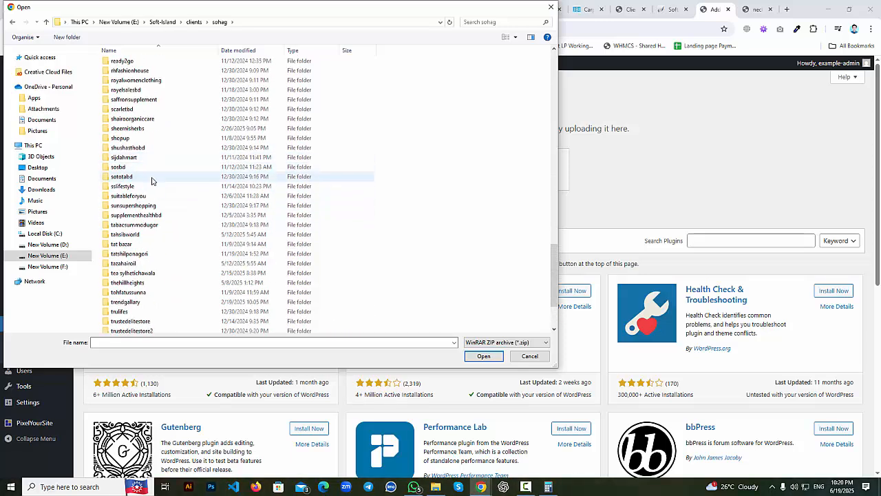
scroll(152, 177, up, 4)
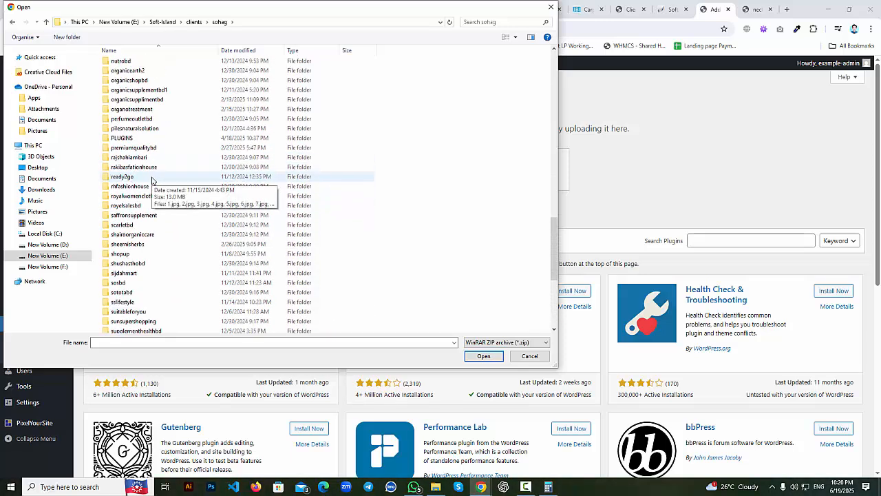
double_click(158, 139)
double_click(153, 64)
click(171, 83)
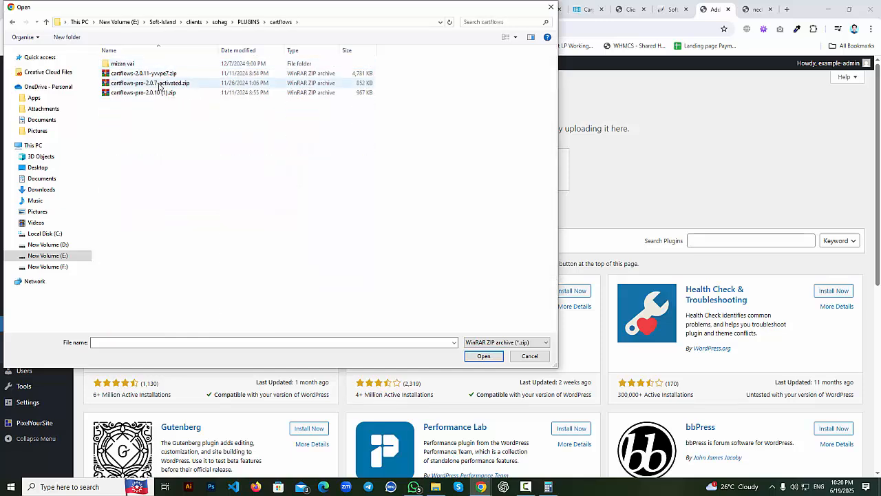
Install the CartFlows Pro 2.0.7 zip, resubmitting after the failed load, and activate it.
click(484, 356)
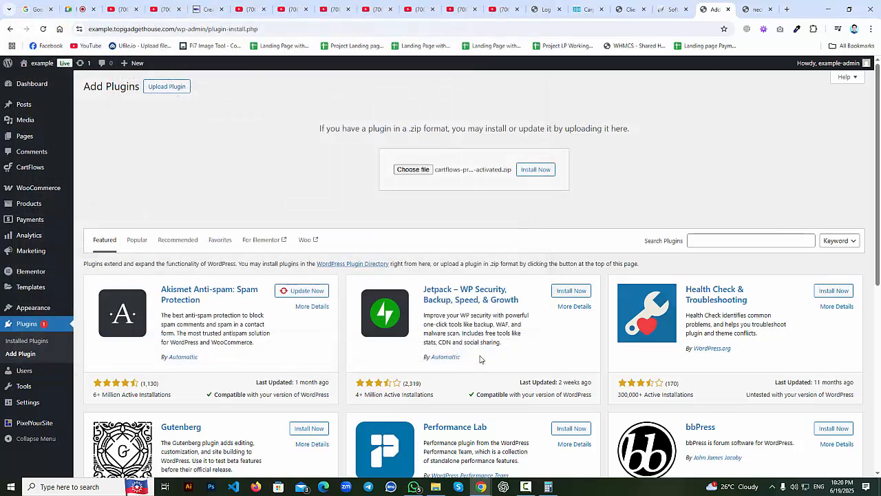
click(537, 171)
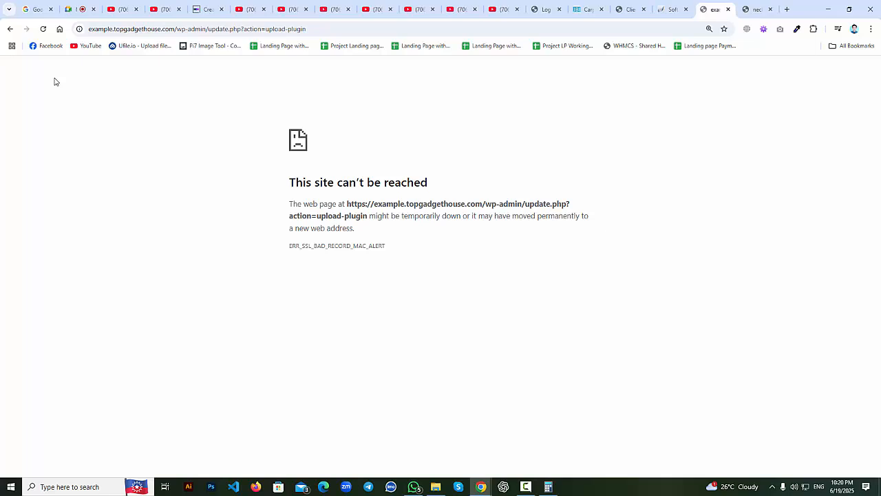
click(43, 29)
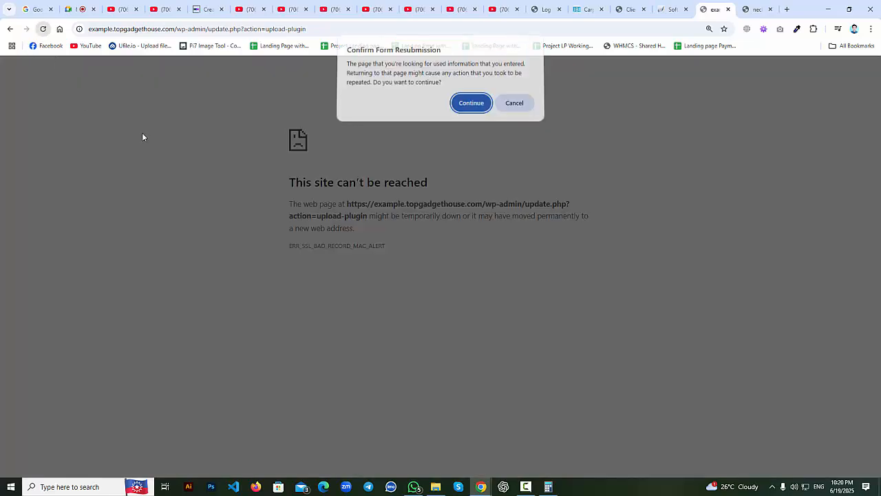
click(475, 107)
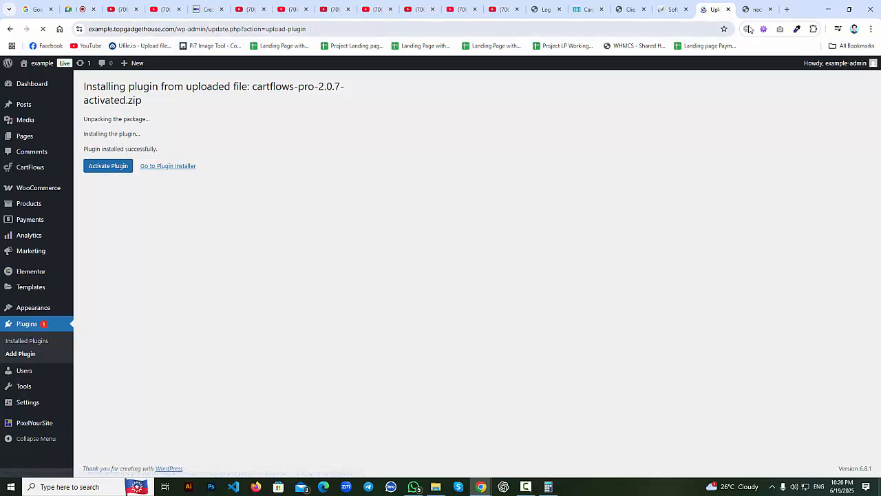
click(120, 172)
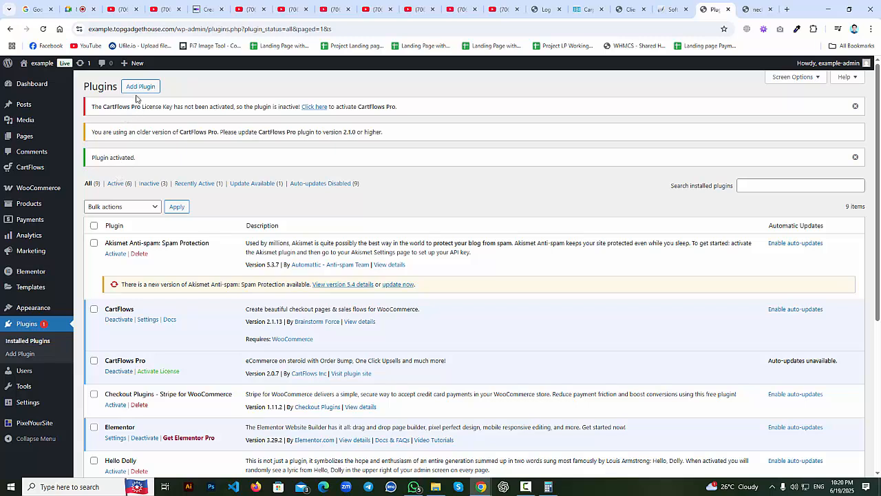
Upload elementor-pro.zip from the PLUGINS folder, install it and activate Elementor Pro 3.28.2.
click(140, 91)
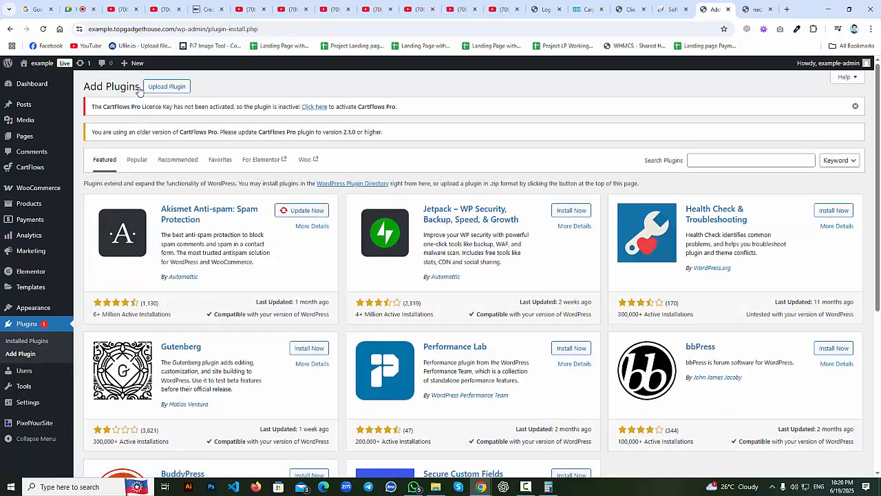
click(169, 89)
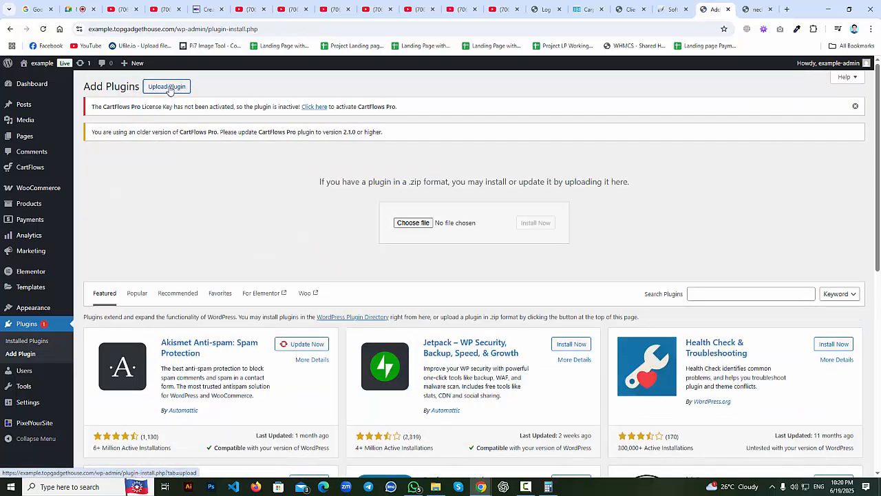
click(408, 225)
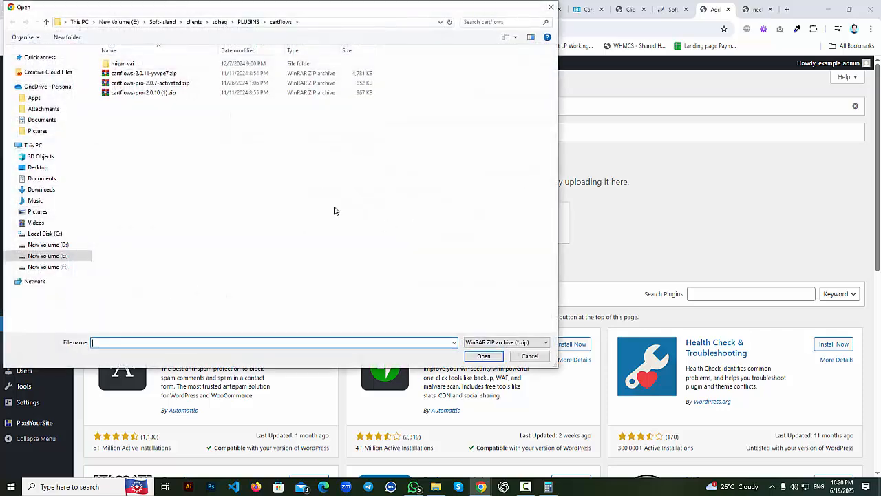
click(46, 21)
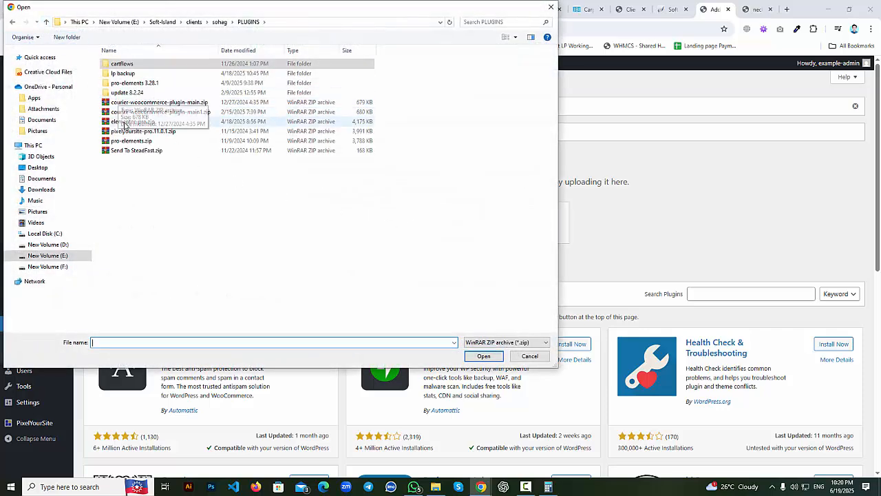
click(127, 121)
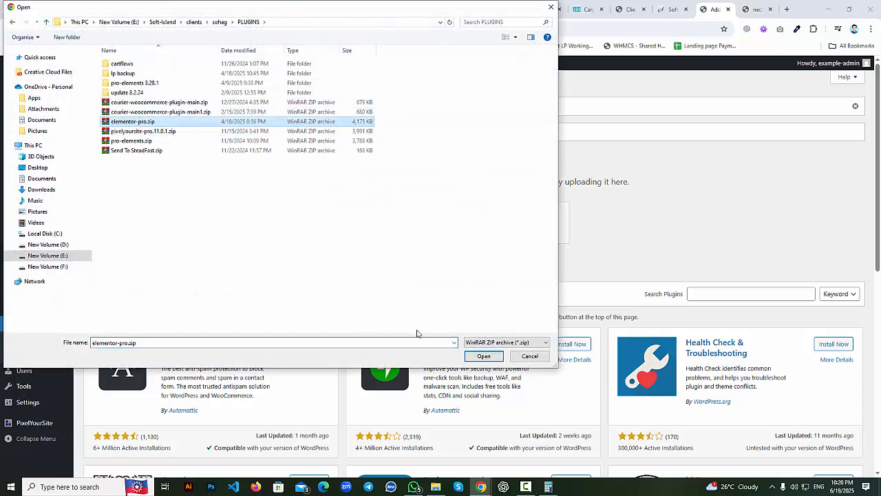
click(484, 356)
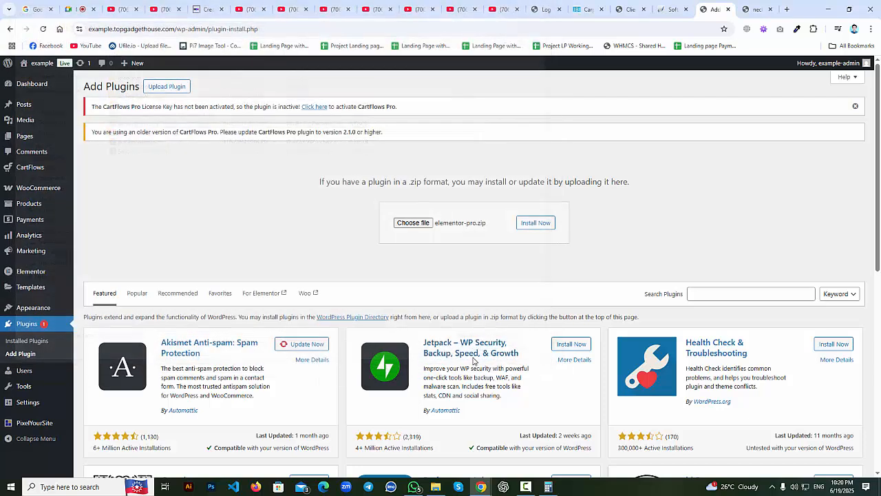
click(527, 224)
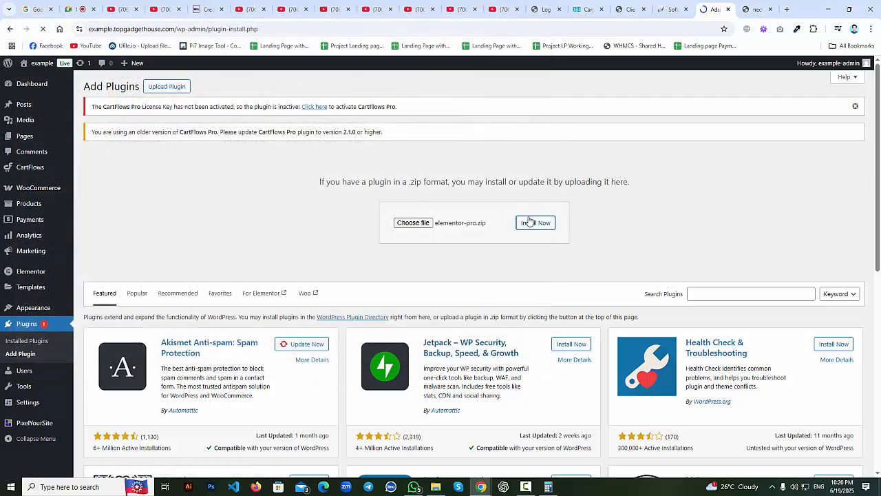
mouse_move(50, 431)
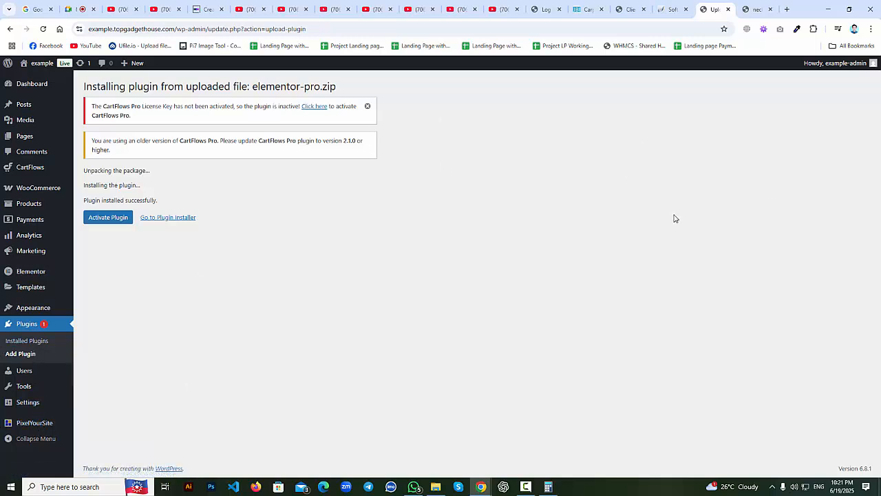
click(97, 220)
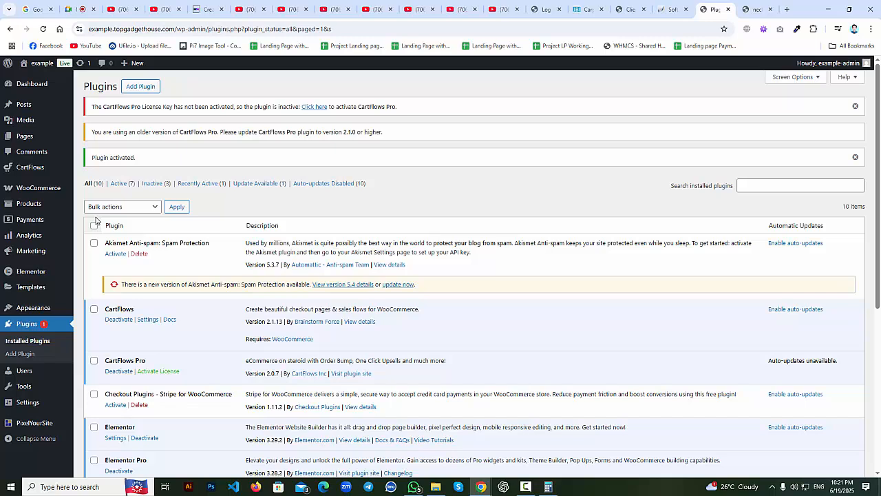
Return to CartFlows > Funnels, now marked Unlicensed with a PRO badge.
mouse_move(62, 170)
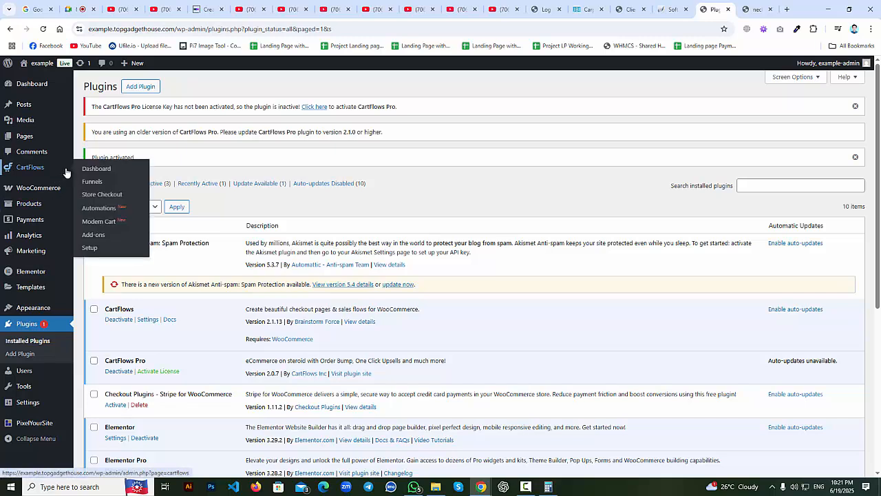
mouse_move(38, 205)
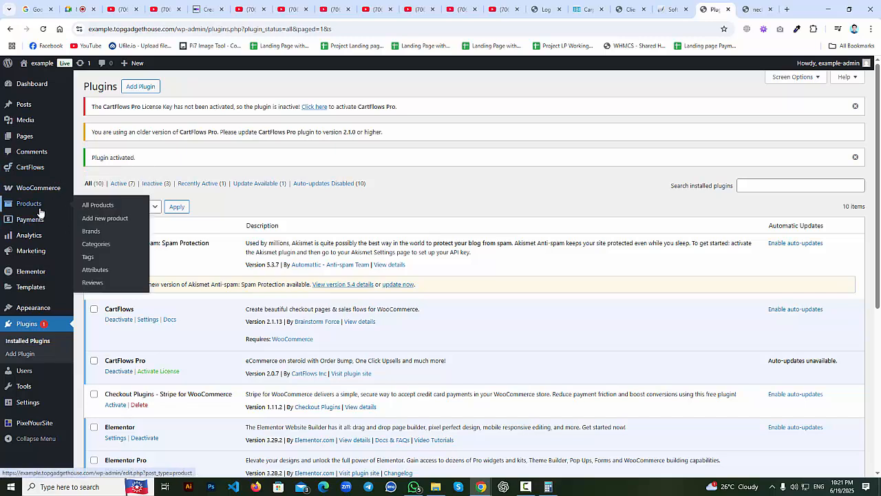
mouse_move(36, 173)
click(90, 183)
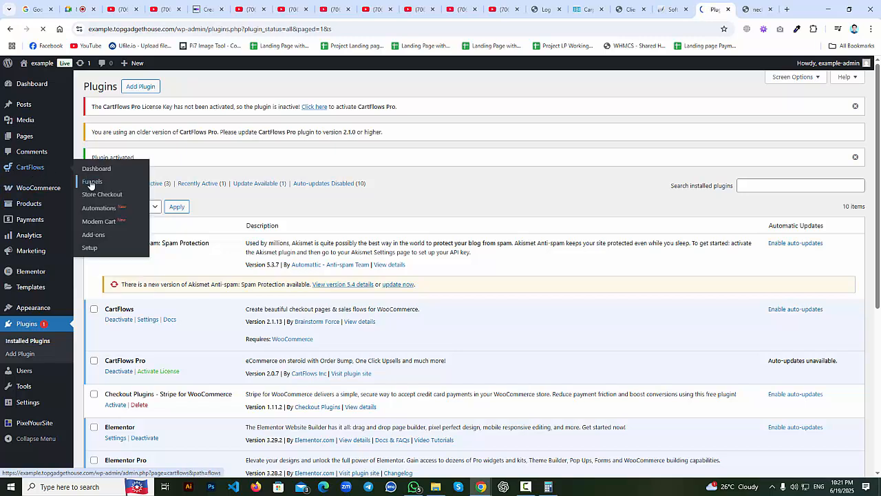
click(81, 7)
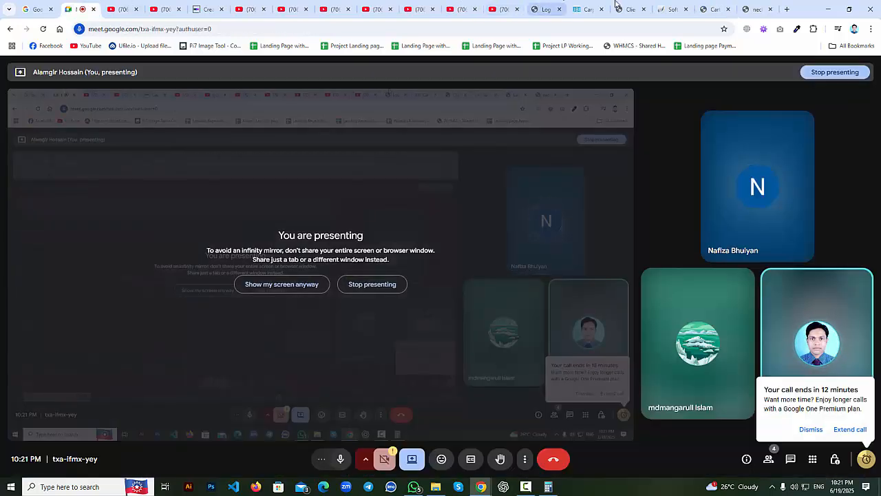
click(712, 6)
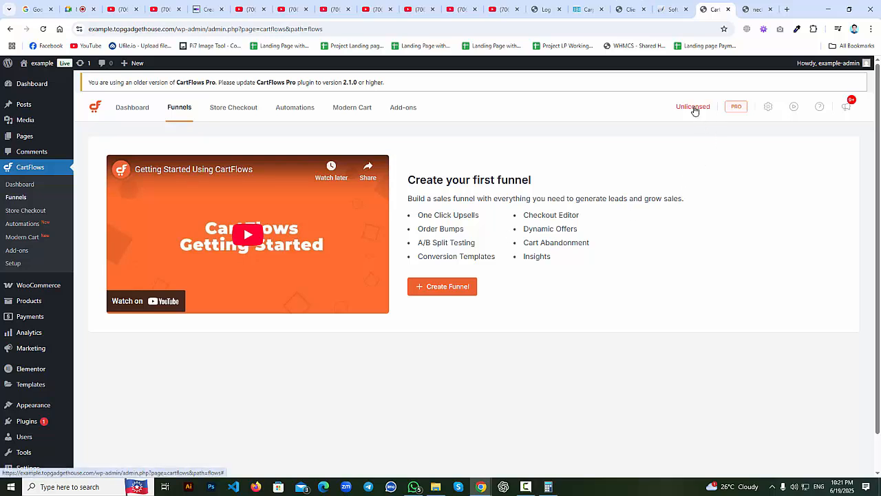
Enter the CartFlows Pro license key, activate and save it, then close Settings.
click(693, 108)
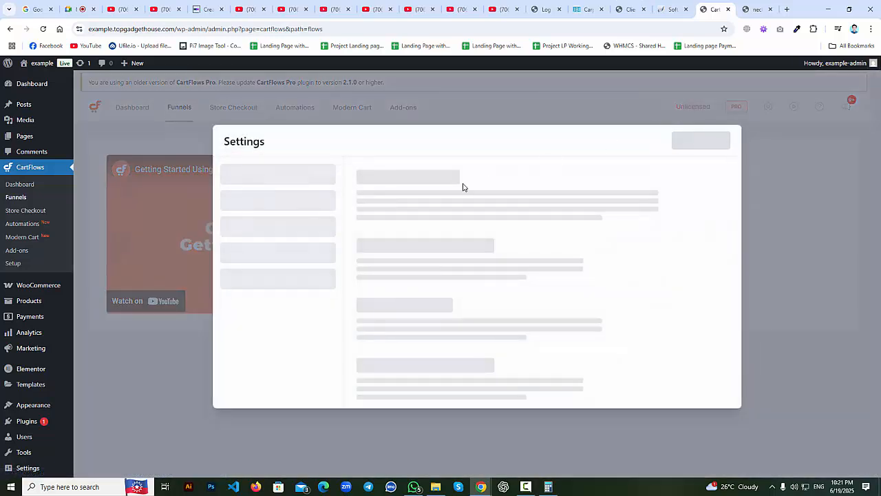
click(436, 167)
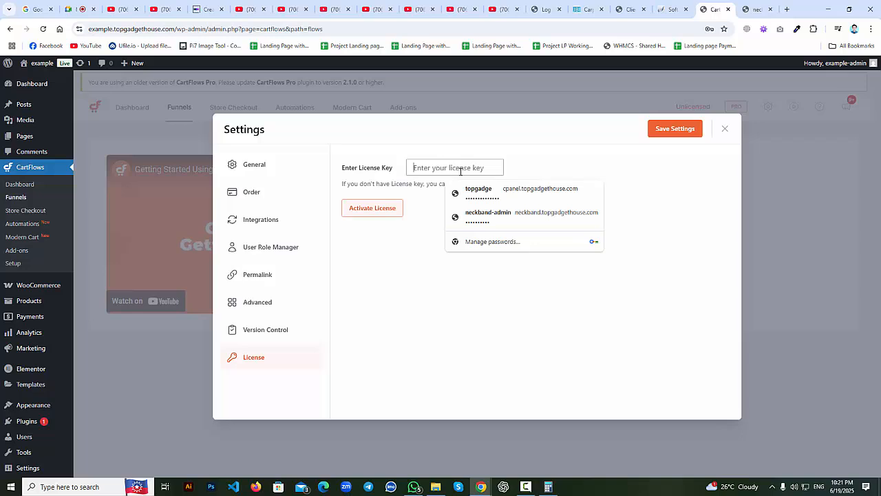
text(•••••••)
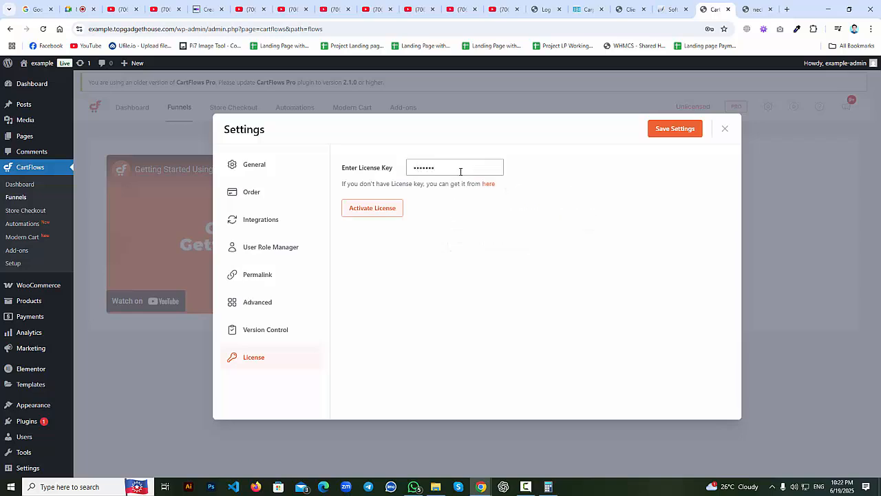
click(372, 208)
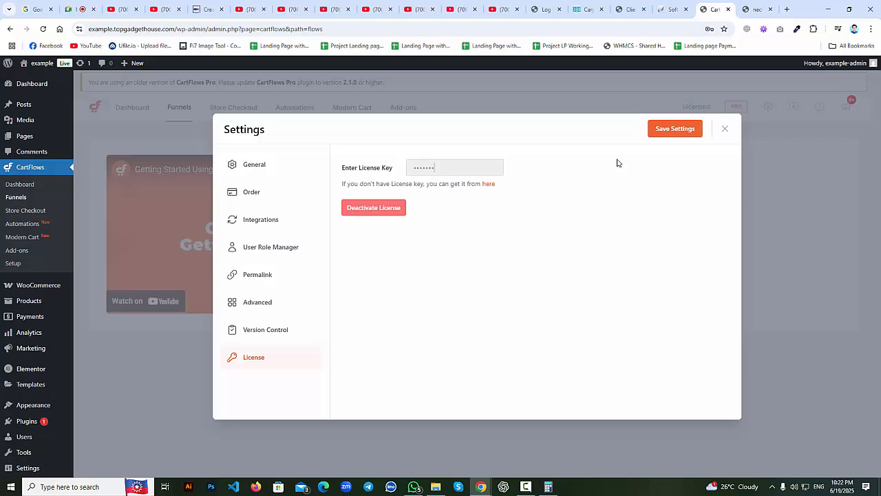
click(672, 131)
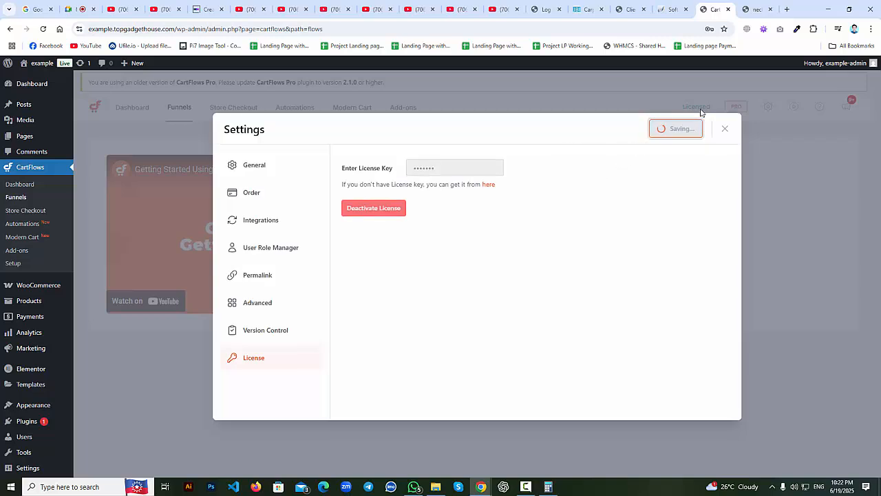
click(724, 129)
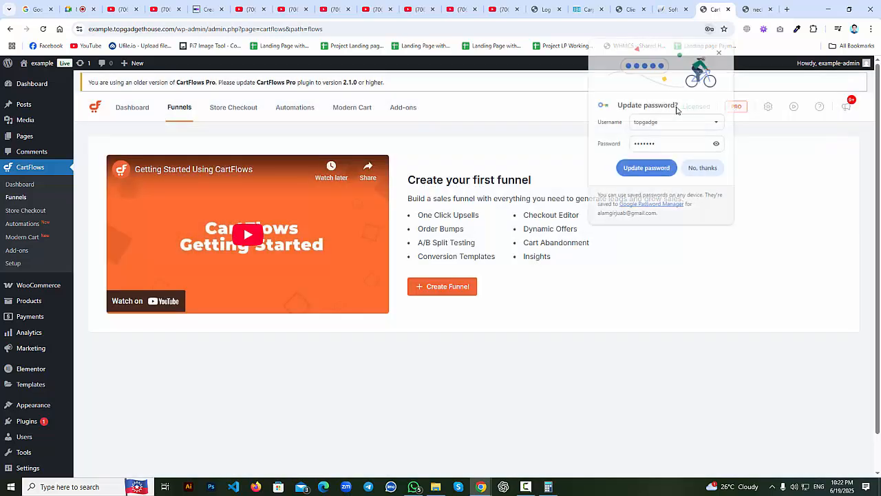
drag(682, 108, 716, 115)
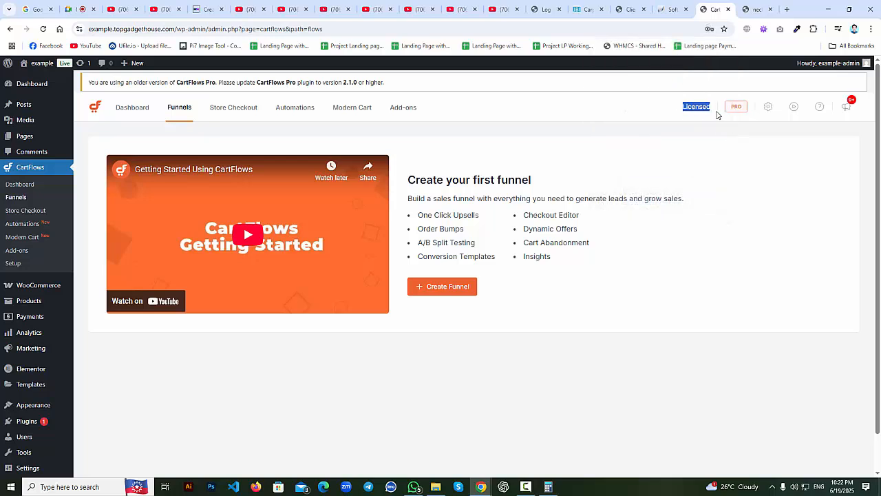
click(688, 168)
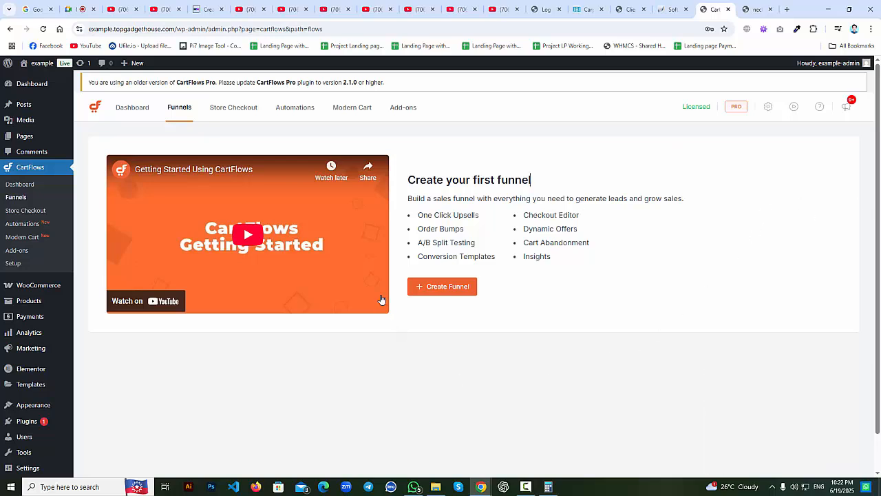
Create a new funnel using the Start from scratch card to reach Name Your Funnel.
click(442, 292)
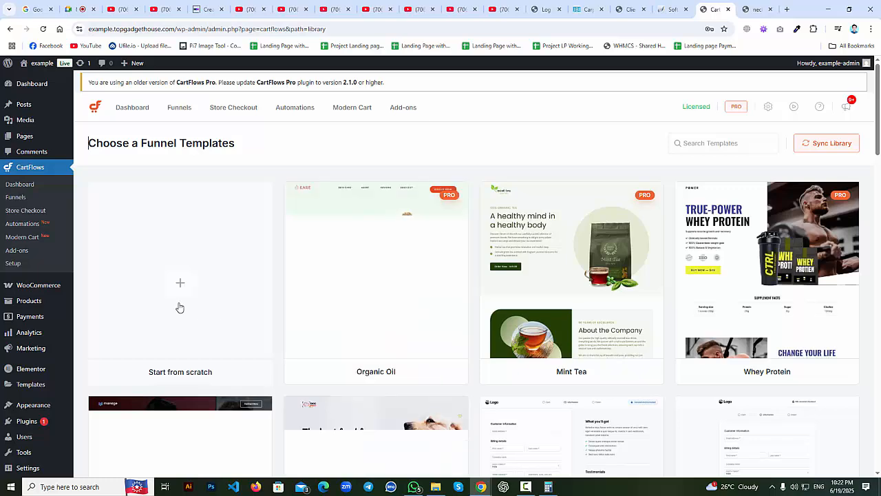
drag(147, 372, 226, 379)
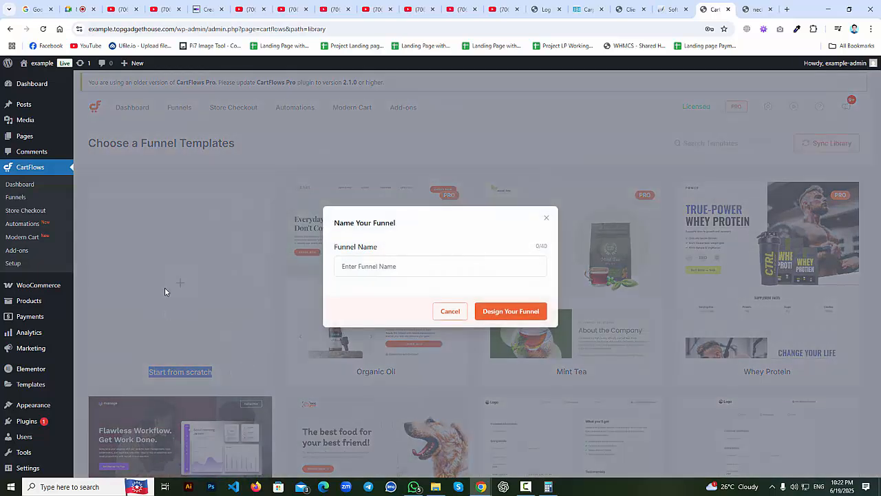
click(166, 289)
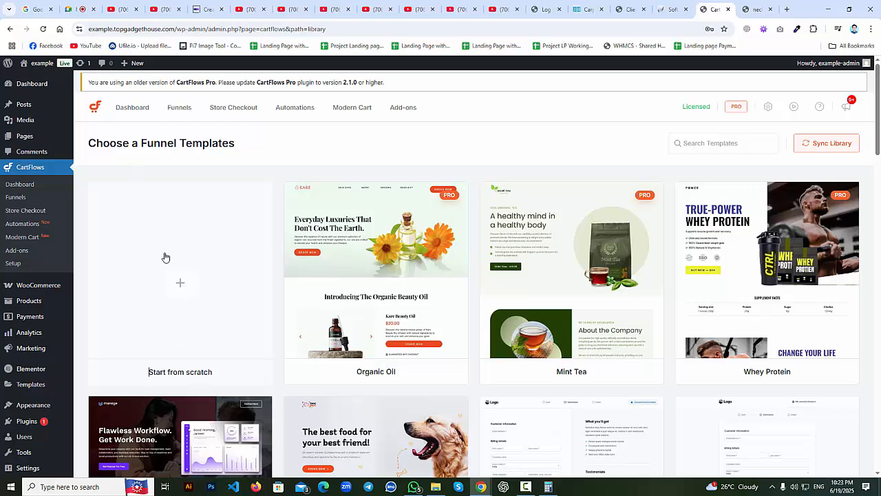
click(184, 292)
Name the new funnel 'Test' and create it.
click(356, 275)
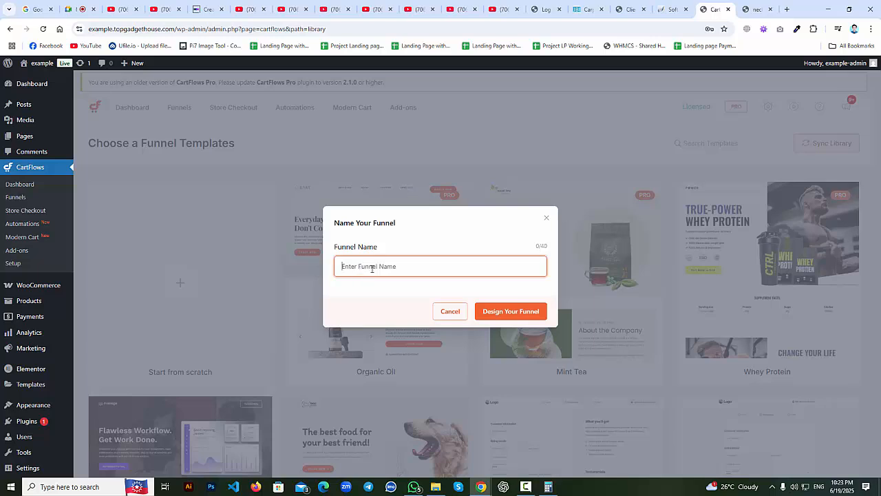
text(Test)
double_click(349, 266)
click(364, 264)
click(746, 7)
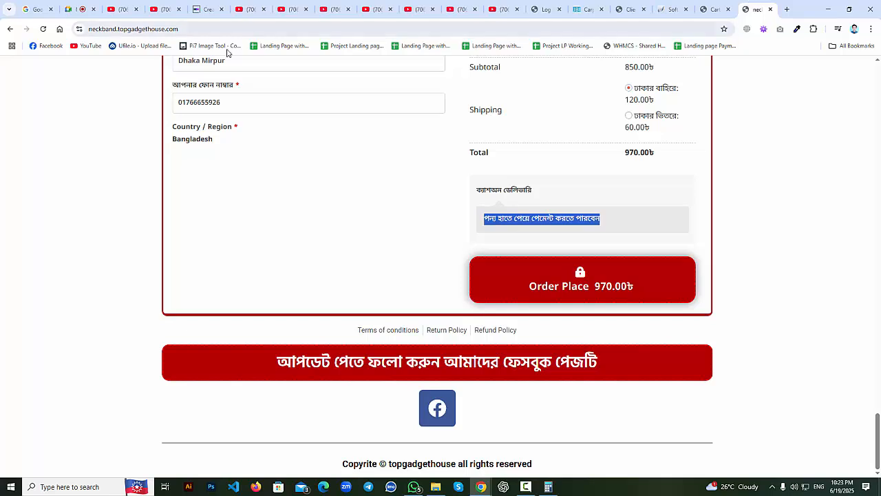
click(713, 9)
drag(353, 267, 338, 266)
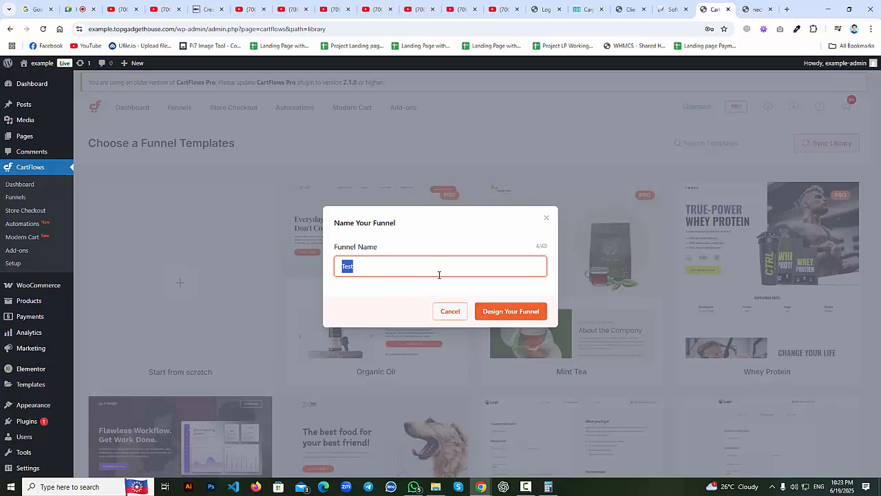
click(519, 314)
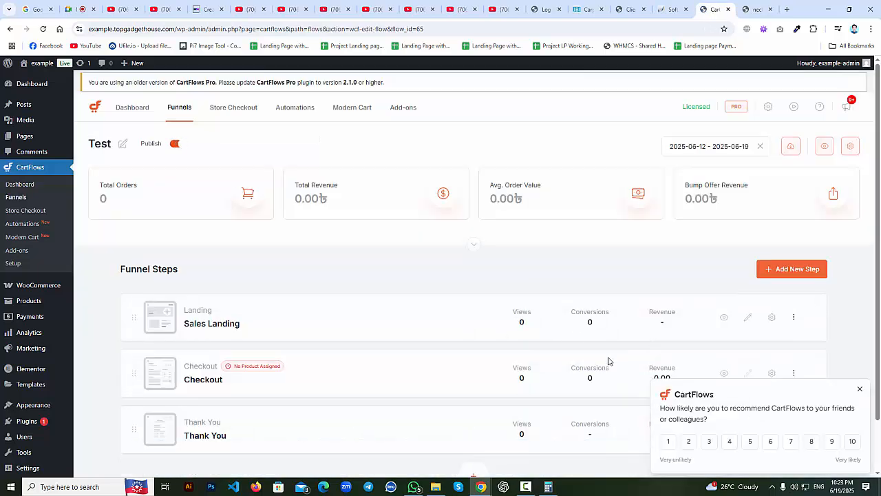
Dismiss the CartFlows feedback survey and try dragging the Sales Landing step to reorder the steps.
scroll(610, 360, down, 1)
click(859, 389)
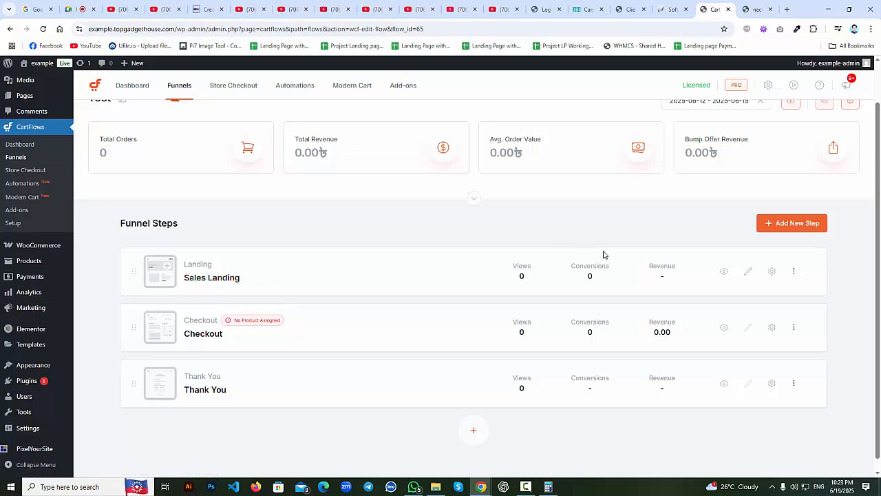
drag(851, 267, 138, 267)
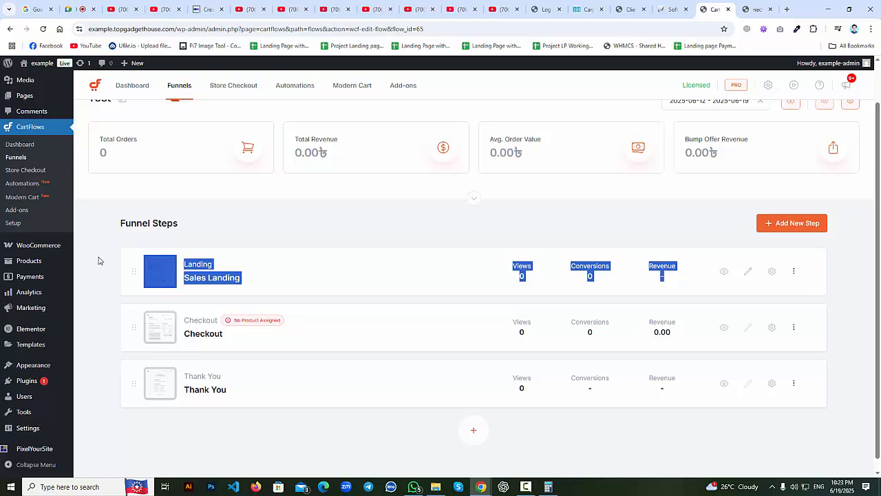
drag(121, 328, 260, 413)
drag(307, 434, 134, 324)
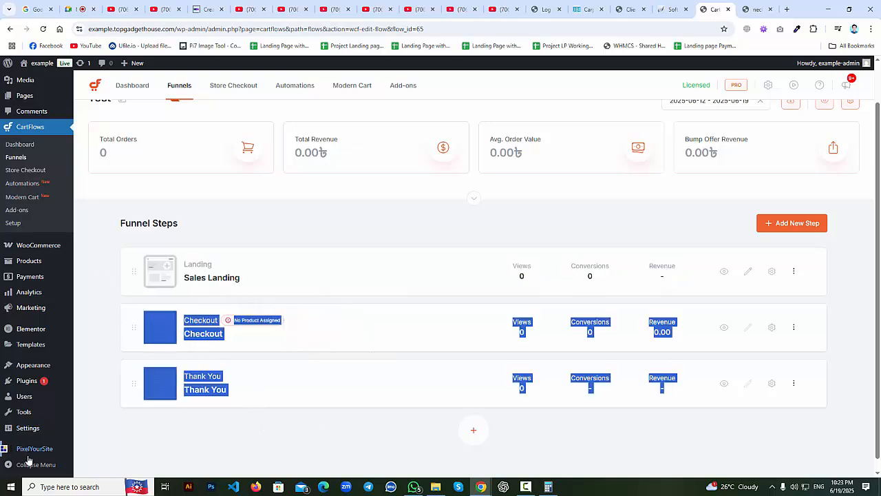
click(850, 290)
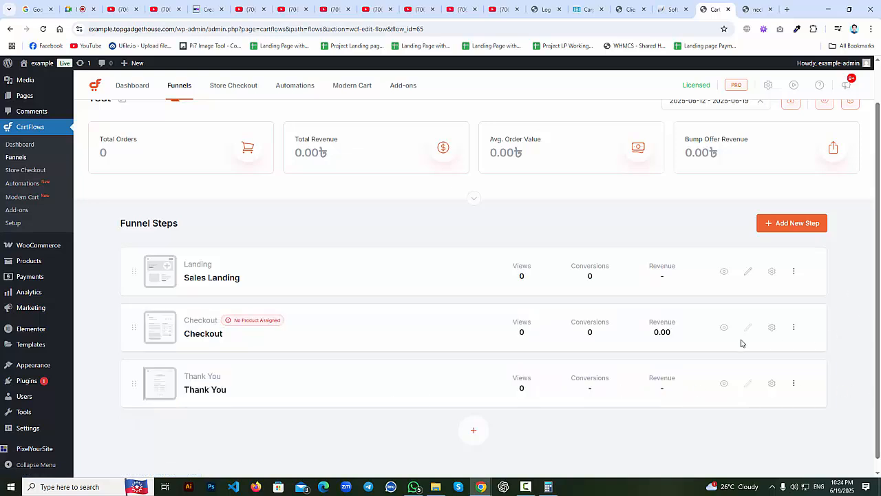
drag(741, 342, 124, 351)
drag(331, 435, 122, 365)
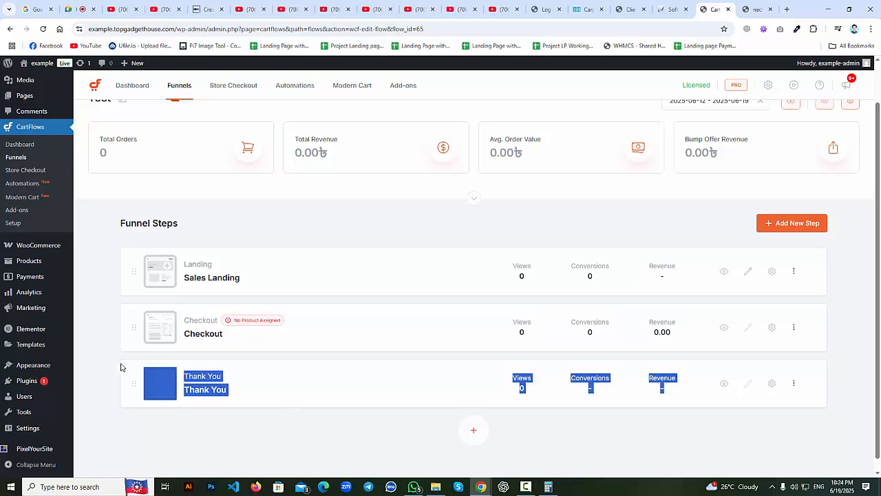
click(253, 281)
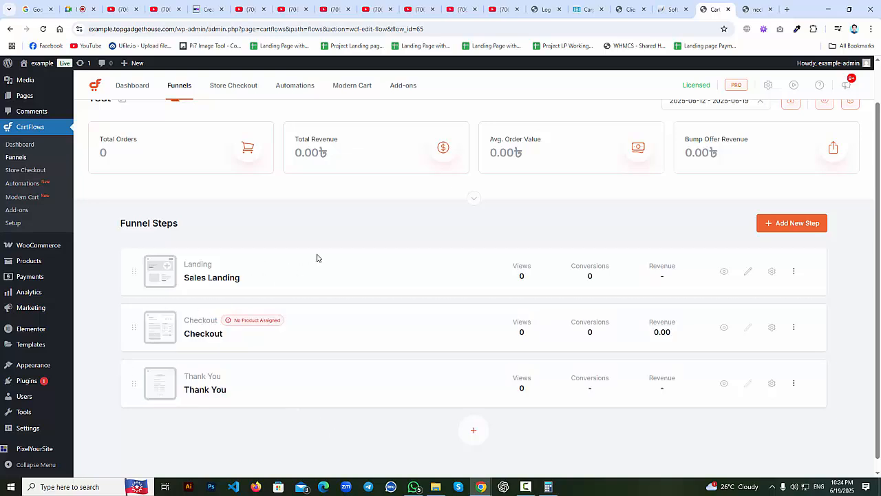
drag(285, 279, 185, 286)
drag(248, 279, 174, 279)
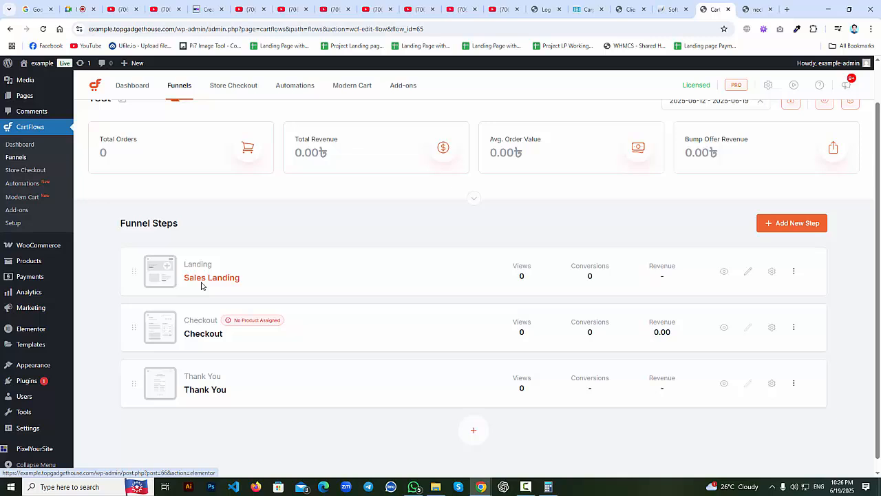
Try moving the Checkout step in the Test funnel's step order.
drag(248, 337, 179, 338)
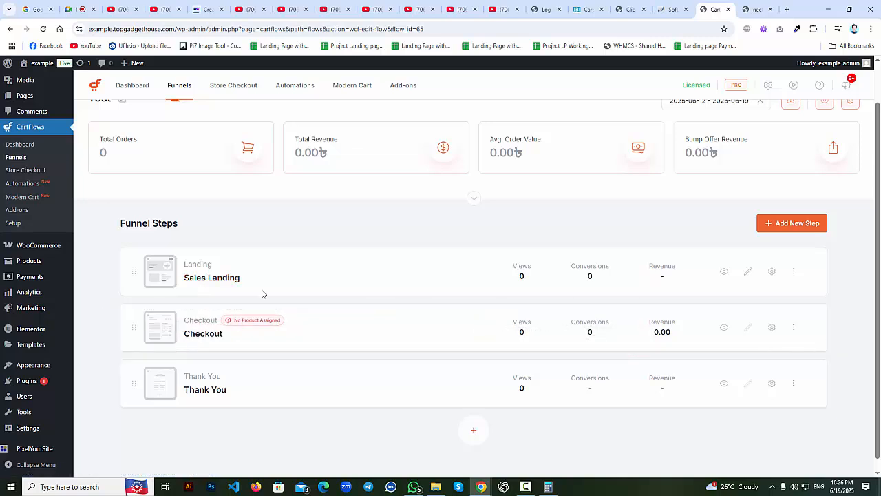
click(750, 8)
scroll(782, 252, up, 10)
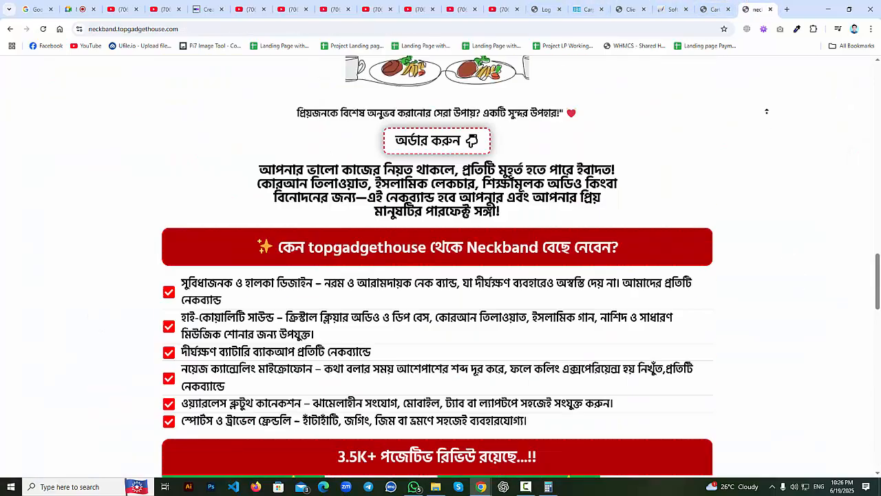
scroll(765, 100, up, 10)
click(716, 9)
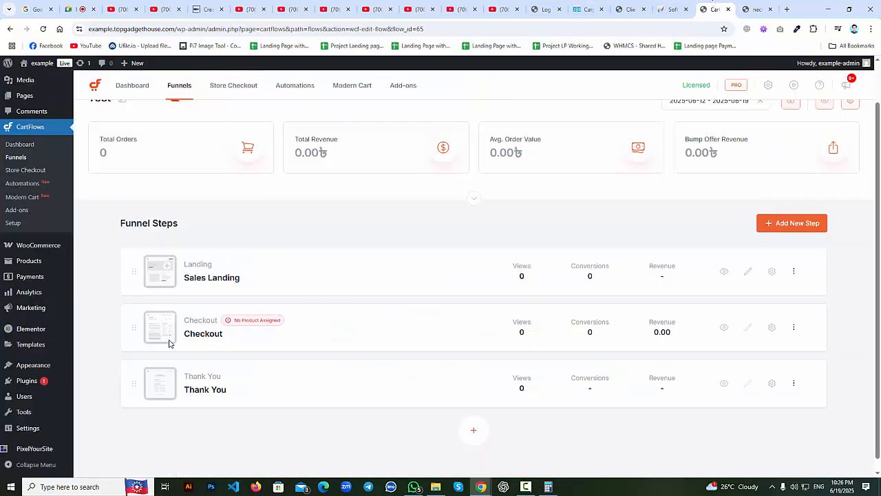
drag(250, 334, 124, 331)
Scroll through the live neckband landing page, then return to the Test funnel's steps.
click(757, 9)
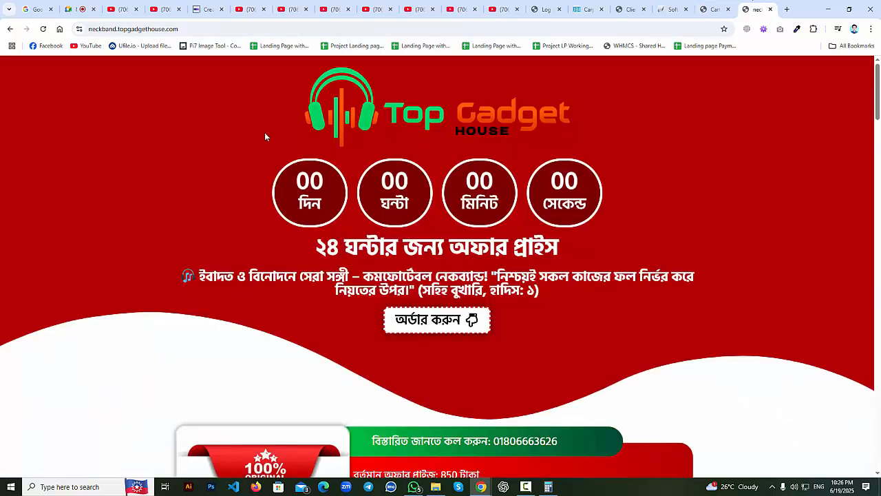
scroll(281, 190, down, 9)
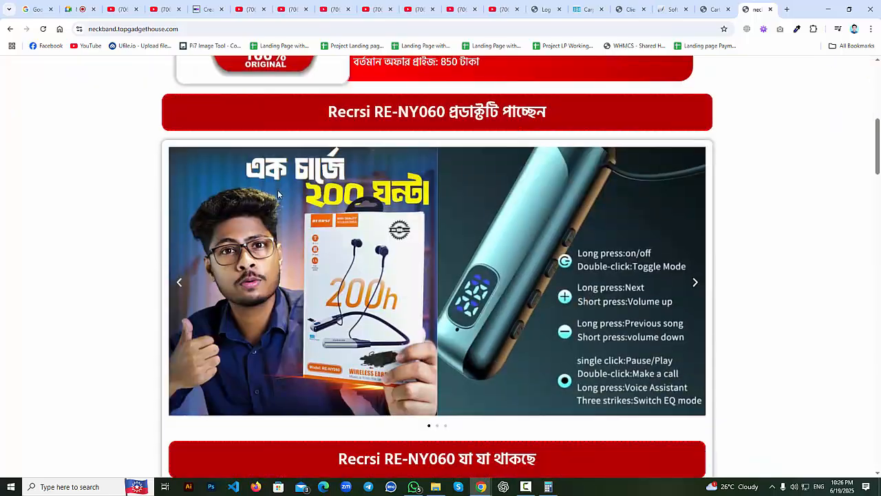
scroll(280, 192, up, 3)
scroll(281, 190, down, 15)
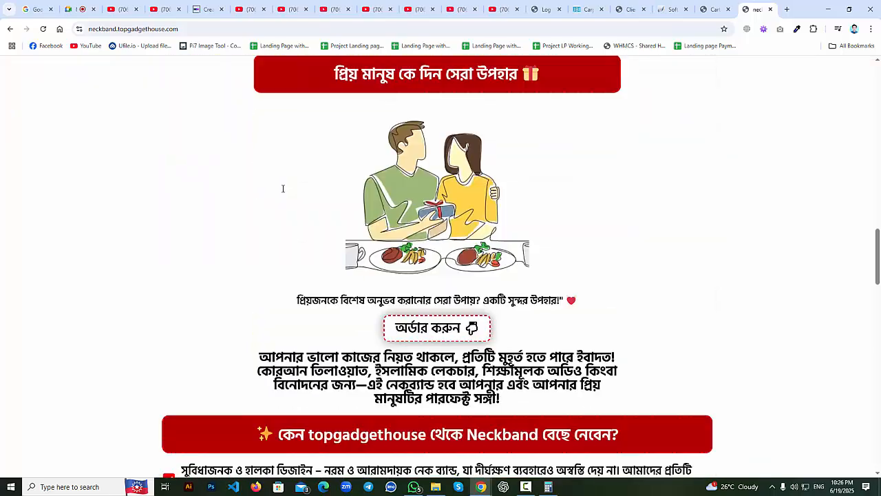
scroll(281, 191, down, 12)
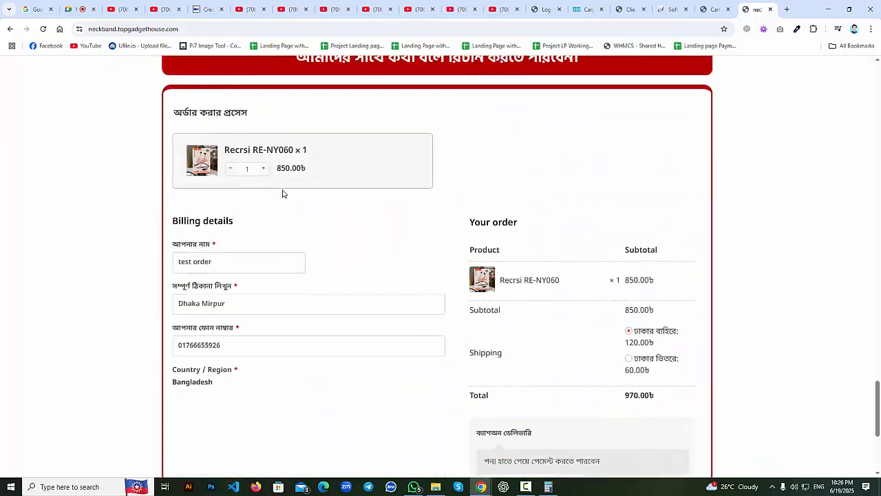
scroll(281, 183, down, 3)
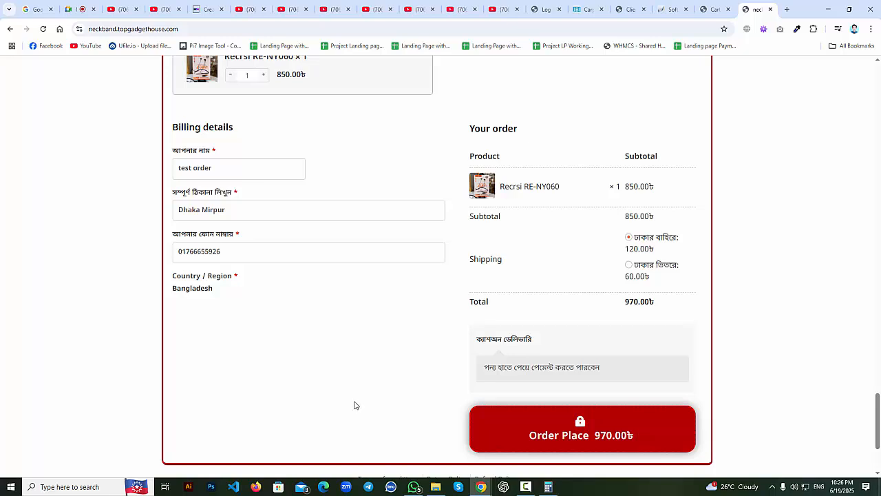
scroll(356, 399, down, 2)
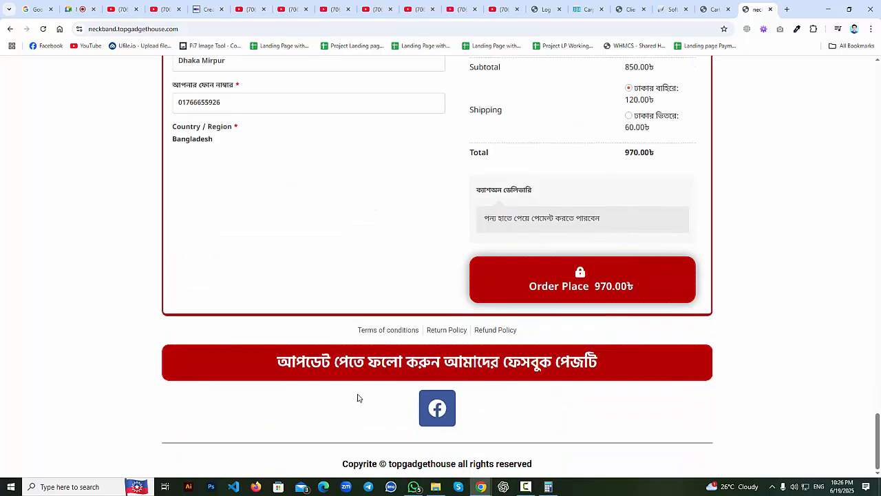
scroll(357, 397, up, 3)
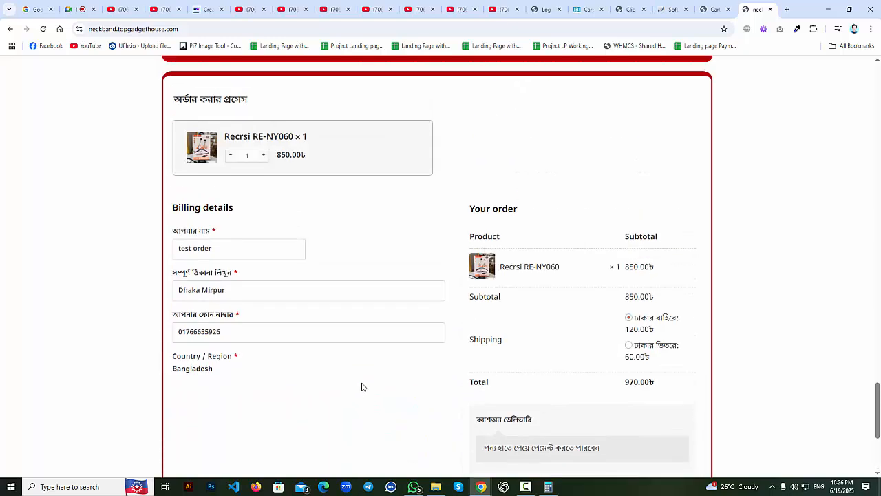
click(703, 5)
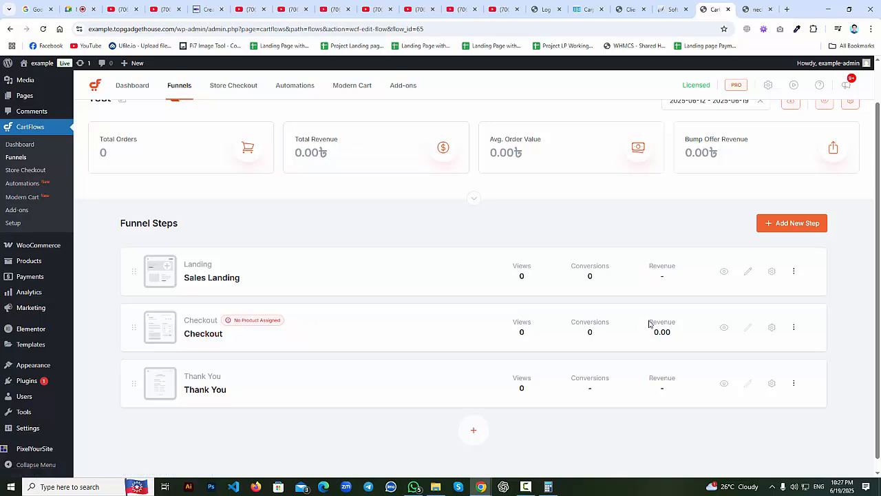
Search for and add Demo Product (#61) to the Checkout step's products.
click(772, 328)
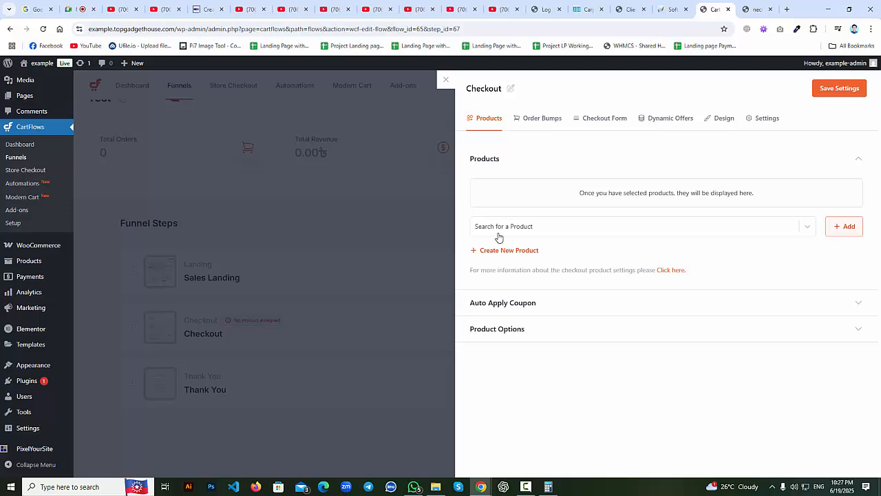
click(528, 232)
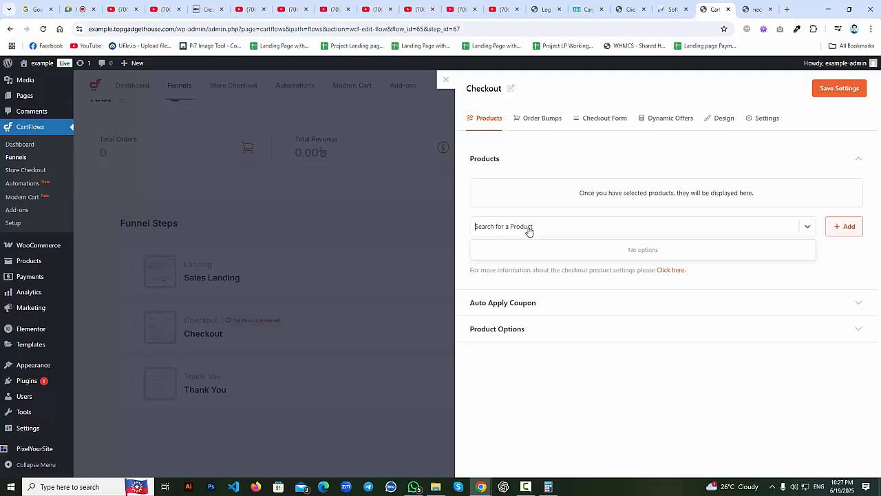
right_click(528, 232)
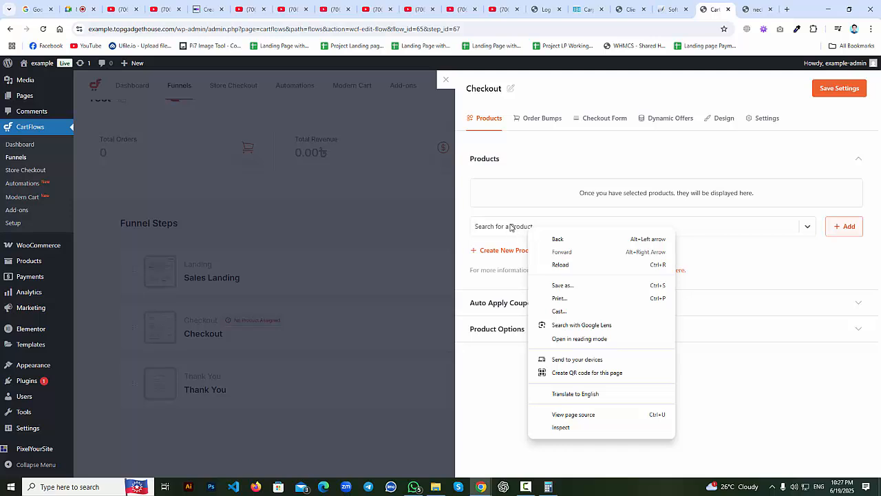
click(511, 228)
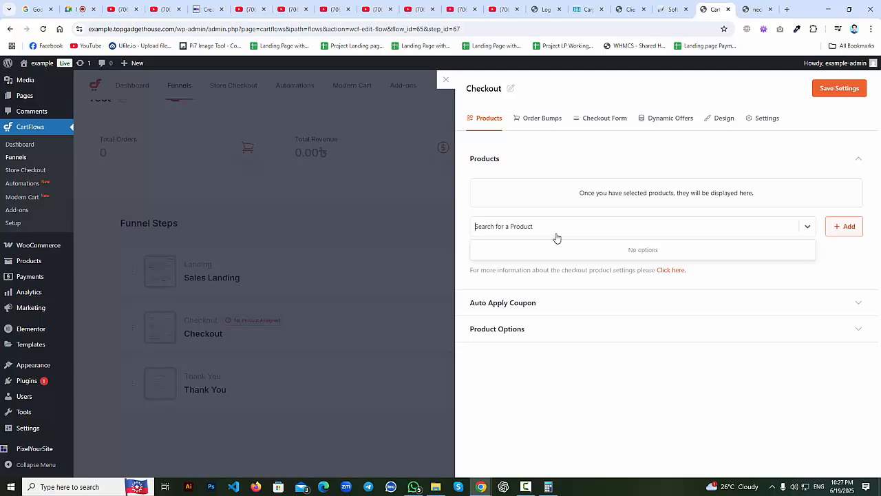
text(Demo Product)
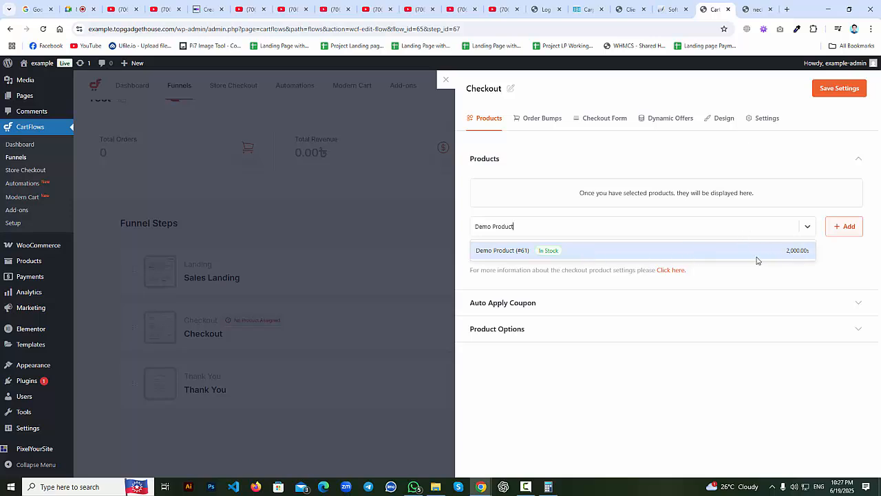
click(628, 252)
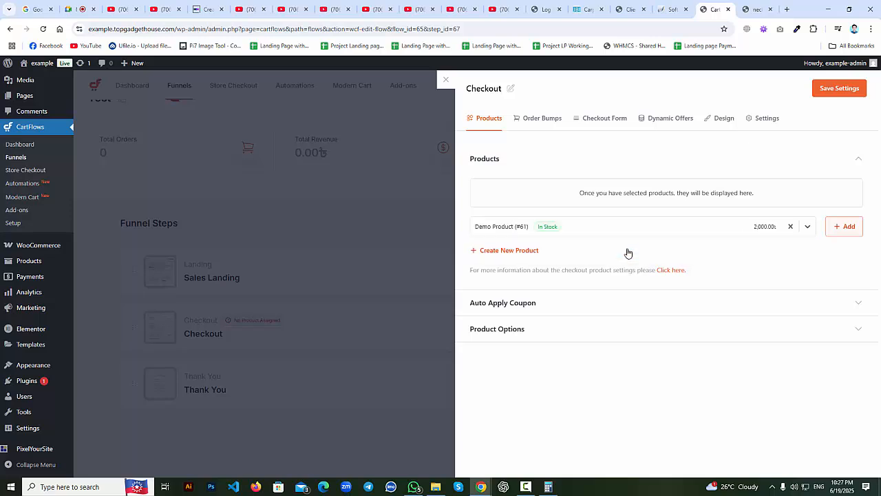
click(846, 227)
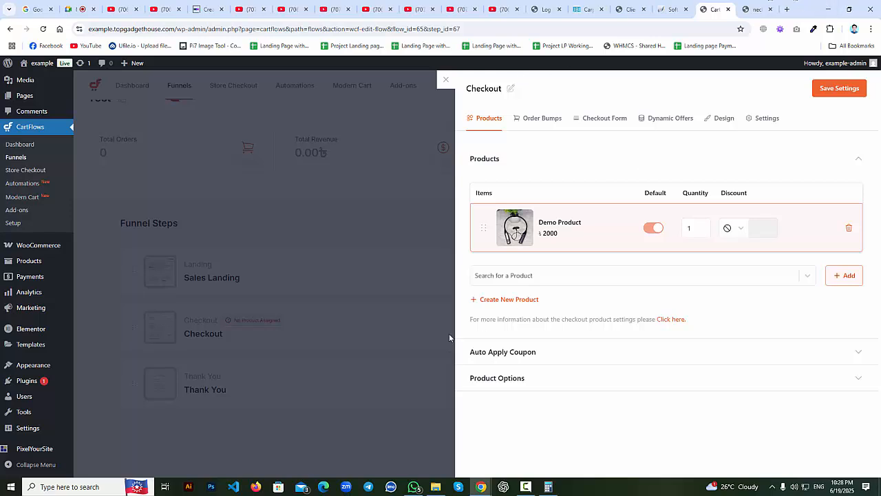
Open the Discount type dropdown beside Demo Product on the Checkout step.
click(520, 279)
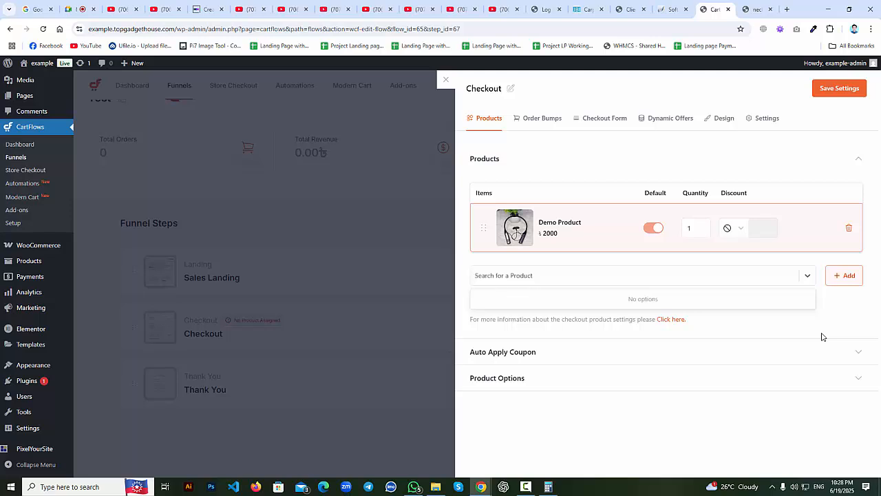
click(589, 432)
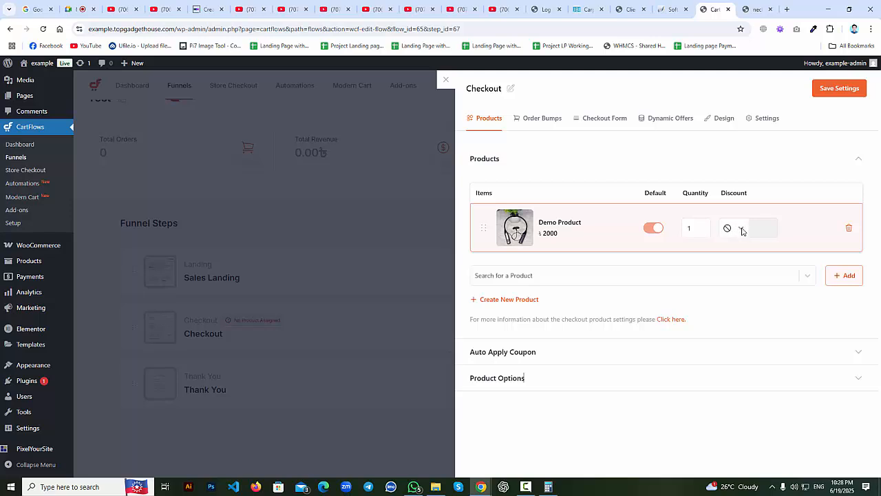
double_click(733, 194)
click(739, 206)
click(741, 234)
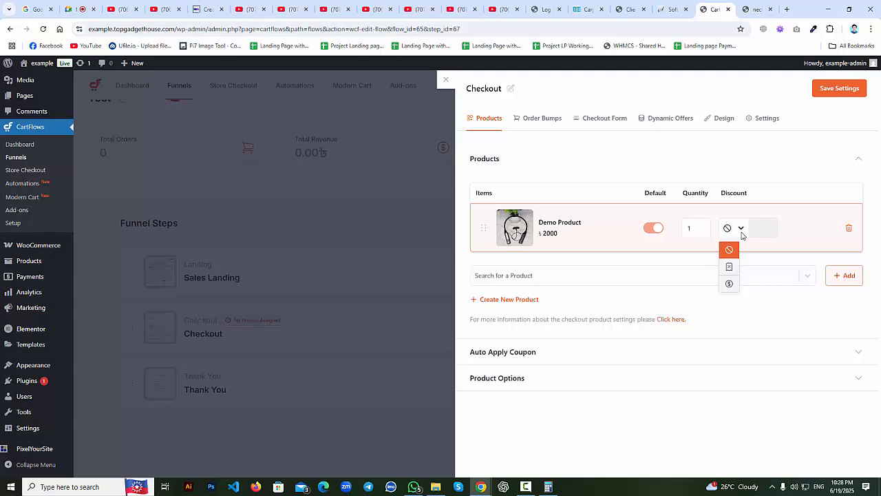
click(88, 7)
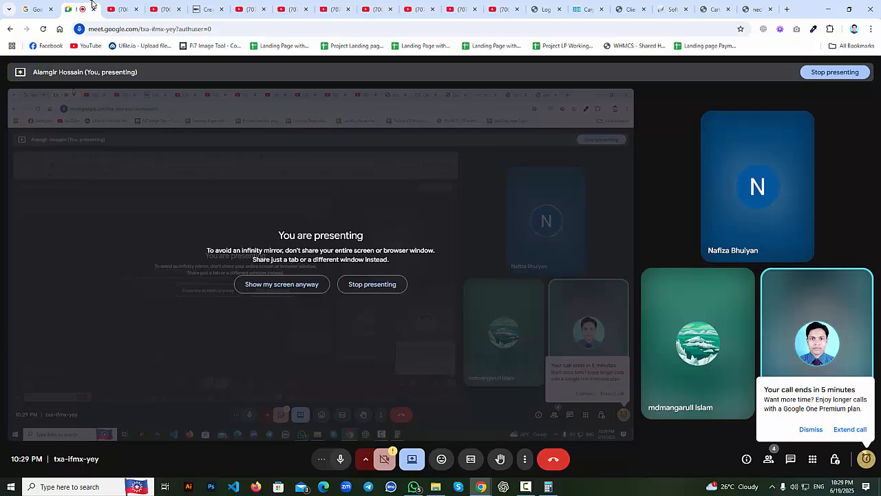
Start a new instant Google Meet meeting and copy its link.
click(36, 9)
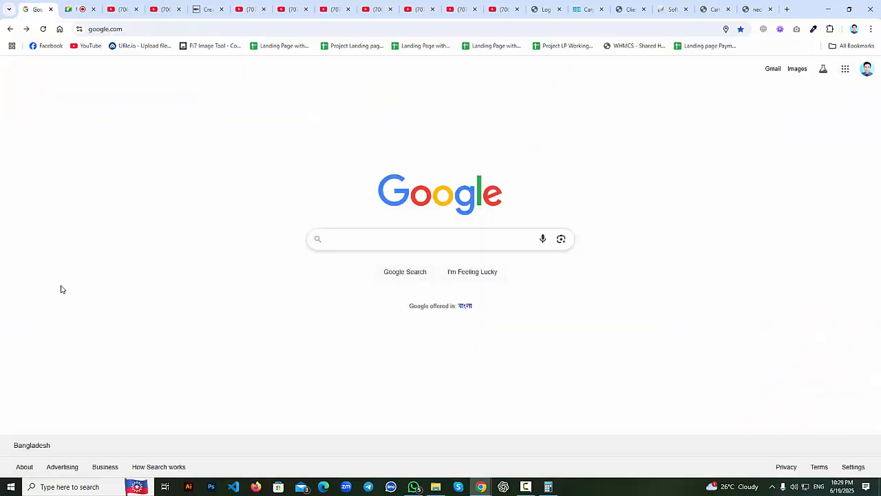
click(845, 69)
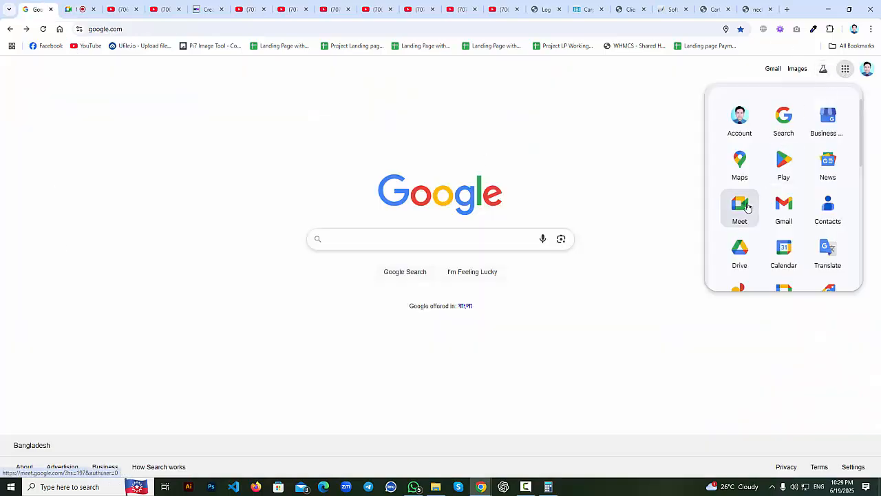
click(740, 205)
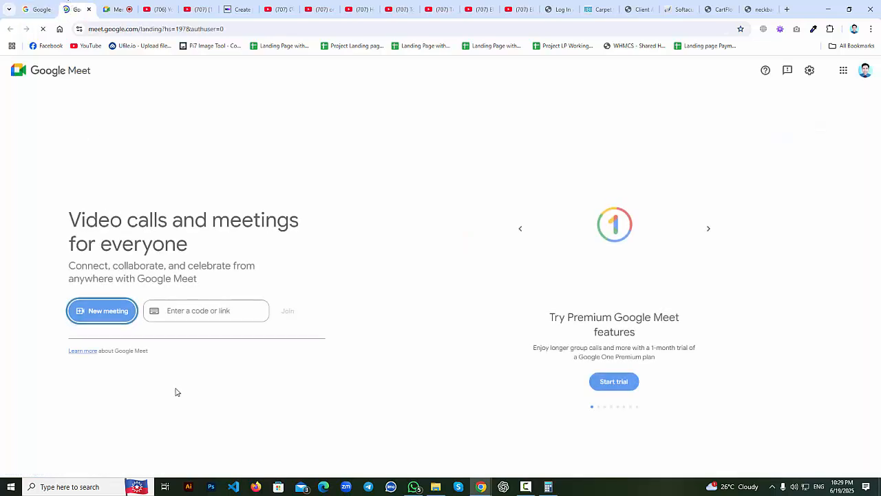
click(116, 312)
click(160, 358)
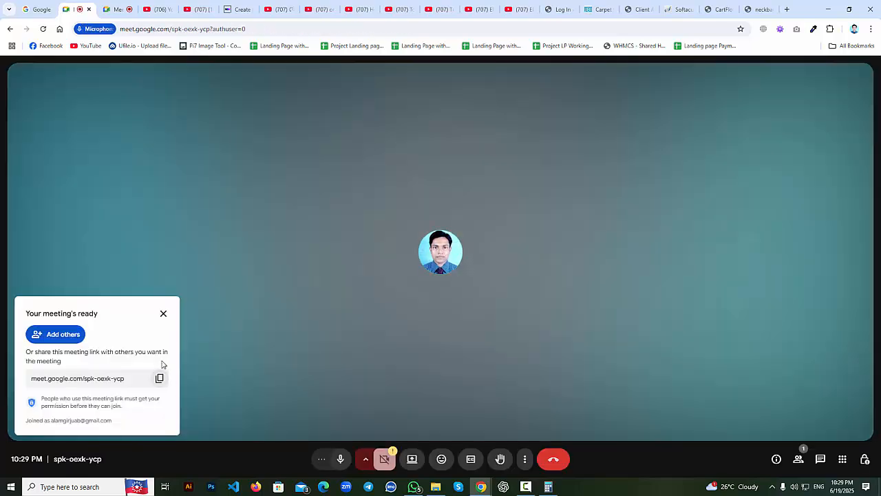
click(159, 378)
click(163, 313)
Post the new meeting link in the ongoing call's chat.
click(117, 9)
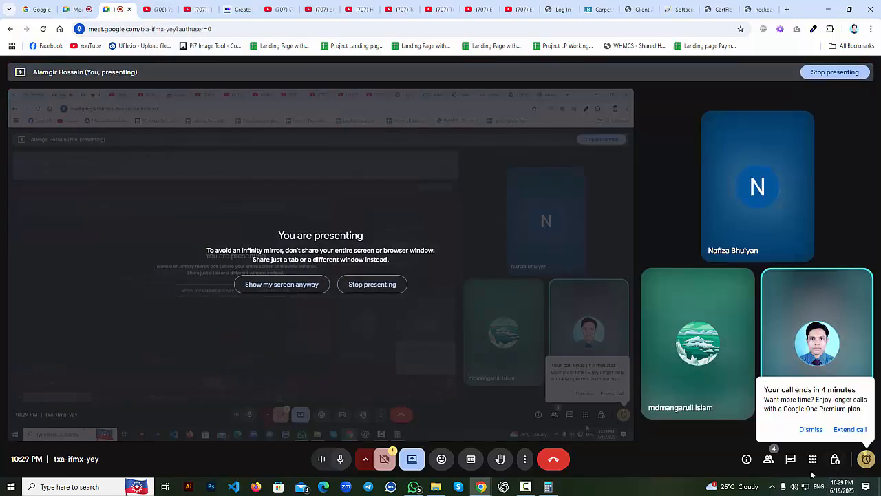
click(791, 460)
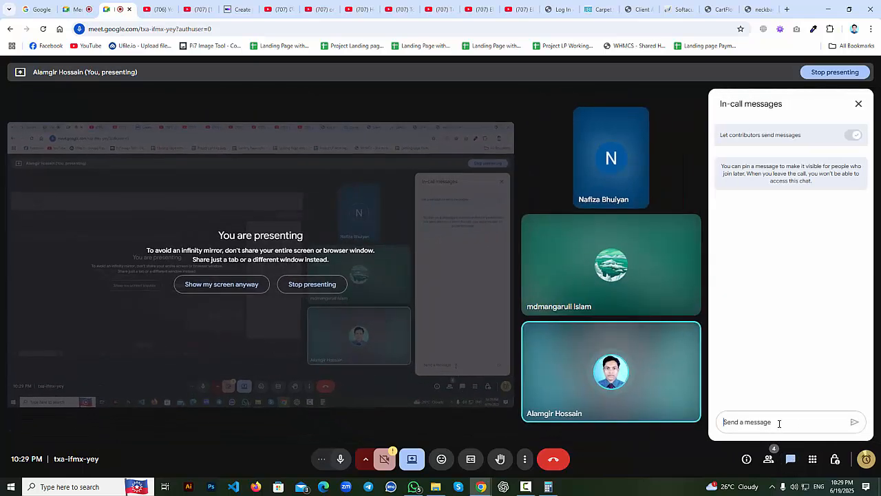
key(ctrl+v)
key(Return)
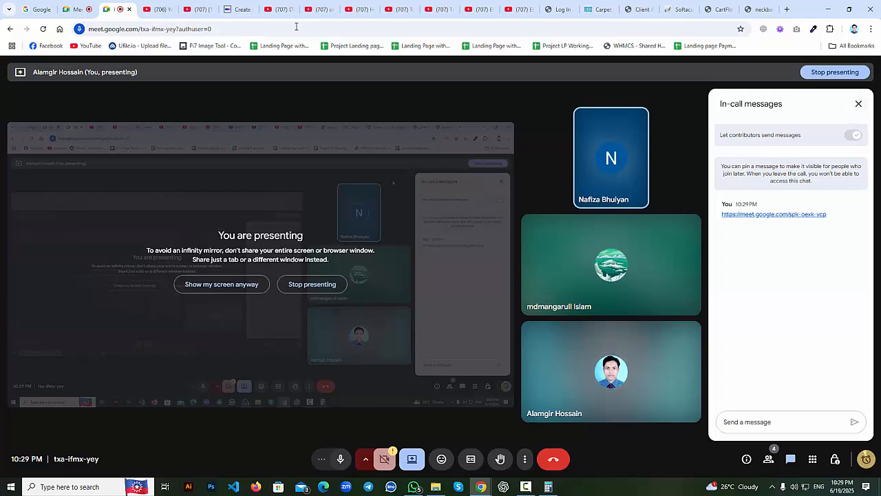
Present the entire screen in the new meeting and admit the waiting participant.
click(67, 3)
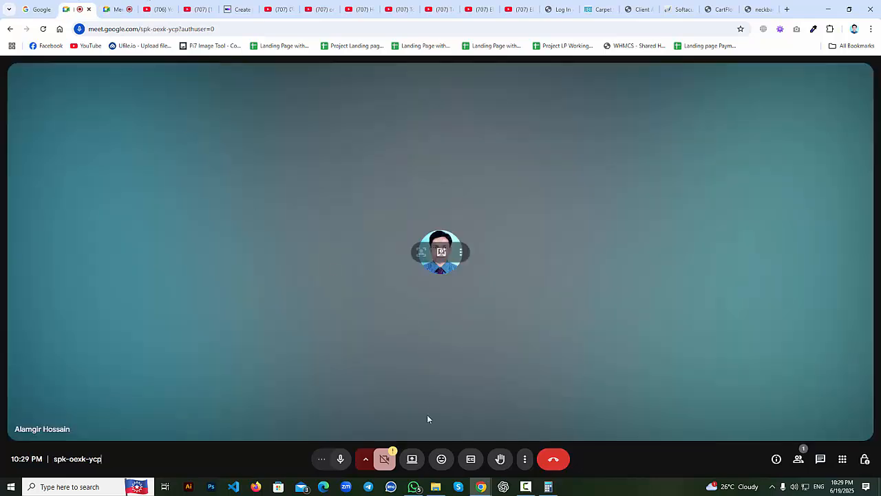
click(411, 460)
click(517, 83)
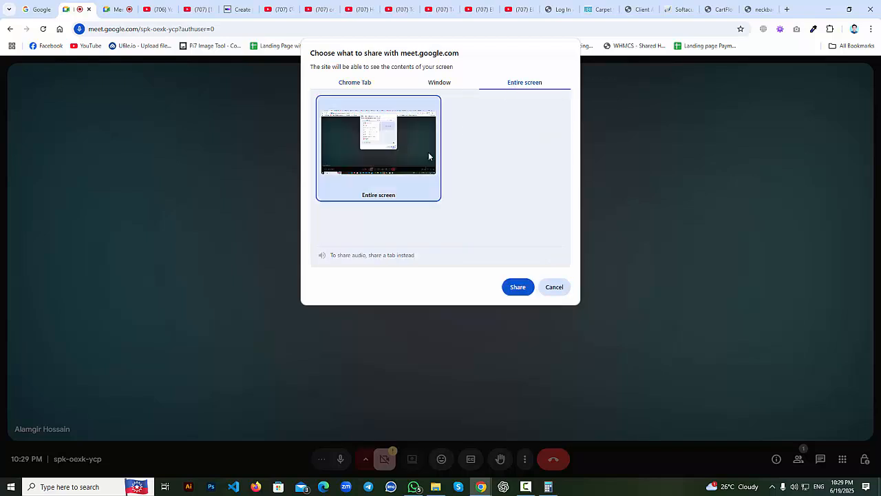
click(518, 287)
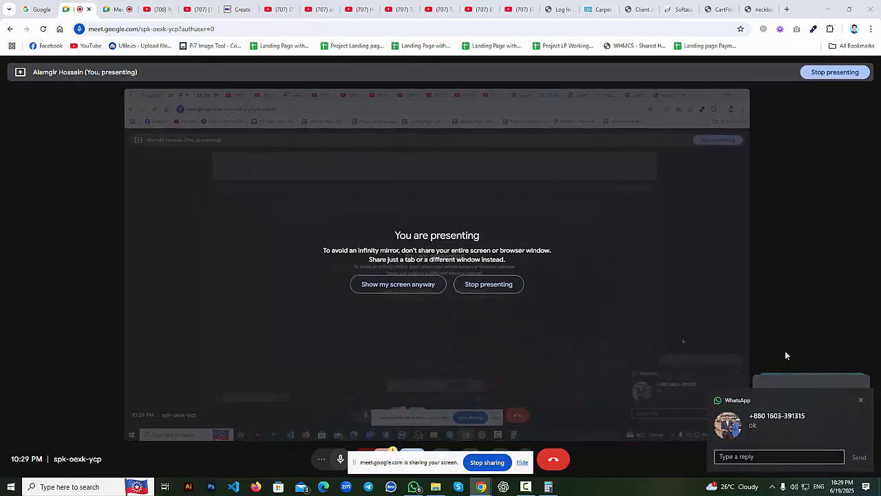
click(862, 404)
click(826, 424)
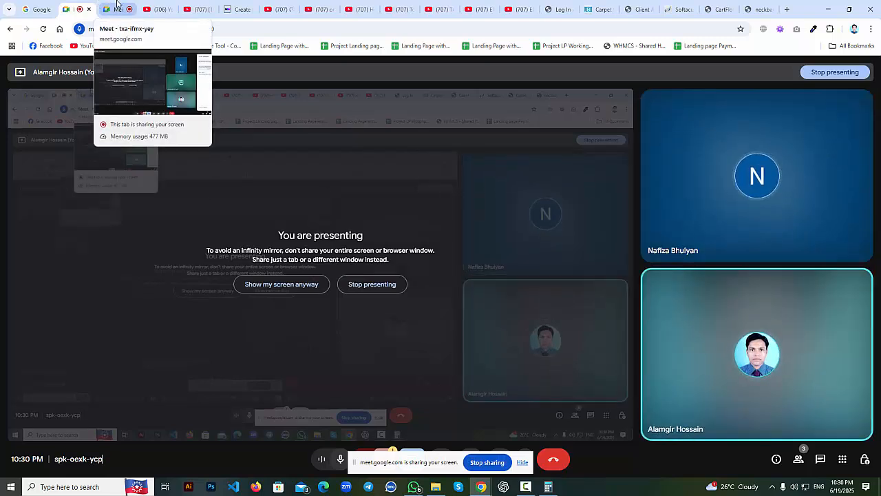
click(414, 486)
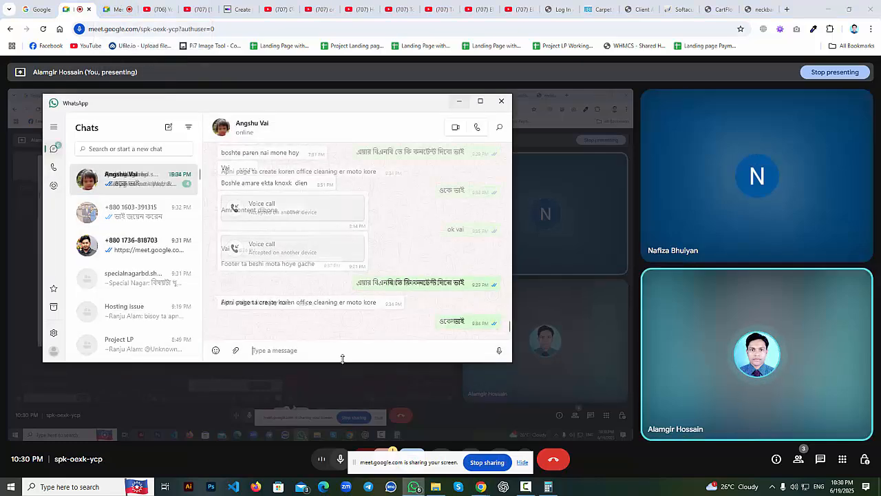
click(122, 178)
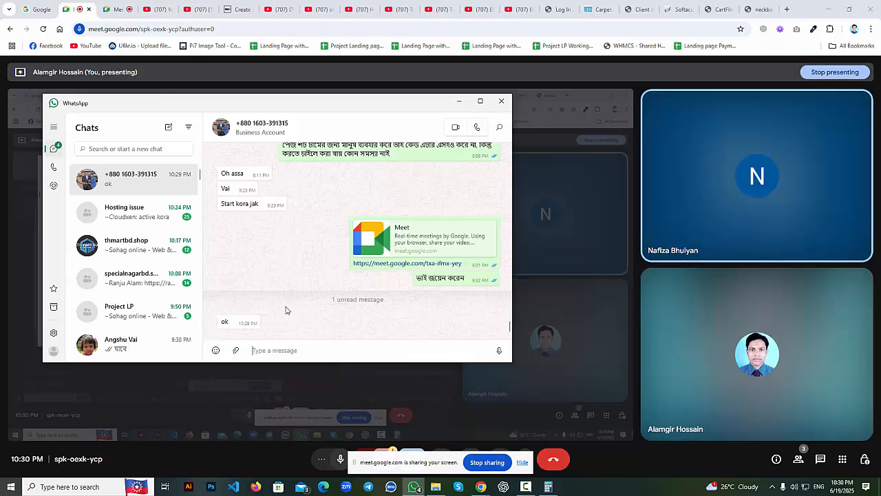
click(460, 101)
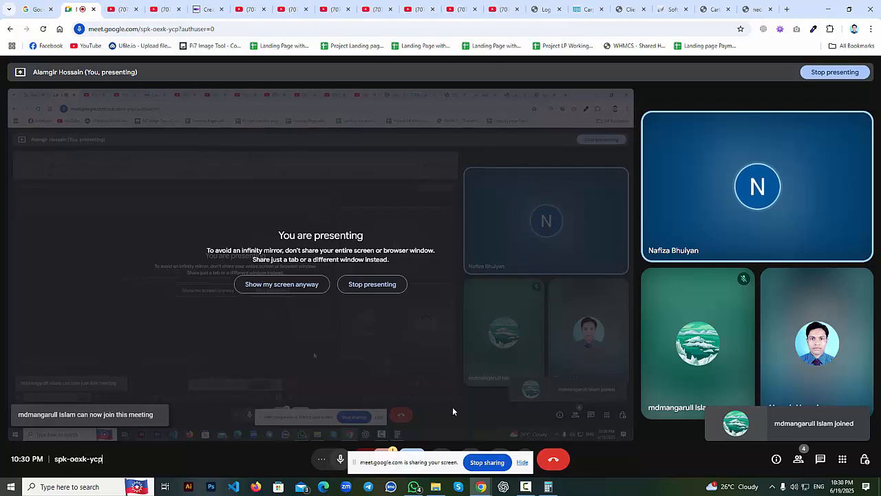
click(522, 467)
Back in the CartFlows checkout settings, open Demo Product's discount type dropdown.
click(710, 6)
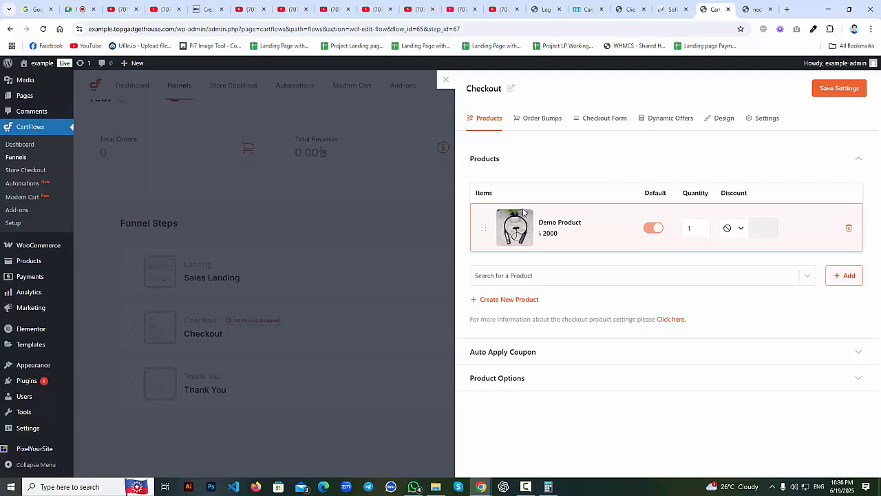
click(732, 234)
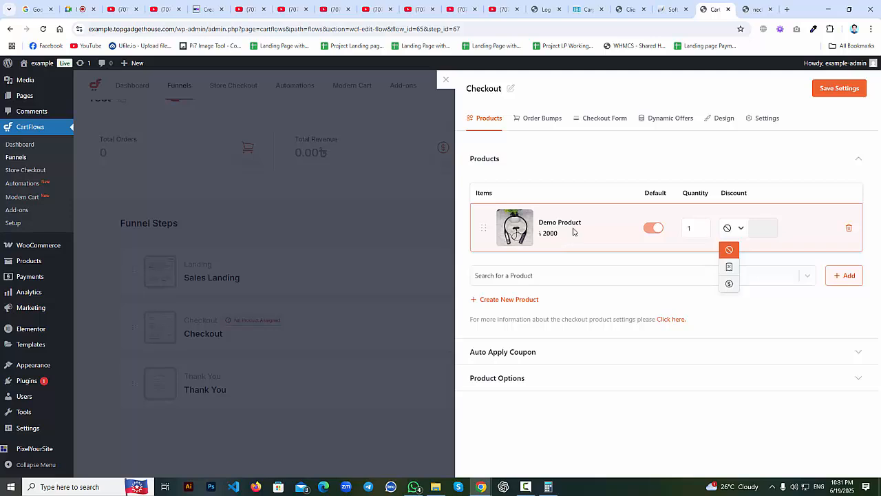
Give Demo Product a 20 percent discount.
click(732, 271)
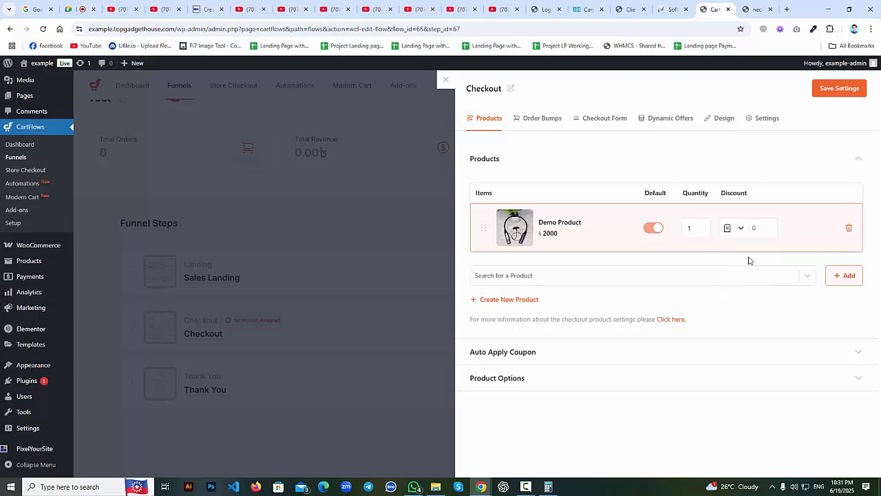
click(766, 227)
text(20)
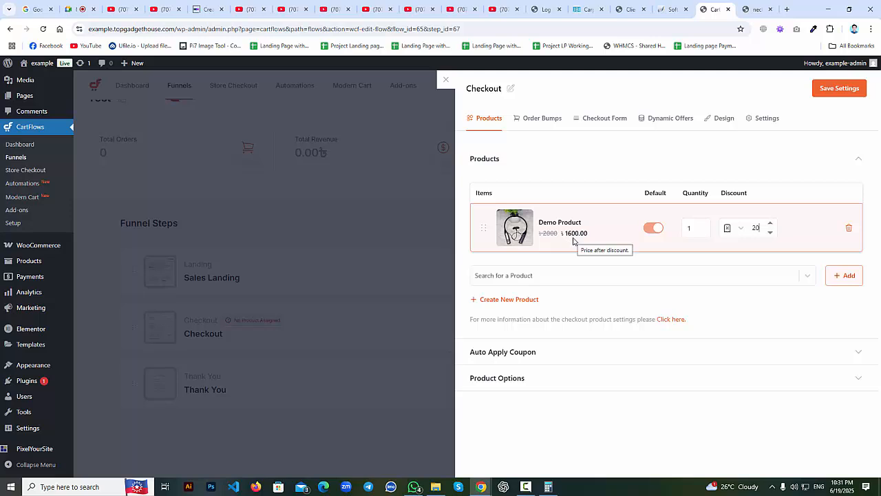
Change it to a flat $ Price discount of 500, making it 1500.00, and save.
double_click(762, 228)
click(739, 228)
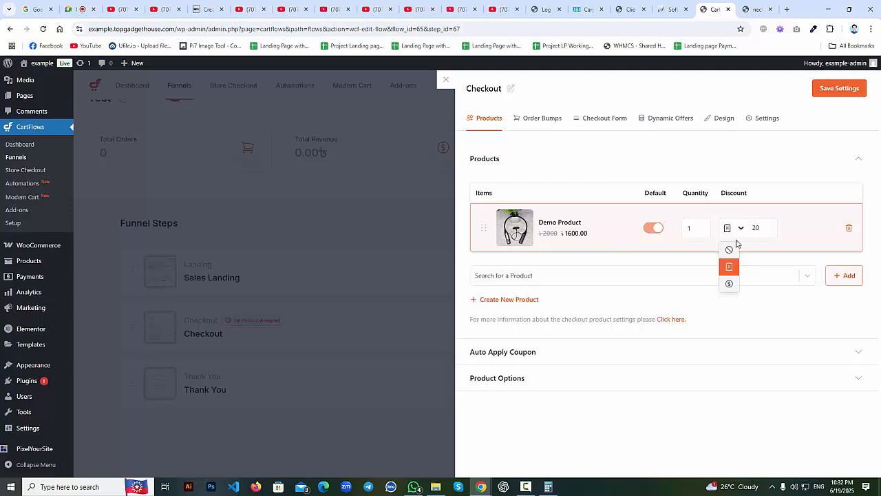
click(728, 288)
mouse_move(43, 254)
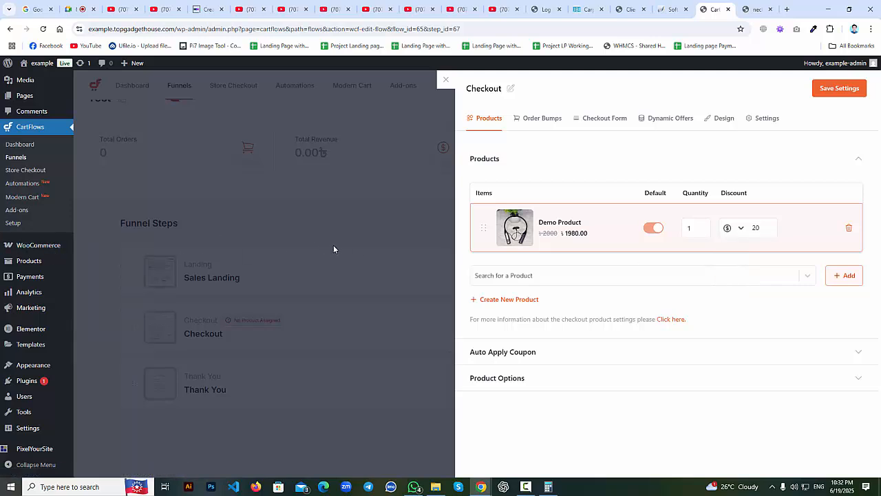
click(758, 230)
text(0)
drag(760, 225, 729, 236)
click(842, 90)
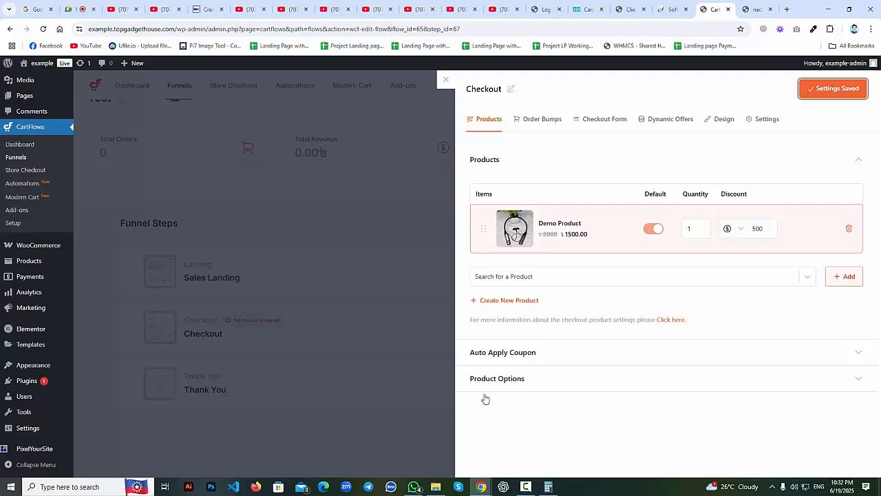
click(499, 356)
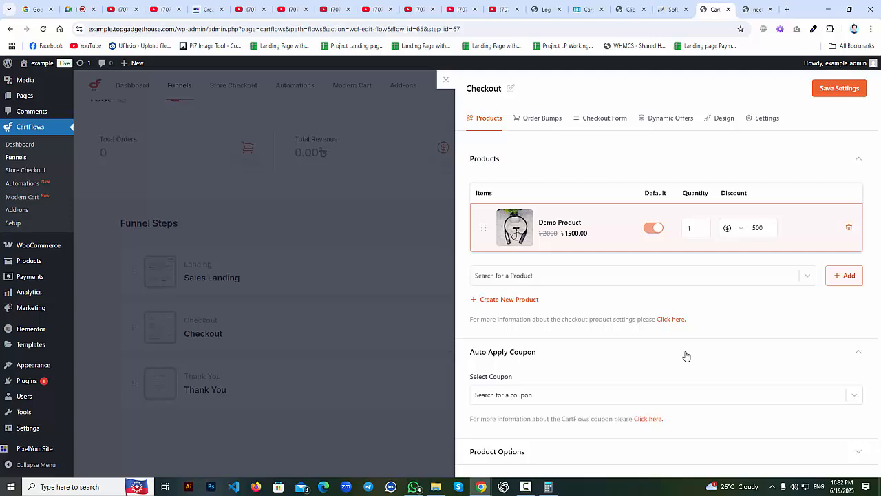
Check the empty Select Coupon list, then expand the Product Options section.
click(542, 394)
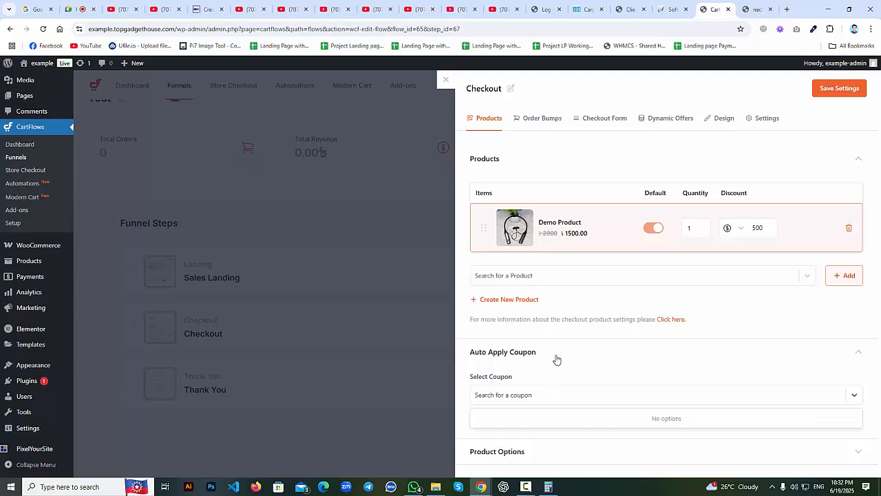
click(544, 377)
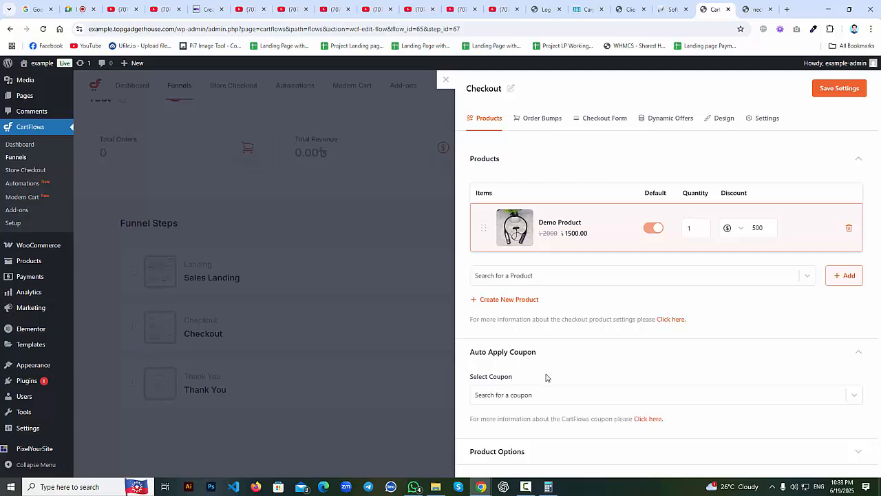
click(523, 453)
scroll(530, 451, down, 1)
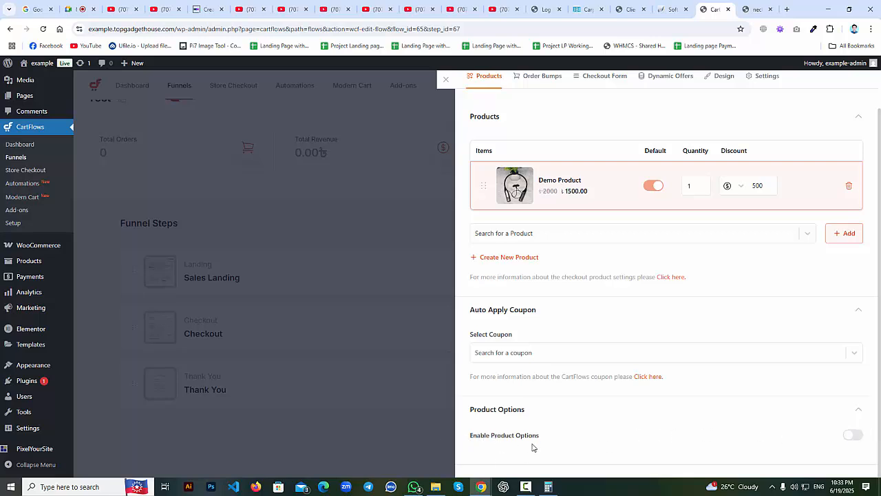
Switch on Enable Product Options for the Checkout step.
click(853, 435)
scroll(737, 424, down, 2)
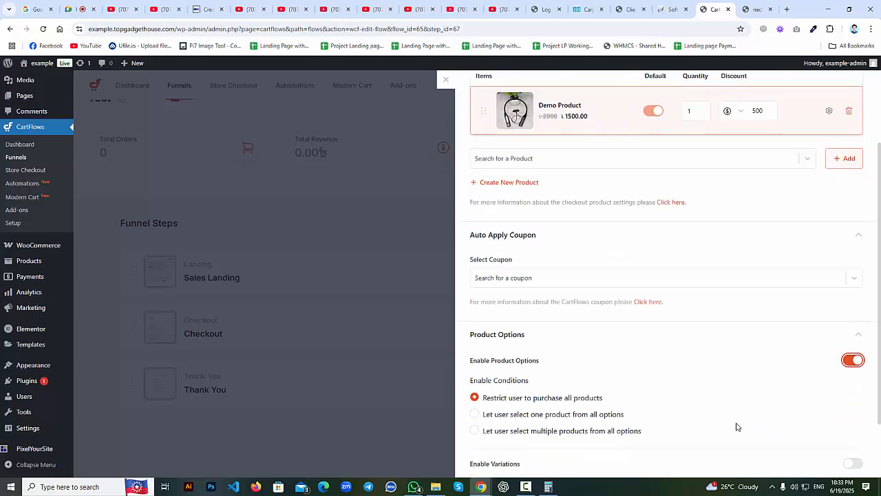
scroll(527, 365, up, 1)
scroll(481, 361, down, 1)
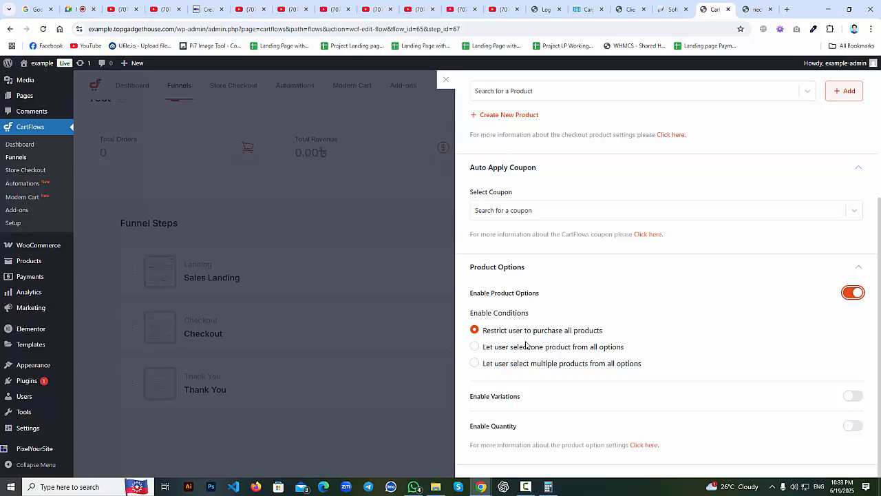
click(473, 331)
scroll(526, 330, up, 3)
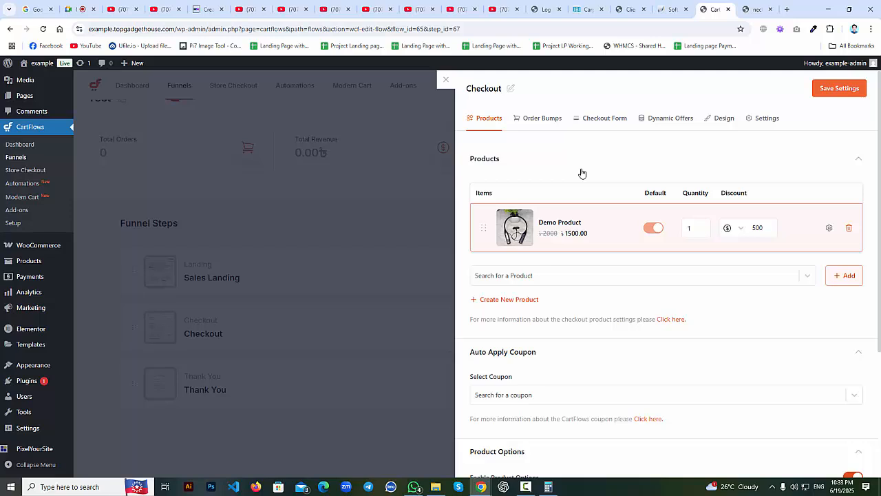
scroll(582, 173, down, 3)
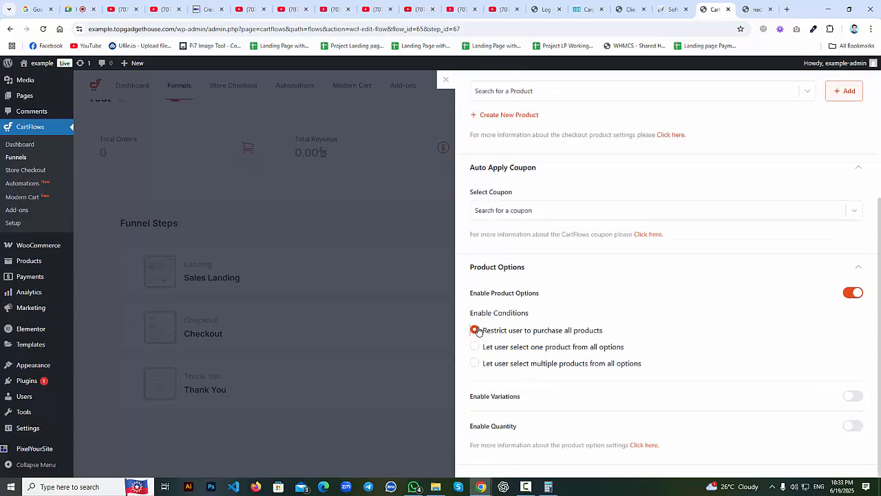
scroll(541, 228, up, 3)
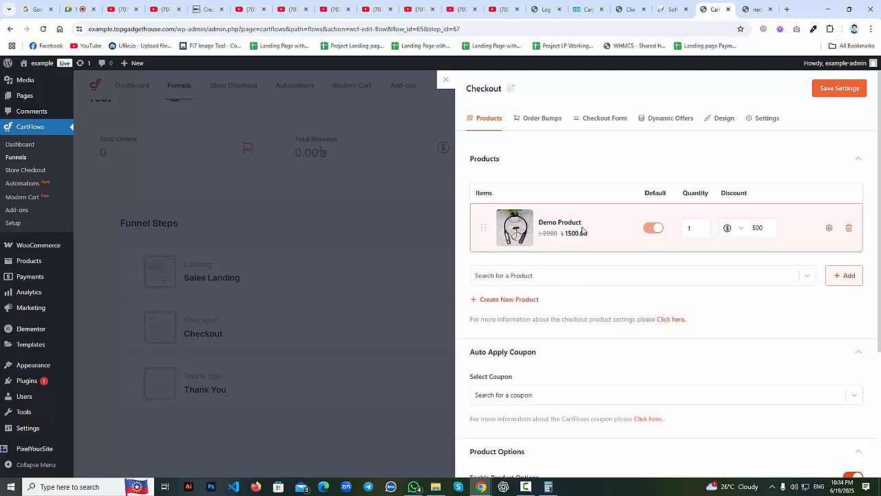
scroll(584, 235, down, 3)
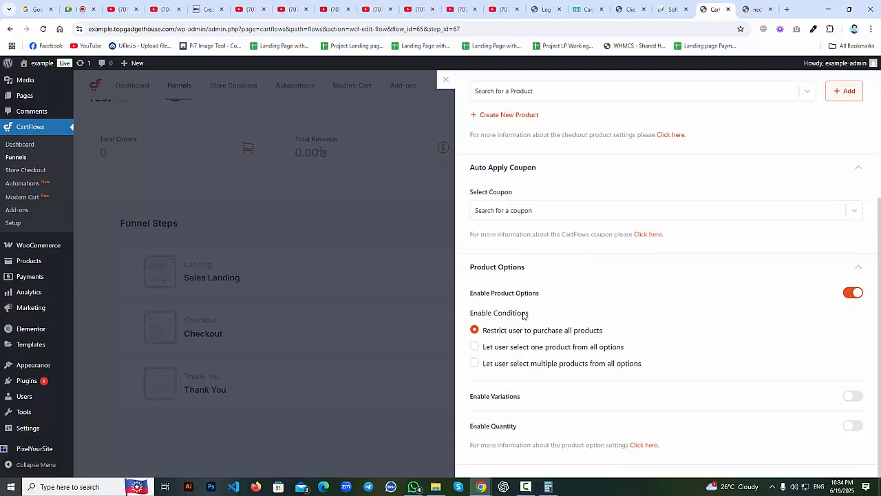
scroll(523, 275, up, 3)
scroll(519, 351, down, 3)
scroll(585, 292, up, 3)
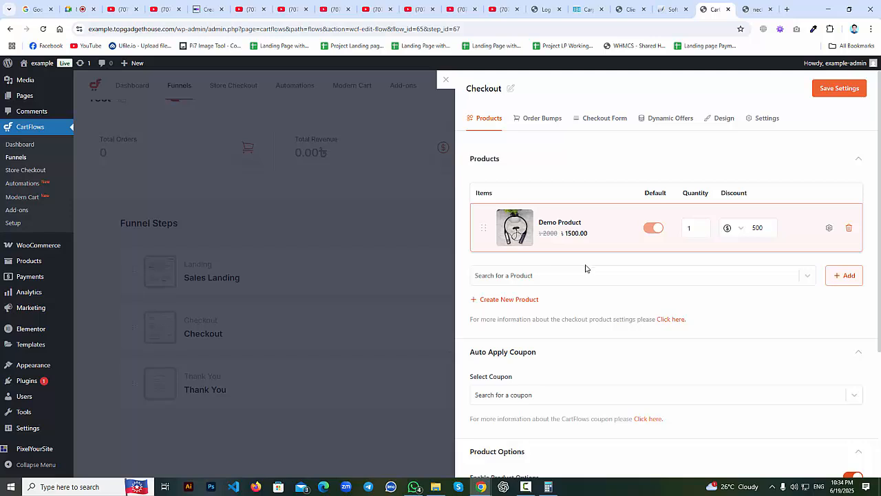
scroll(586, 268, down, 3)
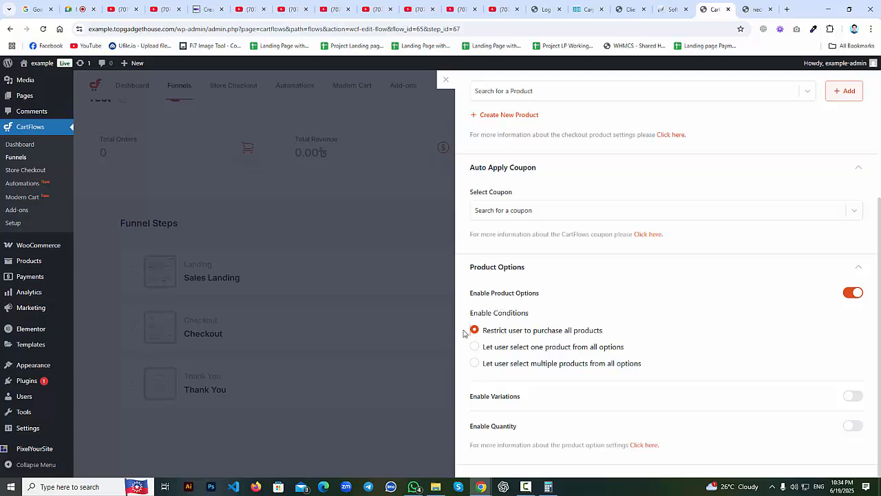
Compare the Enable Conditions options and settle on 'Let user select one product from all options'.
click(475, 348)
click(476, 332)
click(474, 349)
click(475, 363)
click(477, 327)
click(476, 348)
drag(625, 348, 473, 346)
click(647, 349)
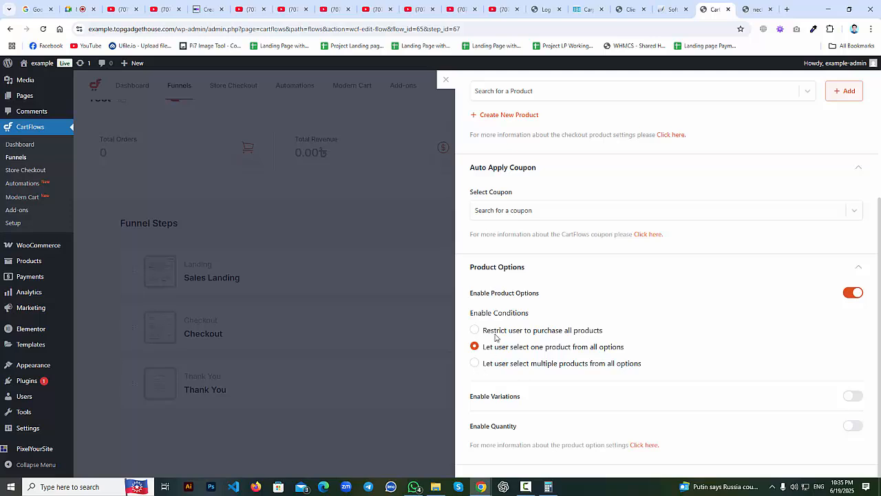
scroll(590, 314, up, 3)
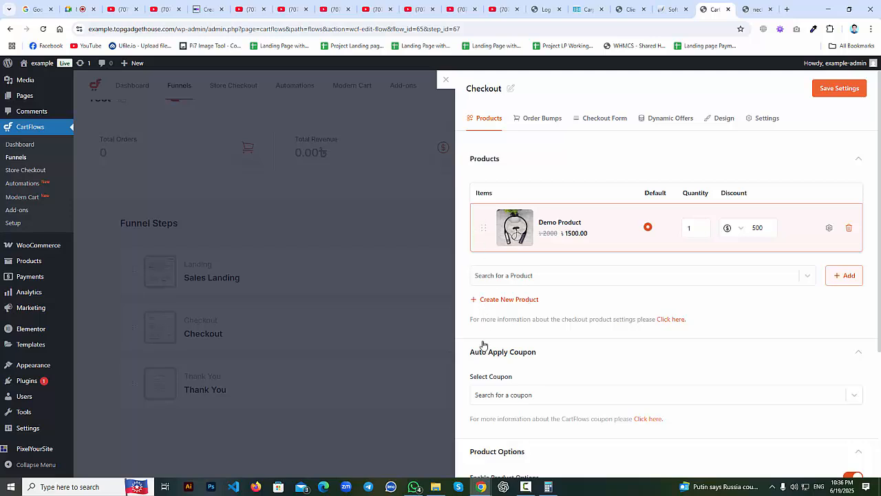
Switch Enable Conditions to 'select multiple products', then to 'Restrict user to purchase all products'.
scroll(483, 344, down, 3)
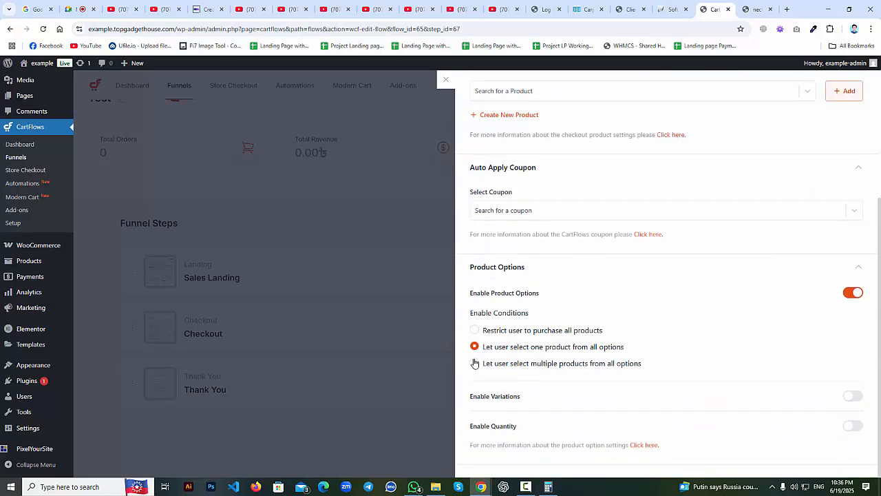
click(474, 363)
scroll(491, 374, up, 3)
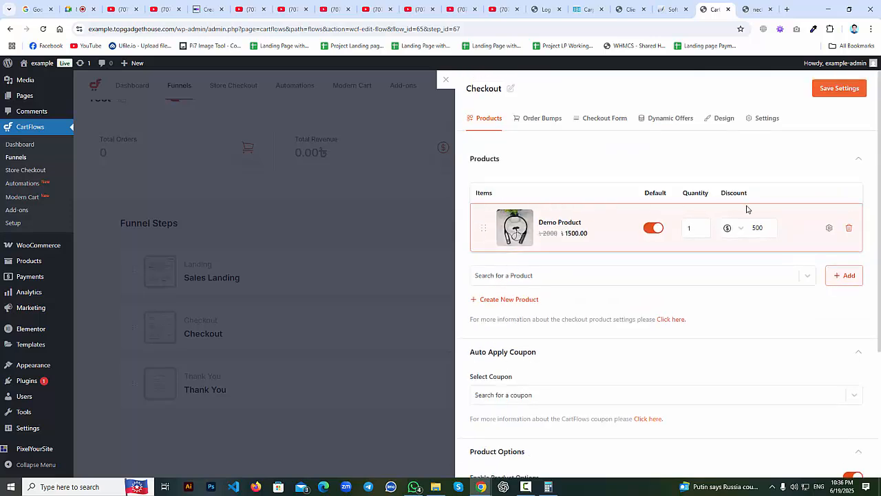
scroll(669, 320, down, 3)
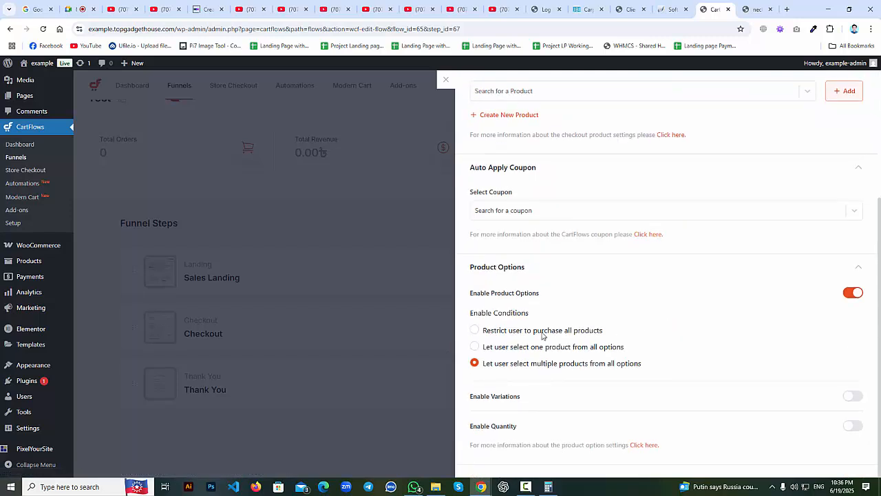
click(479, 332)
scroll(475, 430, up, 3)
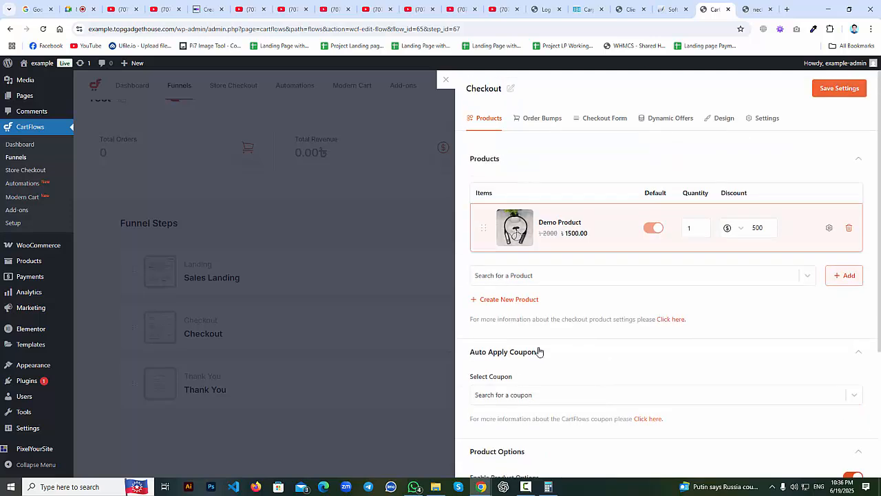
scroll(718, 383, down, 3)
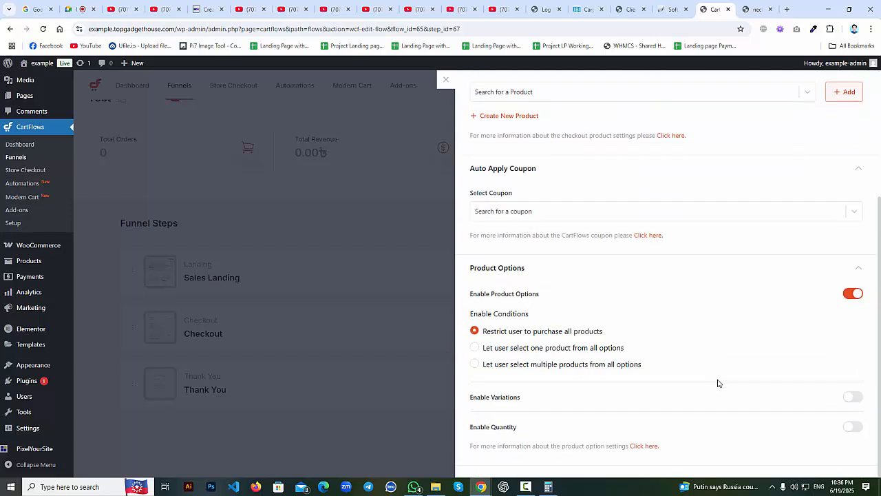
scroll(854, 432, up, 3)
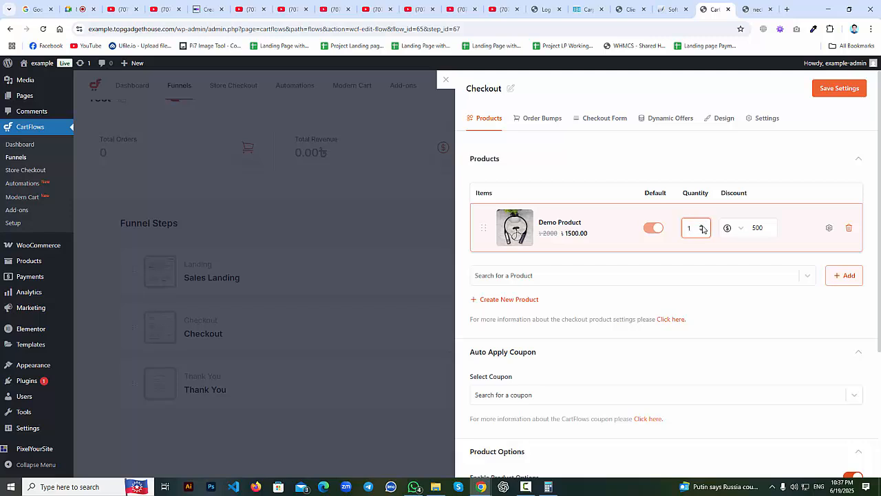
scroll(647, 358, down, 3)
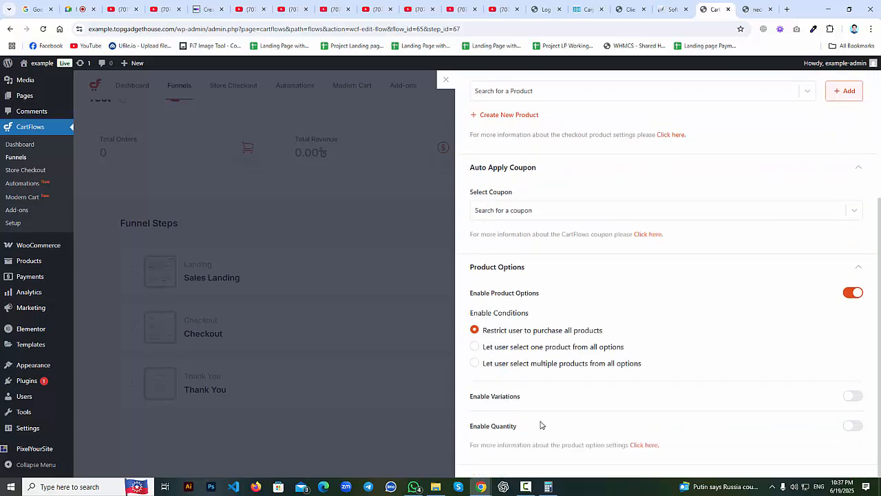
click(852, 426)
scroll(693, 434, up, 2)
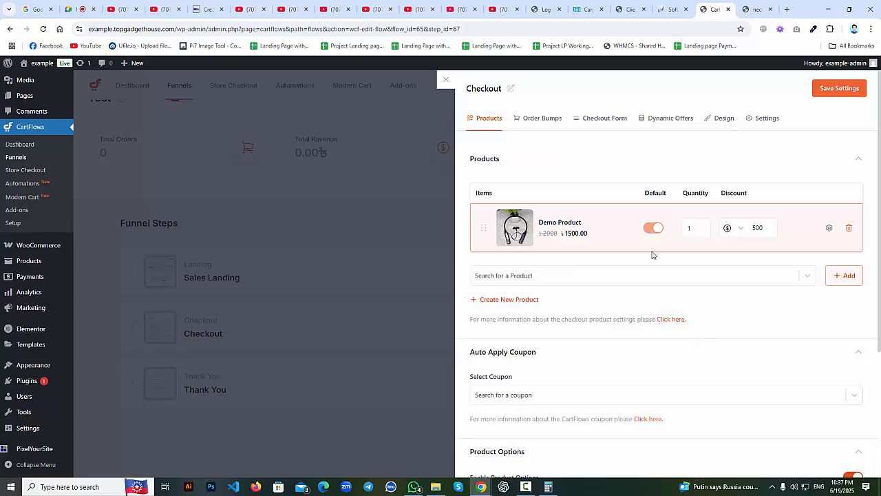
scroll(654, 265, down, 3)
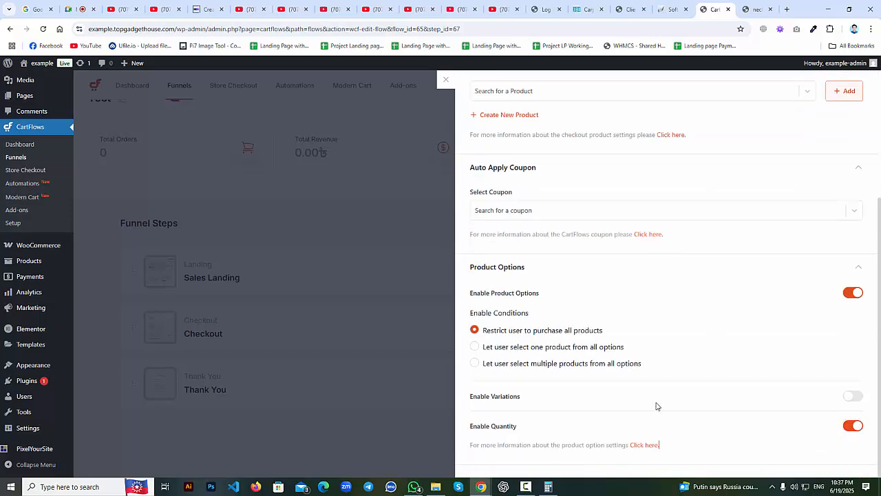
scroll(688, 399, up, 3)
click(842, 89)
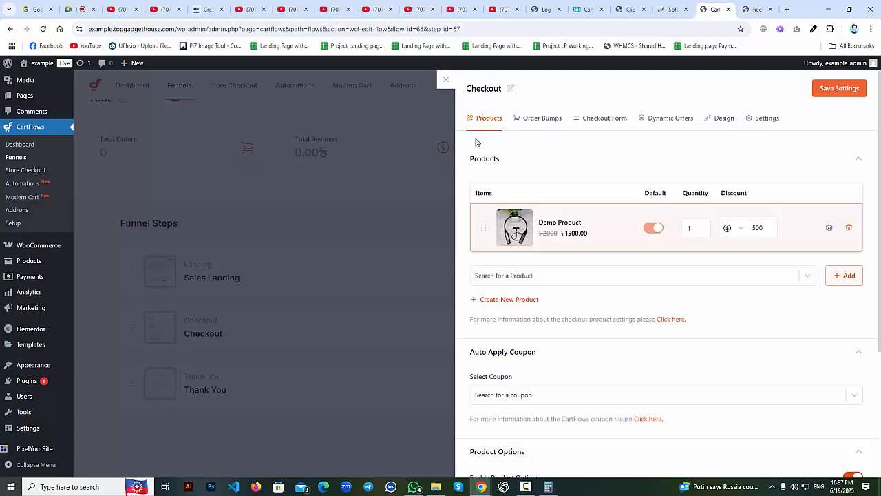
scroll(481, 132, down, 1)
scroll(480, 132, down, 5)
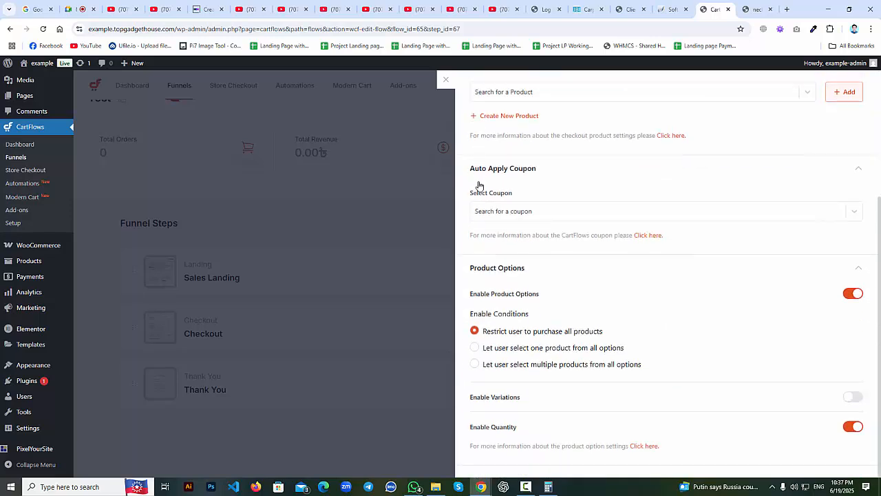
scroll(537, 413, up, 5)
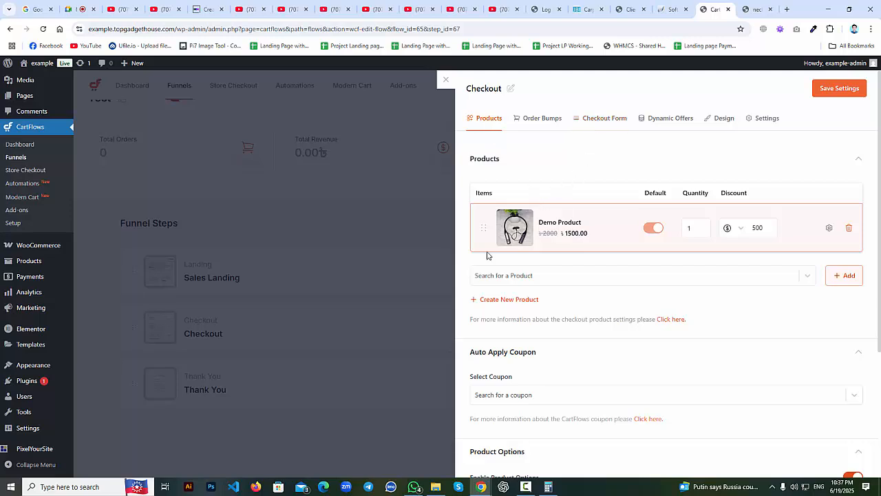
scroll(486, 255, down, 1)
scroll(487, 255, down, 1)
click(516, 234)
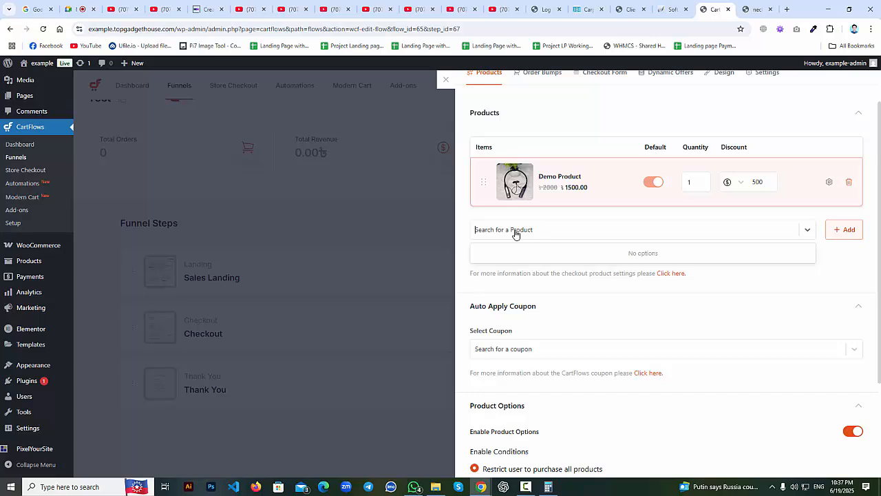
scroll(530, 228, down, 1)
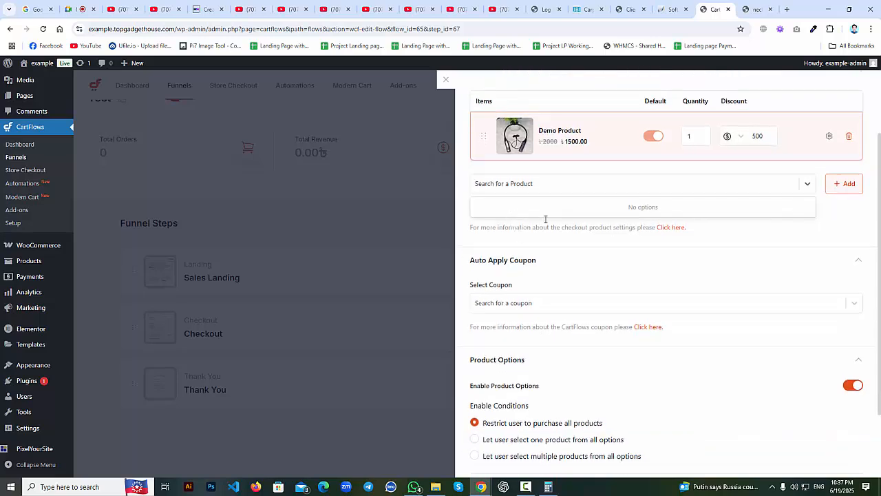
click(739, 143)
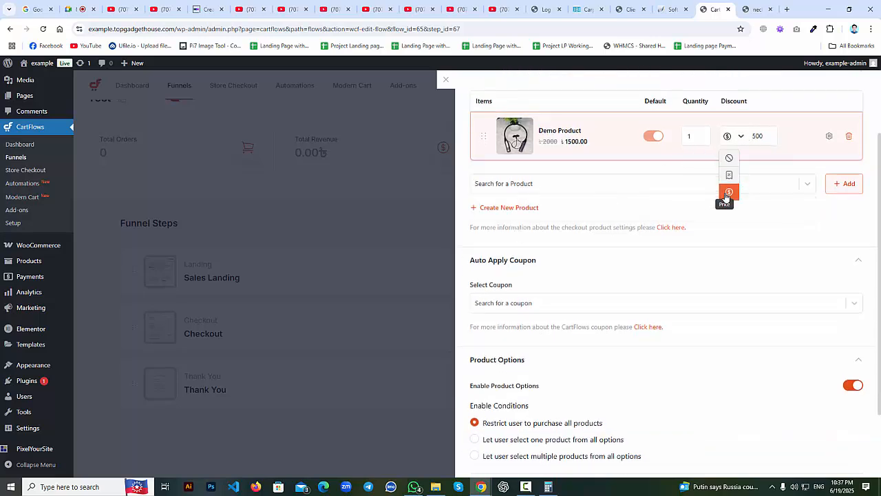
click(727, 192)
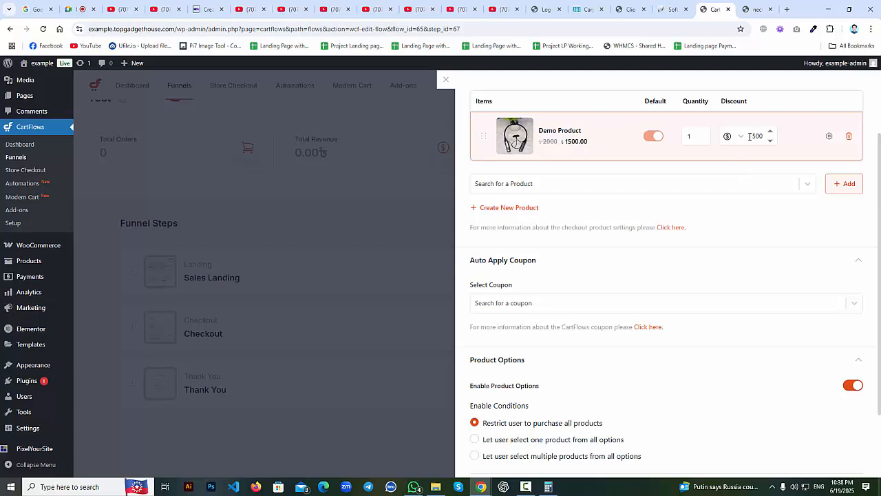
scroll(737, 166, down, 2)
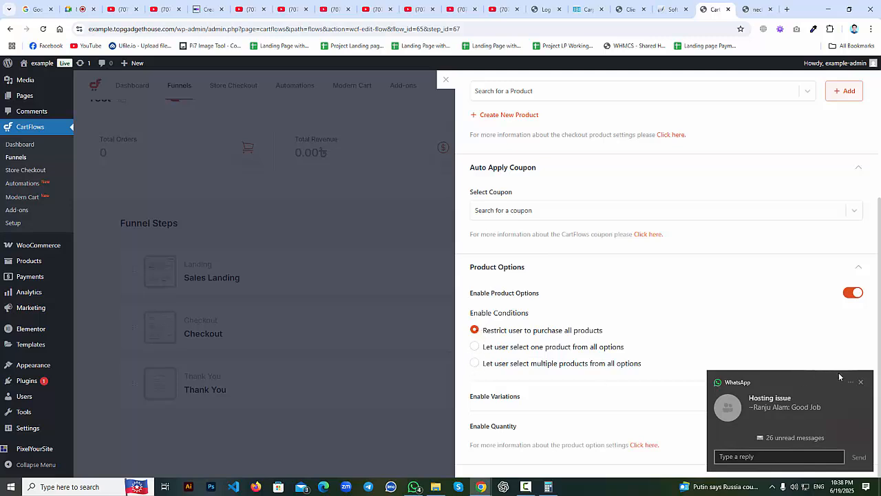
click(861, 382)
click(682, 461)
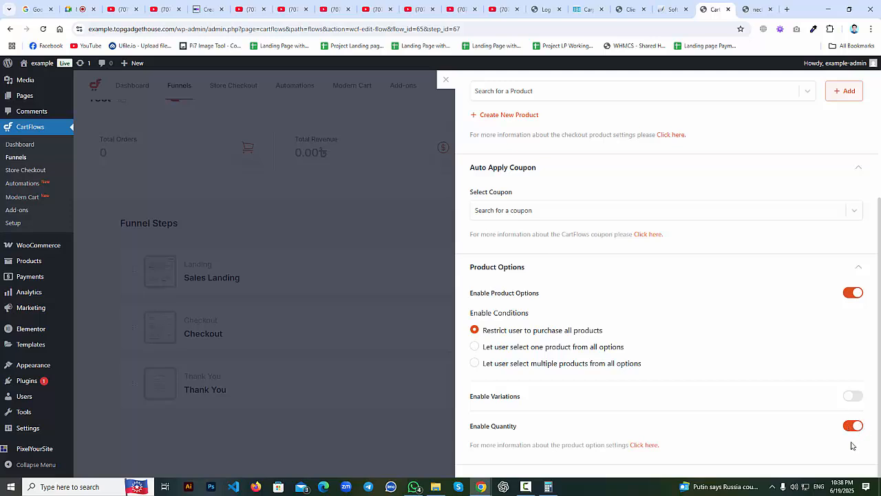
scroll(837, 452, up, 3)
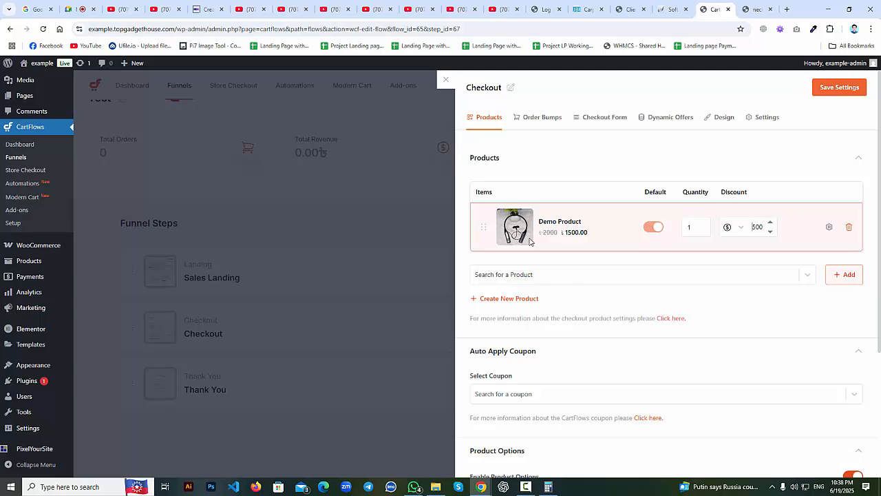
scroll(530, 275, down, 3)
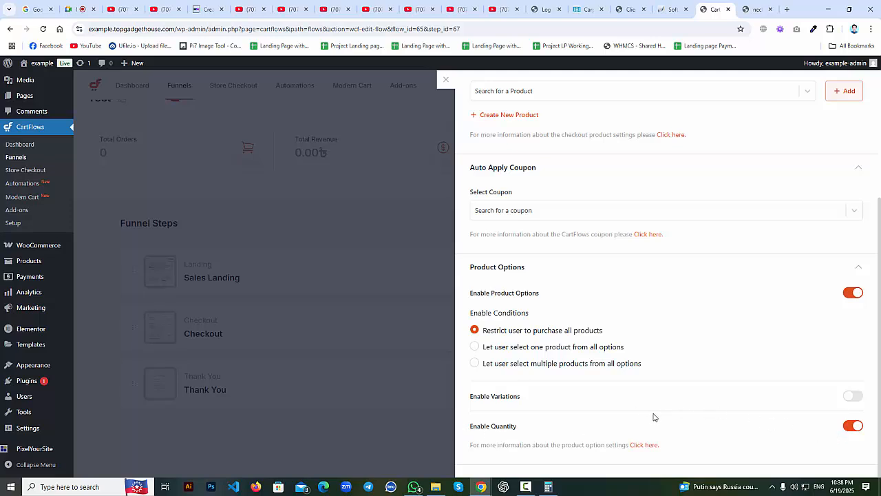
scroll(654, 413, up, 3)
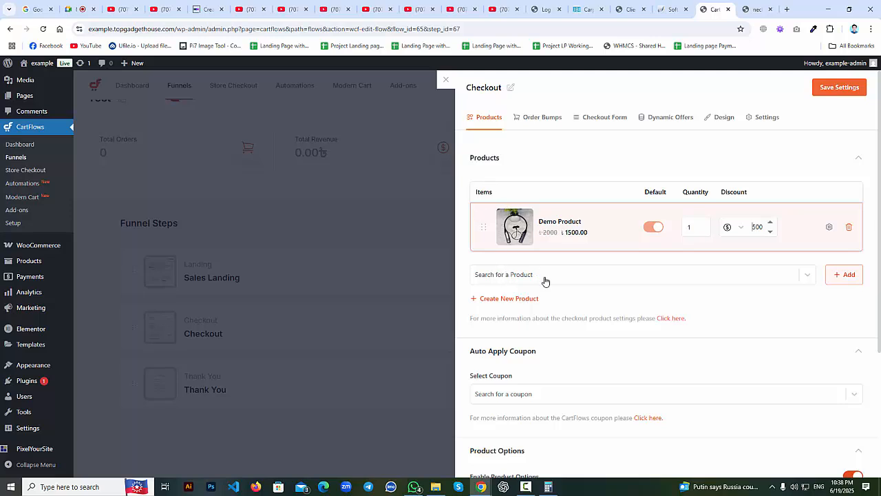
scroll(545, 281, down, 3)
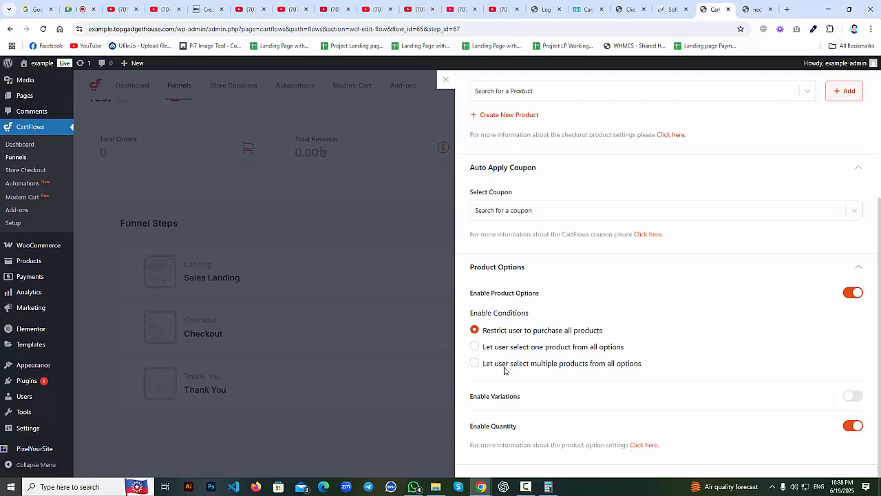
scroll(506, 368, up, 3)
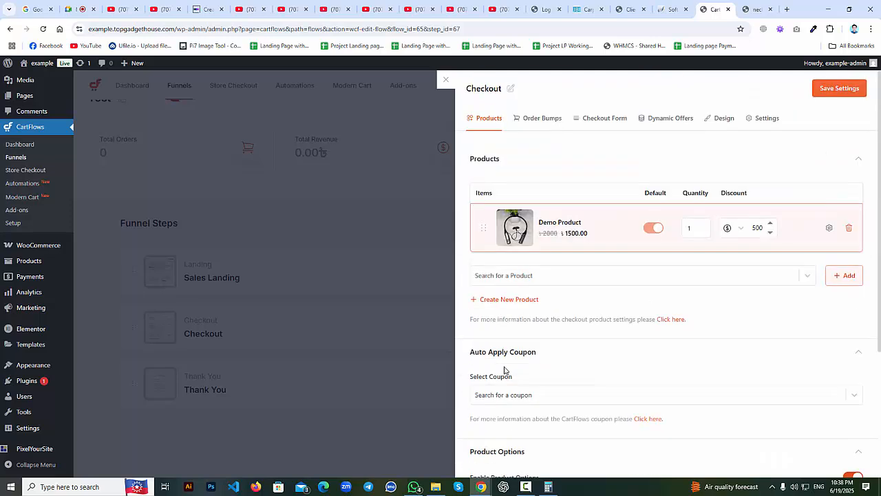
Save the products, then disable coupon, additional field, ship-to-different-address and Google autocomplete, and save.
click(835, 89)
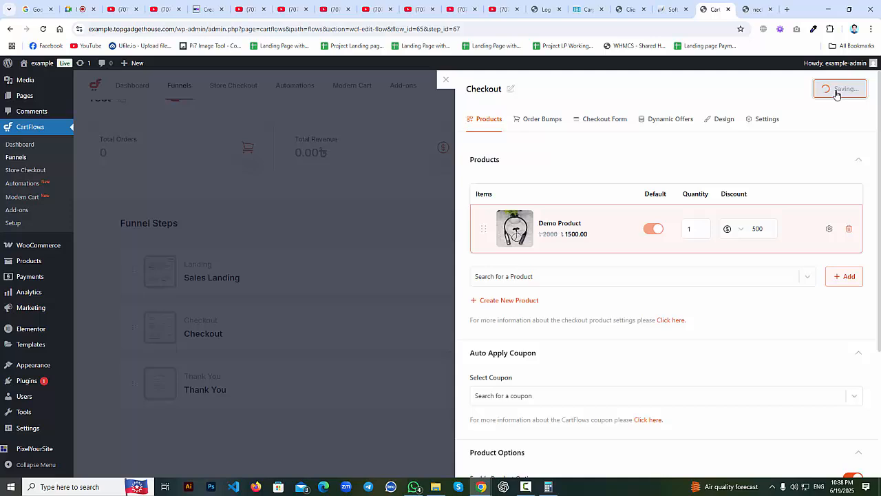
click(603, 123)
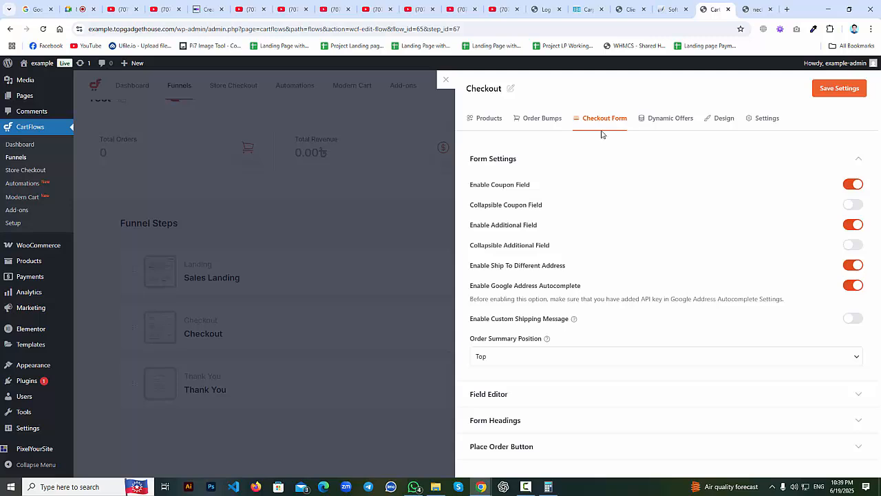
click(853, 184)
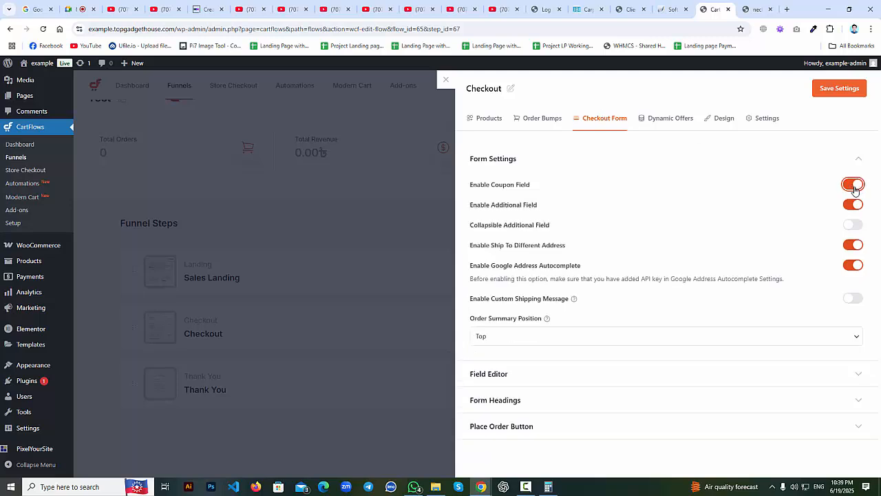
click(854, 204)
click(852, 224)
click(853, 246)
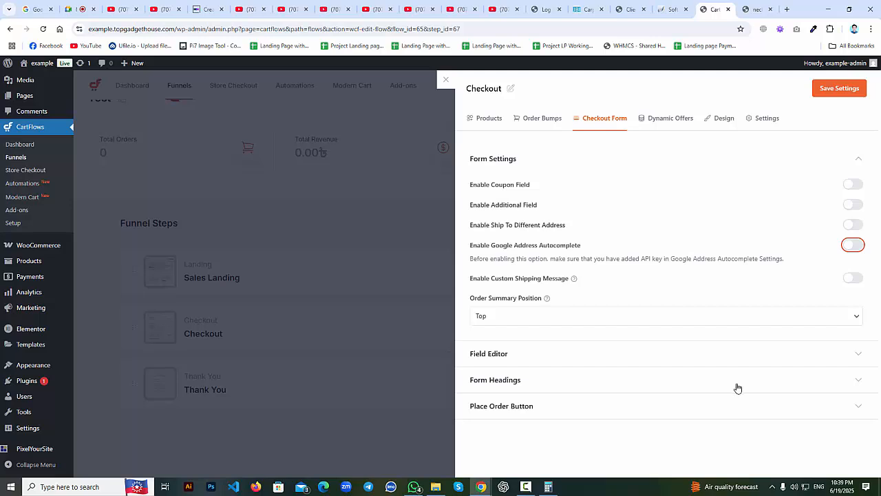
click(836, 89)
Turn on the Custom Field Editor under Field Editor.
click(712, 351)
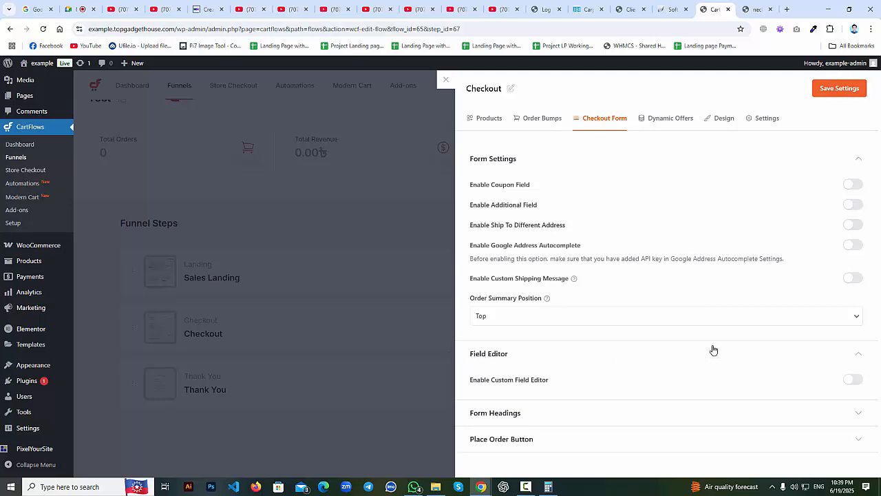
click(852, 380)
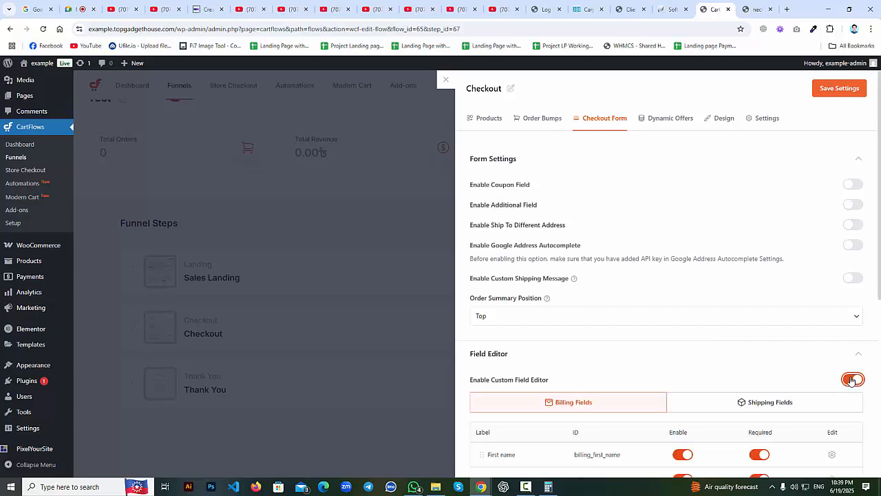
scroll(782, 338, down, 3)
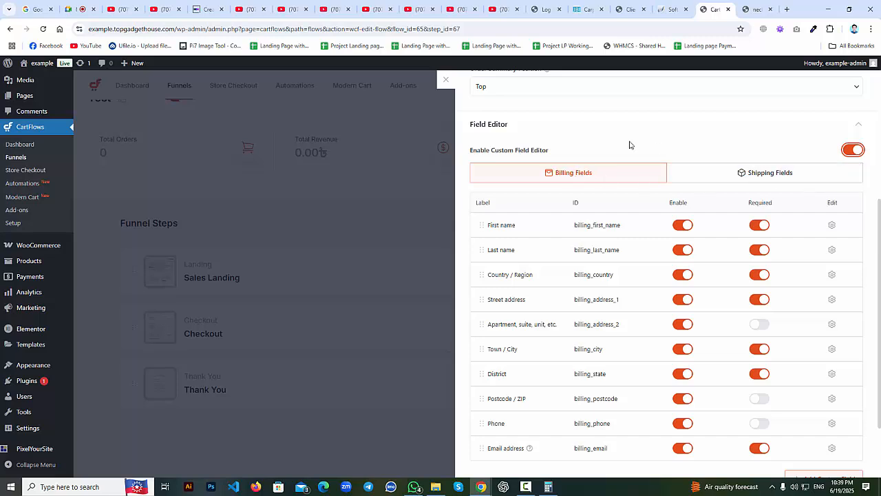
Disable all eight shipping fields, from First name through Postcode / ZIP.
click(771, 175)
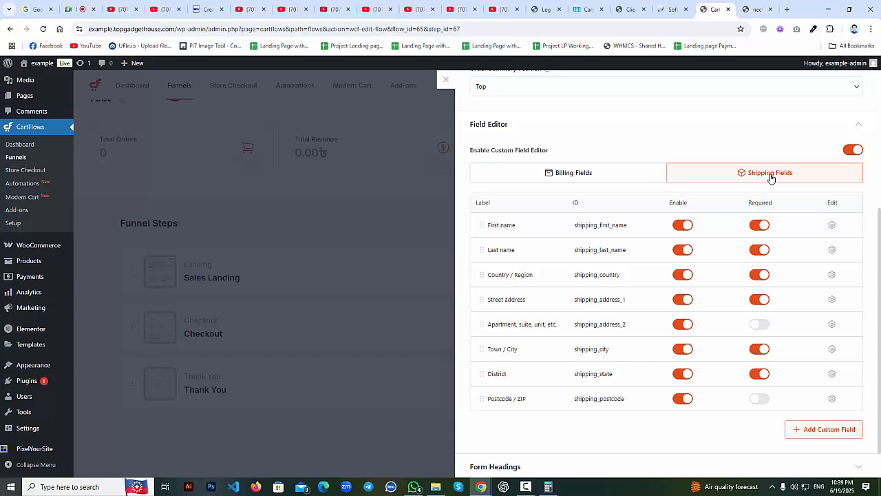
click(682, 225)
click(682, 251)
click(683, 275)
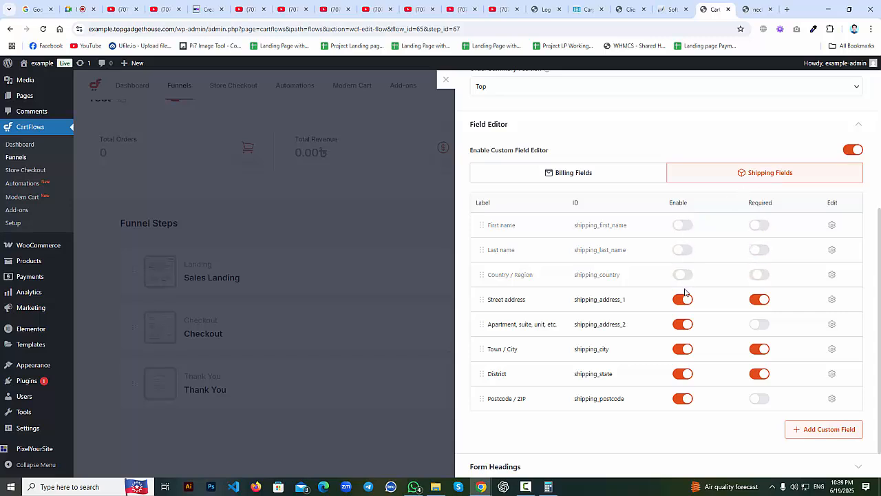
click(682, 300)
click(682, 324)
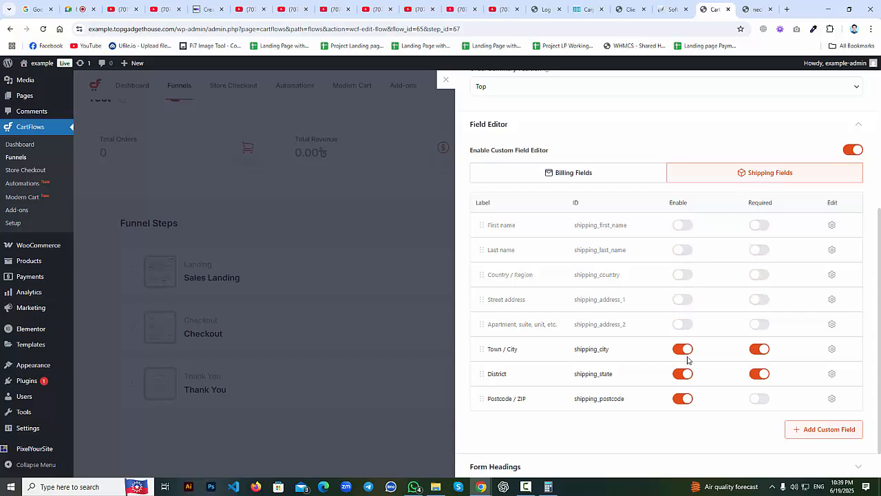
click(684, 350)
click(684, 373)
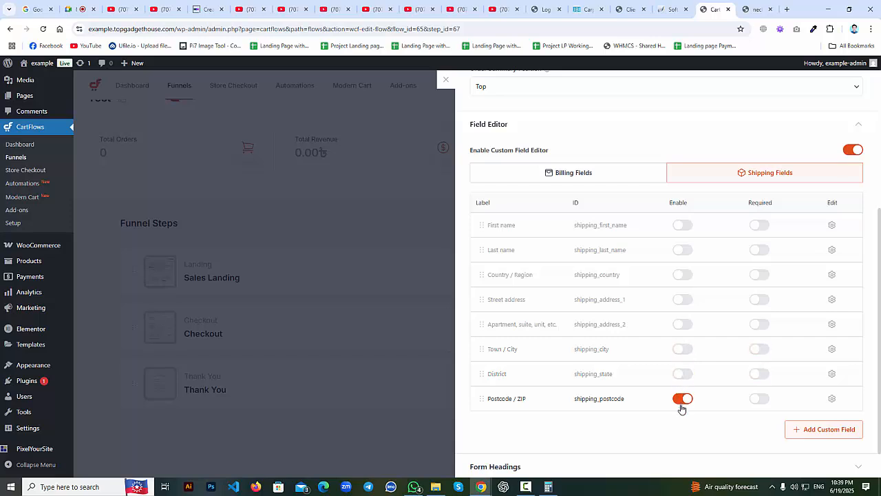
click(683, 399)
Save the trimmed checkout field settings.
scroll(723, 276, up, 4)
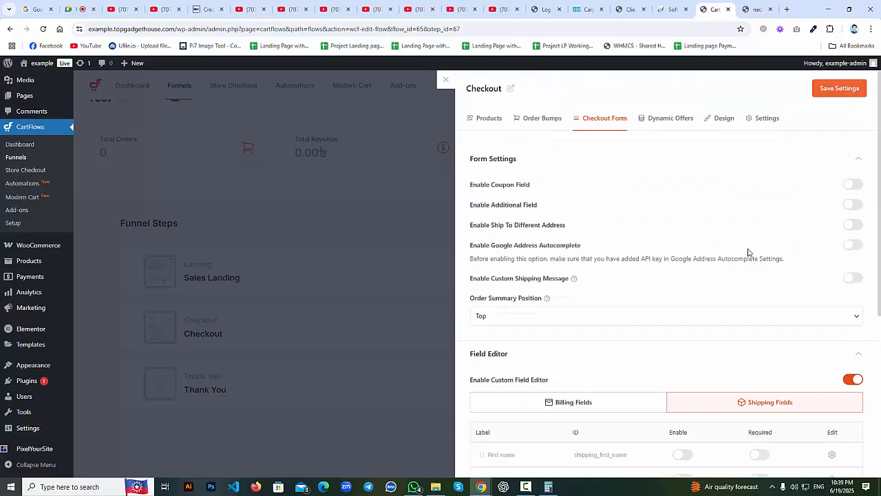
click(839, 90)
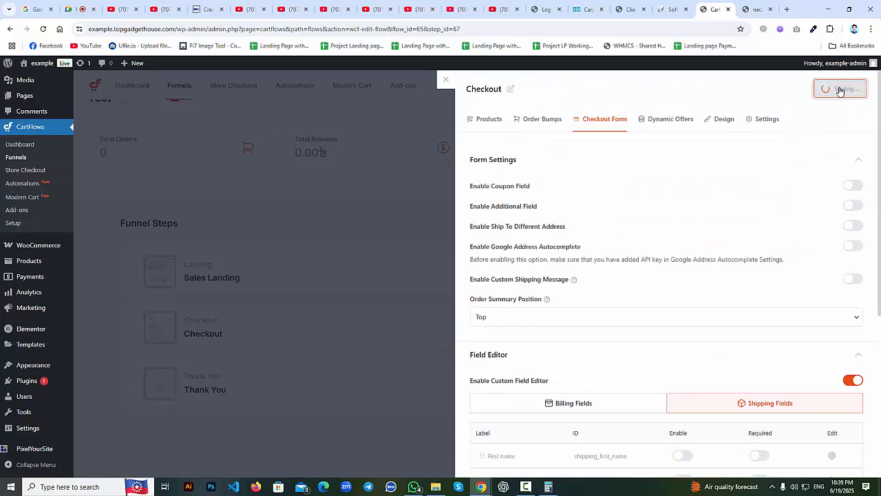
scroll(840, 114, down, 3)
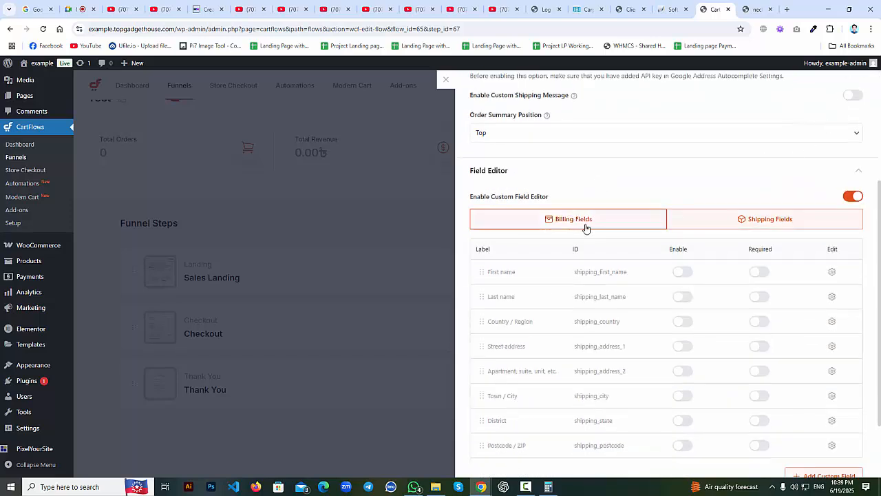
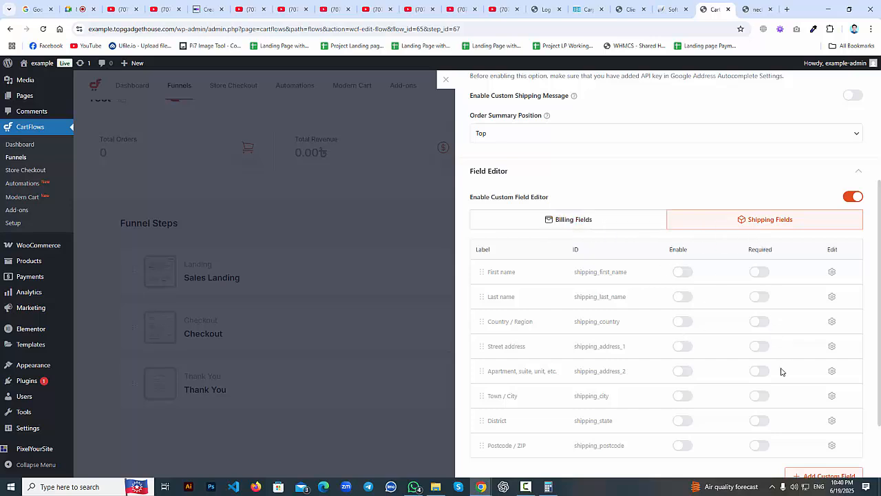
Under Billing Fields, disable Last name, Apartment, Town / City, District, Postcode / ZIP and Email address.
scroll(695, 300, up, 3)
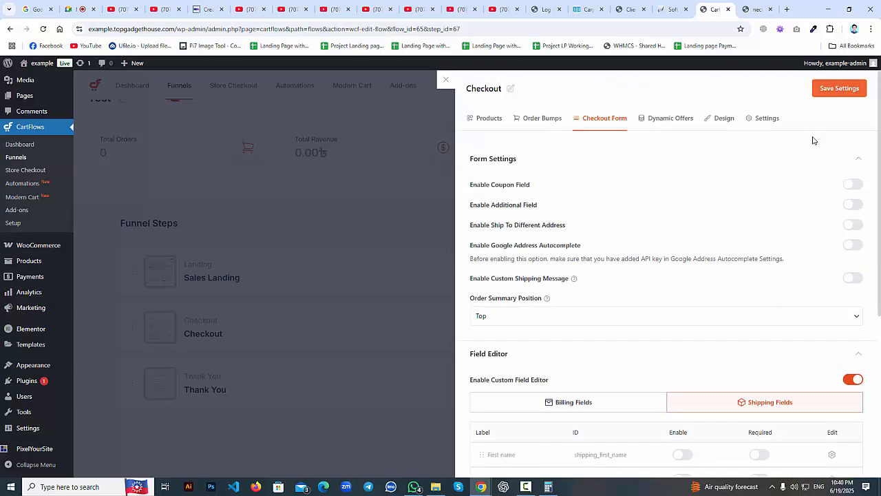
scroll(798, 305, down, 4)
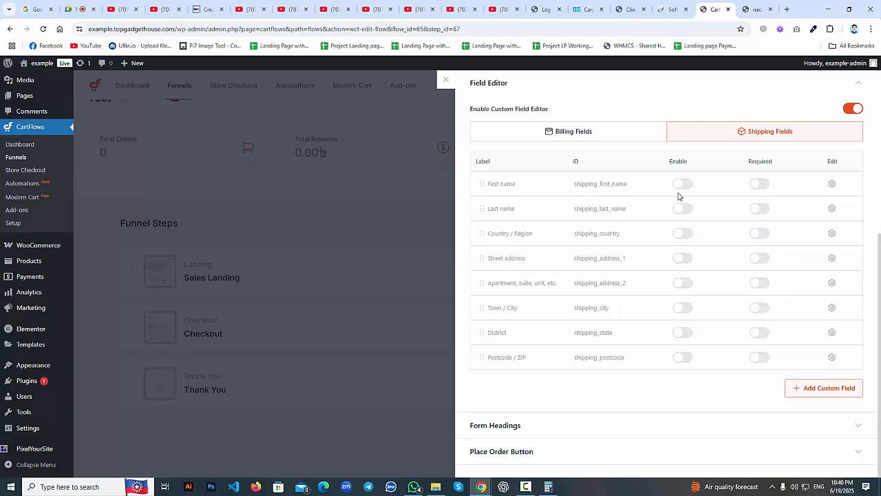
click(551, 133)
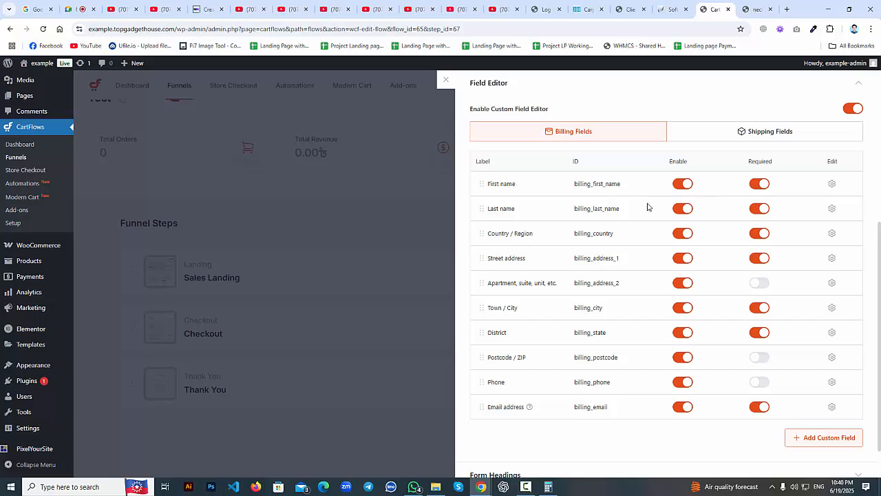
click(689, 210)
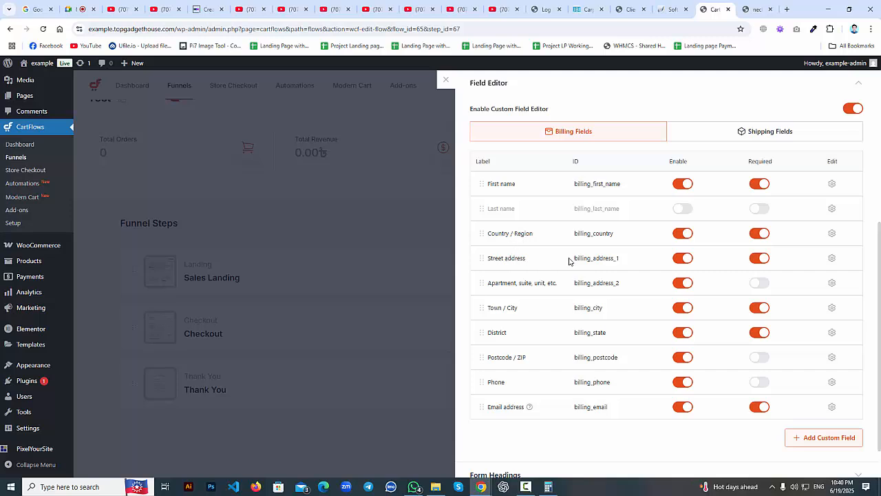
click(683, 283)
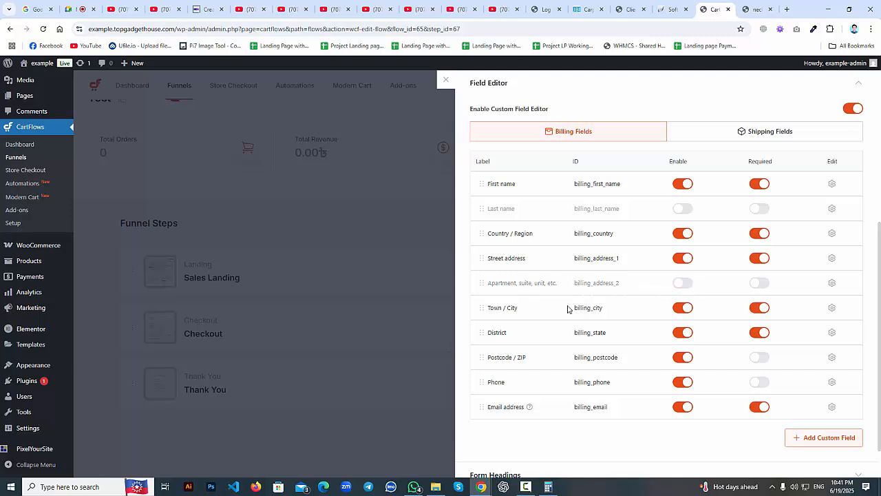
click(683, 307)
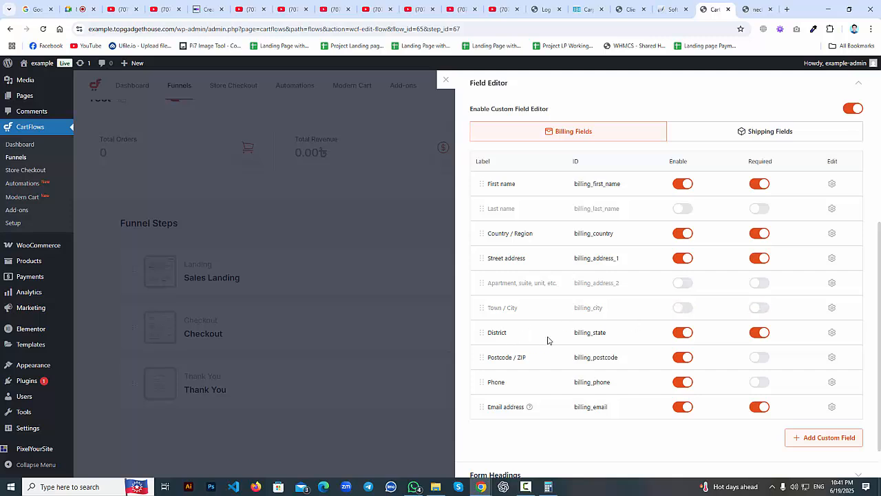
click(687, 336)
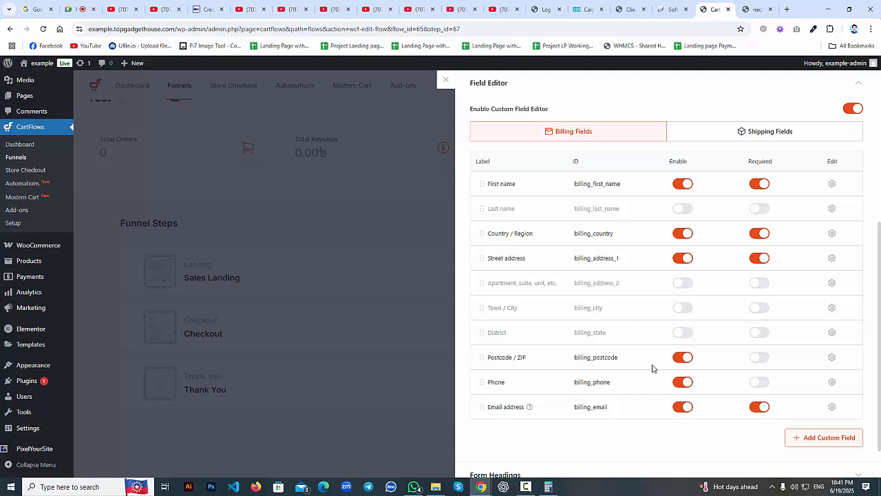
click(684, 357)
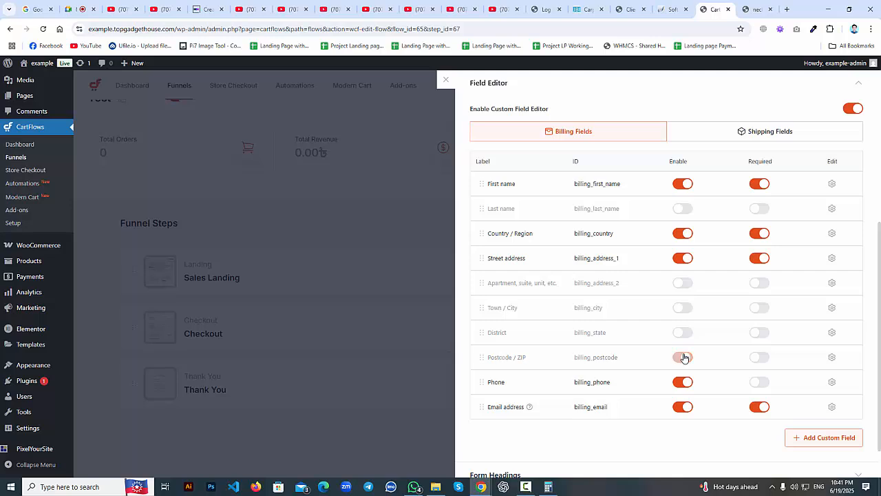
click(680, 406)
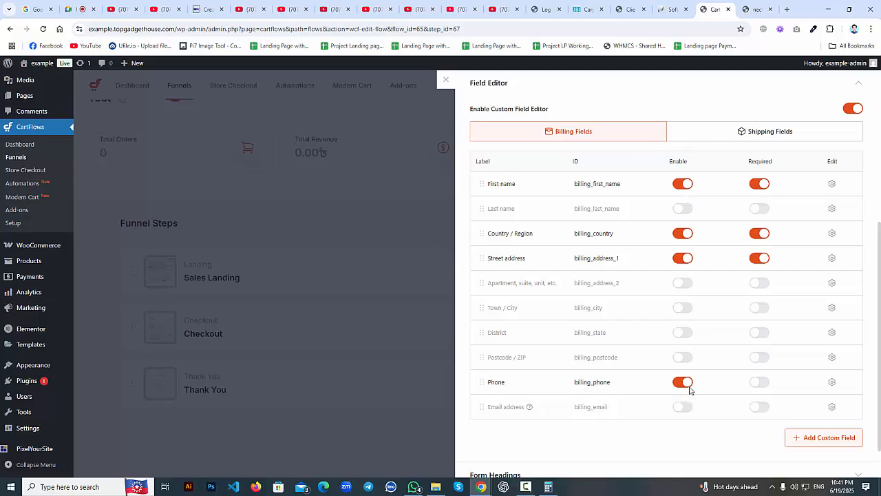
Save the trimmed billing field settings.
scroll(623, 165, up, 4)
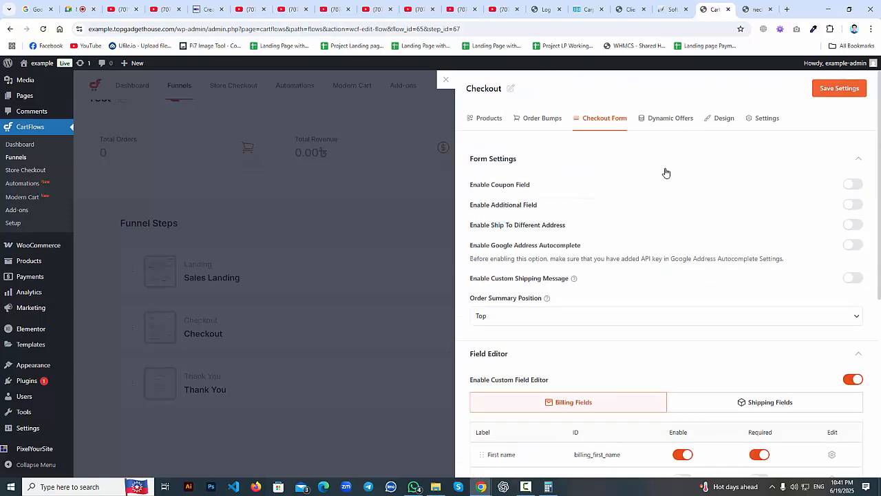
click(832, 91)
scroll(830, 97, down, 4)
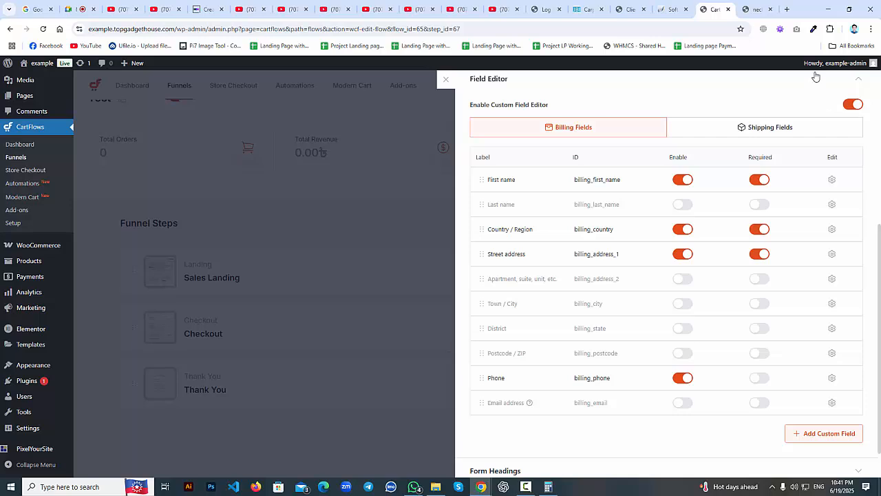
Compare the live checkout page's billing form with the field editor's list.
click(754, 9)
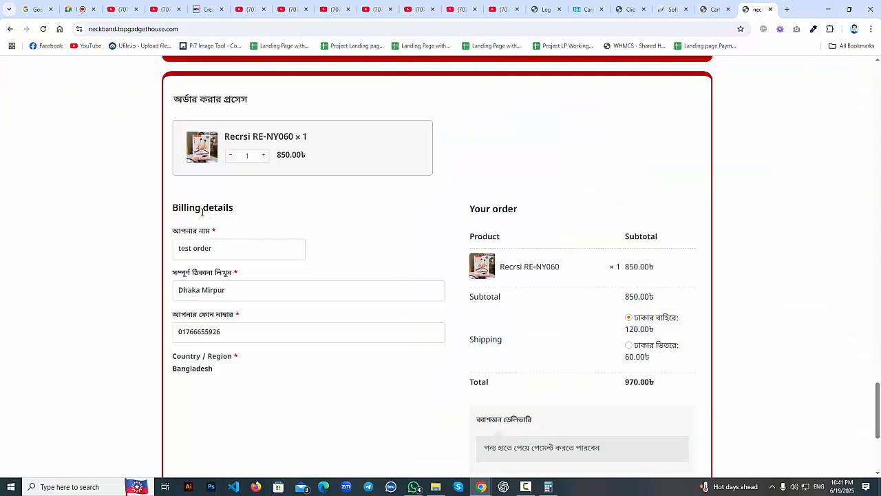
drag(181, 232, 274, 216)
click(713, 9)
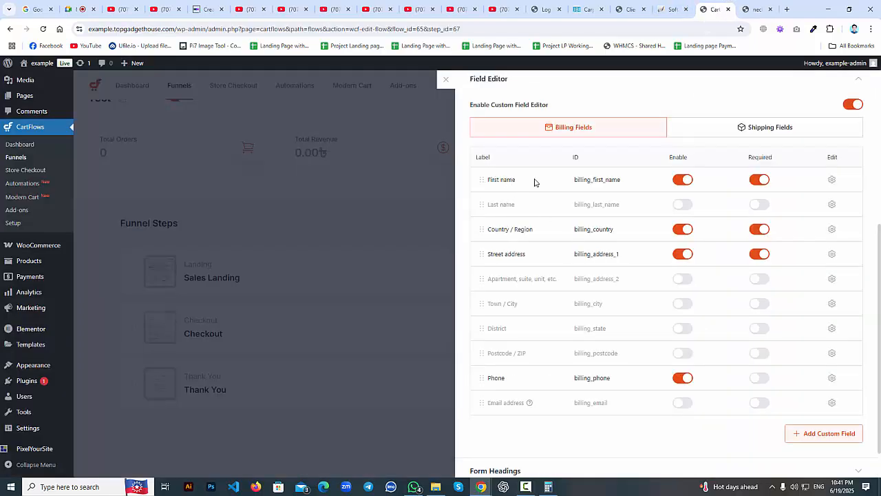
click(752, 7)
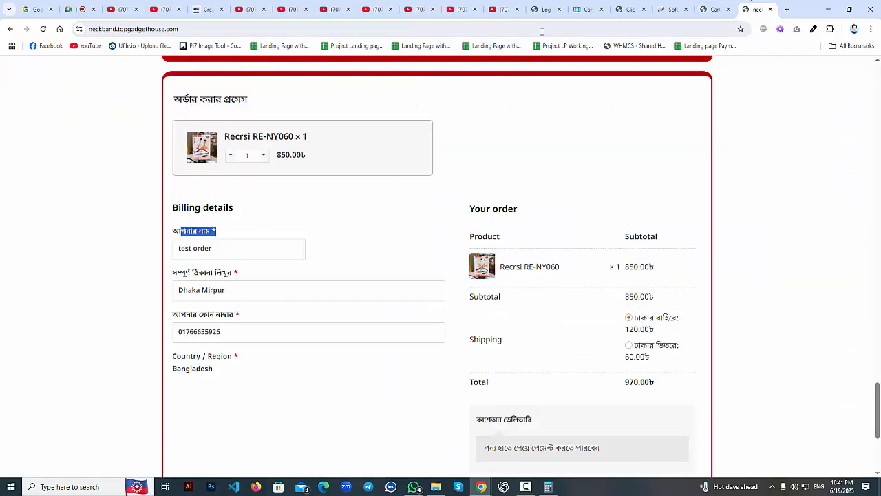
click(715, 9)
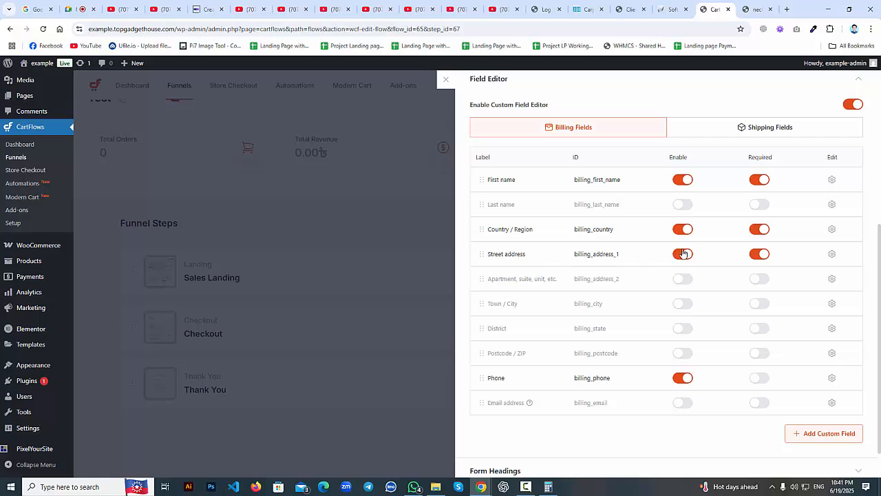
click(757, 9)
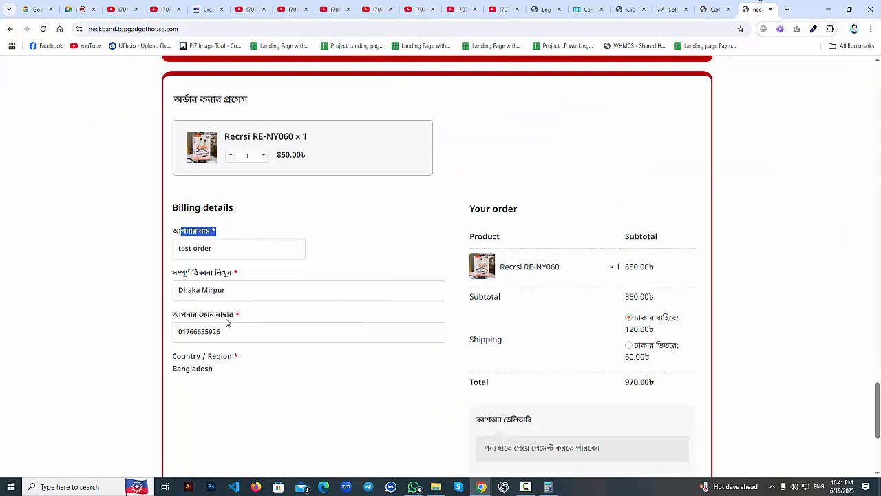
click(713, 9)
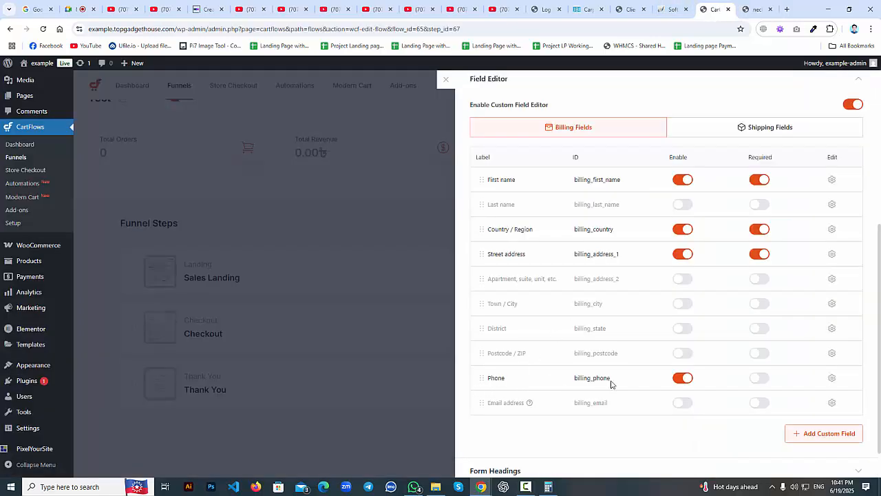
click(757, 9)
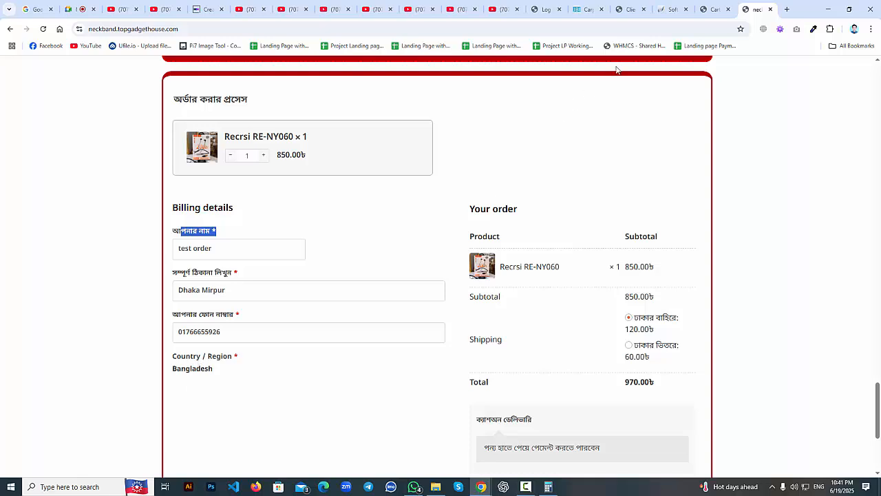
click(721, 5)
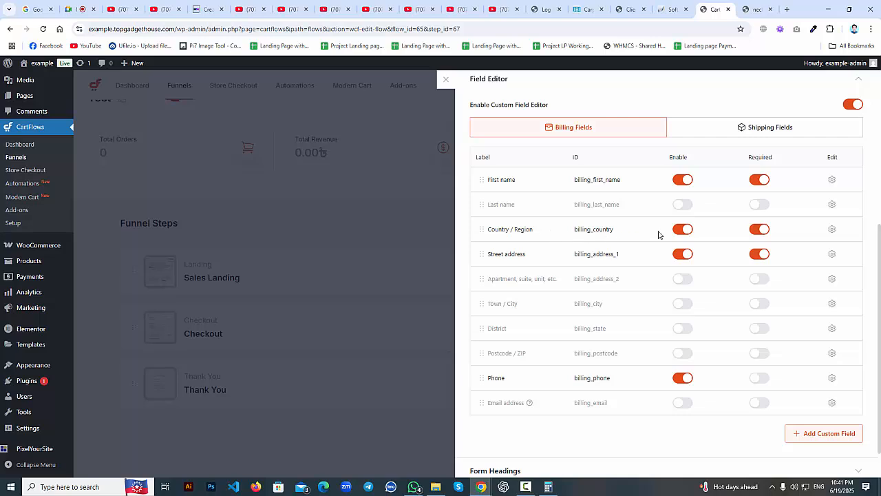
Drag Country / Region below Phone and check the live checkout form.
drag(482, 236, 482, 383)
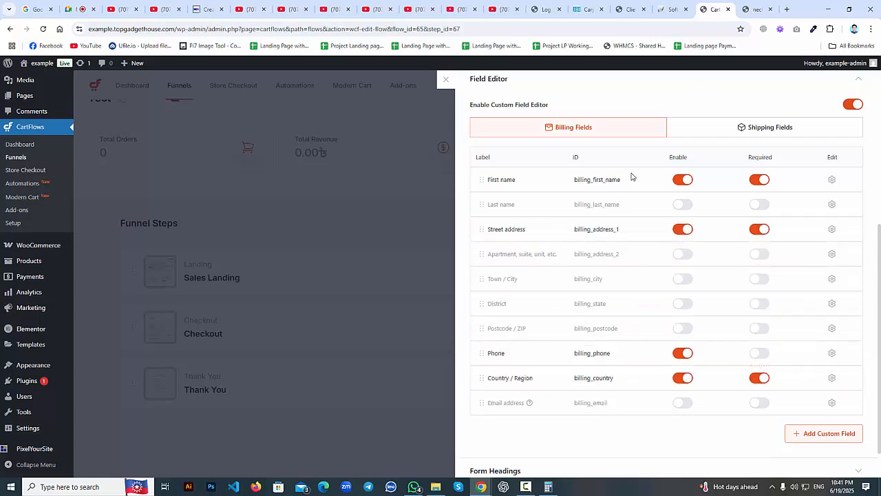
click(756, 9)
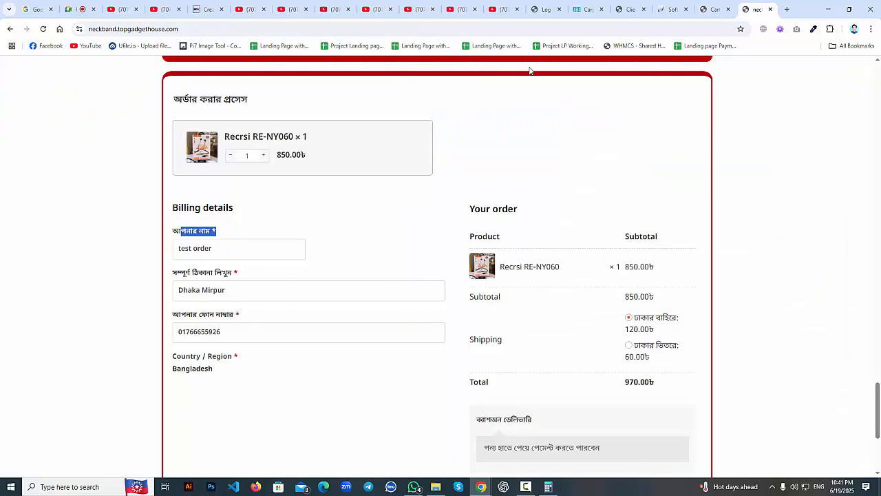
click(715, 9)
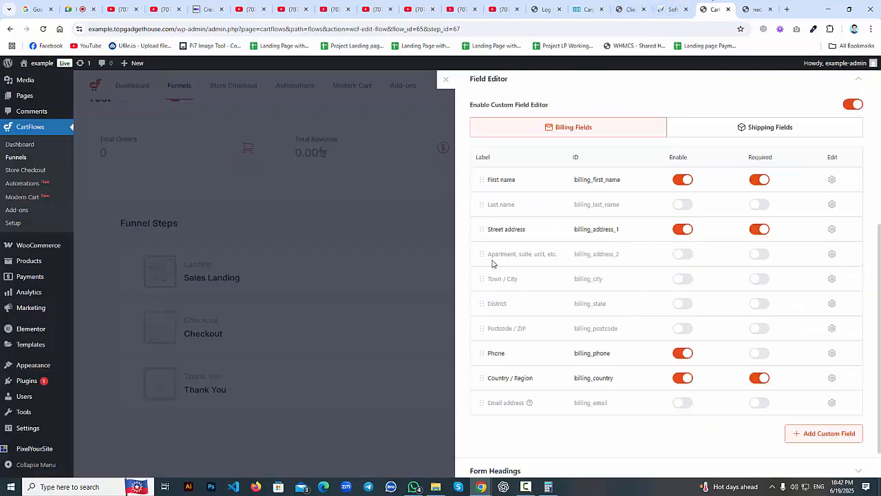
click(758, 9)
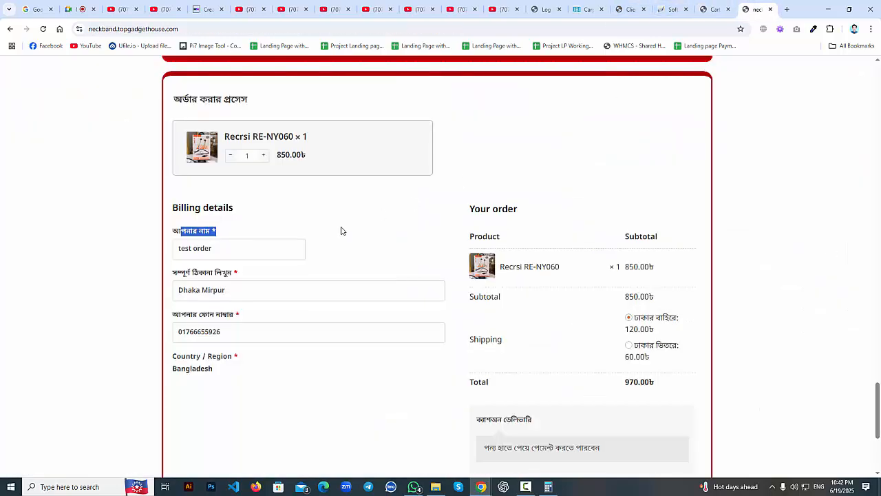
click(224, 250)
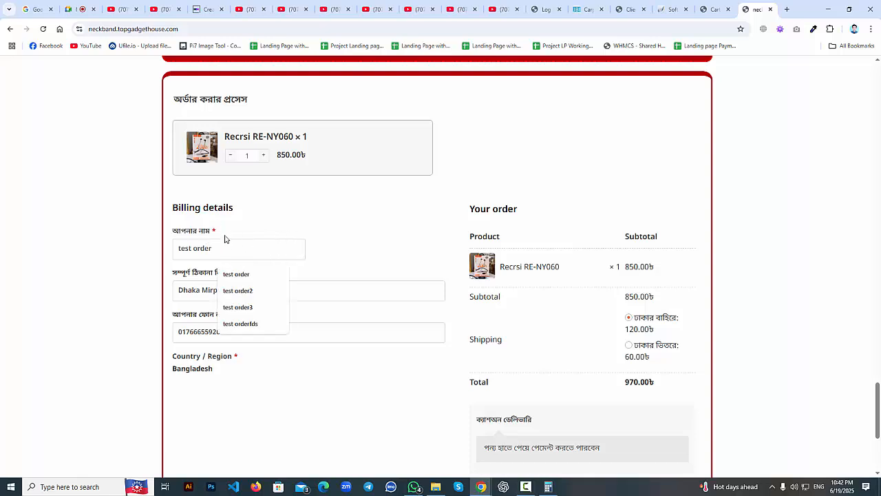
click(321, 256)
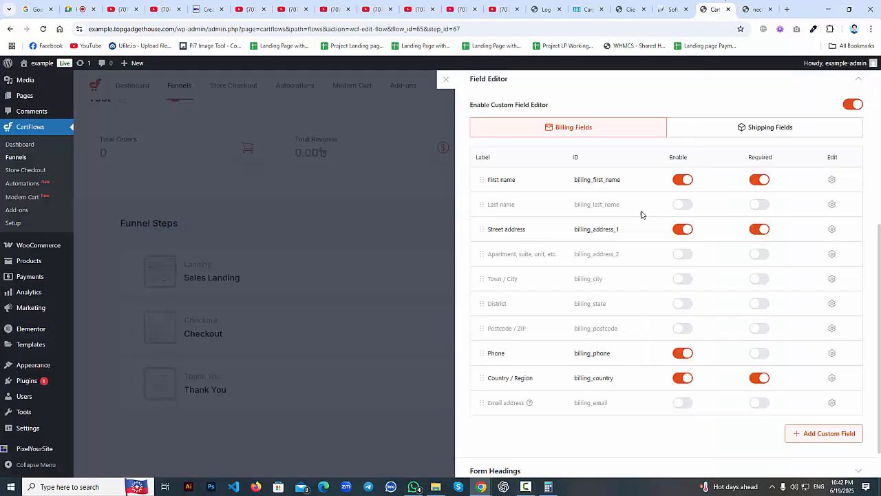
click(713, 9)
Set the First name billing field's width to 100%.
click(832, 179)
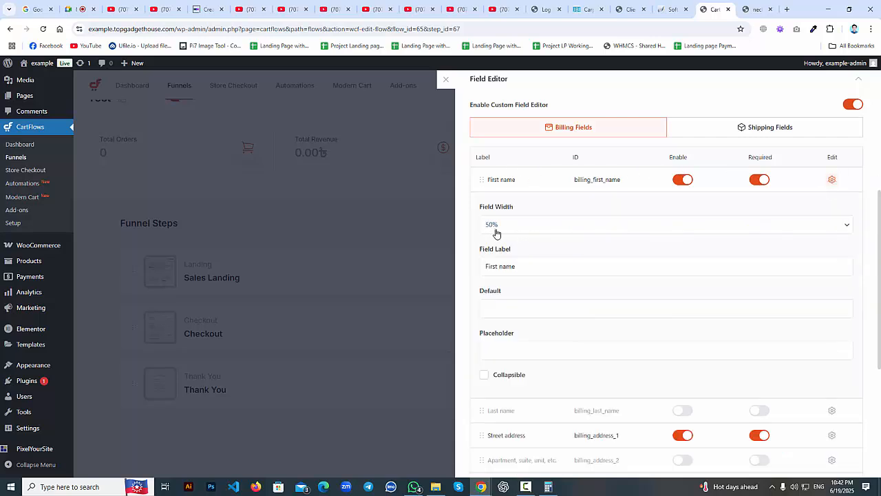
click(751, 9)
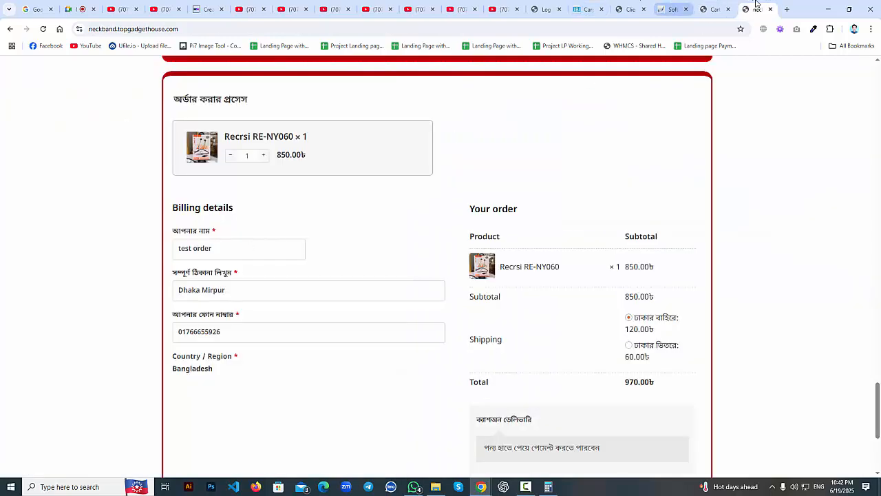
click(713, 9)
click(503, 228)
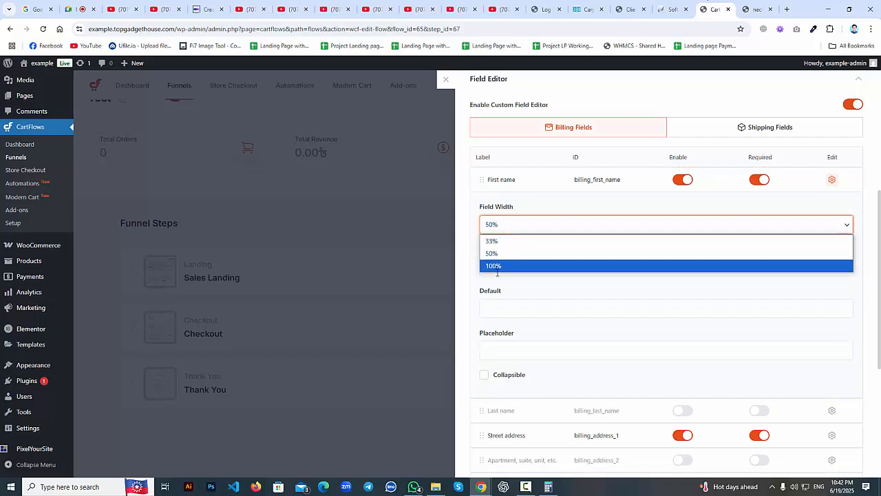
click(500, 267)
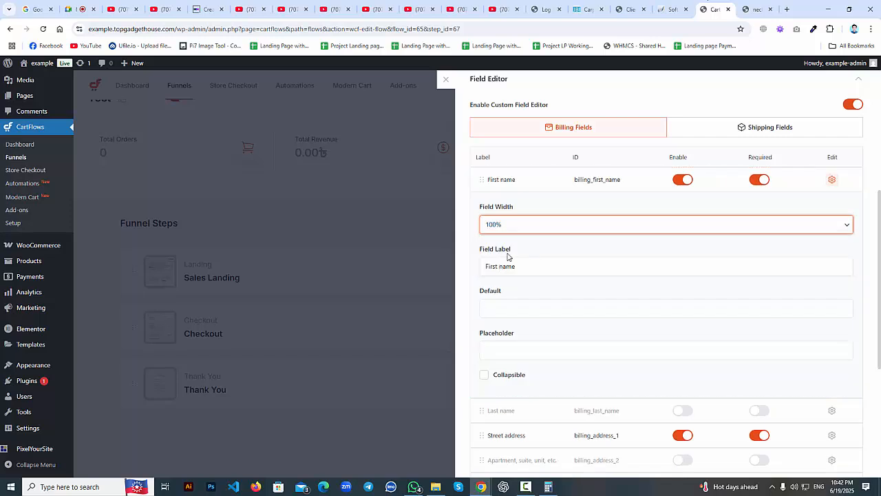
Relabel First name as 'আপনার নাম' to match the live checkout label.
click(755, 9)
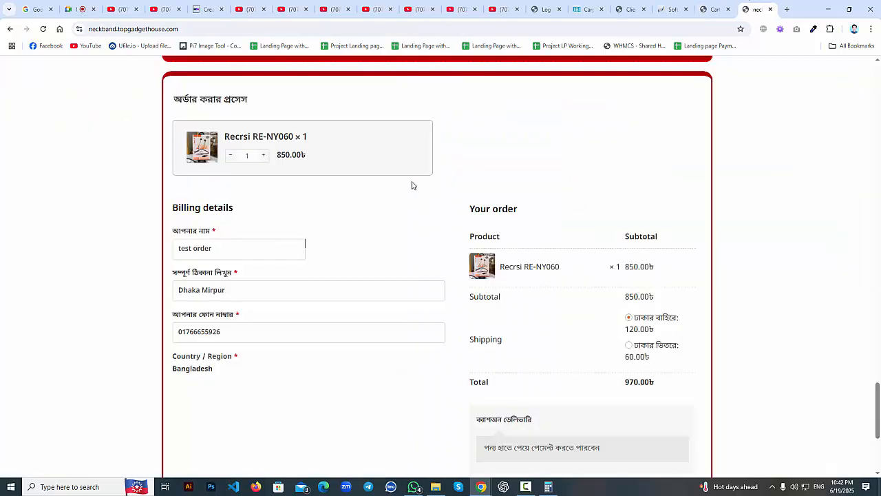
drag(220, 231, 172, 234)
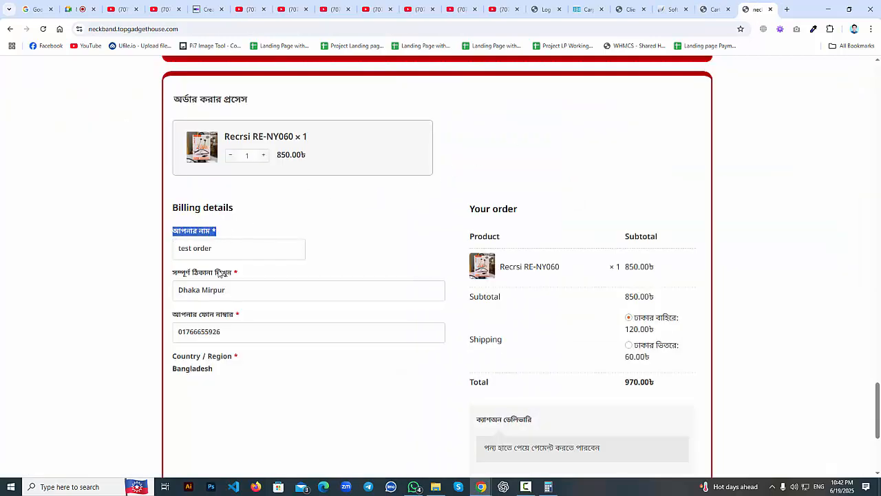
drag(236, 274, 172, 275)
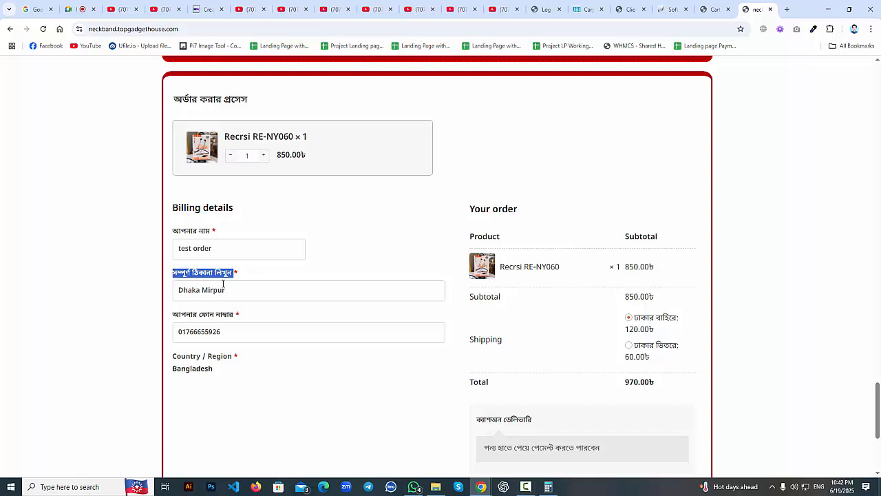
click(715, 9)
click(521, 268)
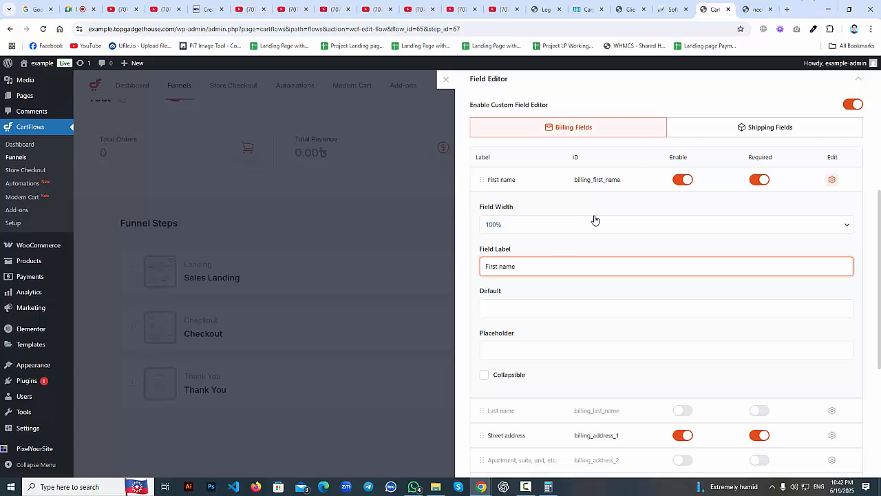
key(BackSpace)
key(BackSpace)
key(BackSpace)
key(BackSpace)
key(BackSpace)
key(BackSpace)
key(BackSpace)
key(BackSpace)
key(BackSpace)
key(BackSpace)
key(Down)
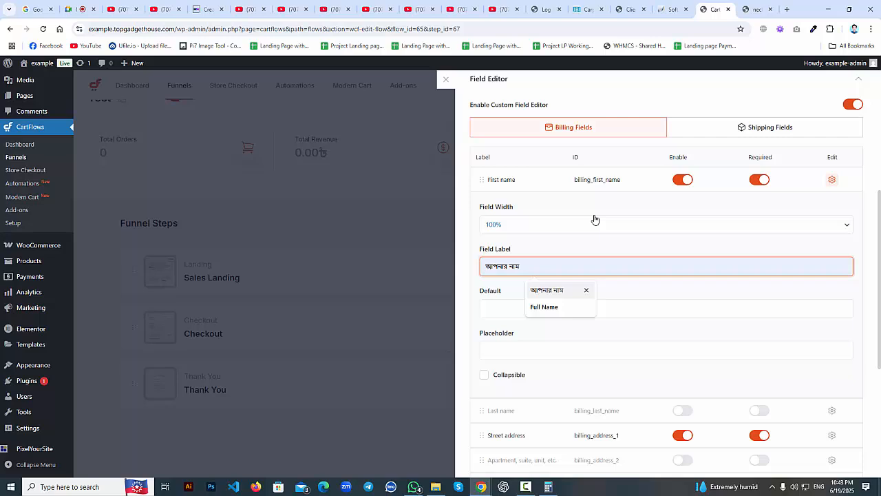
key(Return)
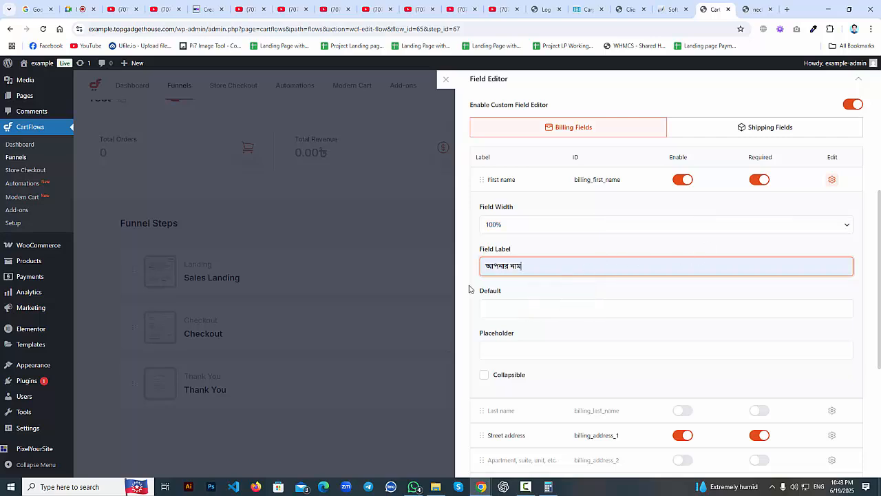
Review the live checkout labels and collapse First name's settings.
click(756, 9)
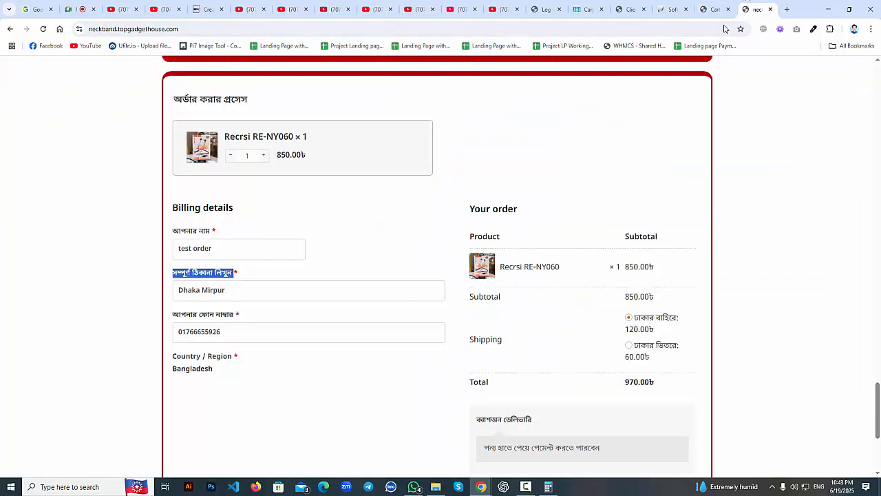
drag(214, 234, 165, 226)
click(156, 243)
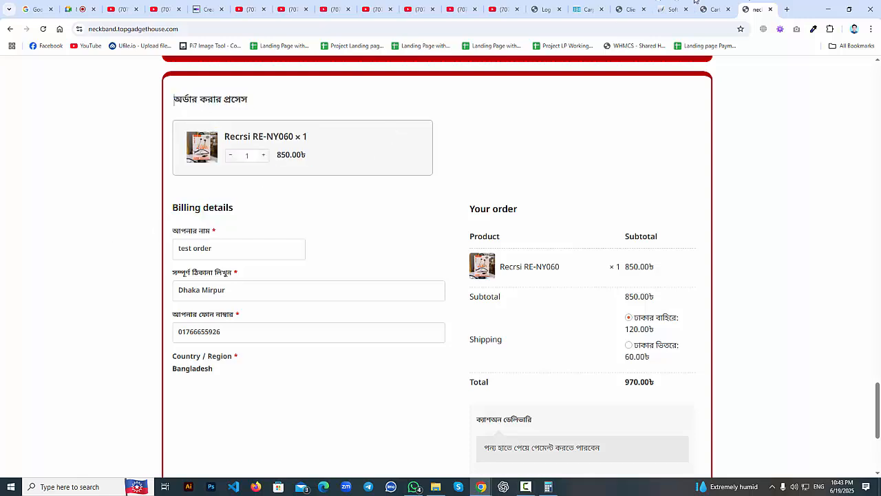
click(713, 9)
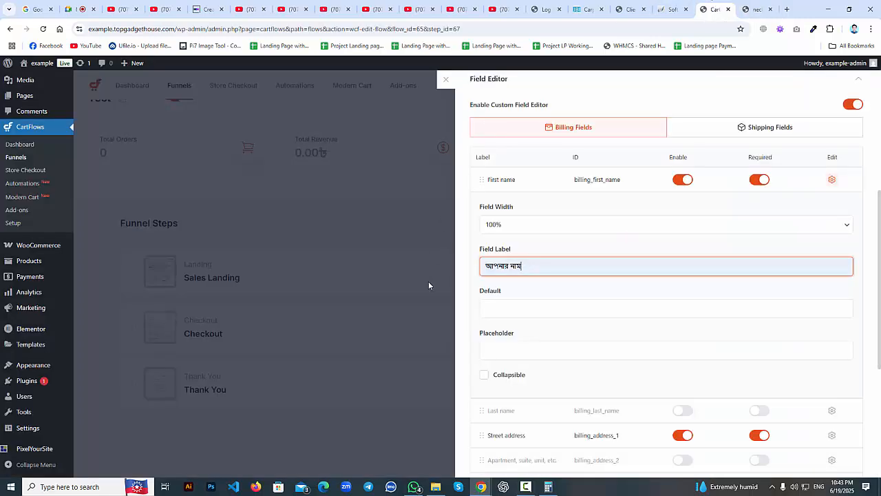
click(832, 180)
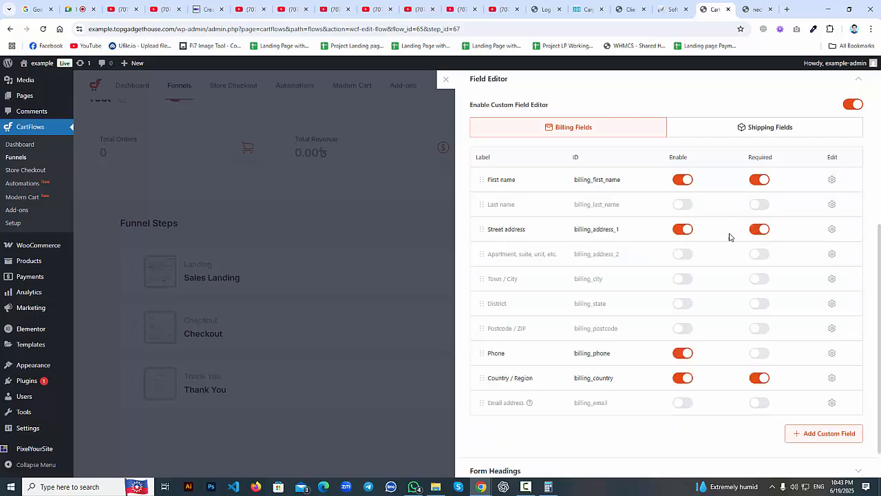
Give Street address 100% width and the label 'আপনার সম্পূর্ণ ঠিকানা'.
click(832, 228)
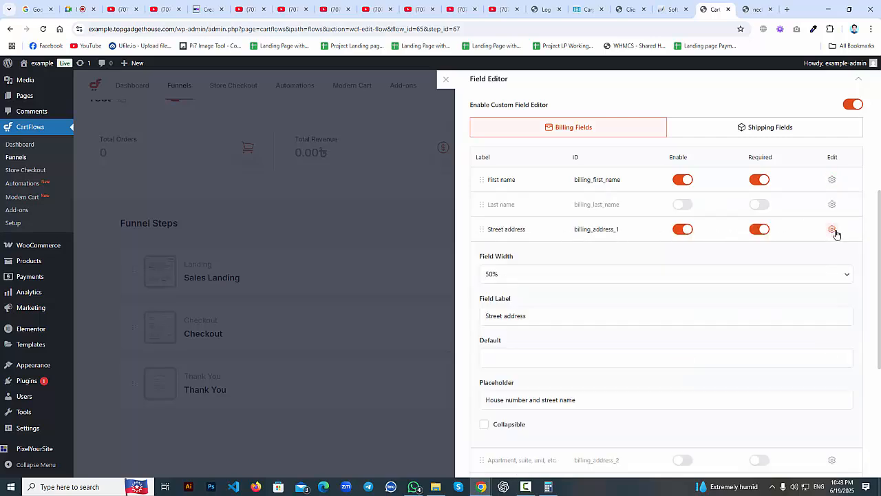
click(504, 275)
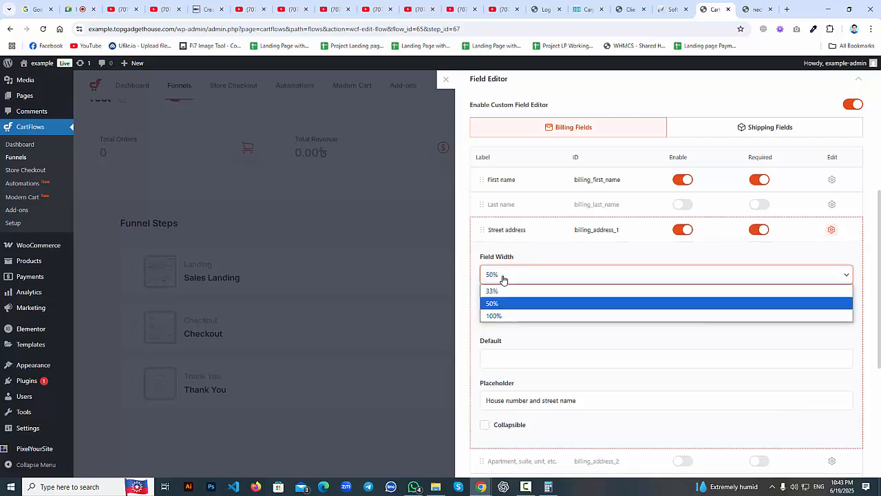
click(504, 315)
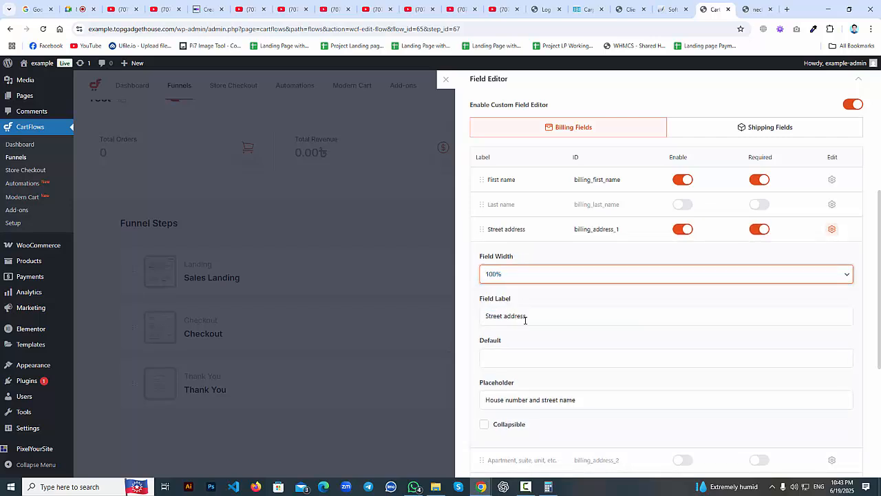
click(549, 314)
key(BackSpace)
key(BackSpace)
key(BackSpace)
key(BackSpace)
key(BackSpace)
key(BackSpace)
key(BackSpace)
key(BackSpace)
key(BackSpace)
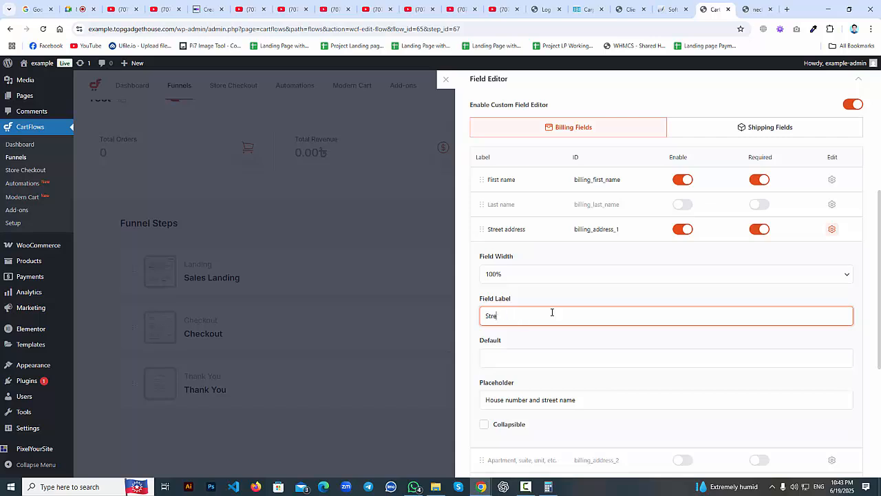
key(Down)
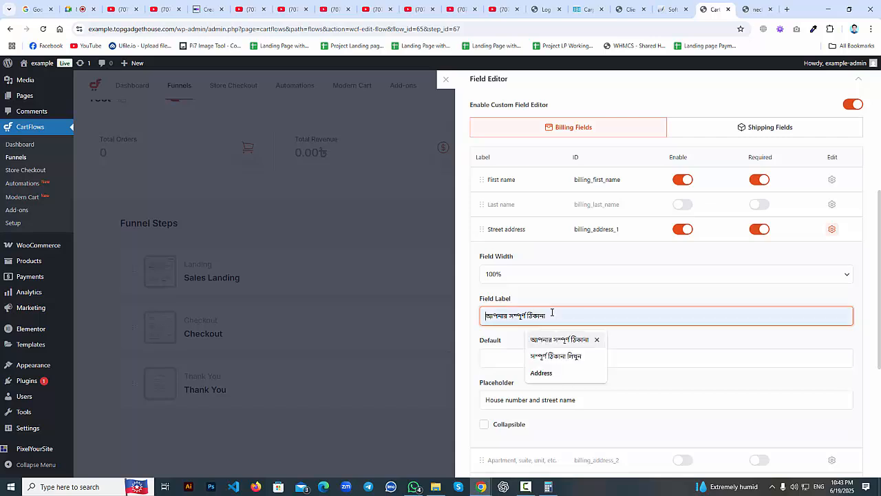
key(Return)
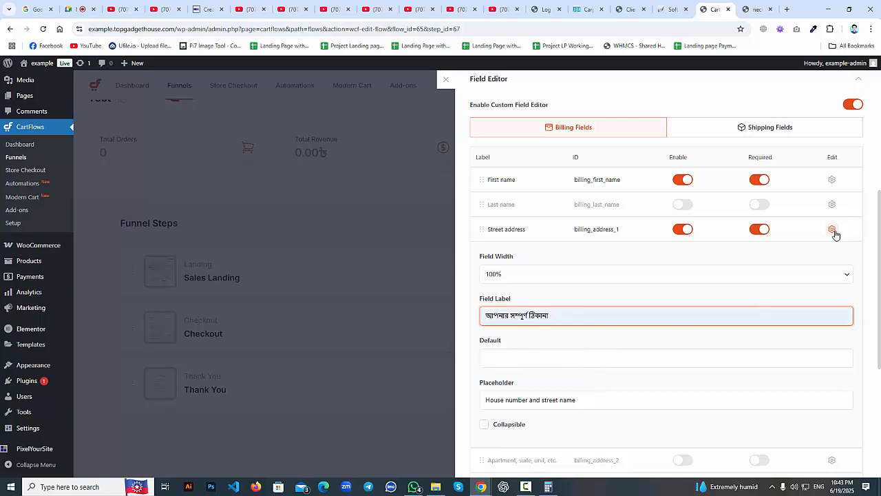
click(833, 229)
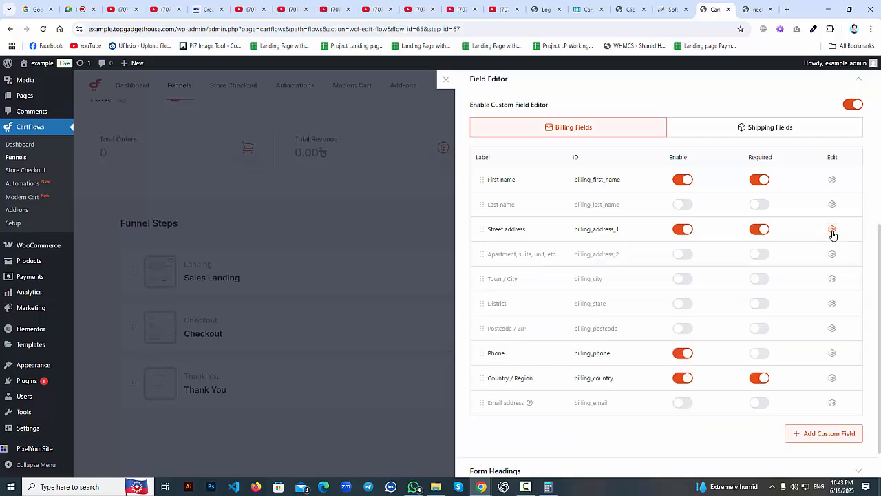
Make the Phone billing field required.
scroll(500, 308, down, 1)
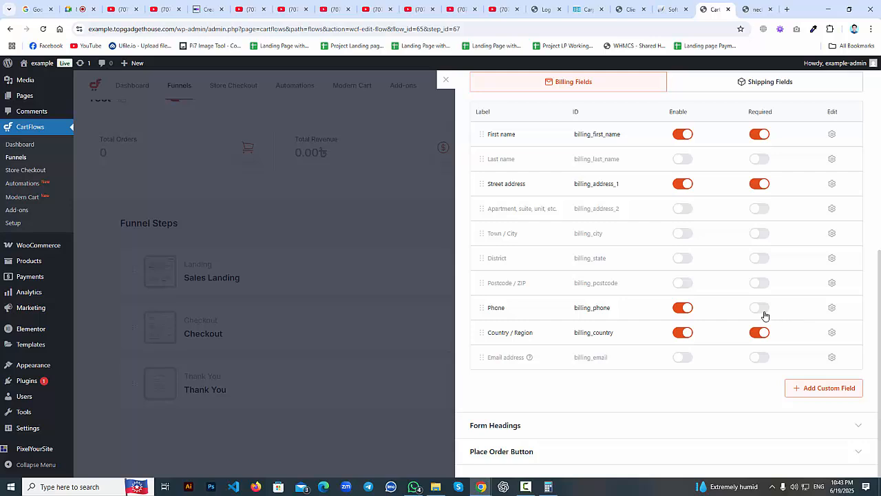
scroll(755, 215, up, 1)
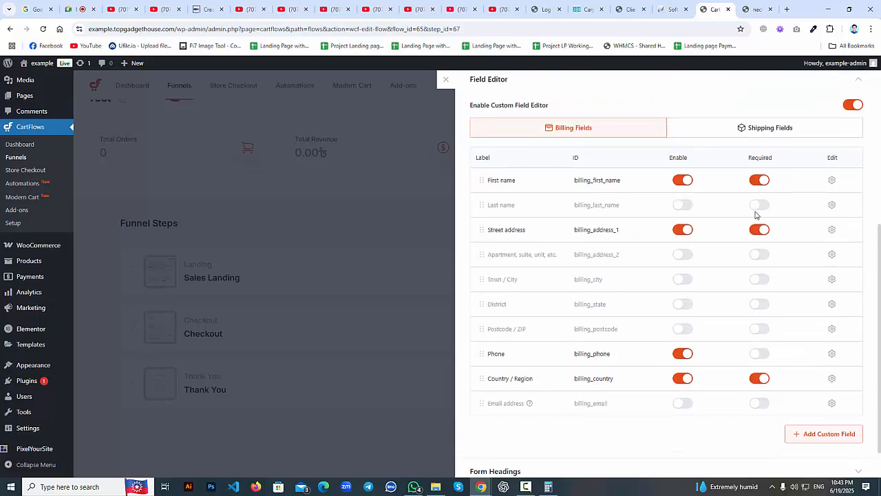
click(761, 355)
Relabel the Phone field as 'আপনার ফোন নাম্বার'.
click(832, 354)
scroll(598, 348, down, 2)
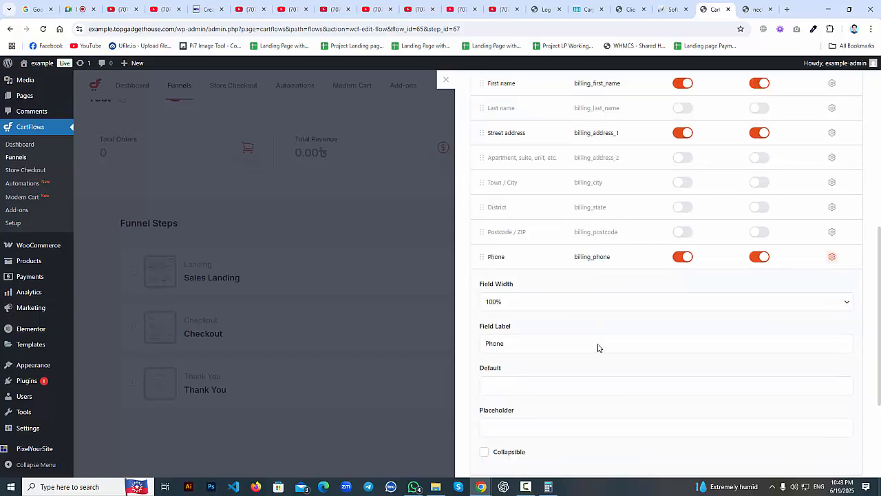
click(761, 306)
key(BackSpace)
key(BackSpace)
key(BackSpace)
key(BackSpace)
key(BackSpace)
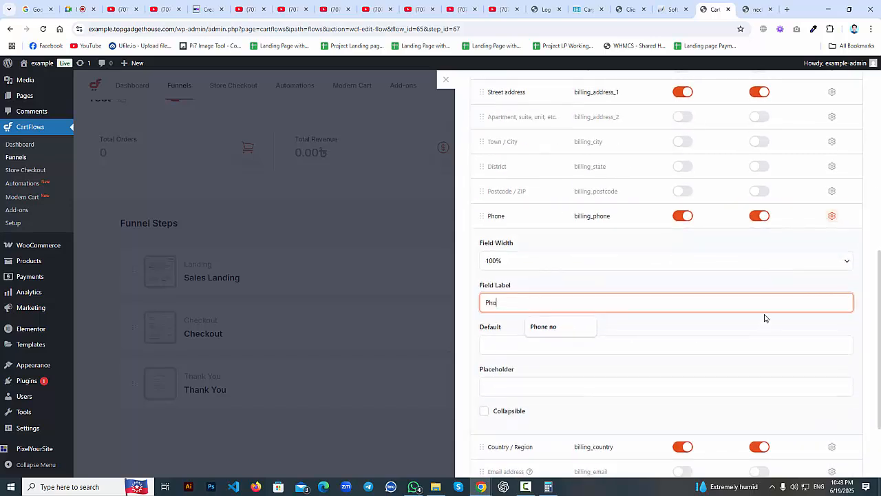
text(আপ)
key(Down)
key(Return)
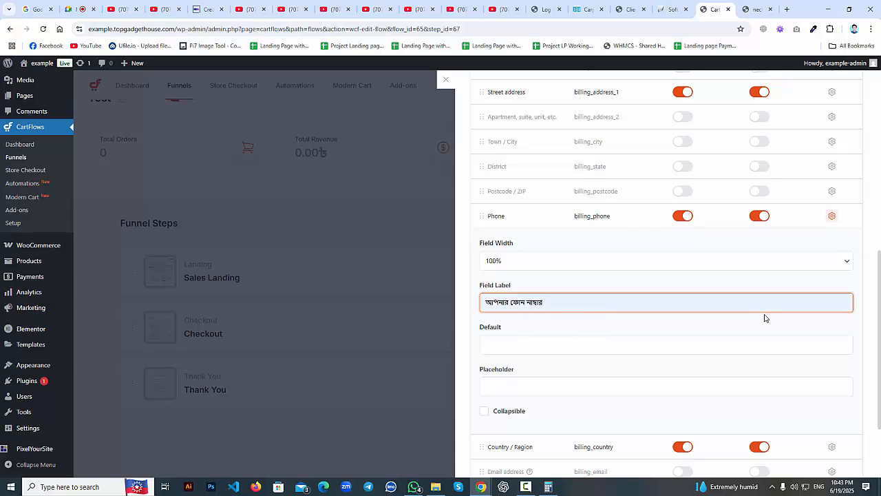
scroll(828, 321, up, 6)
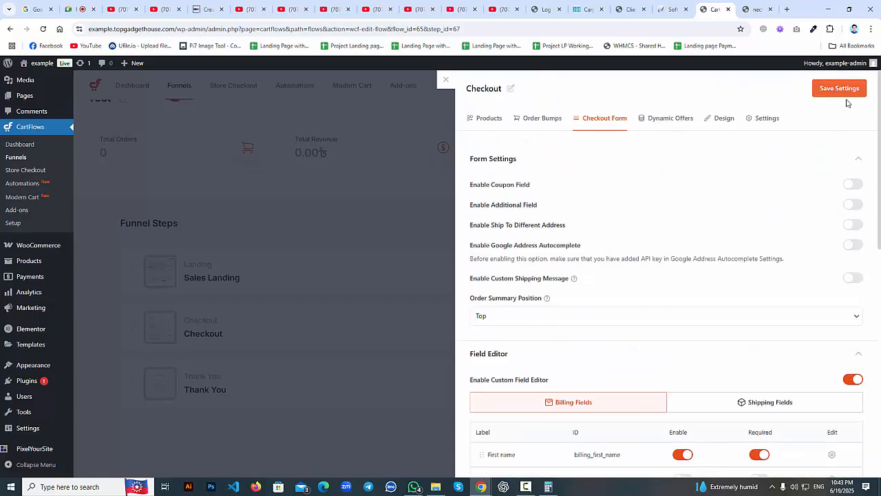
Save the checkout form changes and reopen the Checkout step's Checkout Form settings.
click(850, 97)
click(488, 121)
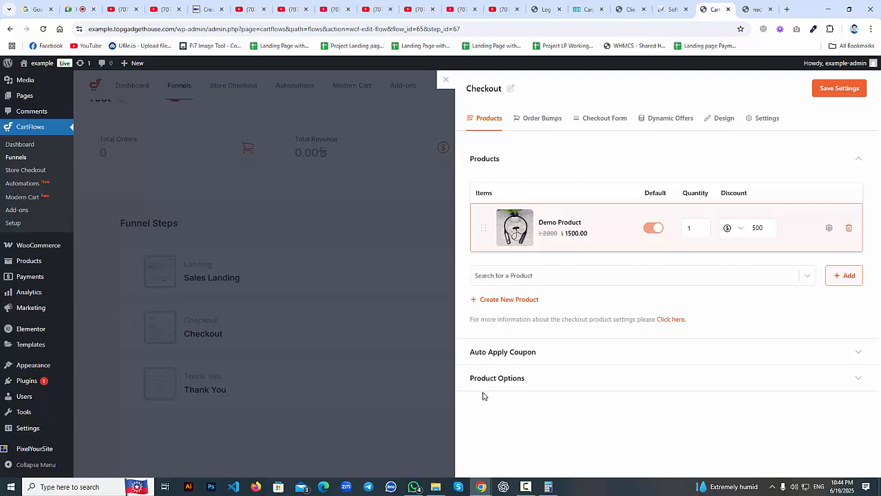
click(622, 118)
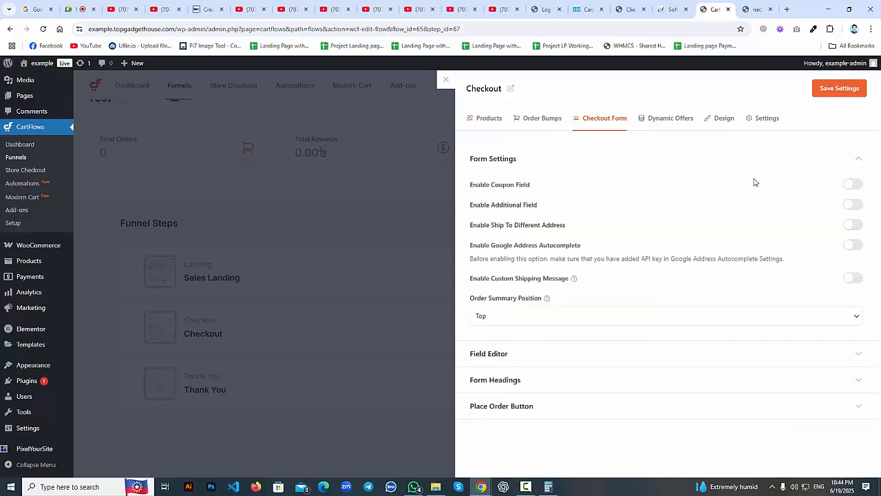
Expand the Field Editor and review the Shipping, then Billing field lists.
click(514, 354)
scroll(521, 346, down, 4)
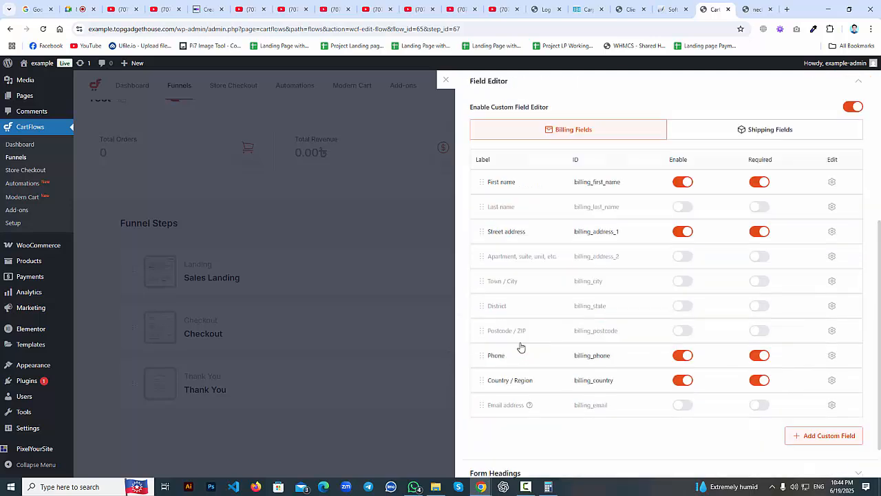
click(760, 128)
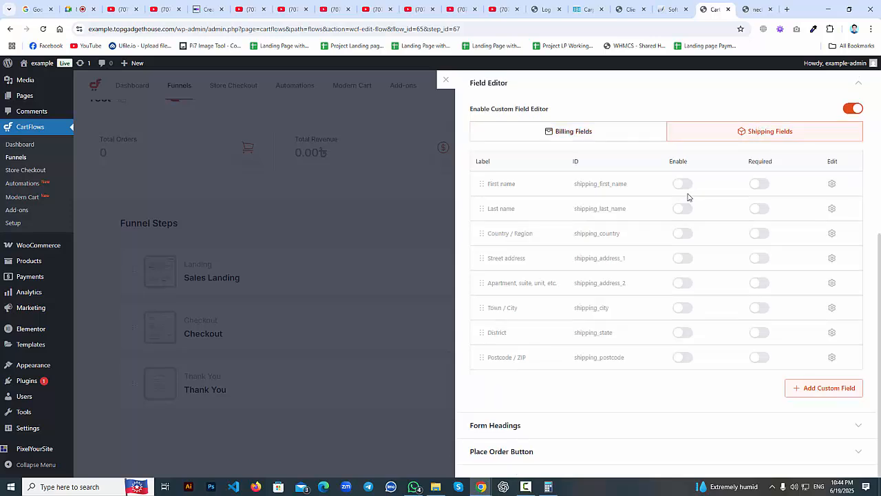
click(585, 137)
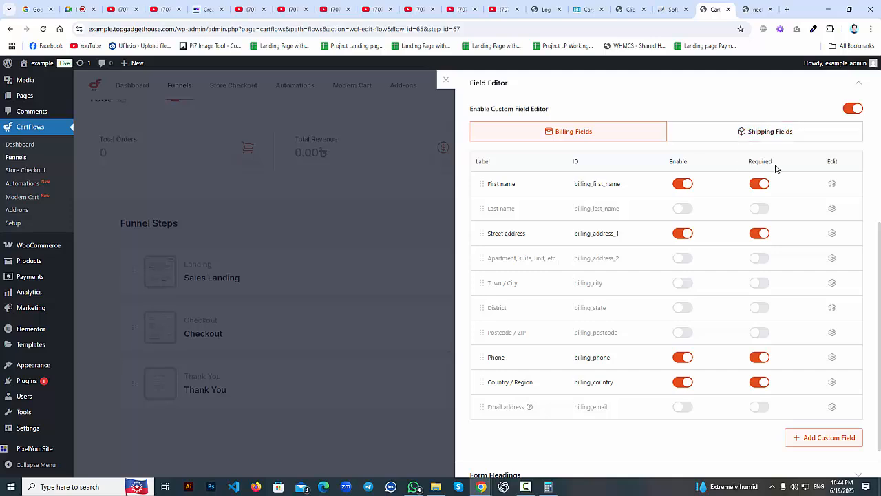
Review First name's 100% width and label, then Phone's settings.
click(831, 185)
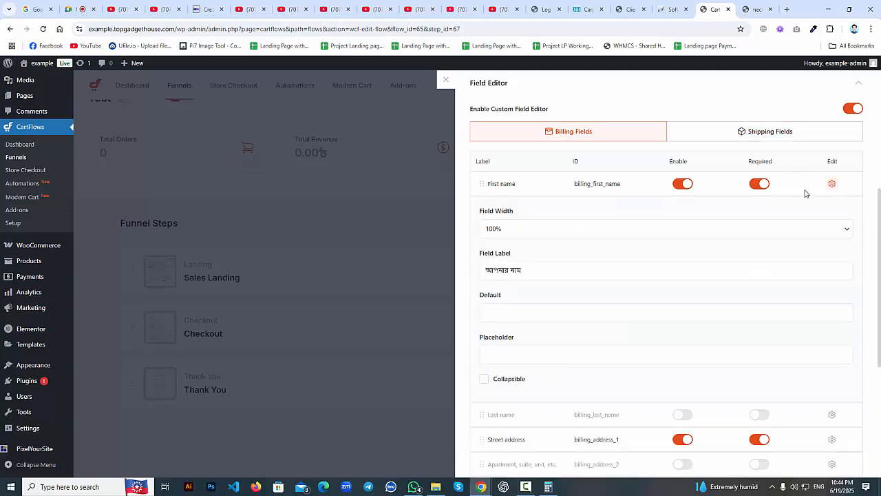
click(532, 231)
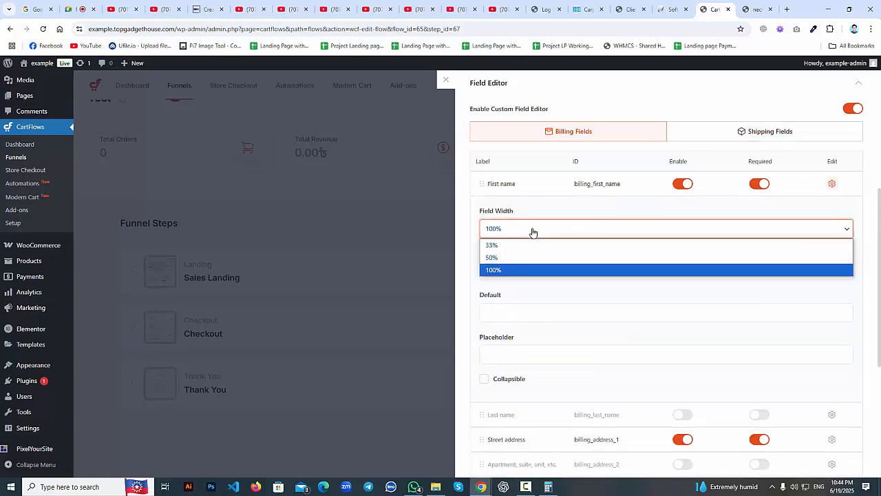
click(532, 231)
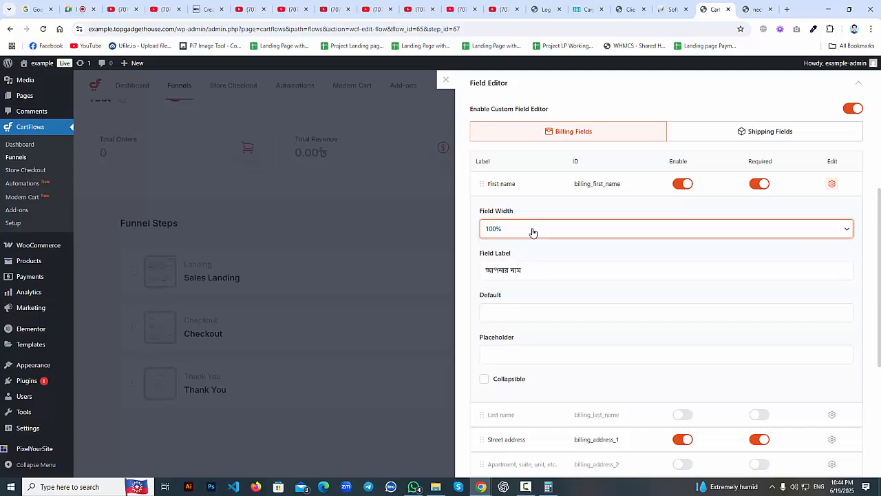
click(534, 274)
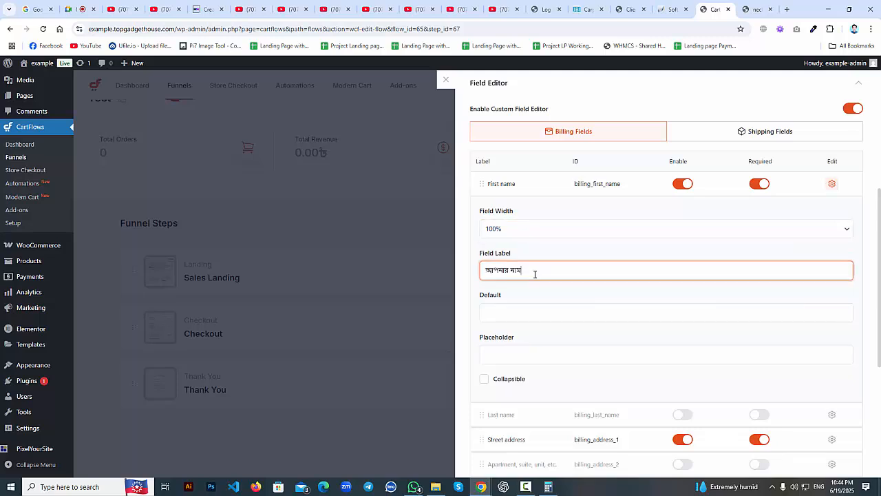
click(832, 184)
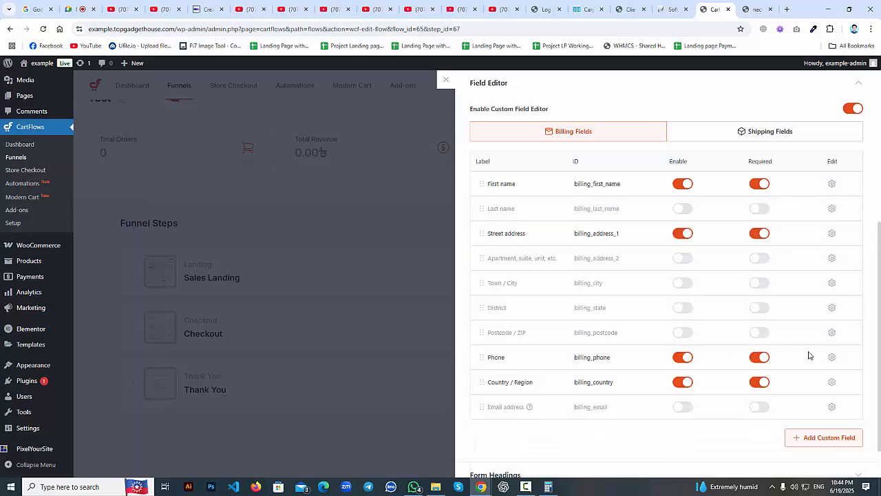
click(832, 356)
scroll(561, 348, down, 1)
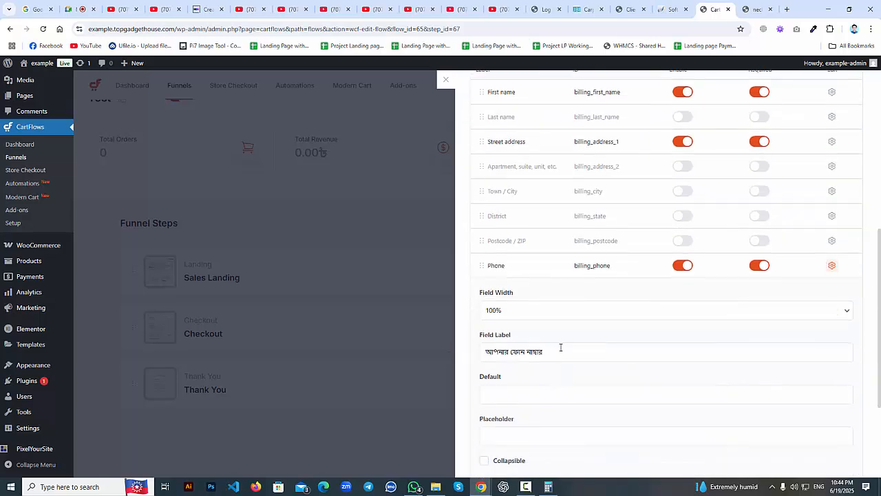
scroll(723, 309, up, 5)
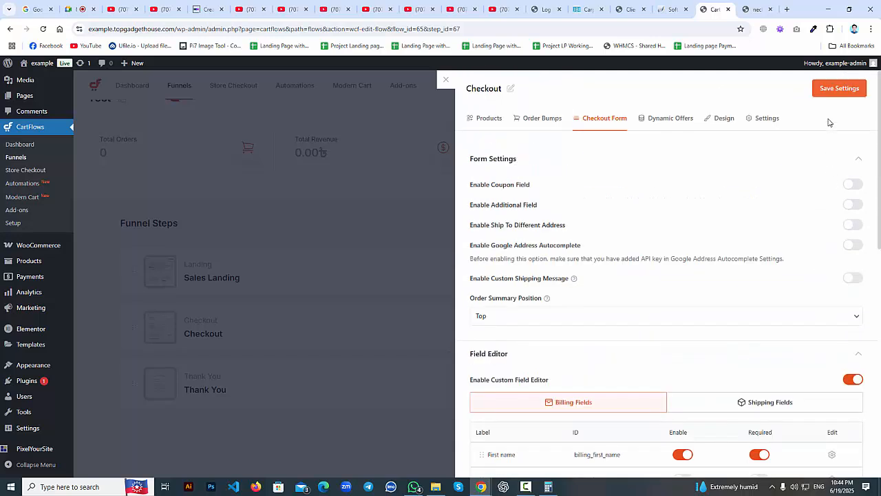
Save the checkout form settings and view the live checkout page.
click(840, 89)
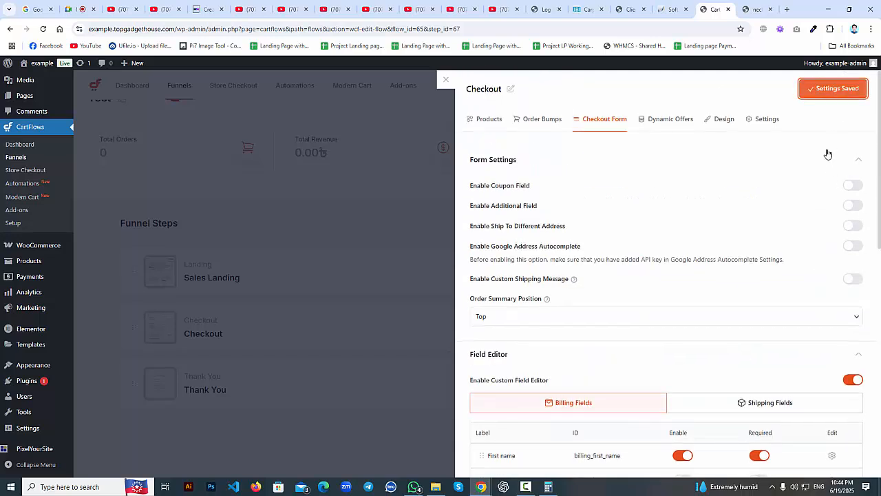
scroll(826, 198, down, 8)
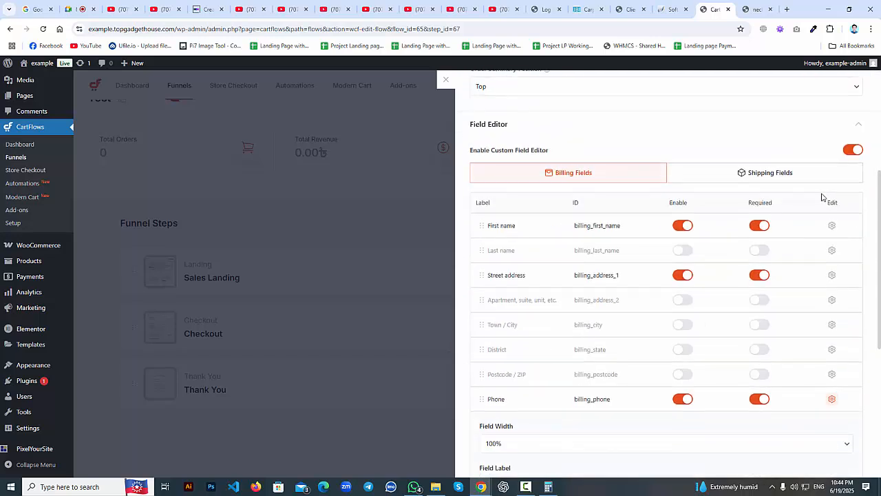
click(756, 9)
drag(249, 357, 158, 347)
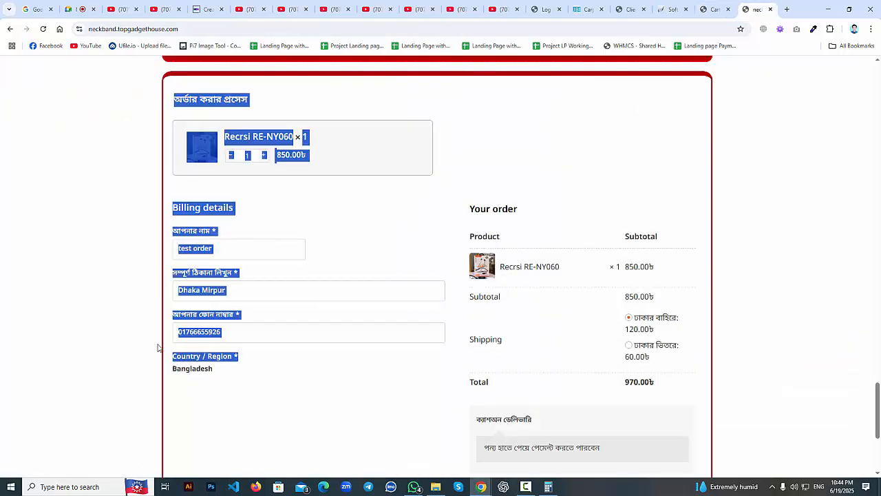
Check the live billing fields through the Bangladesh country value.
click(216, 370)
drag(238, 369, 143, 375)
click(144, 379)
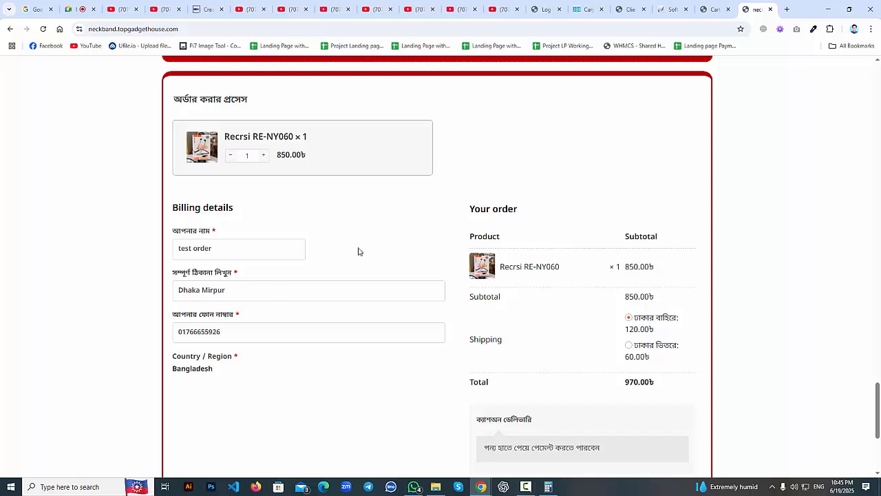
Back in admin, collapse Phone's settings and close the Checkout step panel.
click(670, 9)
click(714, 9)
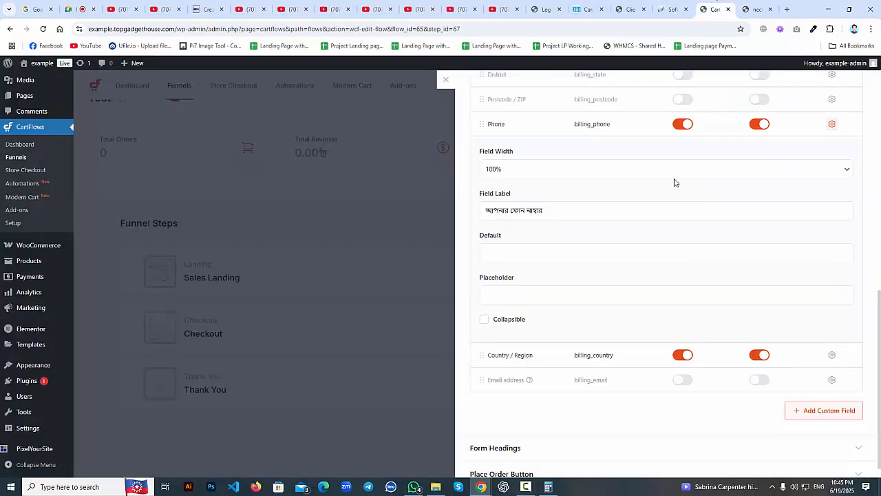
scroll(557, 334, up, 1)
click(831, 172)
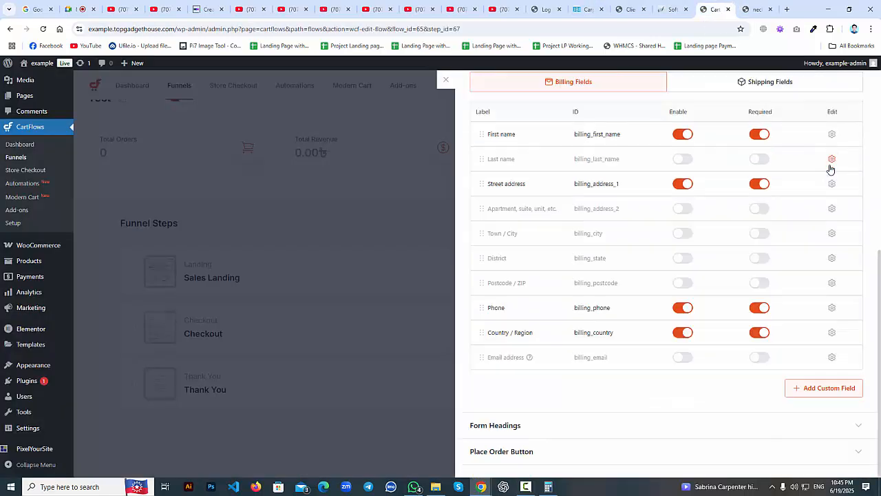
scroll(676, 240, up, 1)
scroll(676, 241, up, 5)
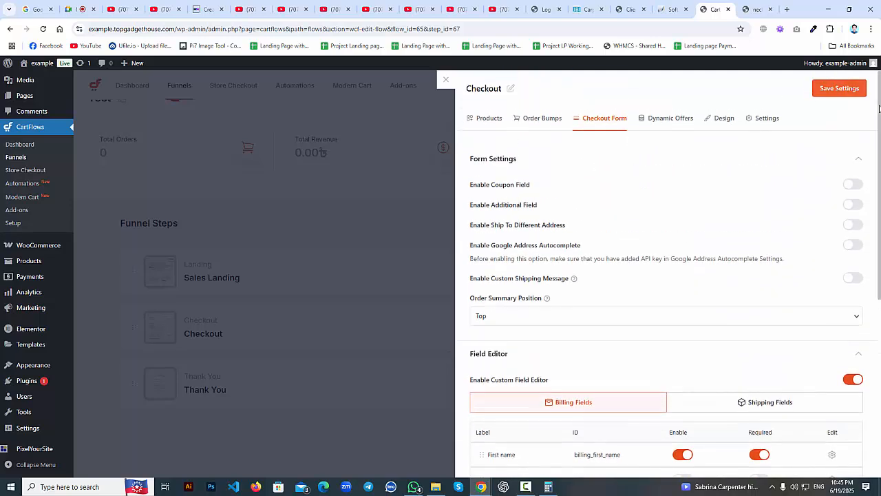
click(447, 83)
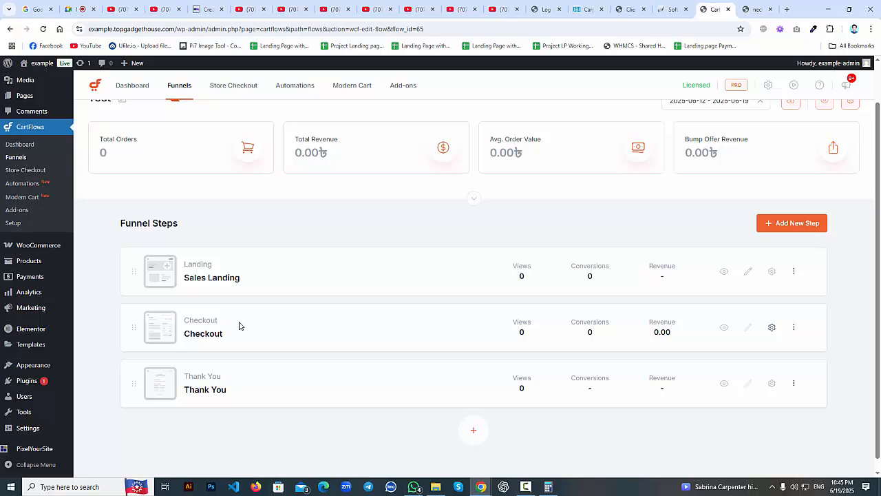
click(772, 327)
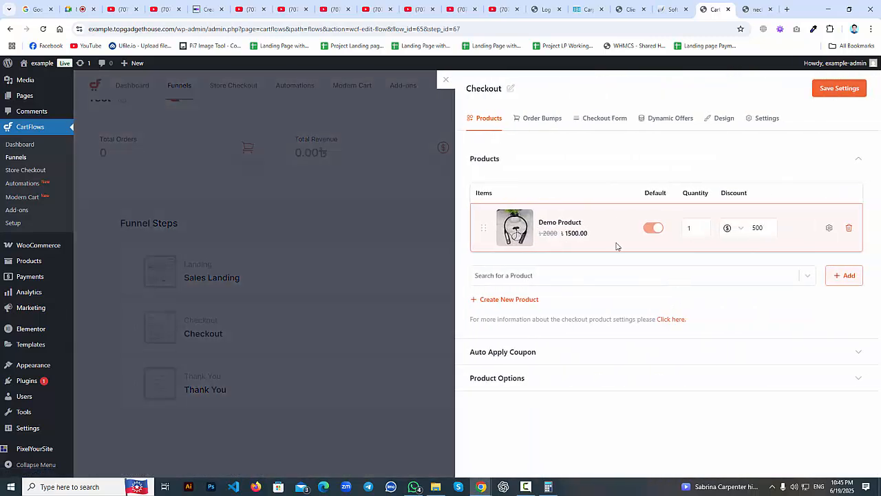
click(447, 83)
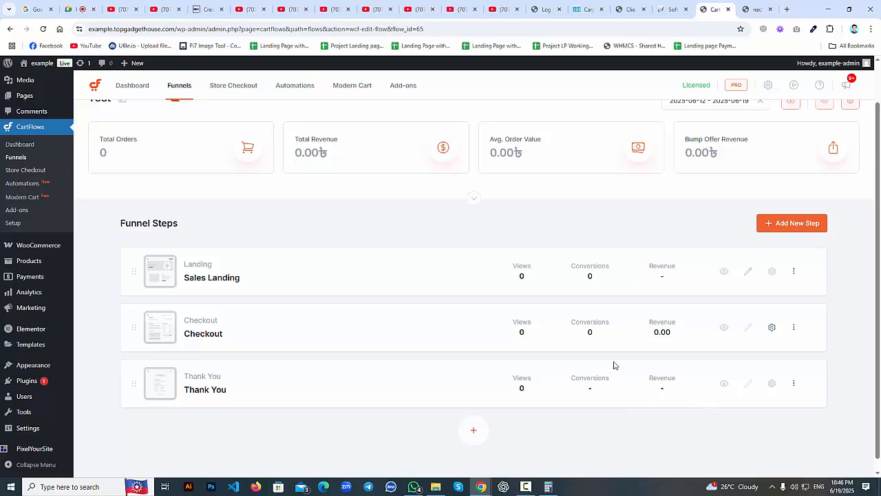
Open the Checkout step's page editor in a separate tab.
click(749, 330)
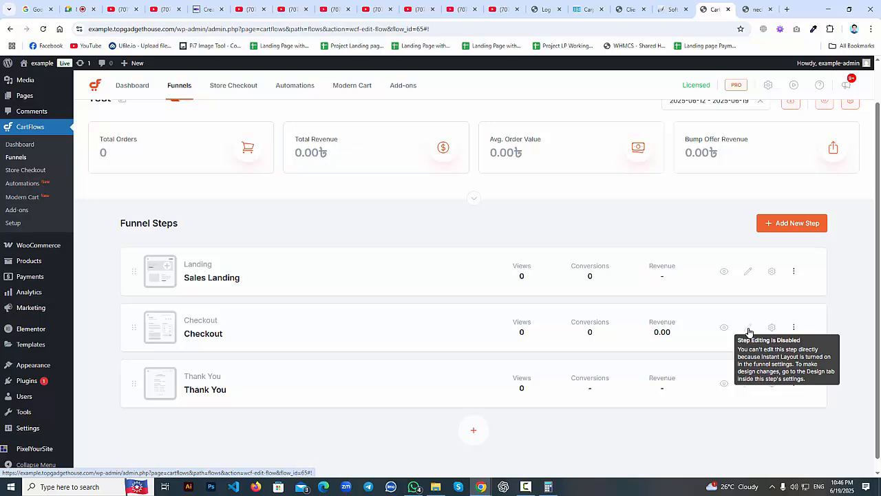
click(750, 331)
click(750, 331)
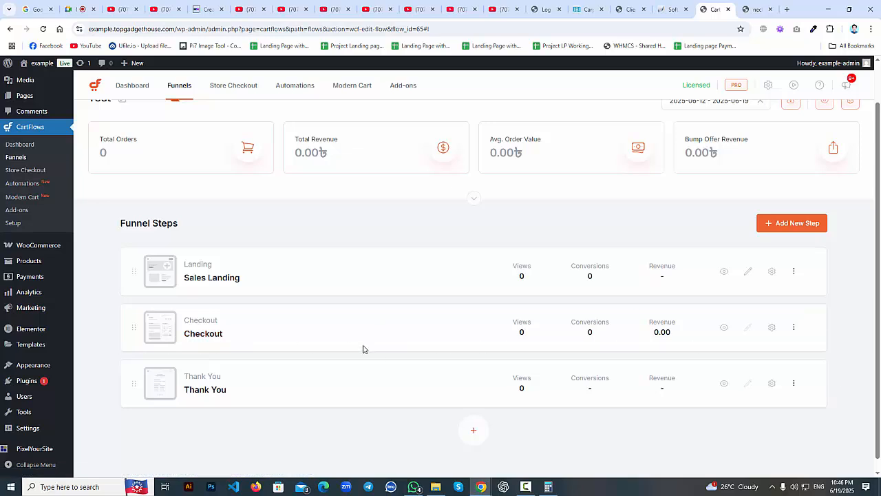
right_click(212, 335)
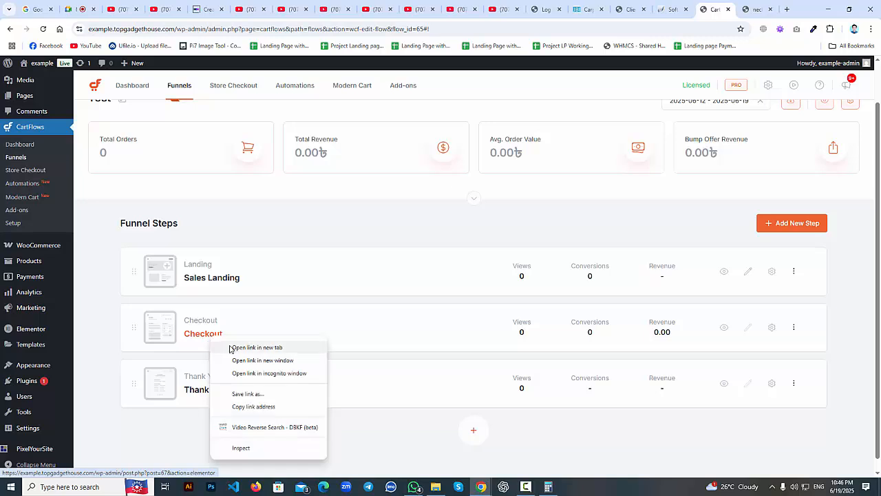
click(232, 348)
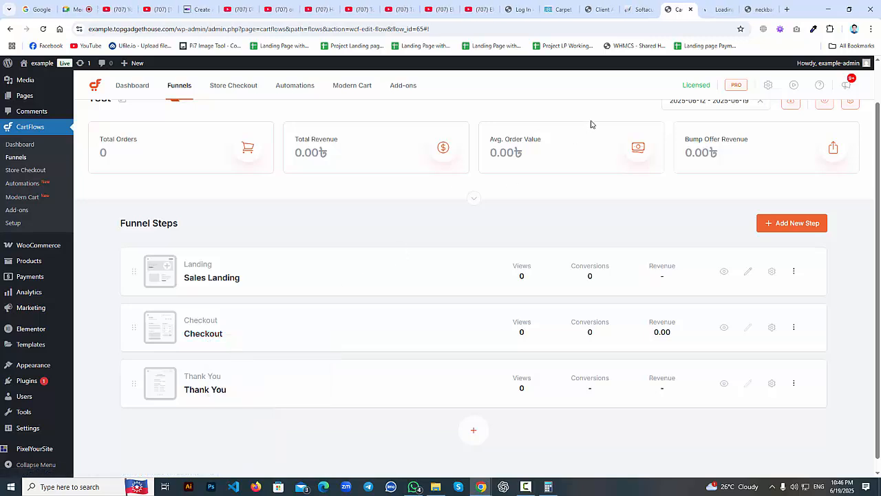
Check the checkout page loading in Elementor, then return to the funnel steps.
click(709, 10)
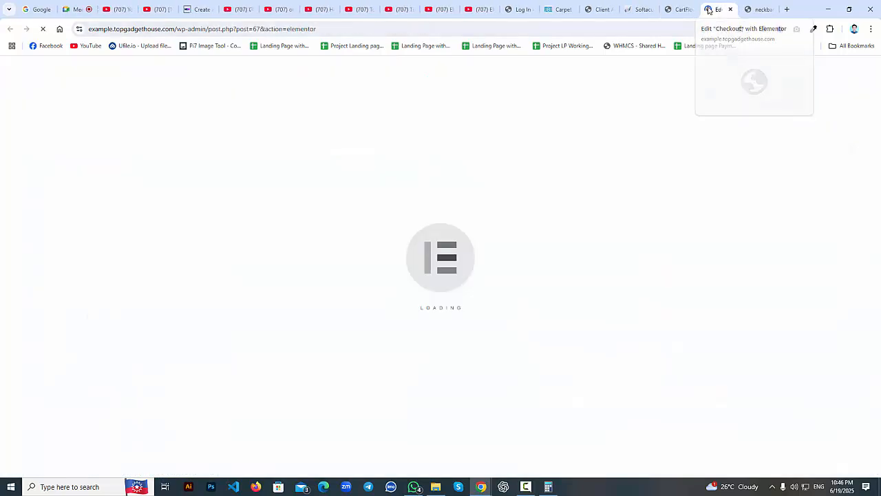
click(679, 9)
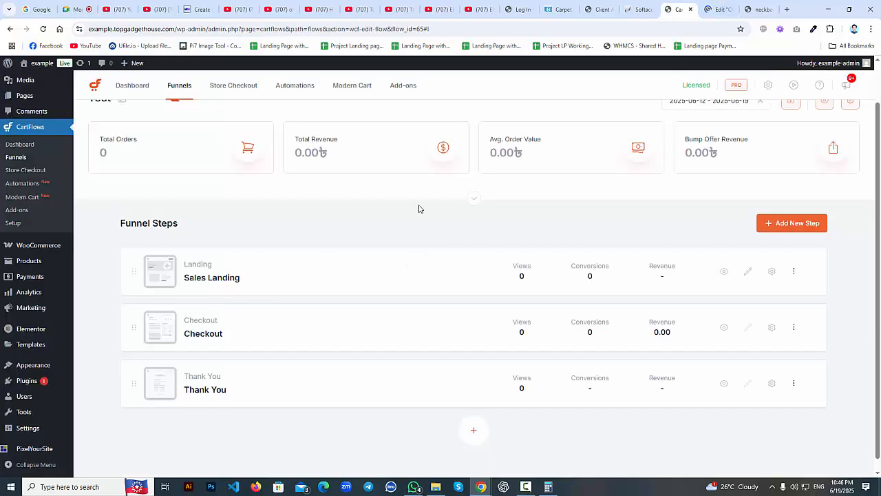
click(715, 10)
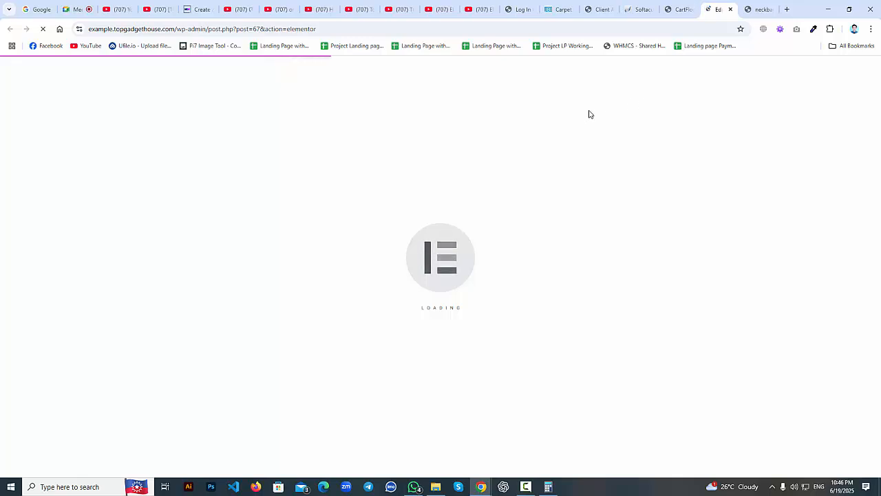
click(678, 9)
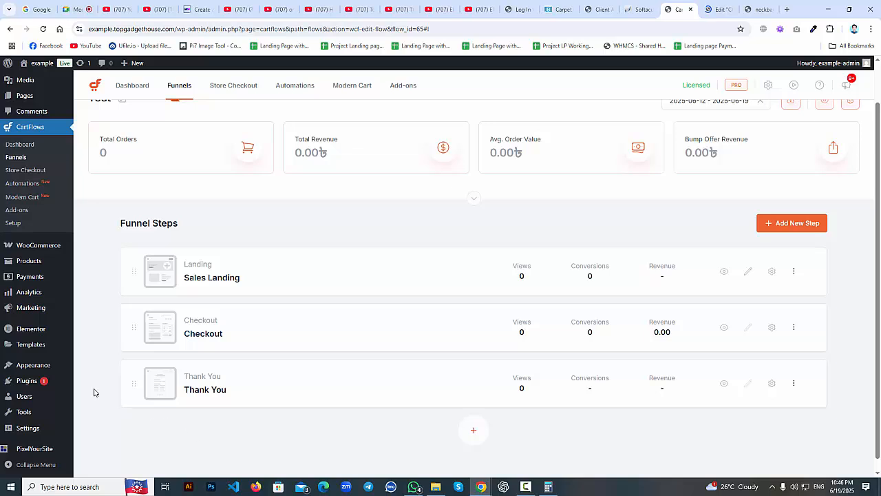
scroll(55, 406, down, 1)
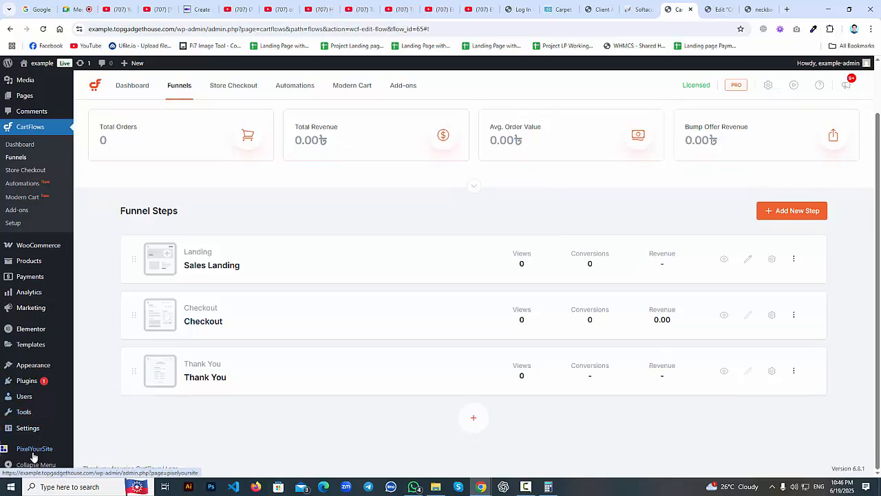
Open Reading Settings and choose 'A static page' for the homepage.
mouse_move(34, 427)
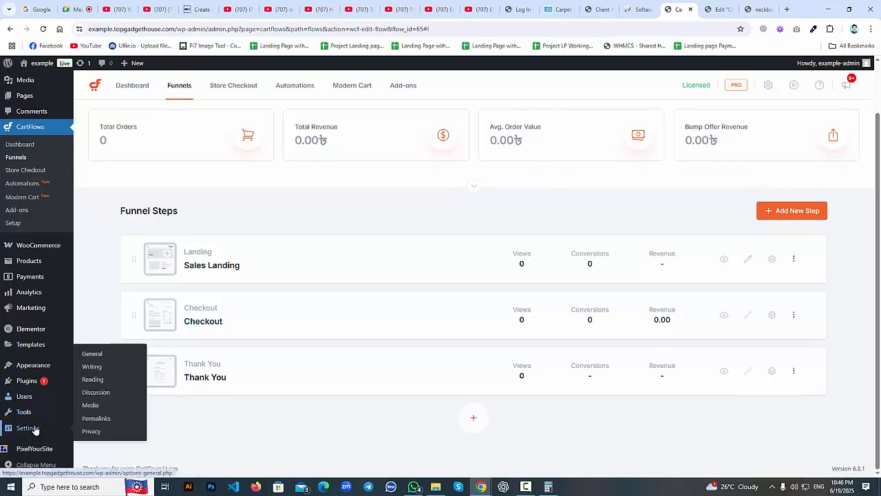
click(103, 382)
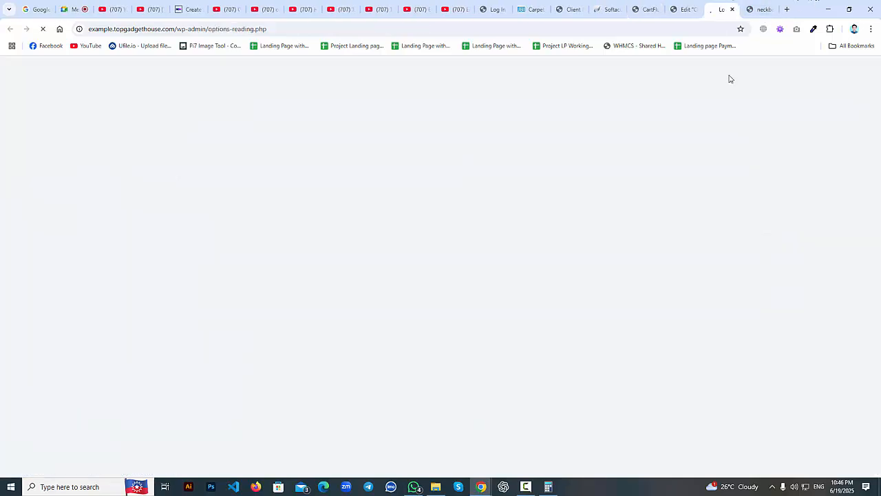
click(687, 8)
click(713, 5)
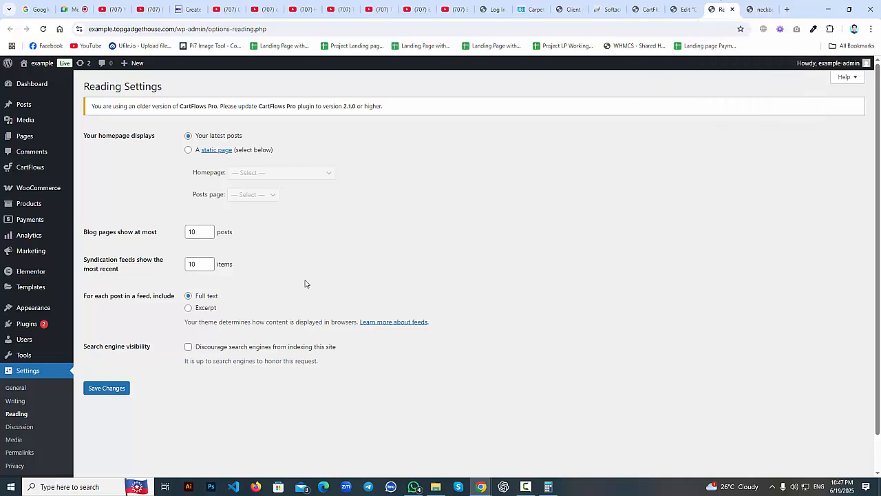
click(188, 151)
click(275, 173)
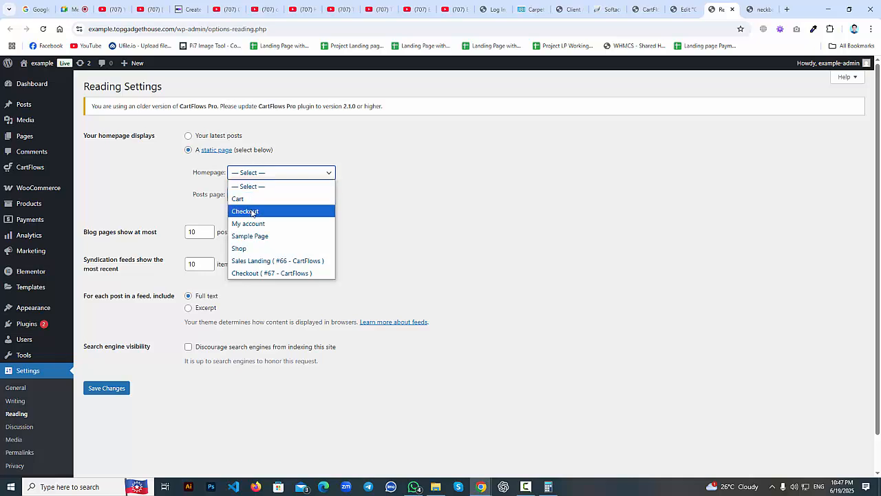
Look up the checkout page's post number in the Elementor editor address.
click(682, 9)
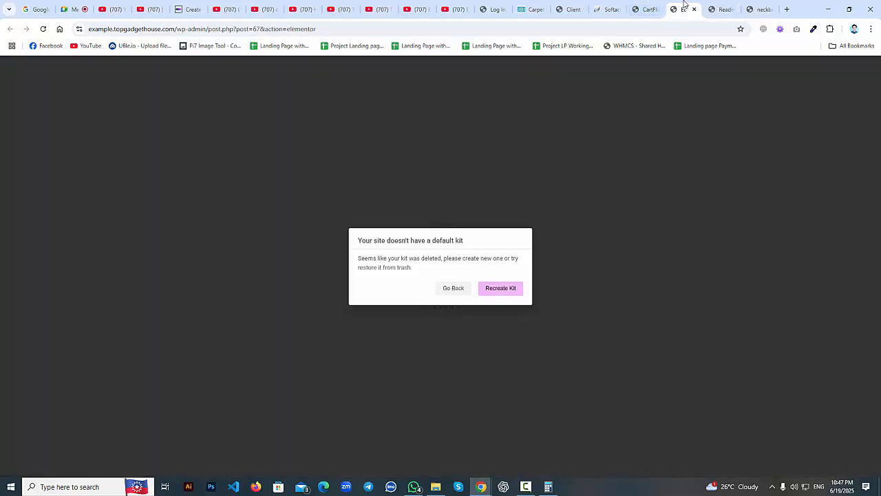
click(642, 4)
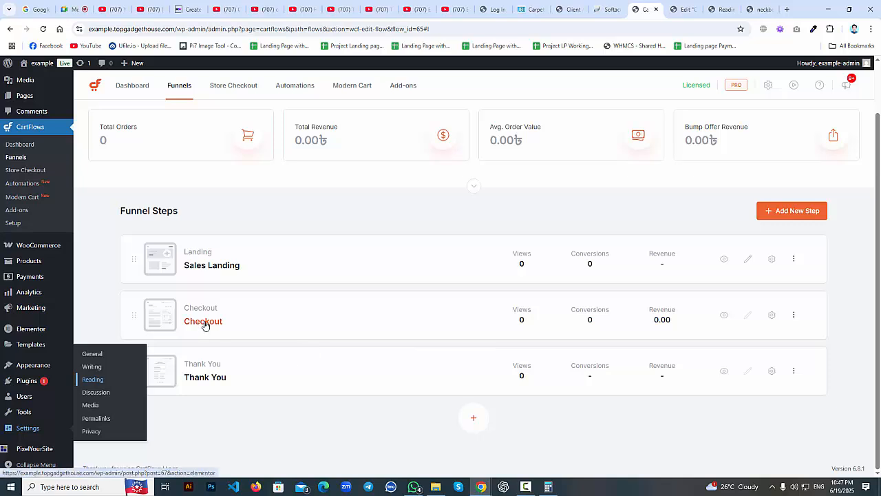
click(675, 5)
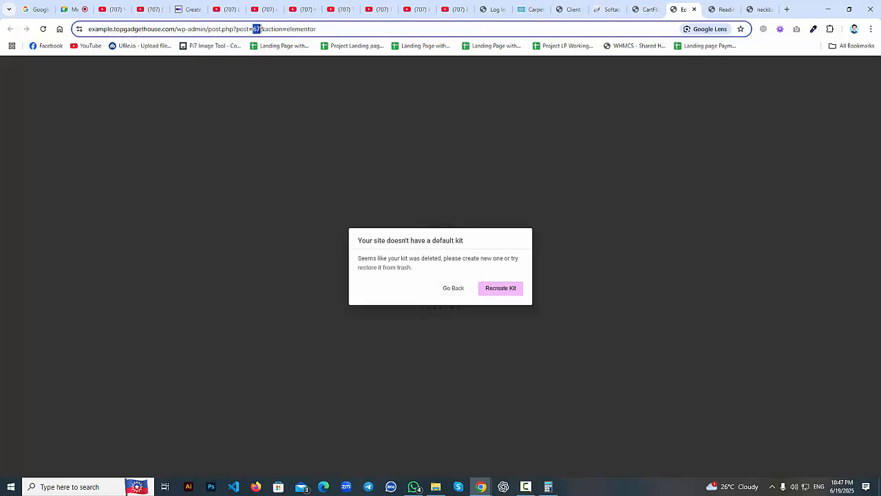
double_click(260, 29)
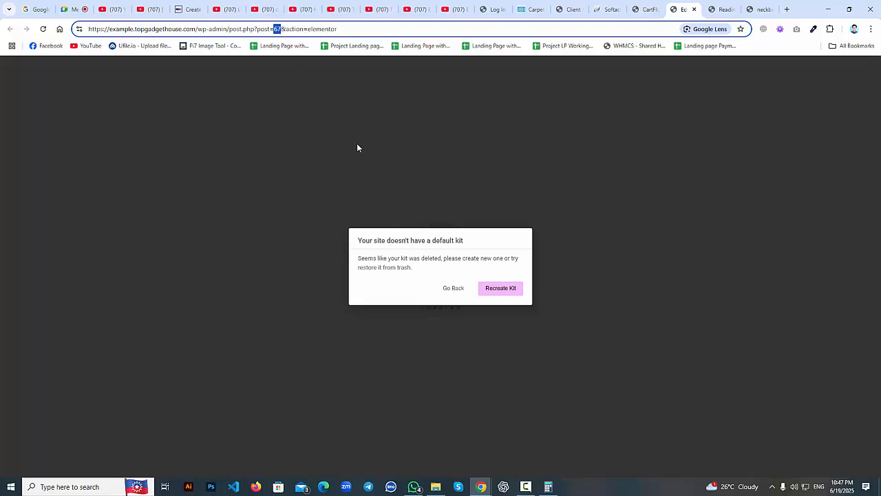
click(646, 9)
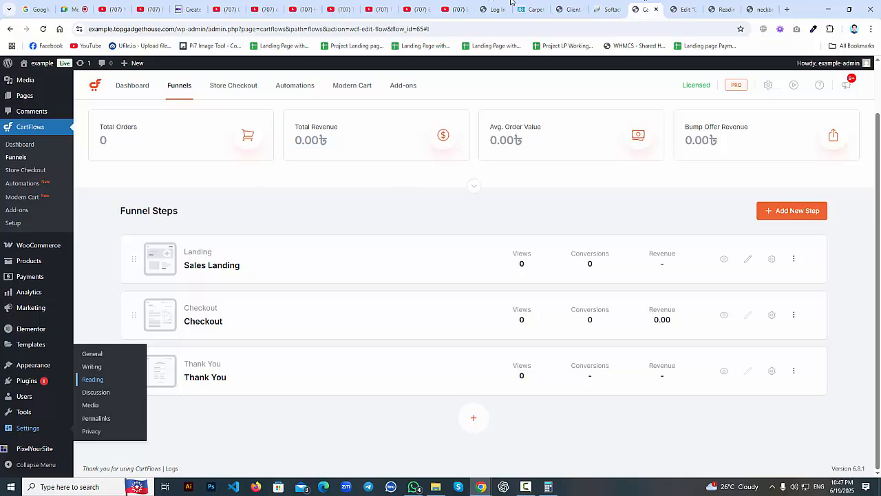
click(761, 8)
click(721, 9)
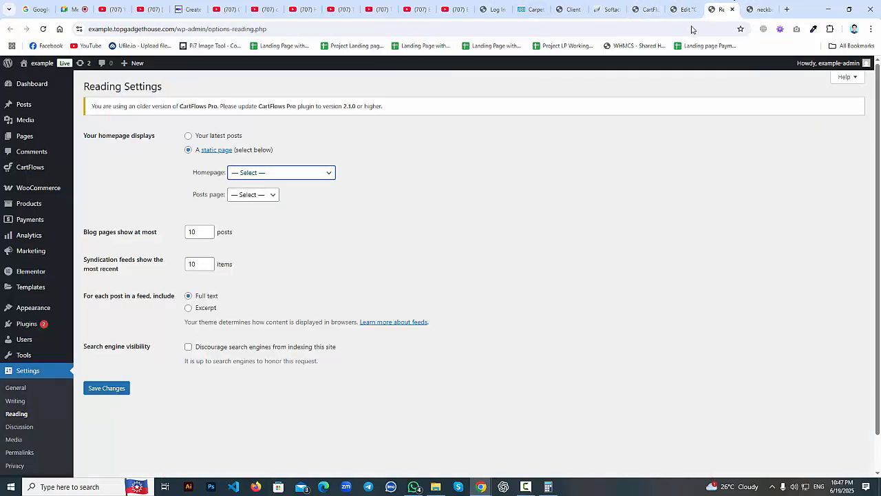
Set the homepage to 'Checkout ( #67 - CartFlows )' and save.
click(313, 174)
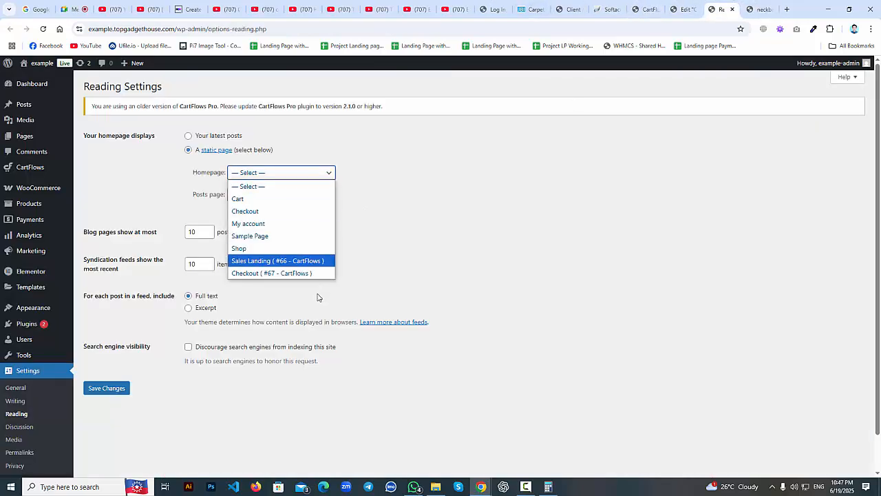
click(269, 274)
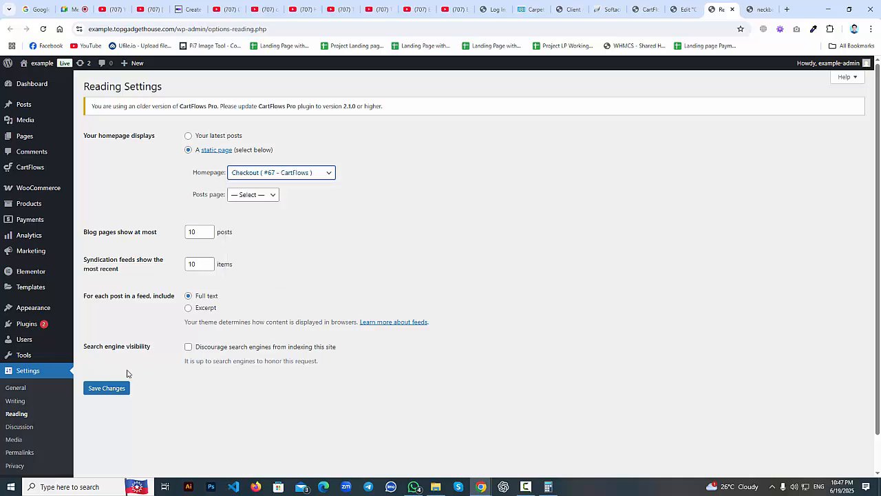
click(115, 389)
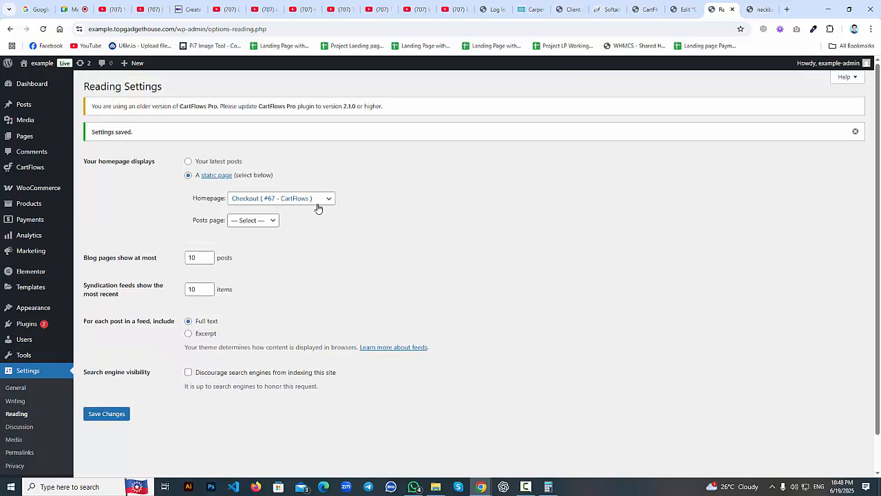
From the missing-kit warning, clear Elementor files and data, sync the library, recreate the kit, and save.
click(683, 10)
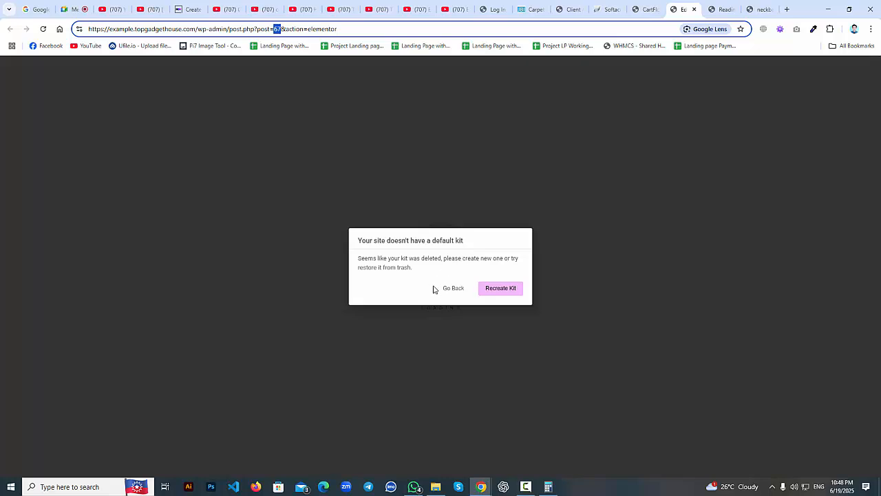
click(500, 289)
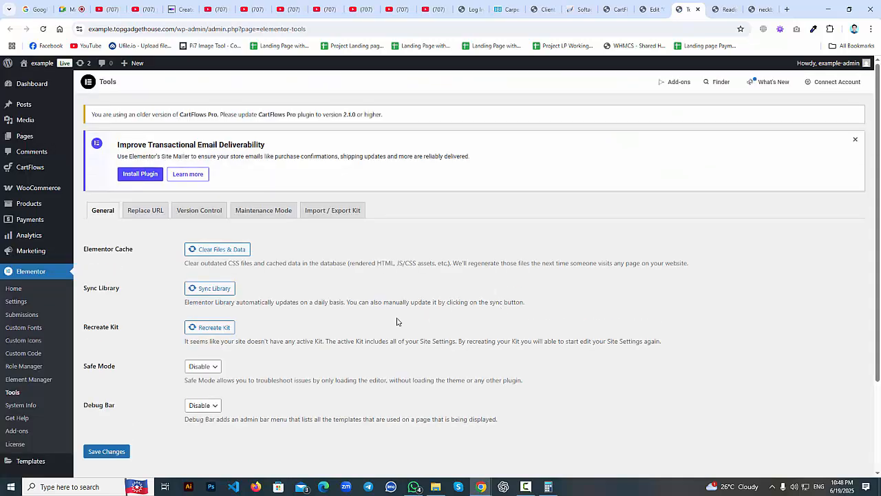
click(227, 250)
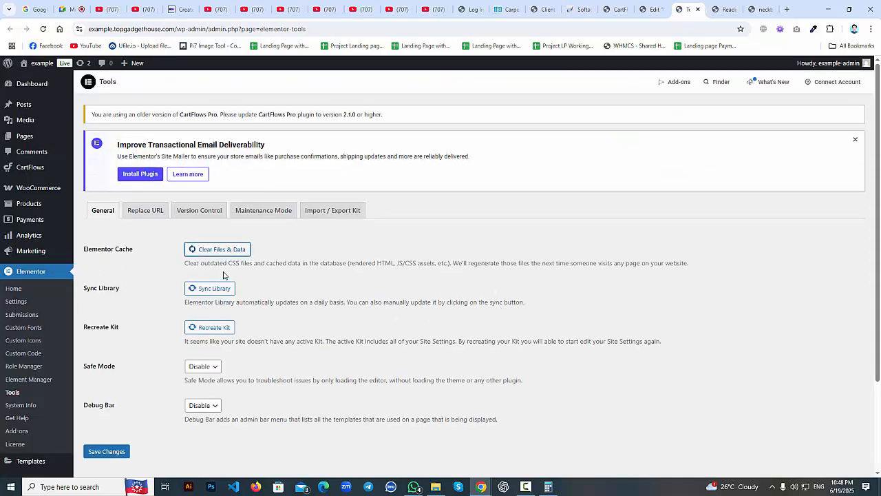
click(220, 287)
click(212, 328)
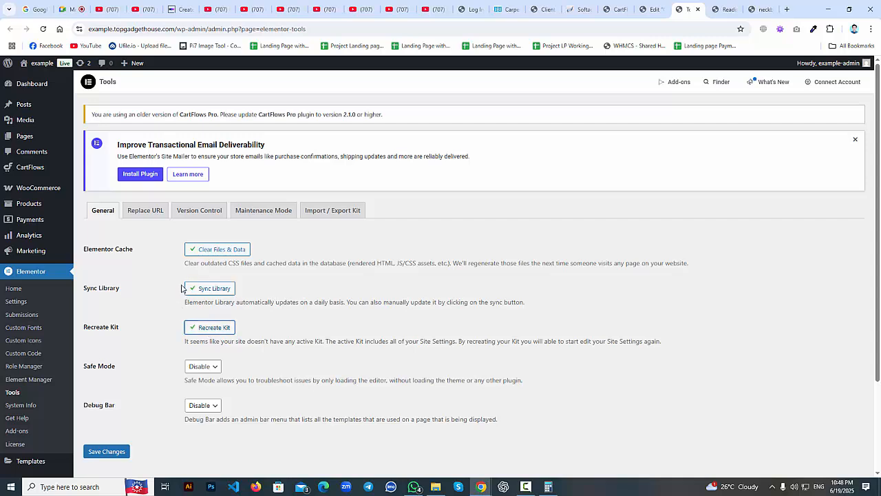
click(115, 453)
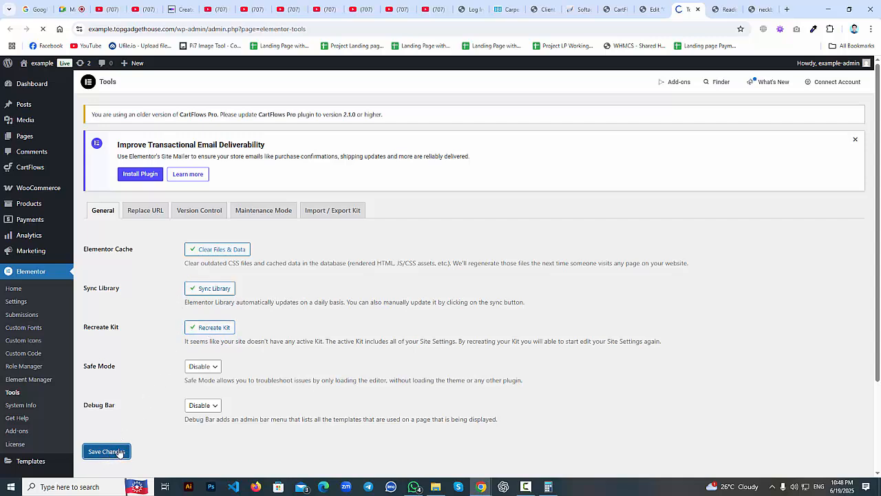
click(653, 7)
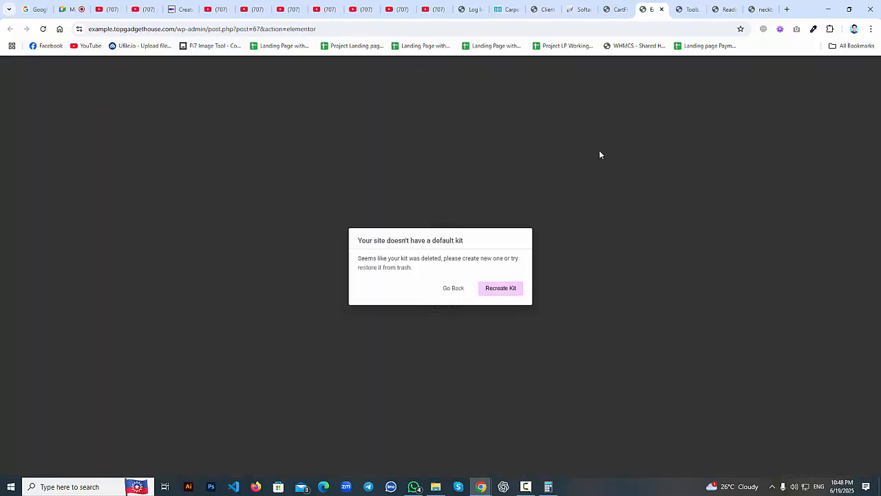
Check Elementor's Tools page, then reload the checkout page's Elementor editor.
click(681, 9)
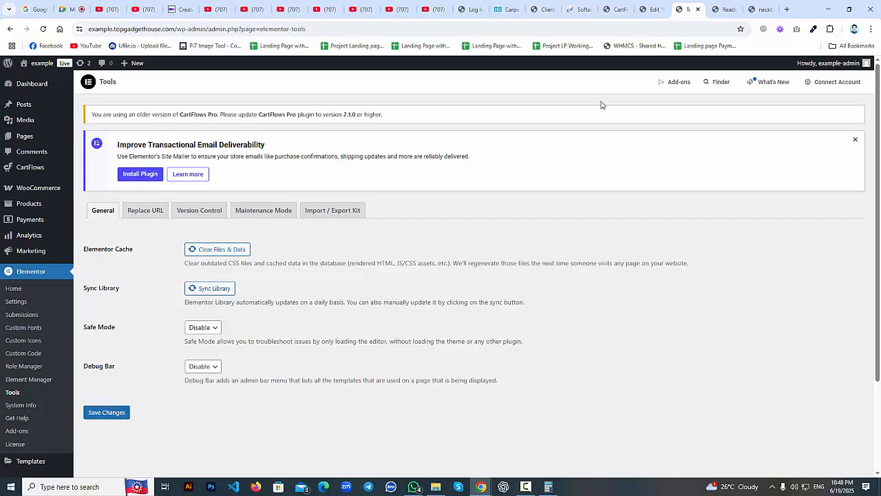
click(658, 9)
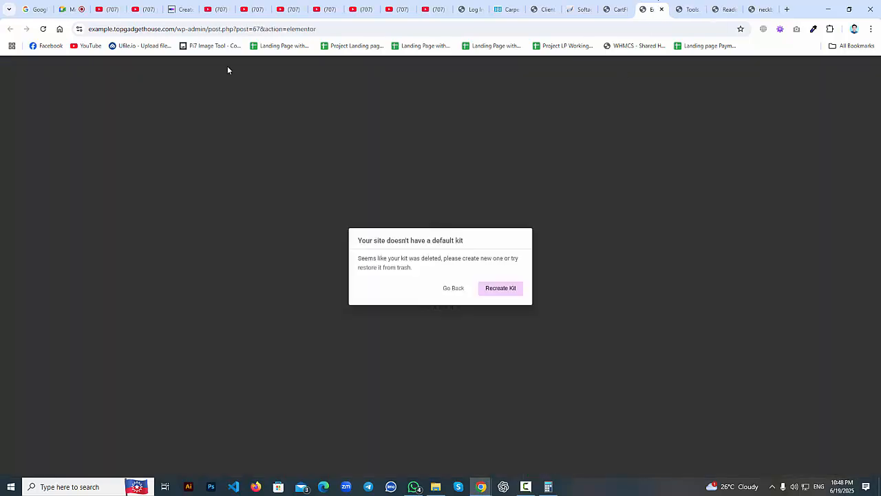
click(43, 29)
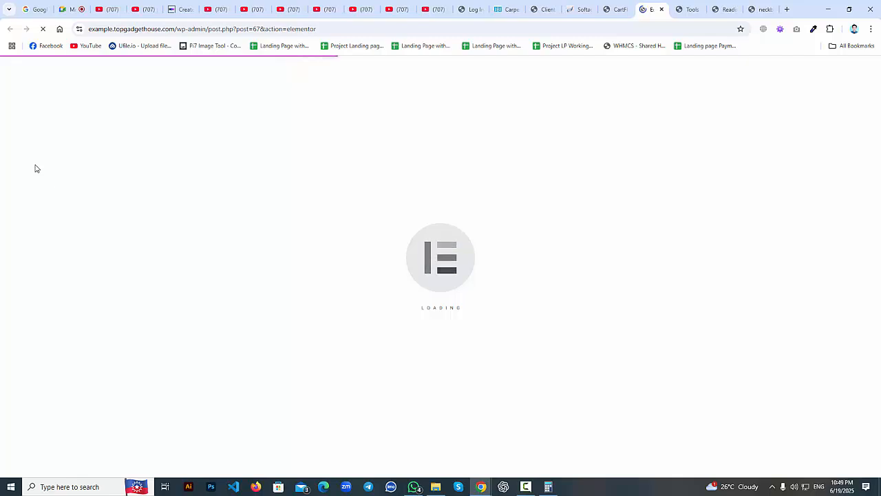
Select the post number in the editor's page address.
click(256, 30)
click(263, 30)
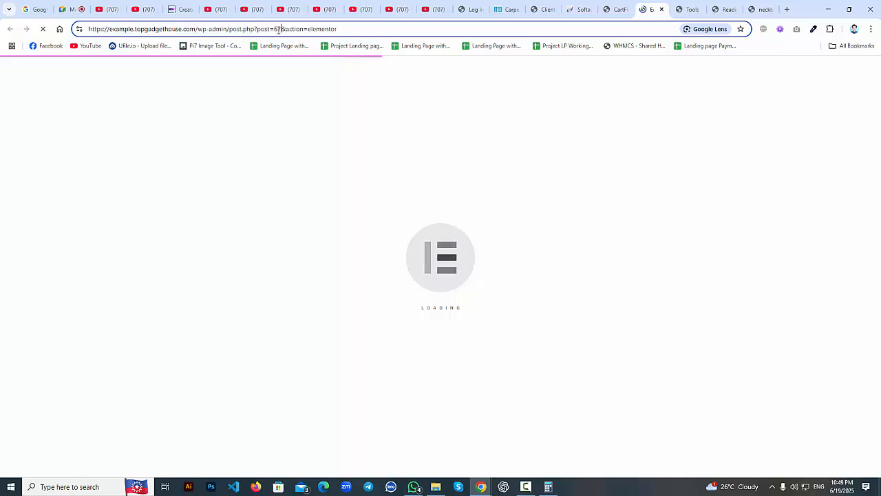
double_click(278, 29)
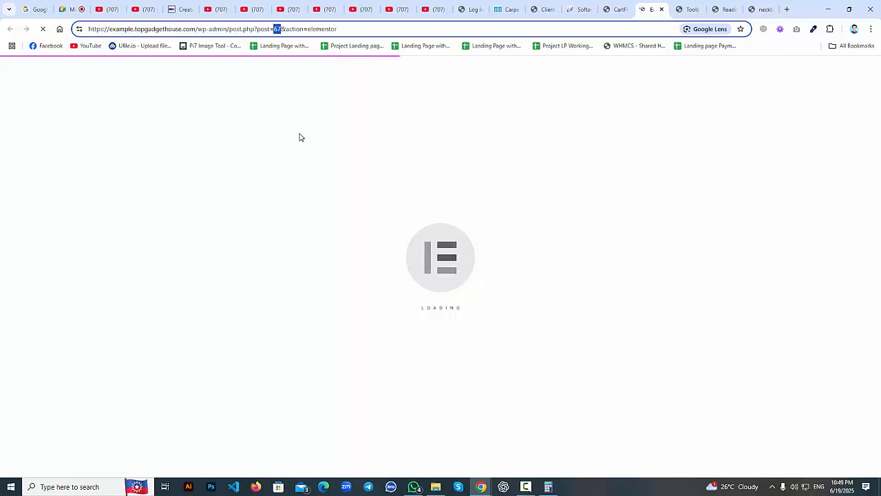
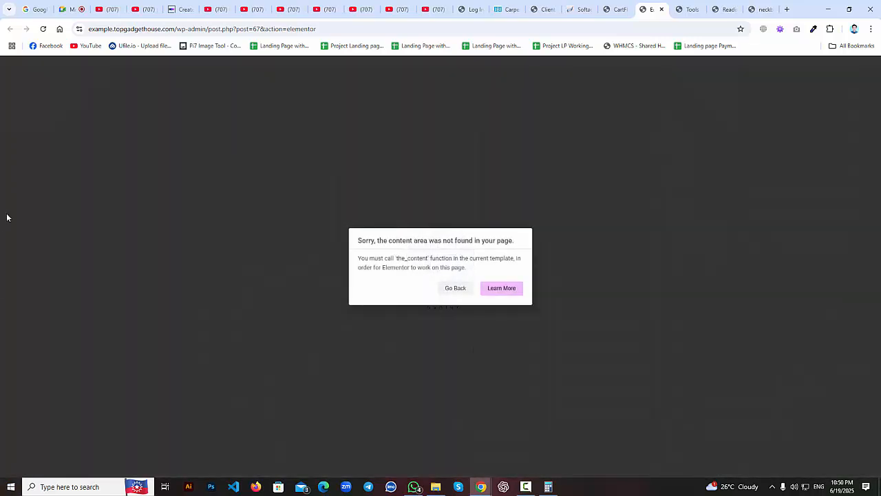
Reload the failing Checkout editor, start loading Appearance > Themes, and recheck the editor.
click(44, 29)
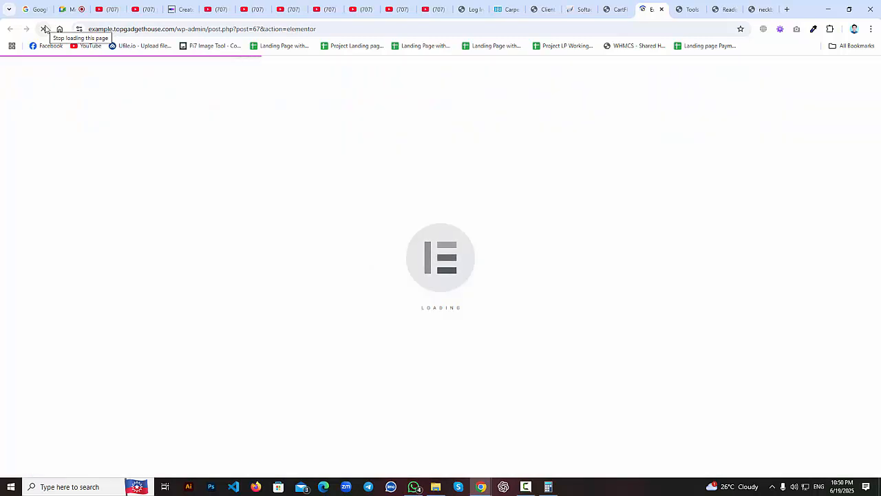
click(616, 9)
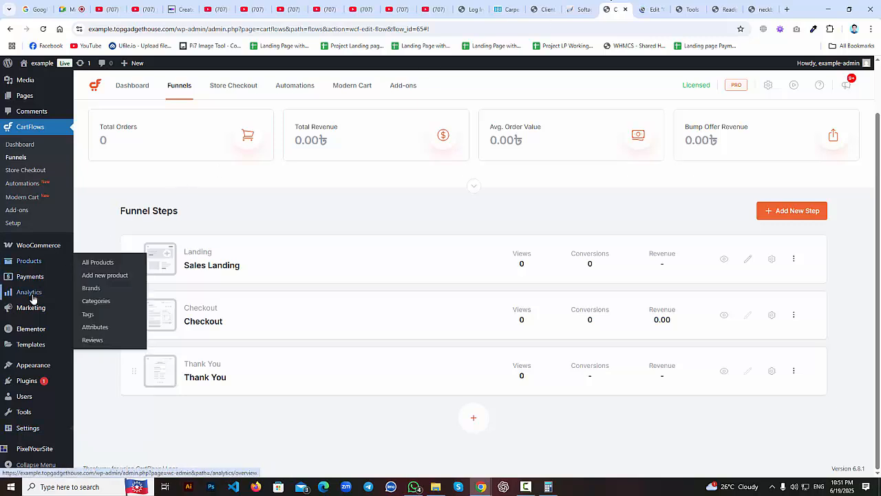
mouse_move(35, 366)
click(88, 372)
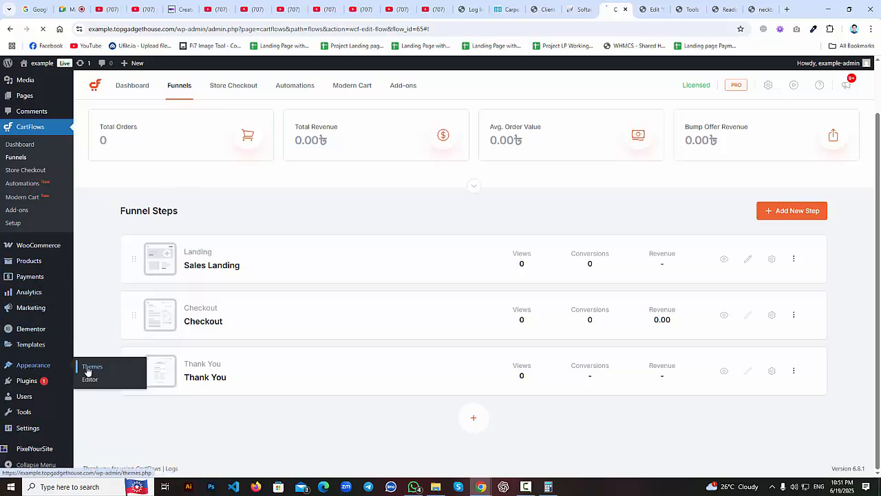
click(646, 7)
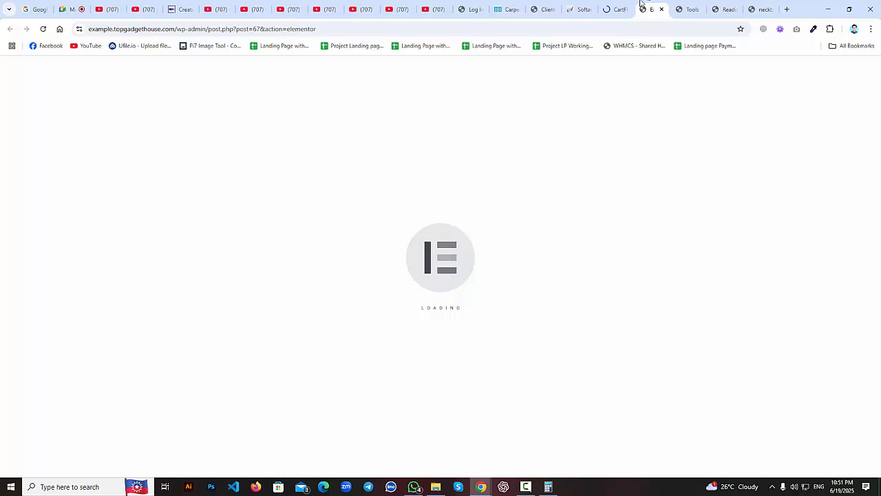
click(619, 7)
click(651, 8)
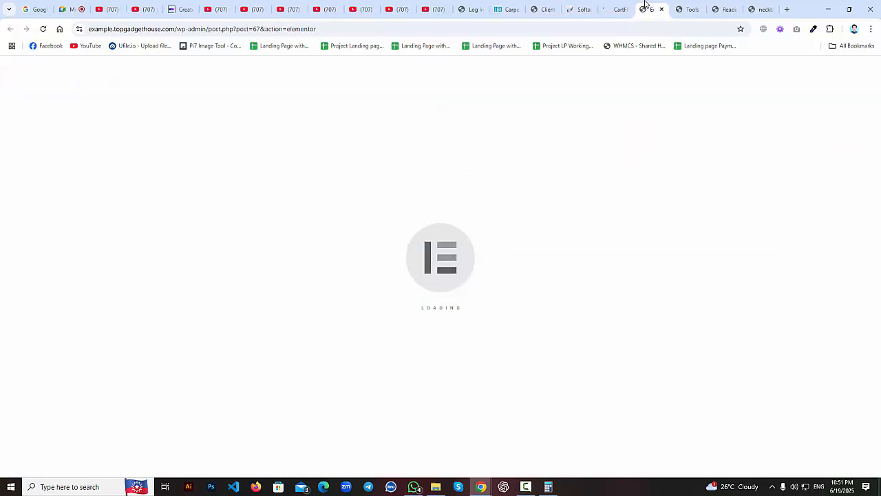
Run Clear Files & Data and Sync Library in Elementor Tools, then view the installed themes.
click(691, 5)
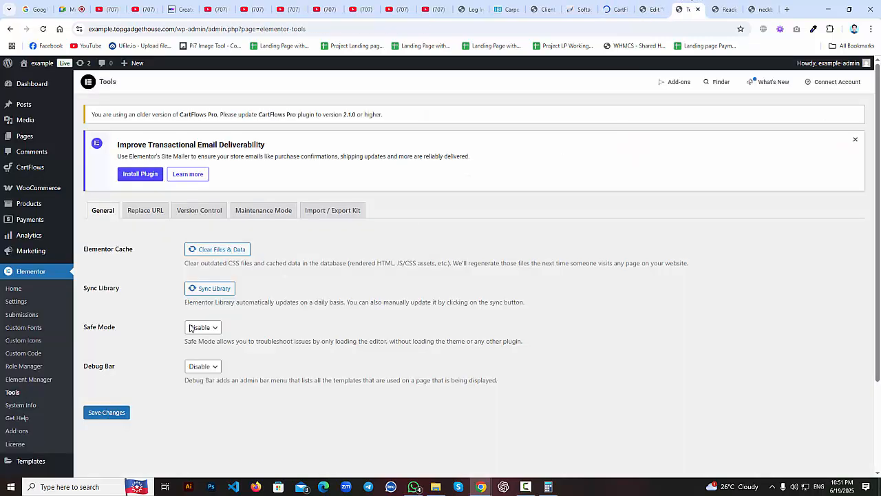
click(219, 250)
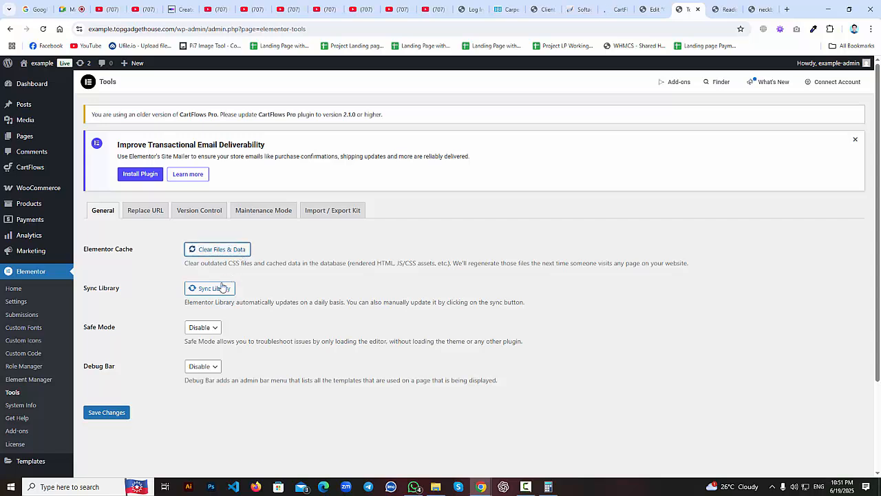
click(212, 293)
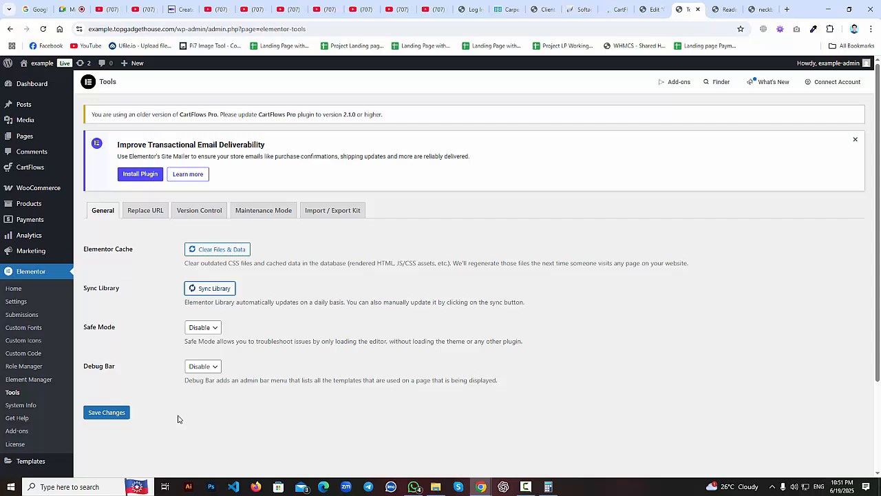
click(653, 8)
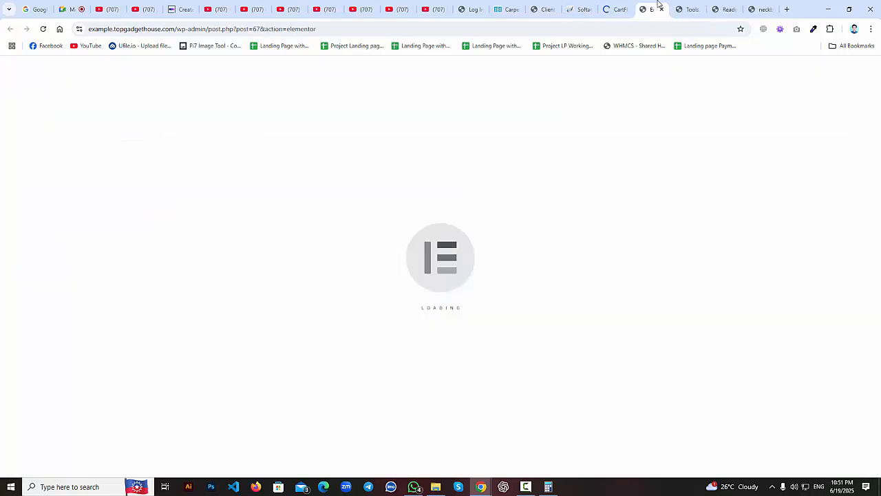
click(685, 7)
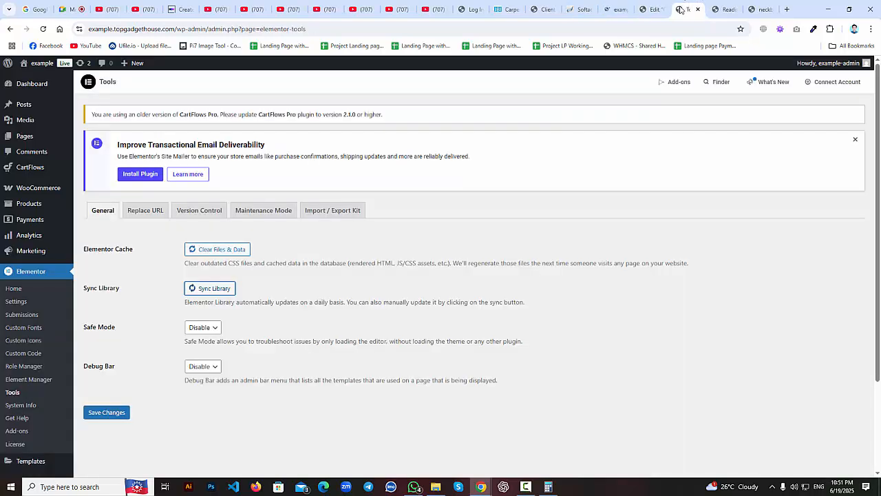
click(618, 7)
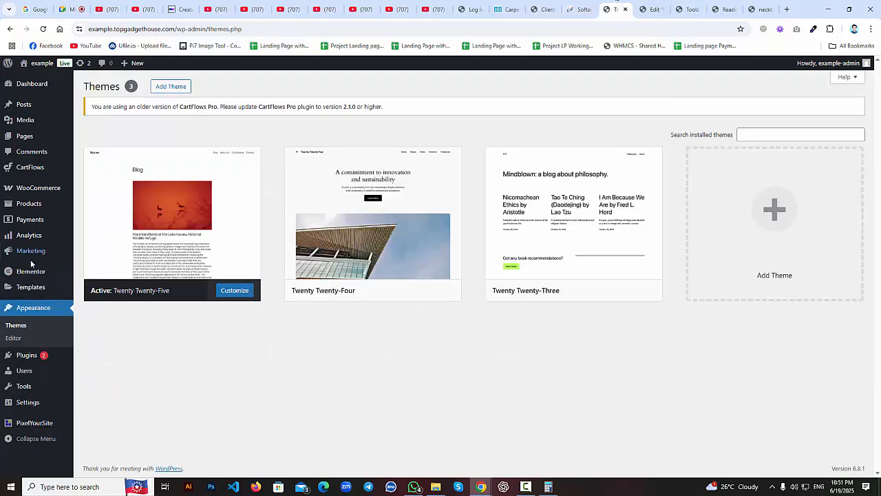
Install the Hello Elementor theme from Add Themes.
mouse_move(395, 226)
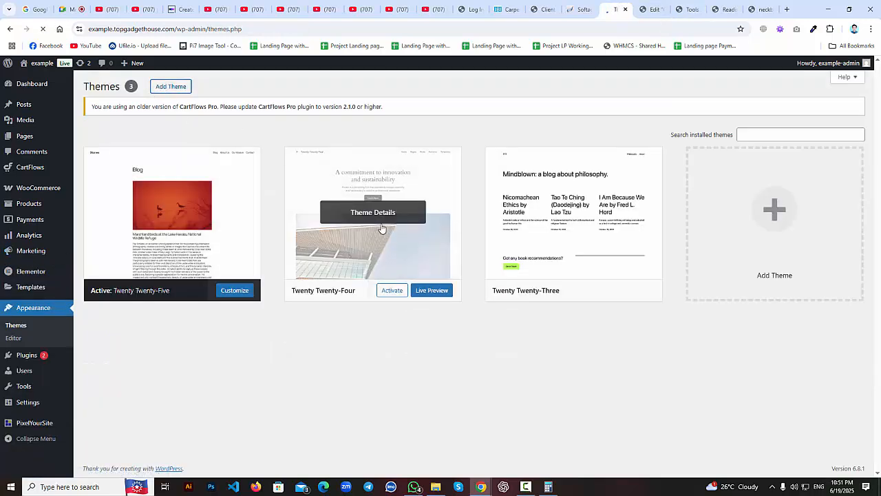
click(643, 5)
click(616, 8)
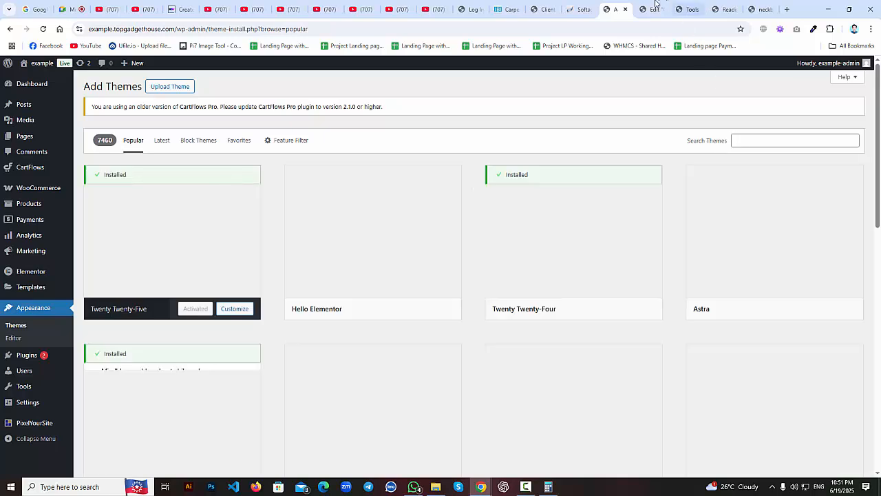
click(404, 312)
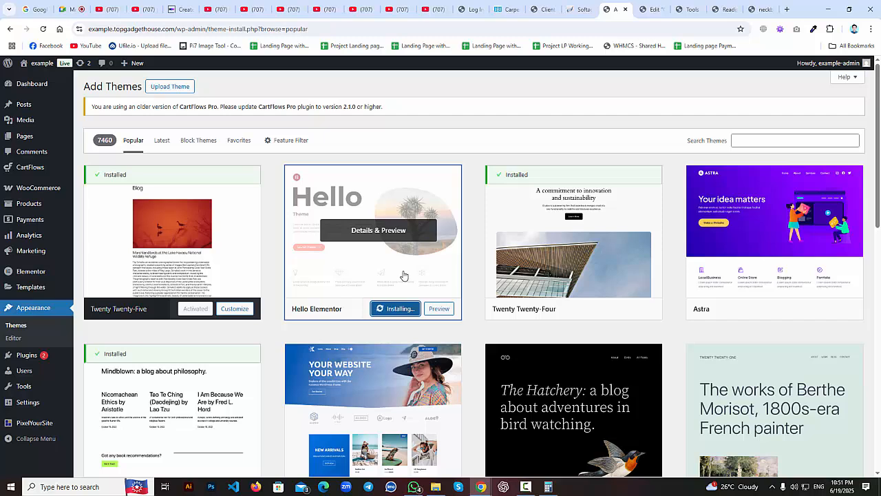
click(653, 9)
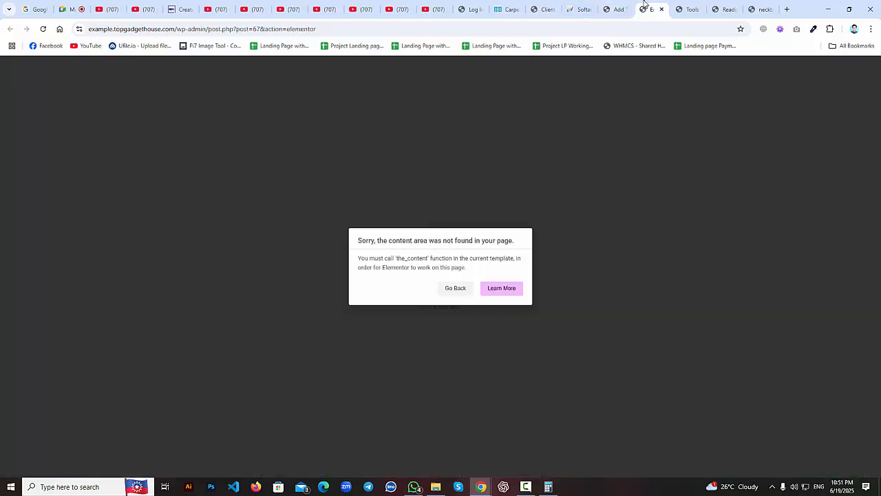
click(687, 9)
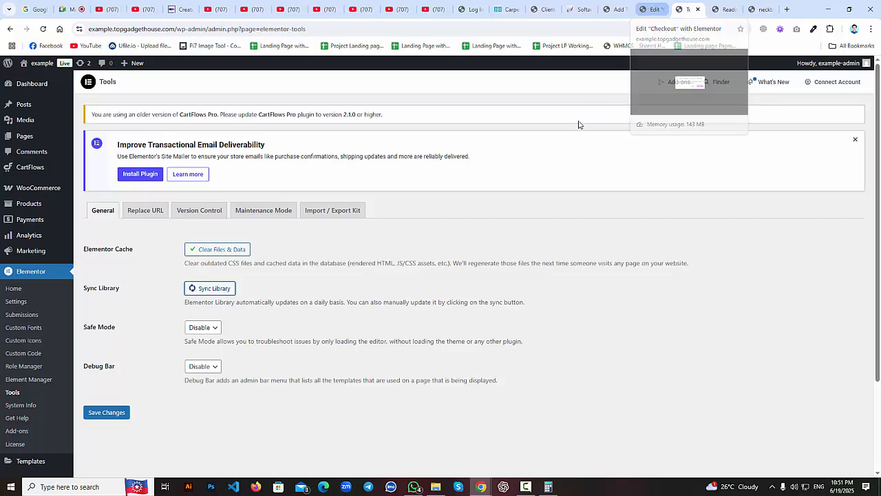
click(619, 8)
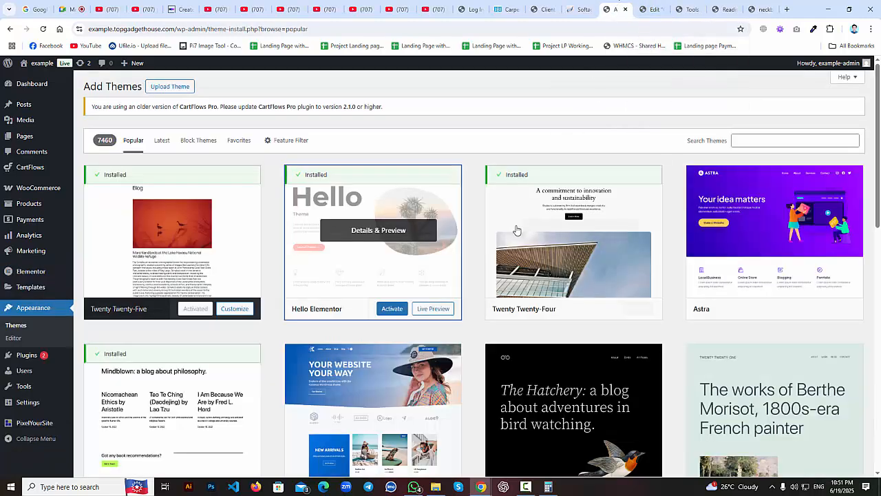
Activate Hello Elementor, then recheck the Checkout editor and Elementor Tools.
click(391, 308)
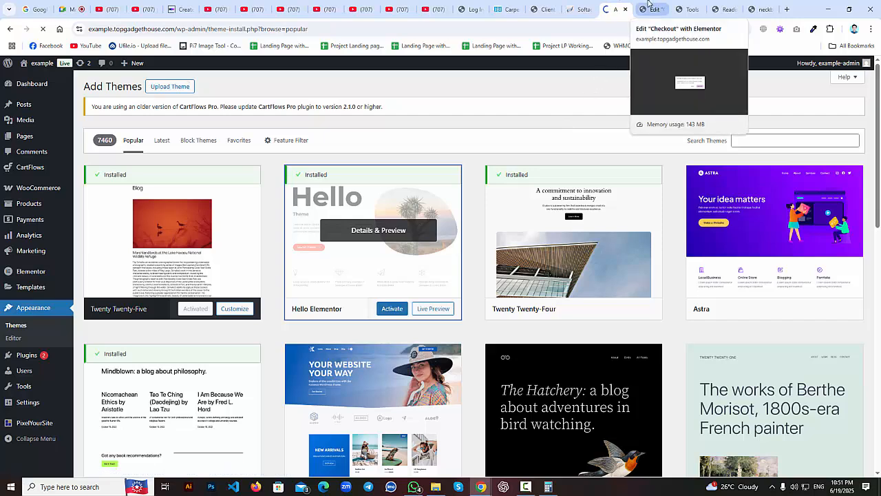
click(648, 6)
click(681, 5)
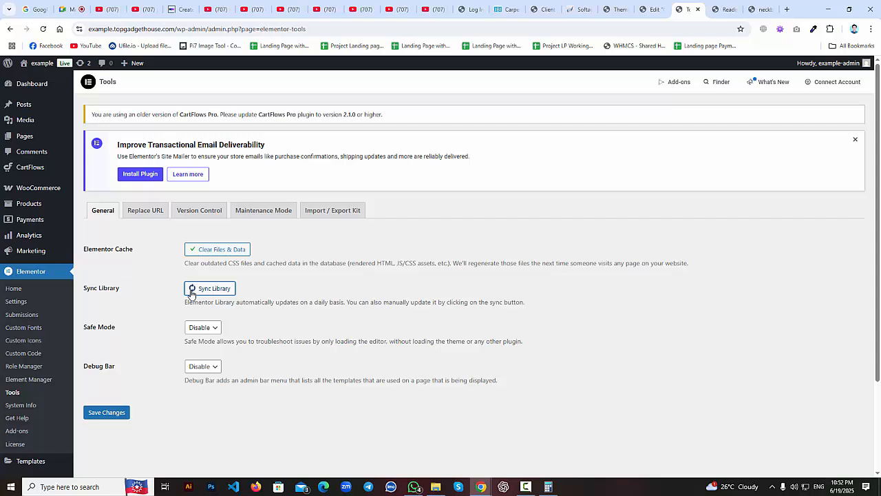
click(645, 4)
click(616, 6)
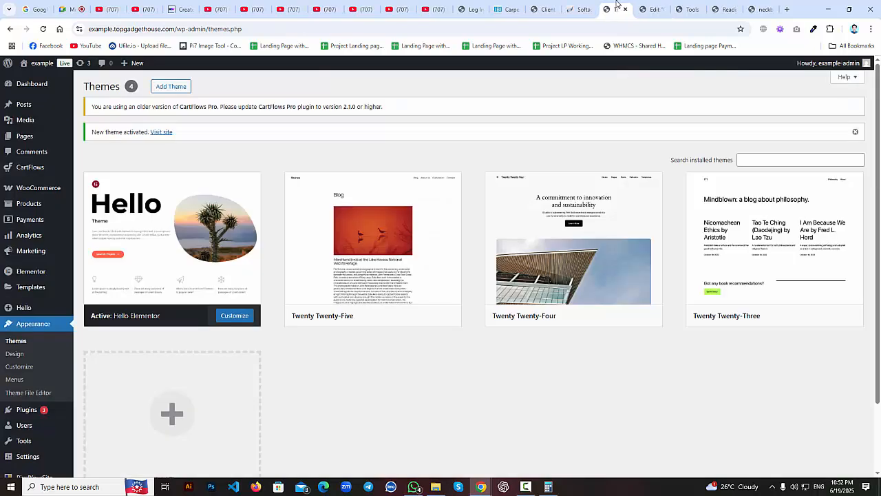
Reload the Checkout editor, which still reports the missing content area, then close its tab.
click(44, 29)
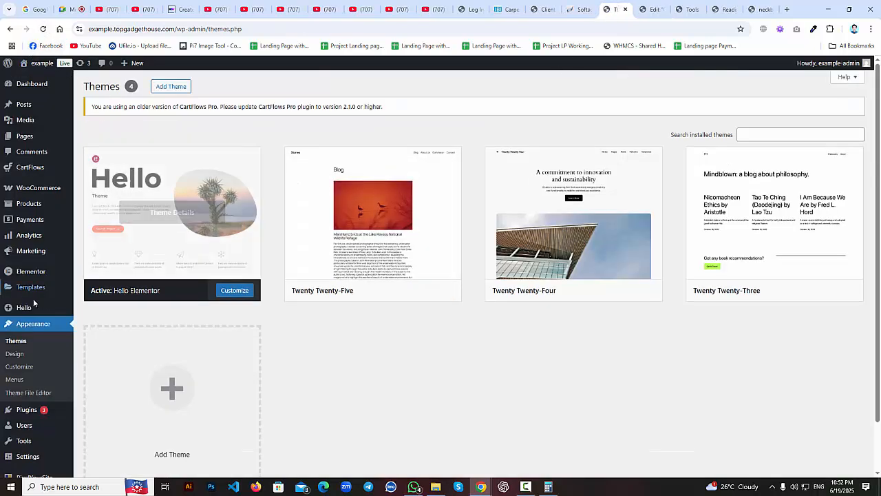
click(665, 6)
click(681, 11)
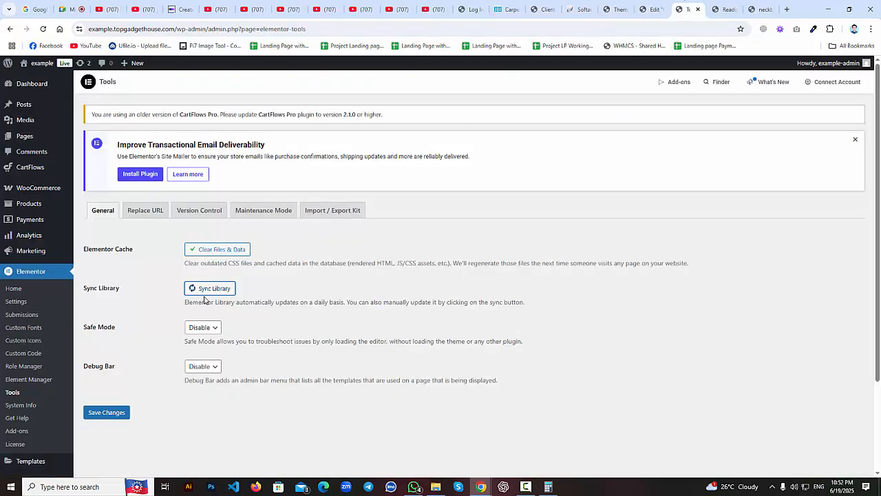
click(664, 7)
click(373, 26)
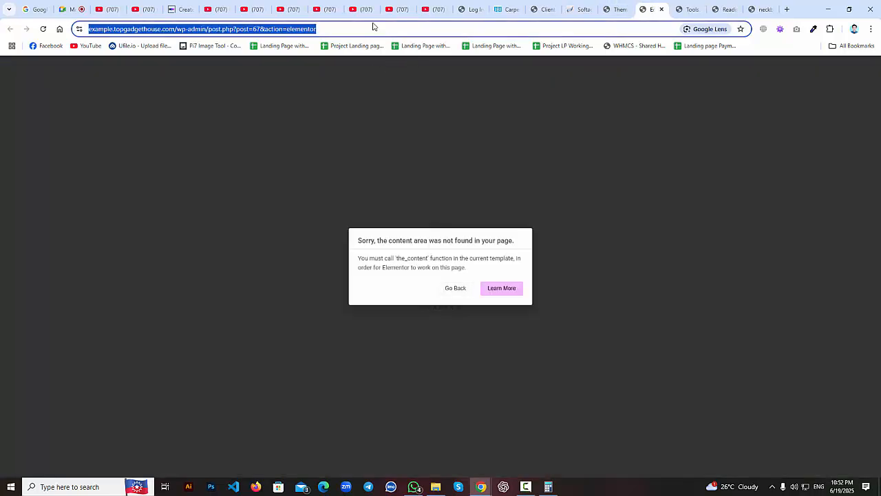
key(Return)
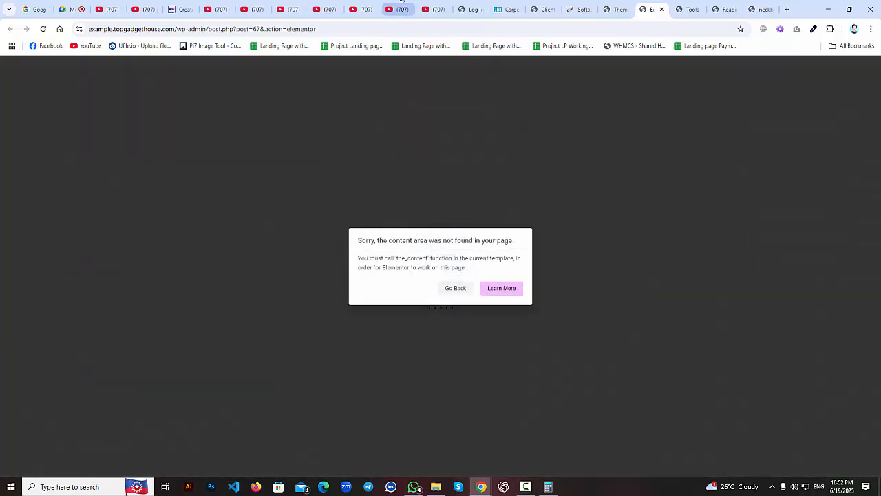
middle_click(643, 4)
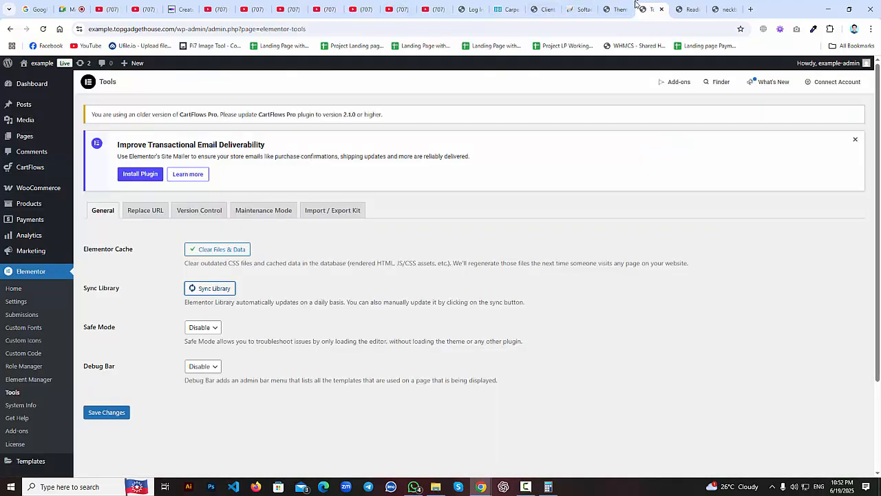
Open the Test funnel from CartFlows Funnels, review its Landing, Checkout and Thank You steps.
click(612, 4)
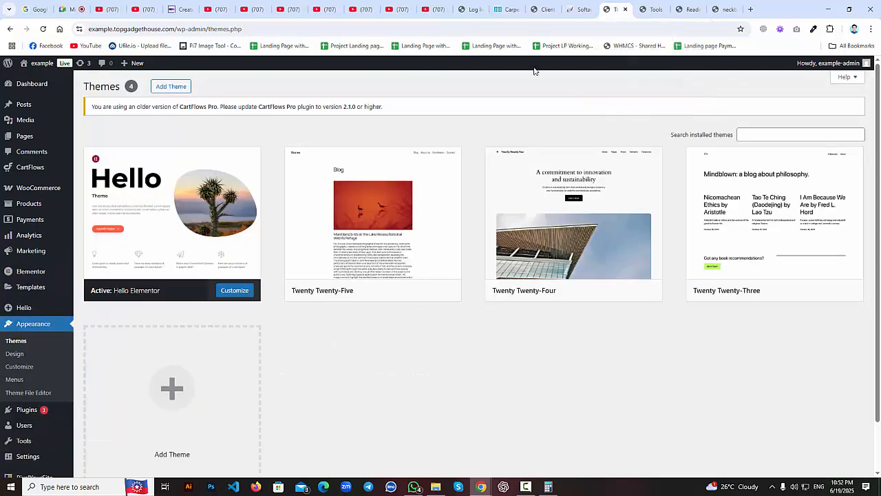
click(607, 9)
click(642, 8)
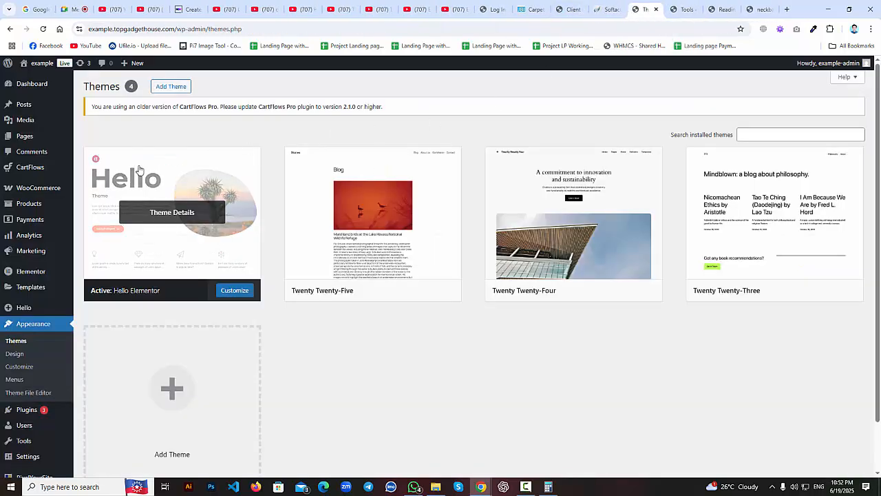
mouse_move(69, 169)
click(83, 186)
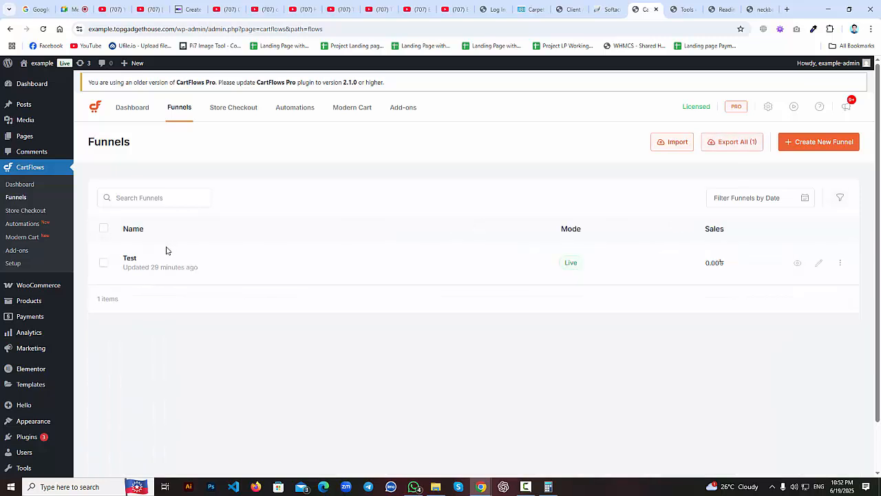
click(130, 261)
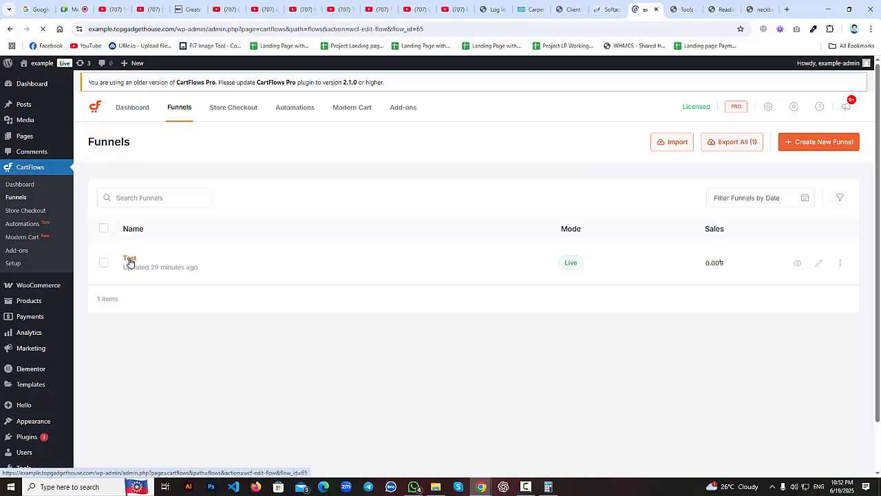
scroll(282, 288, down, 1)
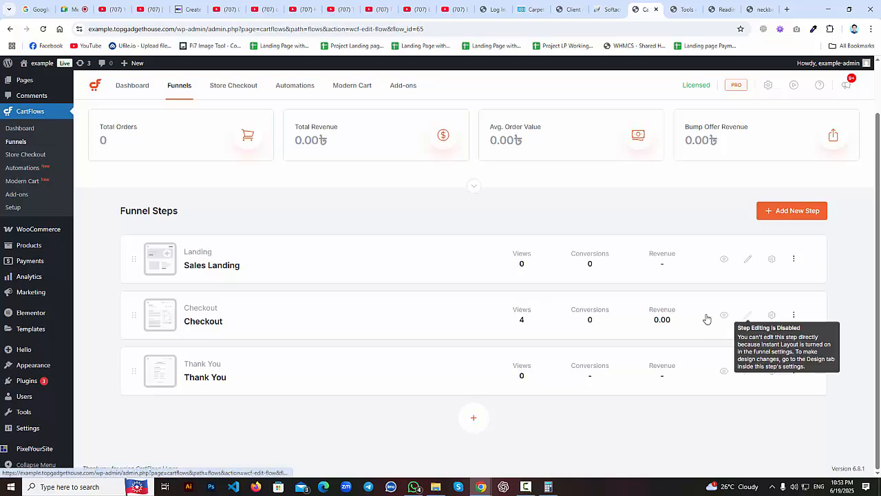
scroll(163, 161, up, 1)
click(177, 110)
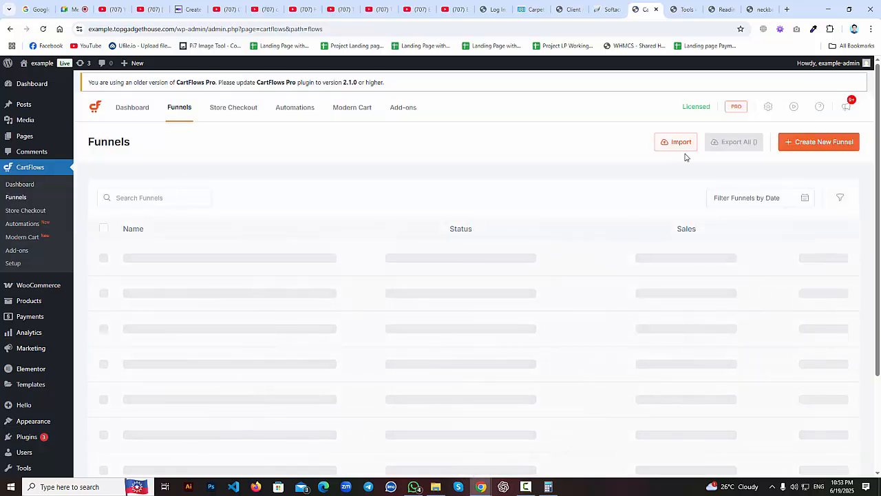
Create a blank funnel from scratch named 'test'.
click(834, 143)
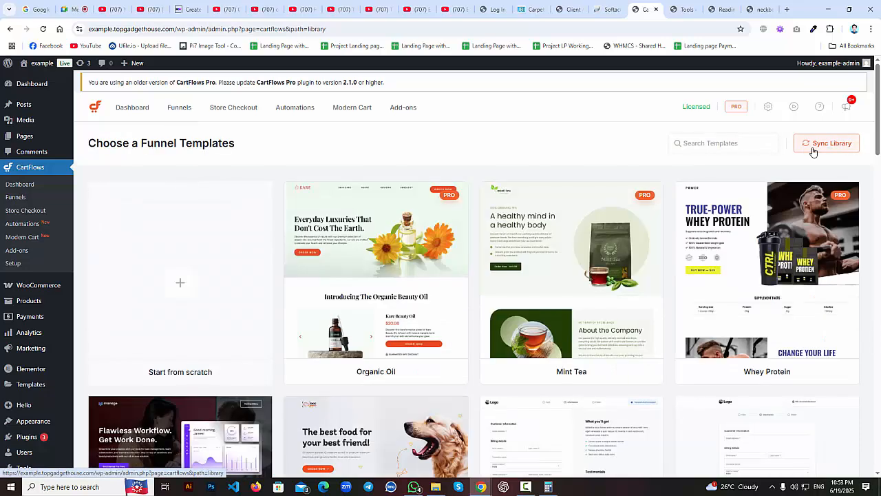
click(181, 284)
click(370, 273)
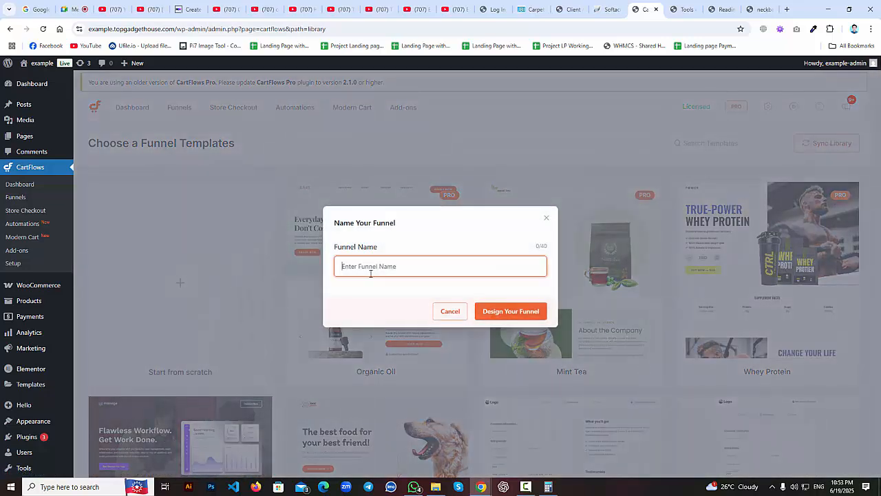
text(test2)
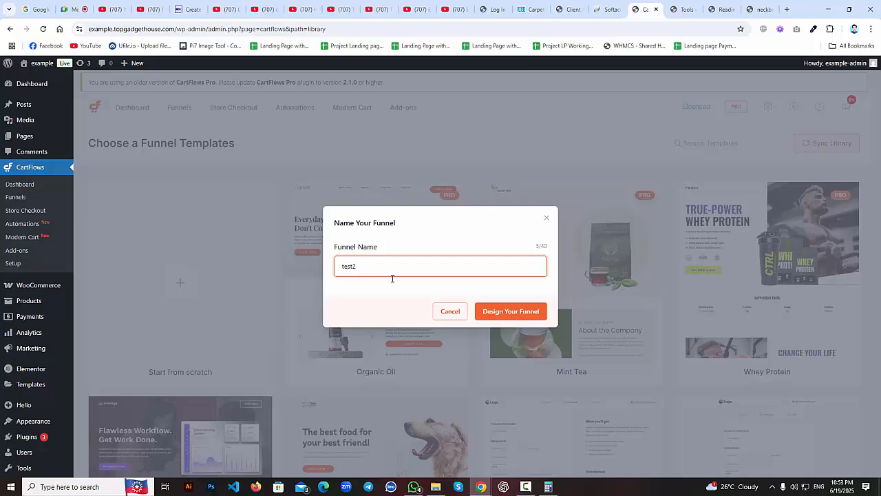
click(493, 311)
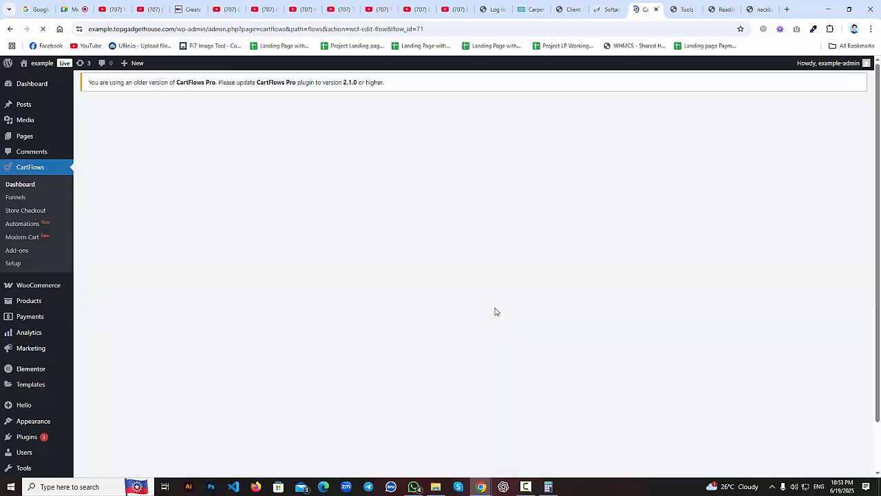
Scroll down to the new funnel's Sales Landing, Checkout and Thank You steps.
scroll(402, 321, down, 2)
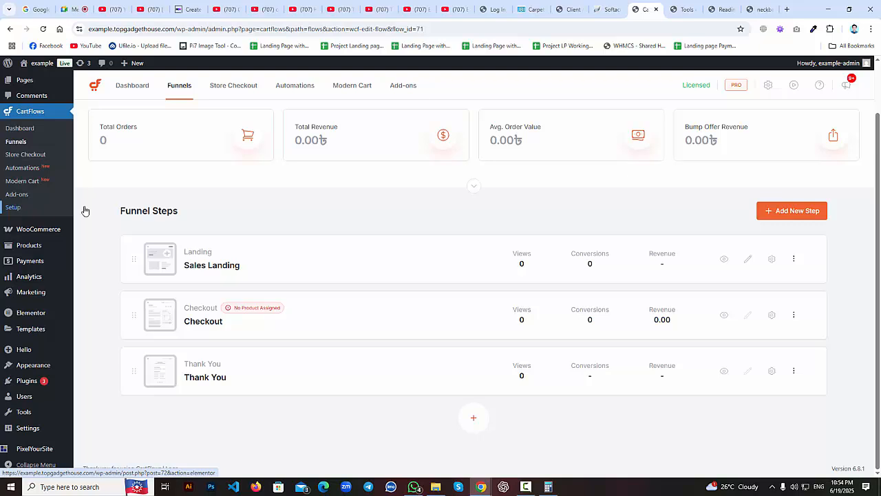
Browse the CartFlows Settings tabs and regenerate the inline CSS under Advanced.
click(768, 86)
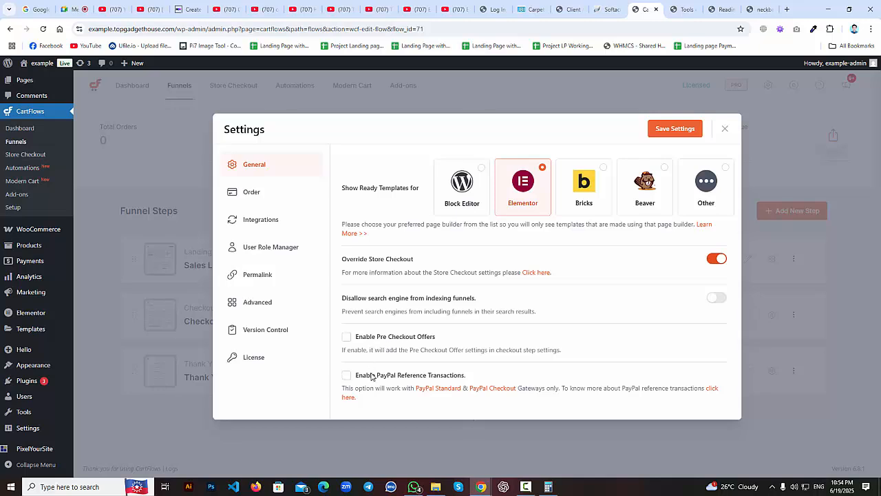
click(267, 192)
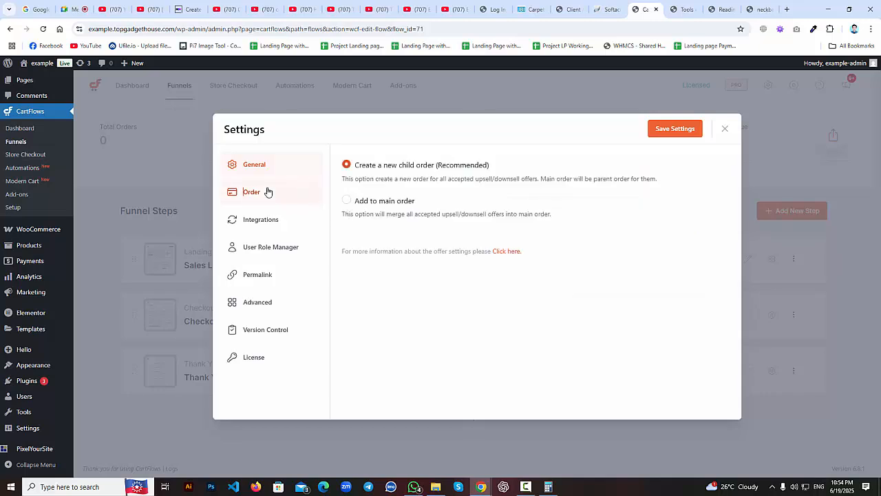
click(267, 225)
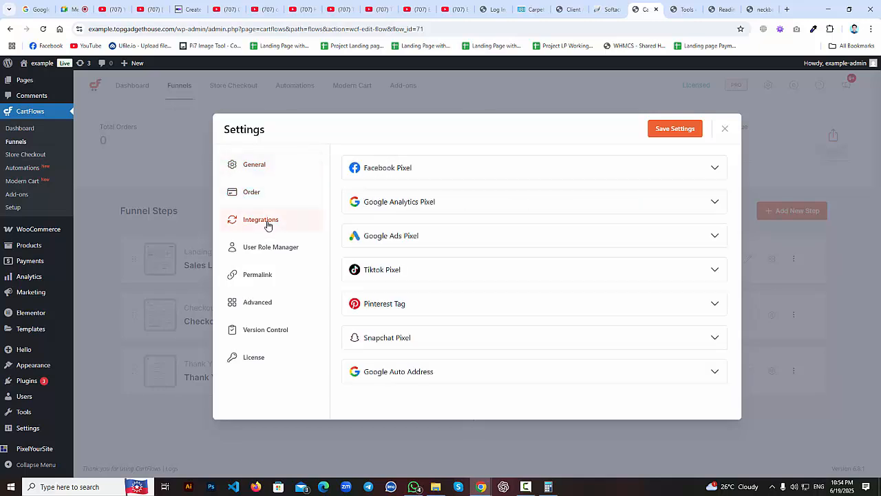
click(266, 250)
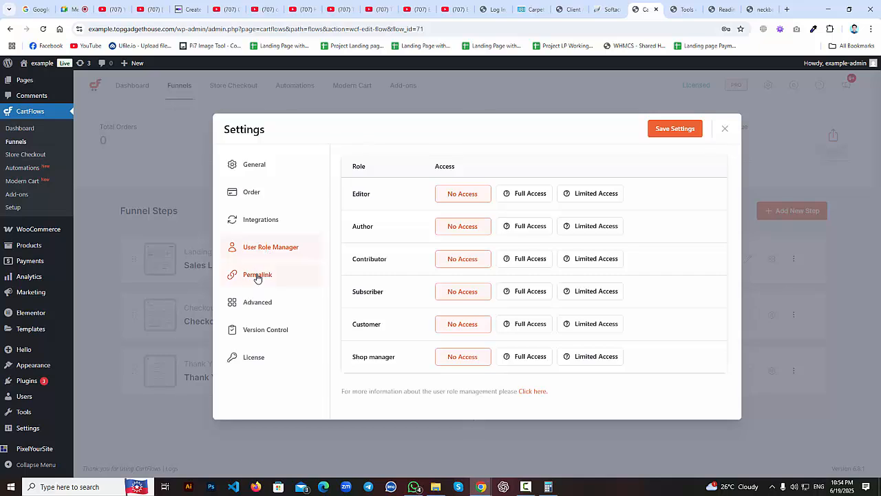
click(256, 276)
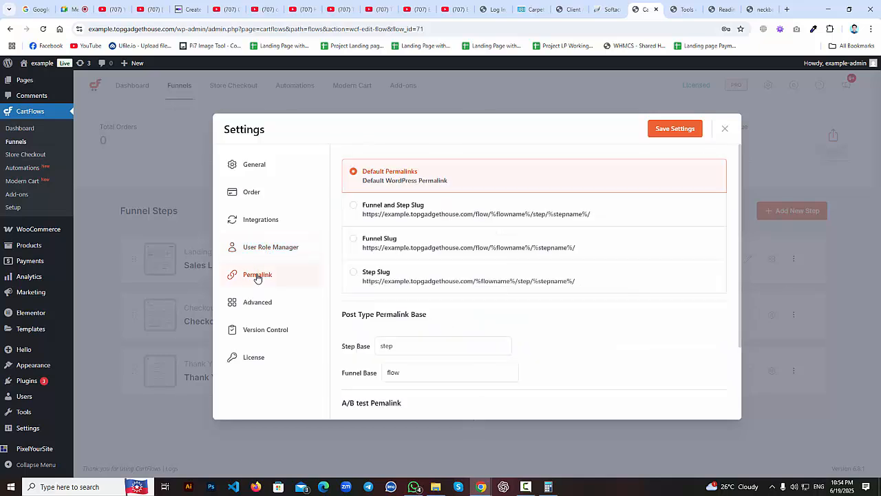
scroll(417, 217, down, 1)
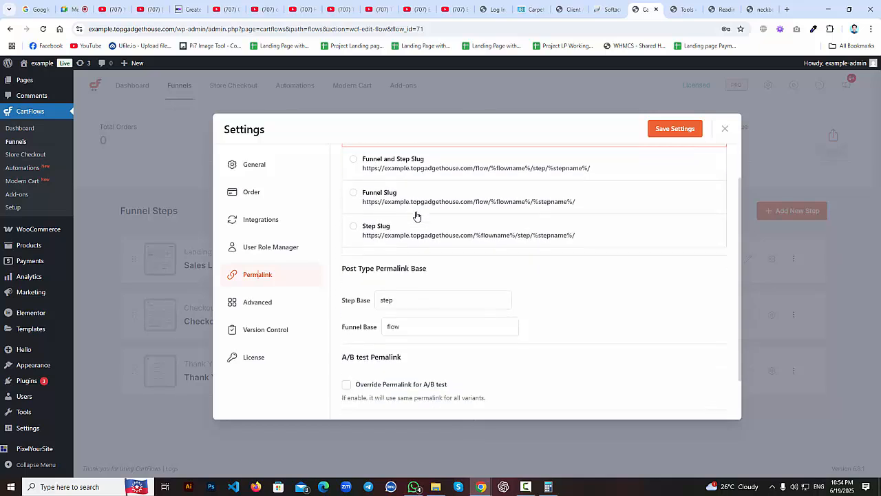
scroll(416, 217, down, 1)
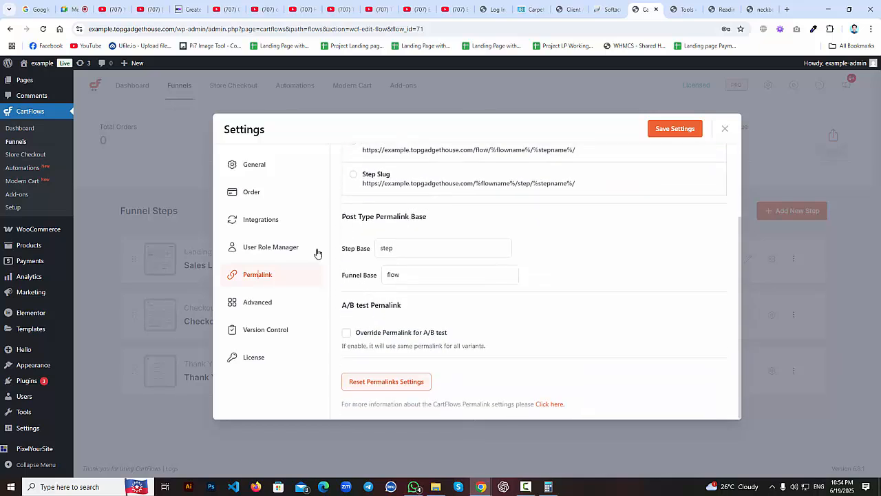
click(285, 303)
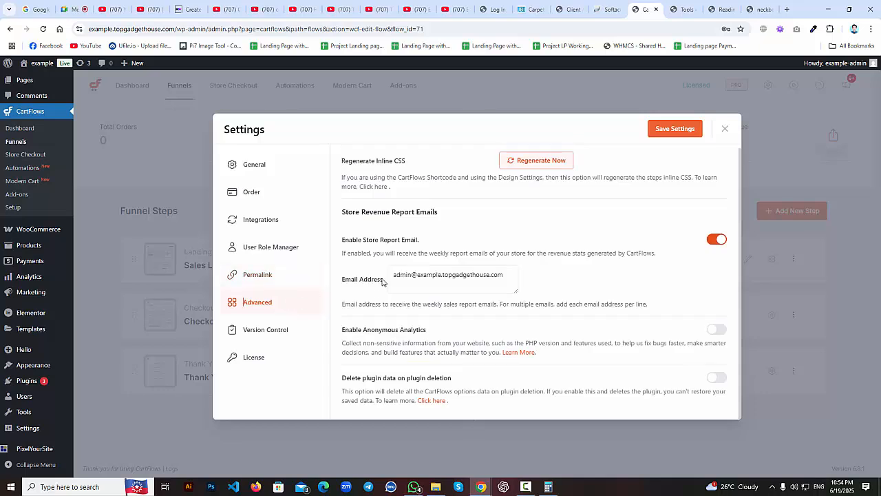
click(524, 159)
Return to General and save settings with Elementor templates and Override Store Checkout enabled.
click(268, 329)
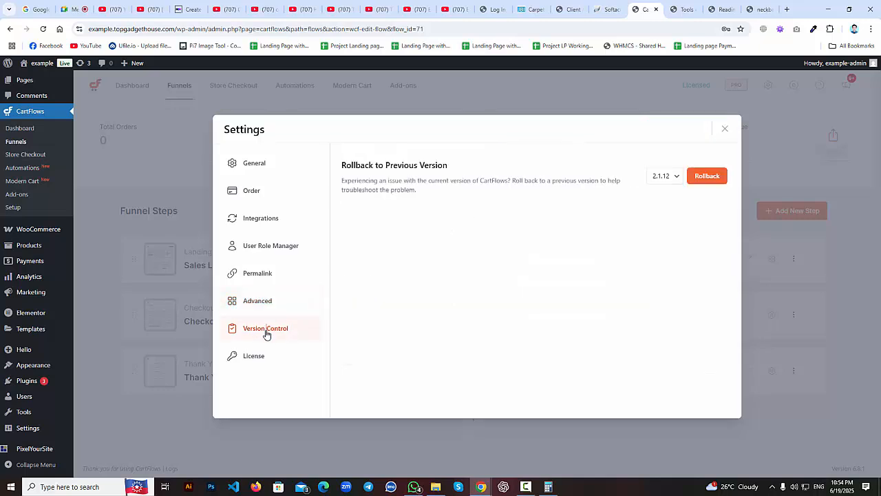
click(256, 357)
click(276, 328)
click(280, 301)
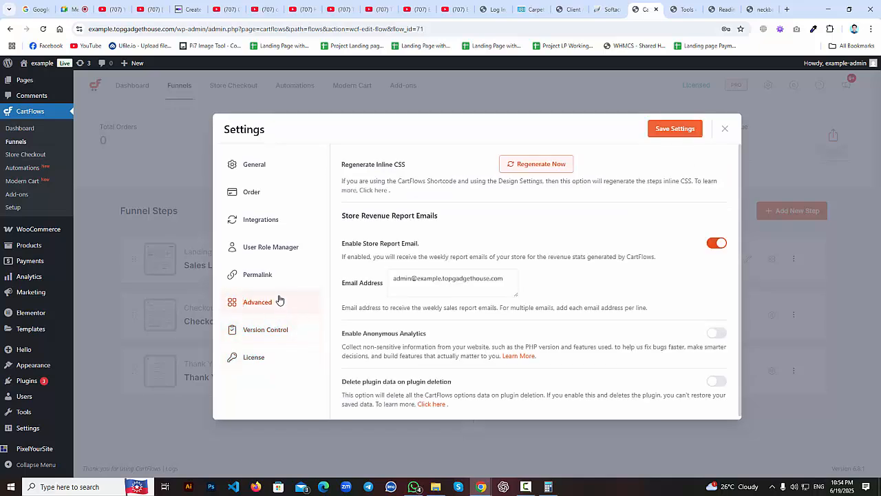
click(283, 276)
click(285, 253)
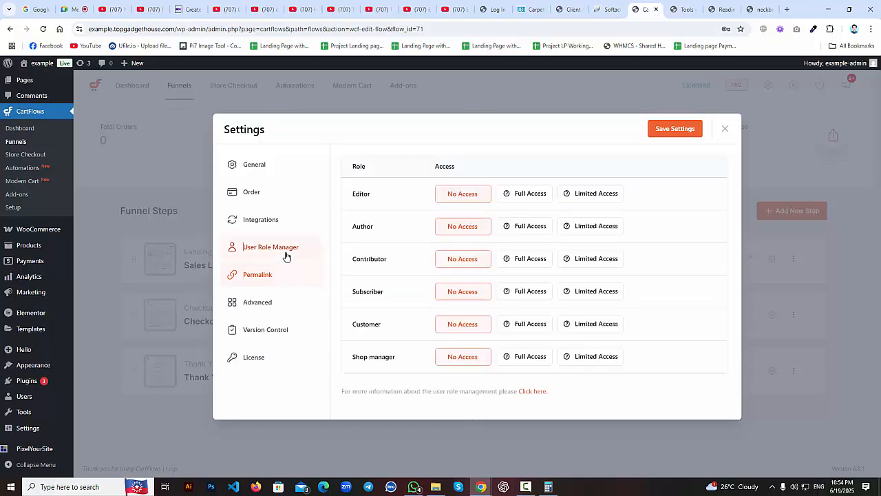
click(281, 223)
click(267, 197)
click(274, 170)
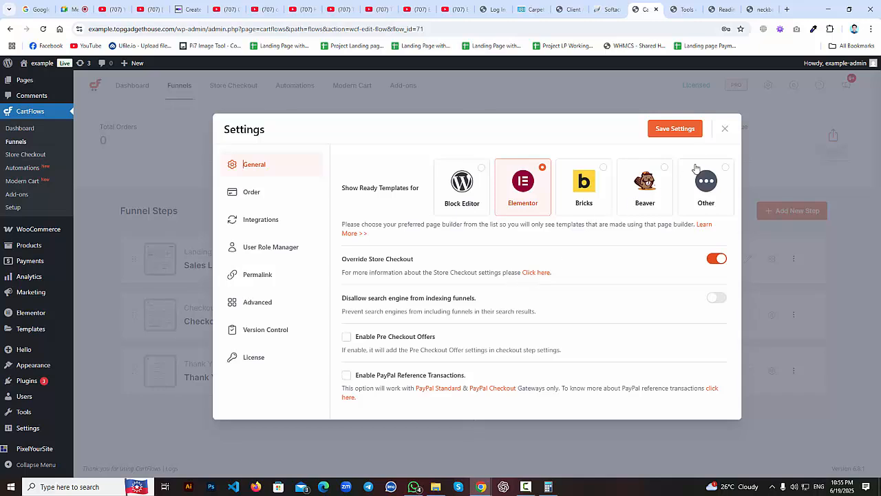
click(692, 135)
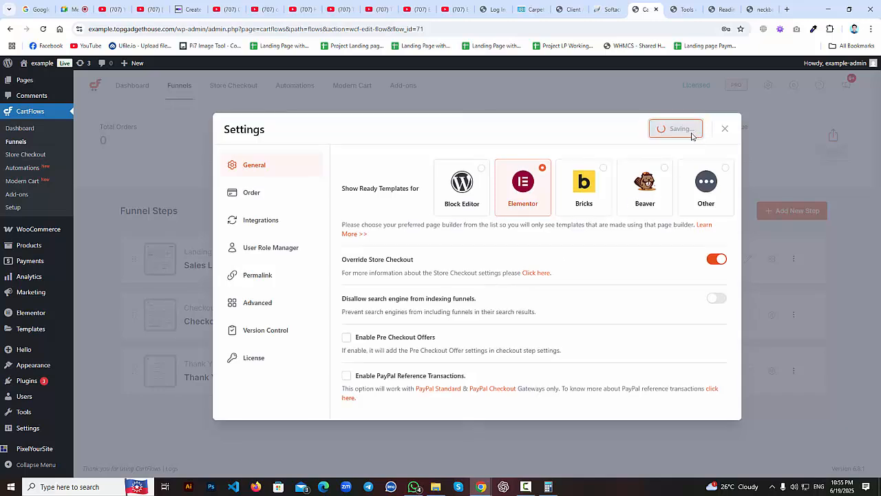
click(724, 130)
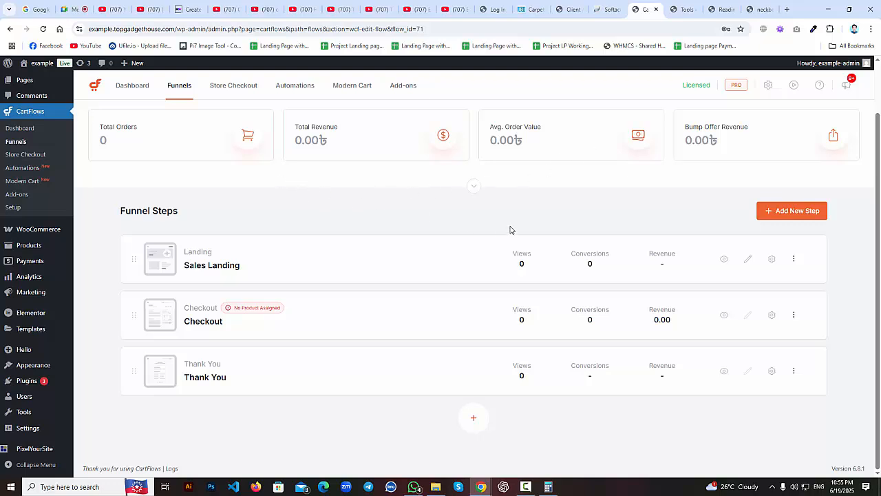
Turn on the Checkout step's design settings, save, and reload the funnel page.
click(771, 314)
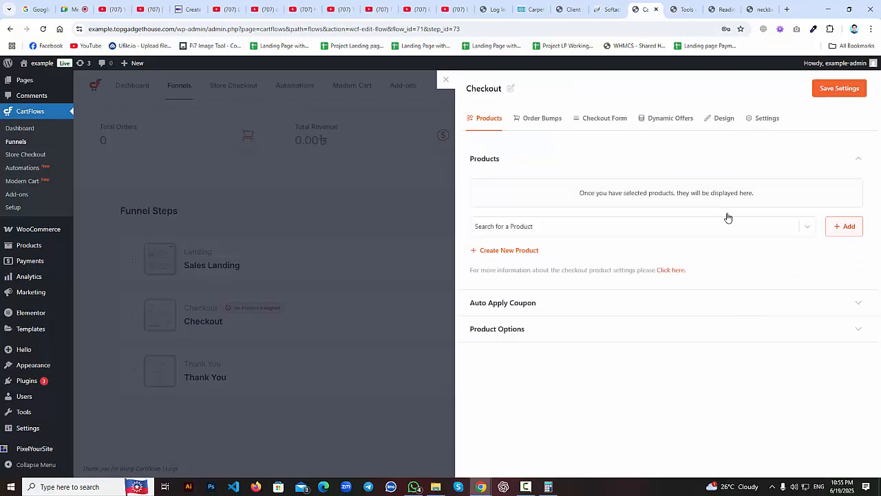
click(725, 123)
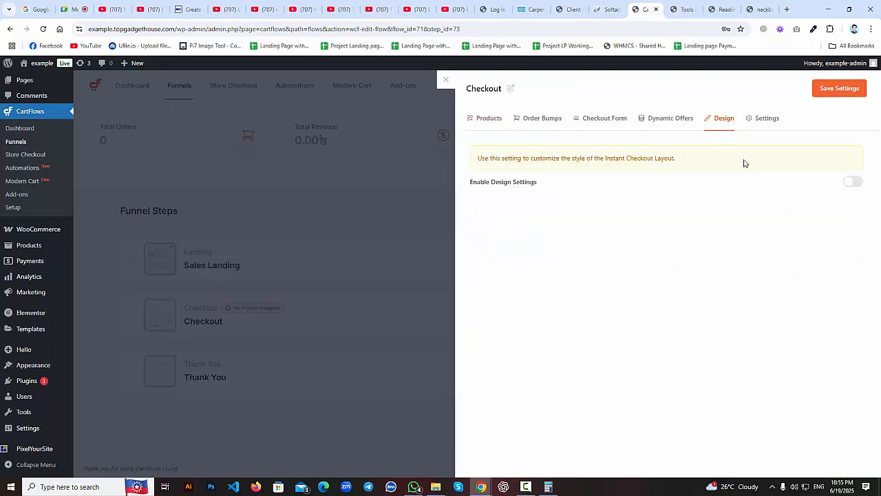
click(851, 183)
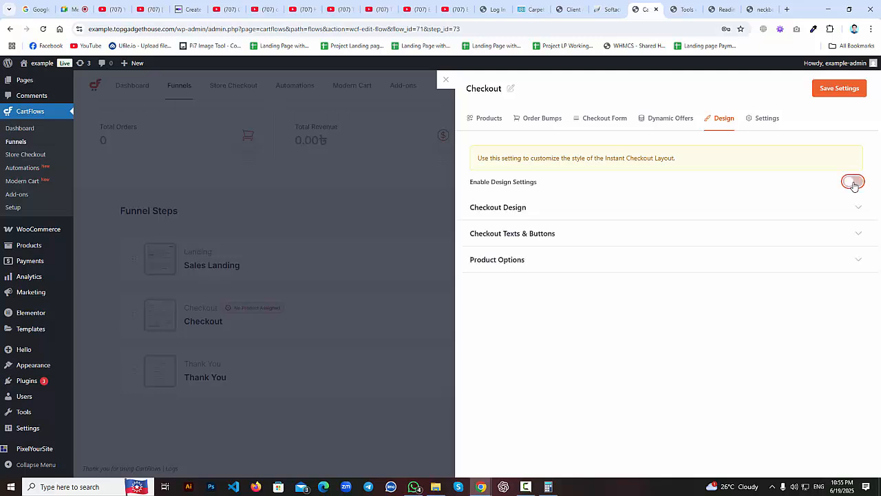
click(851, 90)
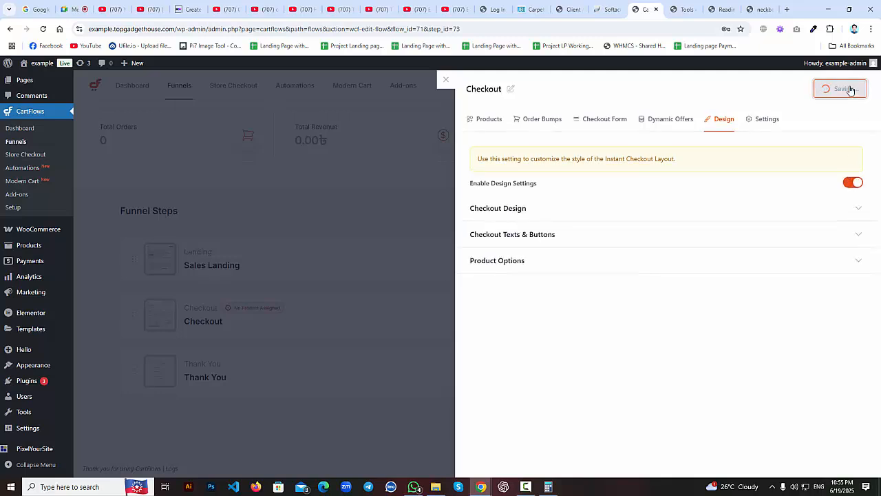
click(446, 81)
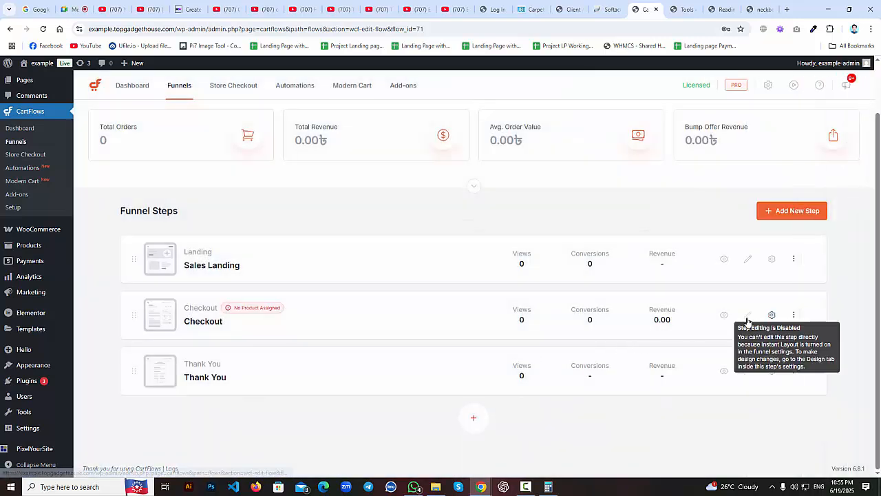
click(44, 30)
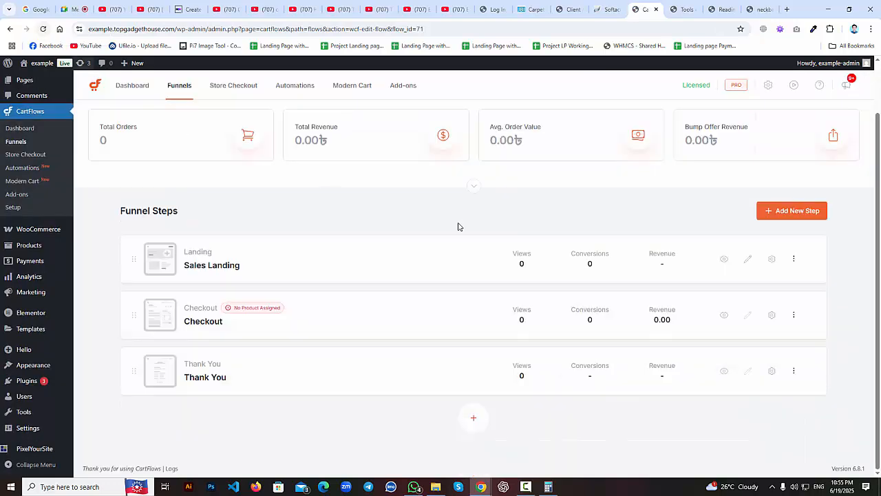
Reopen the Checkout design settings and enable the advanced Texts & Buttons options.
click(772, 316)
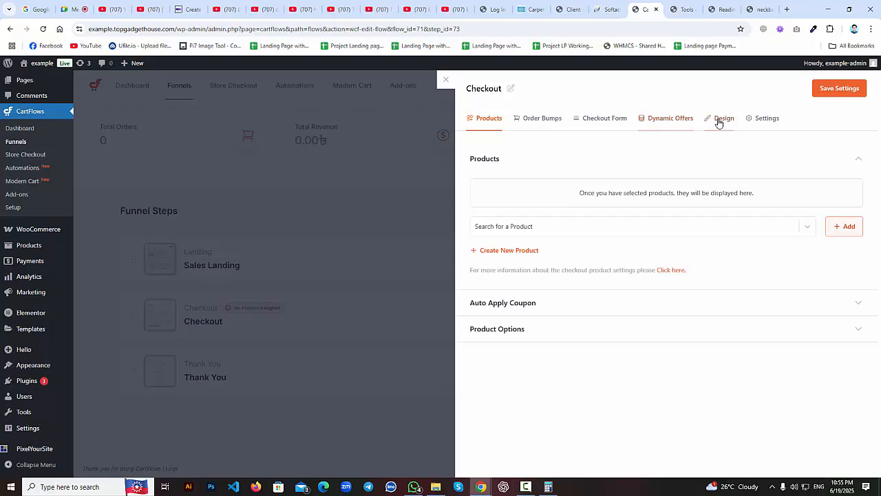
click(720, 123)
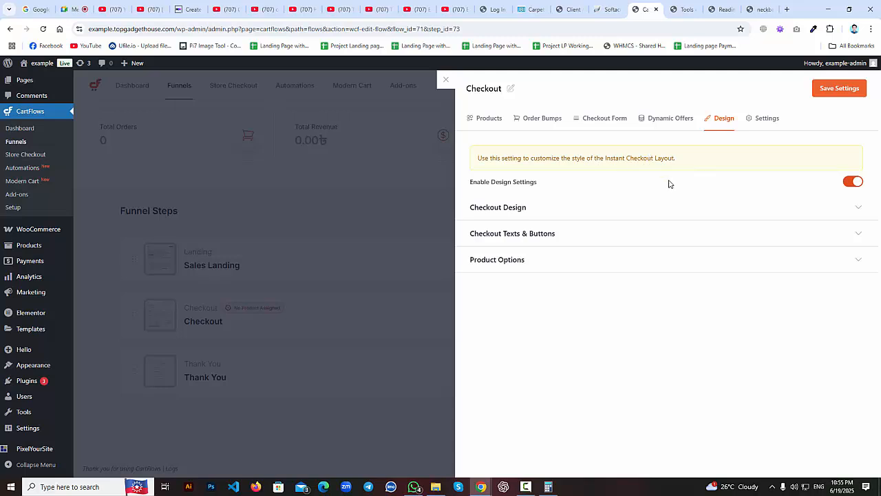
click(852, 211)
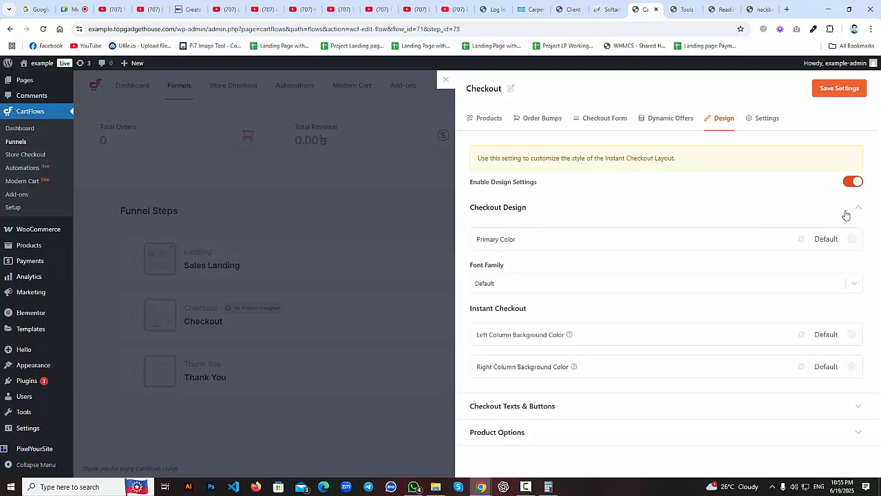
click(858, 407)
scroll(834, 391, down, 1)
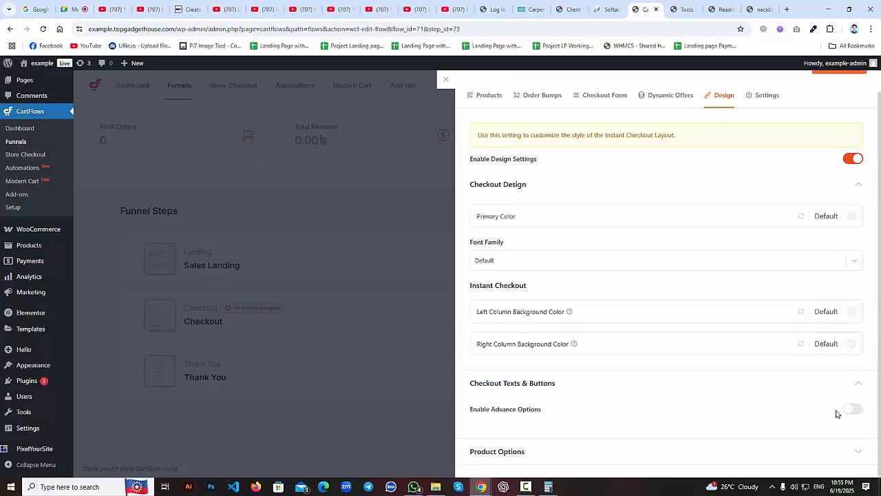
click(851, 409)
scroll(817, 404, down, 6)
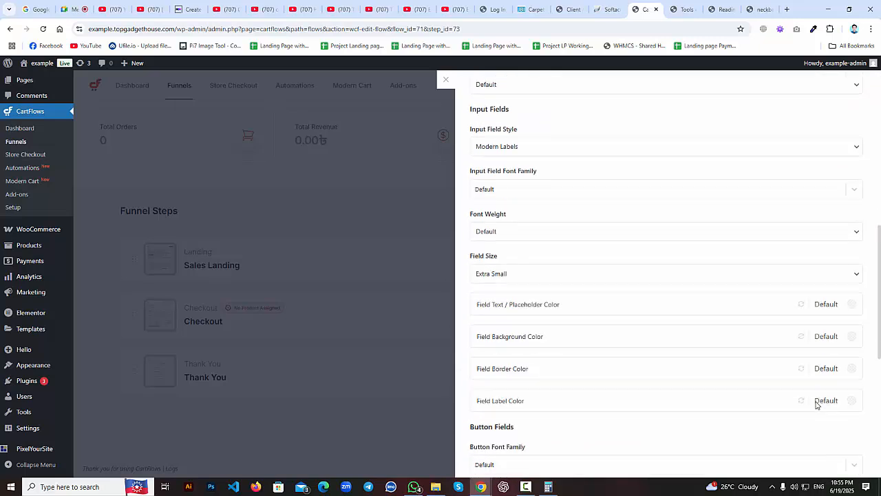
scroll(817, 405, down, 5)
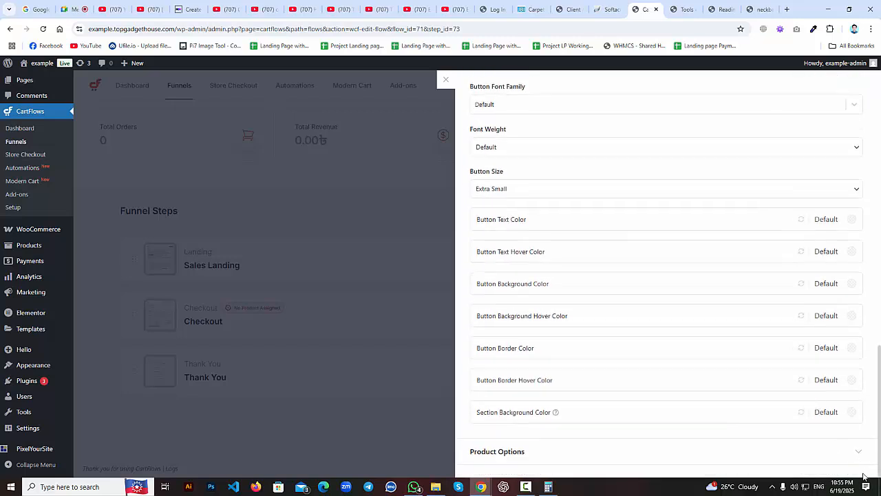
Switch on Show Product Images under Product Options, save, and close the drawer.
click(861, 450)
scroll(860, 447, down, 5)
scroll(860, 413, up, 1)
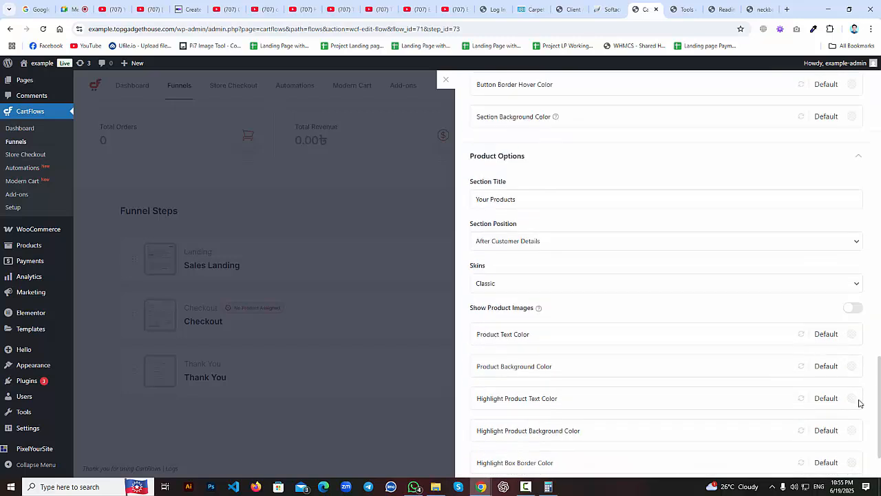
click(853, 308)
scroll(826, 345, down, 1)
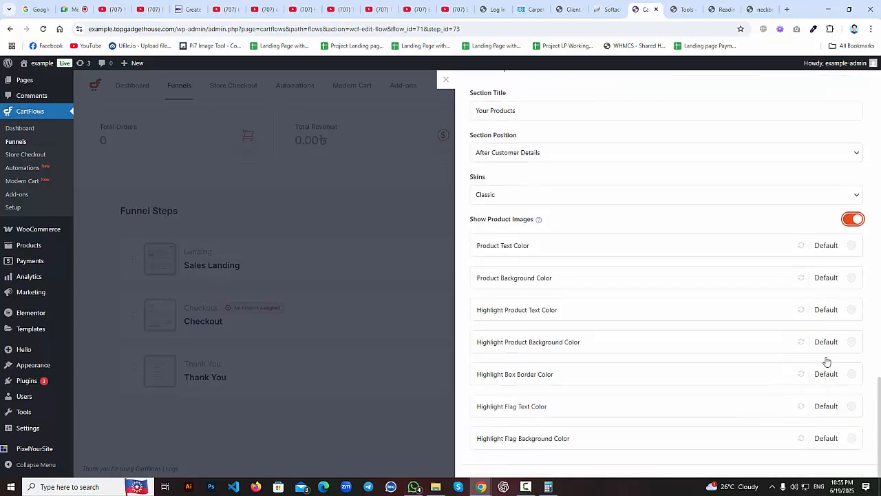
scroll(826, 361, up, 15)
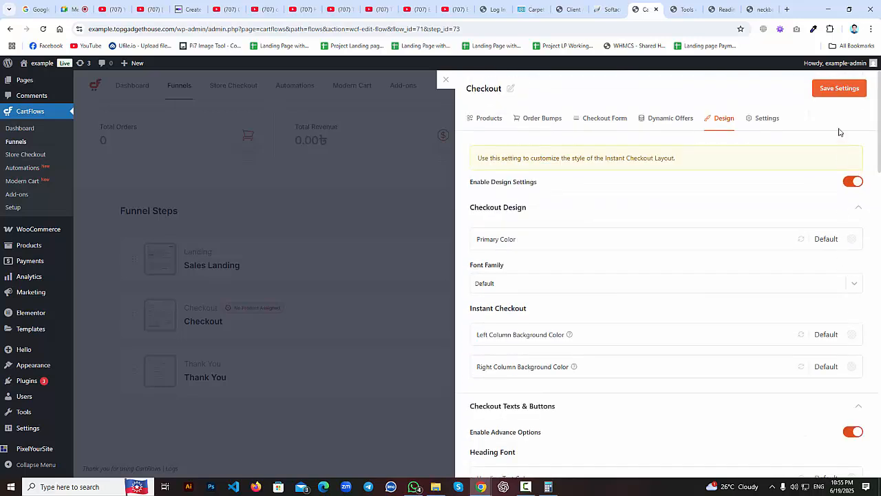
click(839, 92)
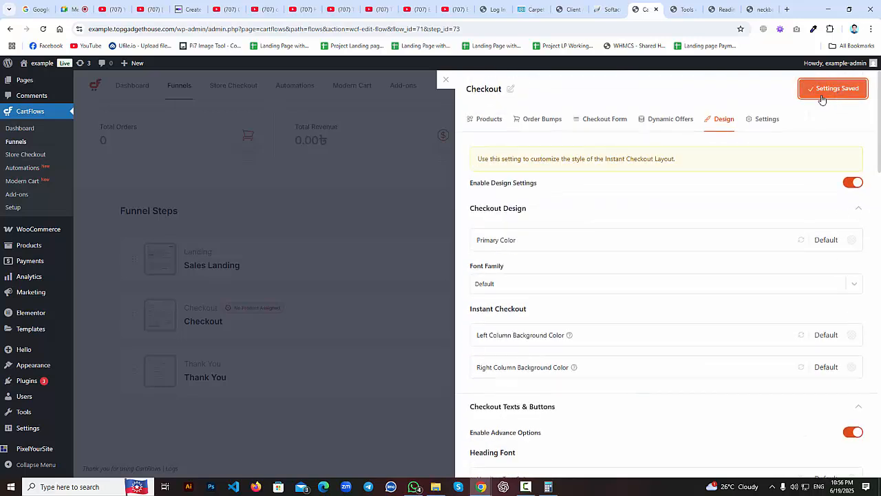
click(445, 80)
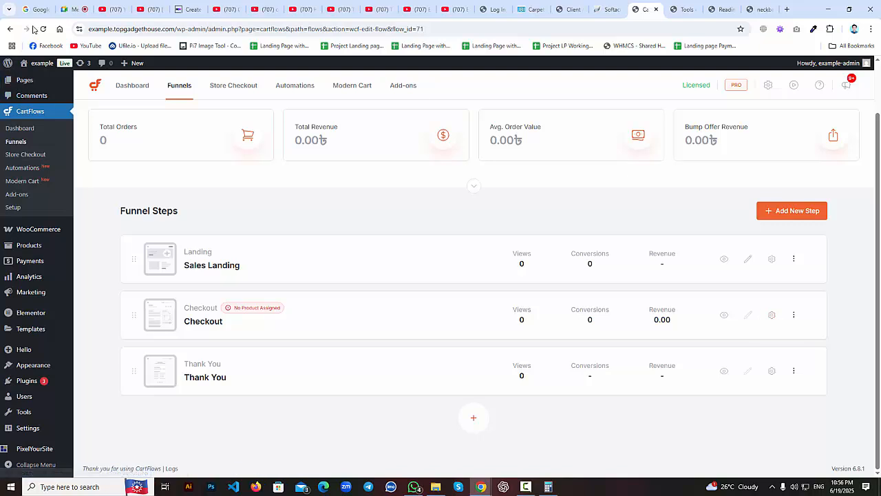
Reload the funnel page and Elementor Tools, then reopen the Test funnel's step list.
click(9, 30)
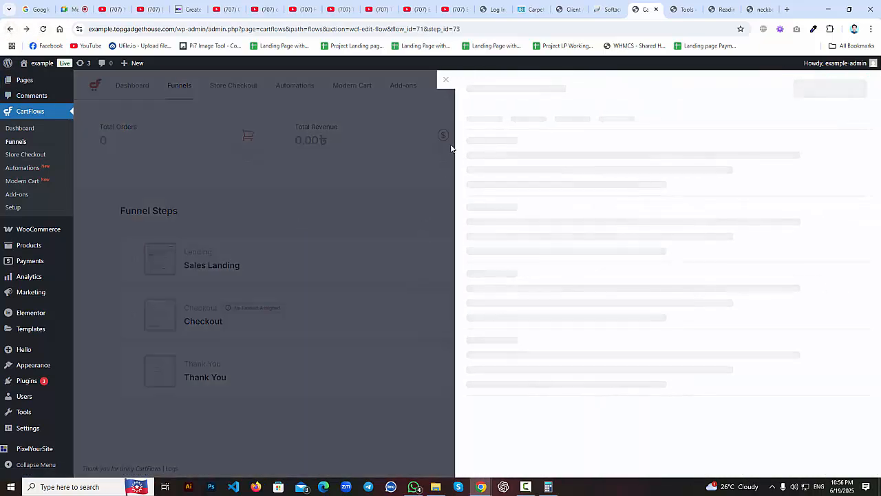
click(444, 82)
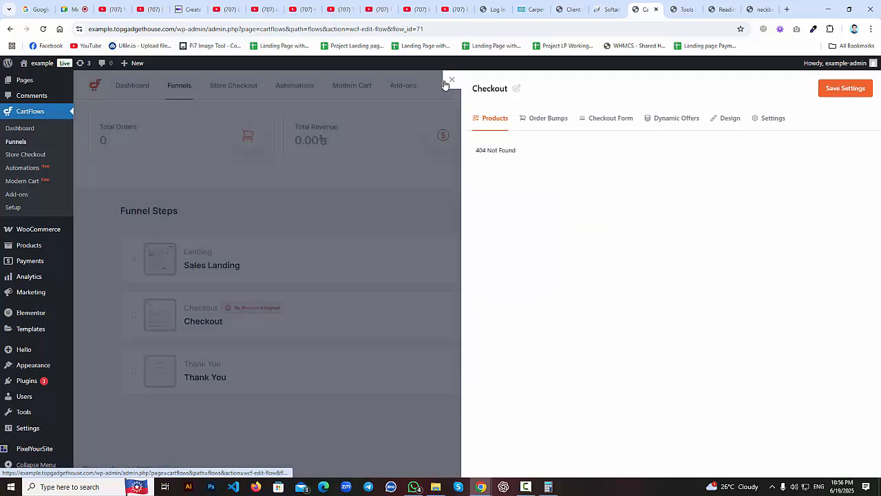
click(183, 96)
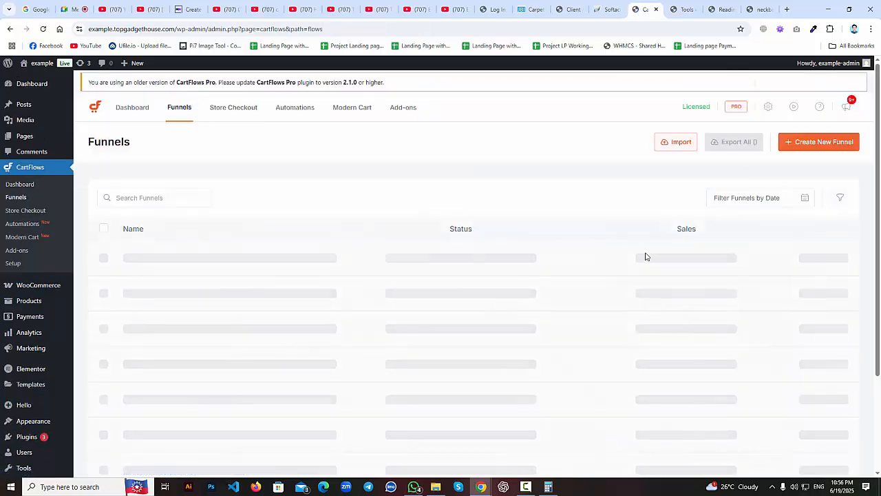
click(673, 4)
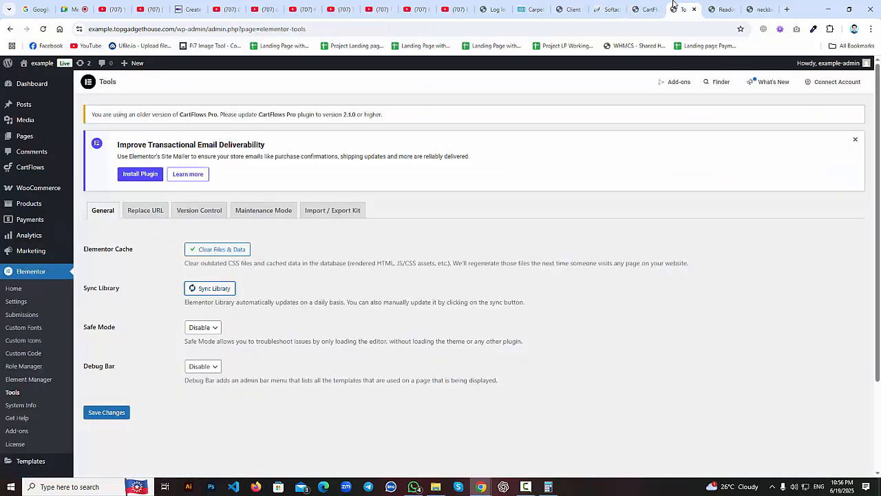
click(43, 29)
click(655, 7)
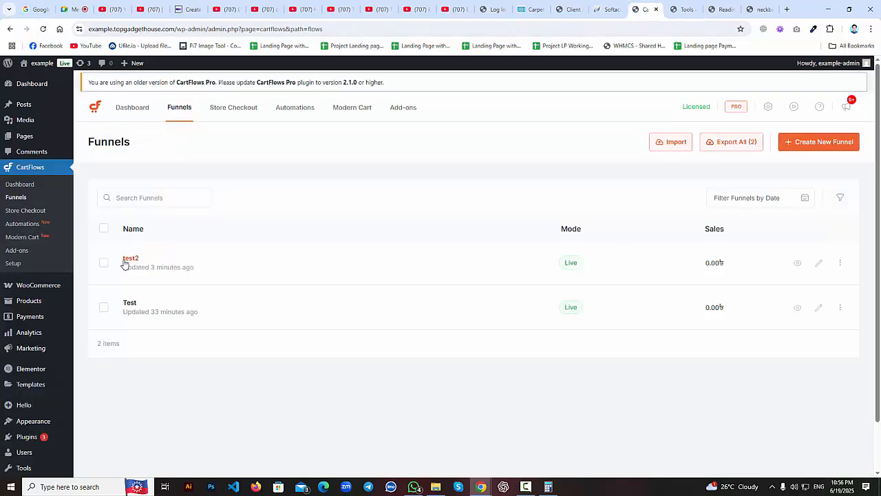
click(127, 302)
scroll(495, 252, down, 3)
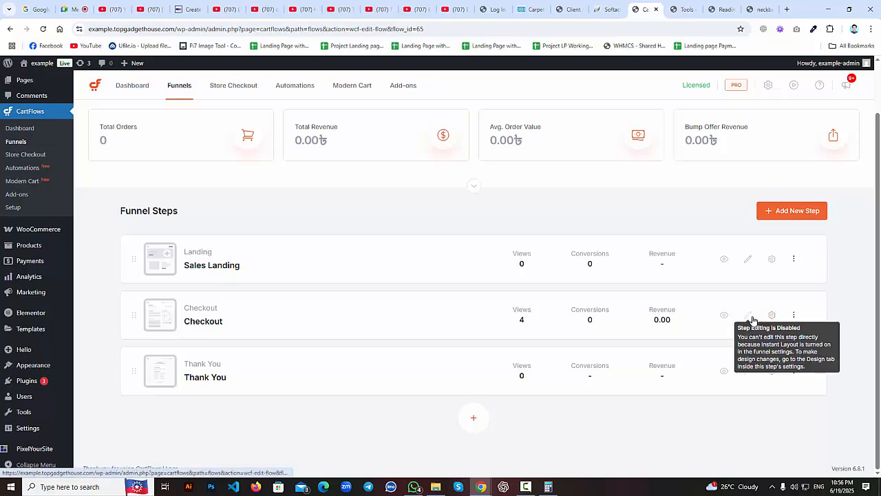
Turn on Enable Design Settings and Enable Advance Options for the Test funnel's Checkout step.
click(771, 315)
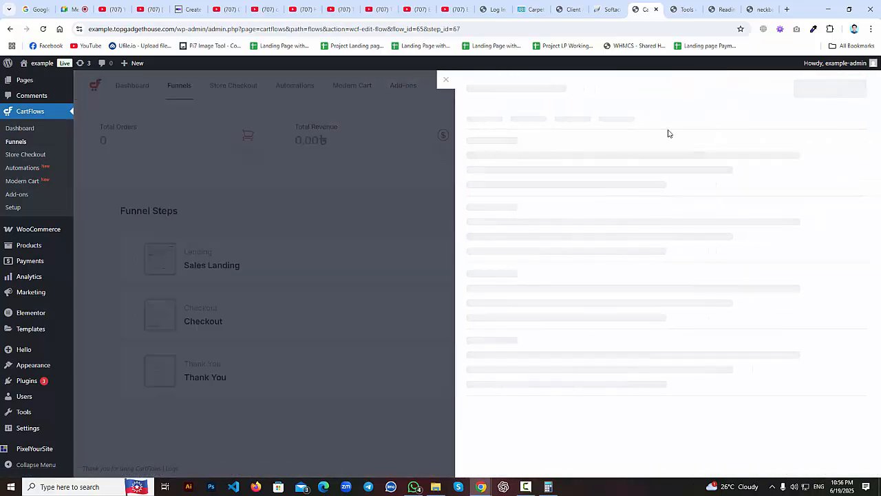
click(723, 119)
click(852, 181)
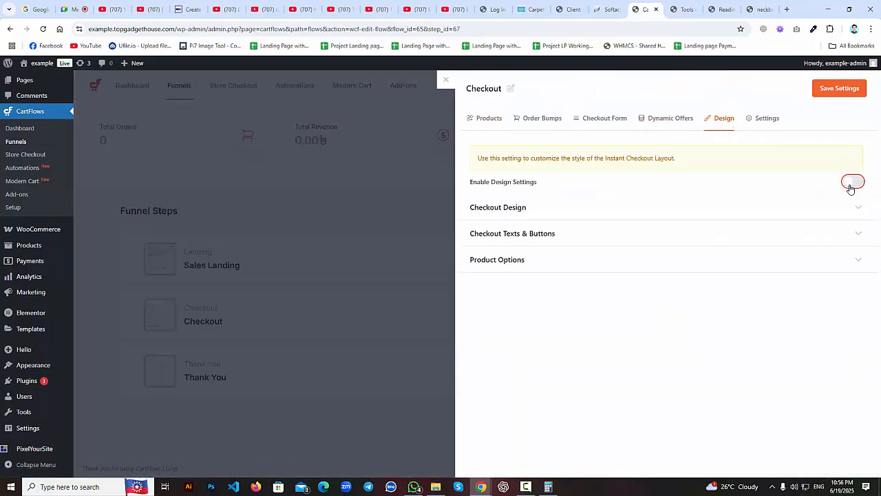
click(859, 234)
click(859, 209)
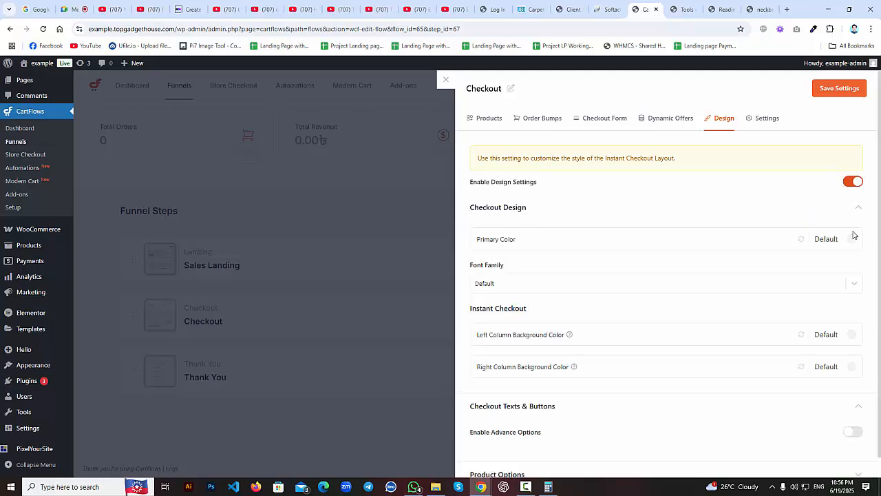
click(853, 431)
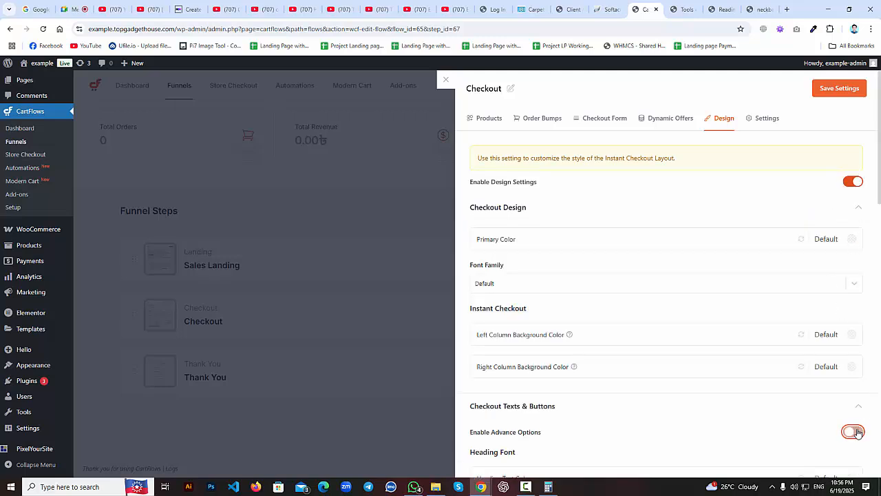
scroll(856, 413, down, 6)
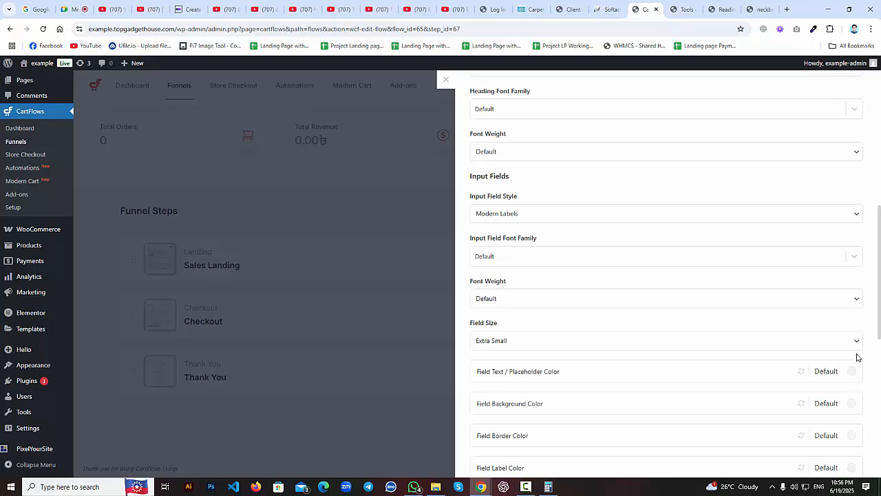
scroll(859, 345, up, 8)
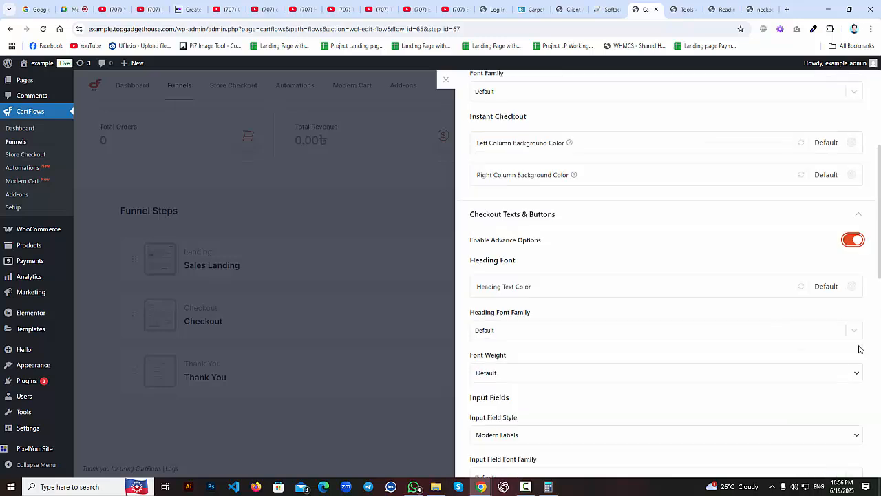
Enable Show Product Images under Product Options and save the Checkout step settings.
click(858, 216)
click(859, 234)
click(859, 261)
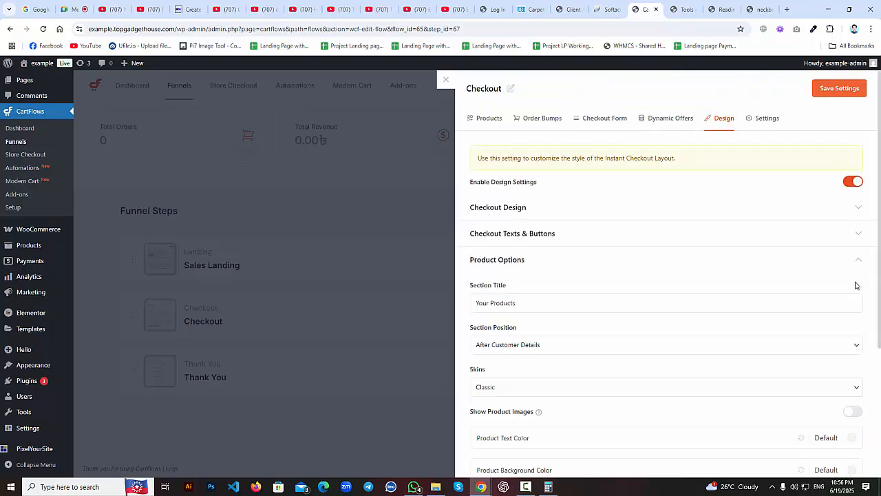
click(852, 411)
click(834, 89)
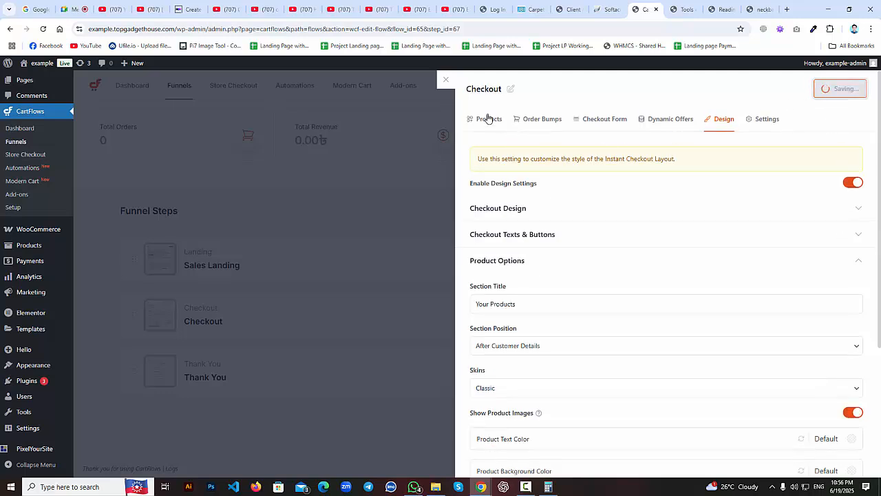
click(446, 83)
Reload the funnel steps and open the Checkout step in Elementor in a new tab.
click(44, 28)
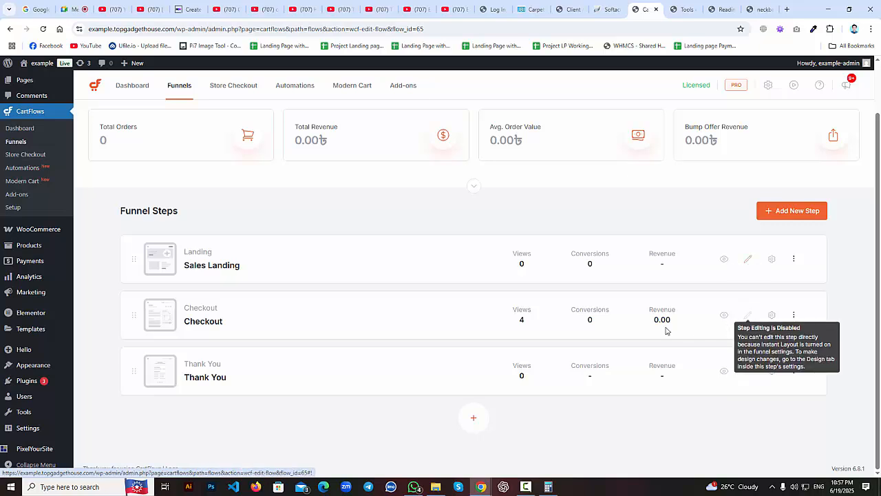
middle_click(215, 327)
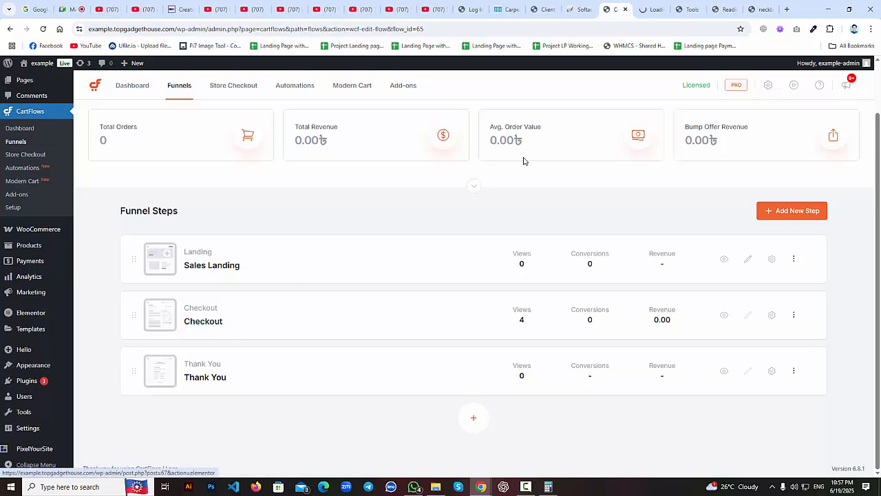
click(650, 9)
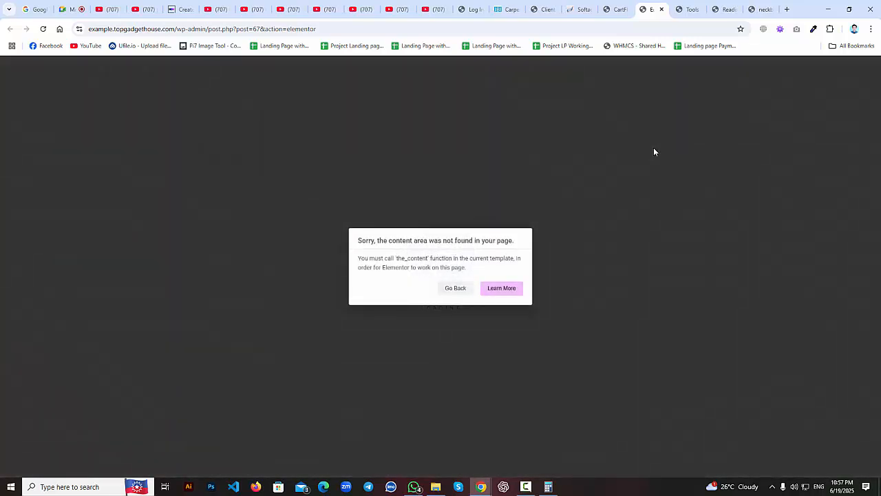
Close the Elementor tab with the content-area error and return to the CartFlows Funnels list.
middle_click(647, 9)
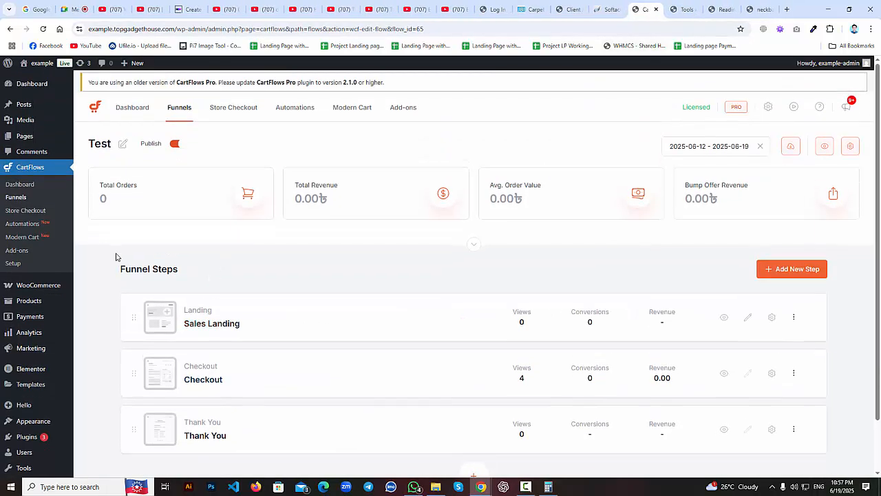
click(14, 197)
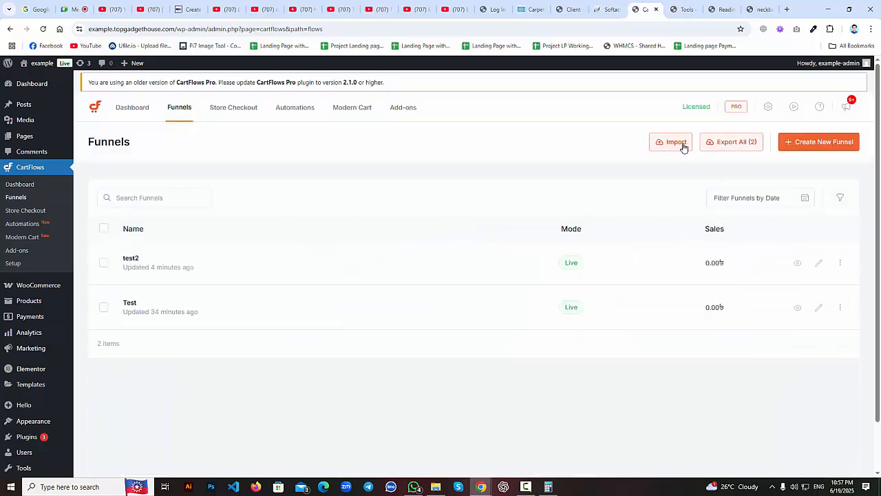
Import juice.json from the dakhpakhi > juice folder as a new funnel.
click(683, 147)
click(451, 276)
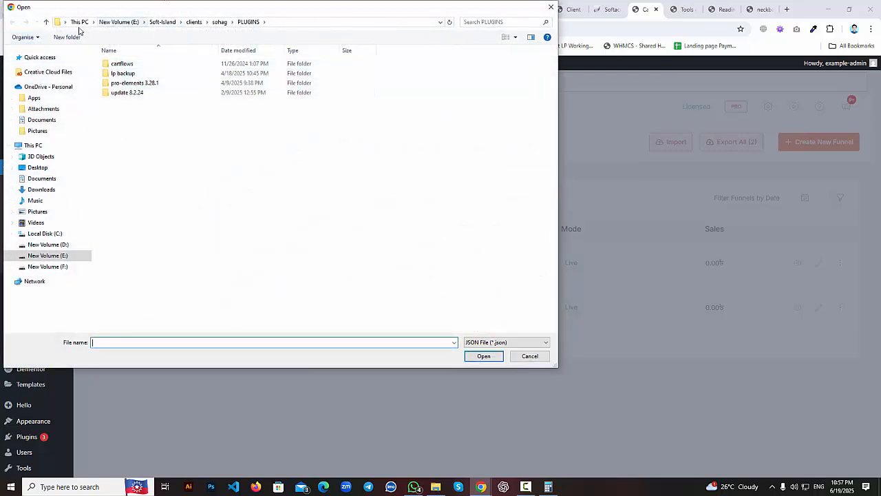
click(45, 22)
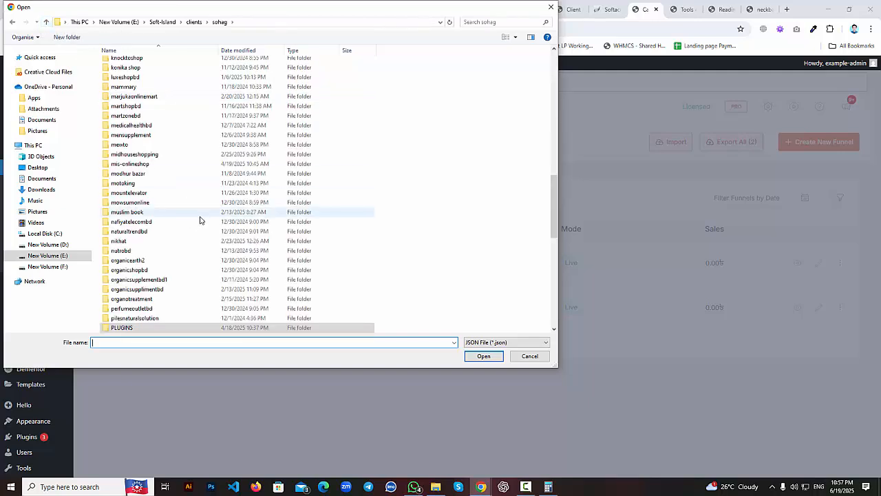
scroll(200, 220, up, 20)
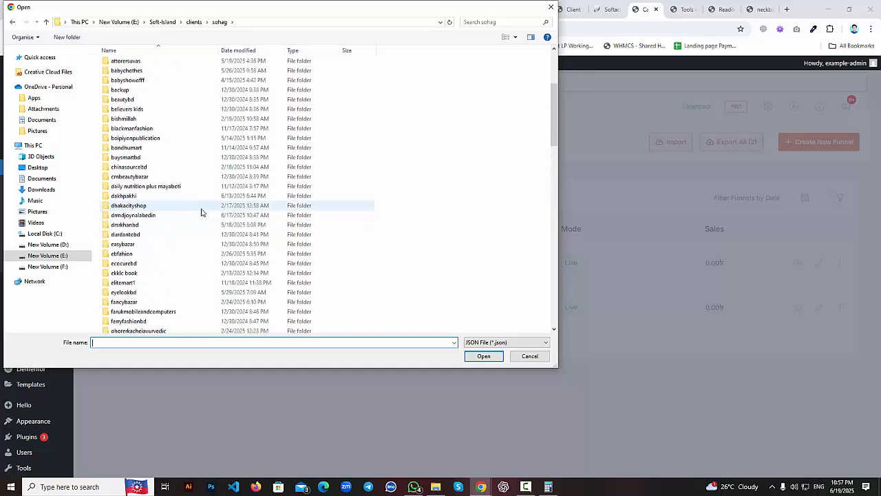
scroll(199, 196, down, 4)
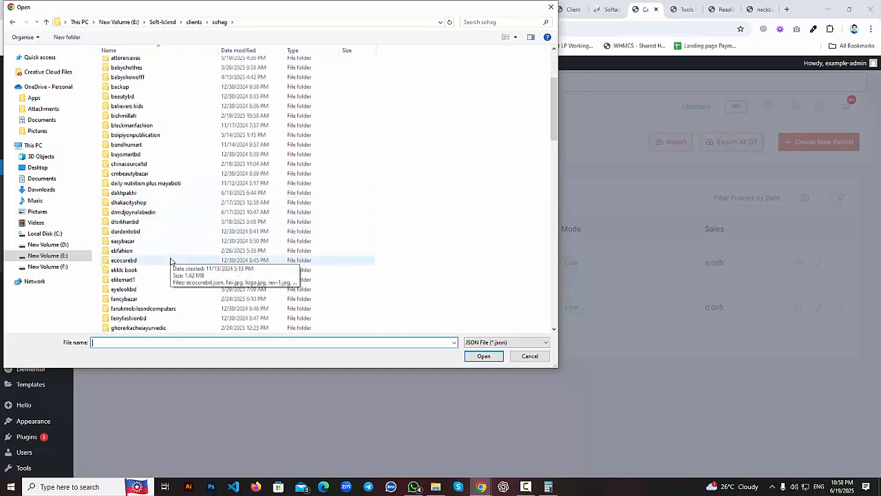
double_click(181, 193)
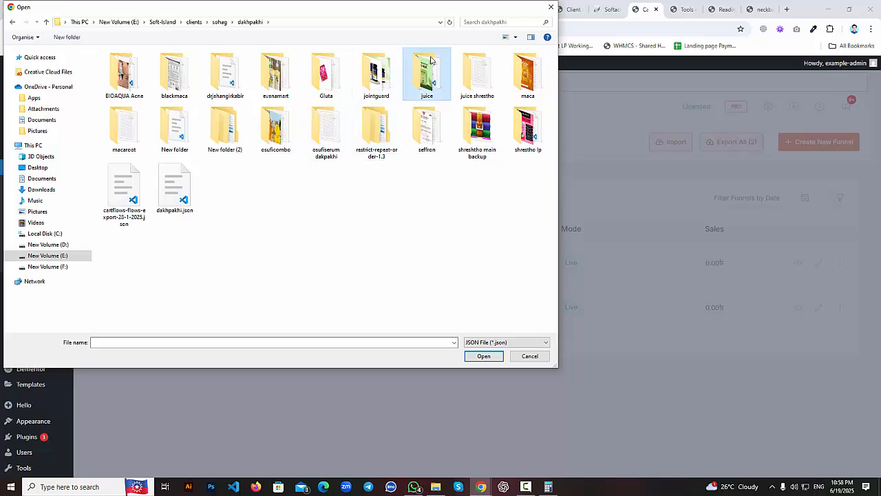
double_click(427, 74)
click(124, 72)
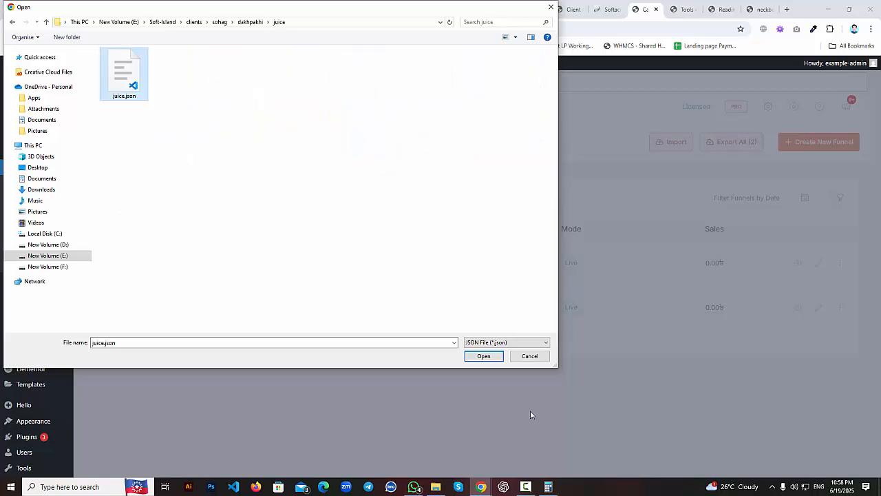
click(494, 357)
click(517, 347)
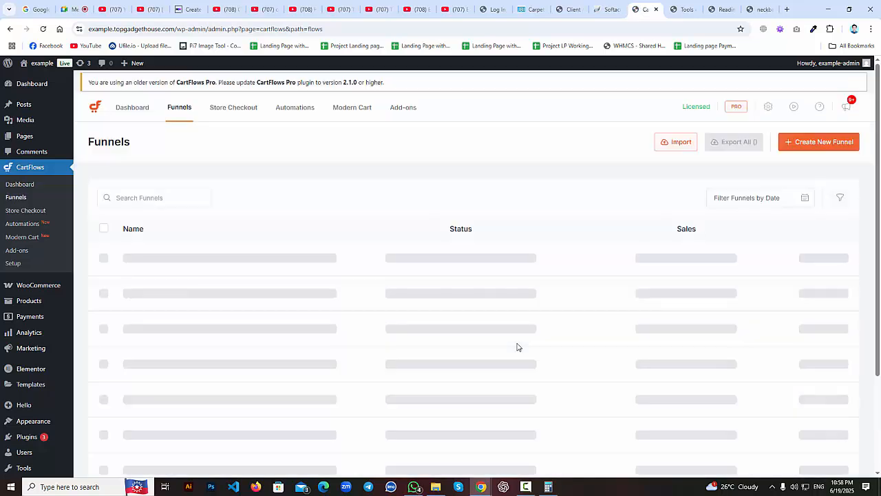
scroll(502, 353, down, 2)
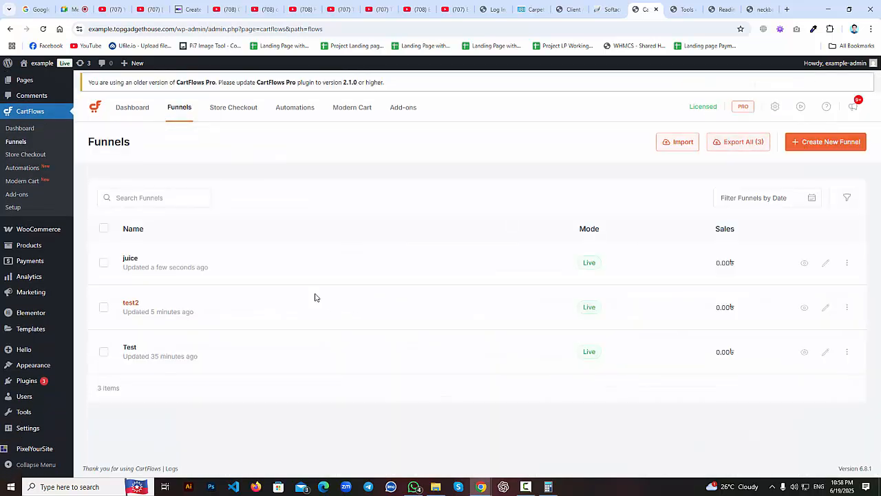
Open the juice funnel and add Demo Product to its Checkout (Woo) step.
click(138, 261)
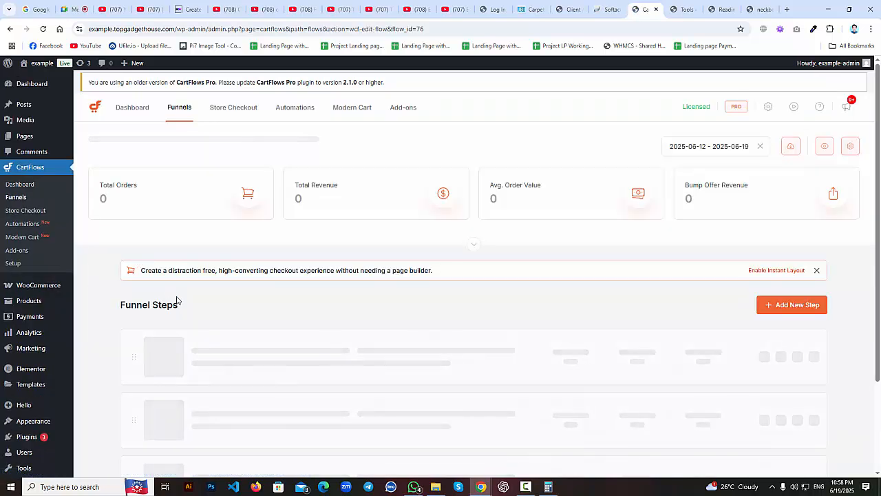
scroll(179, 303, down, 2)
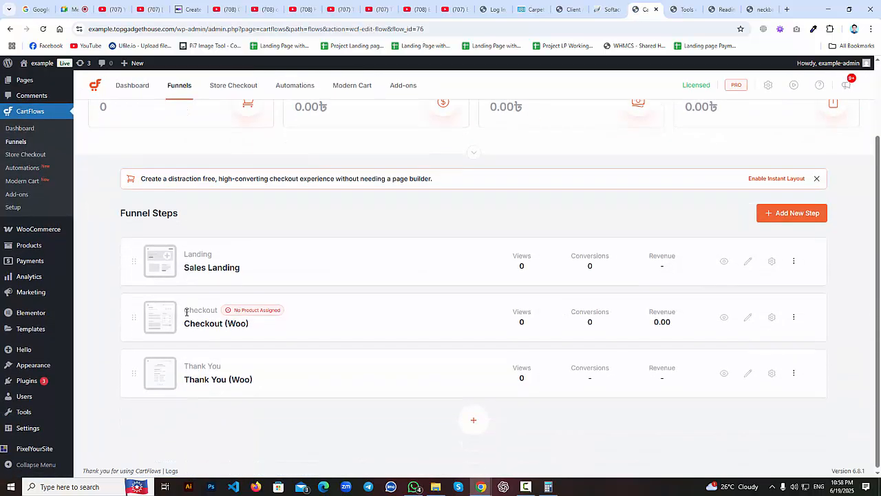
click(772, 317)
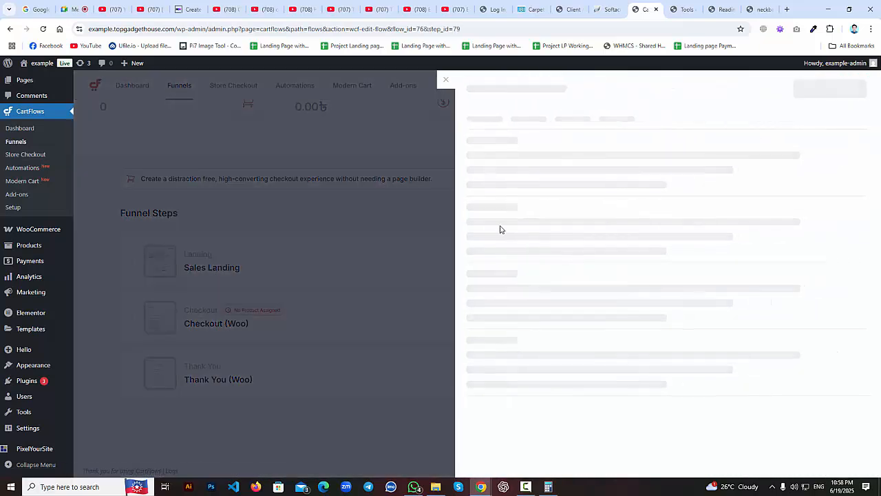
click(516, 227)
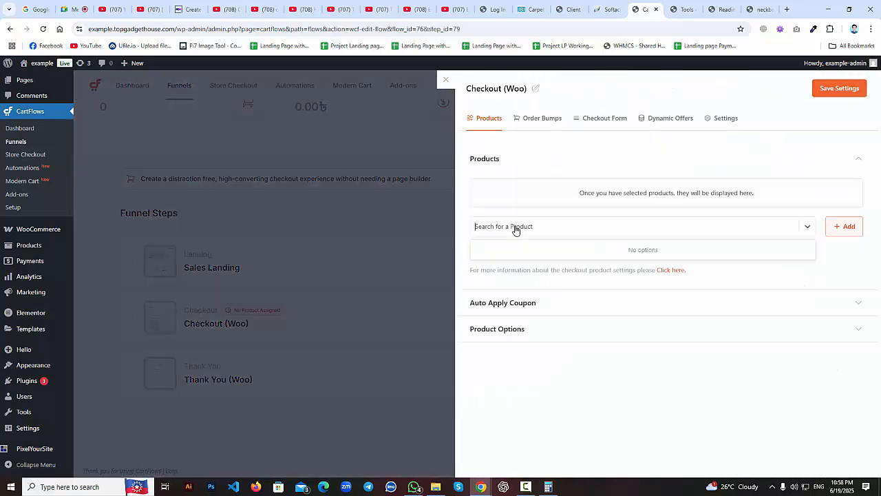
text(demo)
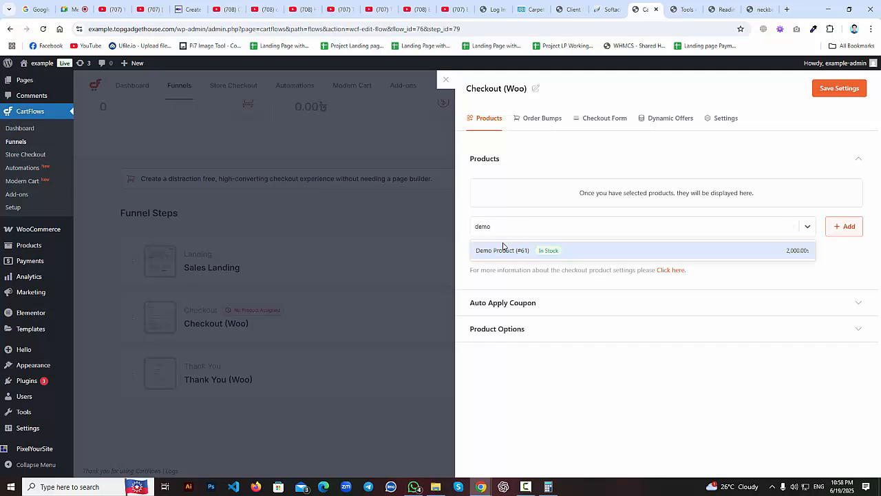
click(506, 250)
click(846, 227)
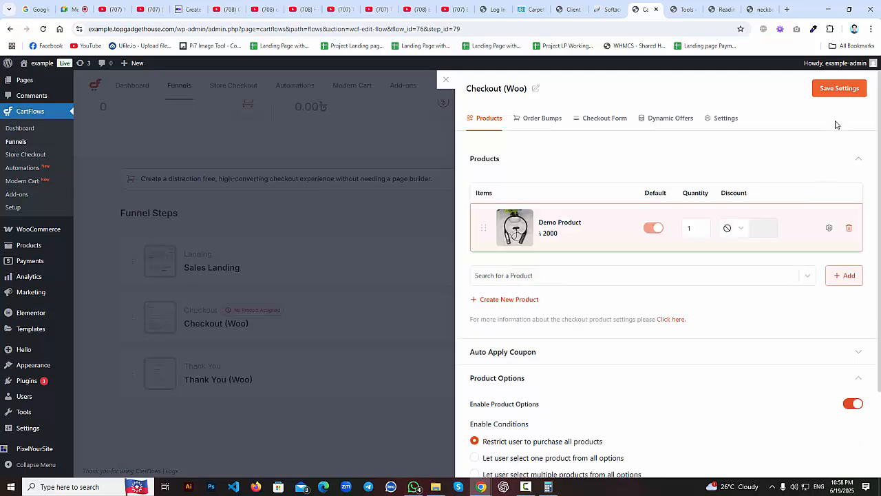
Save the Checkout (Woo) step settings and open the step in Elementor in a new tab.
click(842, 89)
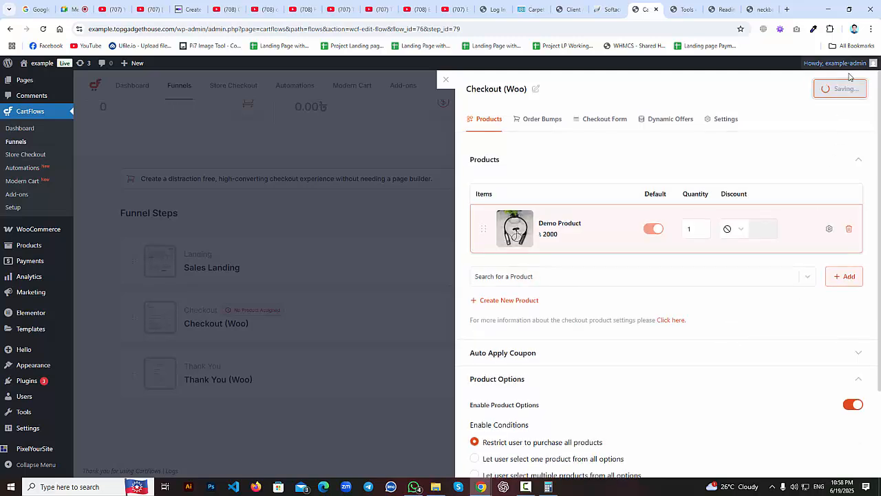
click(445, 80)
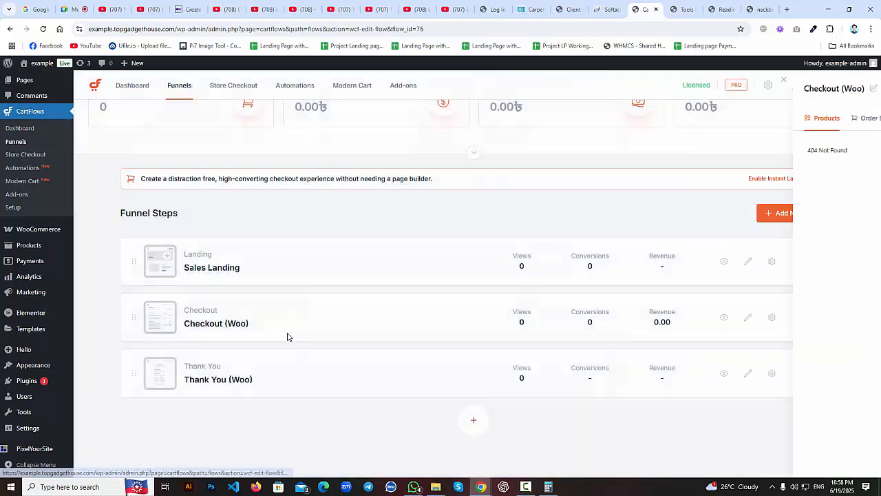
middle_click(231, 326)
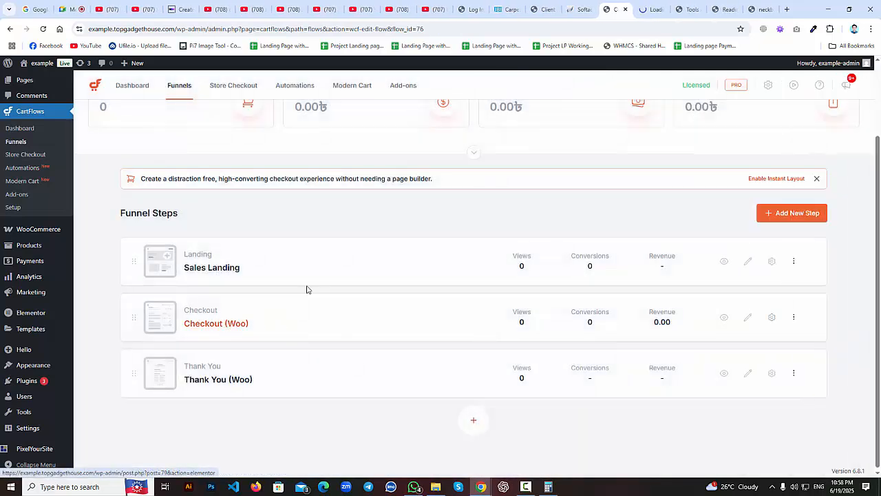
Note the Checkout (Woo) post number and reload Reading Settings so the new pages appear.
click(647, 6)
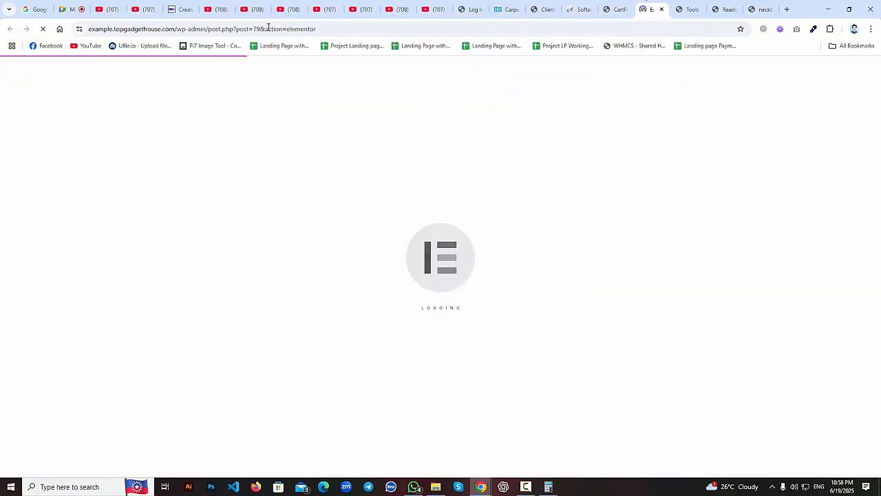
double_click(256, 29)
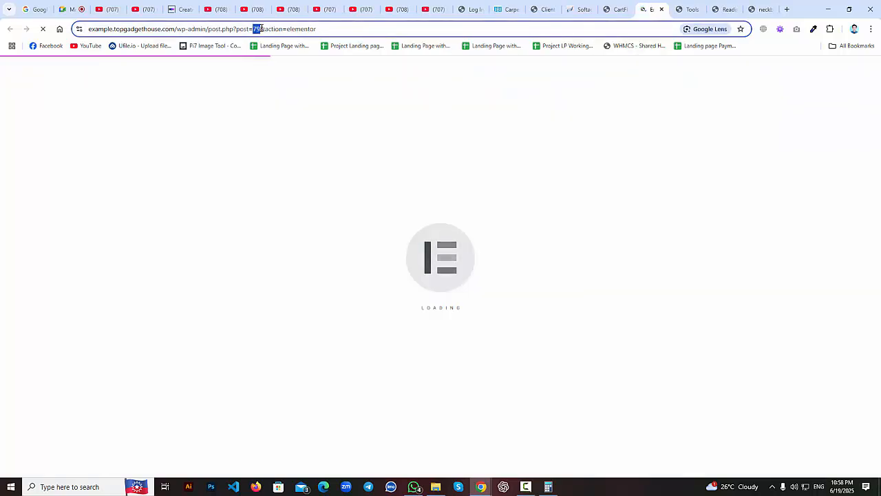
click(618, 8)
click(749, 7)
click(720, 7)
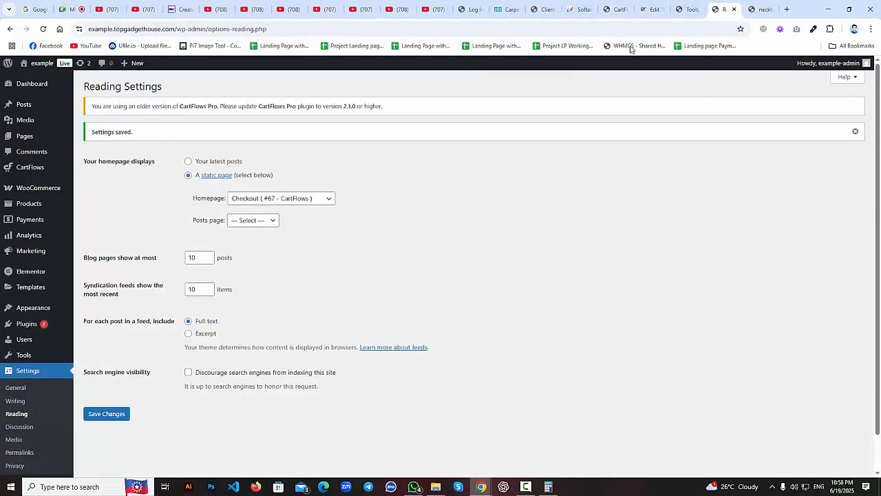
click(284, 200)
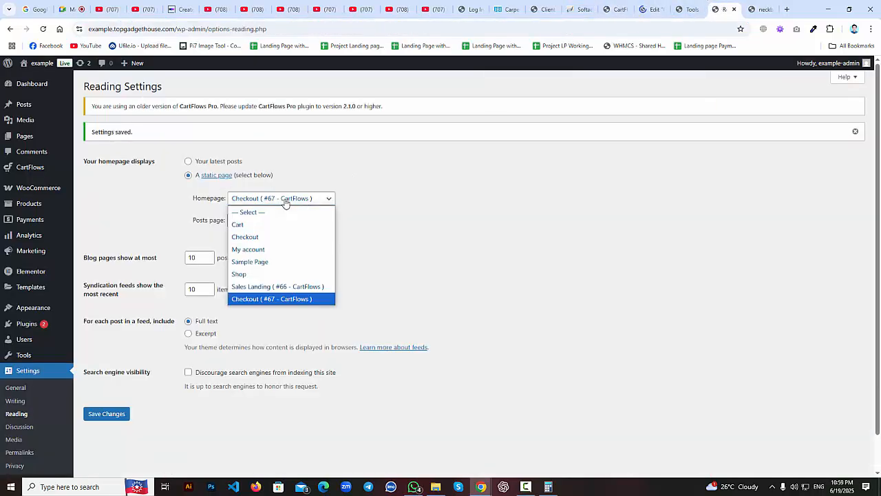
click(45, 29)
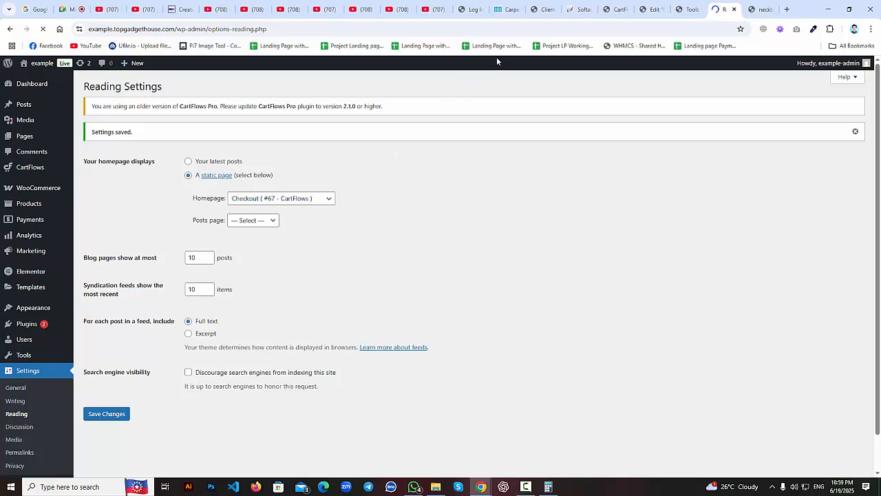
Set the homepage to Checkout (Woo) (#79 - CartFlows) and save the Reading Settings.
click(646, 8)
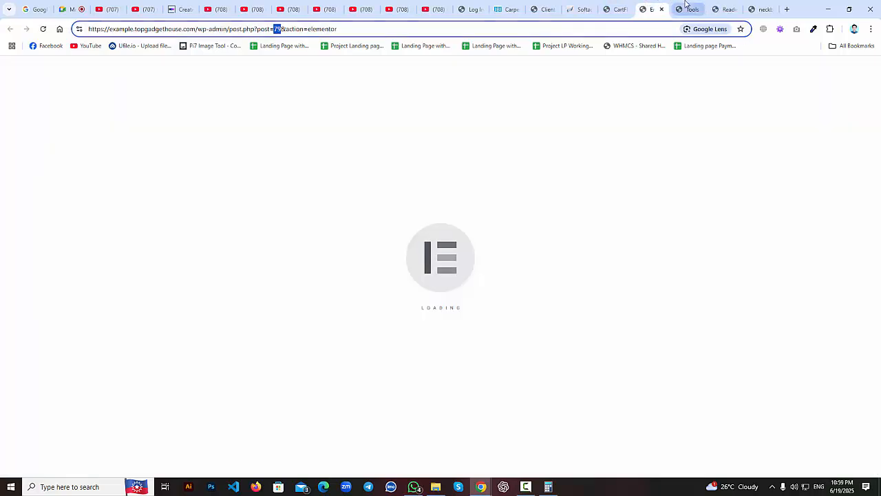
click(725, 4)
click(295, 177)
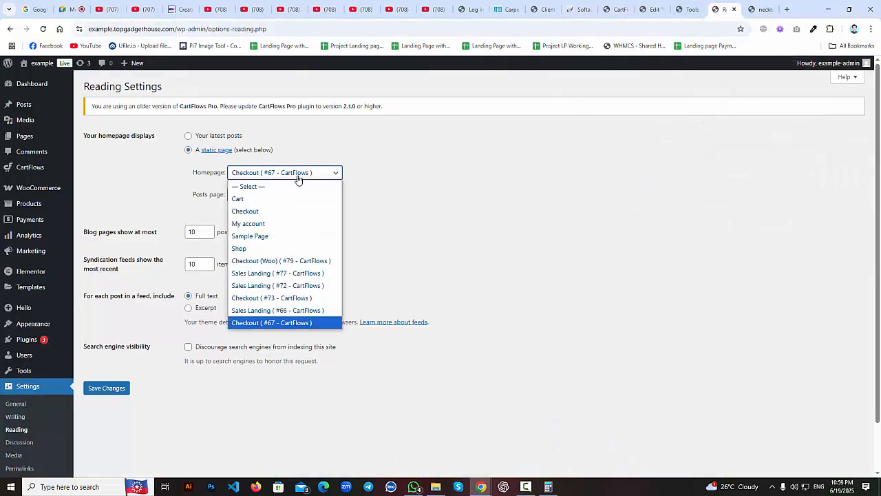
click(301, 265)
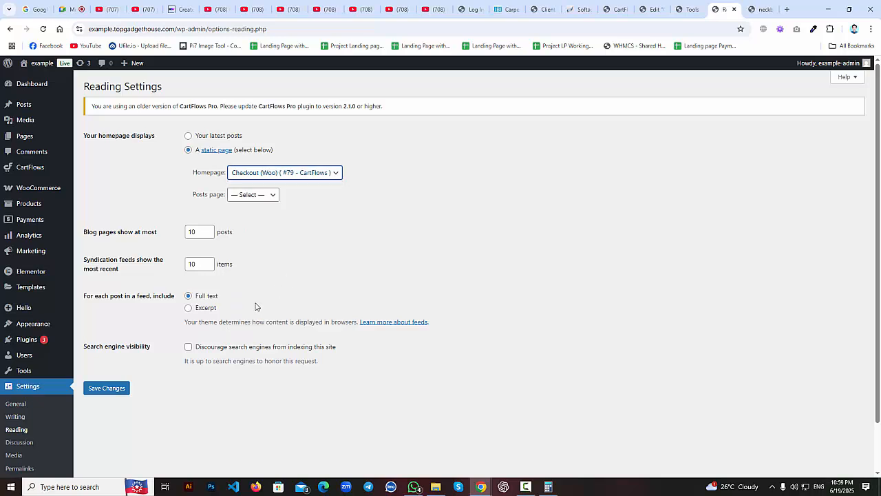
click(111, 391)
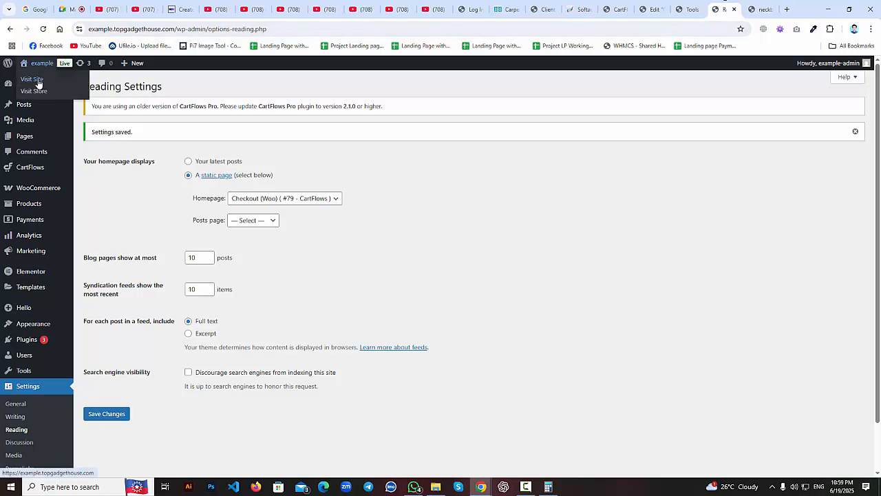
Open the live site via Visit Site in a new tab, decline the call popup, and return toward the Checkout (Woo) editor.
middle_click(38, 81)
click(728, 6)
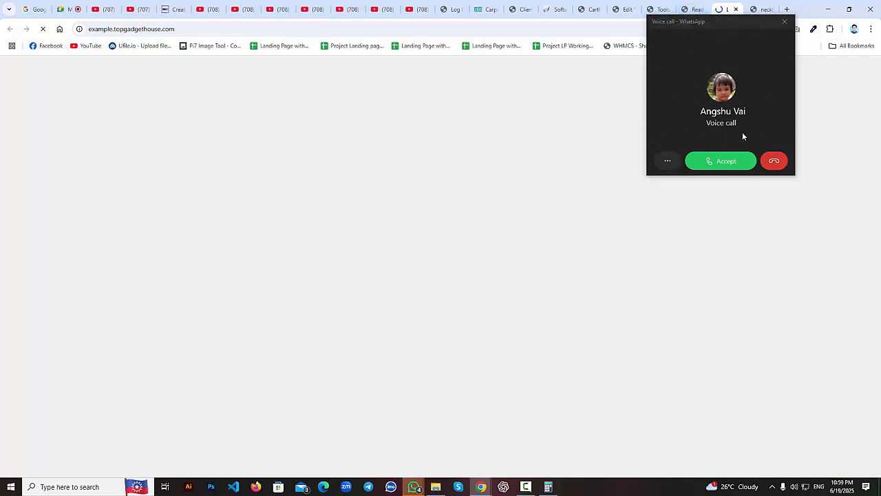
click(773, 163)
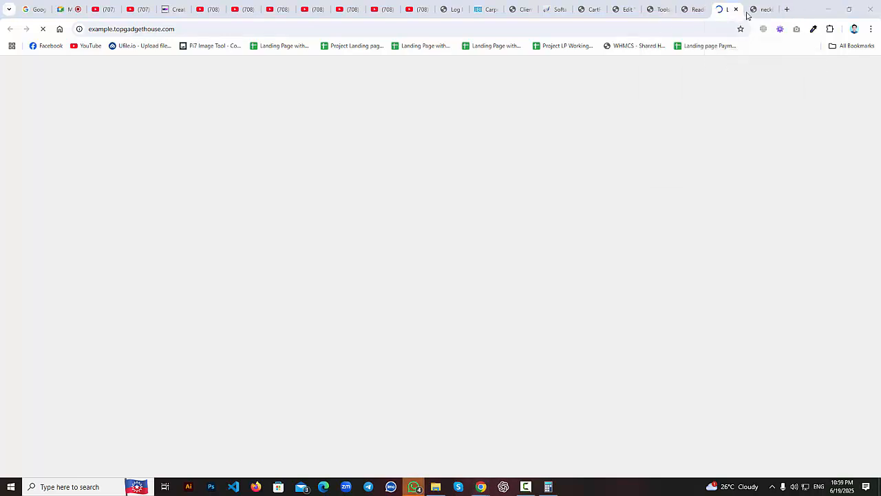
click(686, 9)
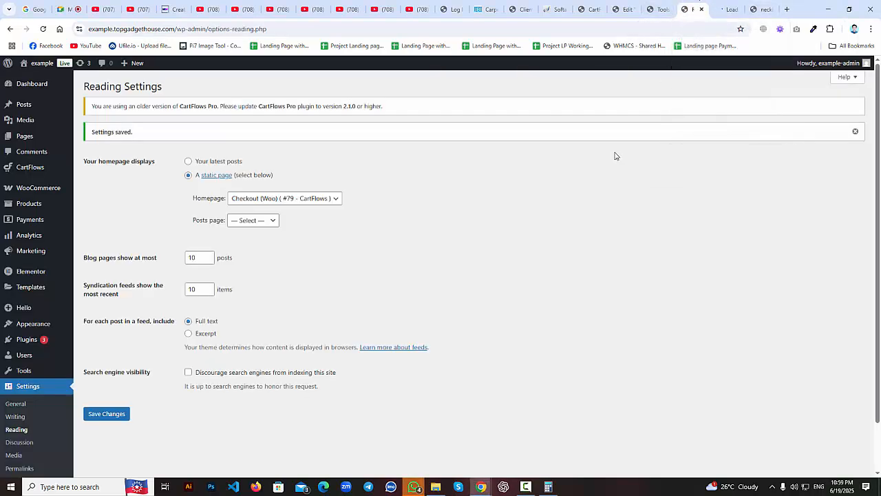
click(650, 9)
click(694, 8)
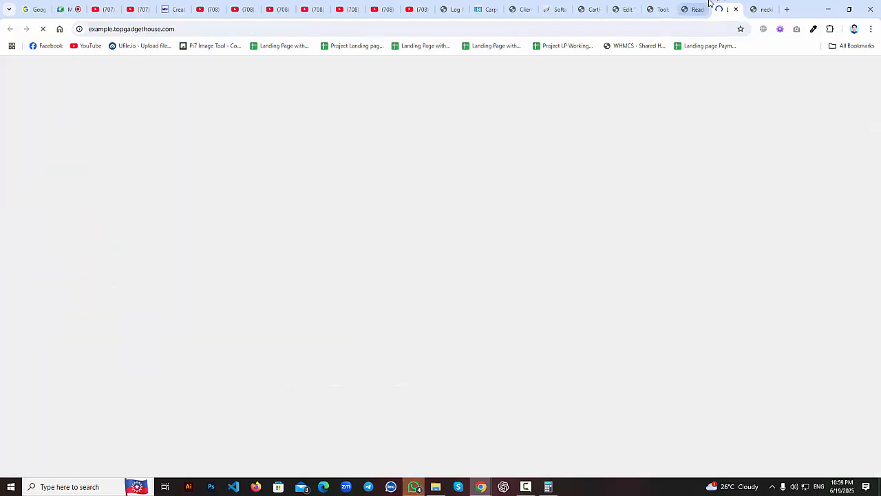
click(730, 9)
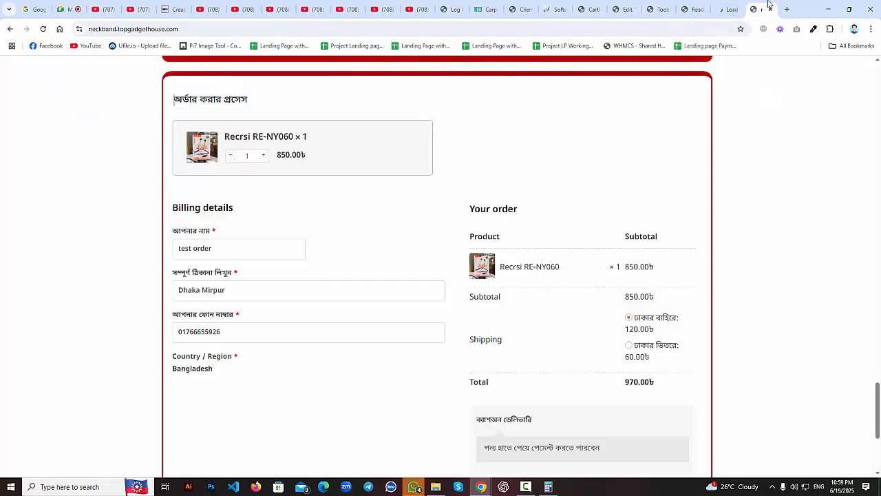
click(692, 9)
click(660, 5)
Bring up the Checkout (Woo) editor and scroll through its page content.
click(623, 9)
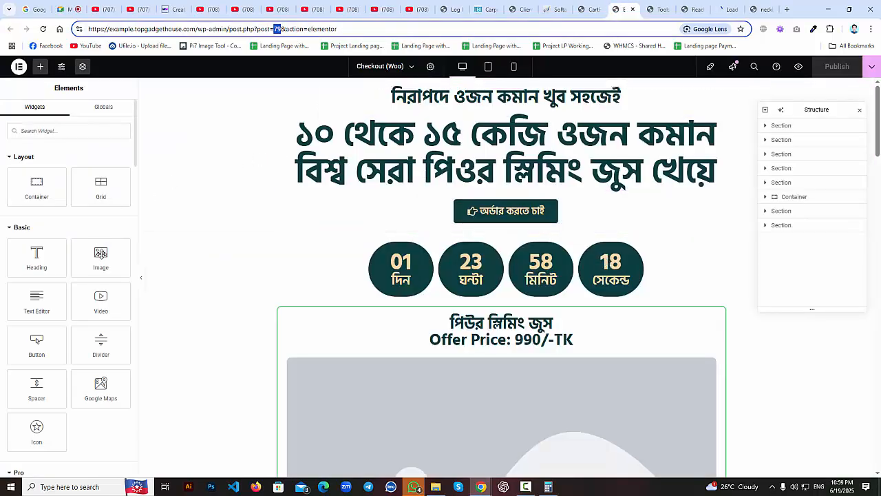
scroll(533, 238, down, 8)
scroll(533, 238, down, 15)
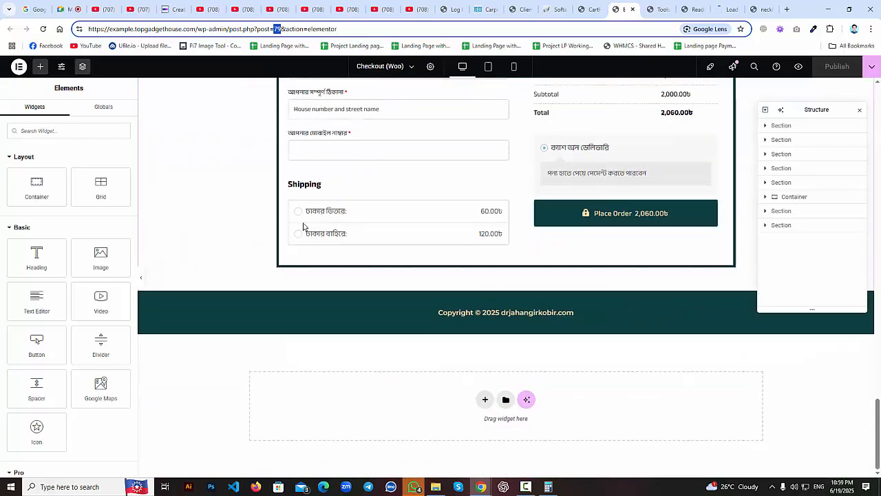
scroll(331, 240, up, 8)
scroll(334, 238, up, 10)
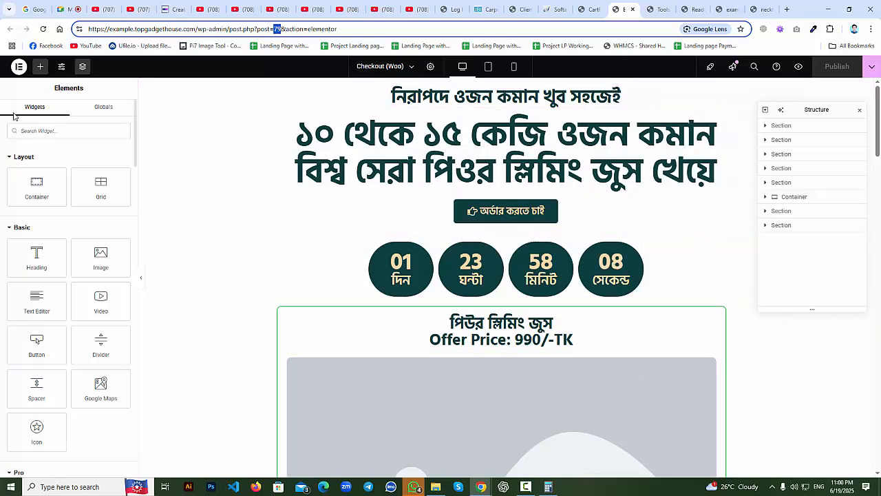
scroll(61, 172, down, 15)
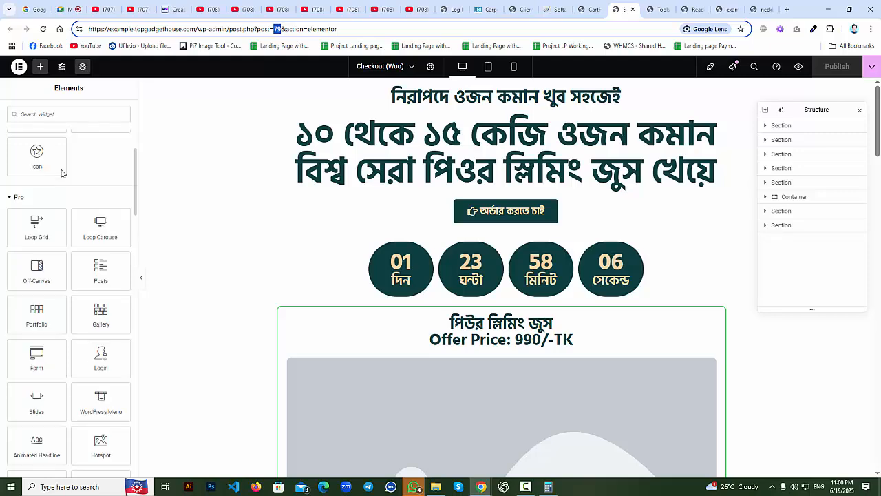
scroll(61, 172, down, 15)
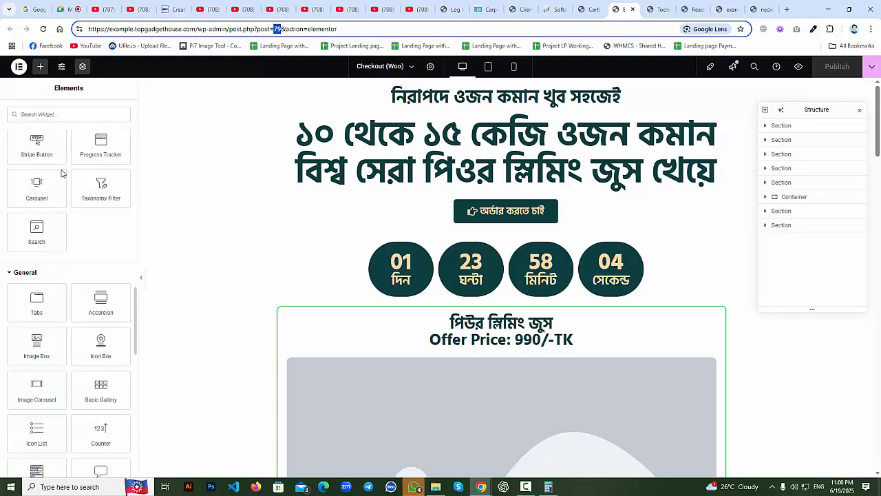
scroll(61, 172, down, 5)
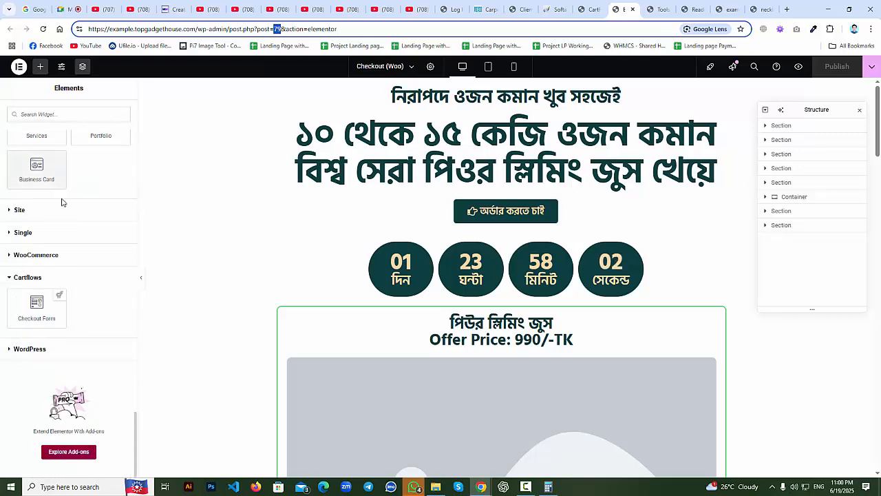
scroll(75, 245, up, 15)
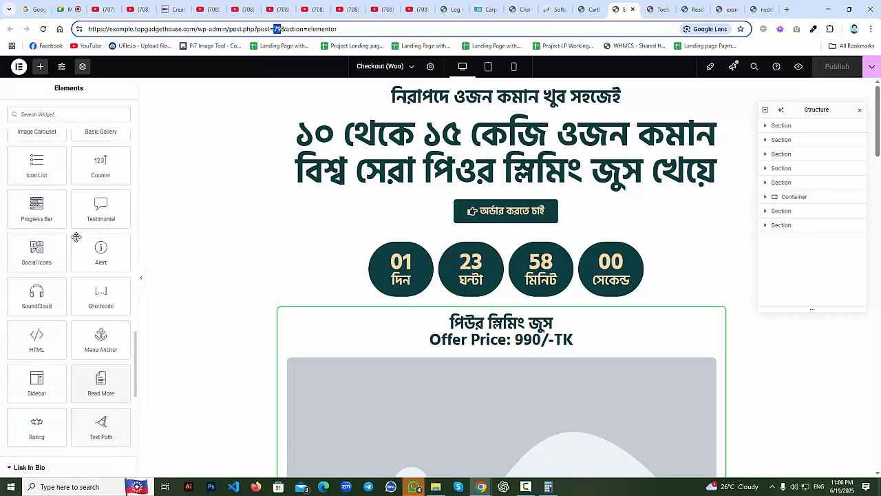
scroll(78, 233, up, 6)
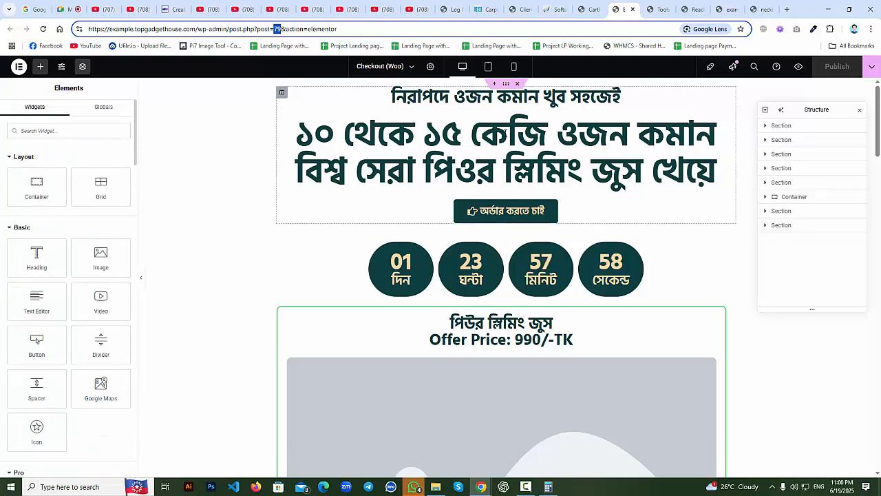
Delete the top hero, countdown and benefits sections.
click(517, 83)
click(517, 83)
click(519, 84)
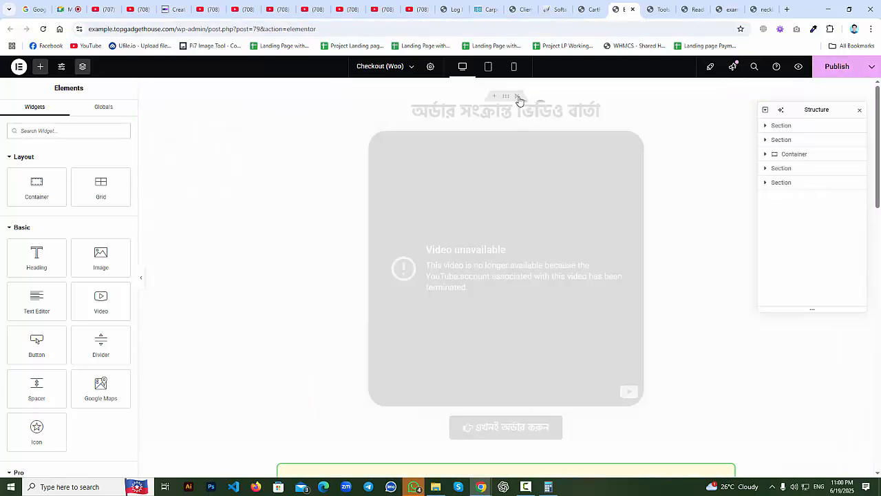
Delete the order-video, green contact and all remaining sections from the page.
click(518, 97)
click(519, 93)
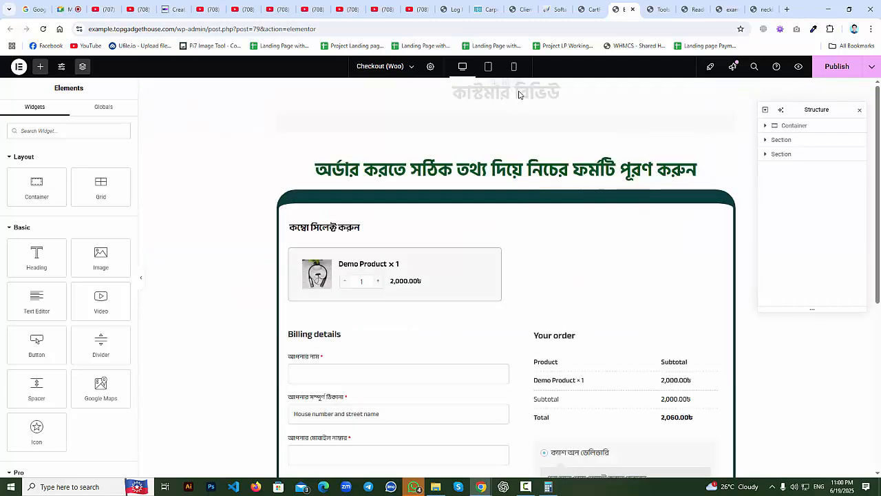
click(520, 88)
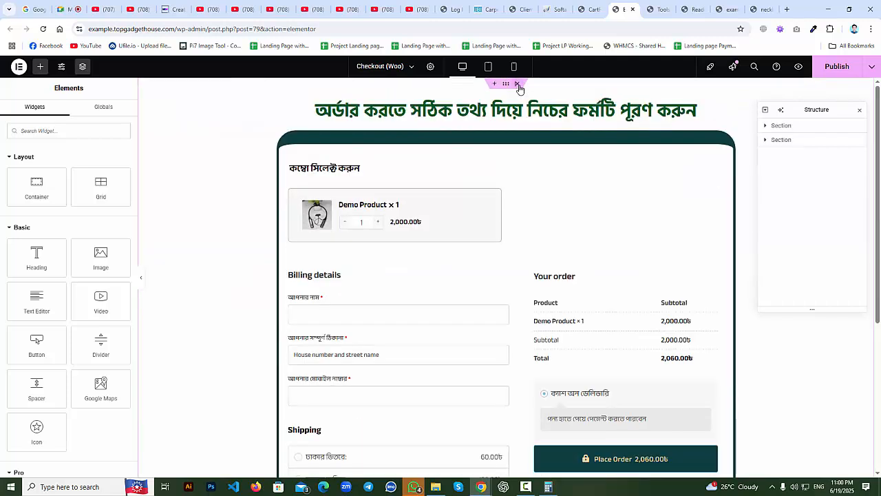
click(519, 88)
click(519, 89)
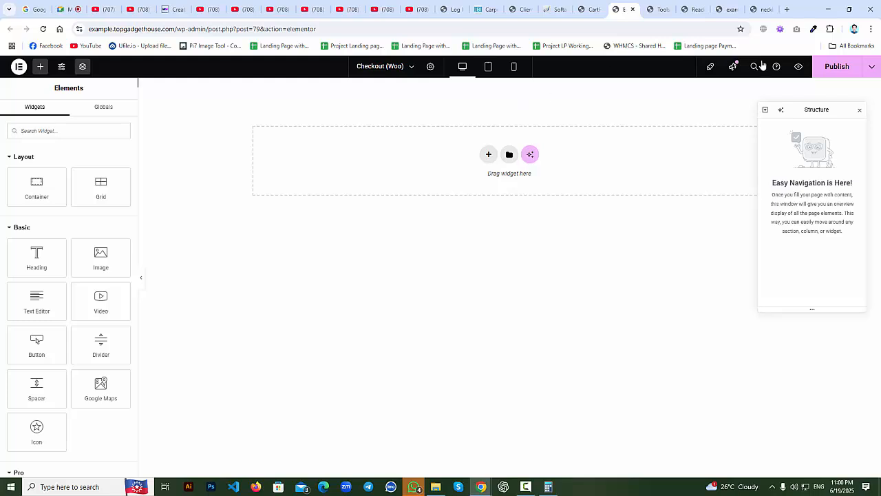
Publish the emptied Checkout (Woo) page and return to its editor tab.
click(835, 66)
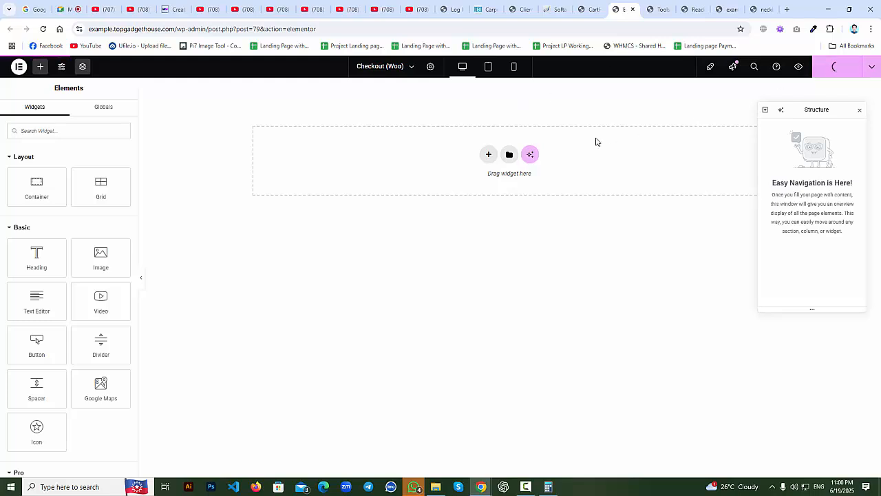
click(724, 9)
click(622, 9)
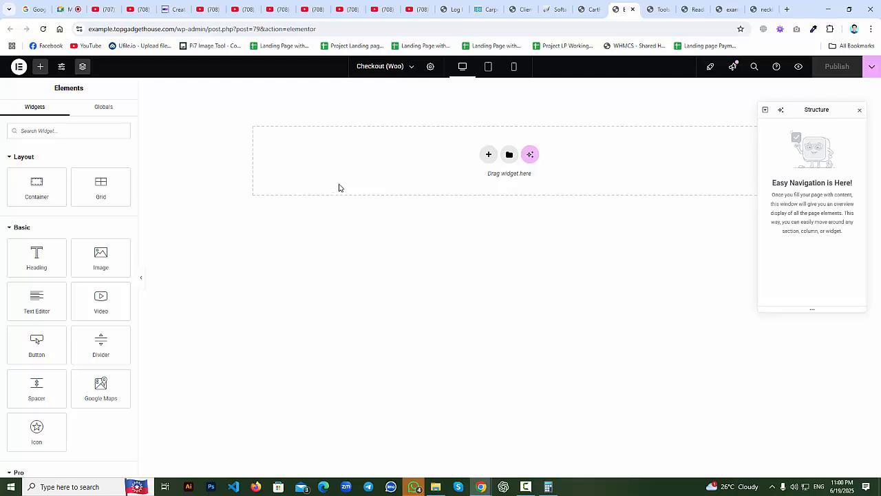
click(773, 6)
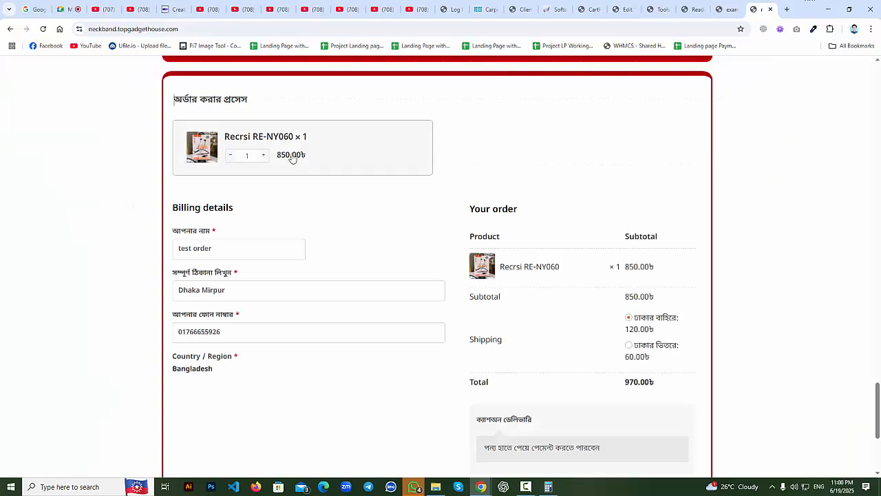
scroll(124, 228, up, 15)
scroll(126, 183, down, 6)
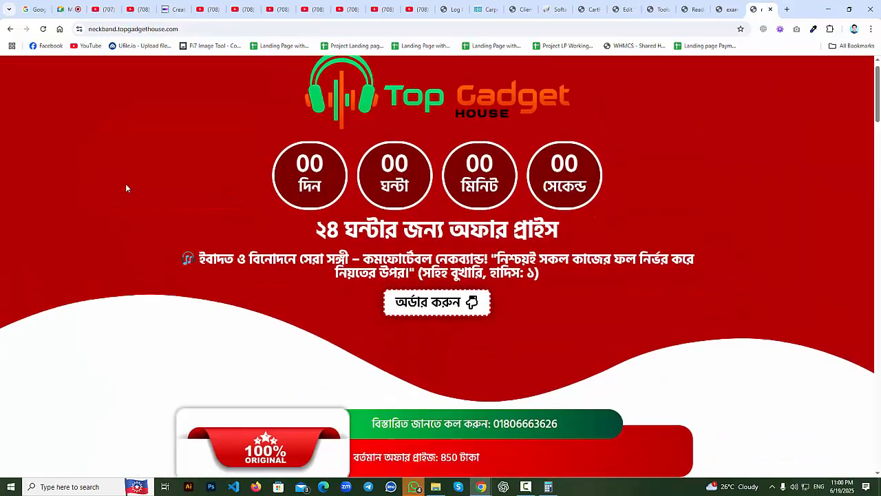
scroll(126, 188, down, 10)
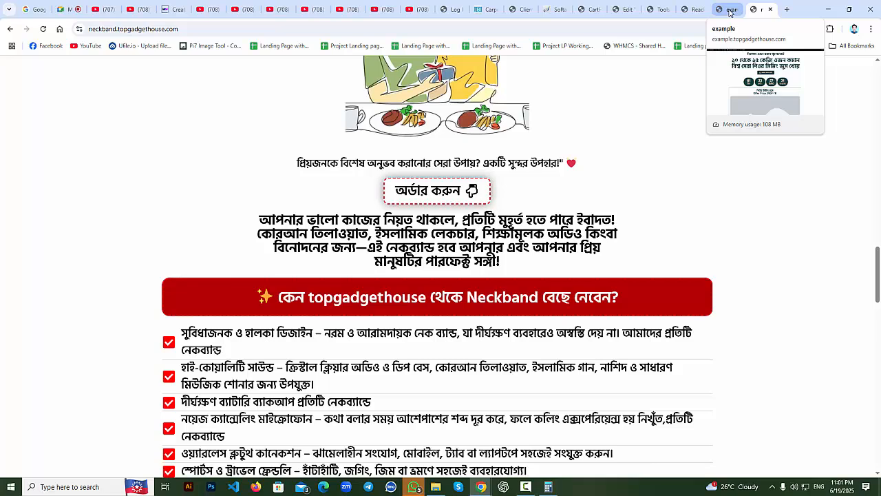
click(730, 10)
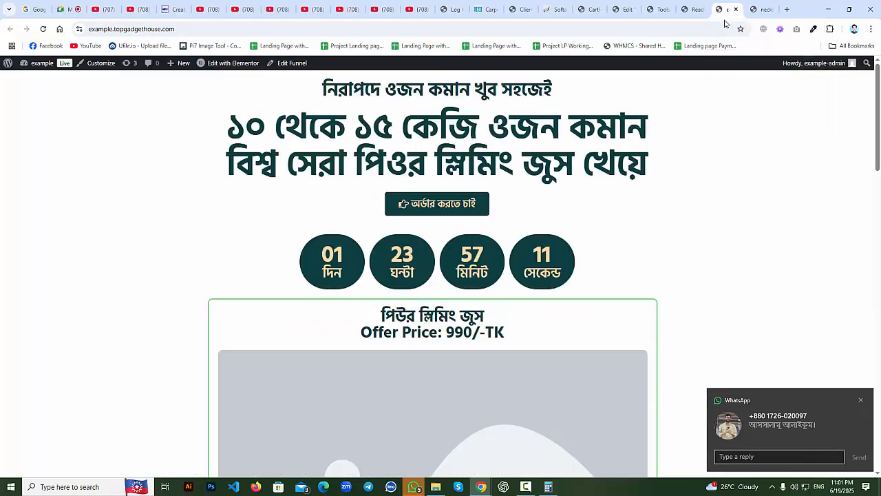
click(623, 9)
click(584, 8)
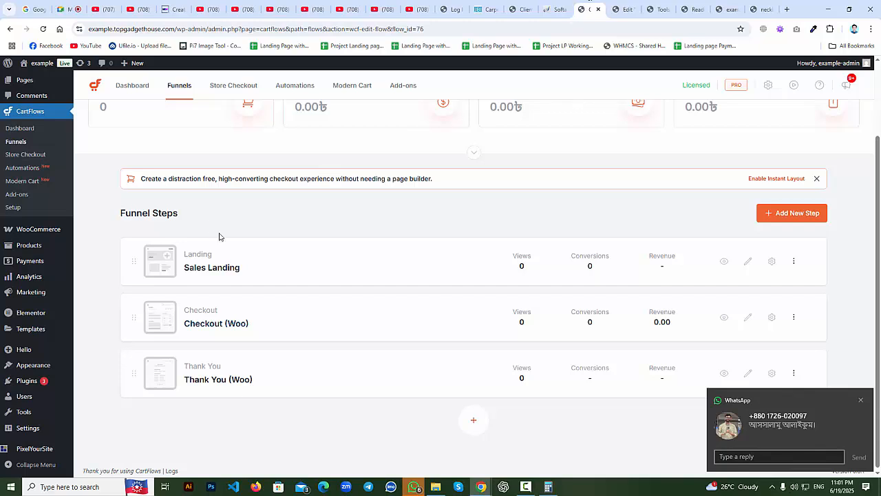
click(623, 9)
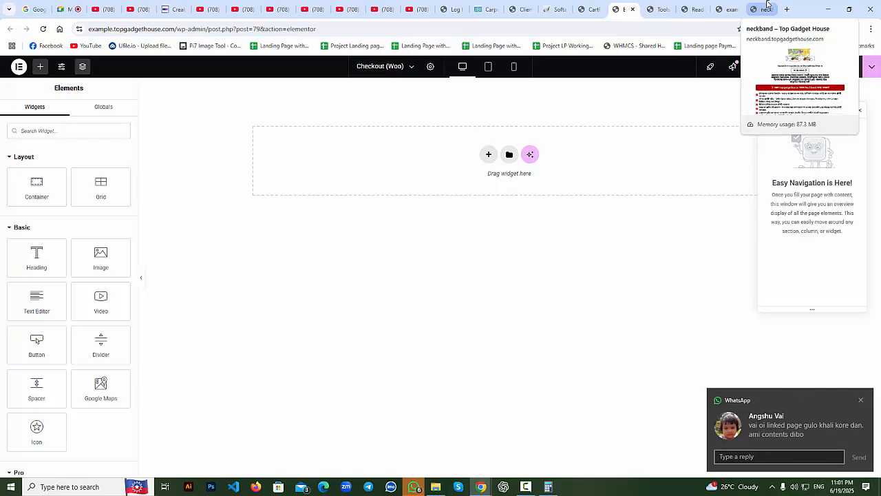
click(767, 5)
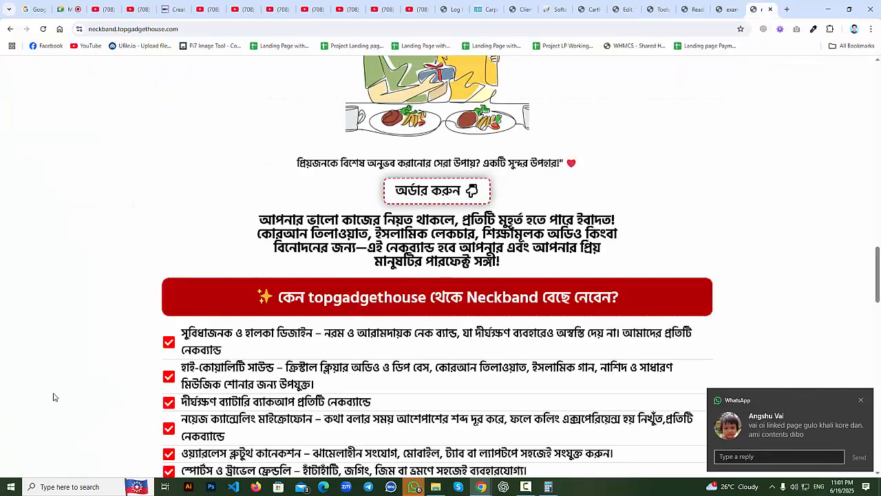
scroll(54, 397, up, 15)
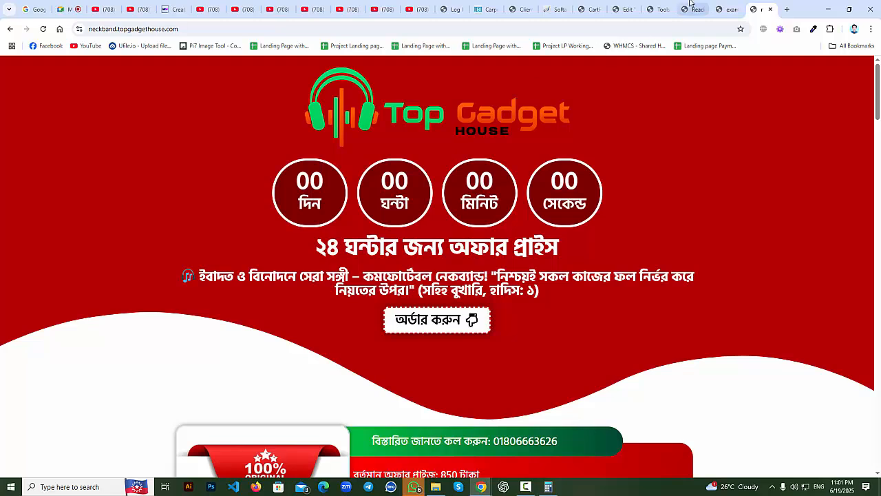
click(590, 7)
click(623, 8)
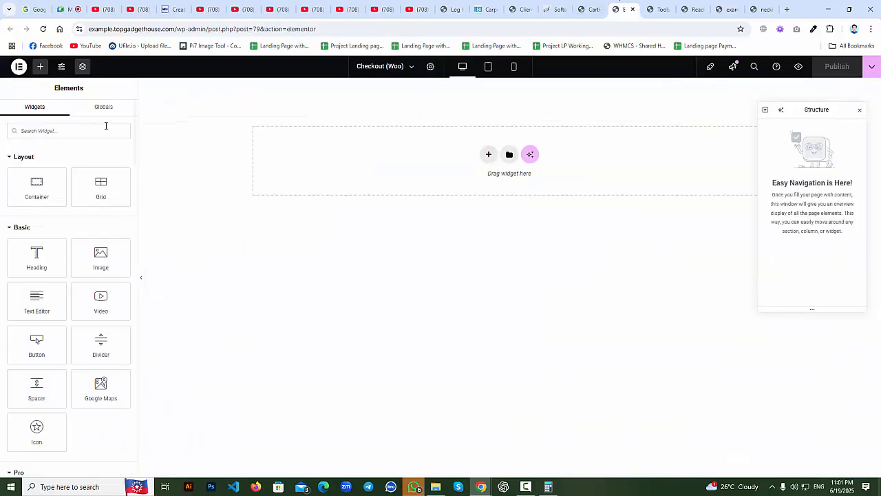
Insert a single-column Flexbox container into the empty drop area after closing the Structure panel.
click(83, 66)
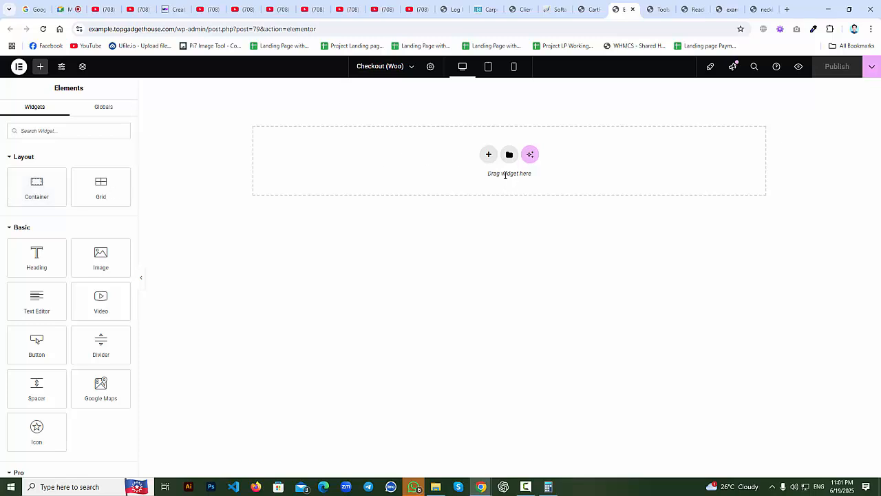
click(489, 156)
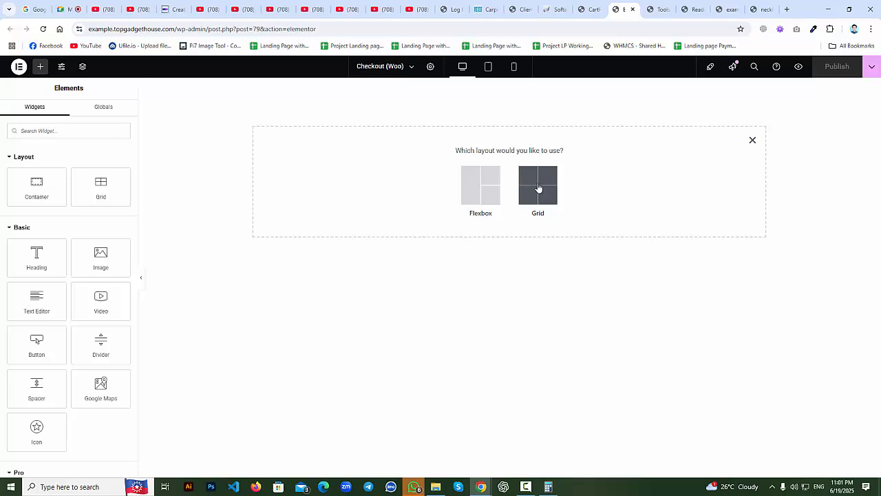
click(480, 197)
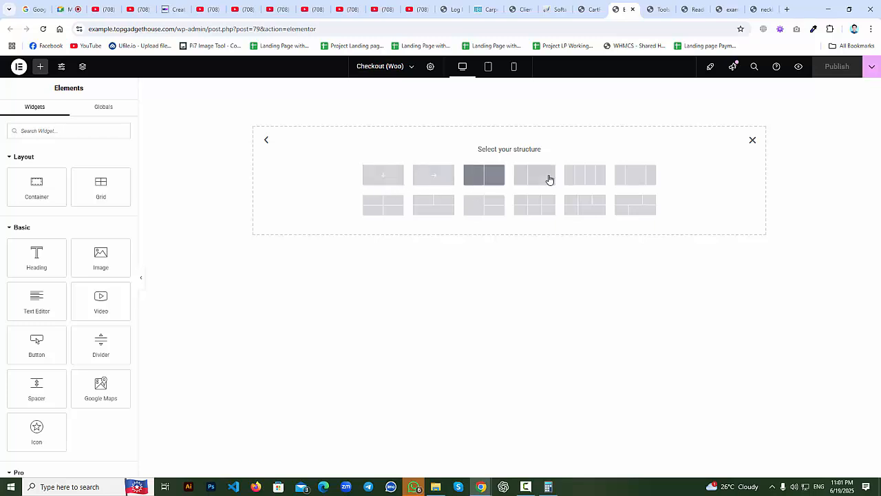
click(396, 179)
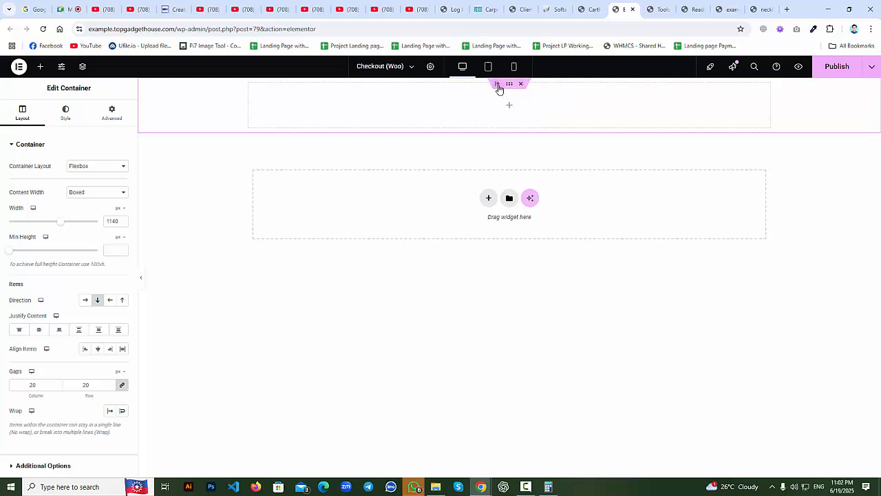
click(497, 84)
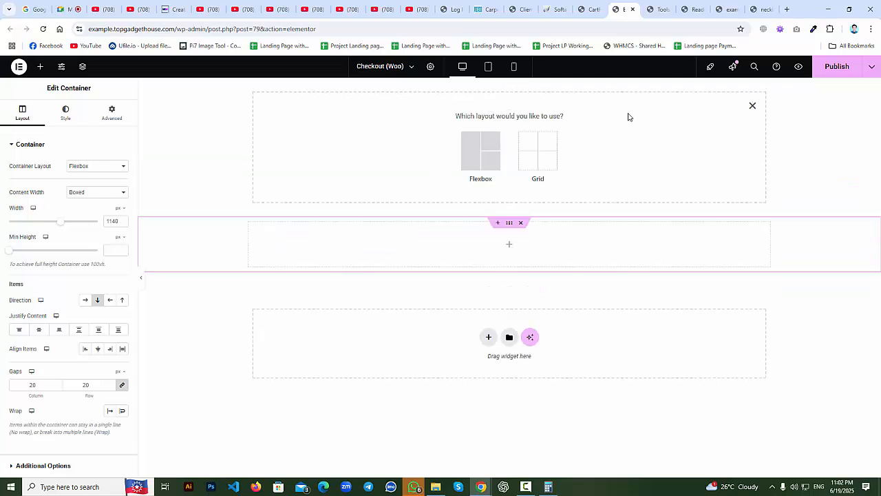
click(752, 106)
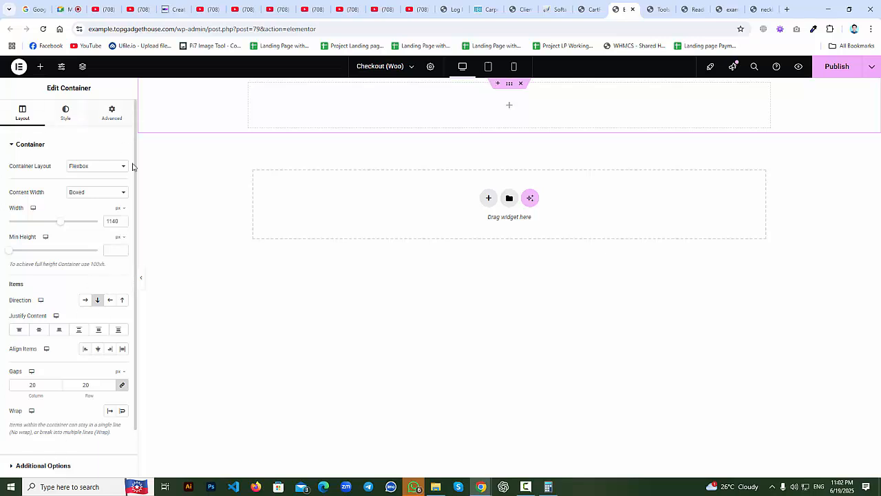
click(395, 340)
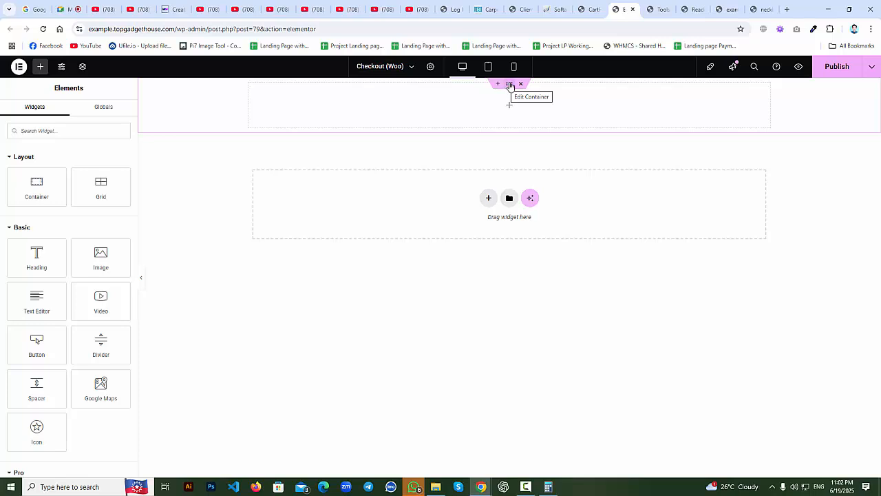
click(510, 85)
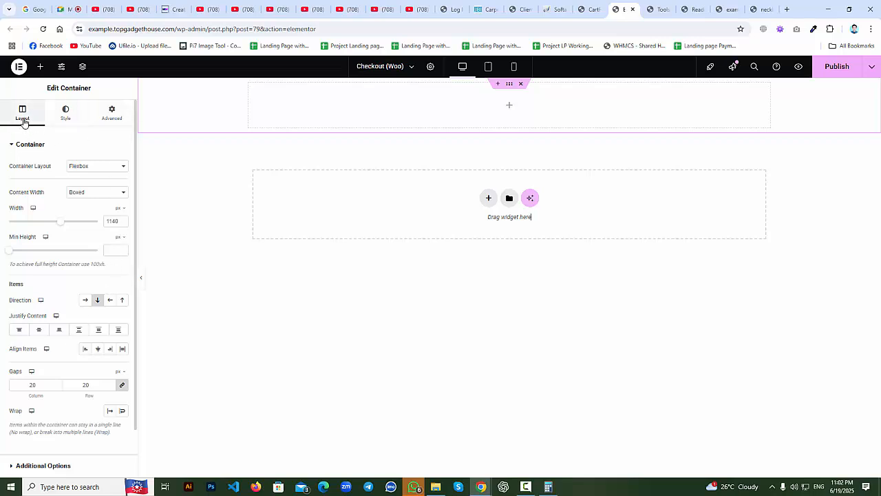
Browse the container's Style and Advanced tabs and expand the empty Custom CSS section.
click(68, 115)
click(110, 115)
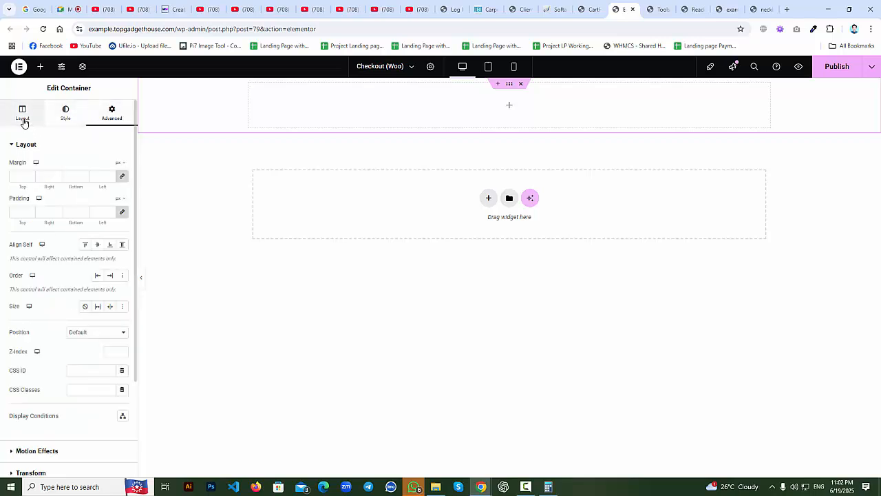
click(22, 119)
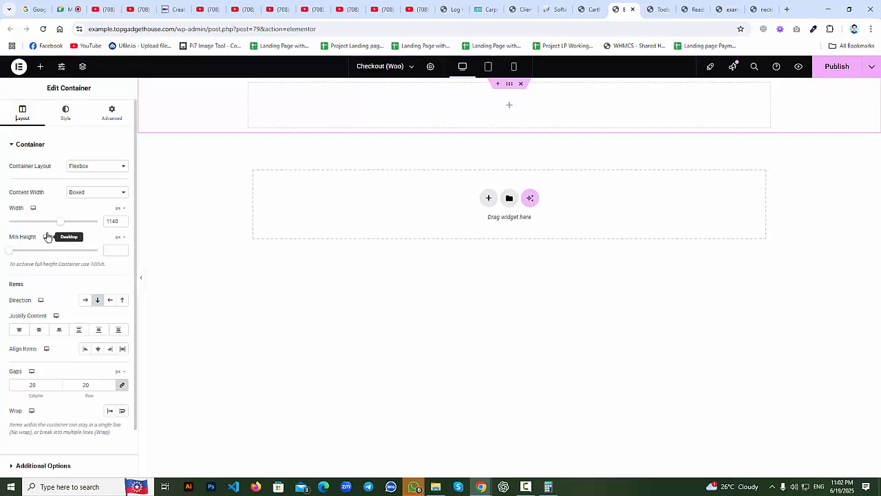
click(65, 112)
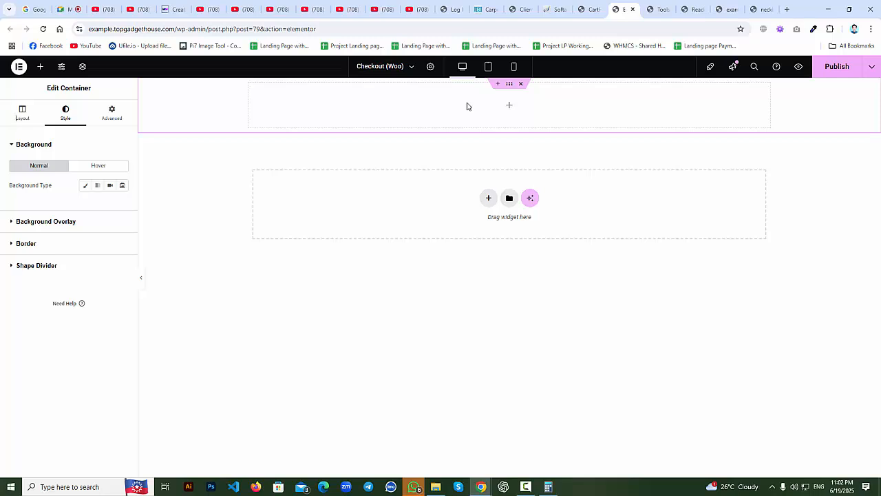
click(112, 119)
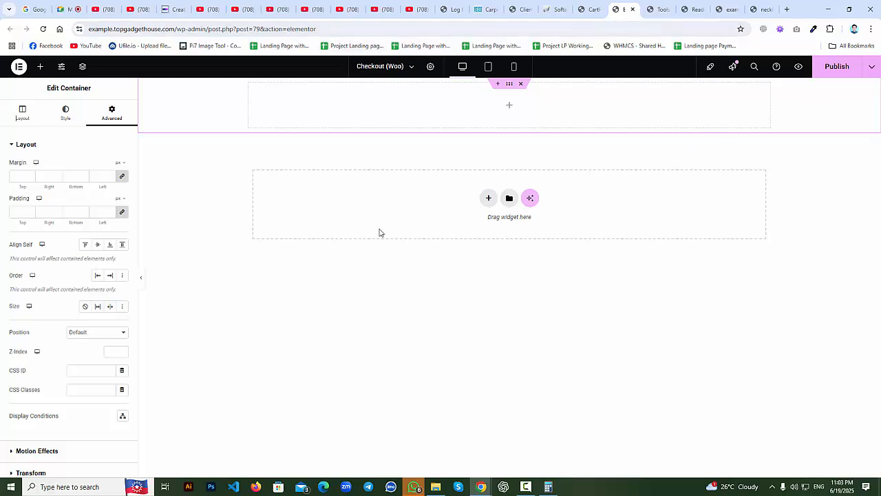
scroll(50, 397, down, 2)
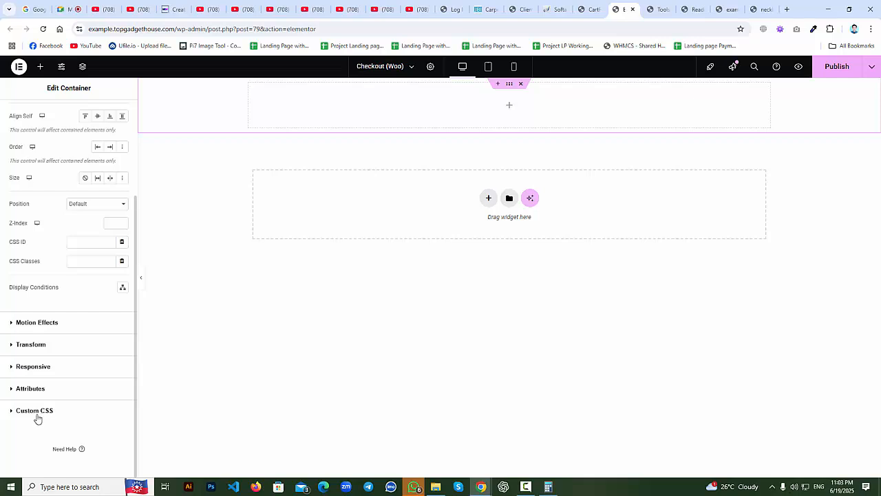
click(38, 410)
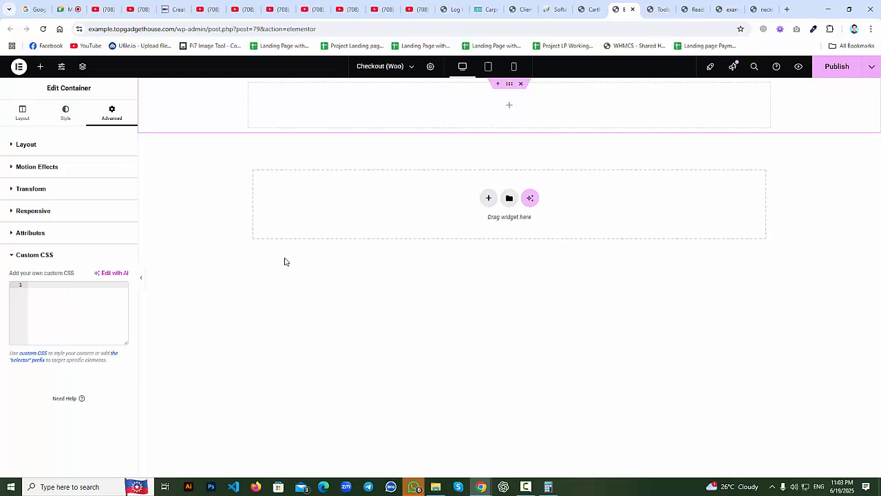
click(65, 115)
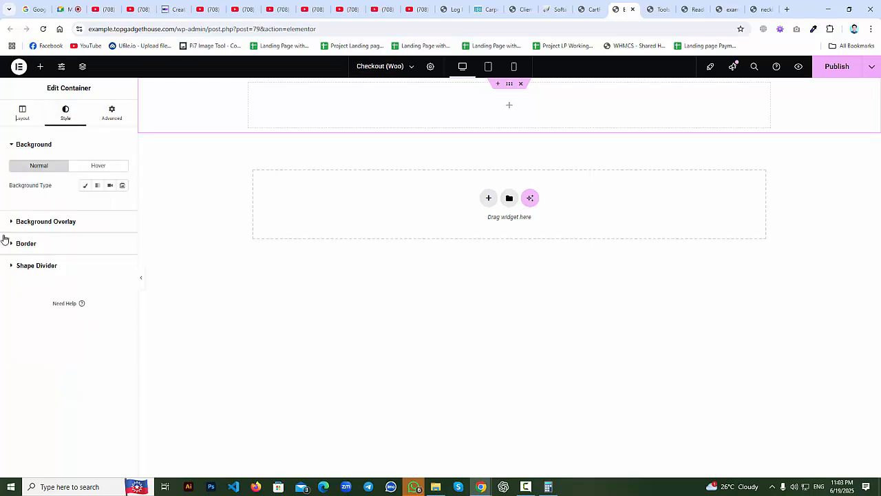
click(128, 116)
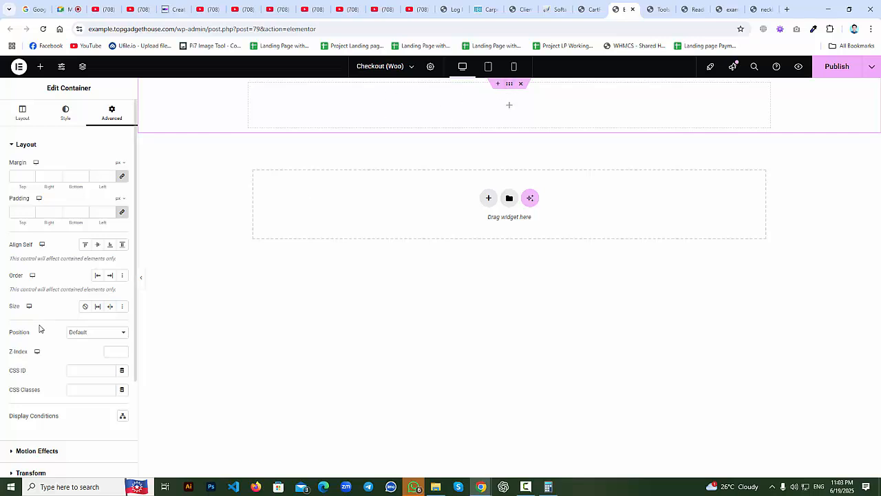
scroll(39, 341, down, 2)
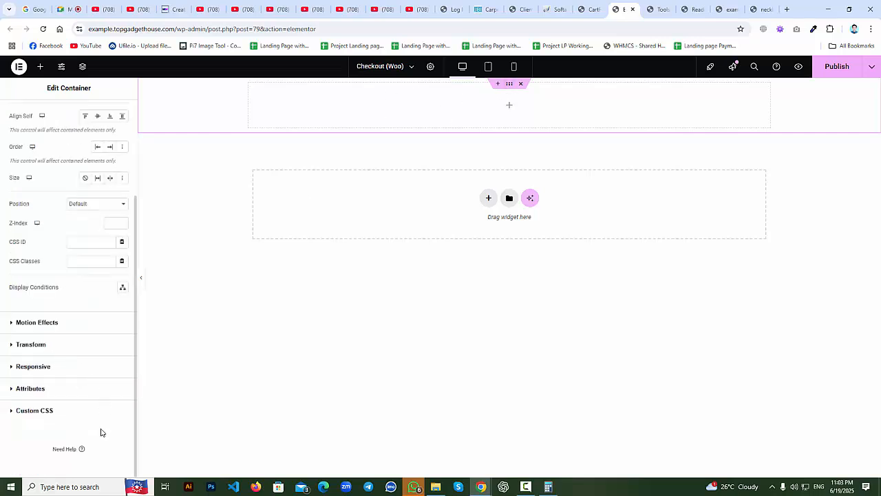
click(32, 415)
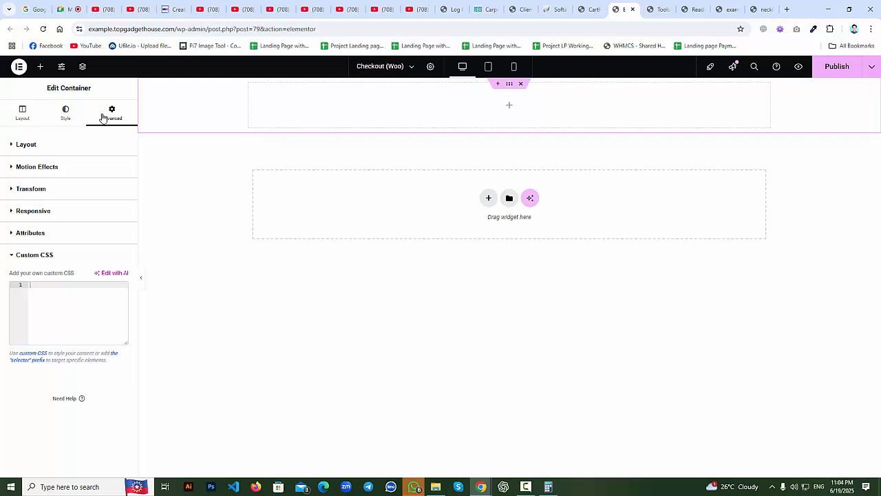
Zero the top container's padding on all sides, then bring up the Elements widget list.
click(15, 146)
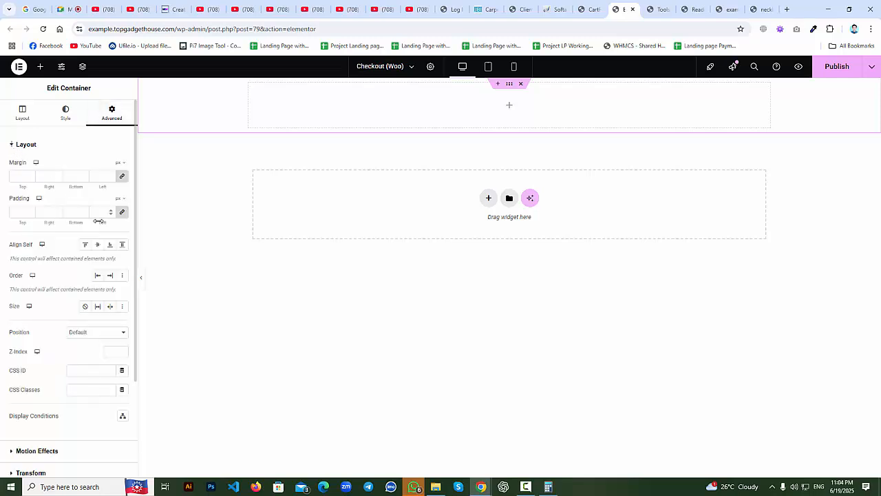
click(122, 216)
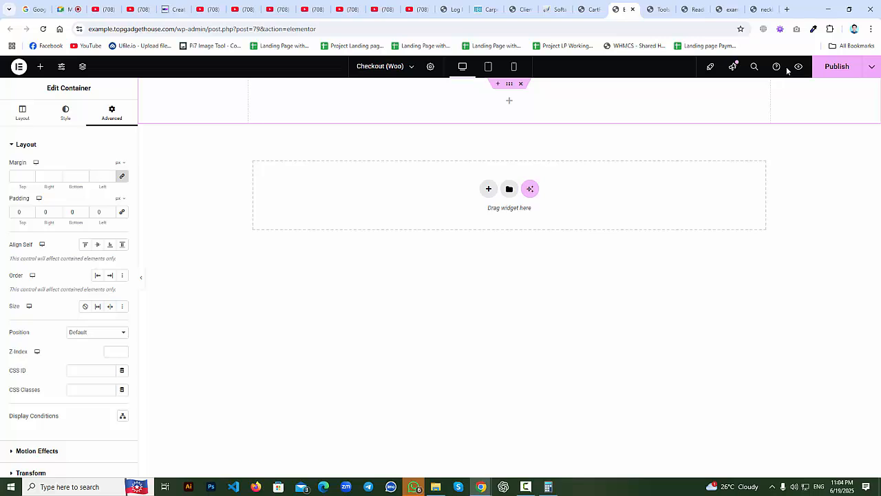
click(510, 101)
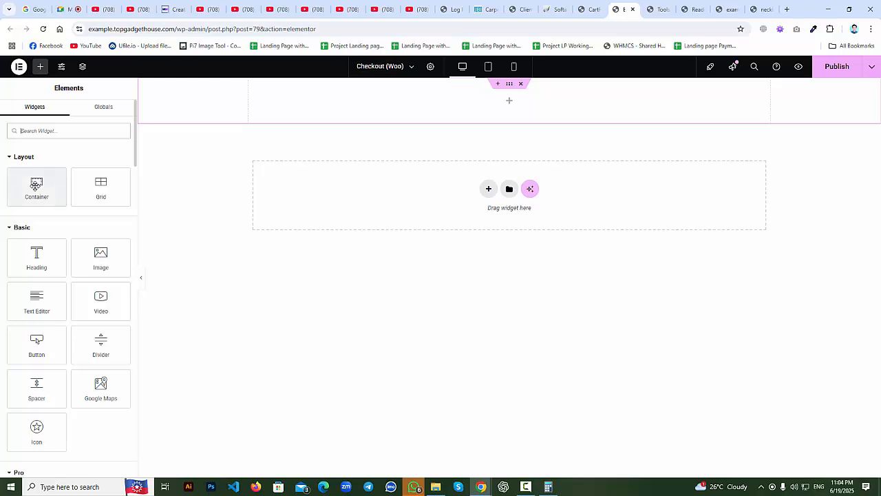
Drop a new inner container with 0 padding into the top section and add a Heading widget inside it.
click(509, 84)
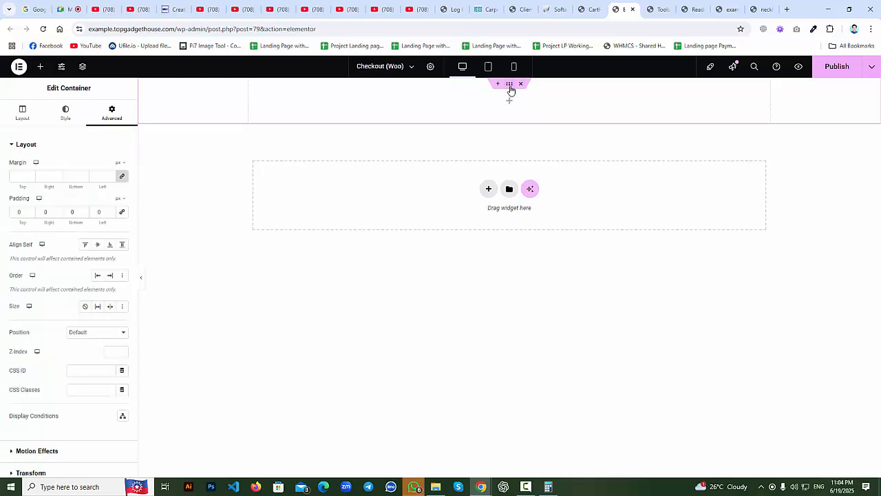
click(40, 66)
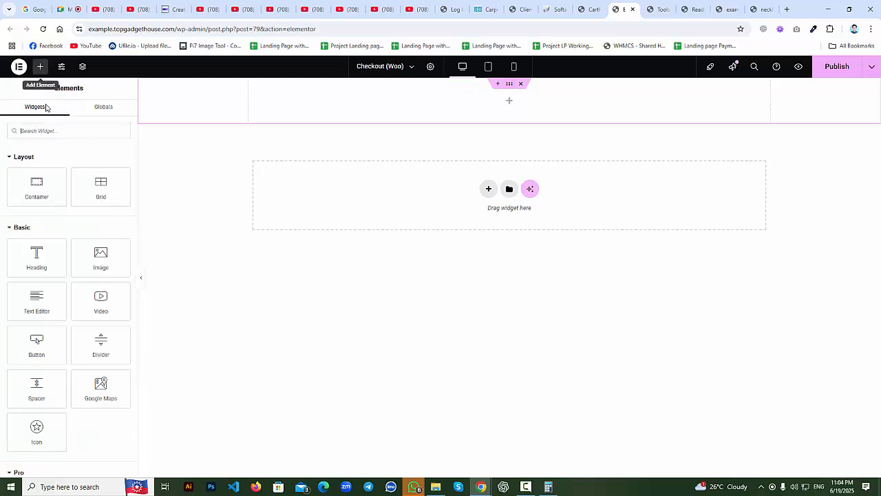
drag(36, 182, 446, 108)
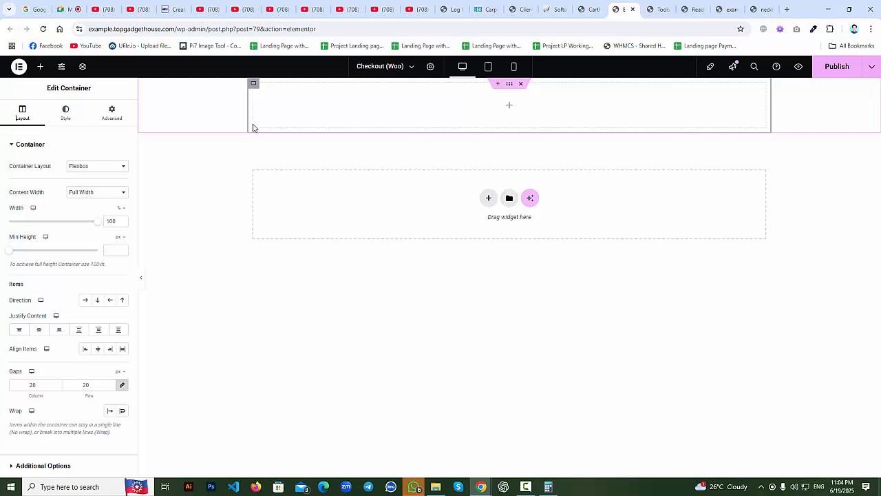
click(111, 114)
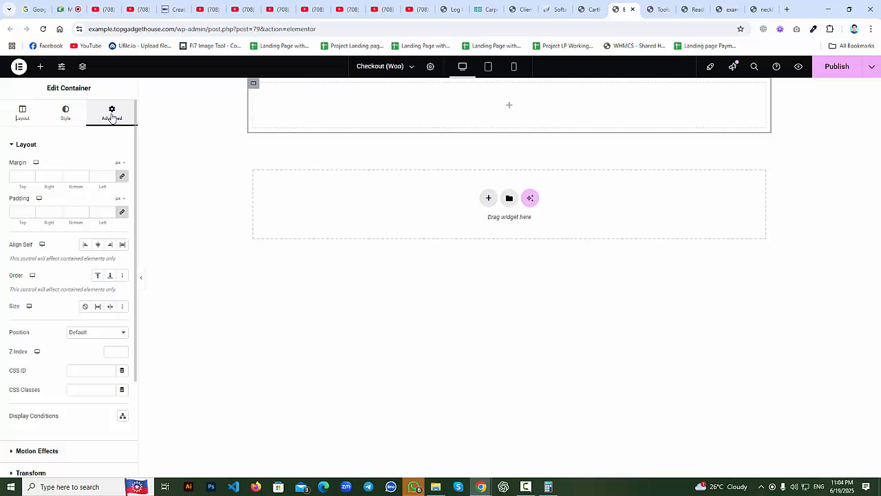
click(121, 213)
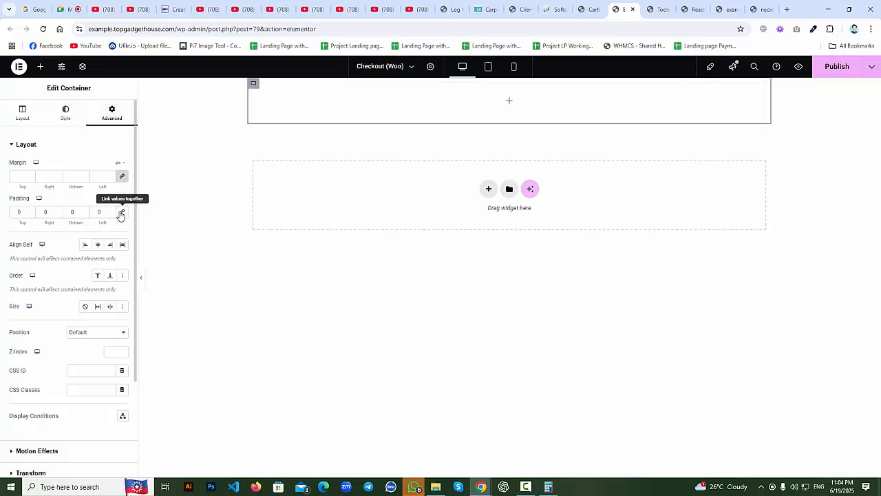
click(508, 103)
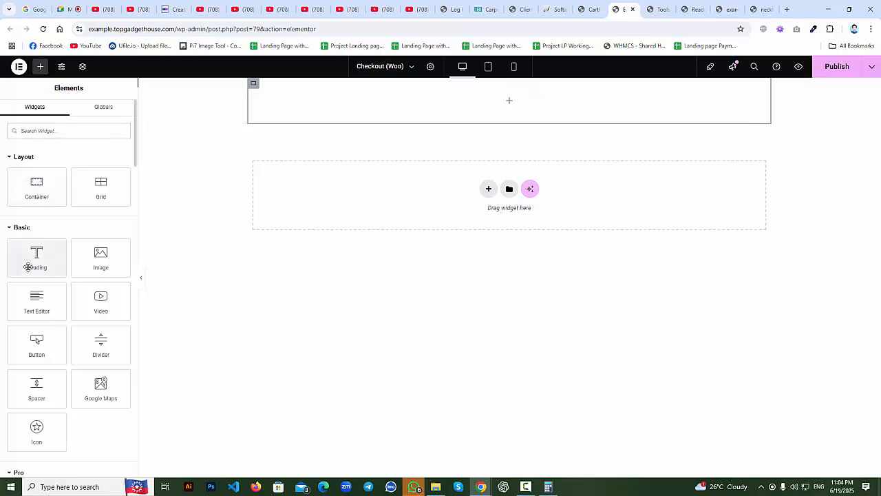
drag(35, 258, 494, 109)
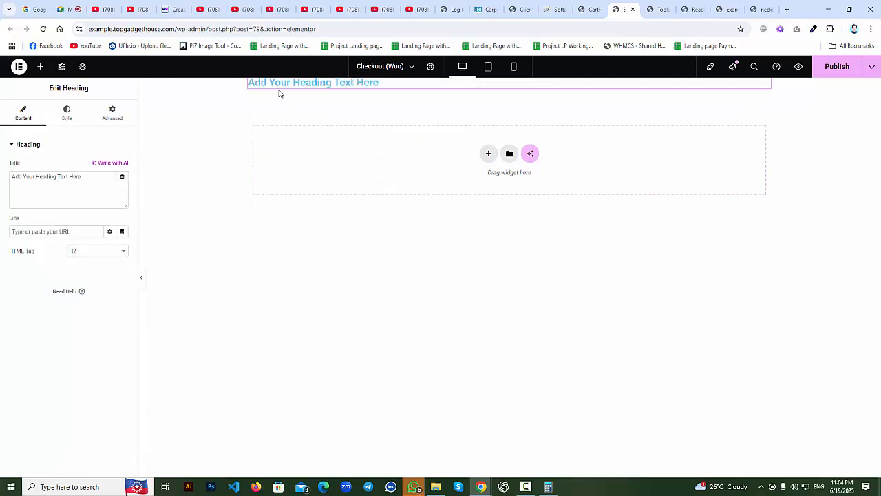
Replace the heading text with 'This is Title' and center-align it after trying other alignments.
drag(98, 183, 6, 191)
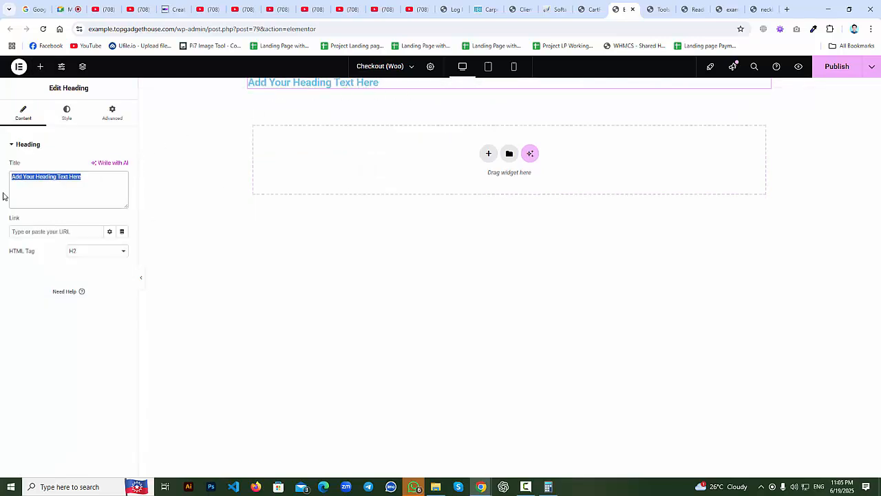
text(This is)
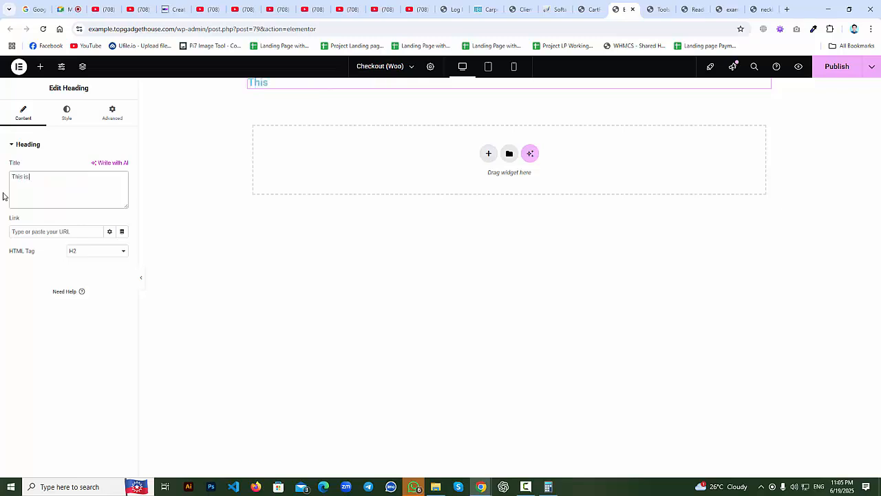
text( Title)
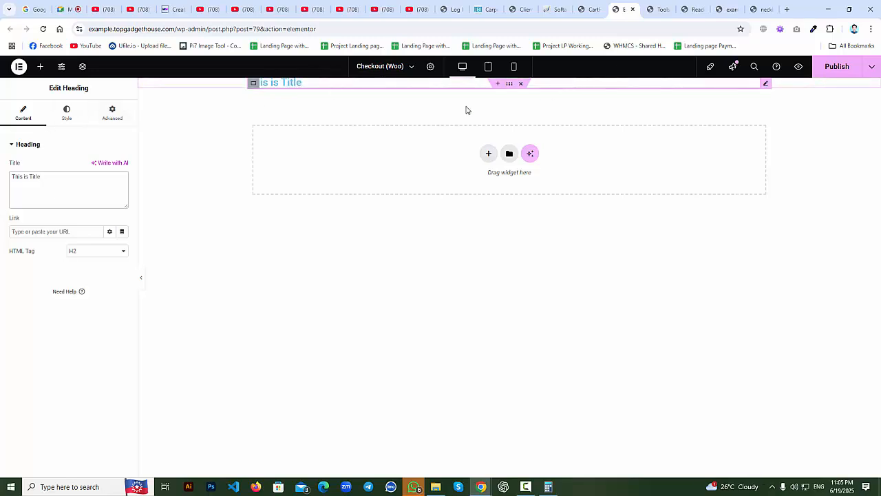
click(65, 117)
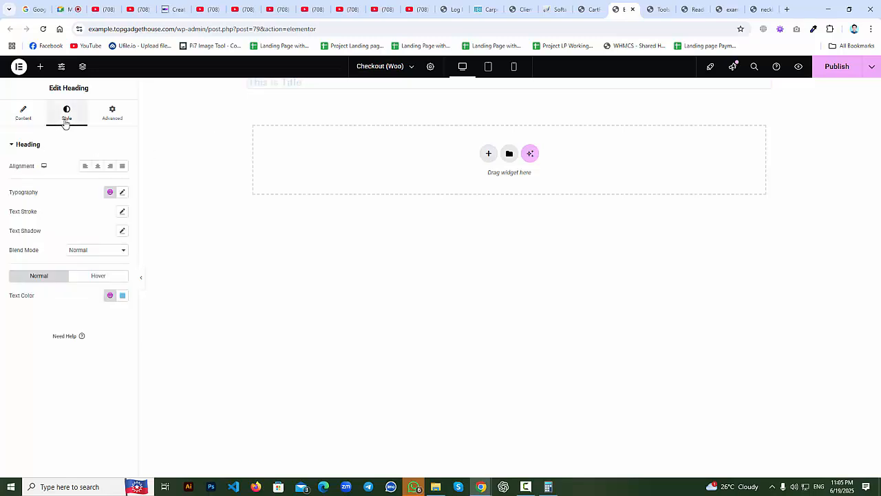
click(98, 166)
click(110, 166)
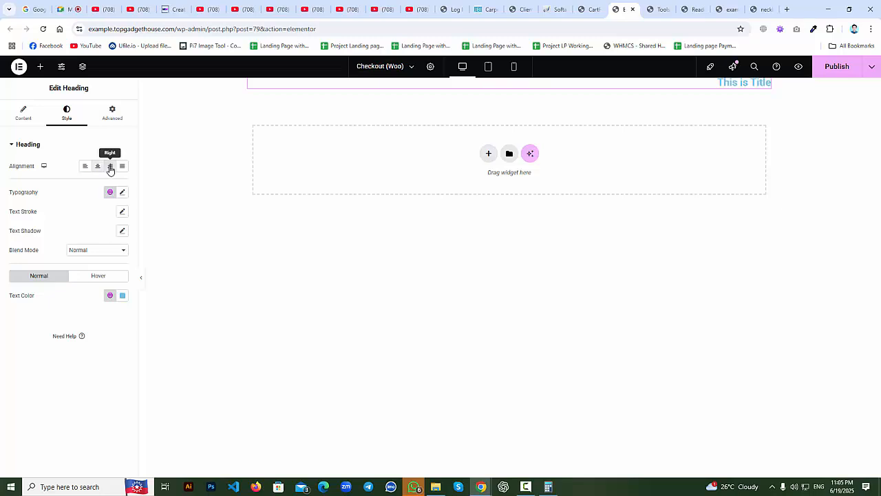
click(122, 168)
click(110, 167)
click(98, 168)
click(84, 166)
click(96, 167)
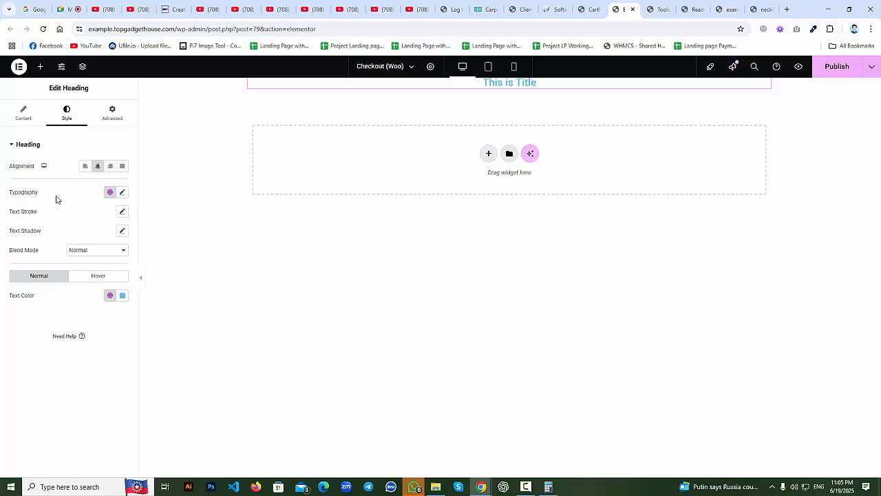
Try Real Rage, Rouge Script and Rowdies heading fonts, and set the font size to 50.
click(123, 195)
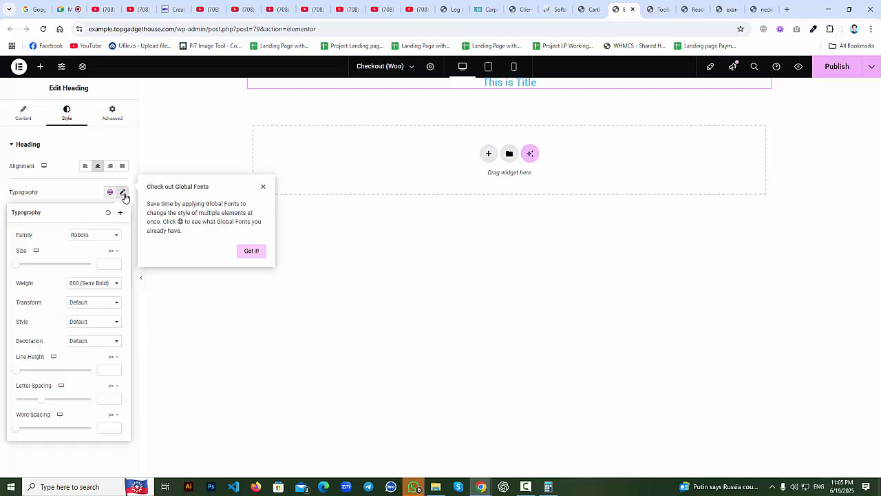
click(96, 237)
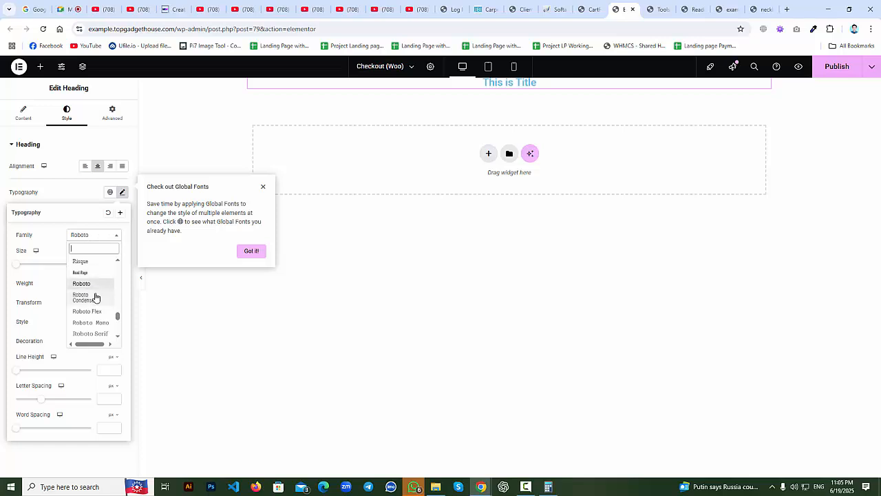
click(88, 272)
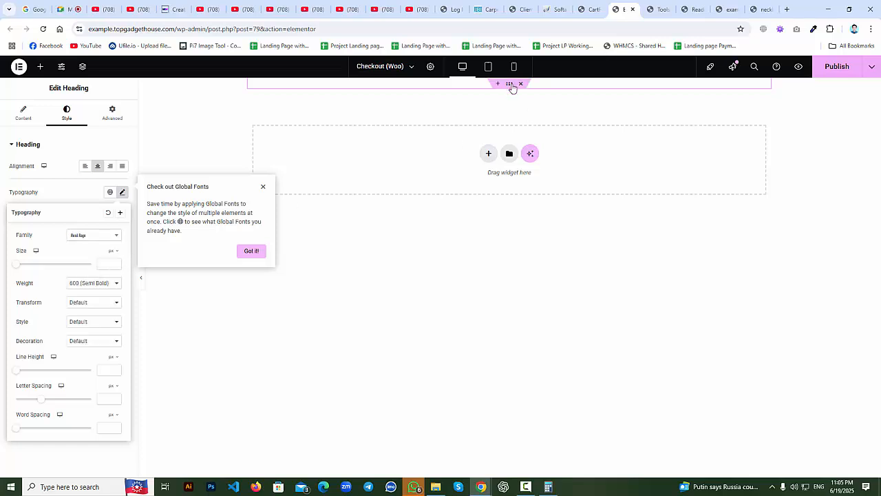
click(93, 239)
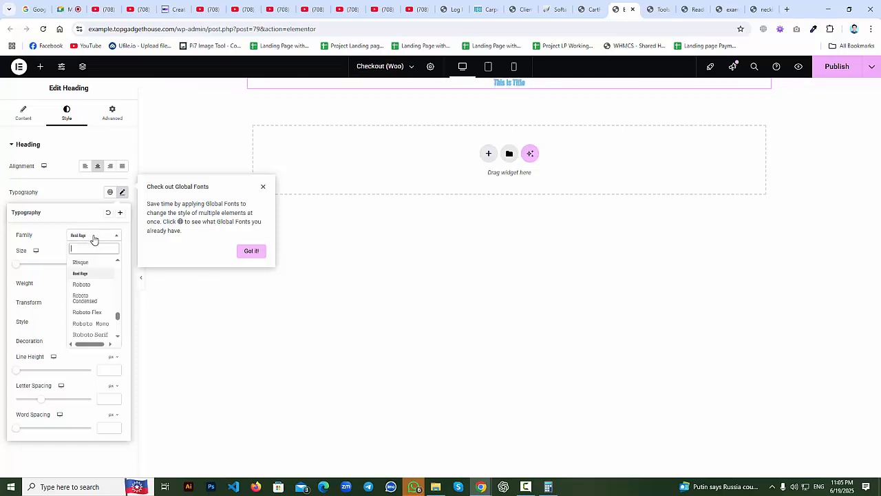
scroll(103, 311, down, 3)
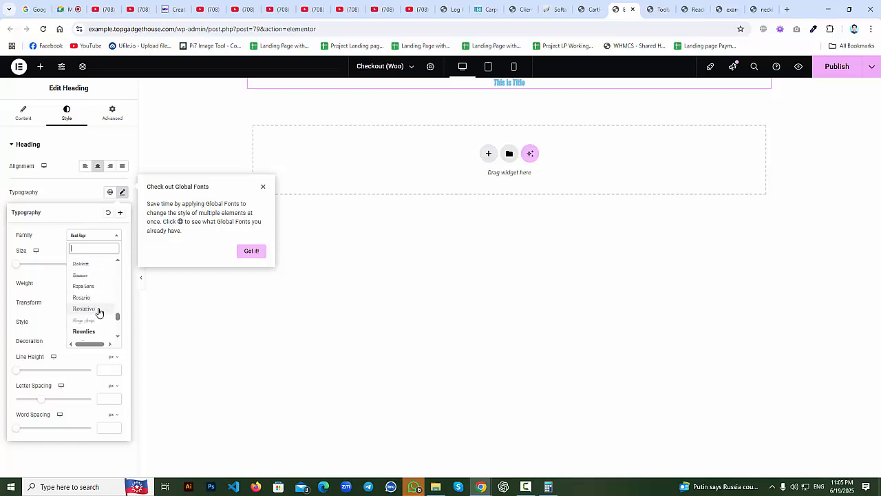
click(90, 320)
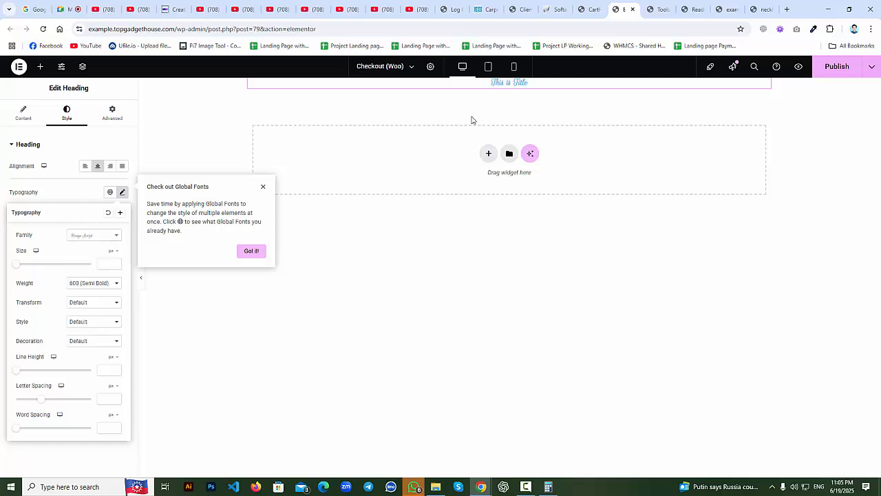
click(93, 236)
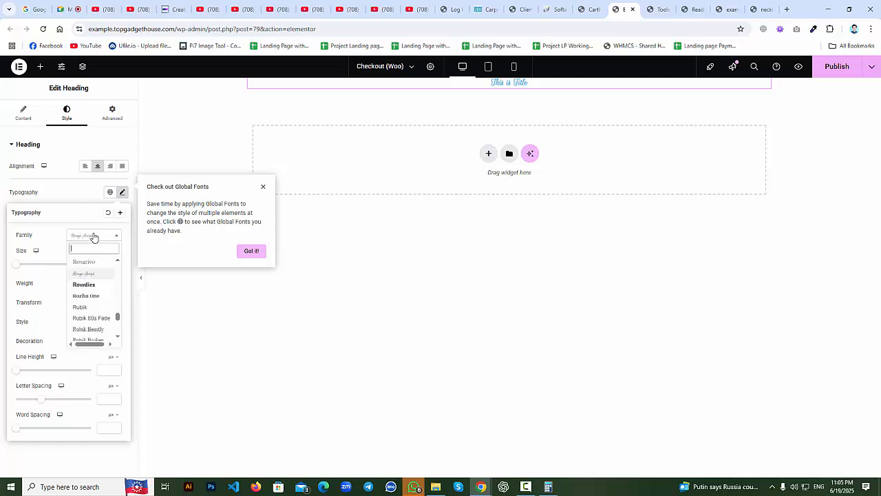
click(97, 288)
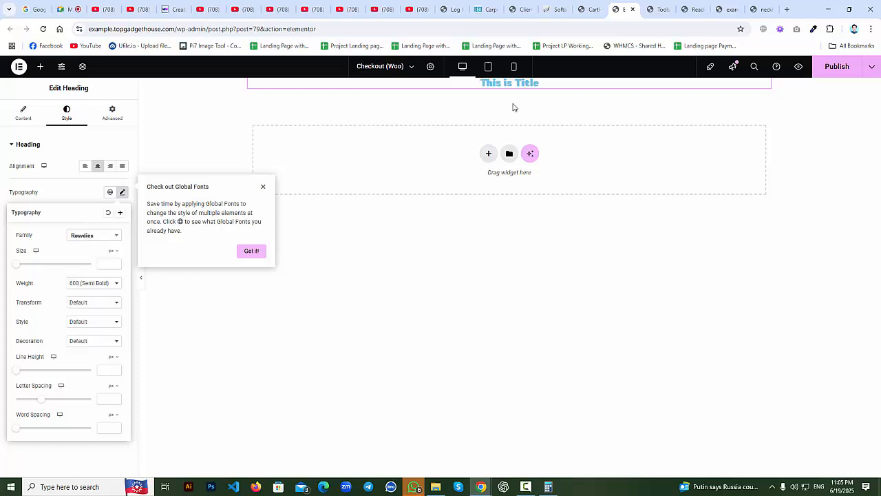
click(99, 239)
click(98, 241)
click(102, 262)
text(40)
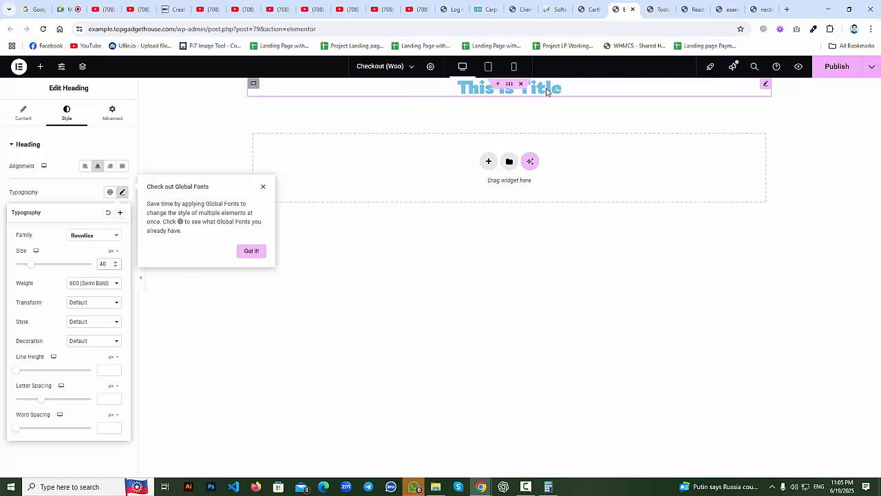
drag(103, 266, 93, 265)
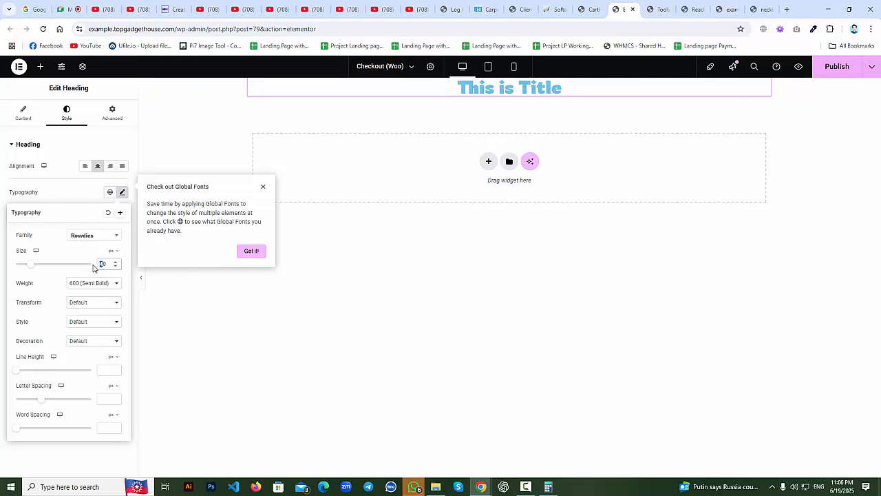
text(5)
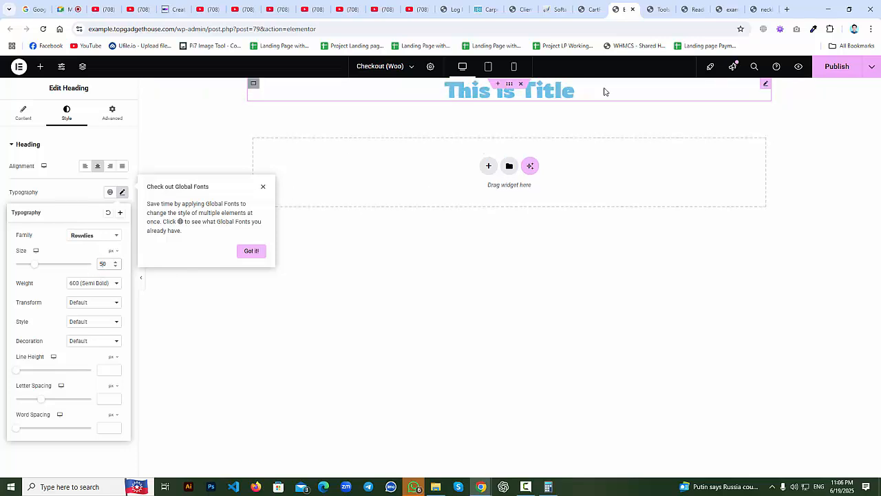
Try the Rubik fonts, then settle on Scope One as the heading font.
click(85, 238)
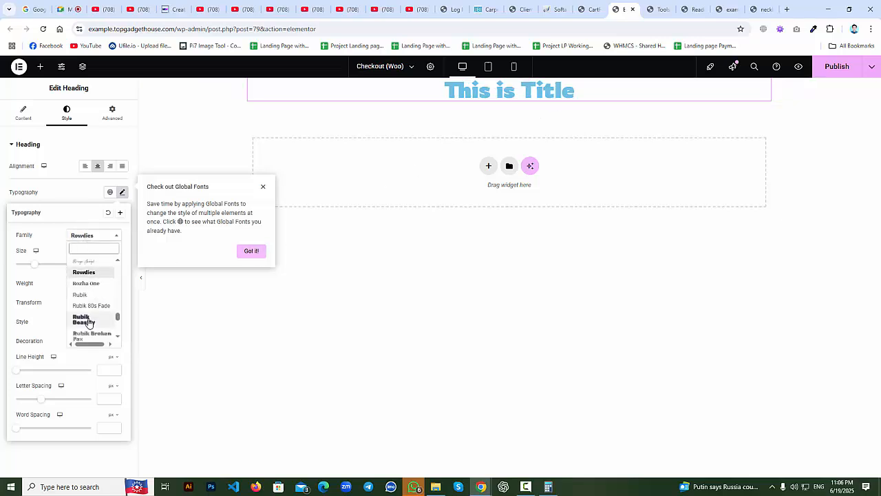
click(86, 320)
click(84, 237)
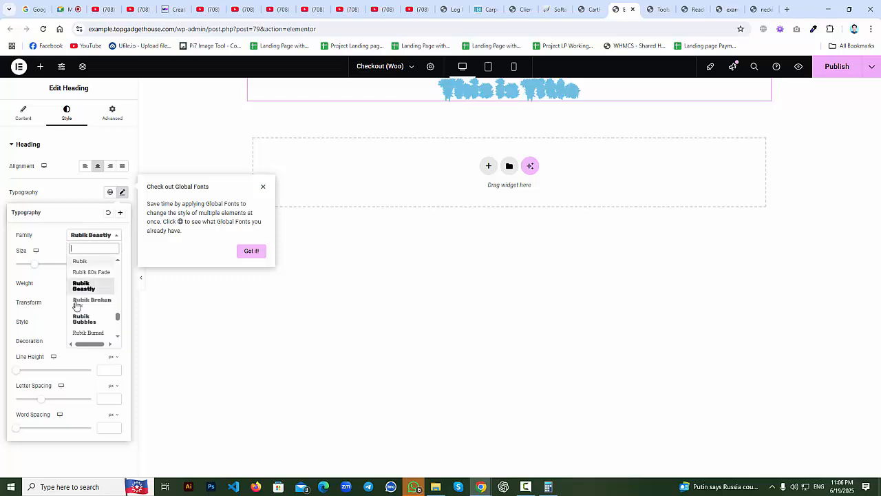
scroll(89, 310, down, 2)
click(94, 303)
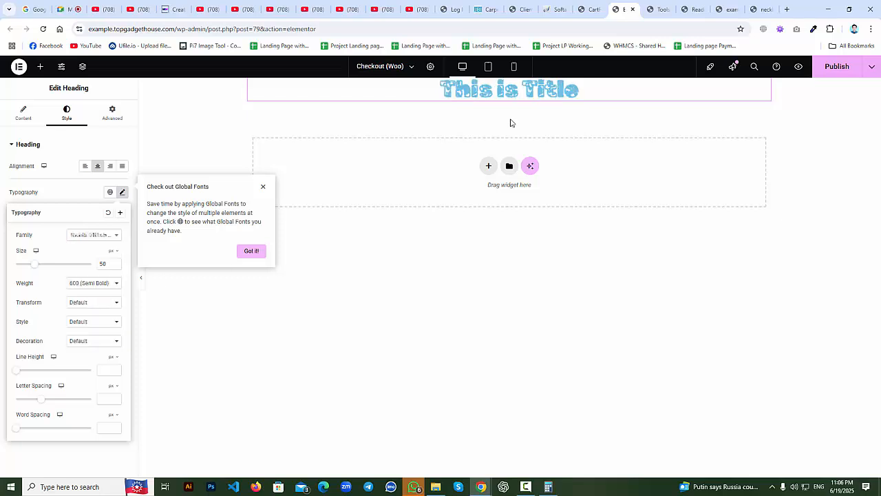
click(104, 238)
scroll(90, 317, down, 3)
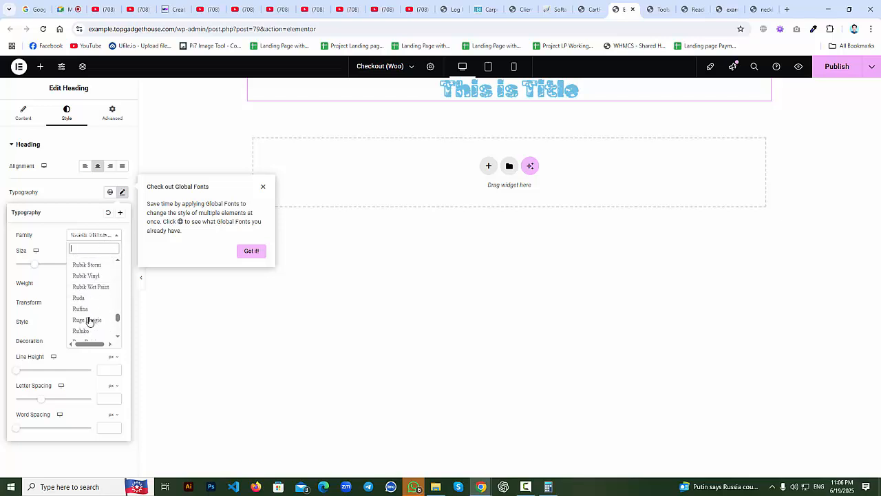
scroll(93, 314, down, 6)
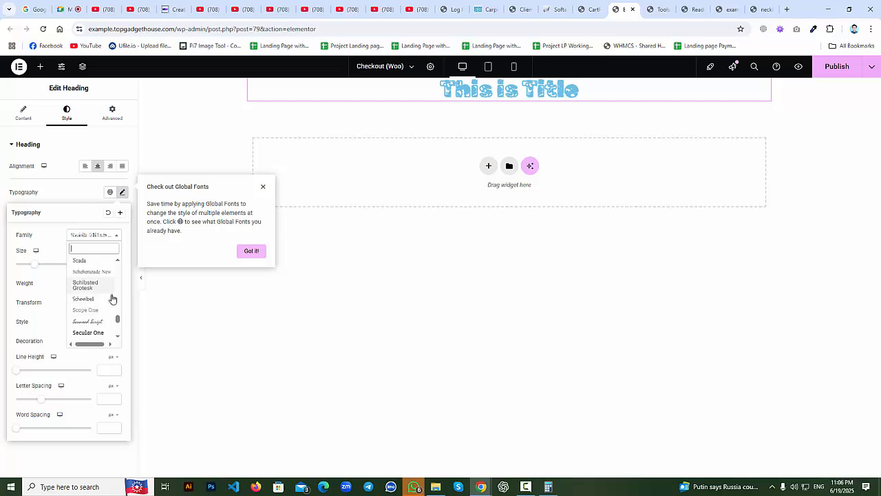
click(100, 310)
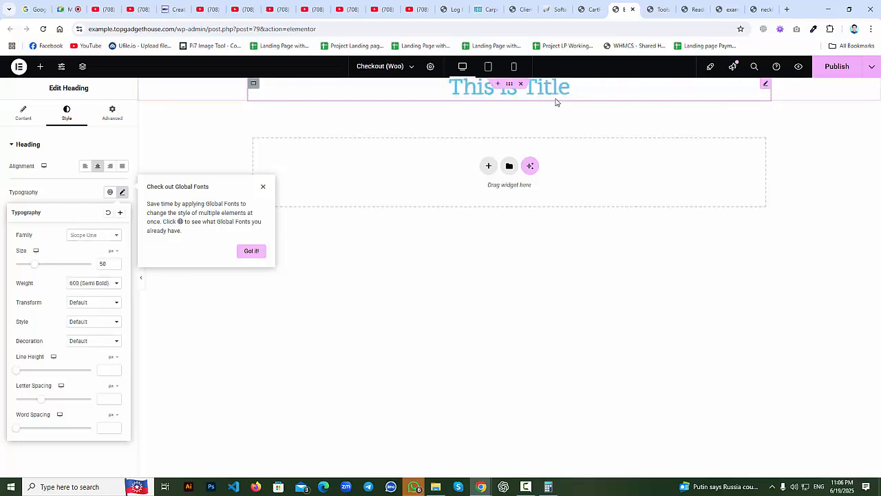
Try heading weights 300 through 600, settle on 700 (Bold), and close Typography.
click(104, 285)
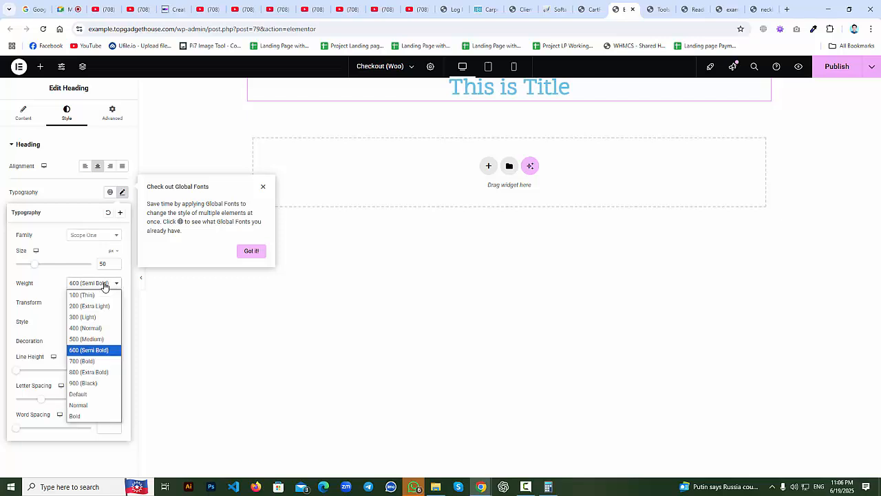
click(87, 362)
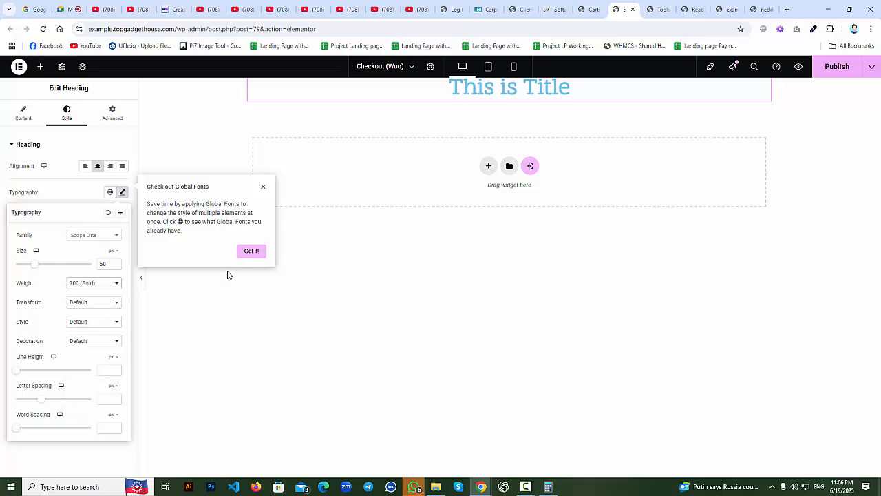
click(106, 284)
click(94, 319)
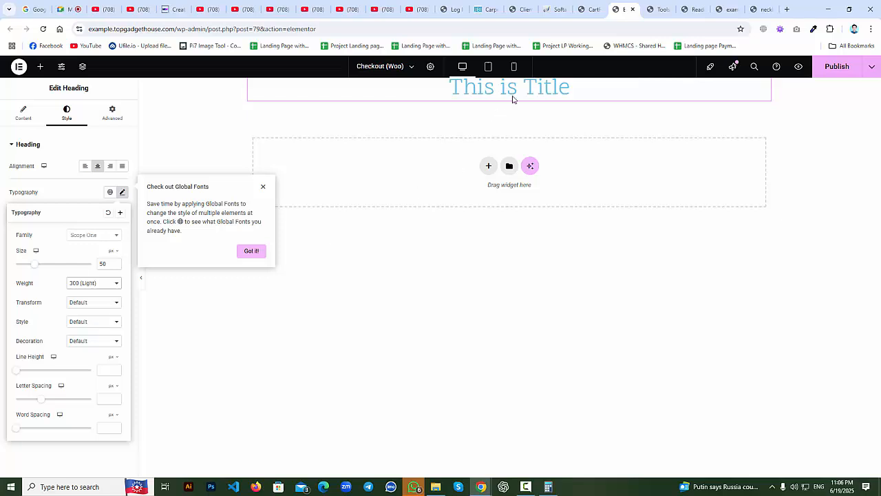
click(98, 283)
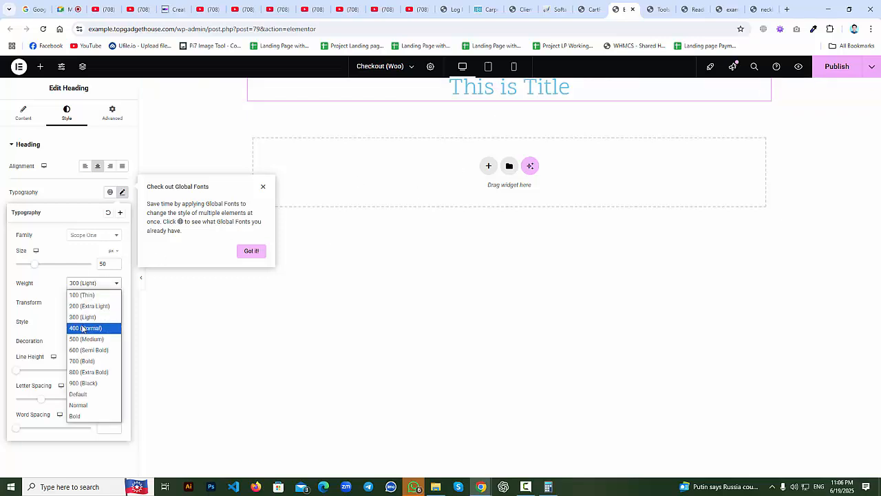
click(84, 328)
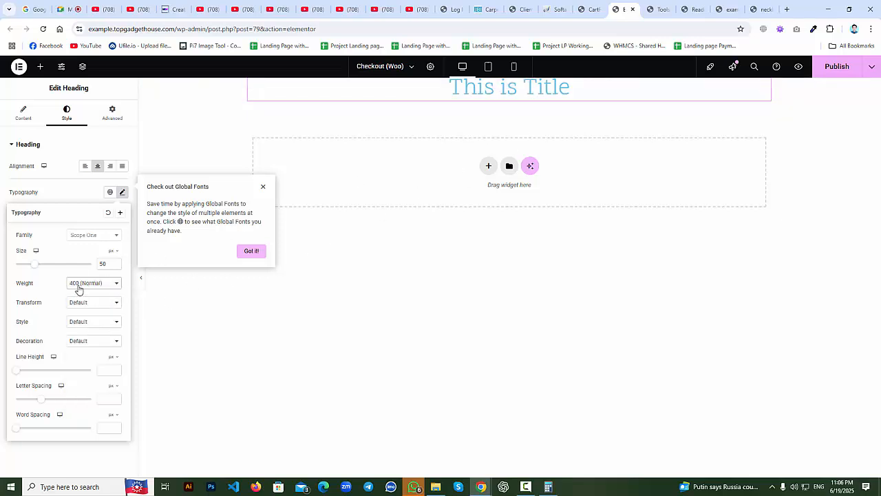
click(79, 289)
click(81, 342)
click(82, 282)
click(91, 350)
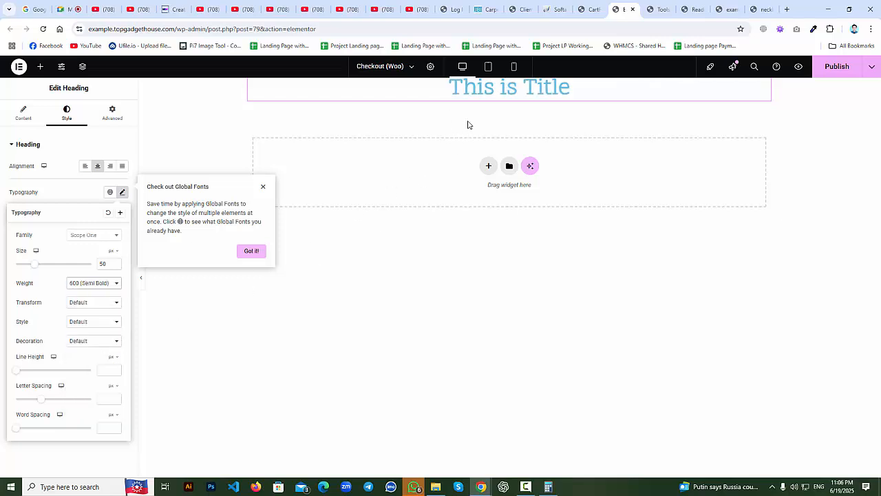
click(75, 283)
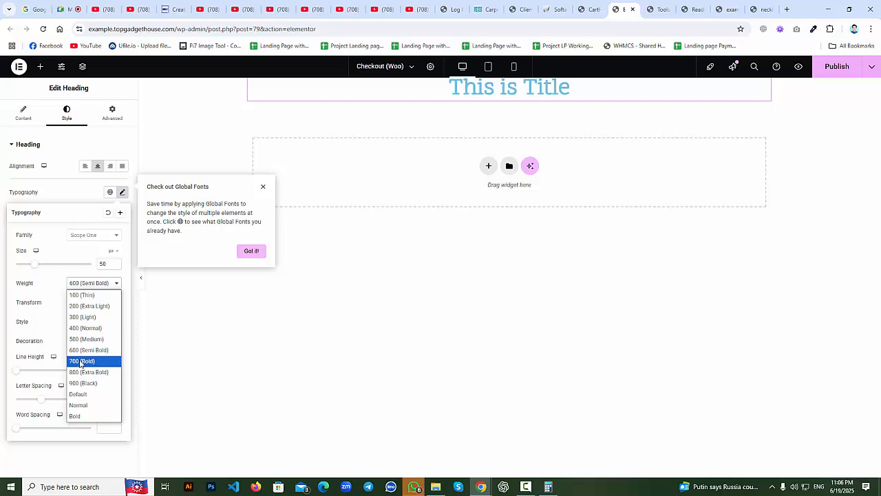
click(82, 362)
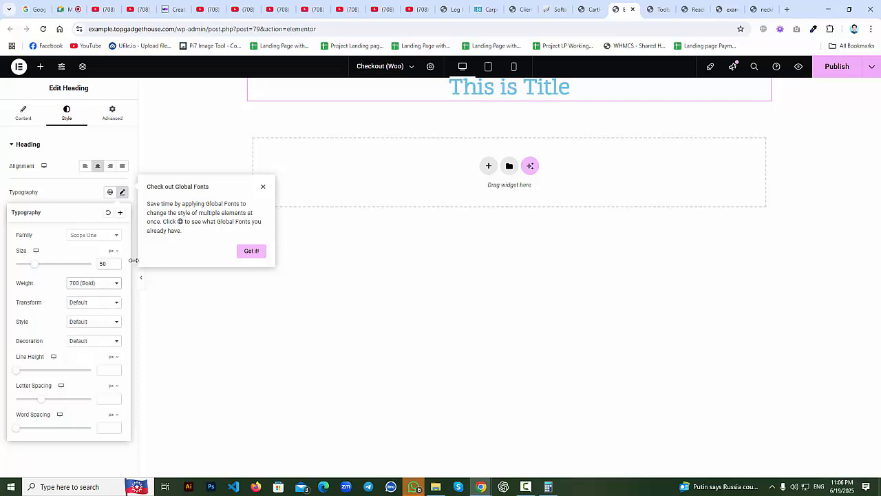
click(122, 192)
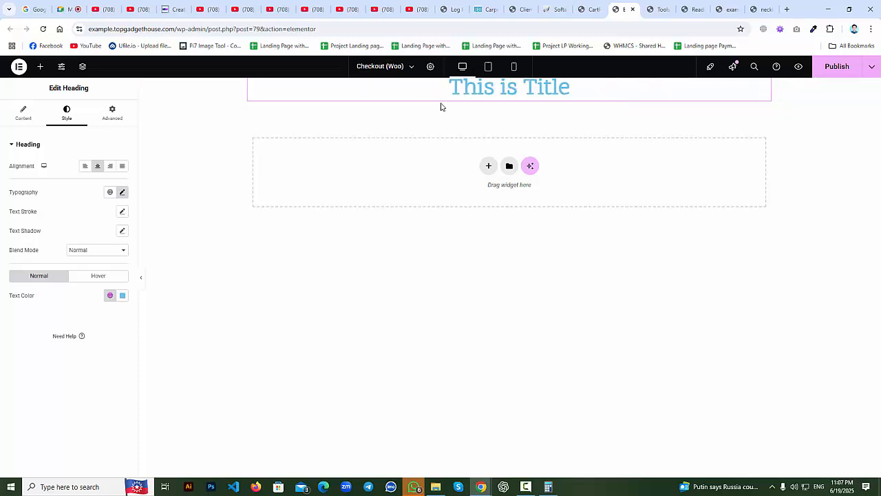
Try an outline text stroke and a text shadow on the heading, then remove both.
click(123, 214)
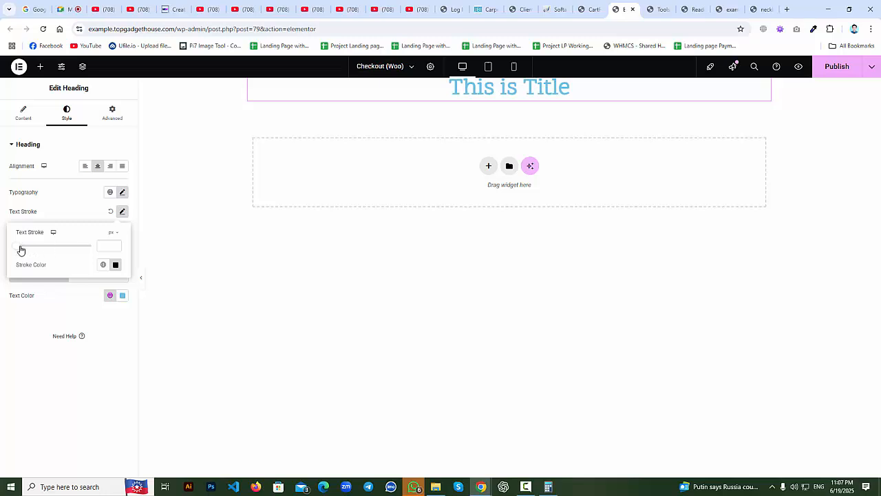
drag(20, 250, 92, 246)
drag(72, 247, 4, 250)
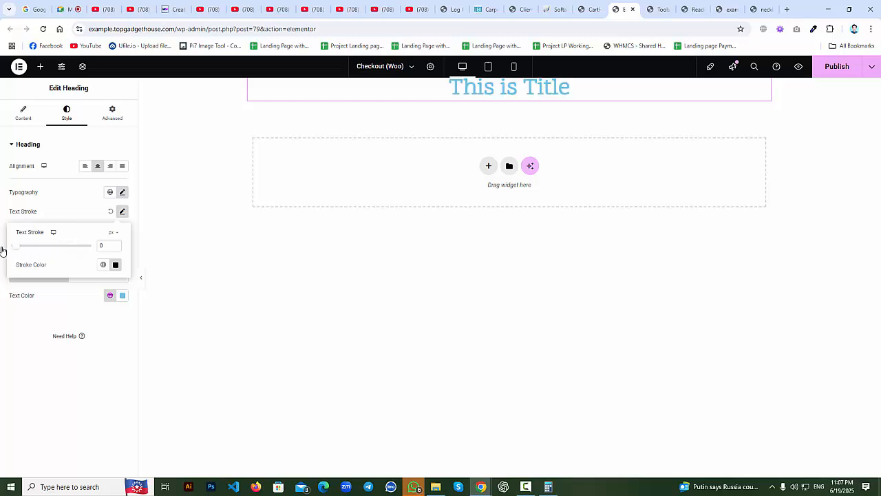
click(111, 211)
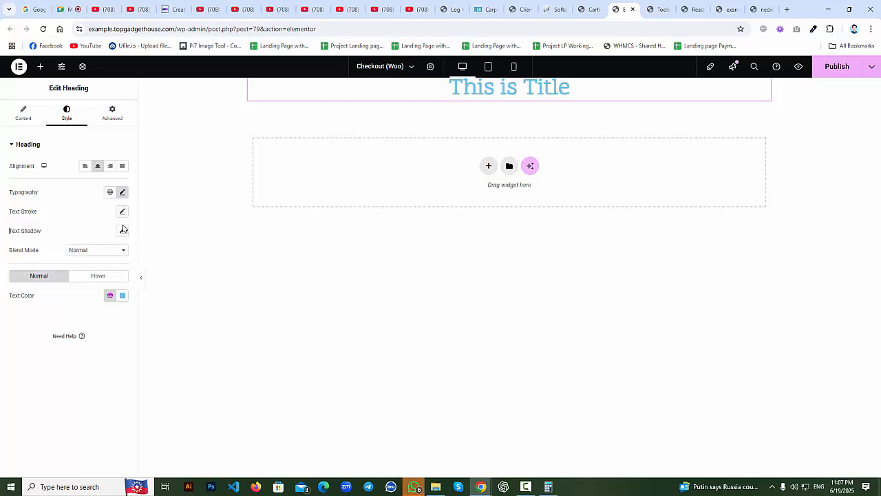
click(123, 232)
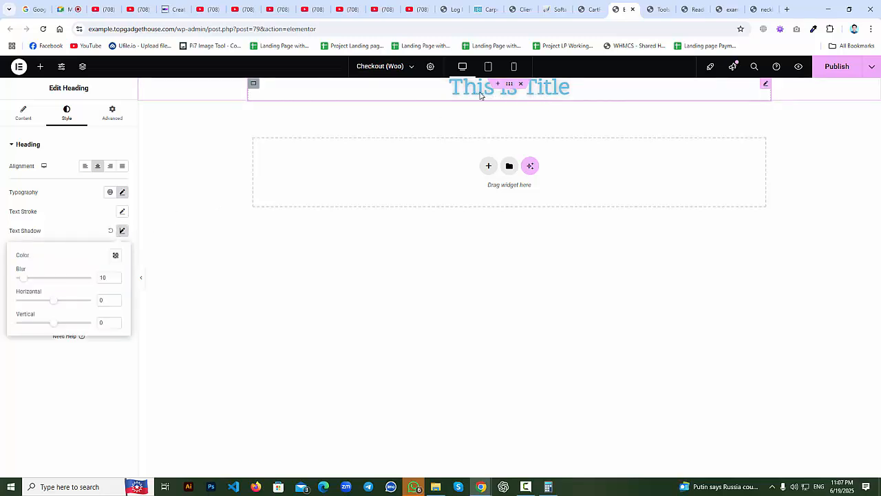
click(112, 232)
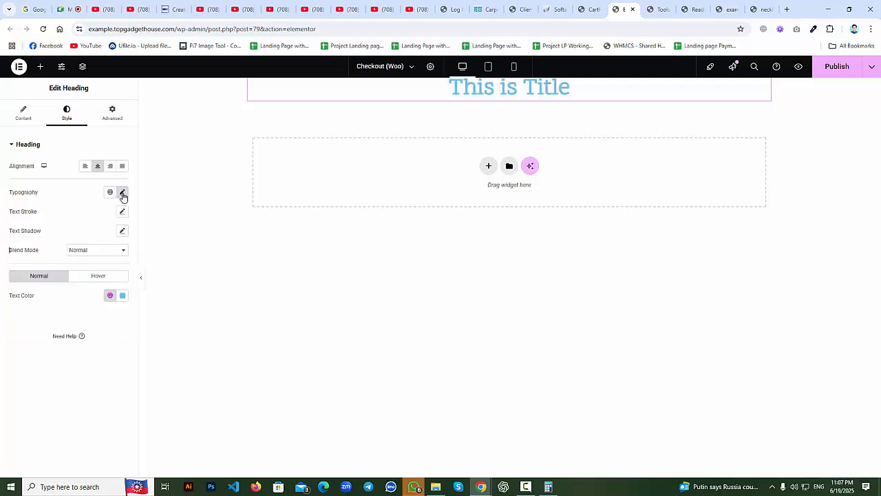
Try uppercase, lowercase, capitalize and normal letter case, then reset it to Default.
click(123, 195)
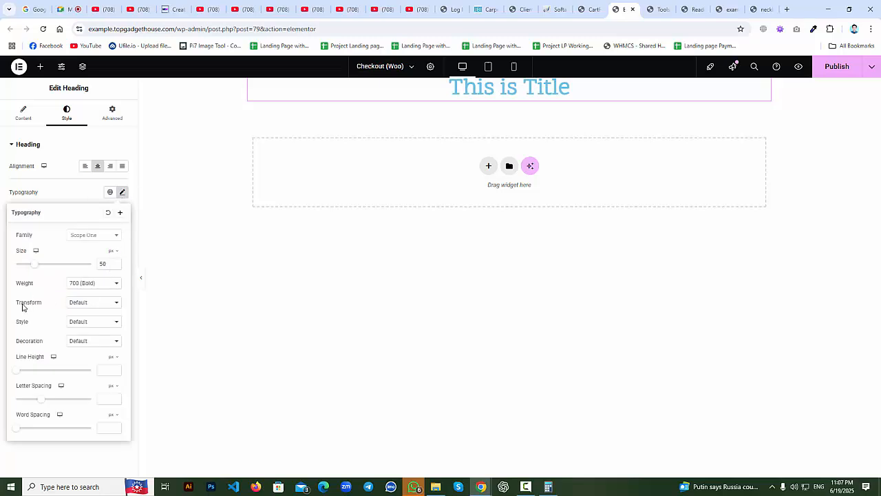
click(90, 311)
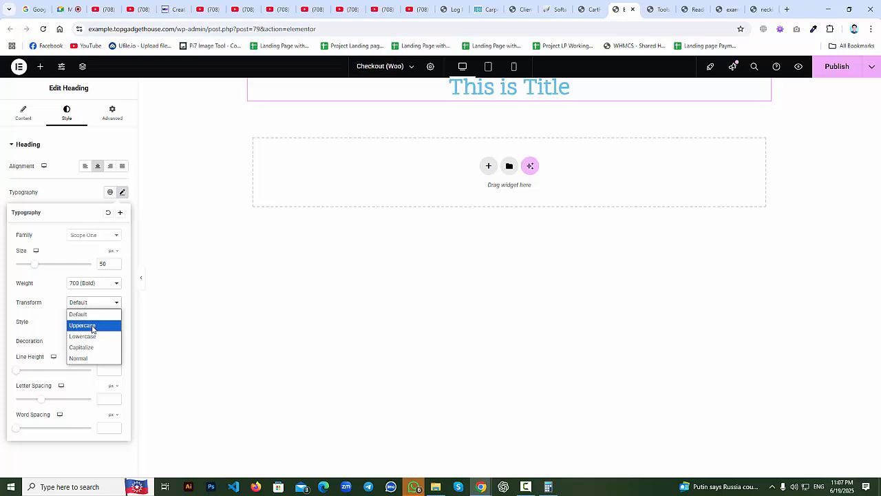
click(92, 327)
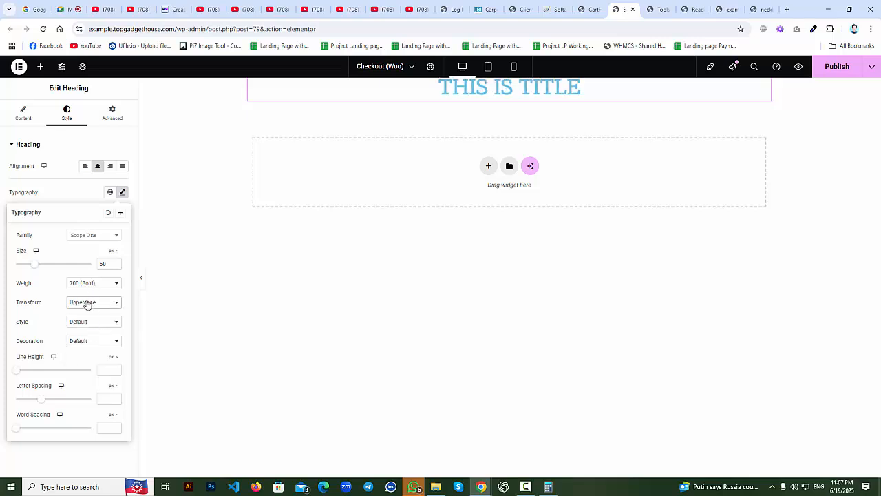
click(86, 304)
click(90, 336)
click(98, 304)
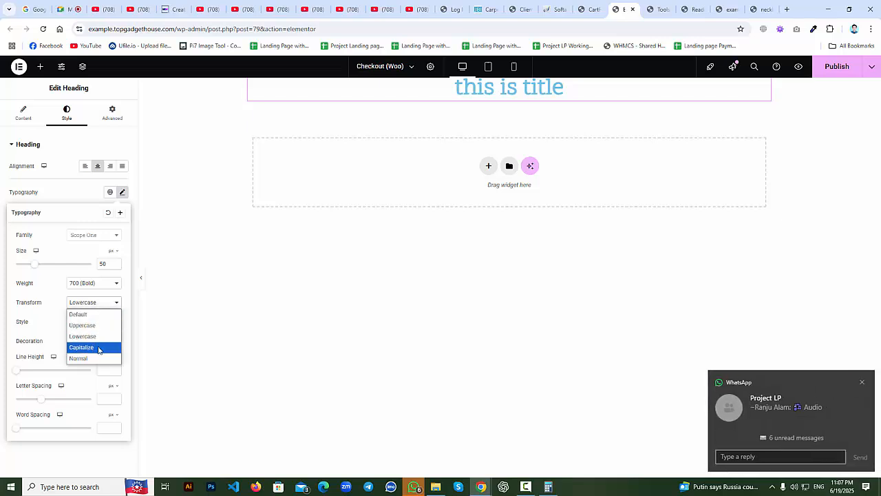
click(99, 349)
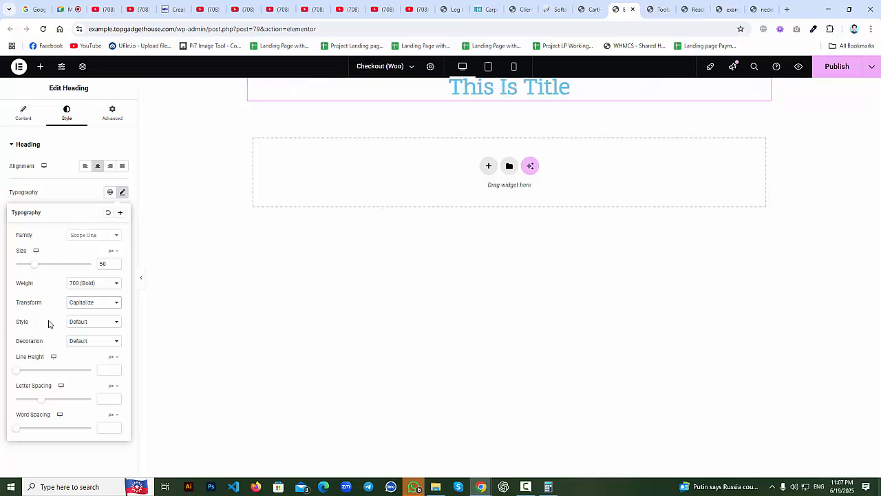
click(96, 307)
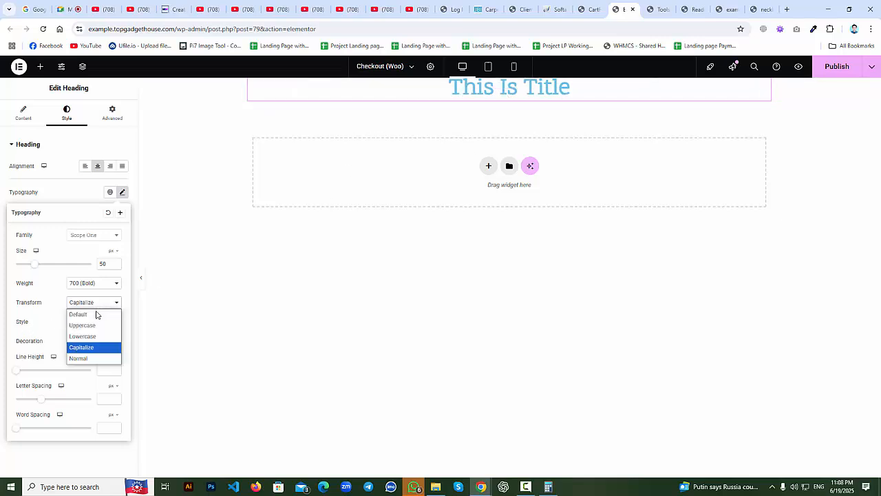
click(90, 358)
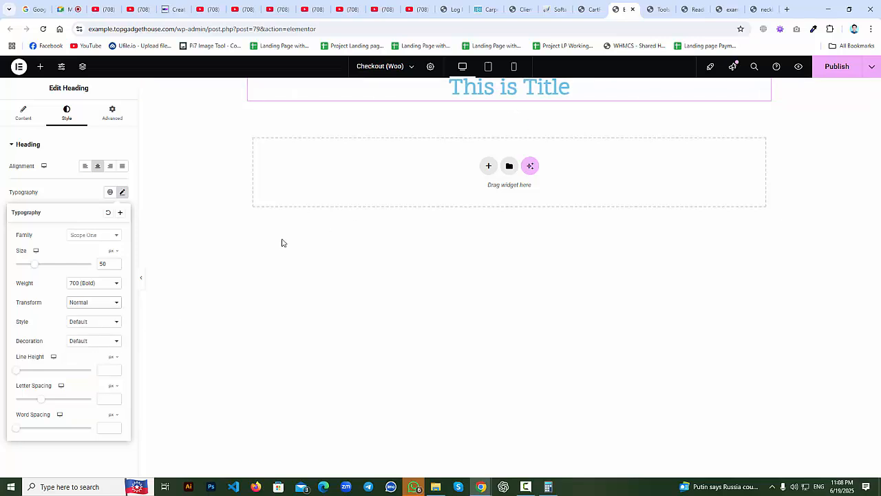
click(91, 341)
click(104, 307)
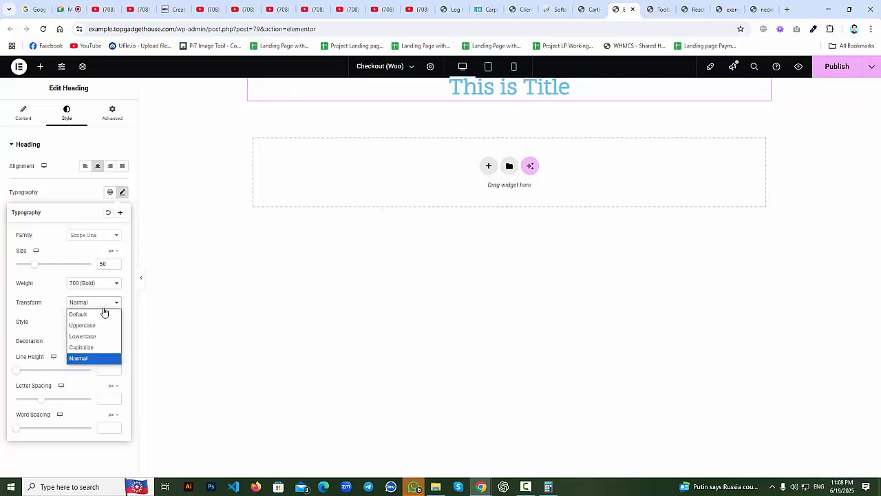
click(99, 315)
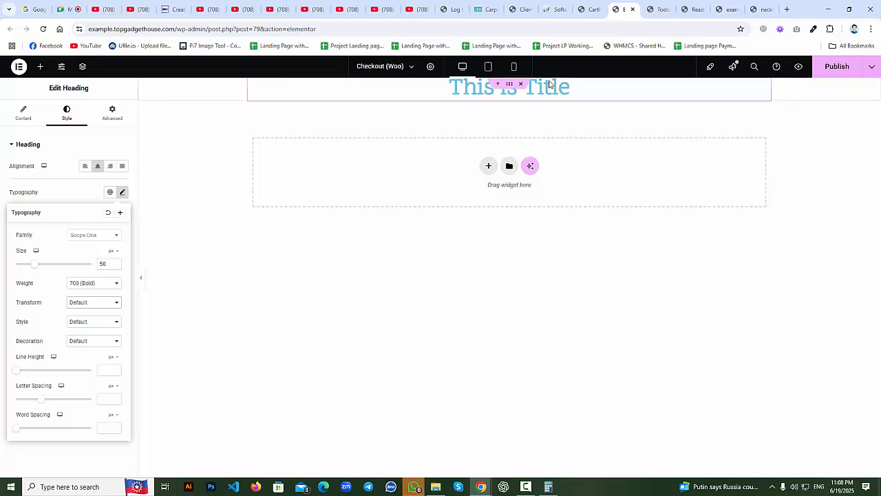
Try italic and oblique font styles, then return the heading to Normal.
click(97, 325)
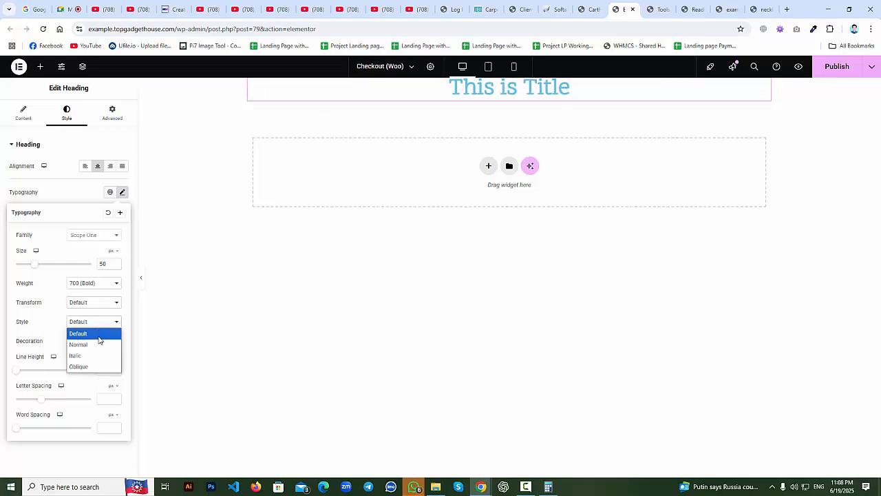
click(91, 356)
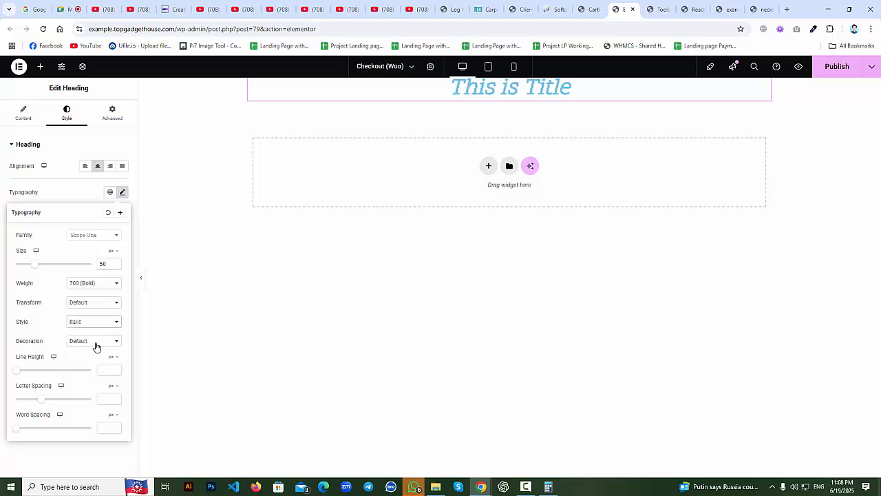
click(101, 324)
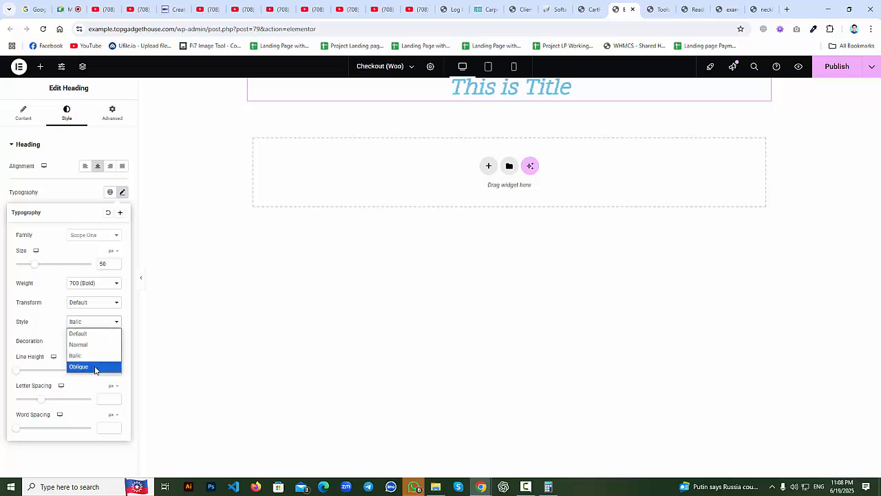
click(95, 366)
click(95, 325)
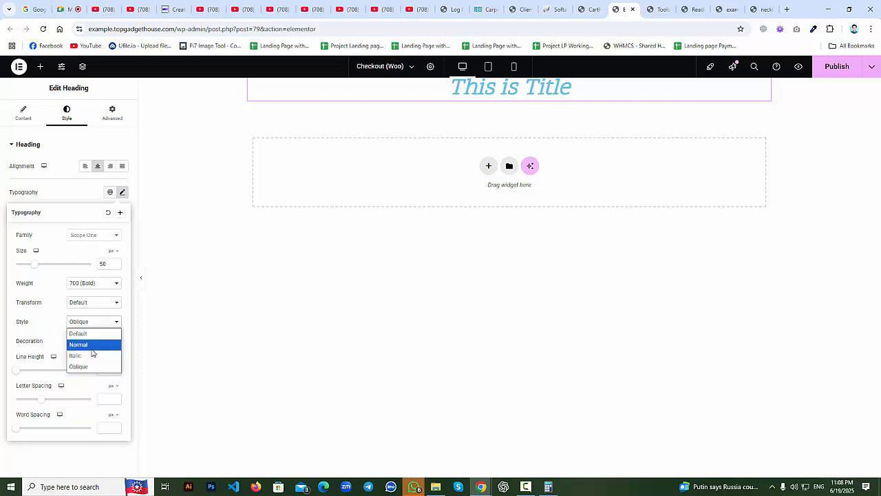
click(92, 349)
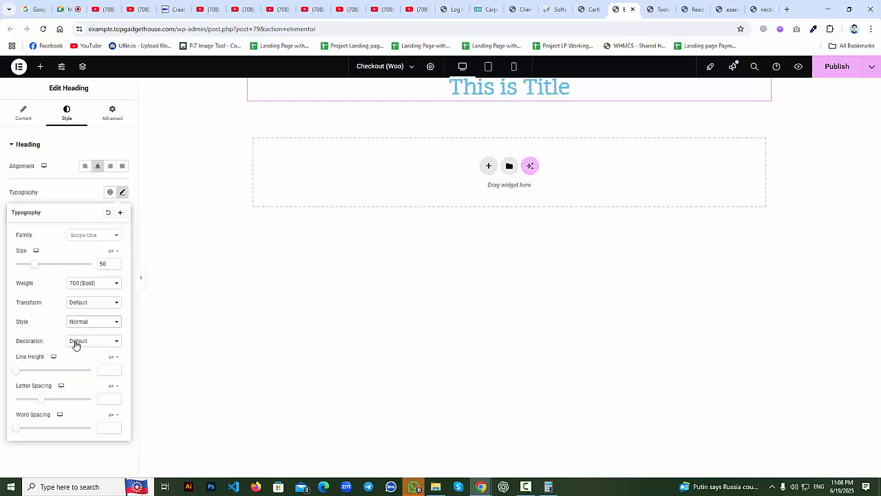
Try underline, overline and strikethrough decorations, then leave the heading undecorated.
click(82, 341)
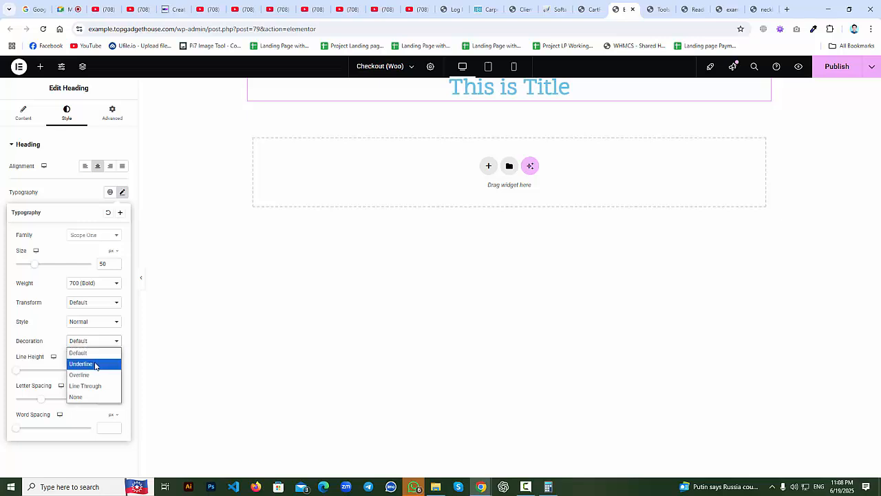
click(94, 363)
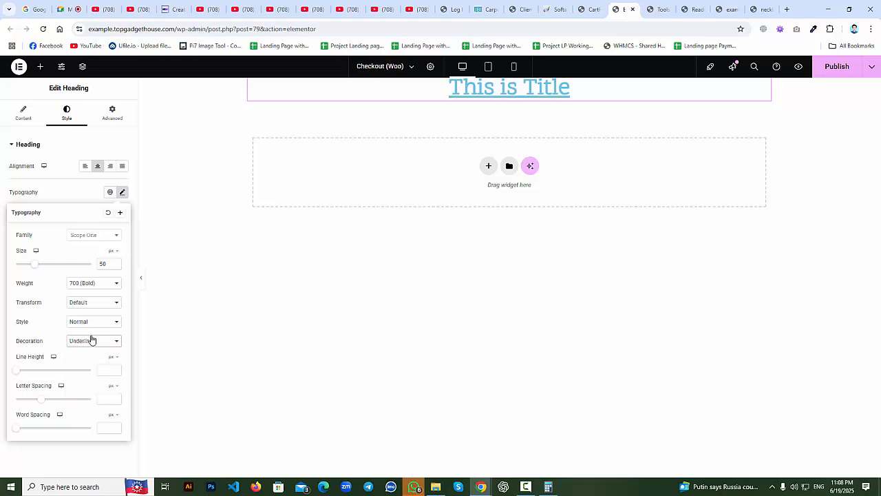
click(90, 340)
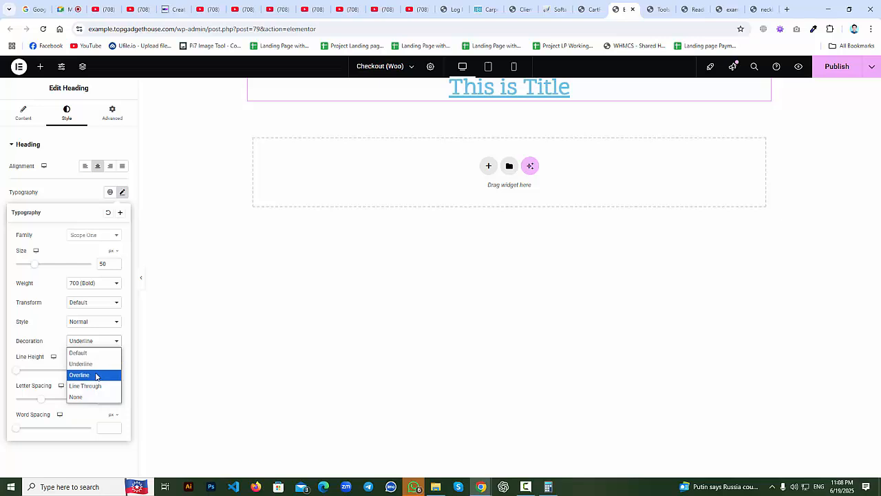
click(96, 375)
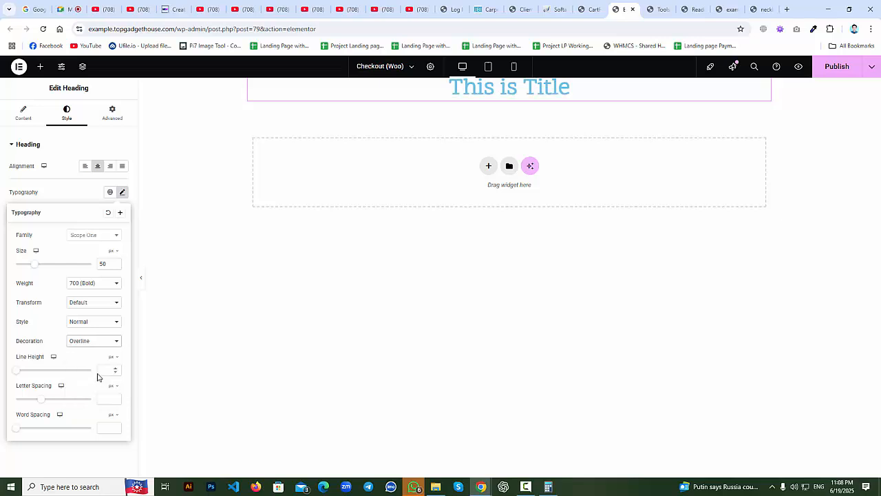
click(97, 340)
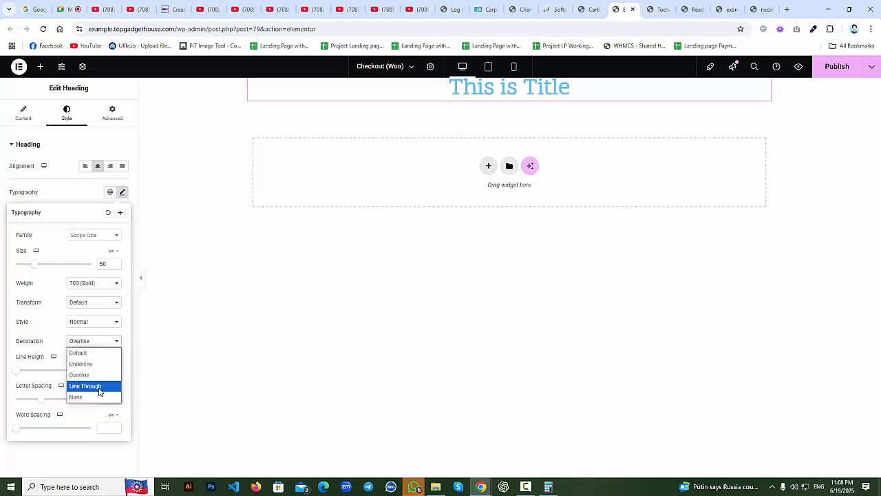
click(98, 384)
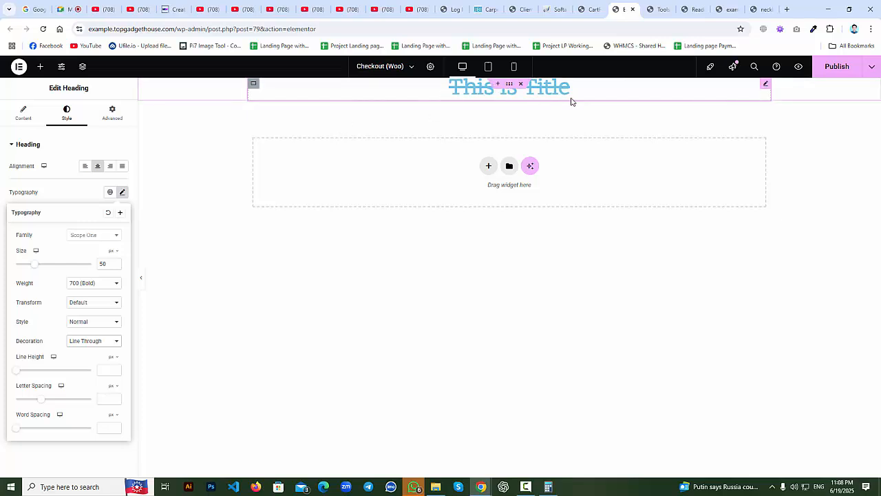
click(86, 343)
click(87, 396)
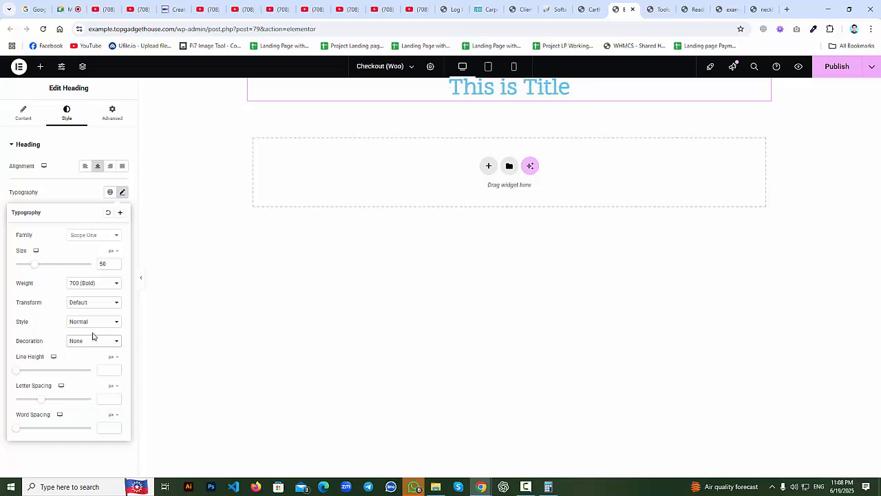
click(90, 343)
click(88, 352)
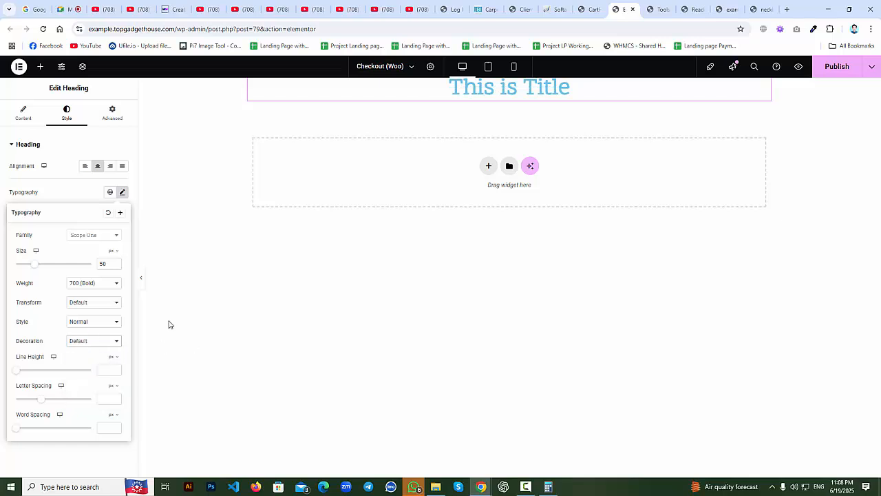
Set the heading's text colour to fully saturated pure red #FF0000 in the colour picker.
click(122, 192)
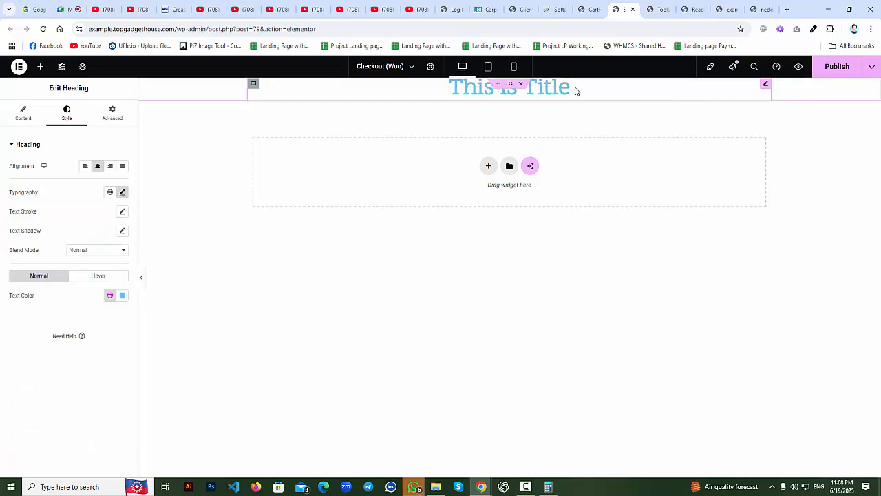
click(124, 296)
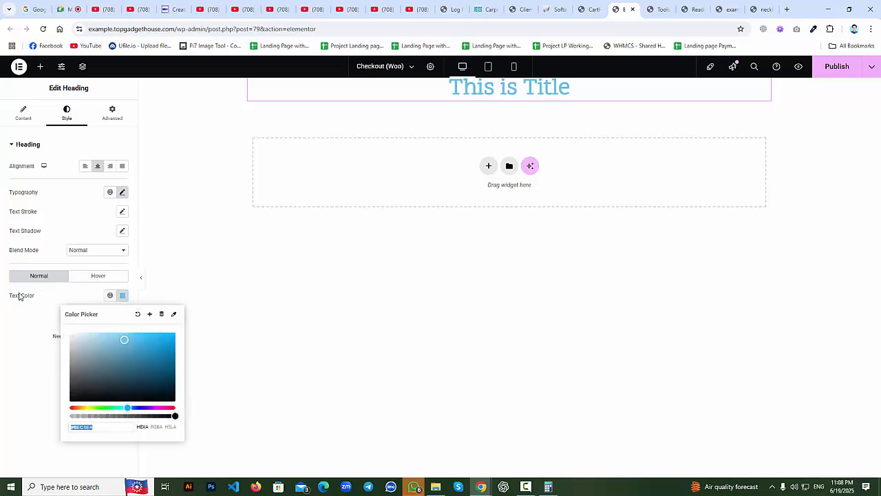
drag(103, 407, 70, 408)
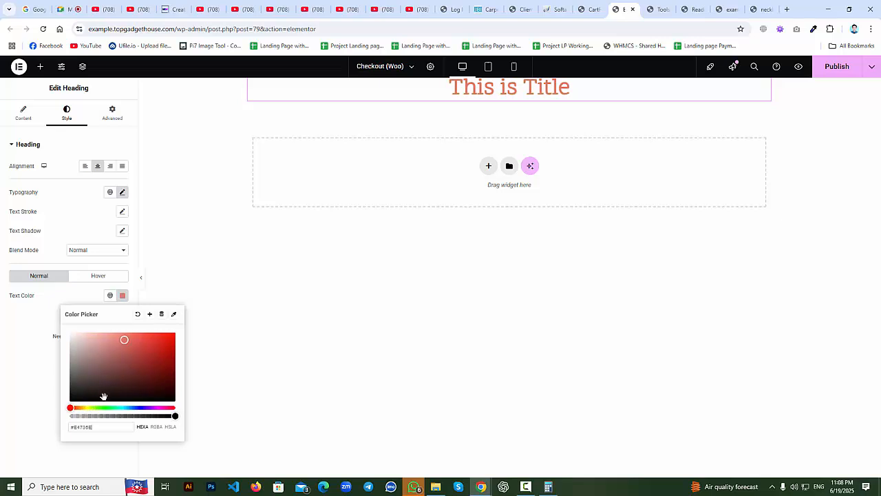
drag(164, 345, 196, 327)
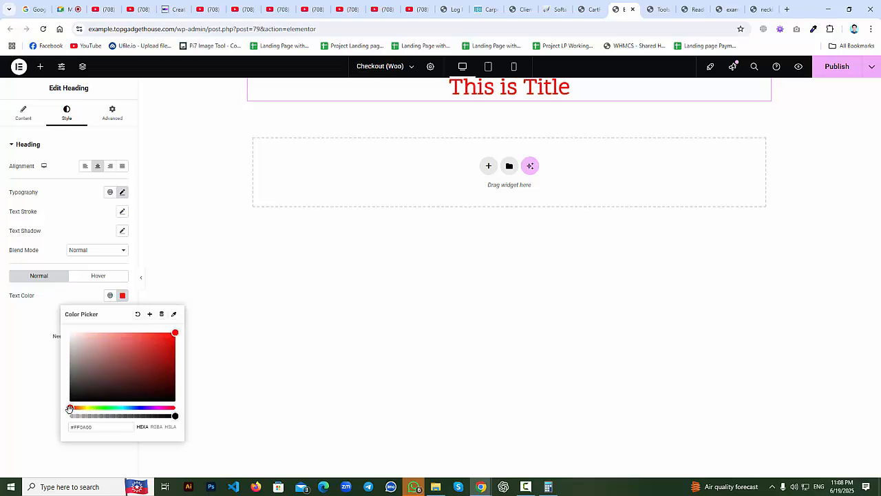
drag(70, 406, 57, 408)
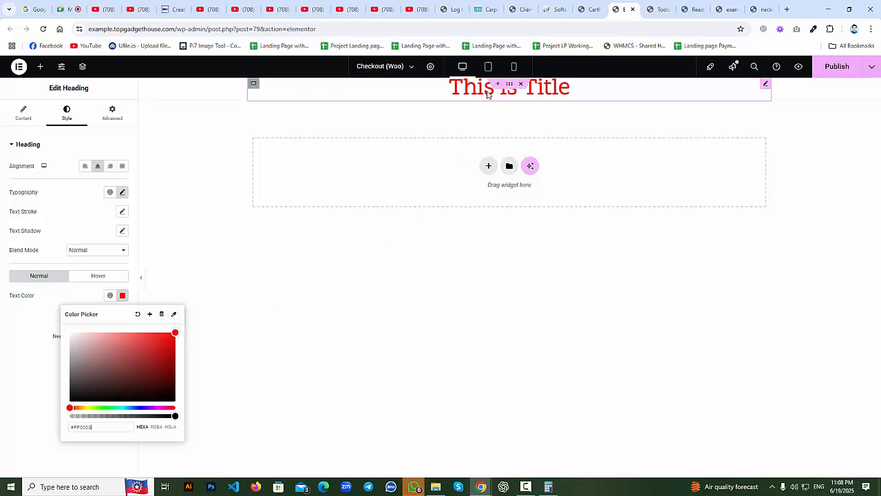
click(29, 354)
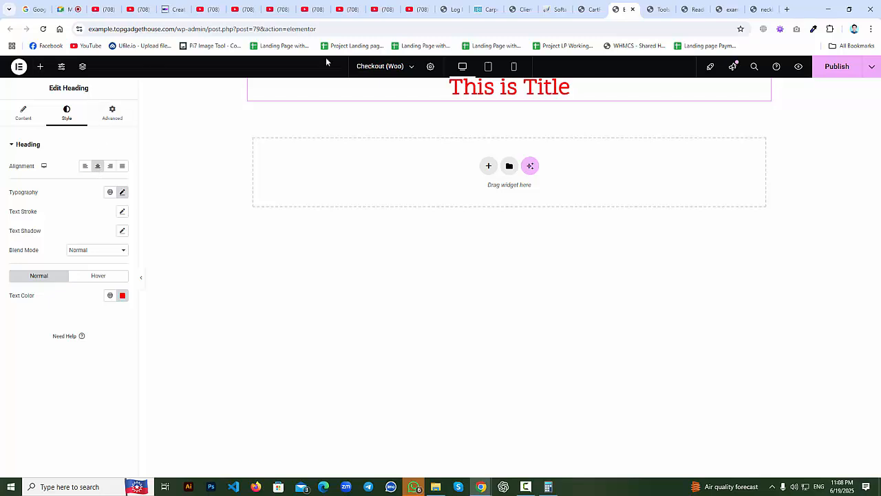
Drop an Image widget below the heading and insert the headphone photo from the Media Library.
click(40, 67)
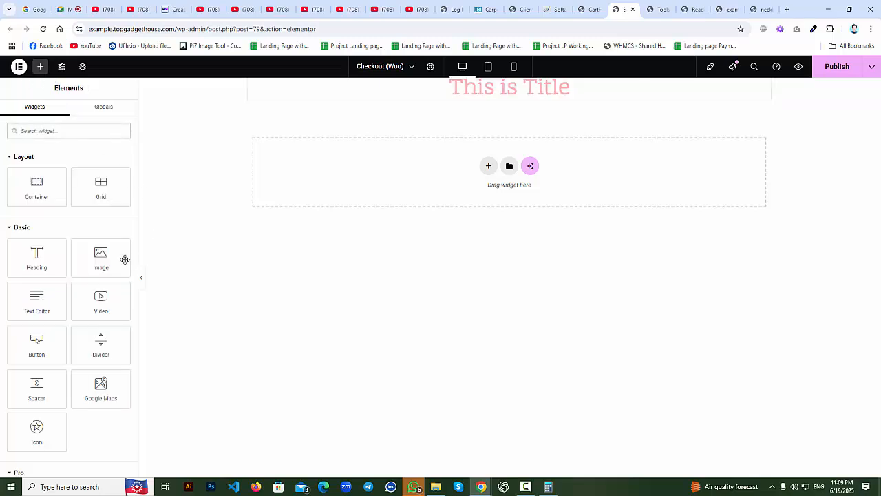
drag(106, 256, 483, 105)
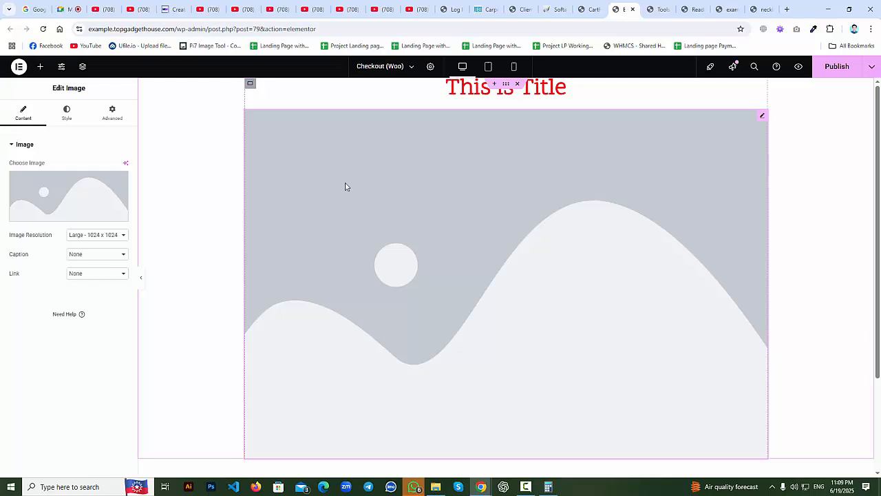
click(51, 177)
click(175, 100)
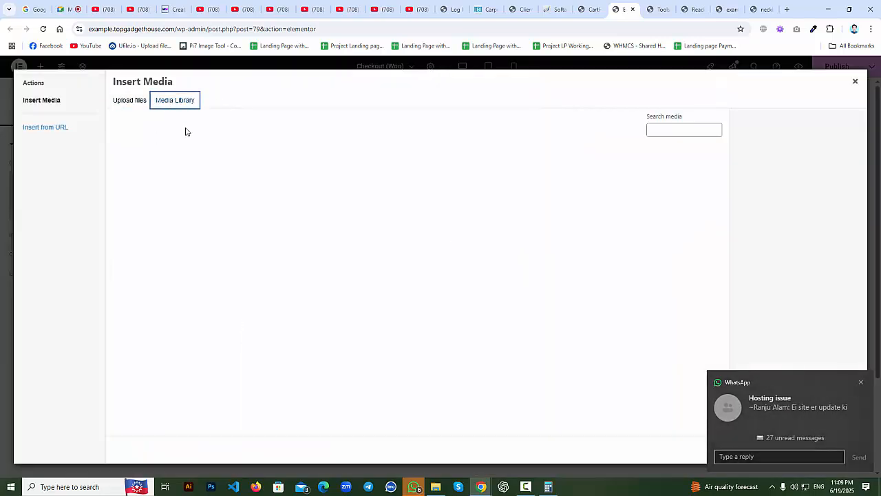
click(159, 172)
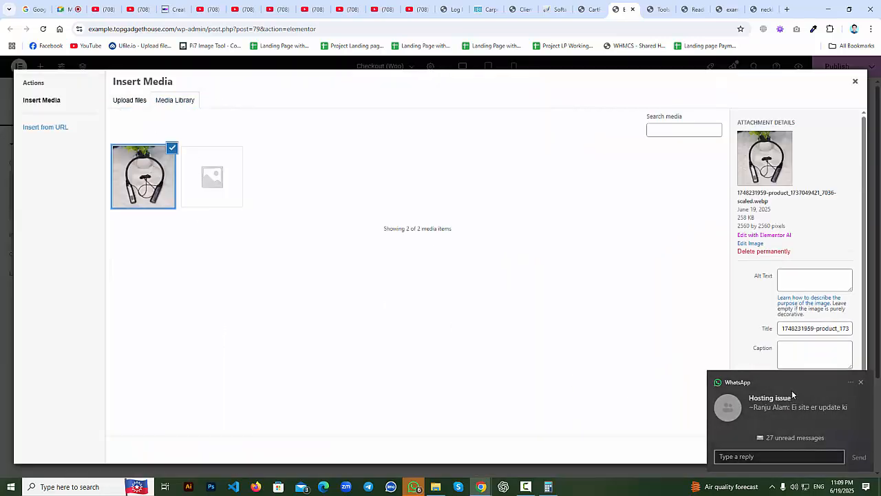
click(860, 381)
click(846, 450)
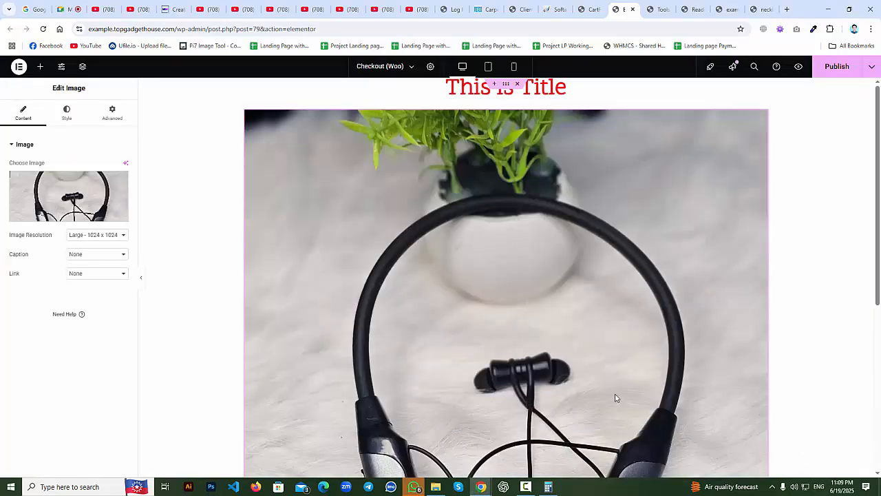
scroll(560, 338, down, 3)
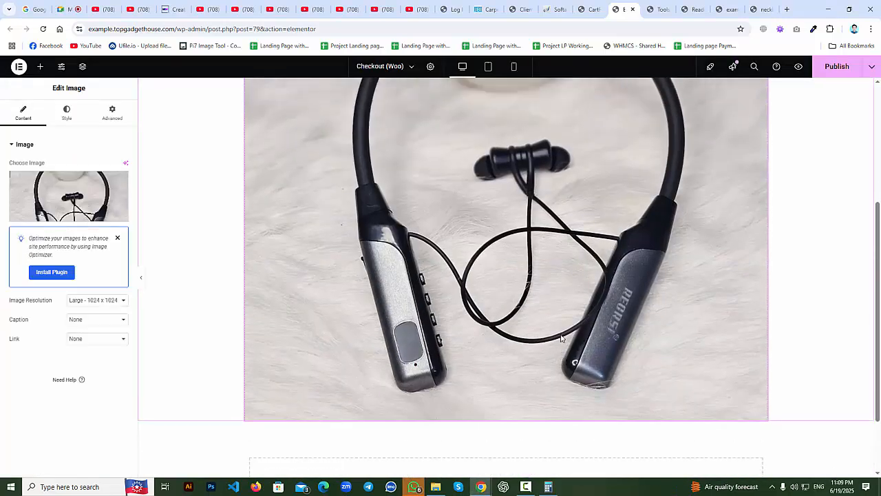
scroll(561, 338, up, 3)
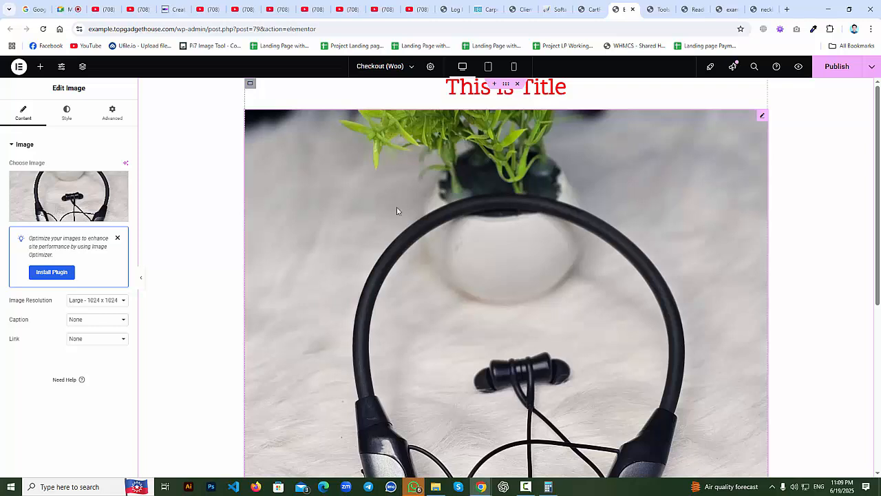
click(67, 112)
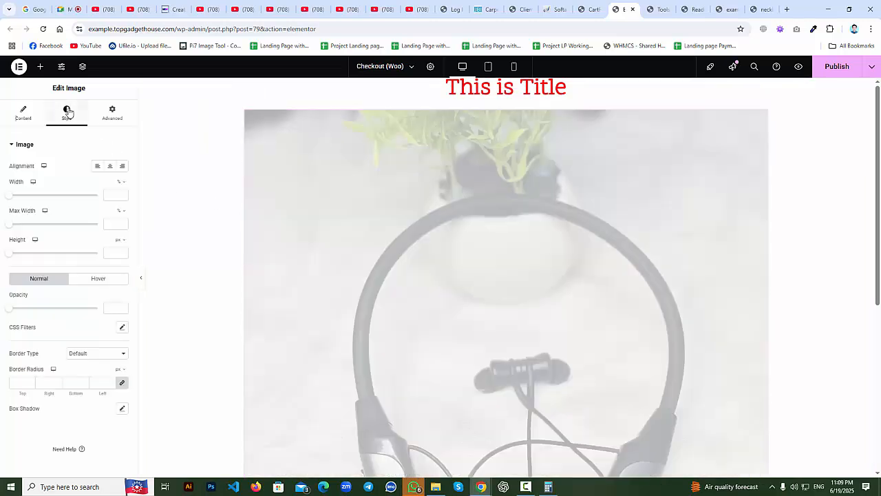
Set image width to 50% with a solid red border, 10 px wide and 50 px radius.
click(113, 195)
text(50)
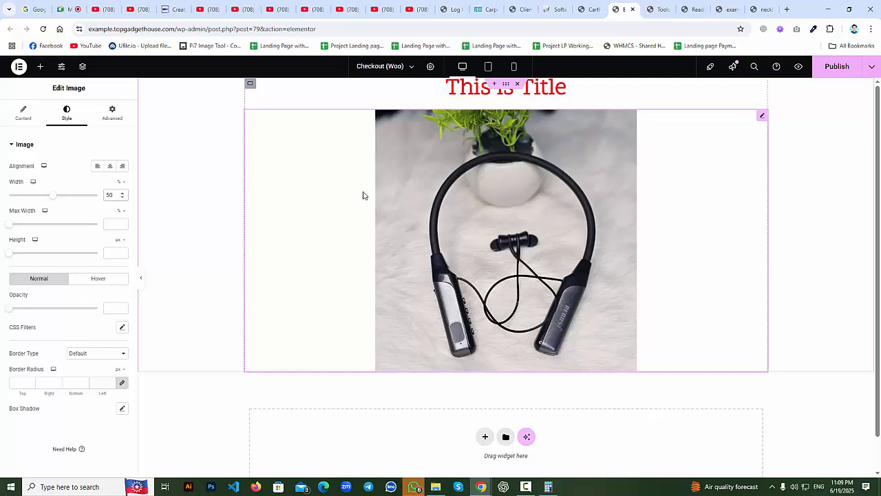
click(76, 351)
click(77, 387)
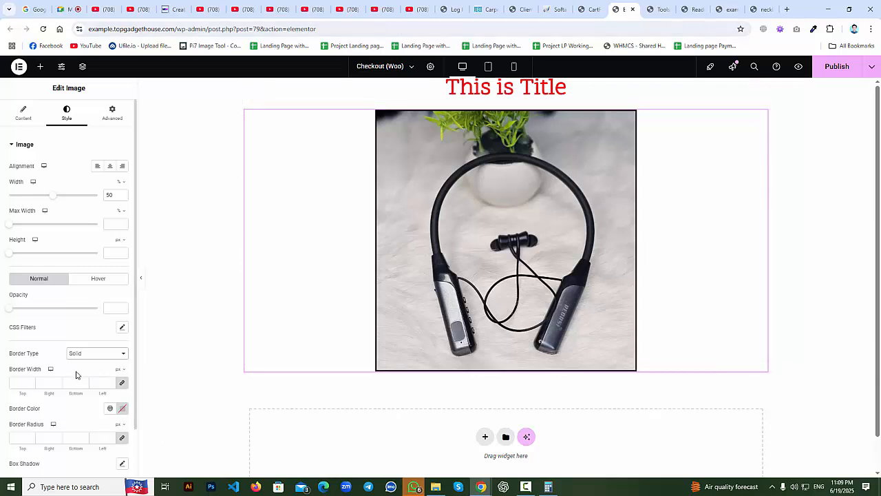
scroll(86, 369, down, 1)
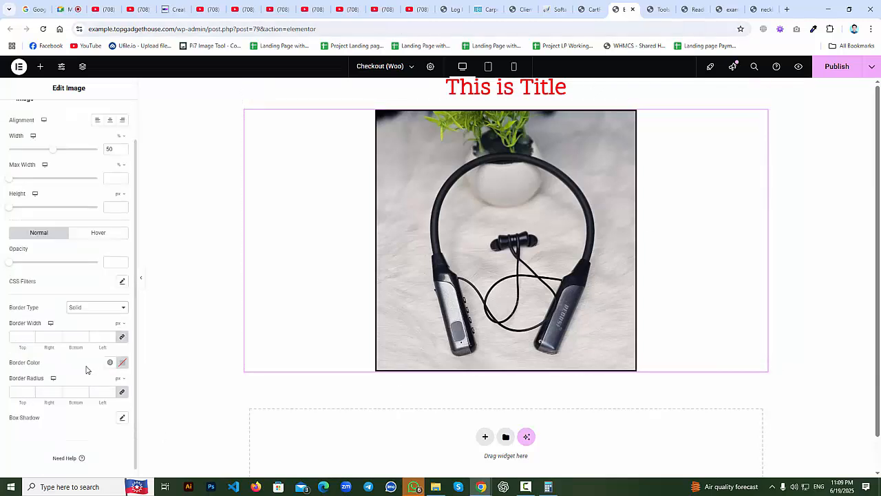
click(122, 363)
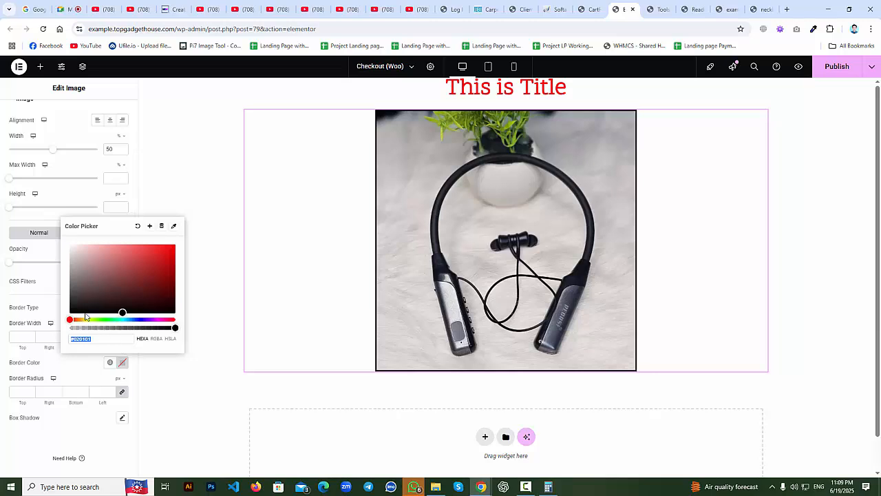
click(175, 245)
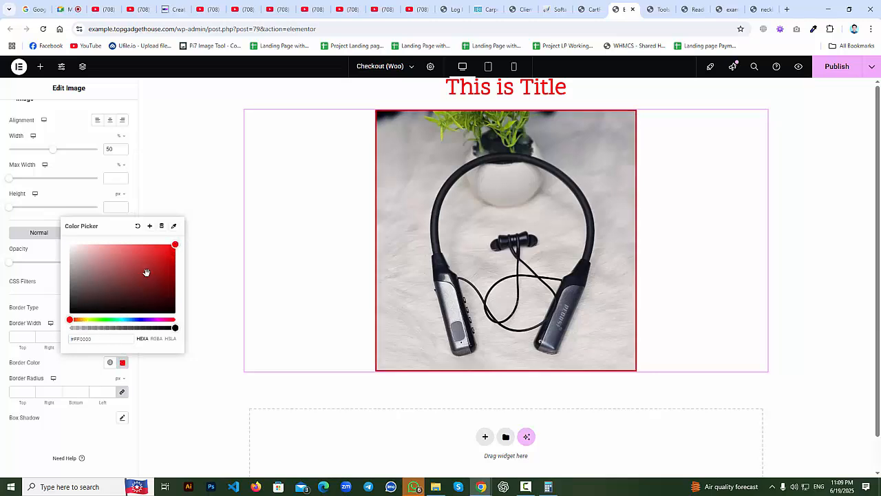
click(18, 335)
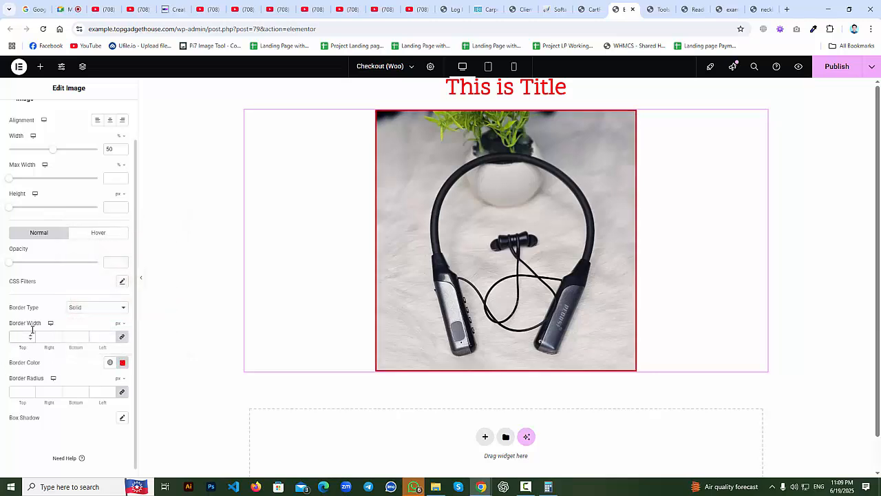
text(10)
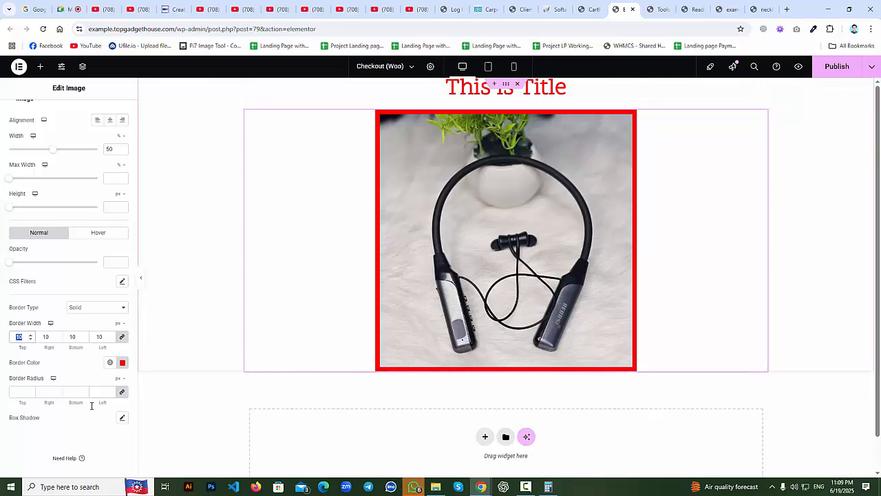
click(17, 391)
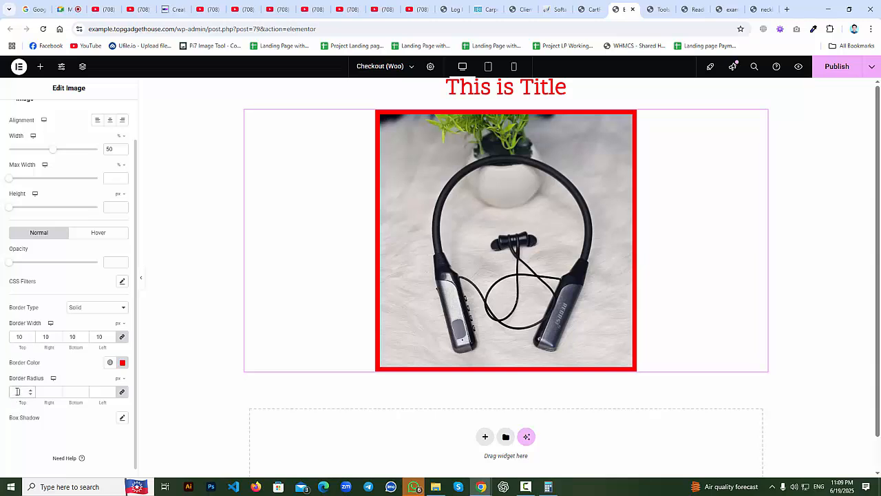
text(50)
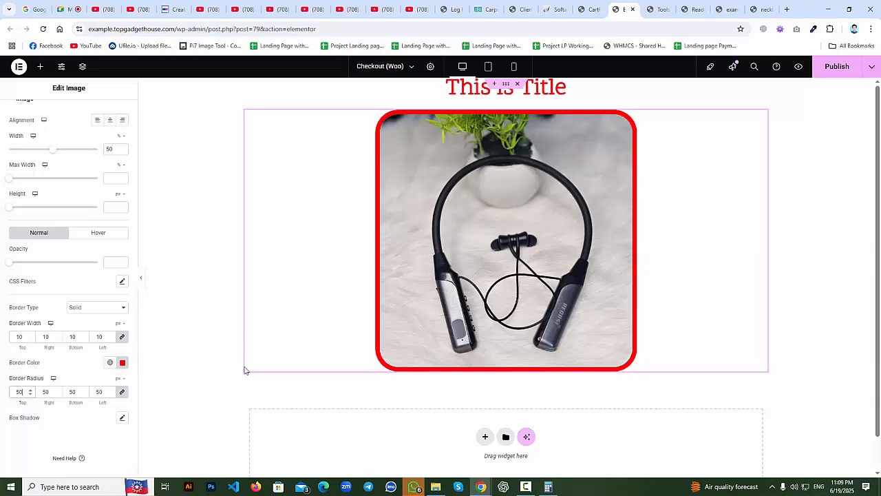
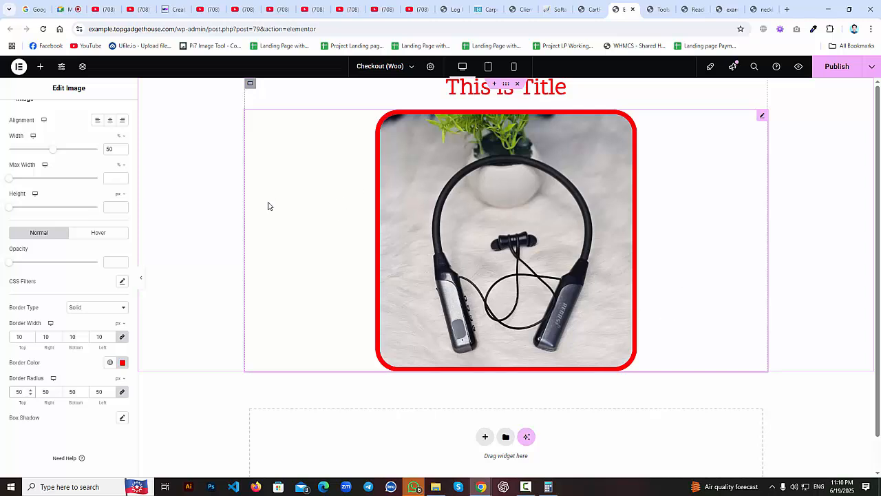
Add a Text Editor widget below the image and repeat its Lorem ipsum paragraph four times.
scroll(114, 140, up, 1)
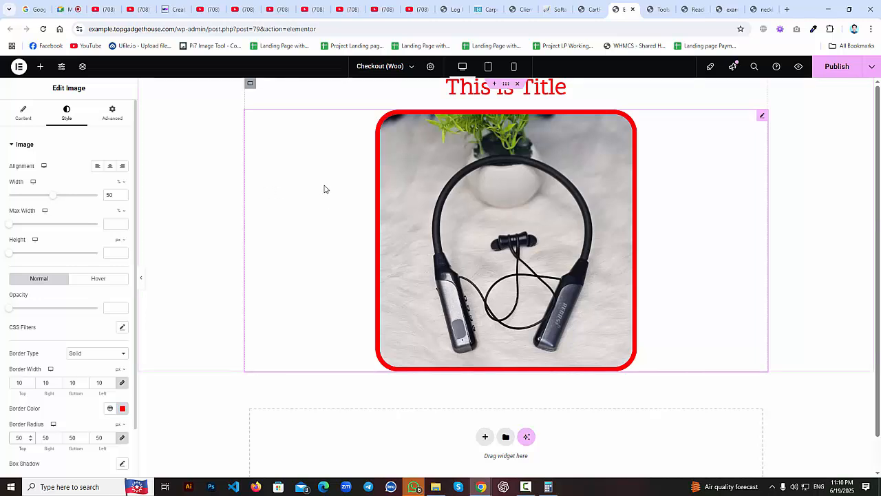
click(41, 67)
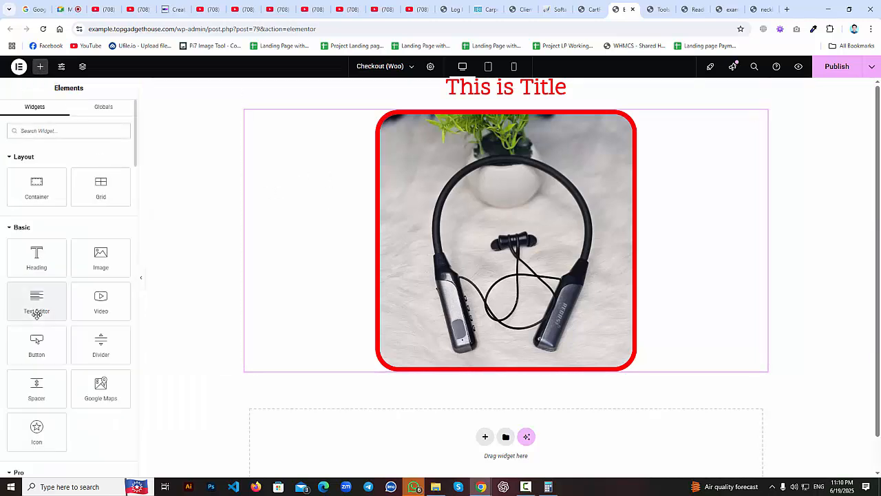
drag(37, 297, 398, 362)
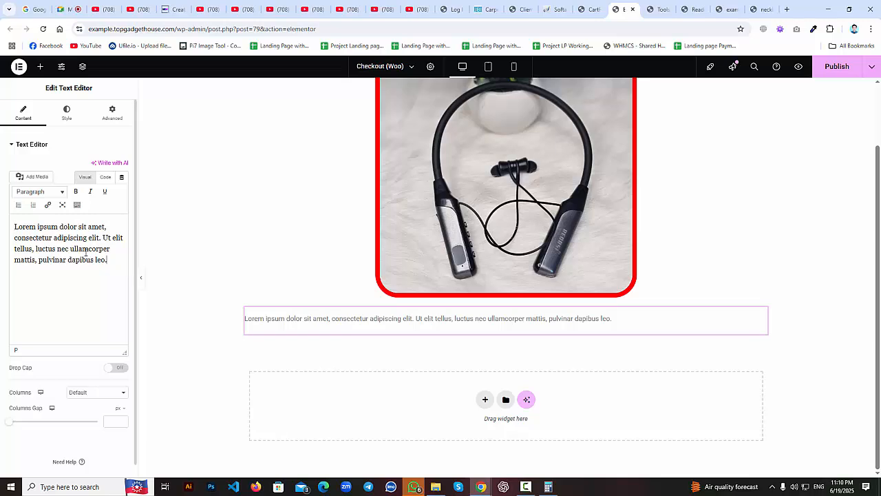
drag(112, 262, 1, 205)
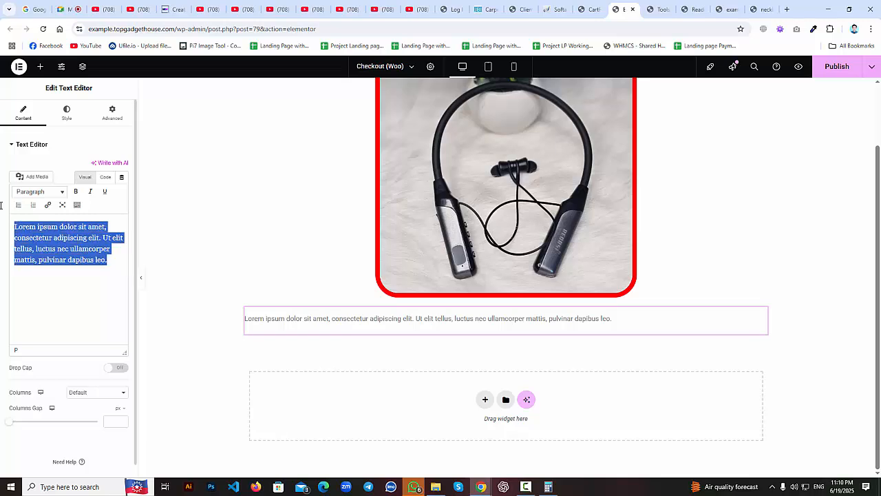
key(ctrl+c)
key(Right)
key(Return)
key(ctrl+v)
key(Return)
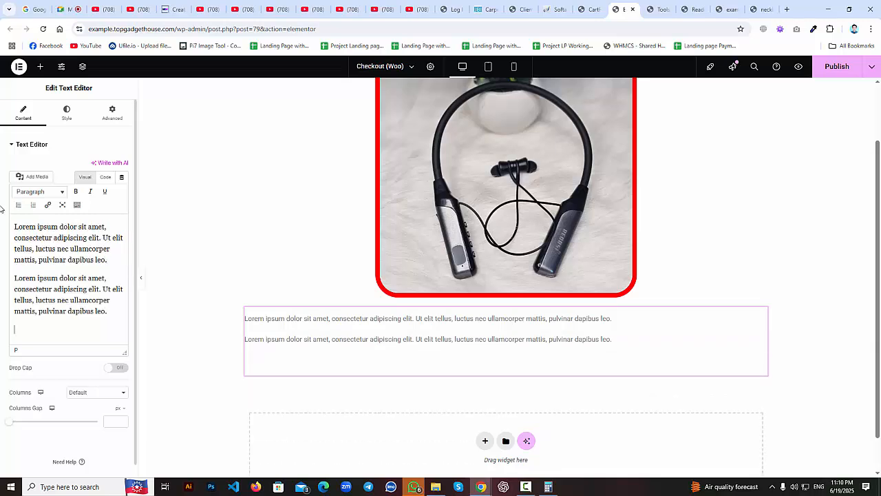
key(ctrl+v)
key(Return)
key(ctrl+v)
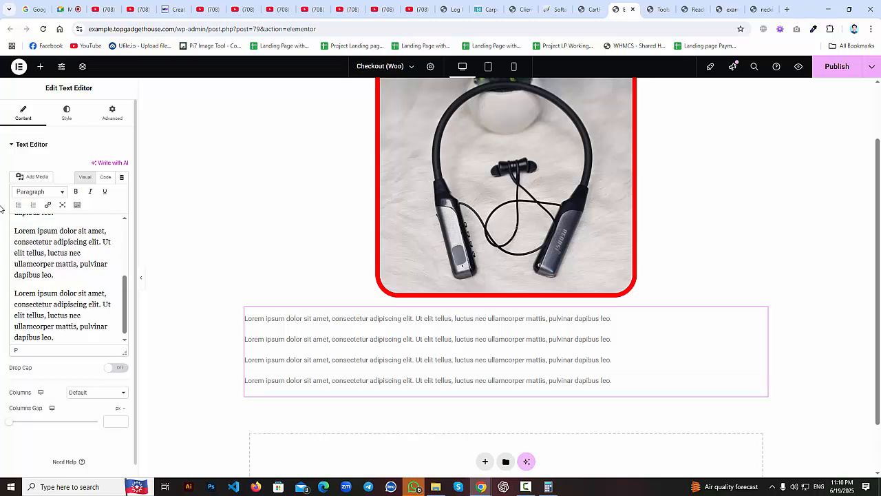
Centre the paragraphs, set their font size to 20 and colour them pure red #FF0000.
click(67, 113)
click(97, 167)
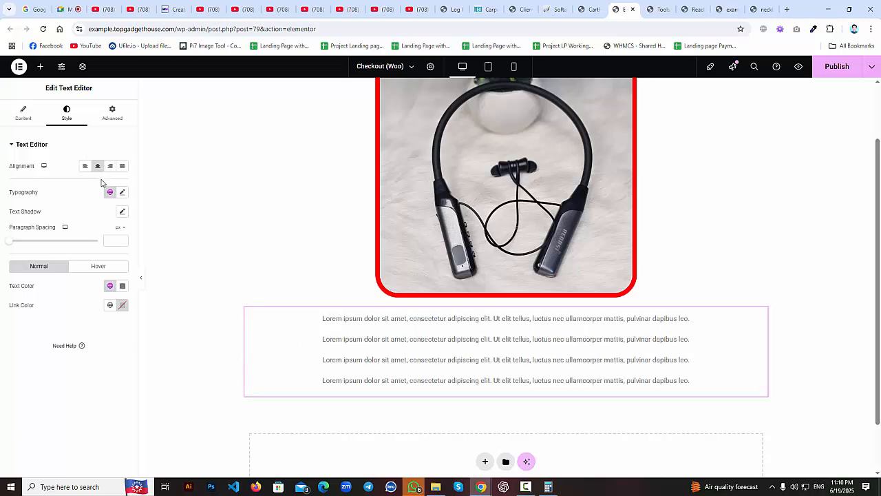
click(122, 192)
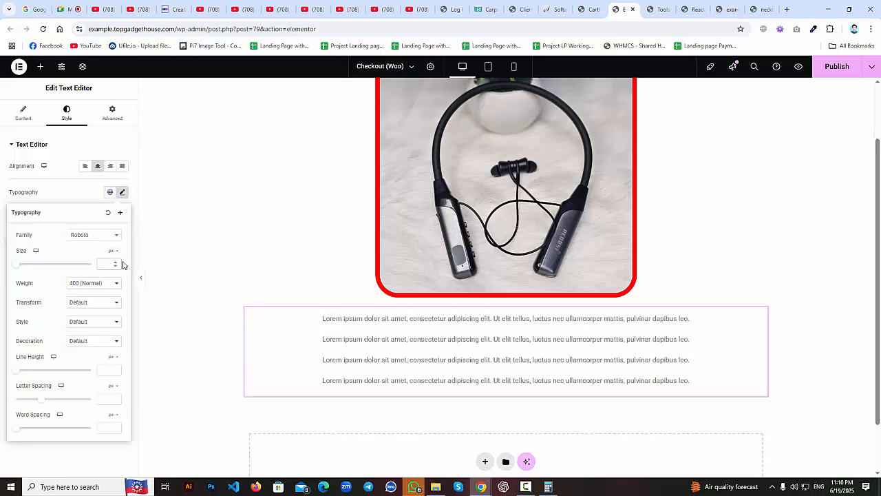
text(0)
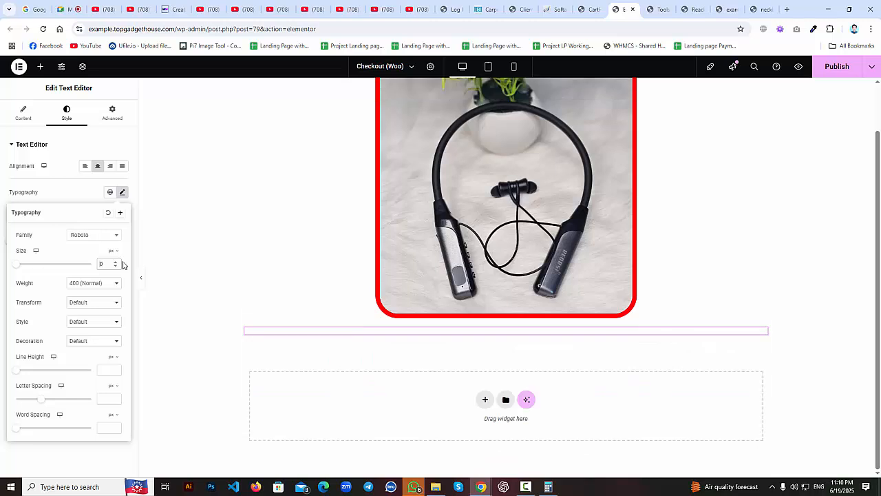
text(0)
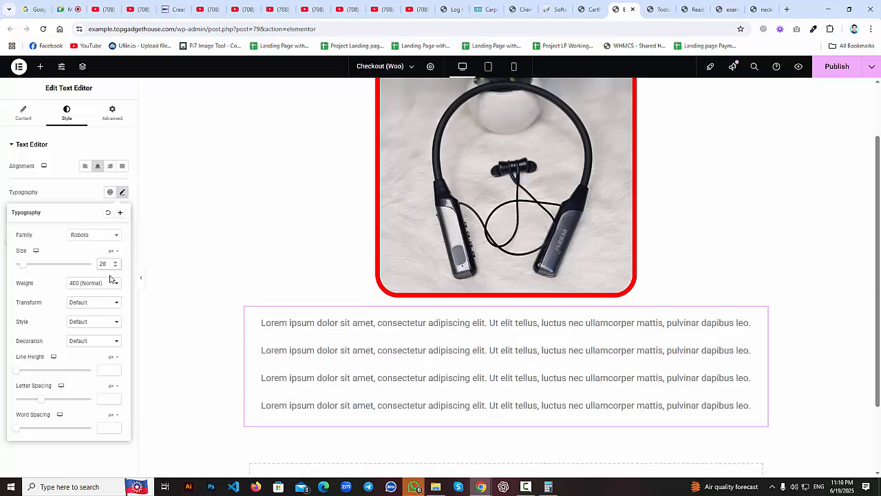
click(122, 192)
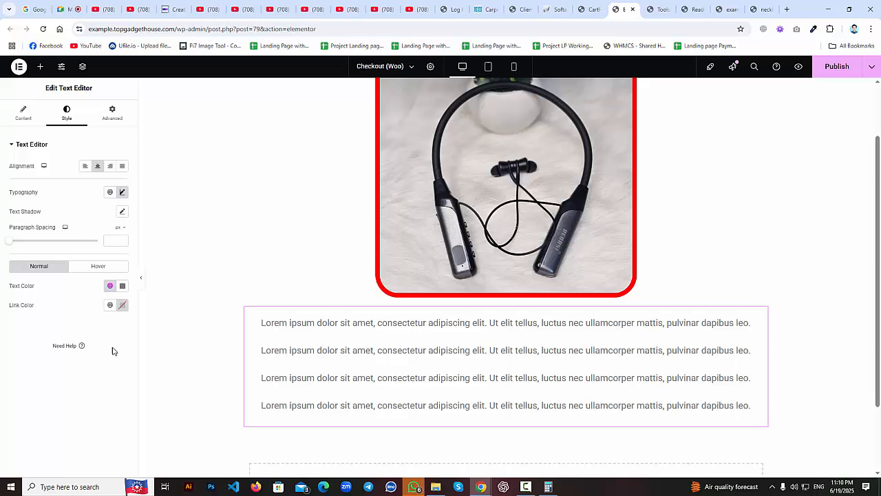
click(123, 285)
click(134, 321)
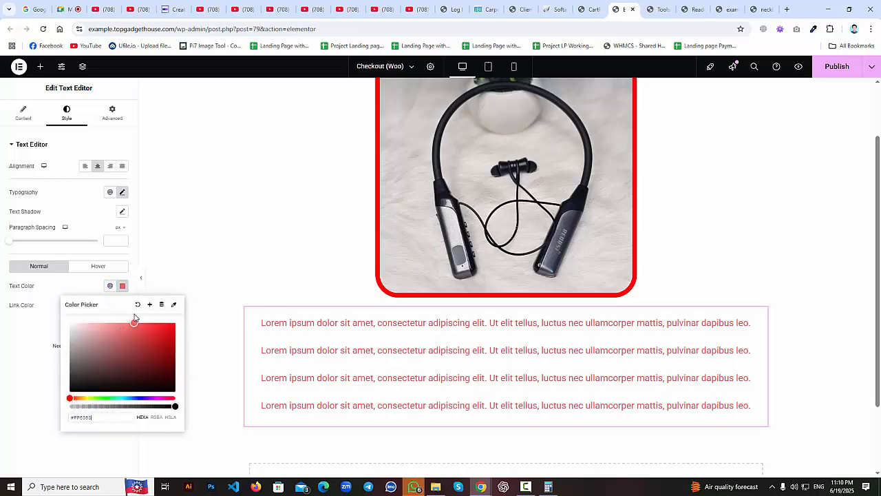
drag(134, 322, 172, 321)
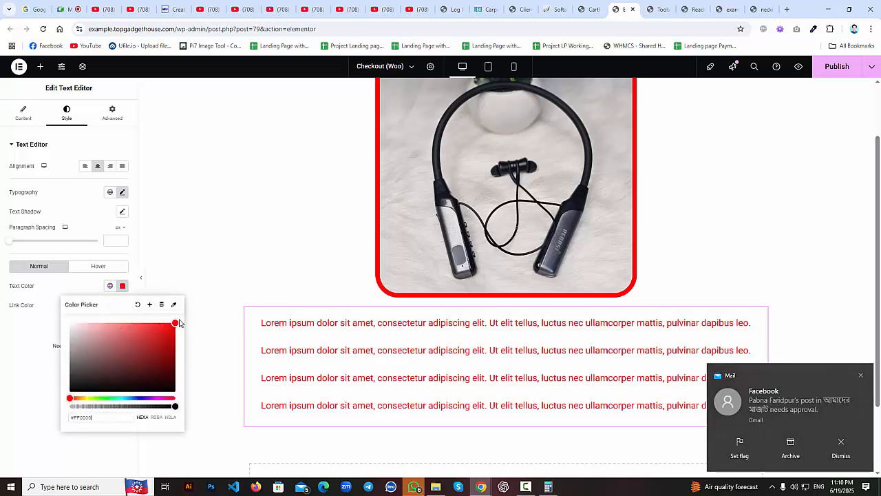
click(311, 335)
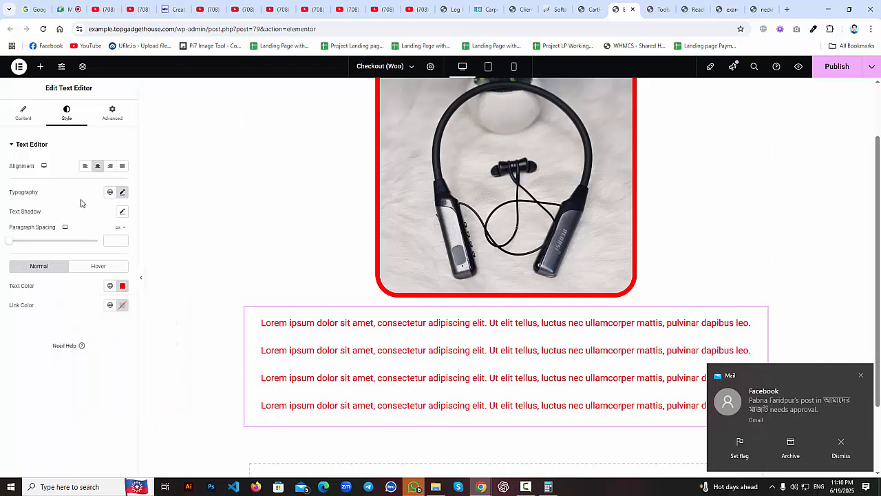
scroll(393, 310, down, 1)
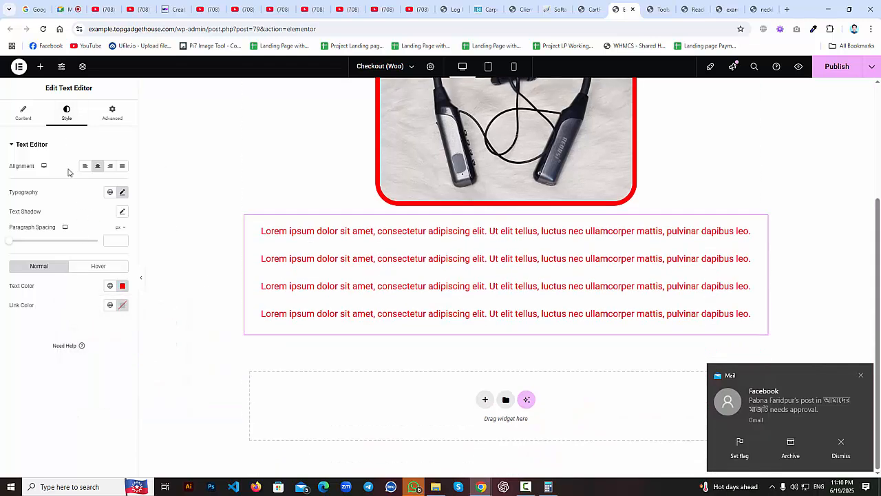
Drop a Button widget below the red text and centre it.
click(40, 69)
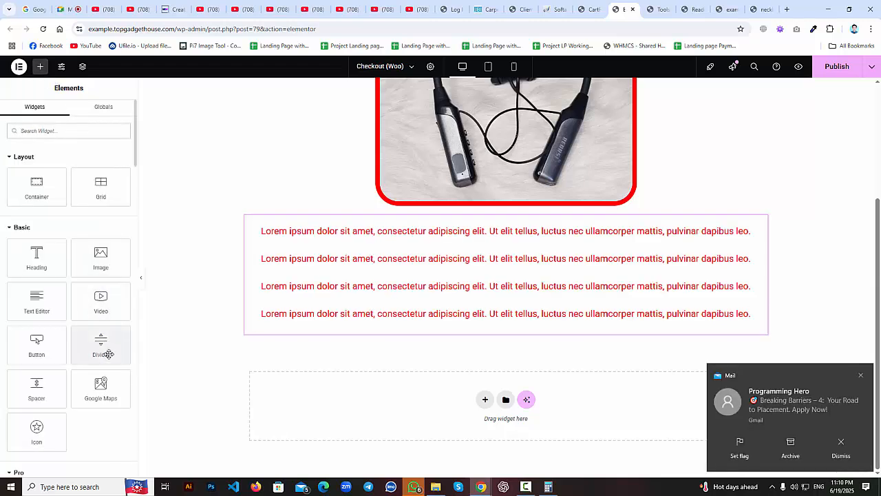
drag(35, 351, 430, 340)
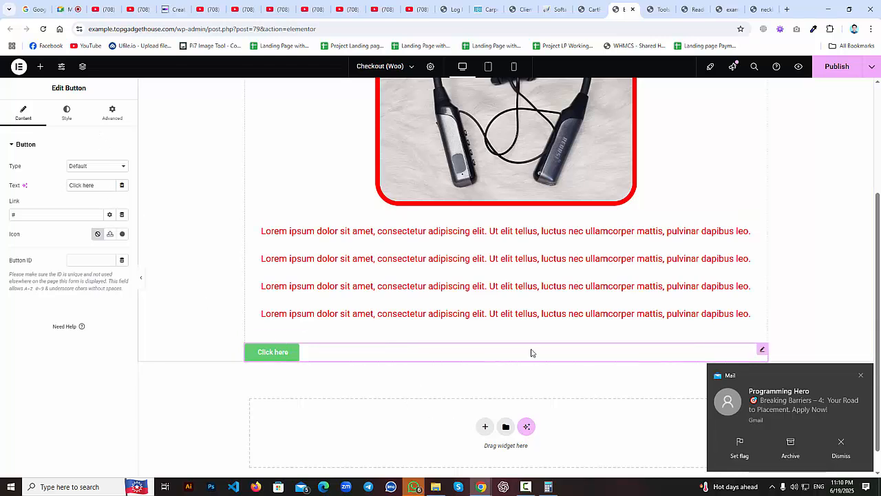
click(67, 113)
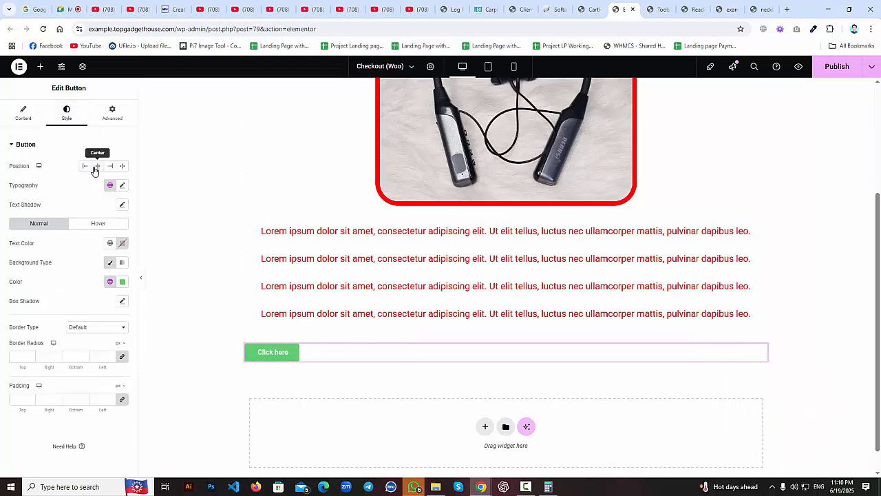
click(96, 168)
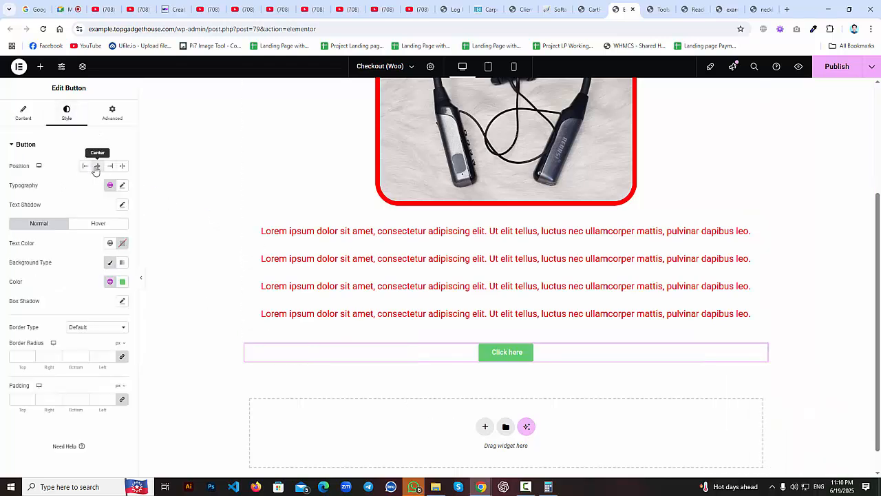
Change the button's label to 'Order Now'.
click(23, 116)
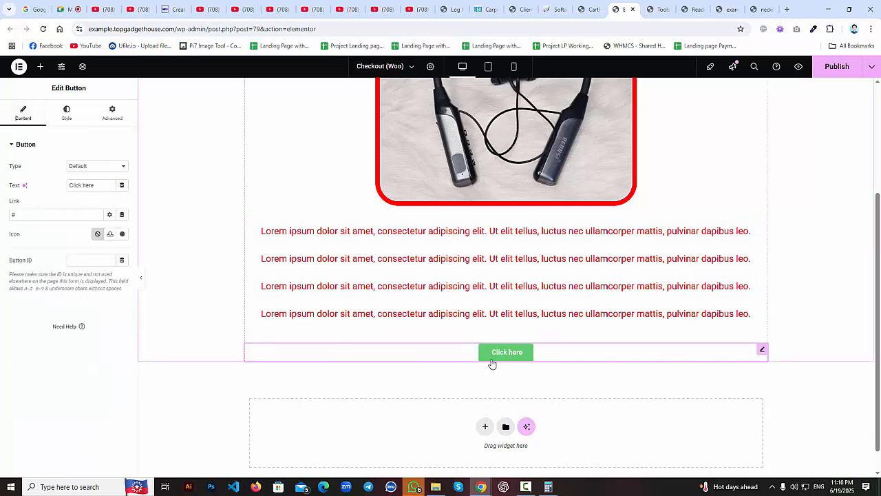
drag(103, 184, 2, 188)
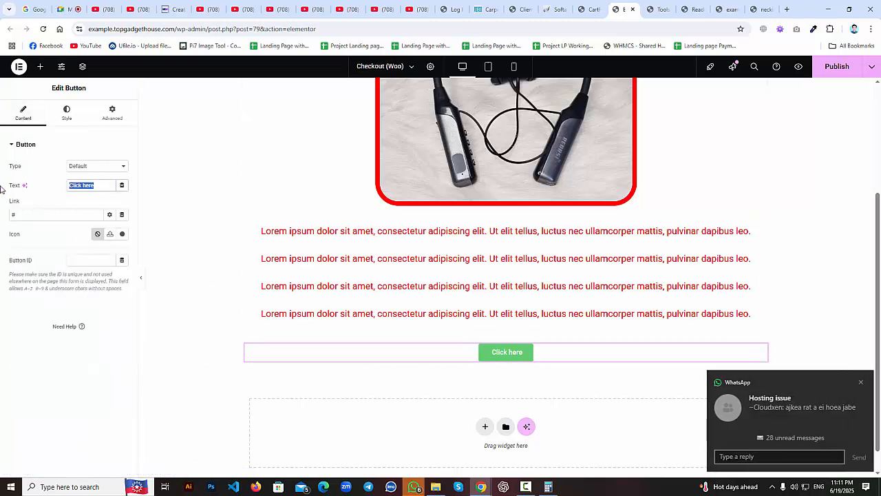
text(O)
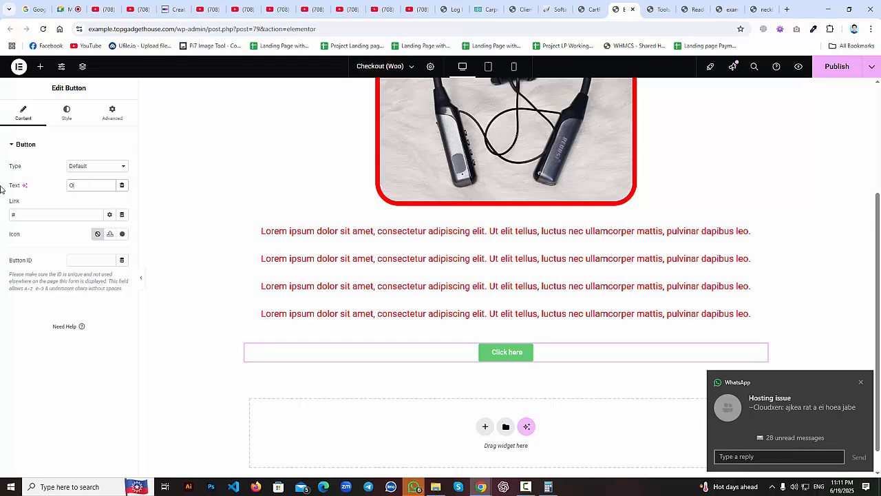
text(rder Now)
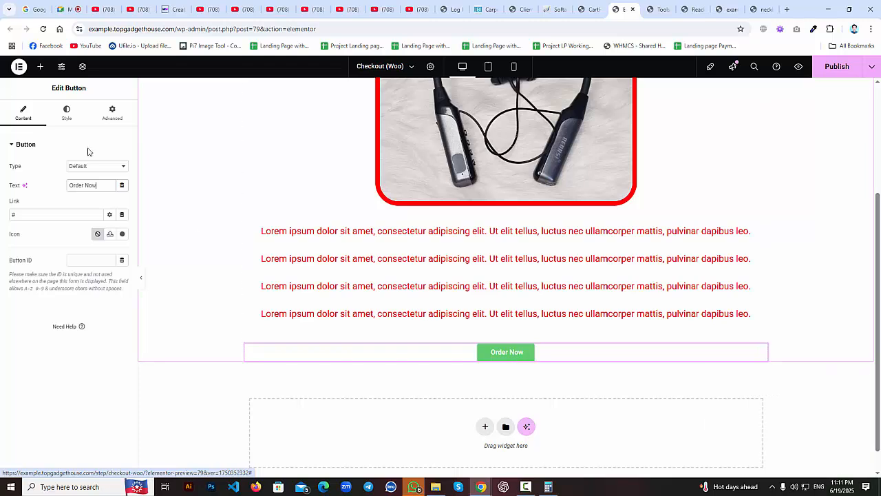
click(66, 115)
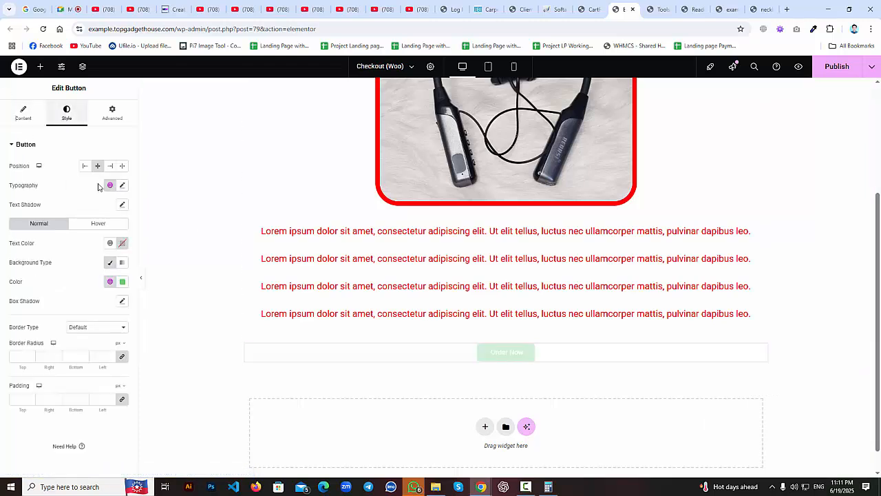
Change the button background from green to fully opaque bright red.
click(122, 282)
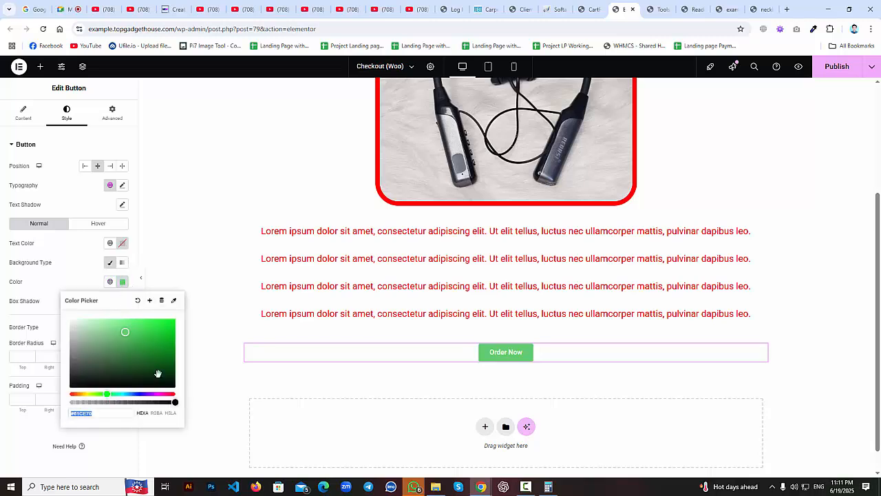
drag(112, 402, 65, 403)
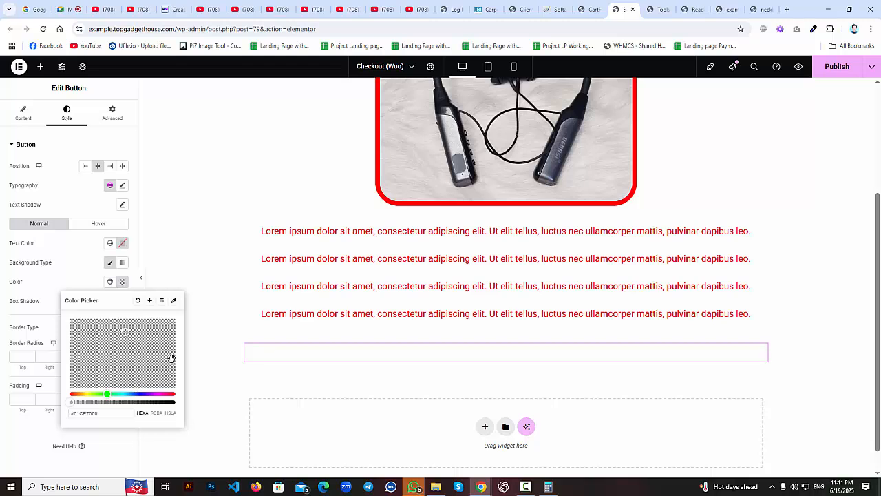
click(132, 402)
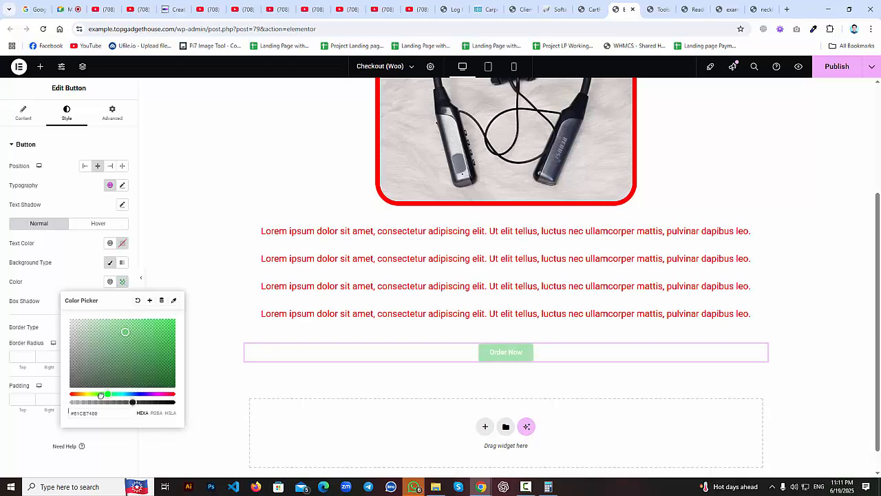
drag(100, 395, 70, 393)
drag(156, 339, 177, 316)
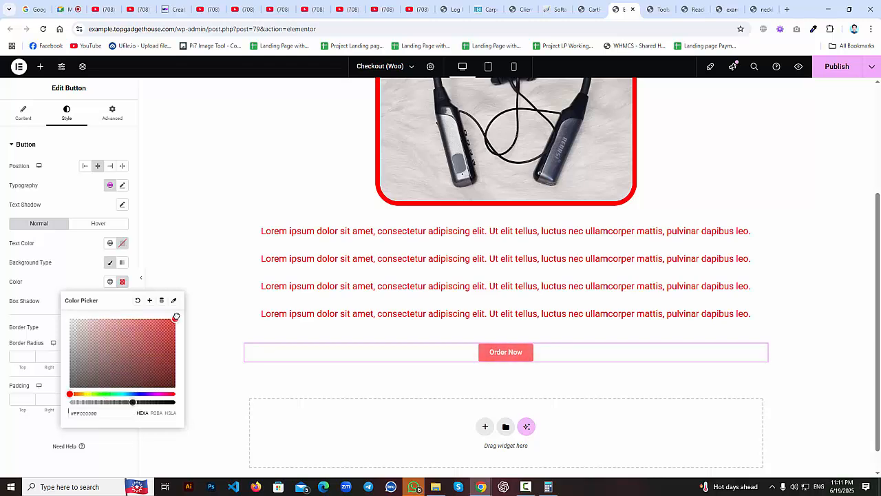
drag(138, 402, 181, 406)
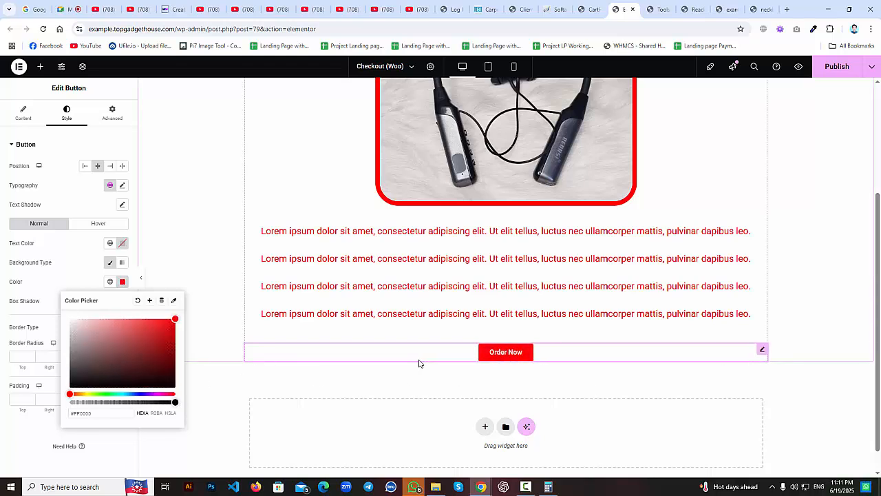
Set border radius 80 and padding 30, and add a solid black #000000 border.
click(21, 398)
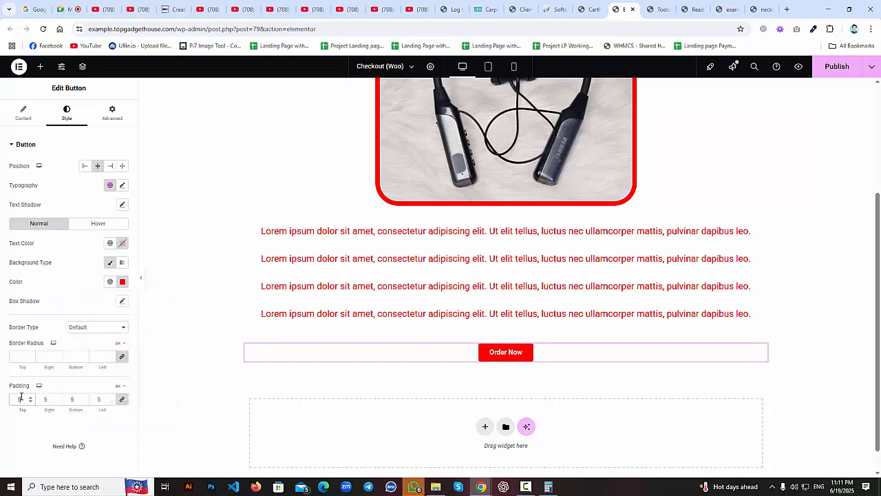
text(50)
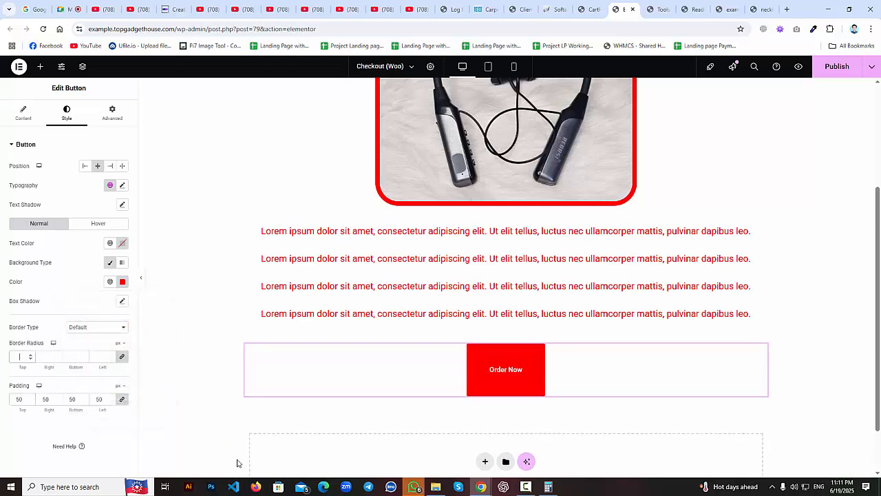
text(80)
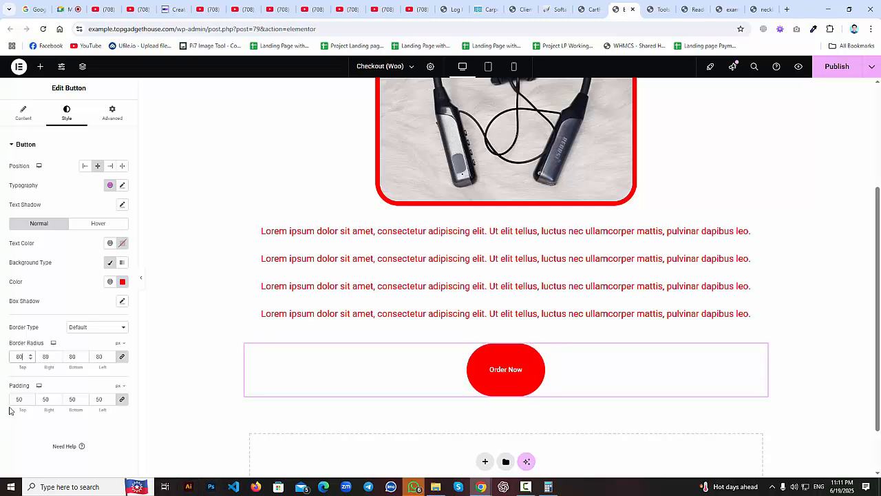
text(30)
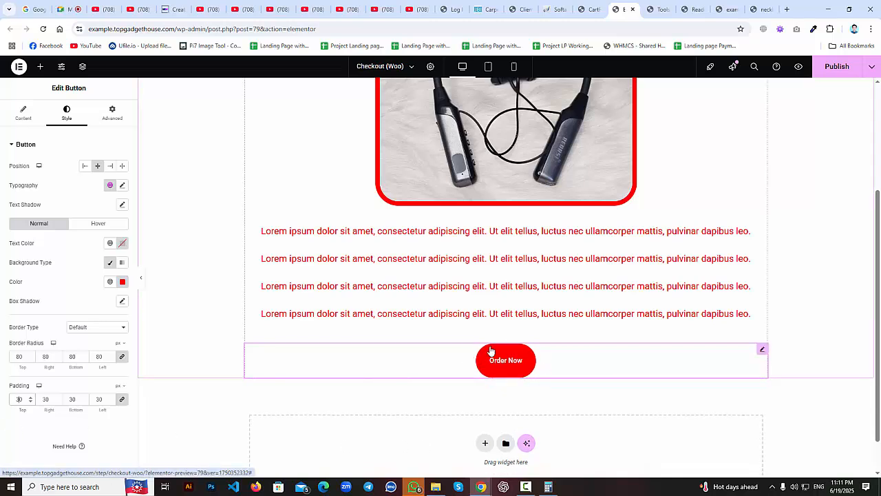
click(83, 327)
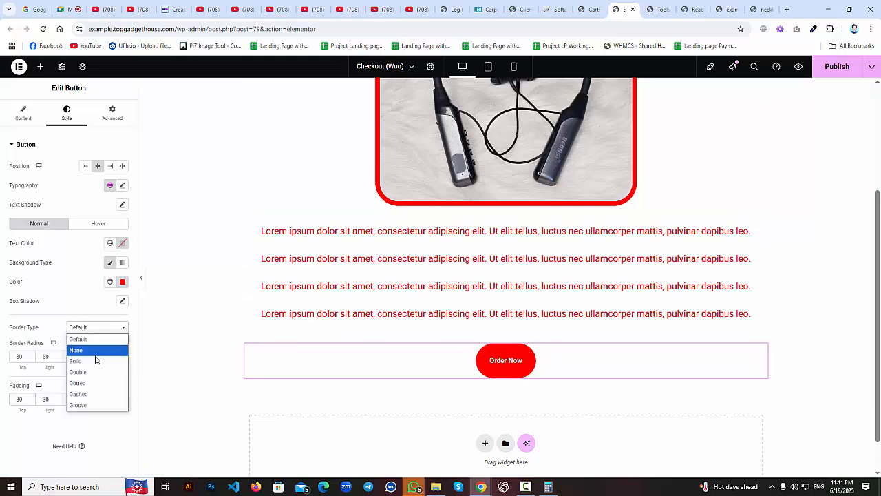
click(95, 357)
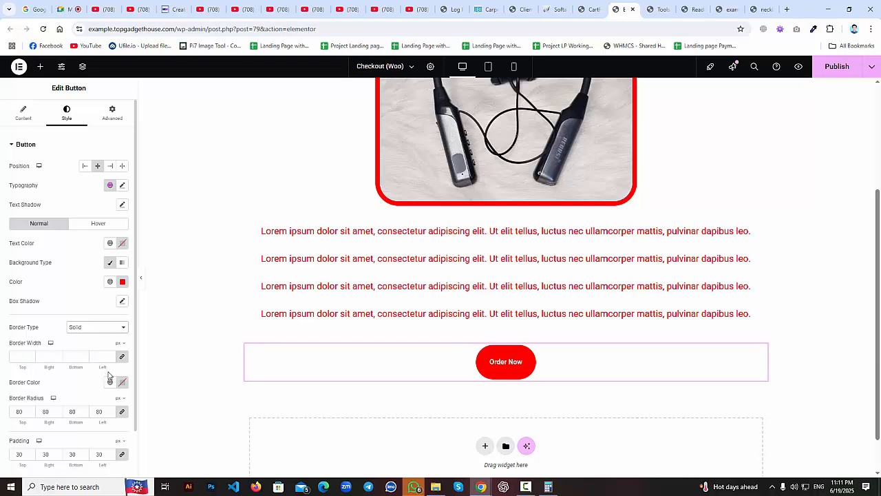
click(123, 382)
click(76, 327)
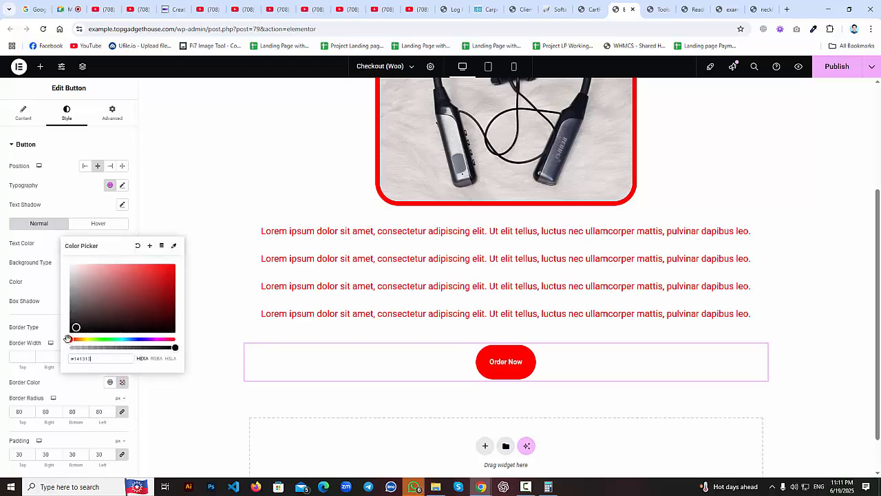
click(70, 331)
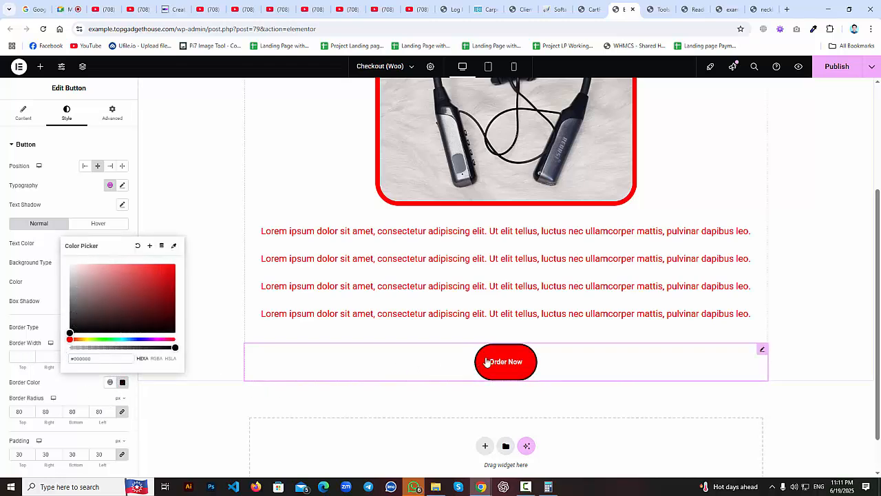
Insert the circled up-arrow icon from an 'arrow' search, placed at the end of the label.
click(15, 118)
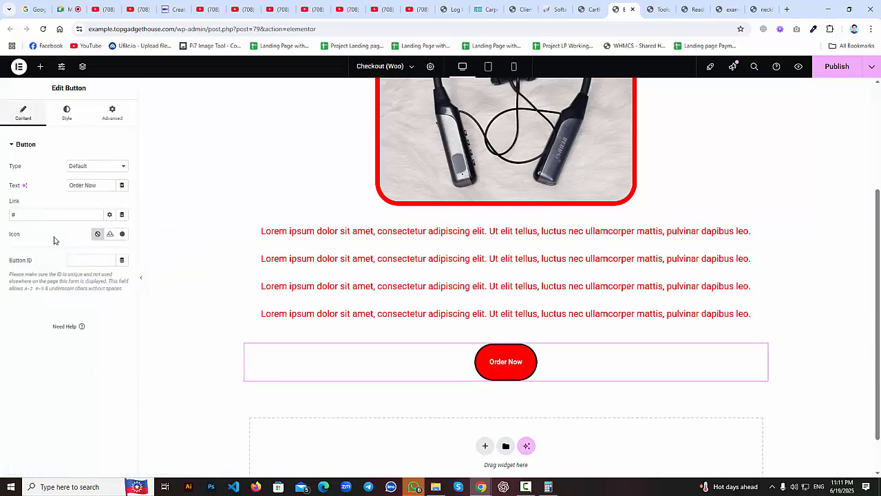
click(121, 234)
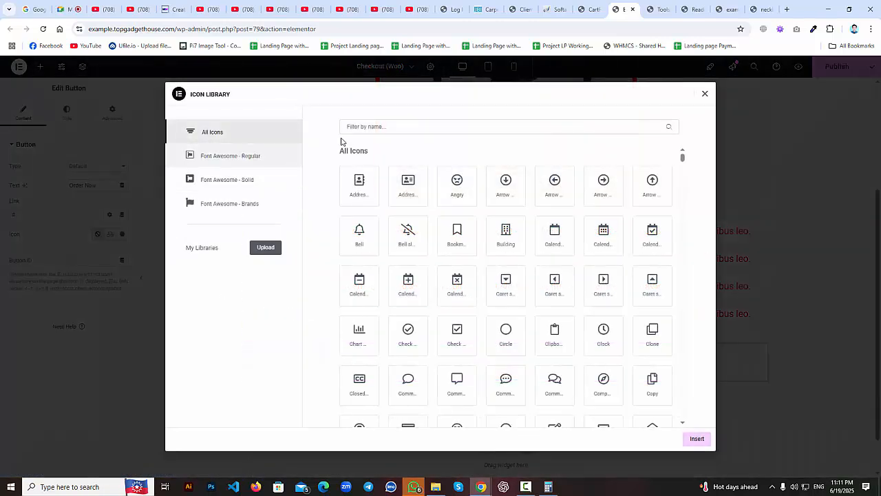
click(383, 126)
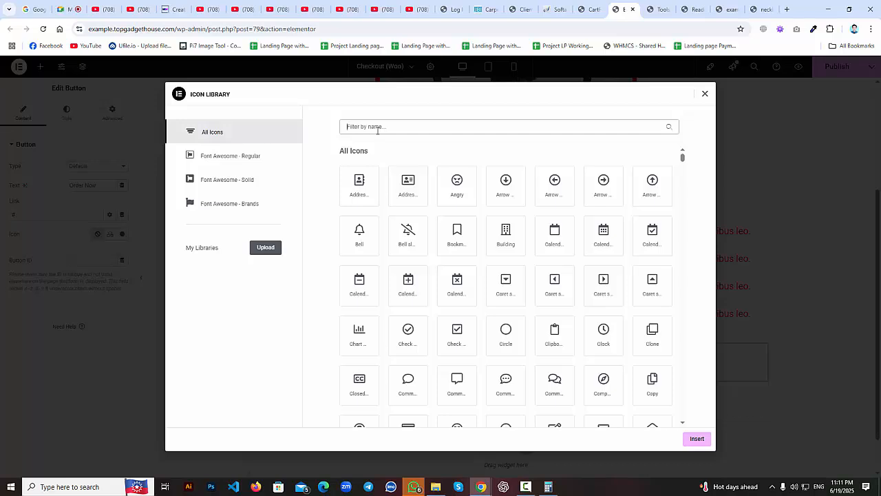
text(arrow)
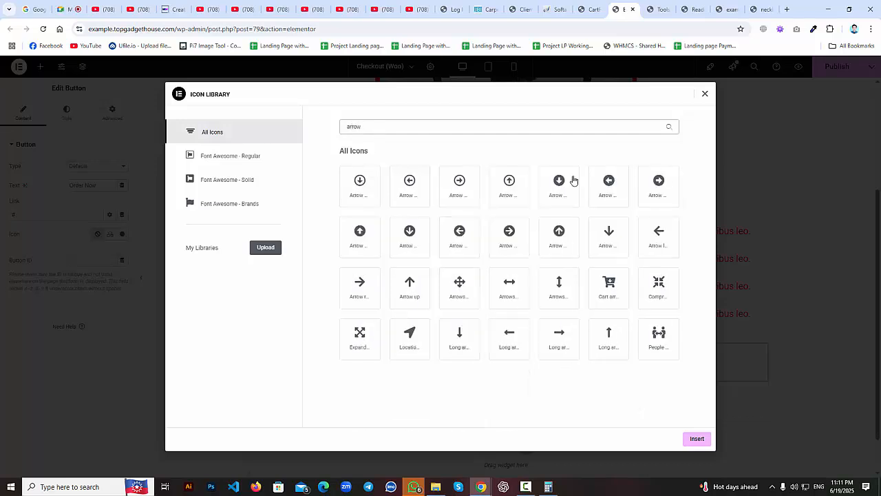
click(554, 243)
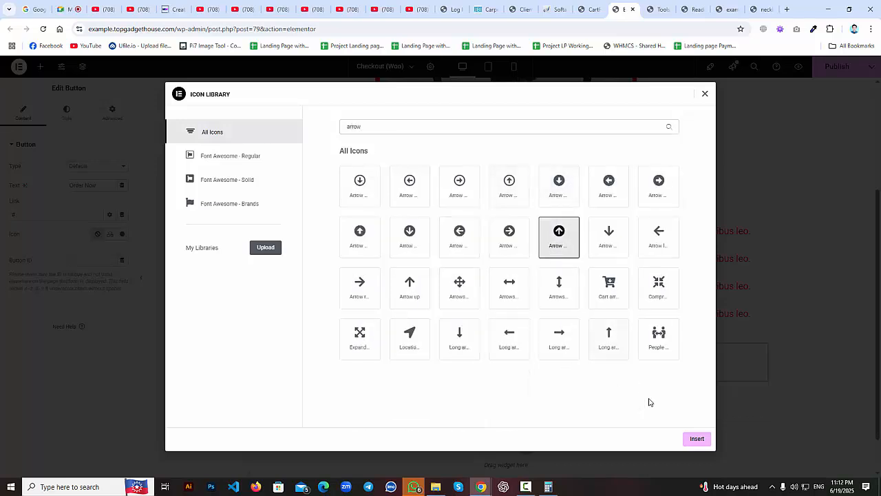
click(690, 439)
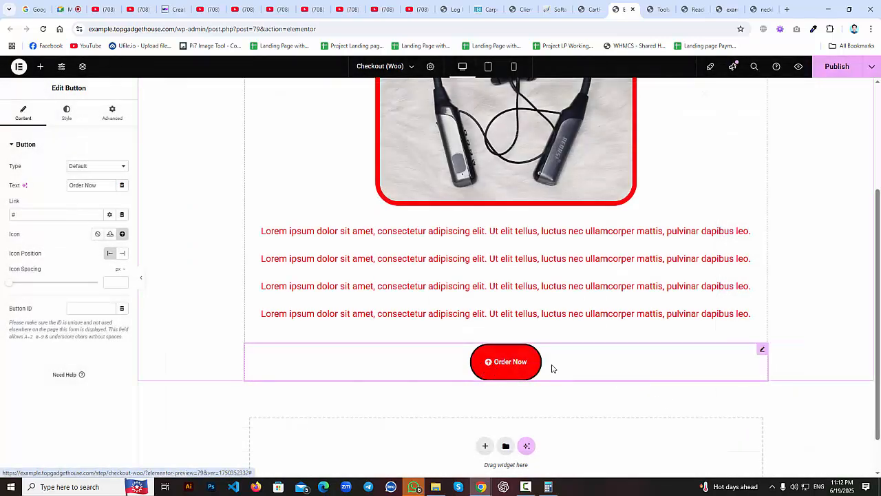
click(122, 254)
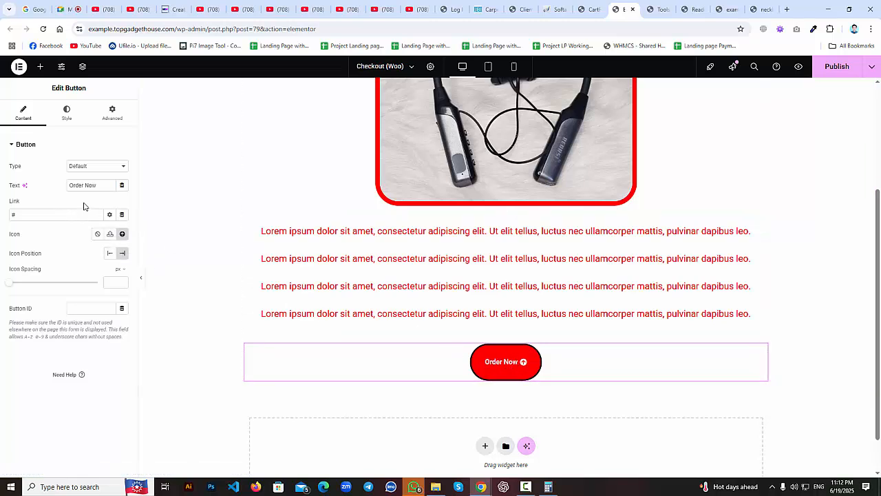
Increase the Order Now label's Typography font size to 30 px.
click(66, 115)
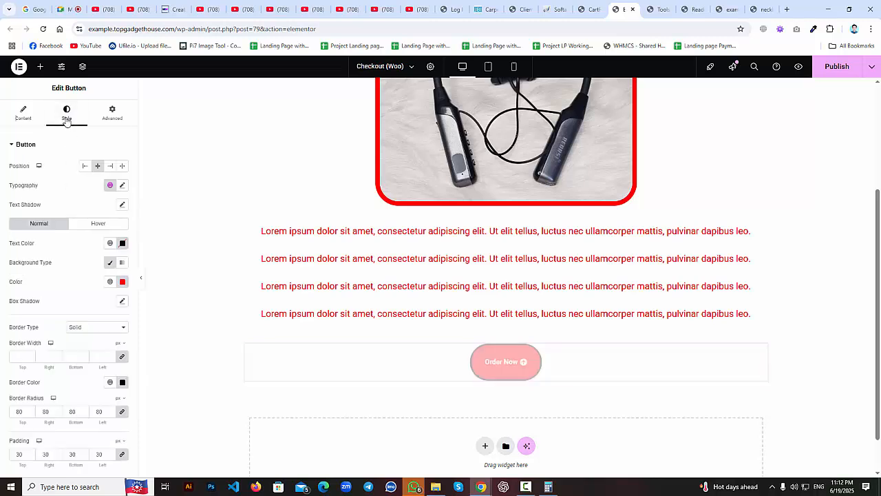
click(122, 185)
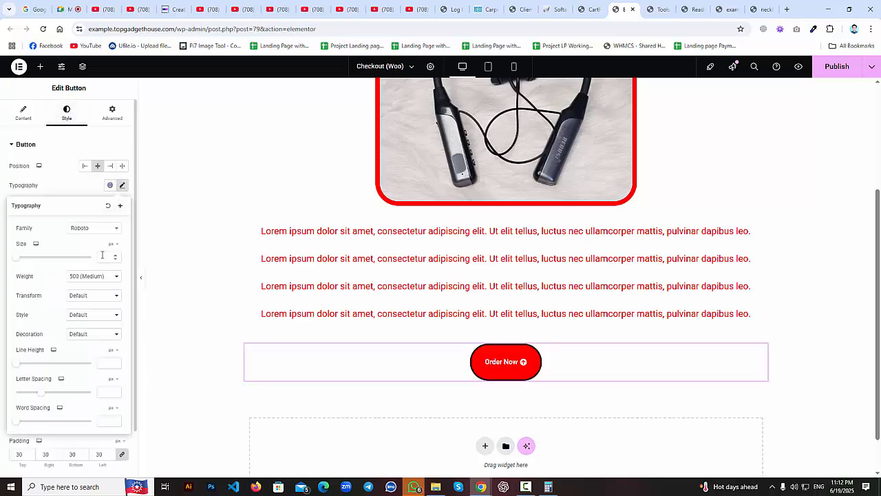
text(20)
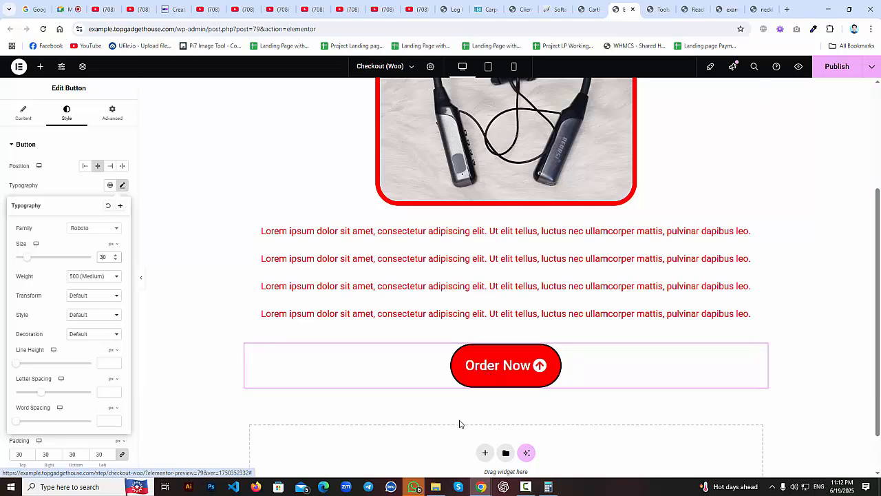
click(122, 186)
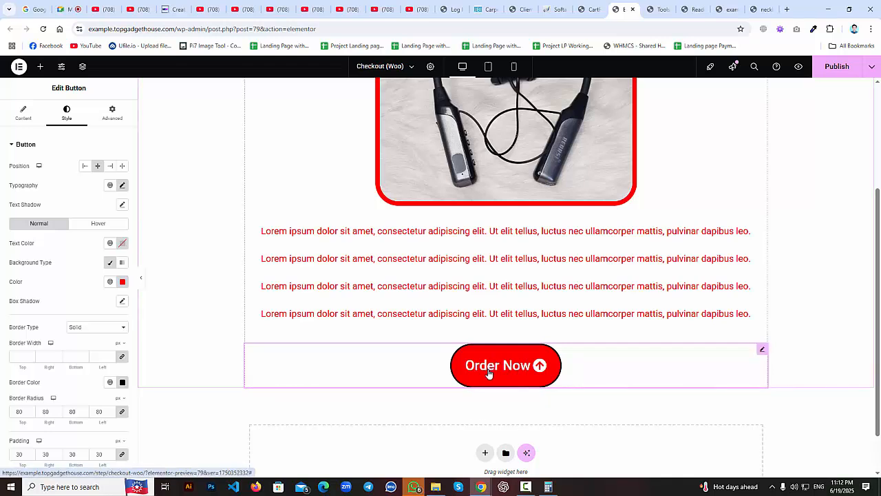
Try the Pop, Push and Pulse Shrink hover animations, settling on Pulse Grow.
click(96, 226)
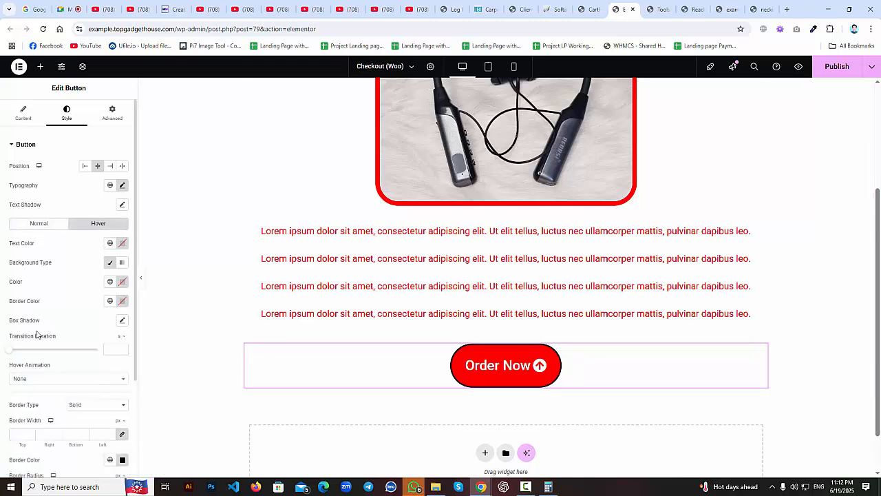
click(28, 378)
scroll(35, 345, down, 1)
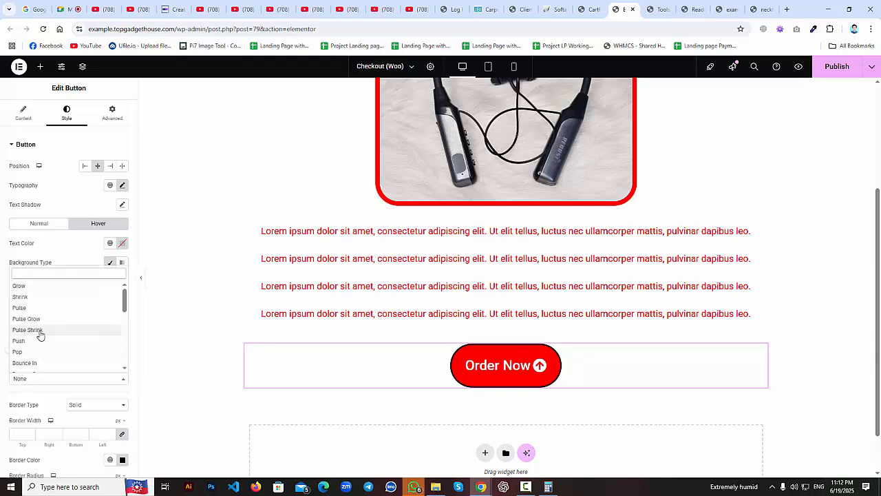
click(26, 352)
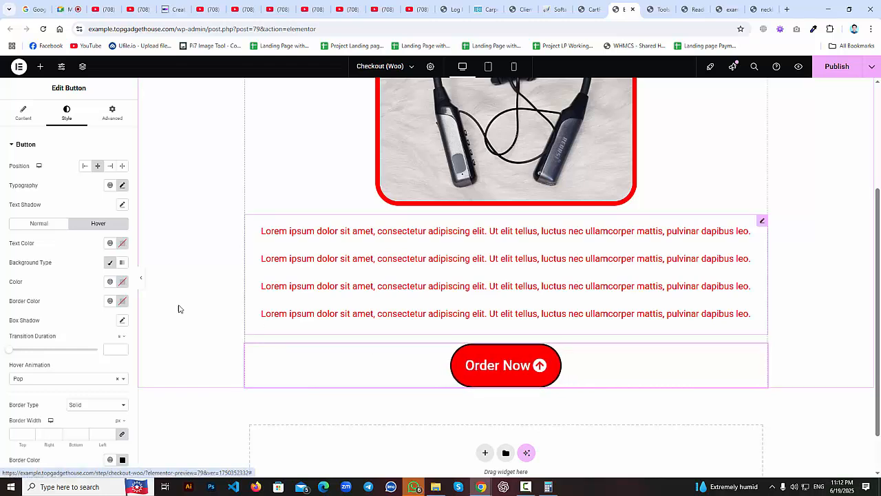
click(24, 378)
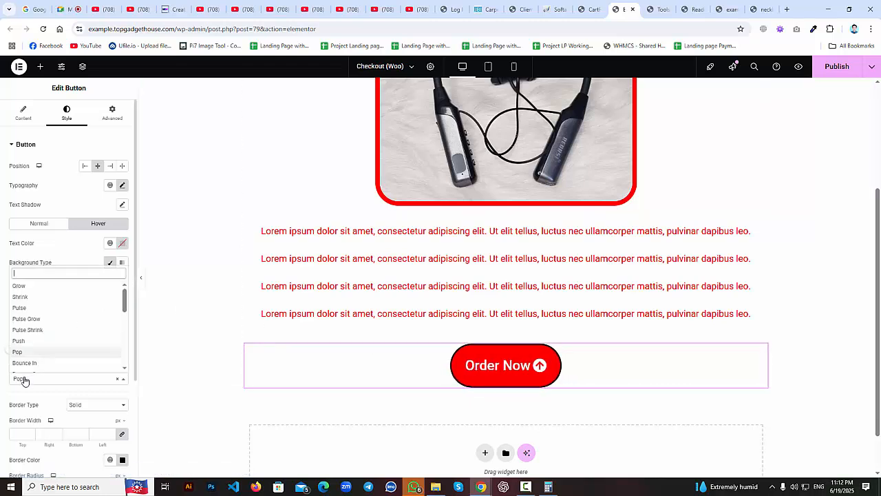
click(29, 343)
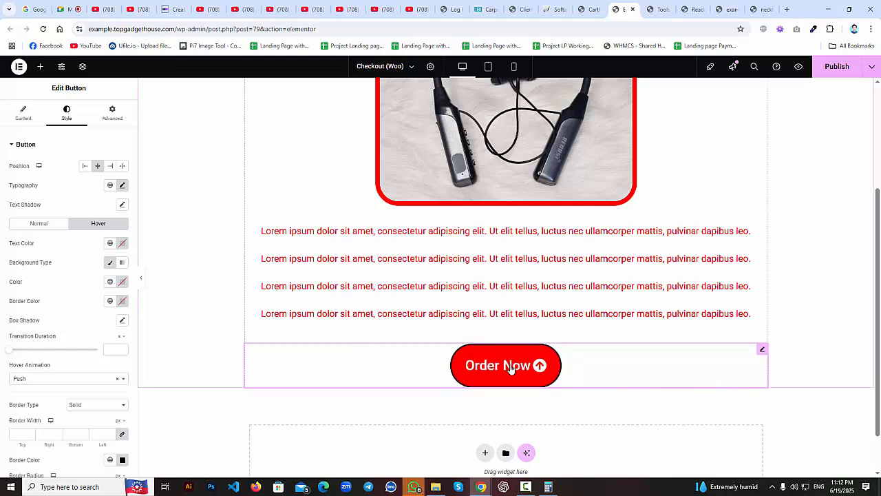
click(23, 380)
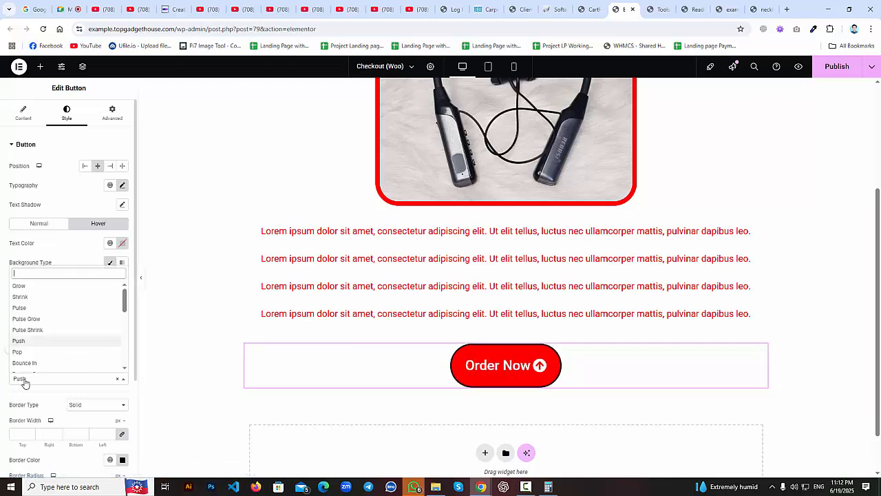
click(46, 331)
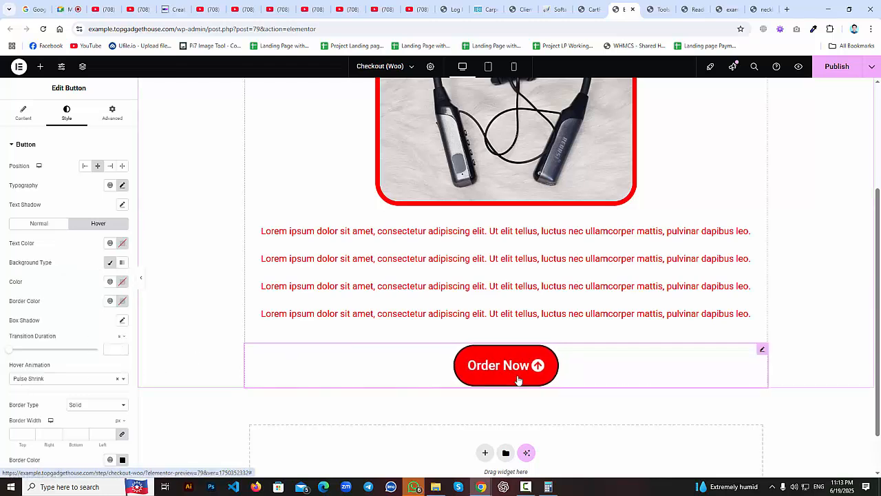
click(18, 380)
click(65, 330)
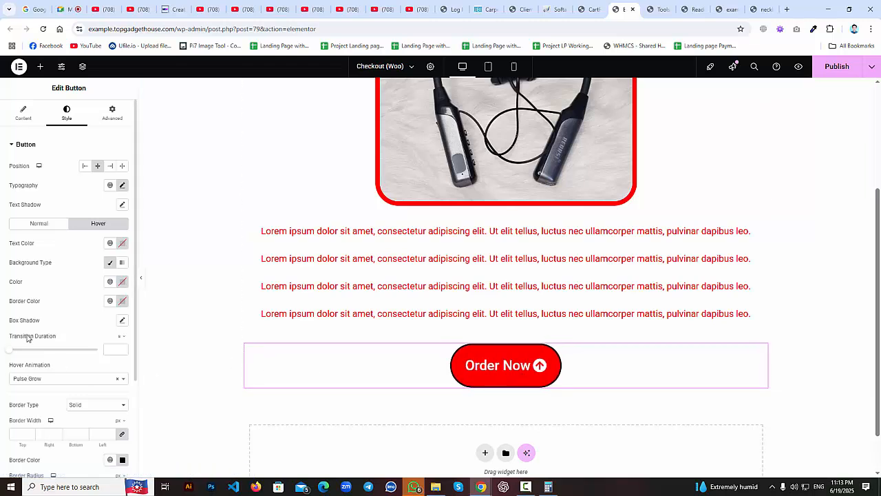
Select the title, product image, text block and Order Now button in turn to review them.
scroll(305, 264, up, 3)
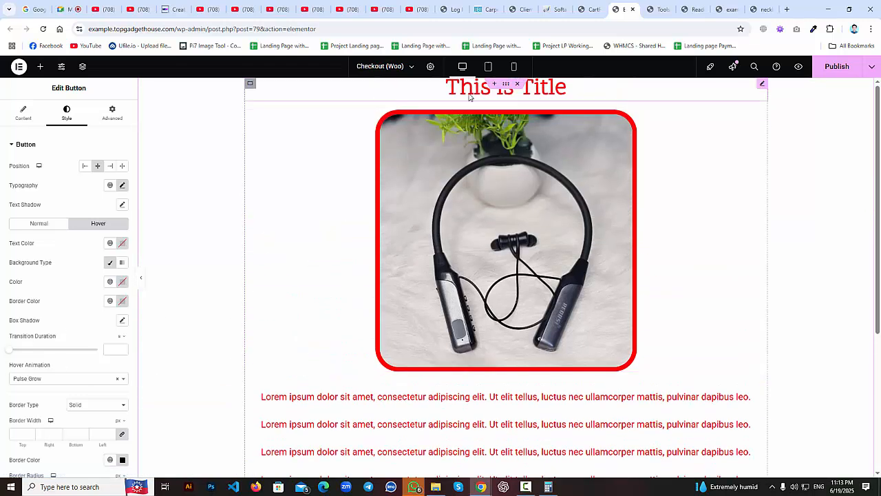
click(469, 97)
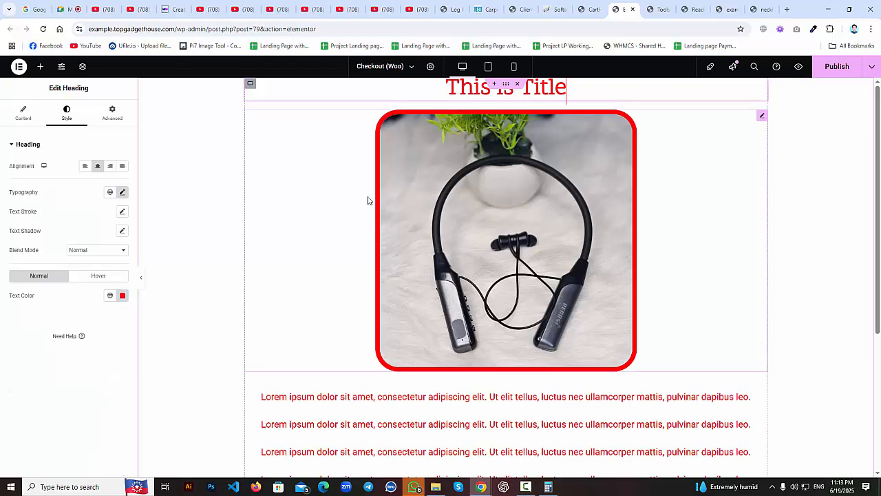
click(583, 193)
scroll(423, 240, down, 3)
click(433, 205)
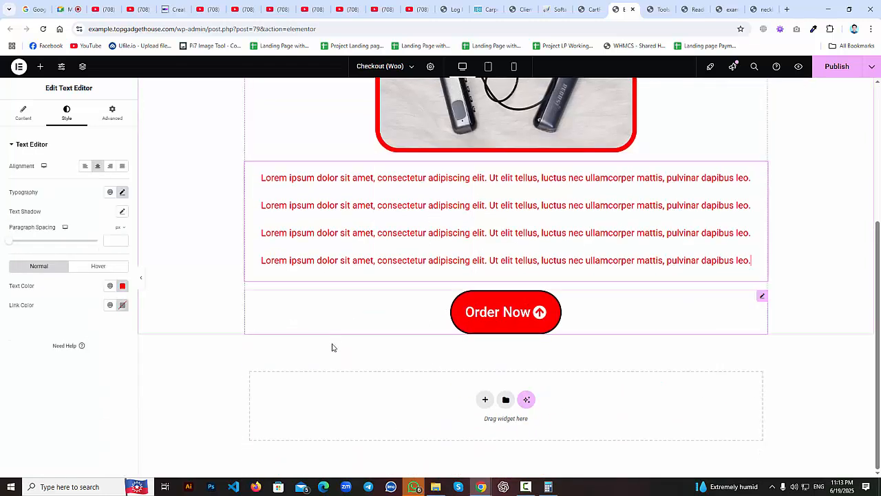
click(671, 305)
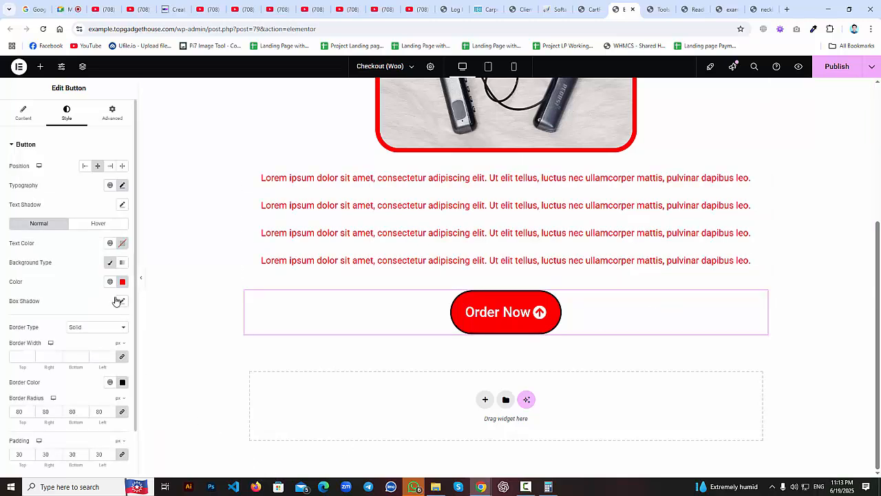
Drop a Video widget below the Order Now button and select its placeholder link.
click(40, 66)
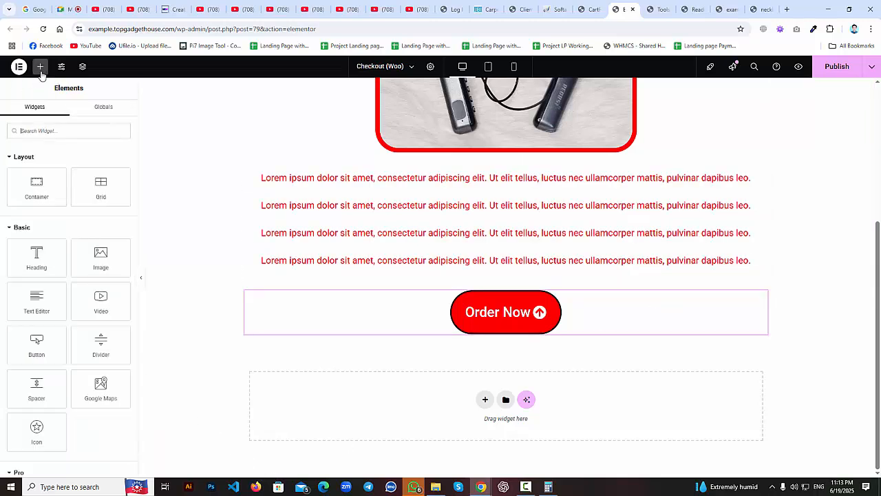
drag(100, 301, 456, 336)
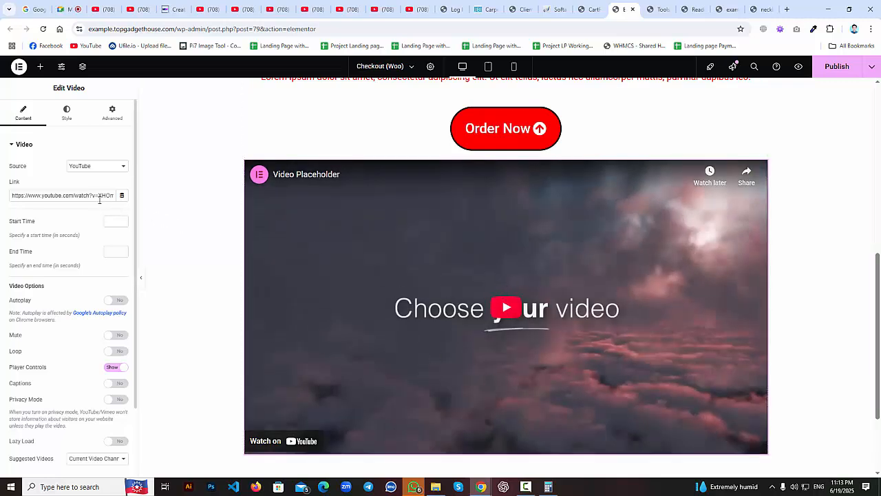
drag(106, 195, 14, 195)
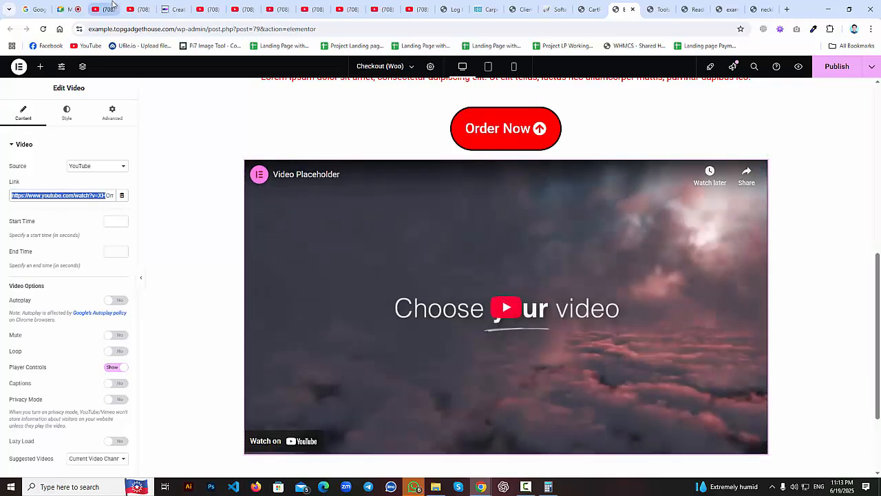
click(133, 9)
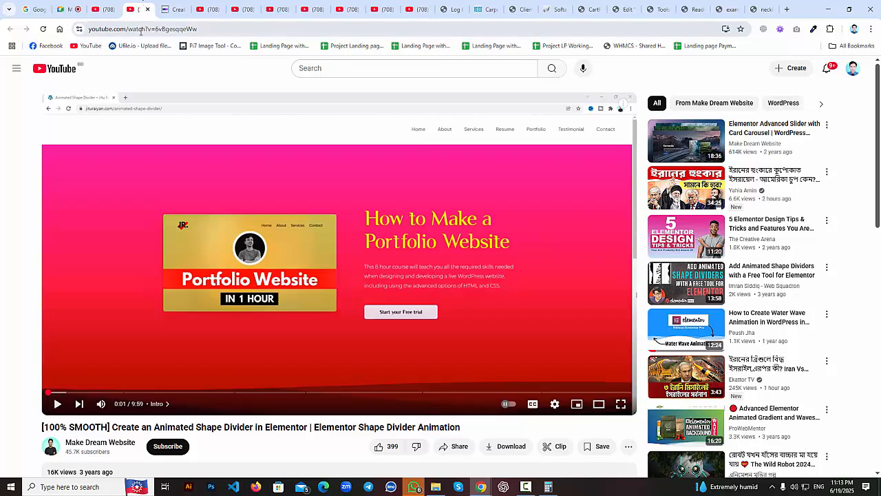
Browse YouTube and open a sponsored video's watch page.
click(103, 9)
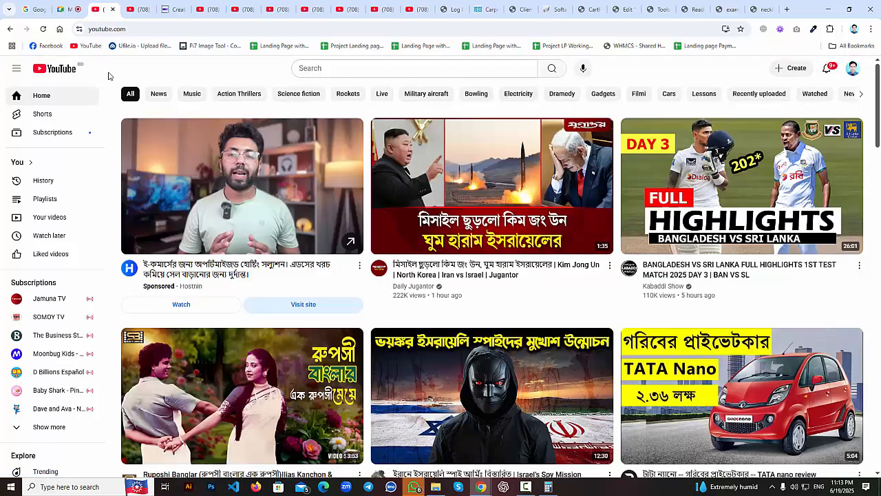
mouse_move(161, 146)
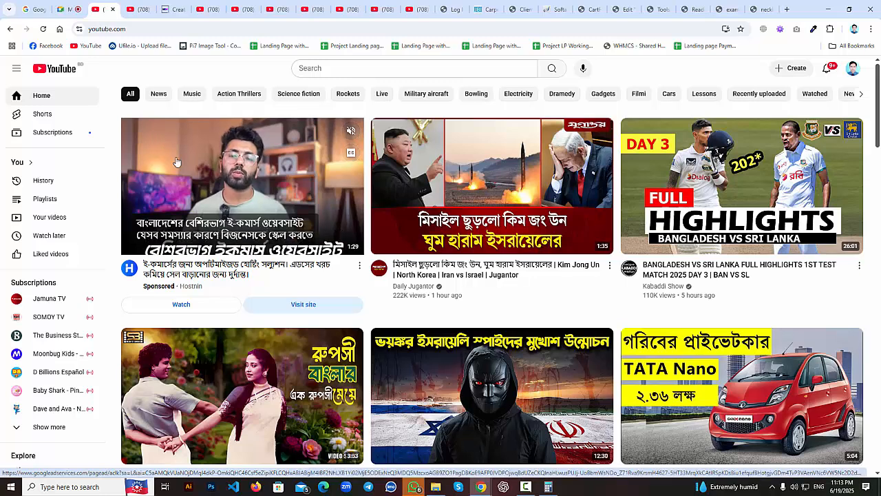
scroll(185, 172, down, 1)
scroll(184, 173, up, 1)
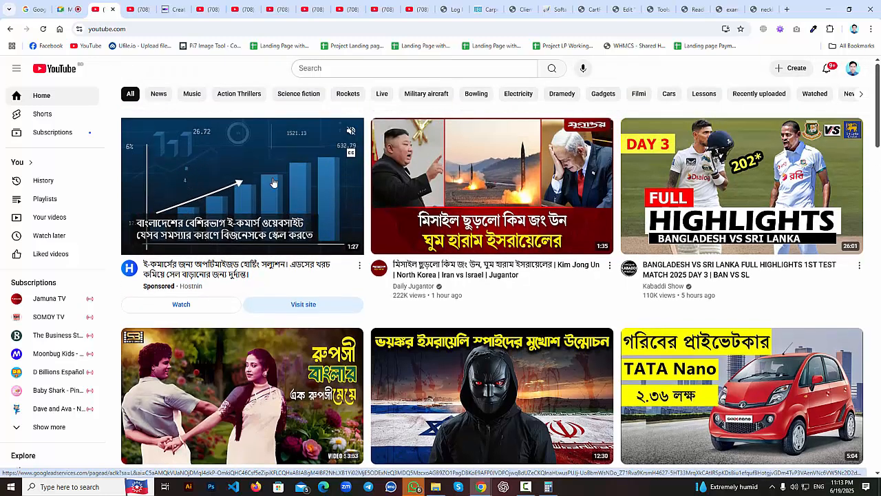
mouse_move(491, 238)
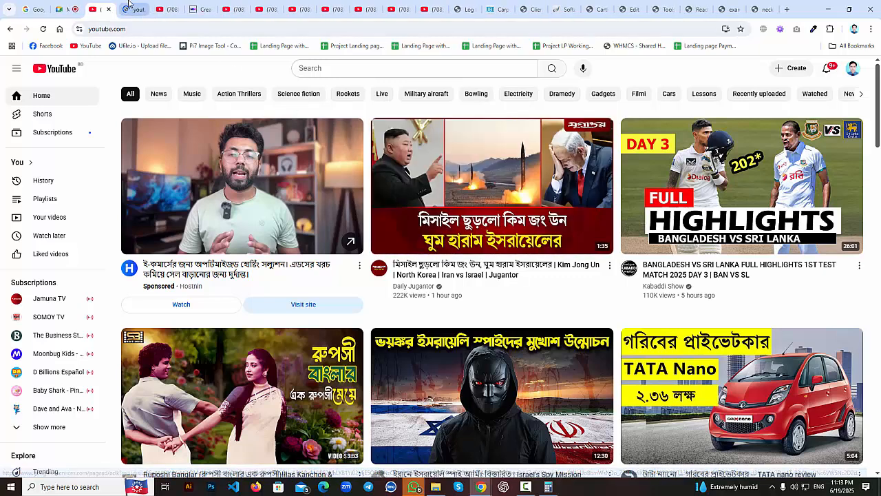
click(157, 139)
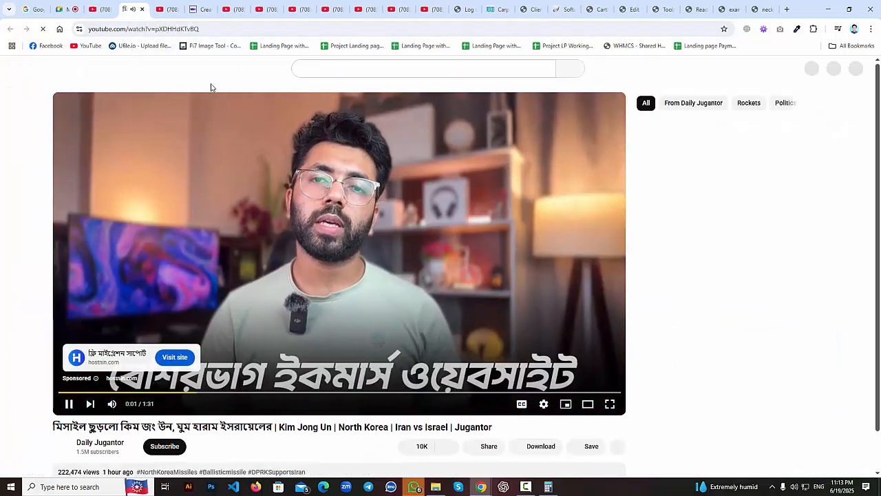
Copy the video's web address from the address bar and head back to the editor tab.
drag(202, 31, 97, 29)
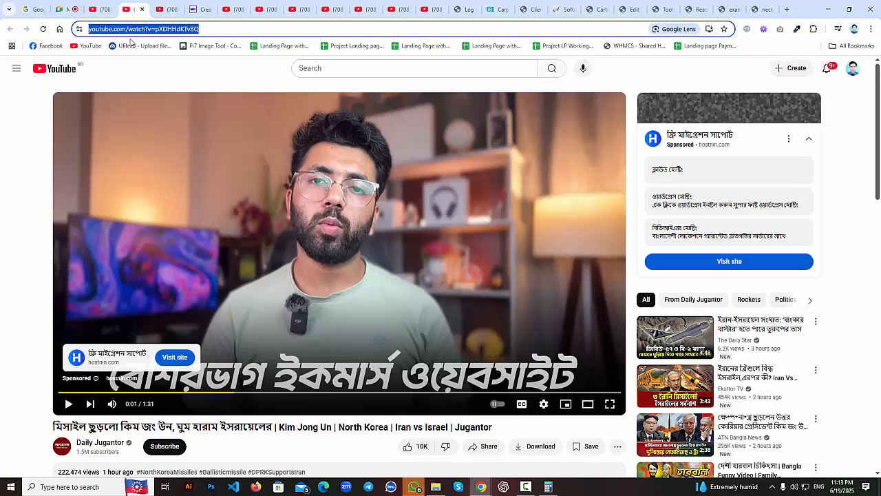
right_click(147, 31)
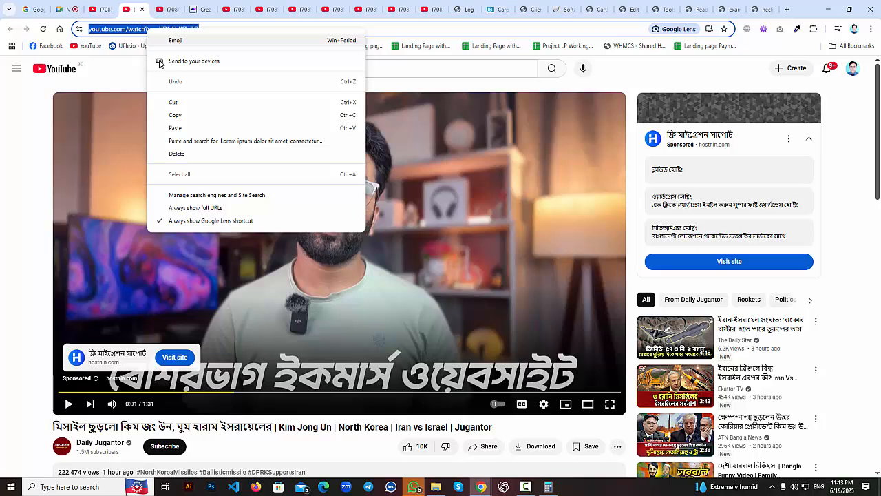
click(175, 117)
click(760, 7)
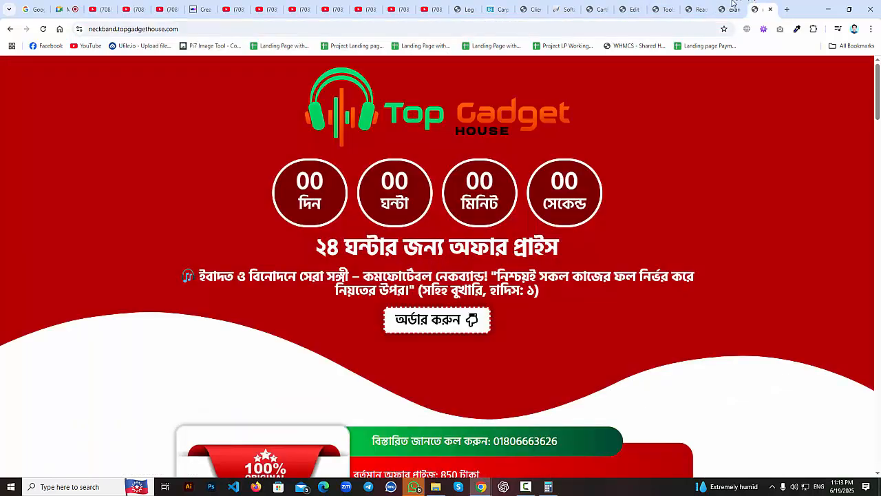
click(731, 4)
click(698, 4)
click(674, 6)
Clear the Video widget's Link field and paste in the copied YouTube URL.
click(638, 6)
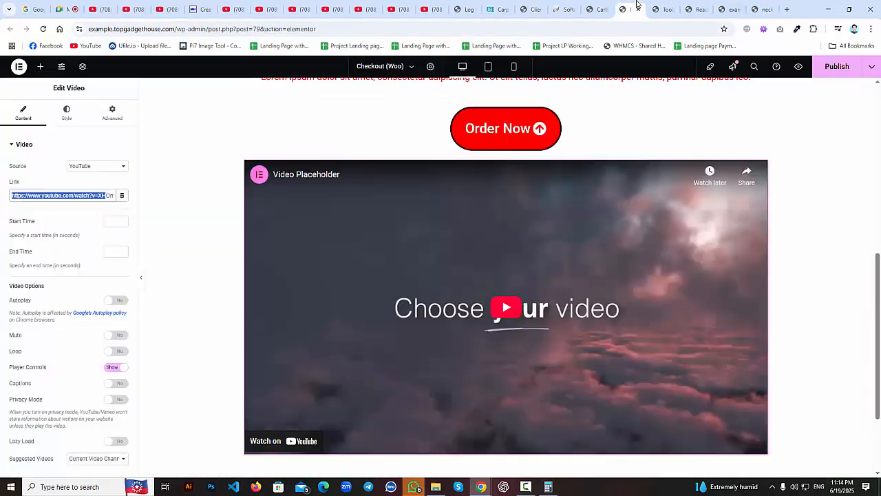
click(37, 195)
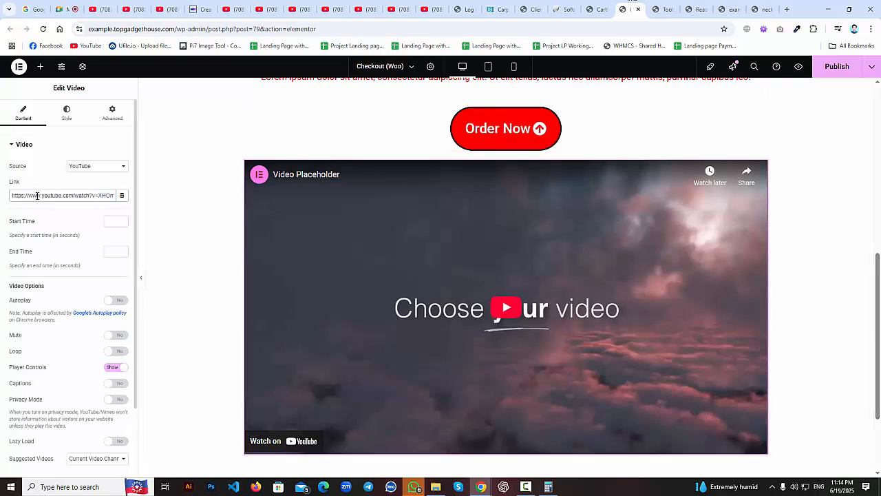
drag(11, 196, 114, 195)
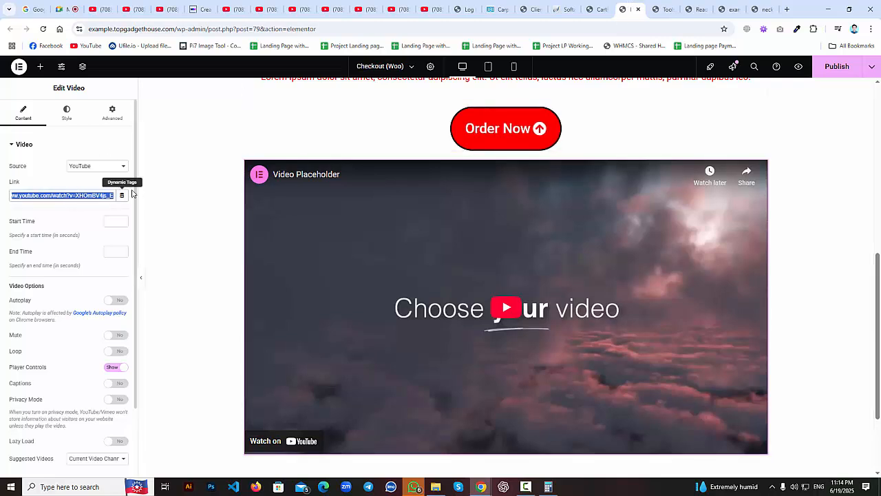
key(BackSpace)
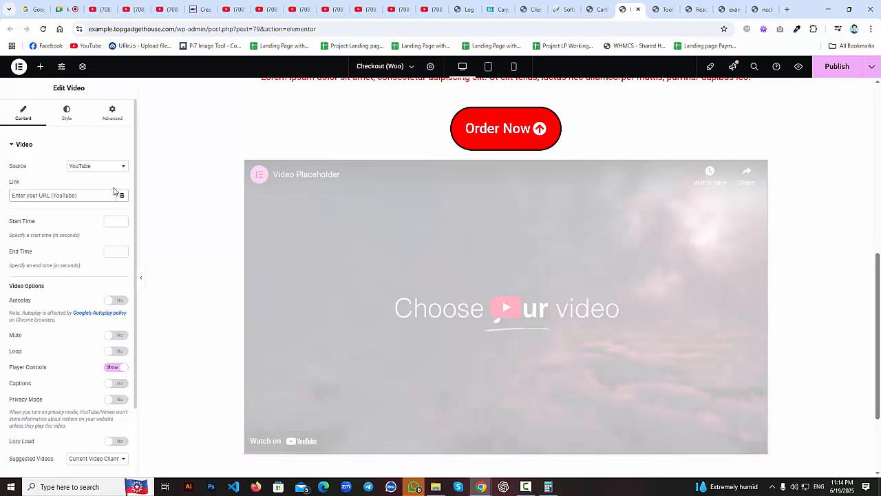
click(58, 198)
right_click(56, 197)
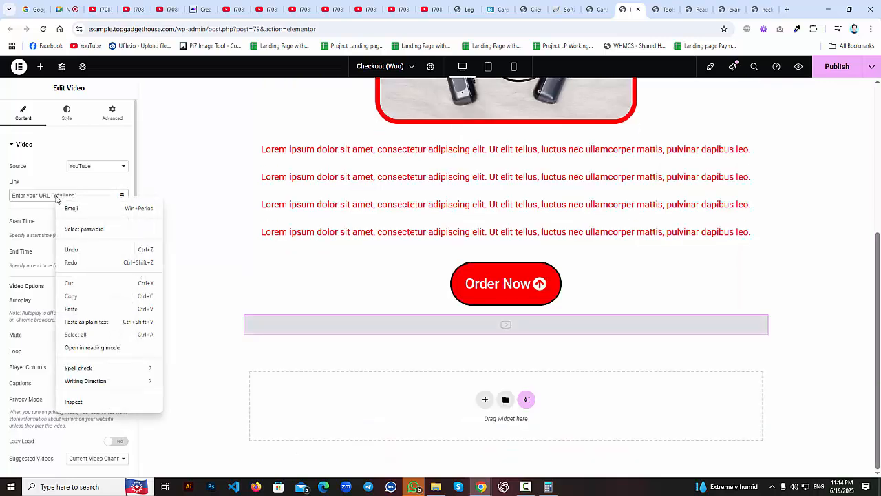
click(80, 309)
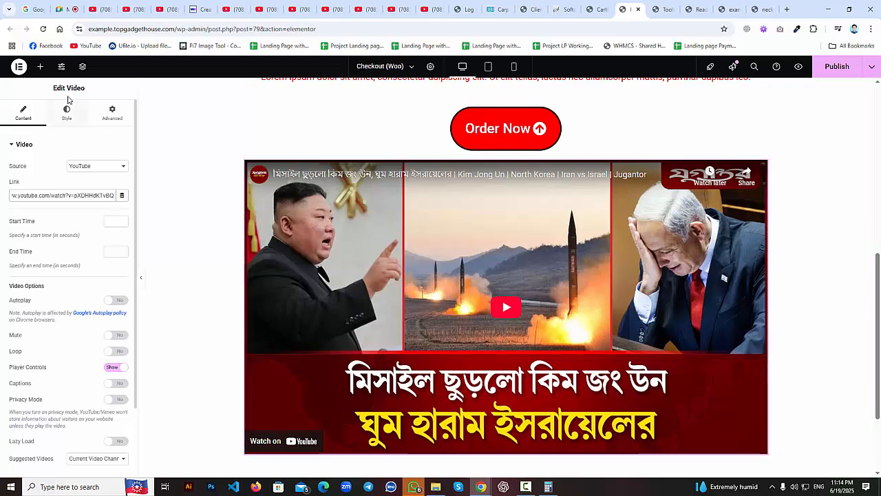
Try 3:2, 1:1, 9:16 and 21:9 aspect ratios before returning the video to 16:9.
click(63, 118)
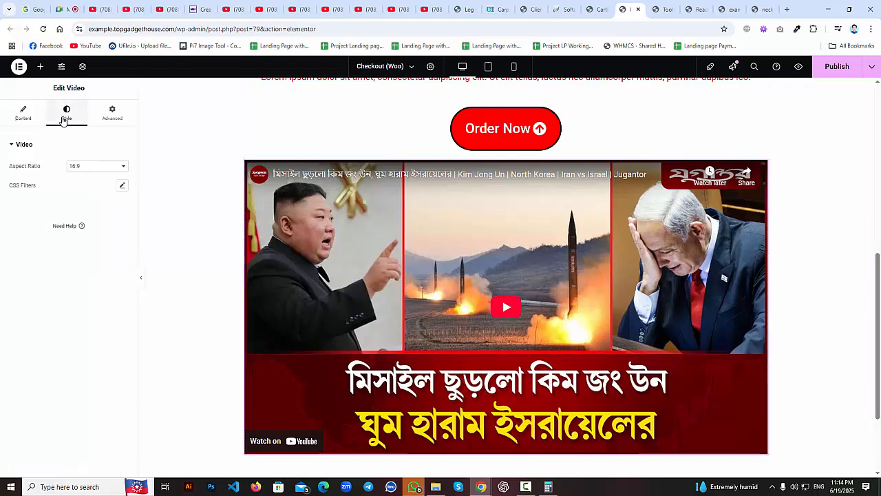
click(87, 168)
click(98, 189)
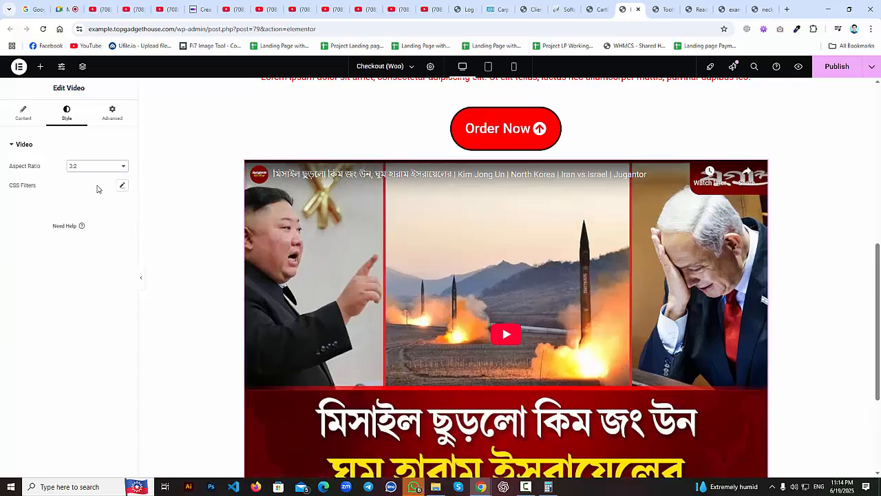
click(90, 167)
click(89, 174)
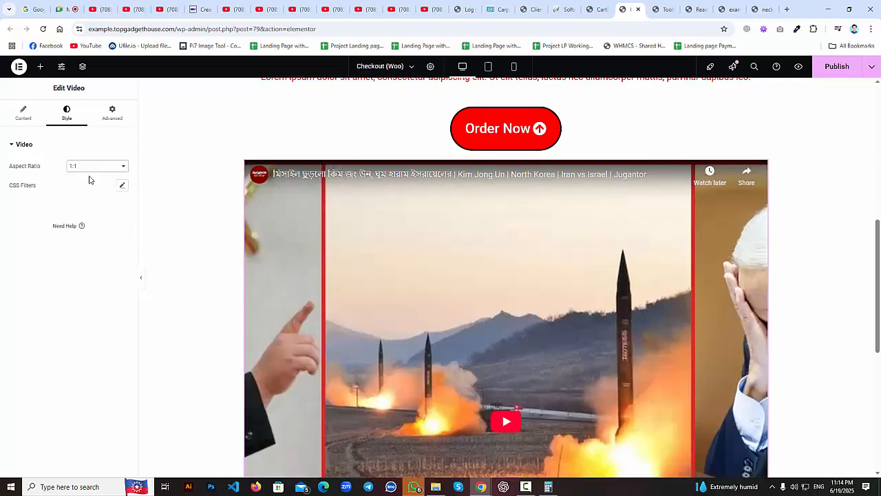
click(86, 166)
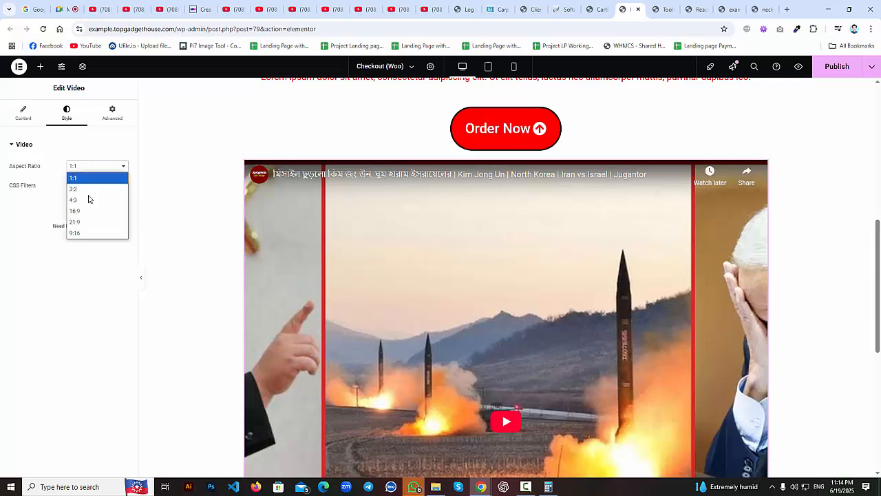
click(94, 235)
click(76, 167)
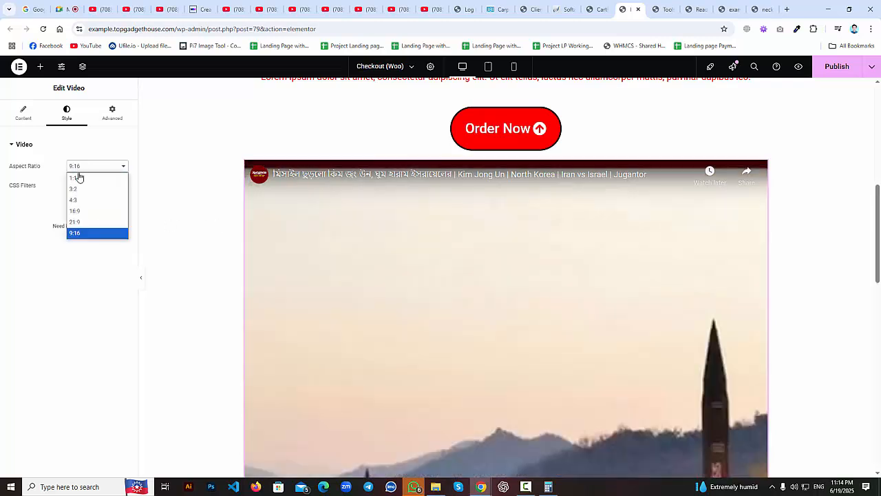
click(79, 189)
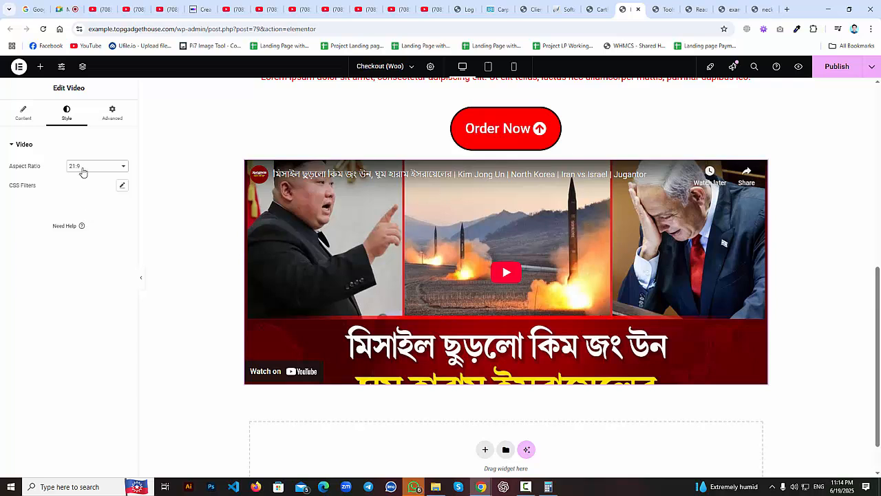
click(81, 168)
click(80, 211)
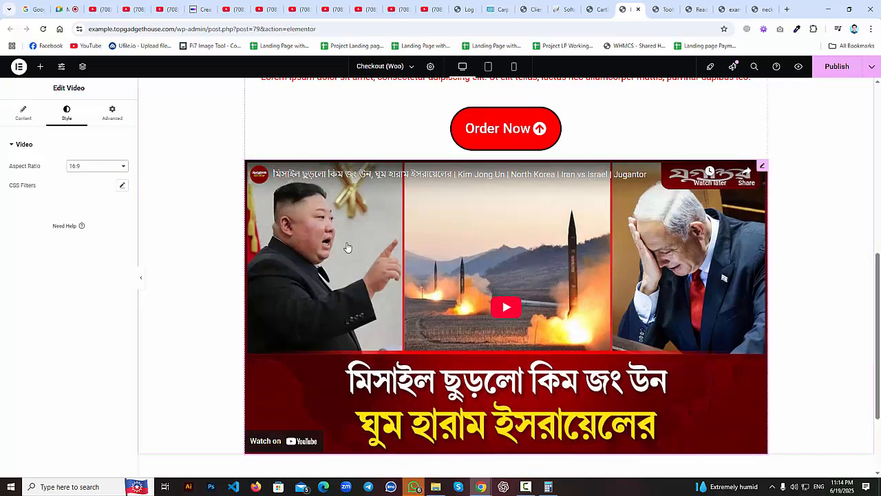
Show the video's Advanced settings and scroll to the Border section.
scroll(387, 253, up, 4)
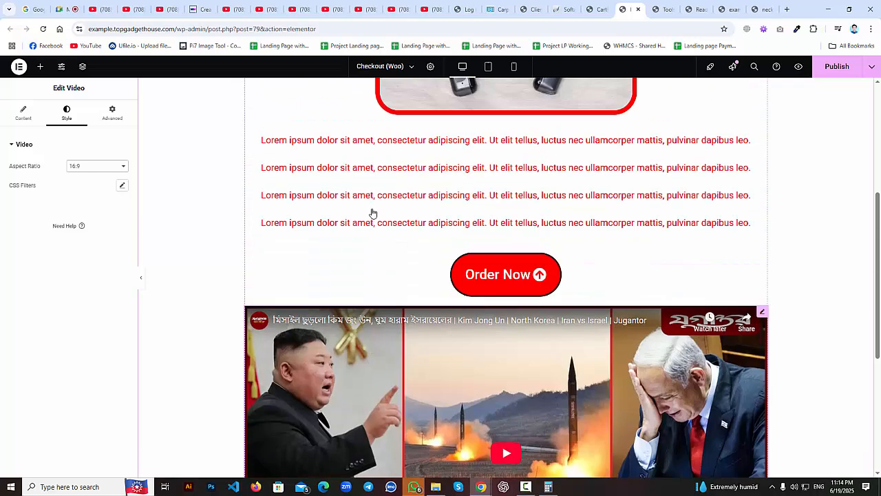
click(113, 112)
scroll(89, 270, down, 3)
click(68, 352)
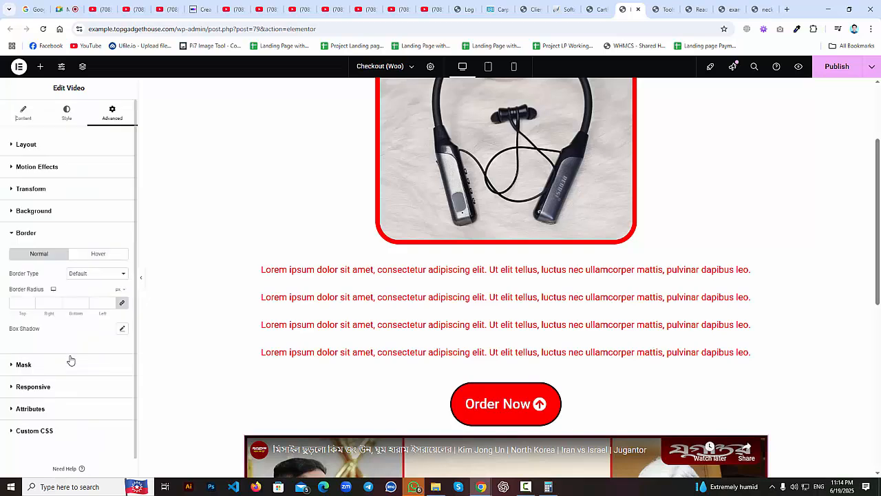
click(86, 274)
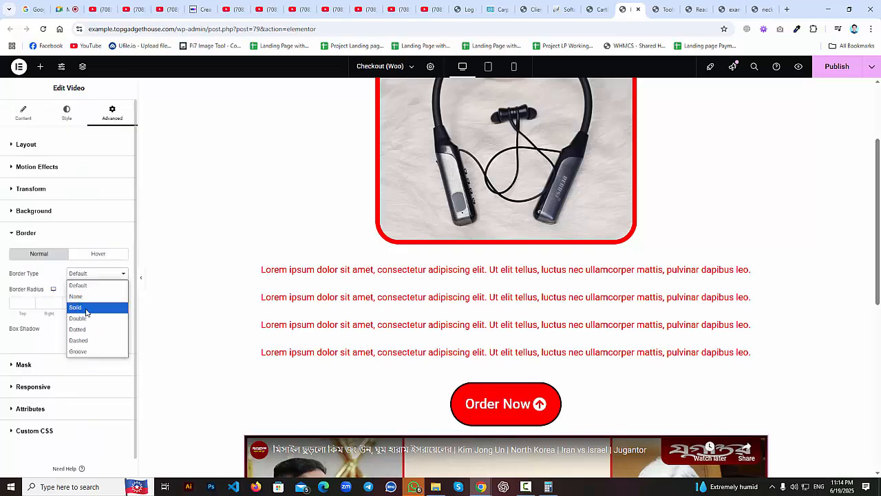
click(87, 305)
click(20, 303)
text(20)
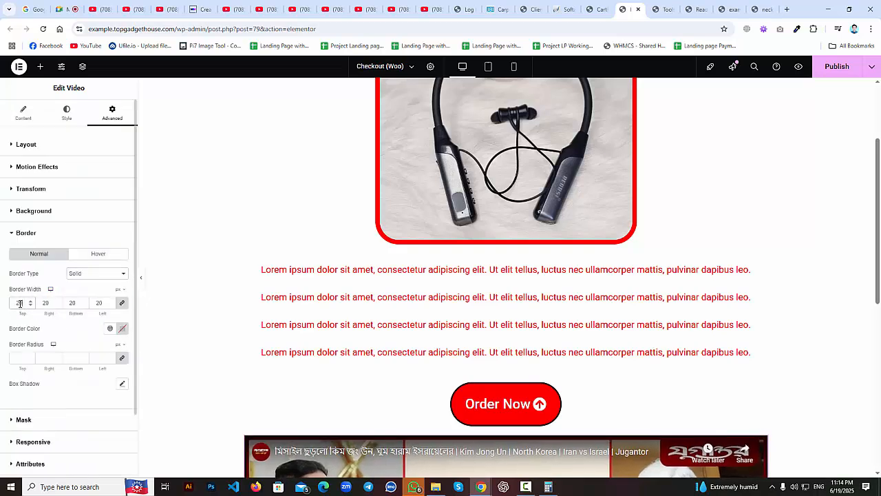
scroll(279, 273, down, 5)
scroll(278, 274, down, 1)
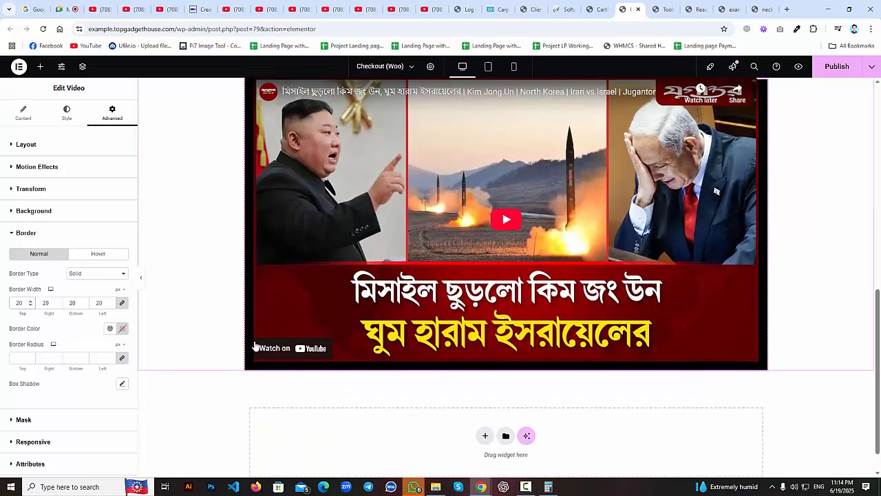
click(121, 329)
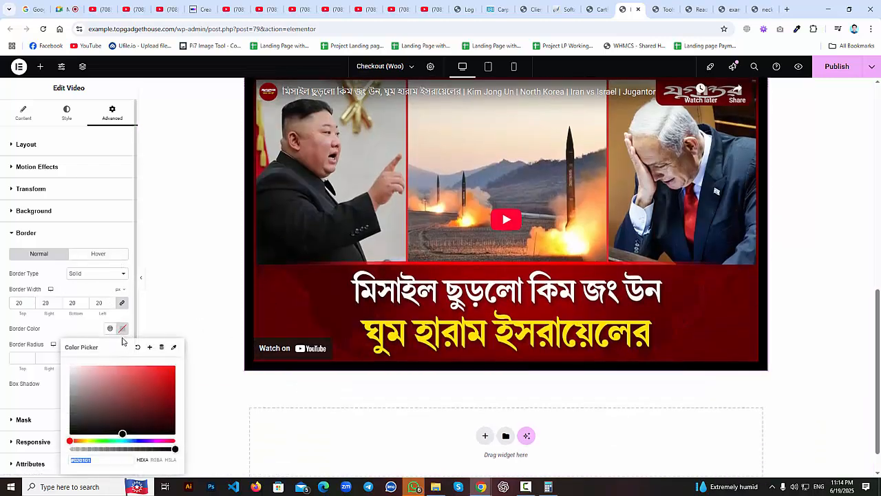
drag(169, 368, 183, 359)
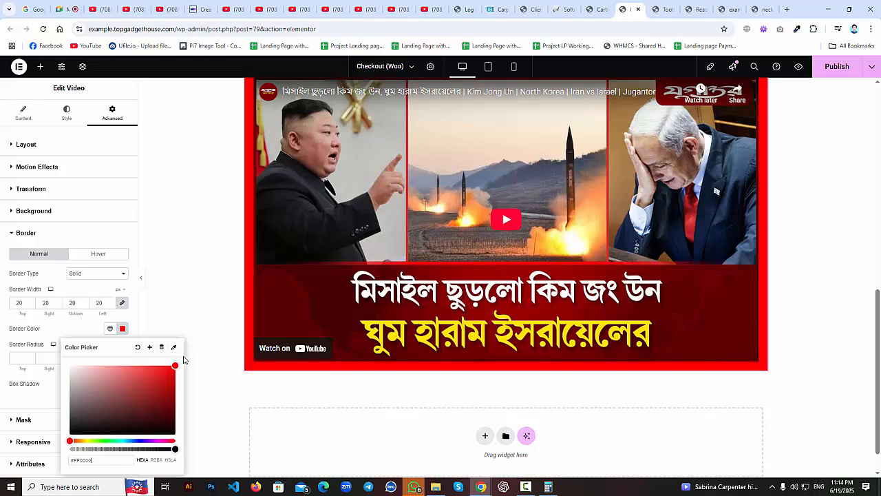
scroll(276, 394, up, 2)
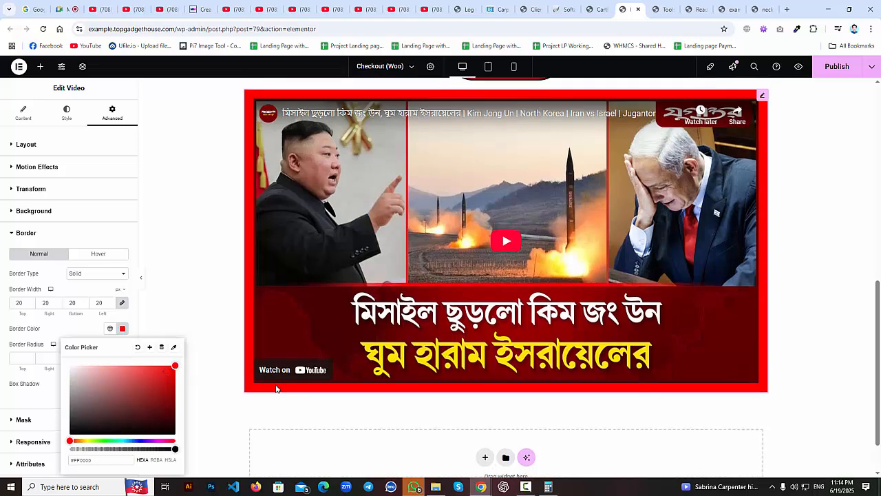
scroll(255, 330, down, 1)
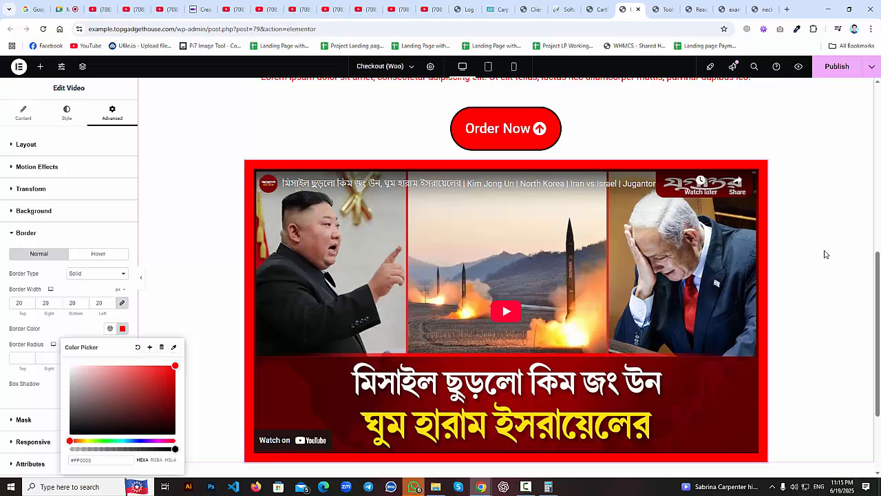
click(204, 230)
scroll(234, 246, up, 6)
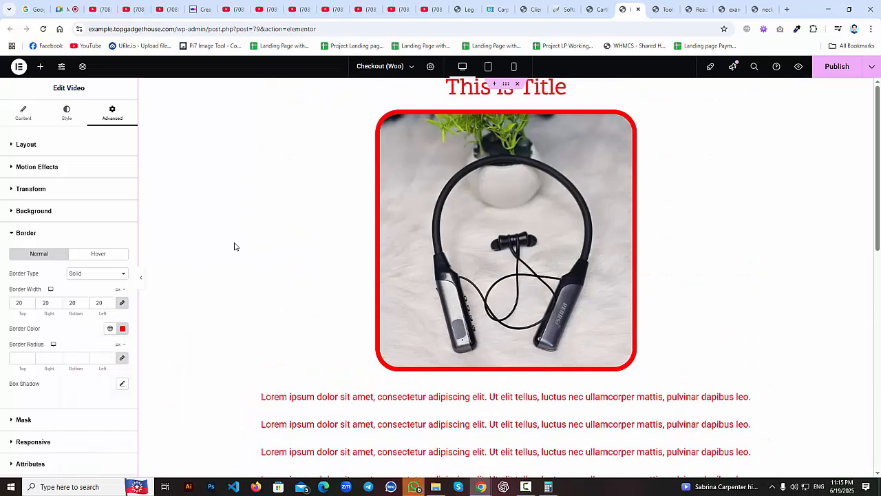
scroll(232, 247, down, 3)
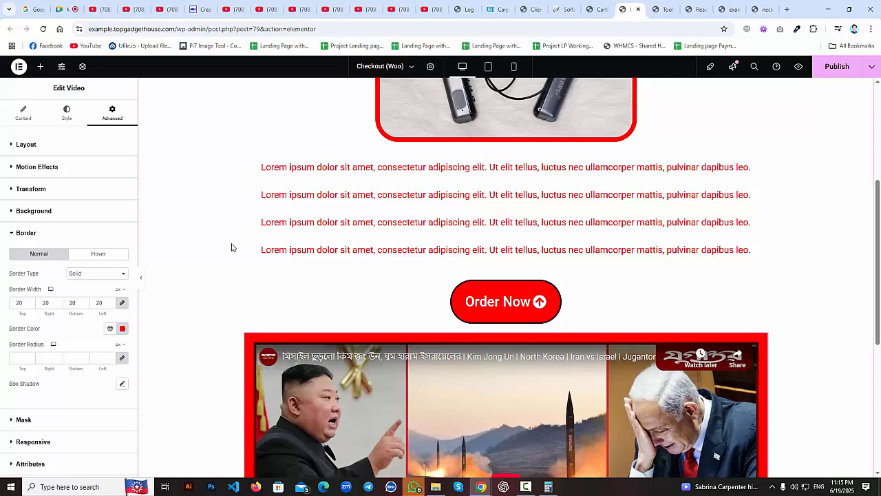
scroll(230, 249, down, 1)
scroll(230, 249, up, 4)
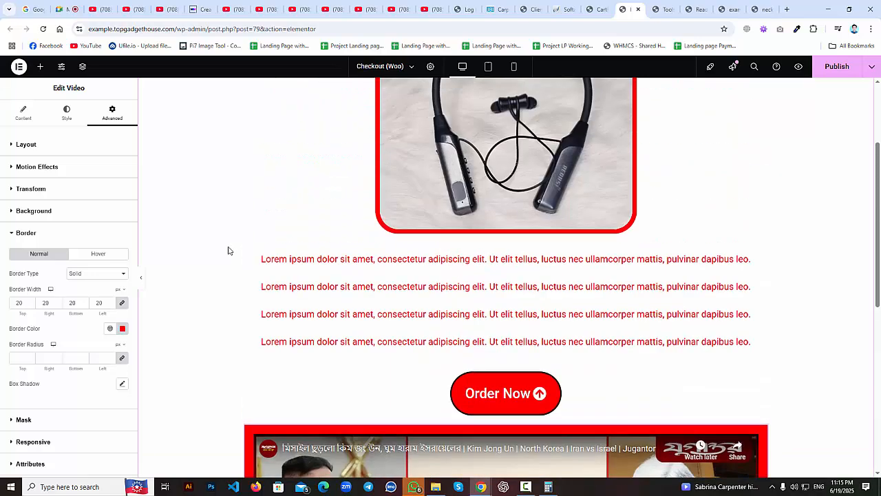
scroll(226, 251, down, 5)
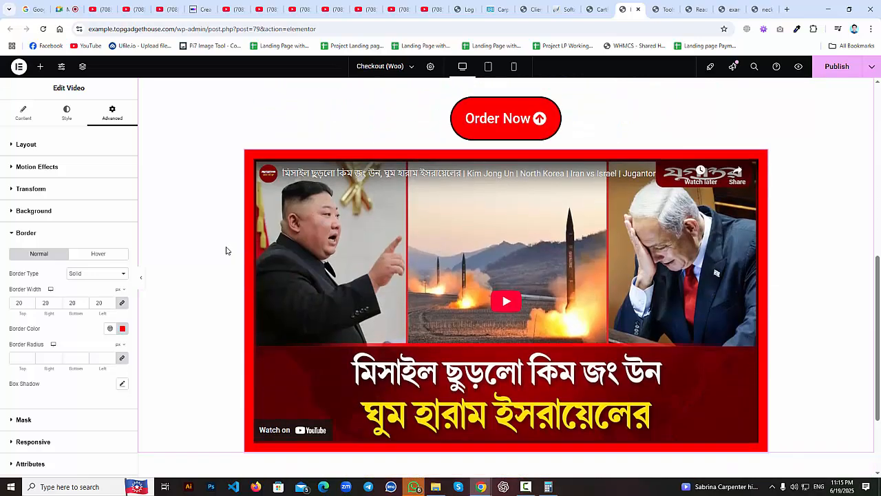
scroll(227, 251, up, 3)
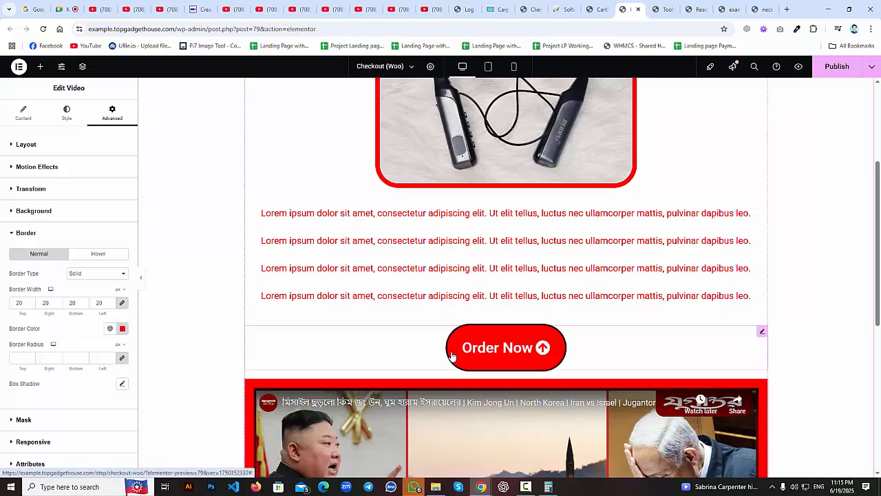
Select the lorem ipsum Text Editor under the headphone image and show its Advanced tab down to Background.
scroll(413, 303, down, 3)
scroll(386, 255, up, 6)
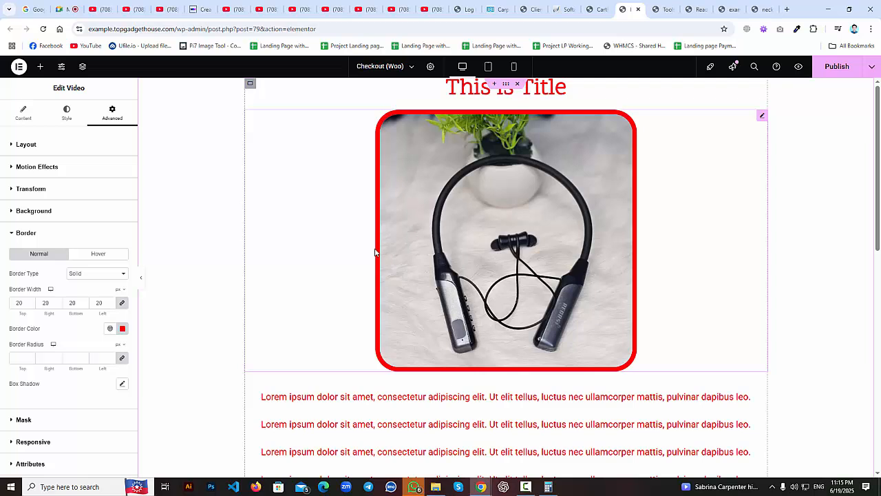
click(40, 66)
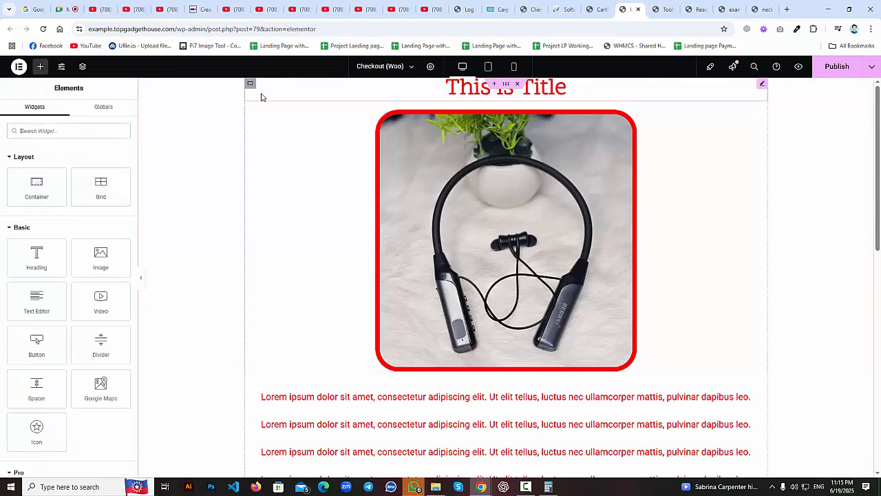
click(249, 85)
scroll(258, 221, down, 4)
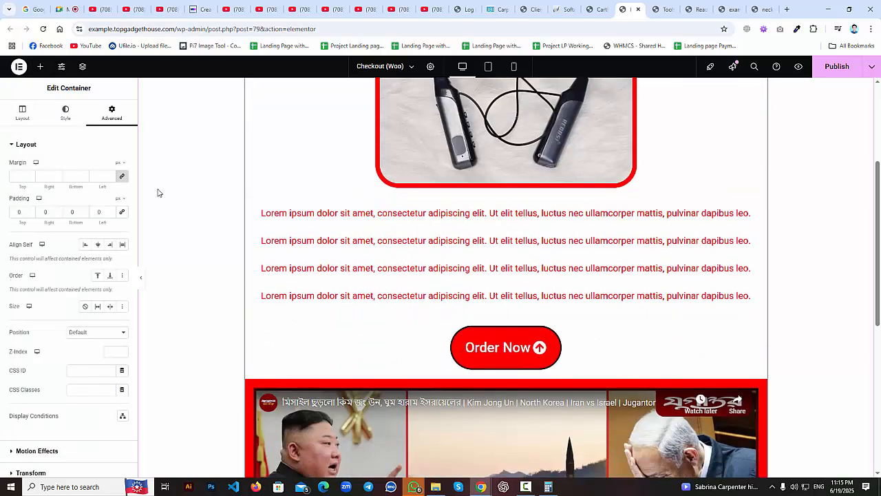
scroll(246, 236, down, 4)
scroll(810, 316, up, 8)
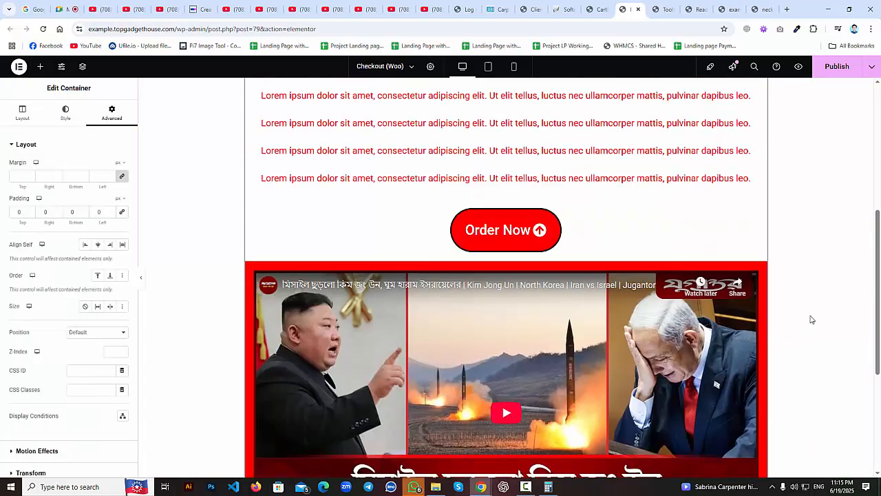
scroll(810, 261, up, 1)
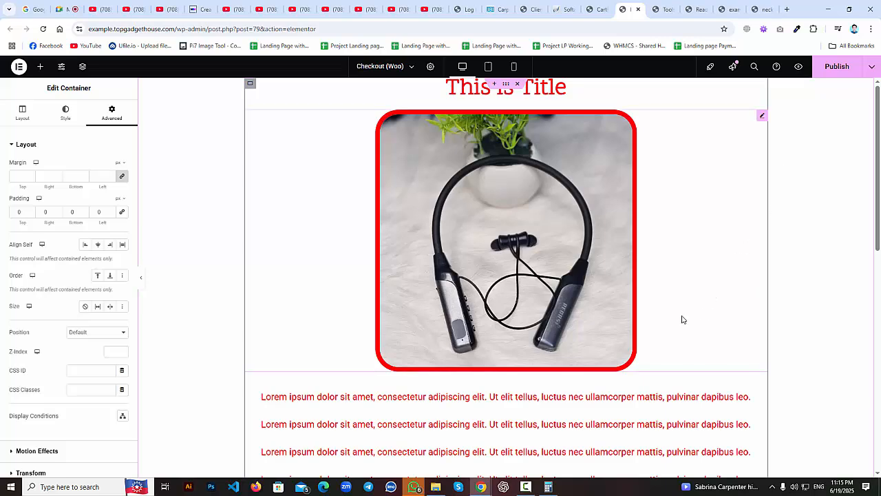
scroll(682, 317, down, 3)
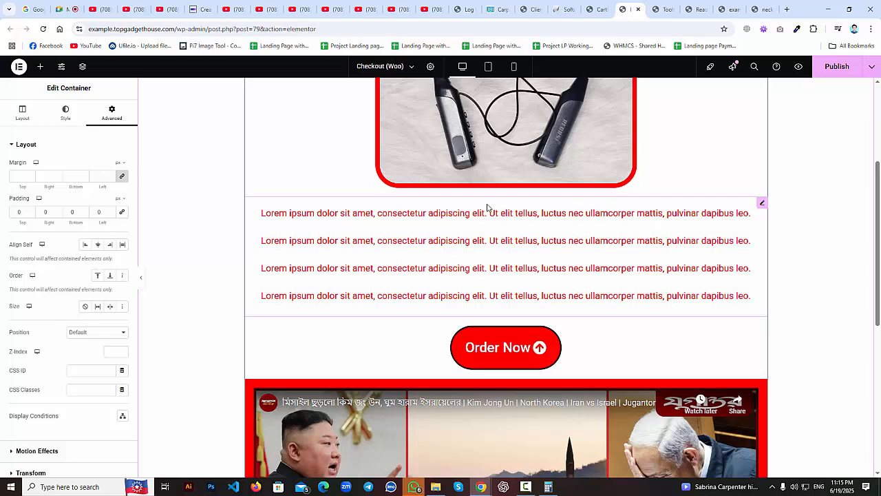
click(764, 205)
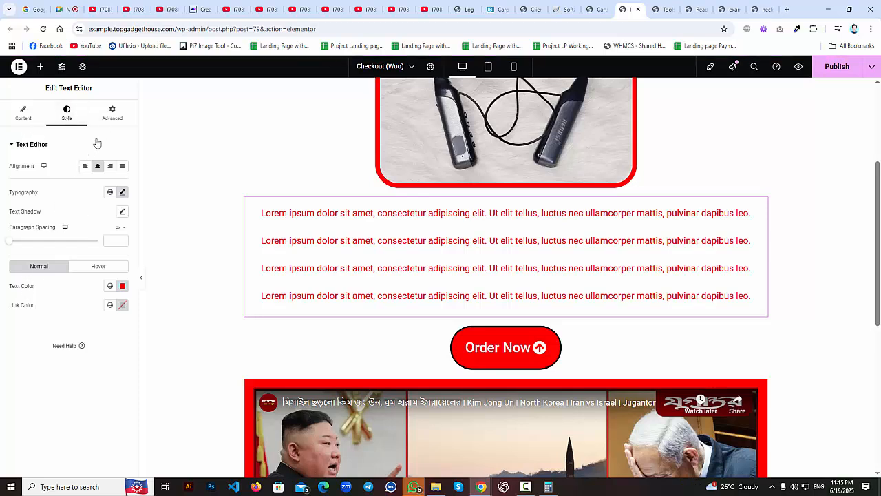
click(113, 113)
scroll(83, 309, down, 3)
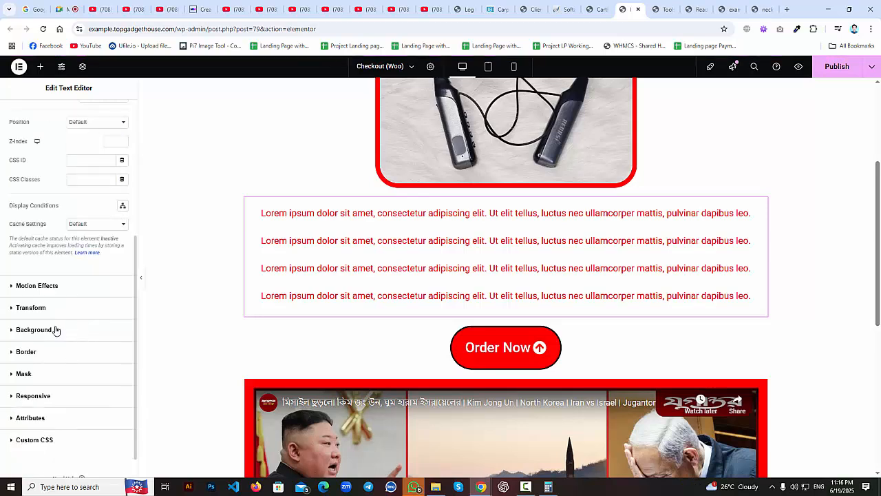
Set the lorem ipsum block's background to Classic with a solid dark red colour.
click(54, 332)
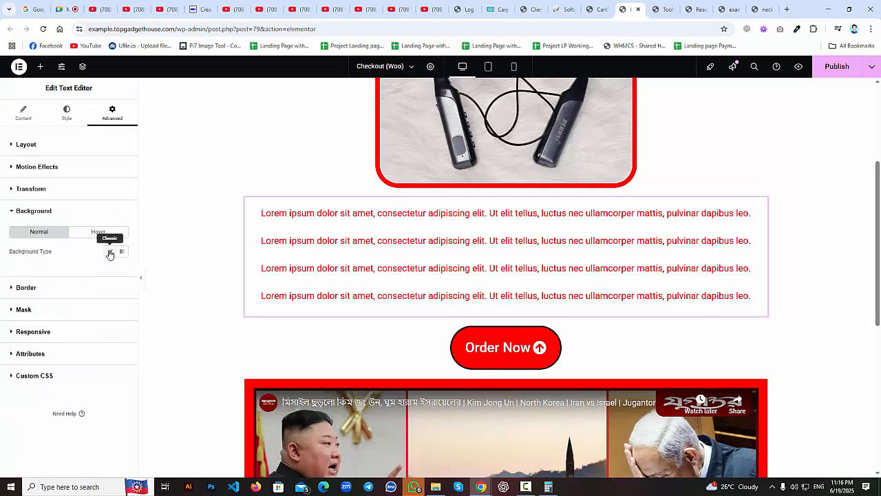
click(109, 252)
click(122, 270)
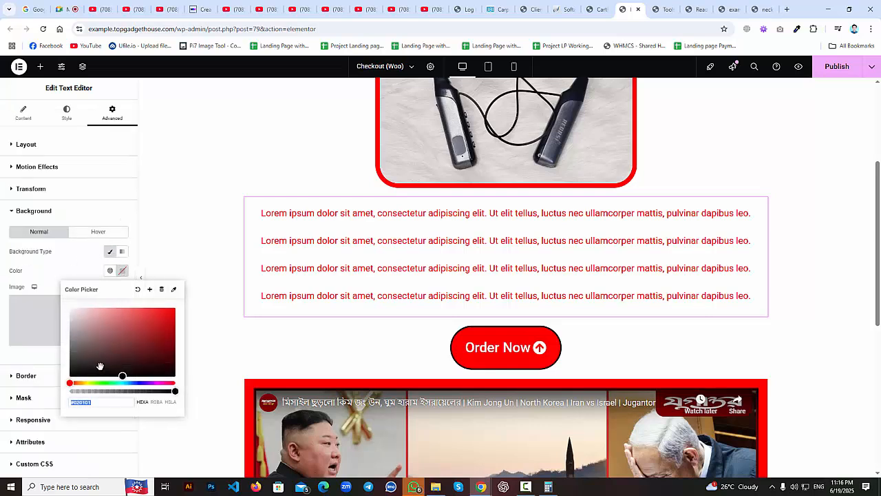
drag(88, 335, 184, 347)
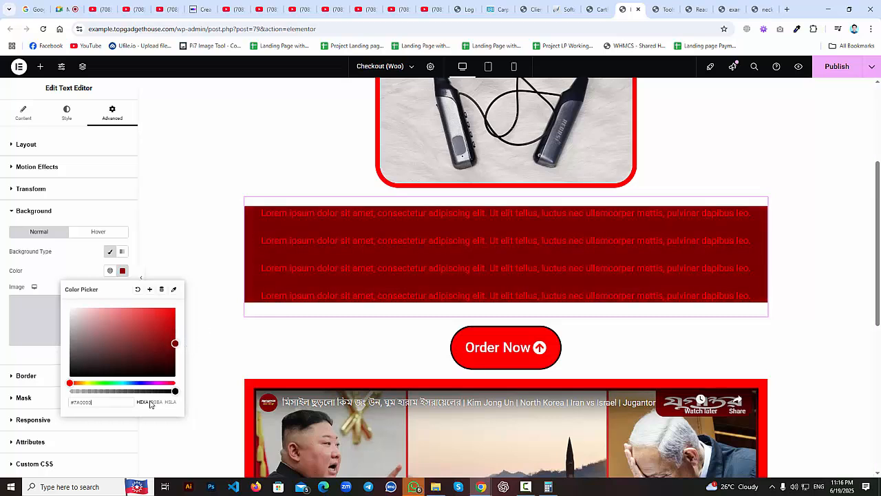
click(351, 357)
click(351, 358)
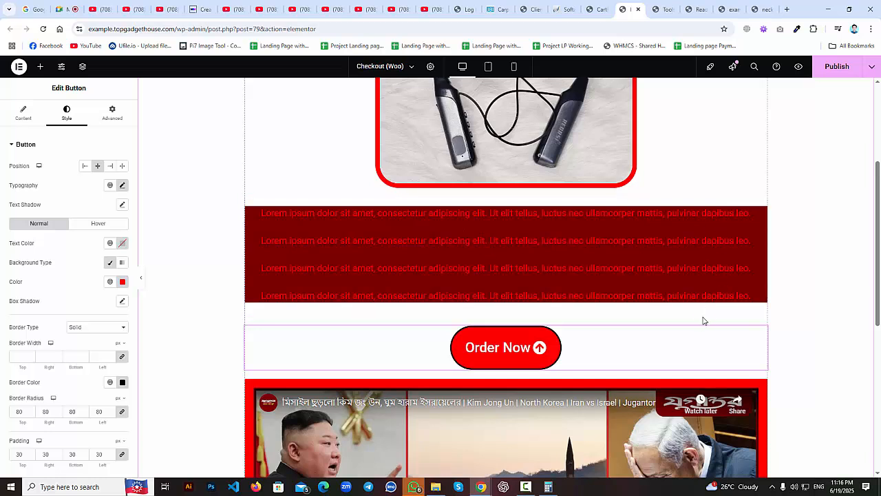
Try 50 padding on the Order Now button, then undo it.
click(110, 115)
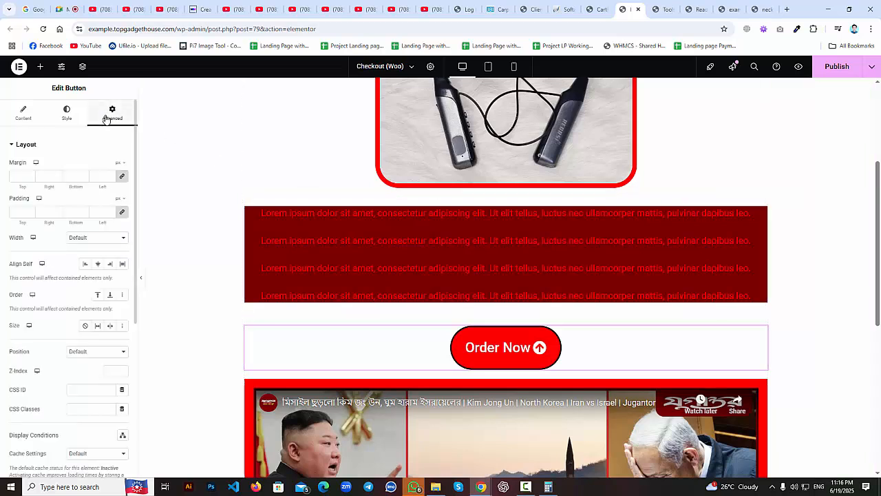
click(100, 212)
text(50)
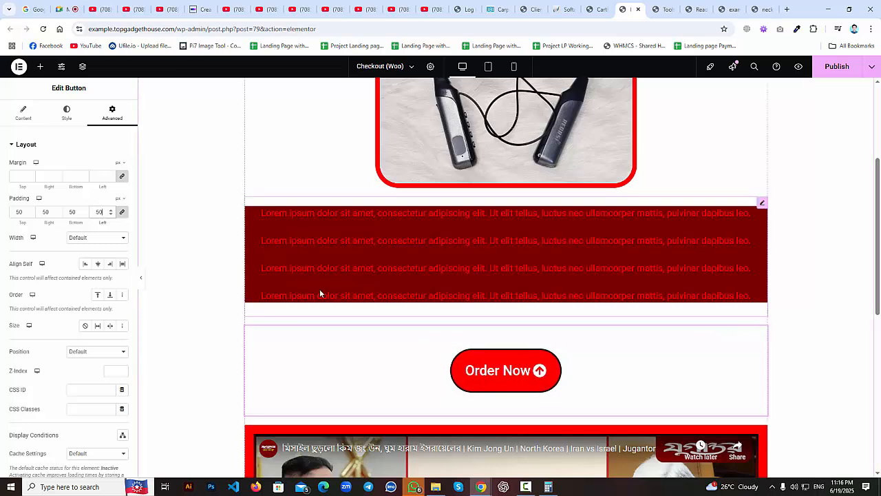
key(ctrl+z)
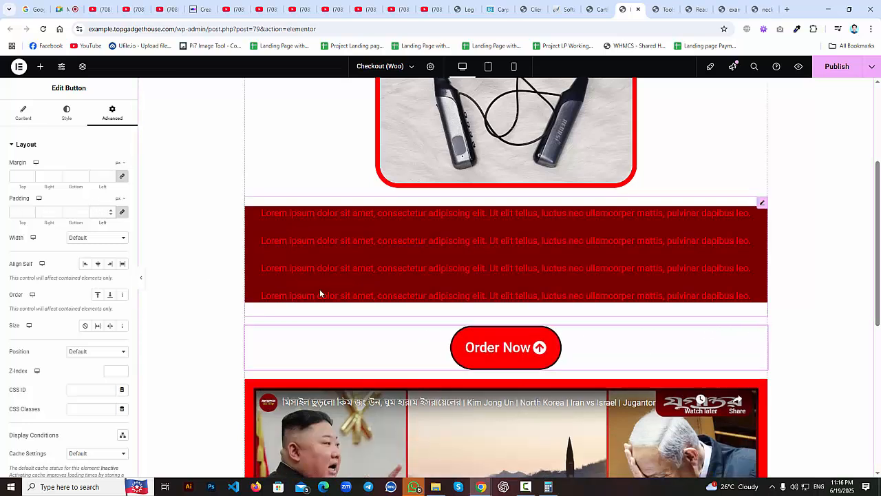
Give the lorem ipsum Text Editor linked padding of 20 px on all sides.
click(762, 206)
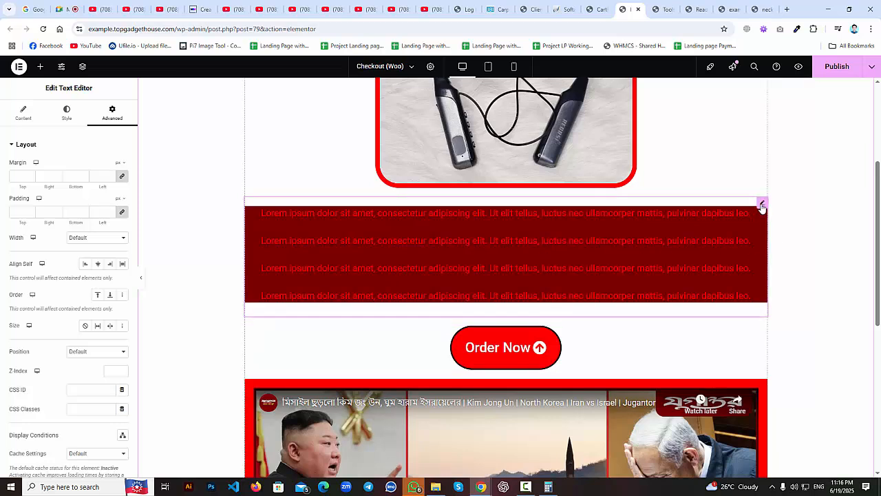
click(95, 213)
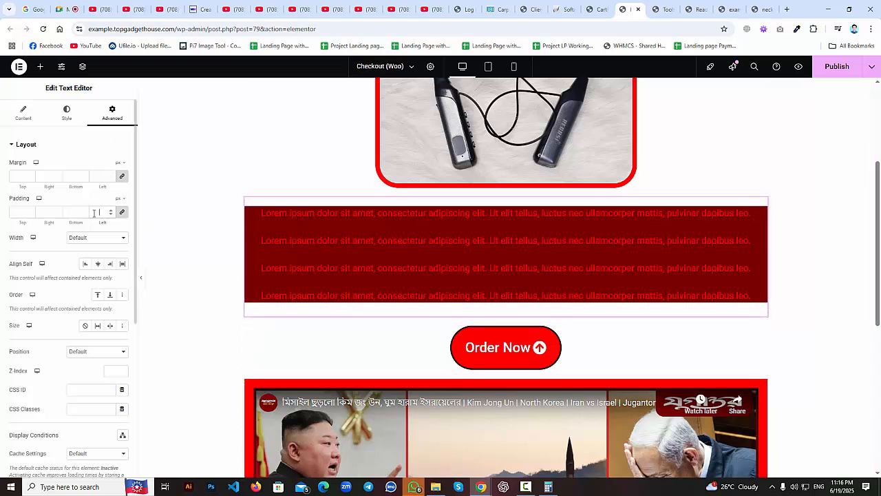
text(50)
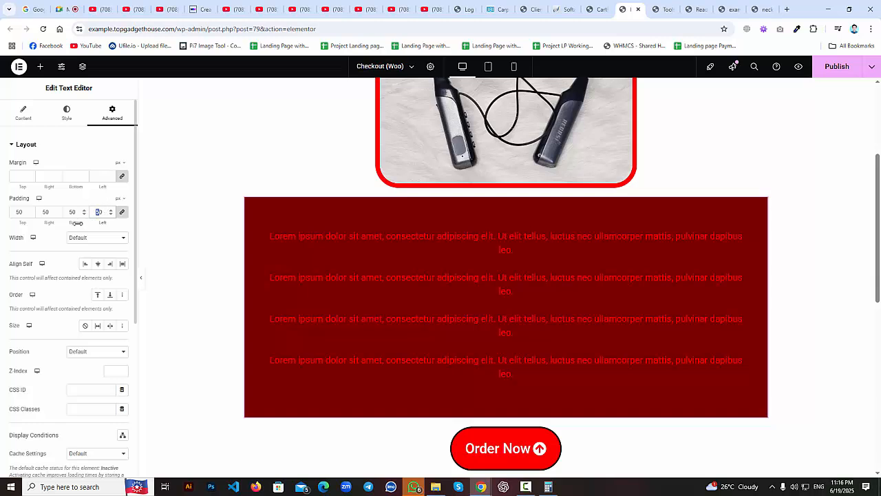
text(20)
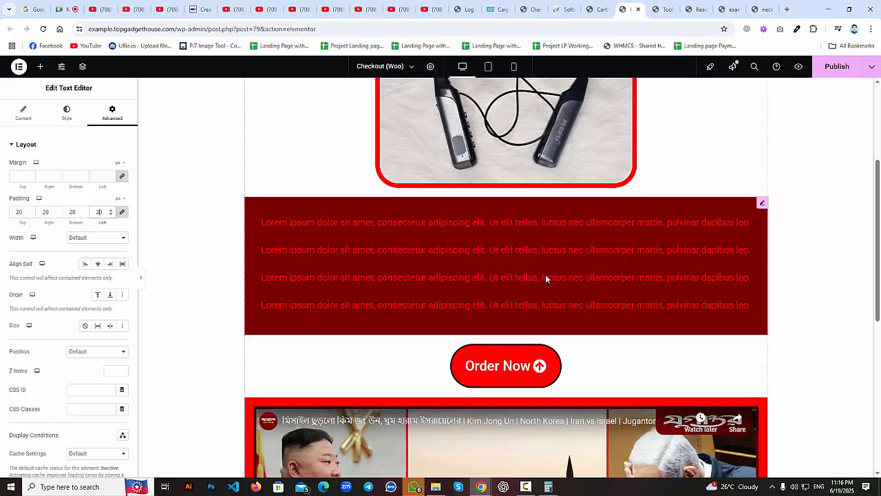
scroll(546, 275, up, 3)
scroll(290, 413, down, 2)
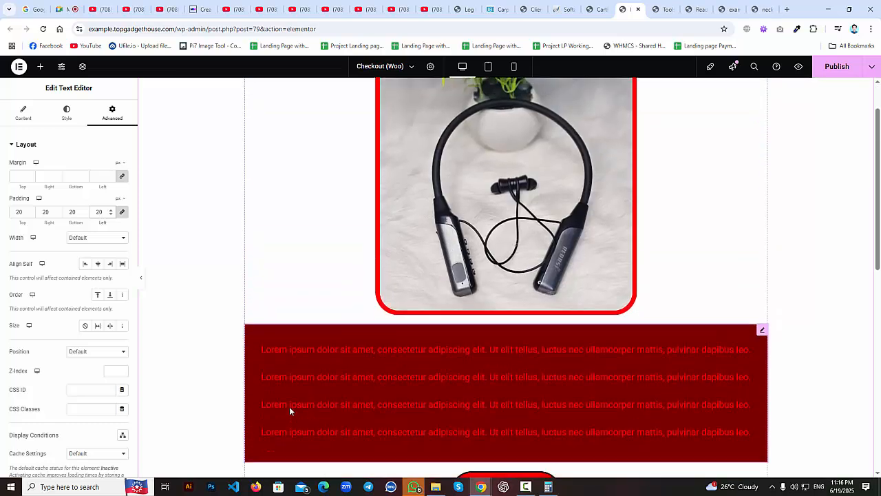
scroll(290, 410, up, 2)
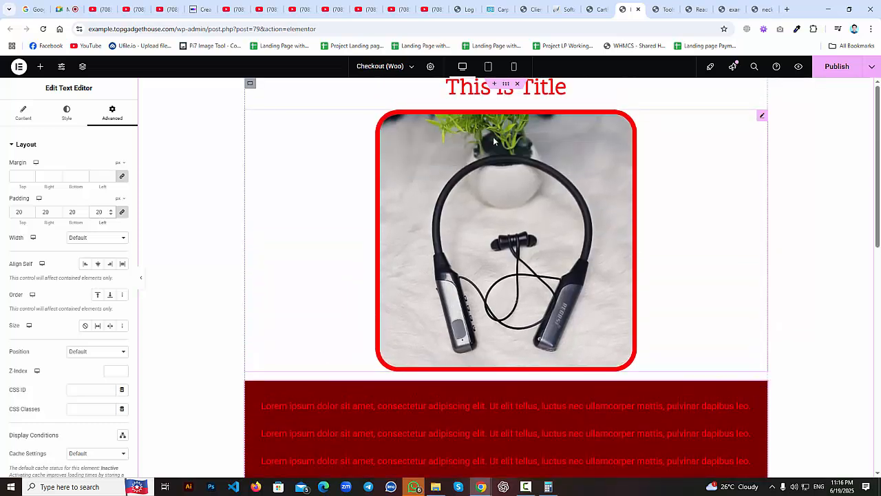
scroll(509, 141, down, 5)
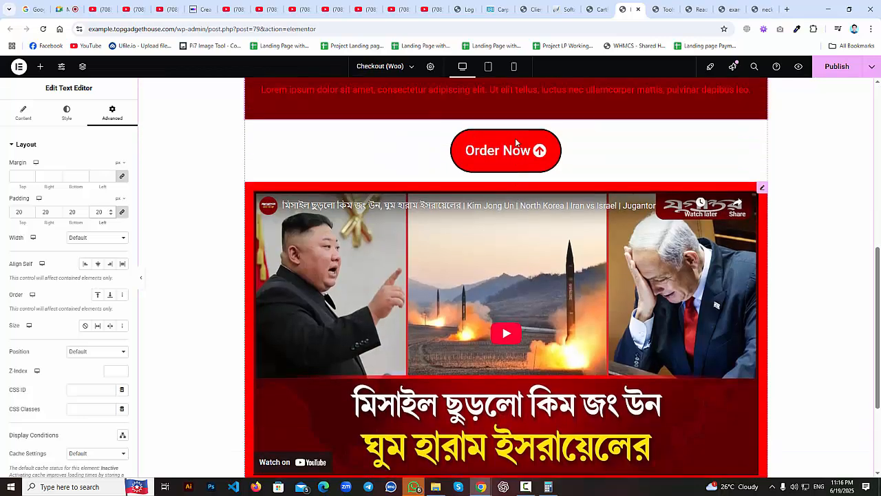
scroll(516, 142, up, 1)
Compare the live neckband landing page's countdown text with the checkout page editor.
click(761, 218)
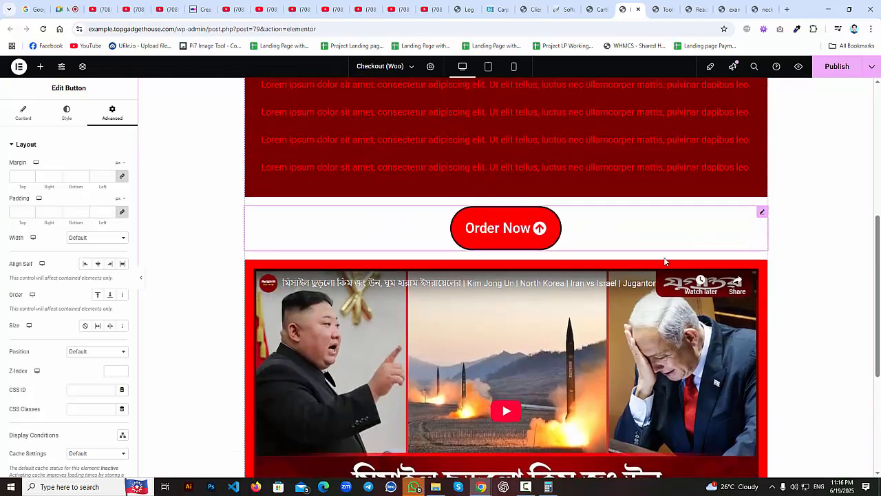
scroll(675, 278, down, 1)
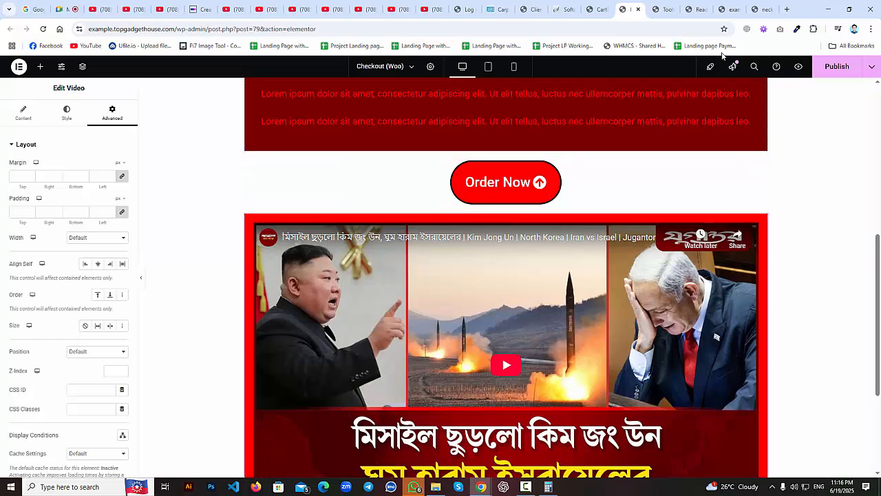
click(769, 7)
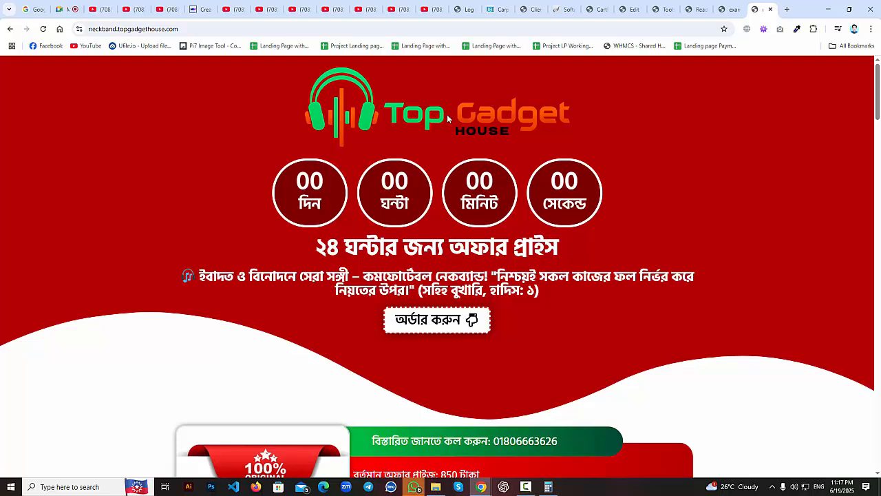
click(630, 9)
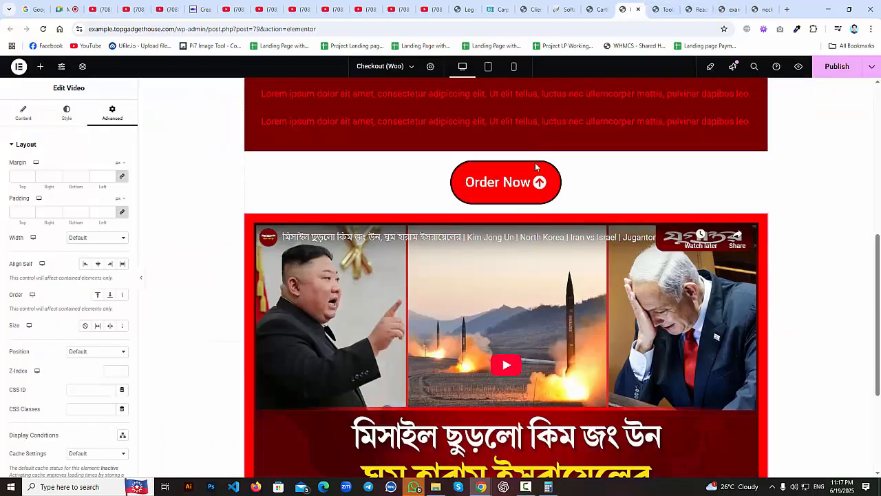
scroll(513, 213, up, 1)
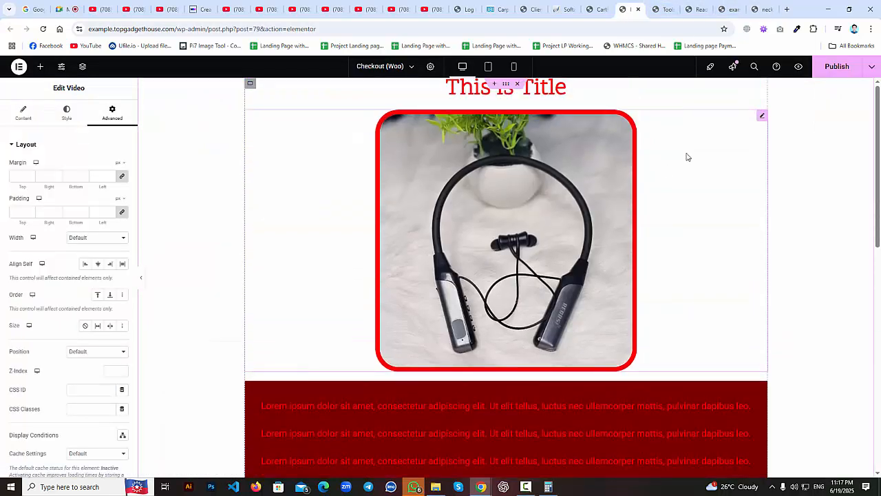
click(760, 9)
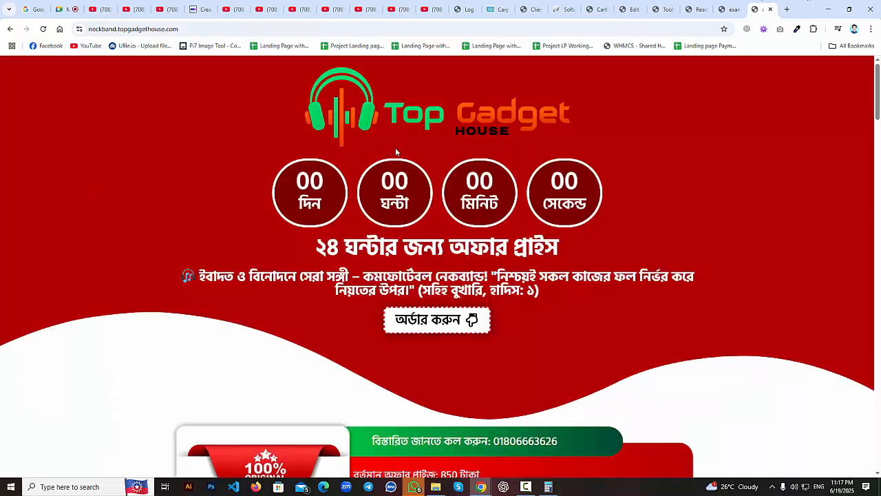
drag(255, 186, 589, 187)
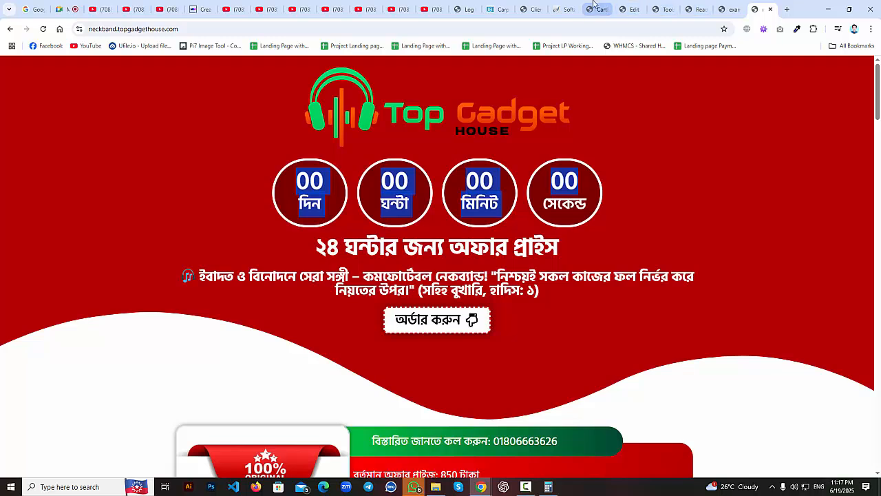
click(630, 7)
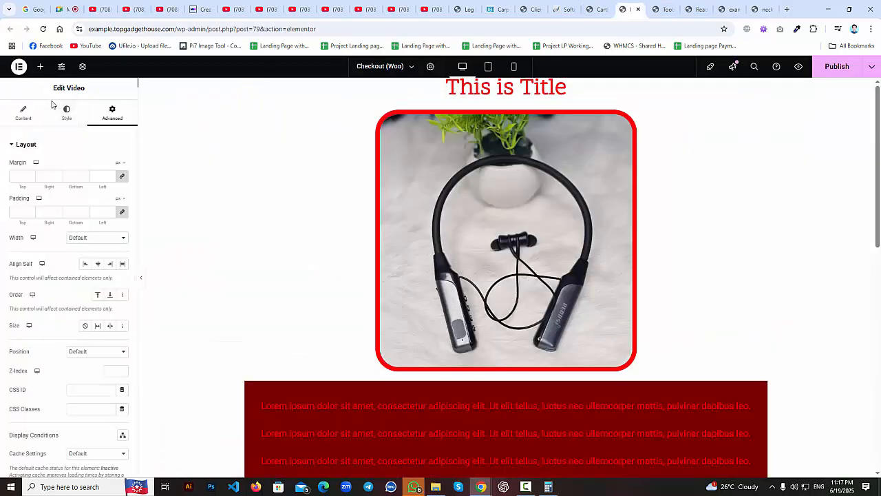
Add a Countdown widget, searched as 'count', below the red-bordered neckband image.
click(40, 66)
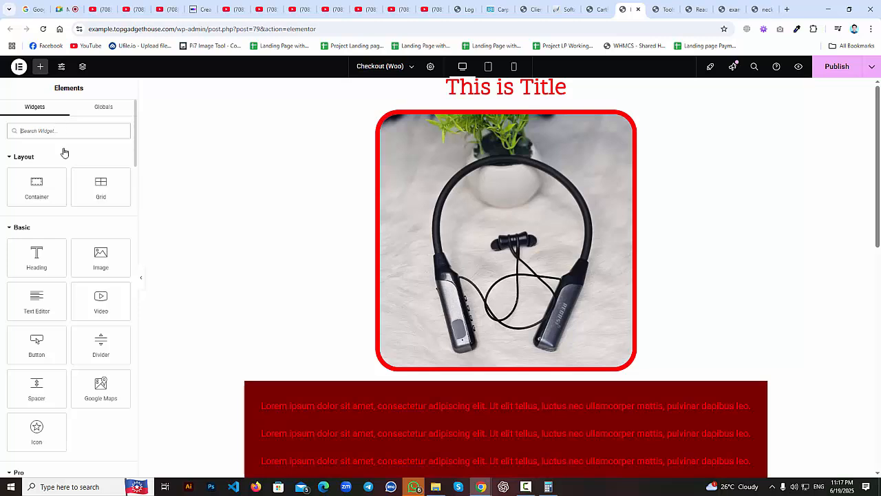
text(count)
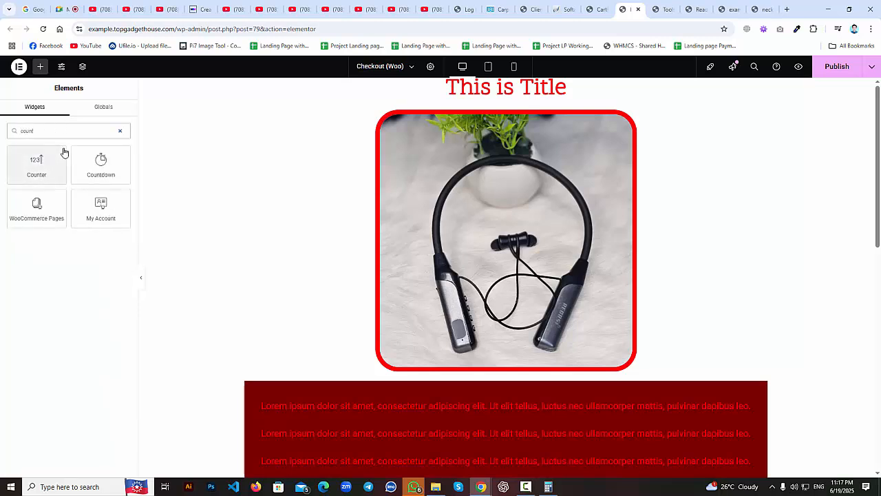
drag(144, 179, 367, 370)
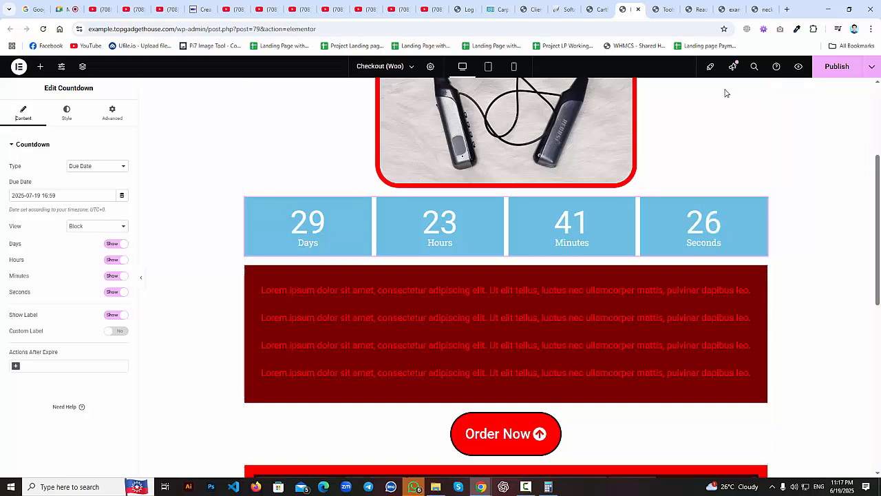
click(754, 10)
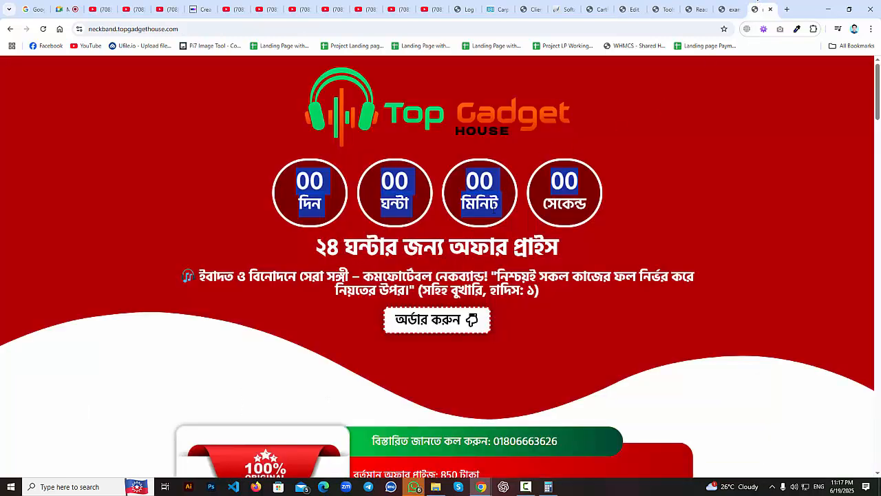
triple_click(575, 253)
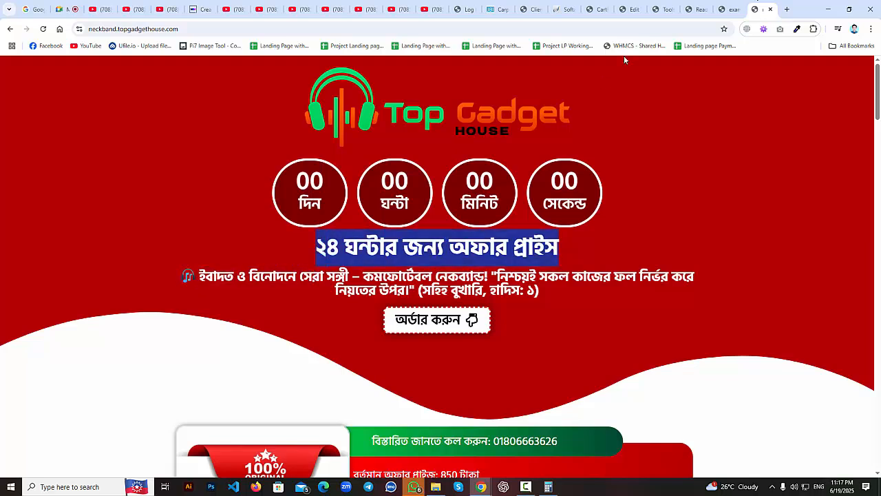
click(630, 9)
scroll(528, 125, up, 3)
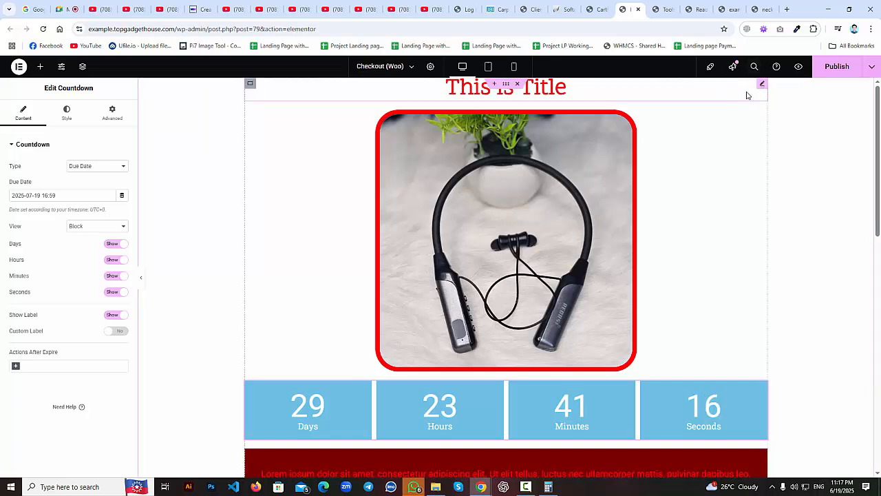
click(762, 90)
click(758, 9)
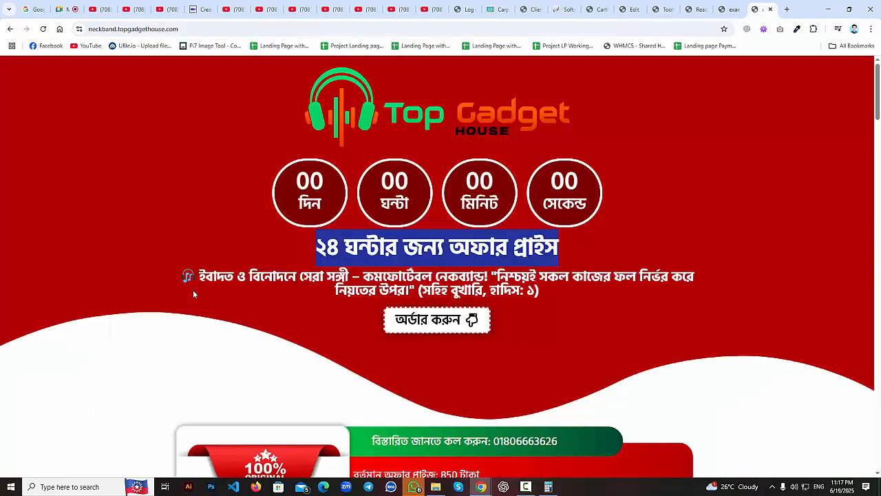
drag(249, 275, 577, 297)
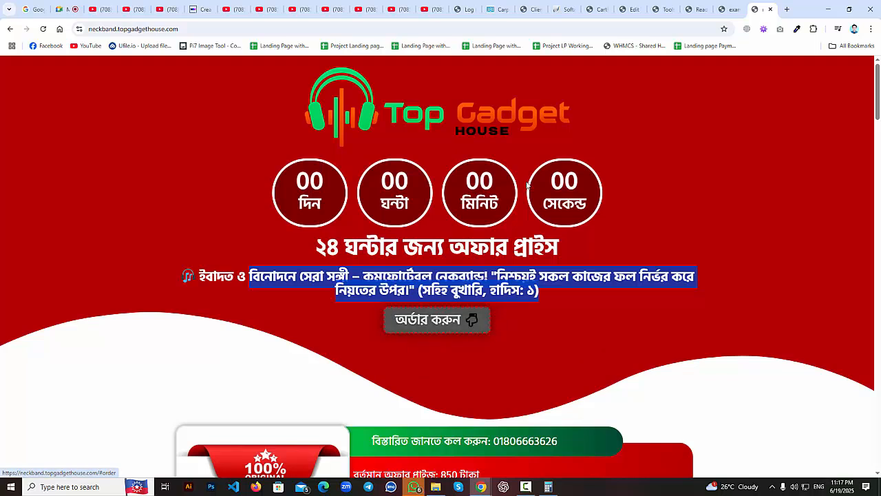
key(ctrl+shift+Tab)
scroll(526, 298, down, 2)
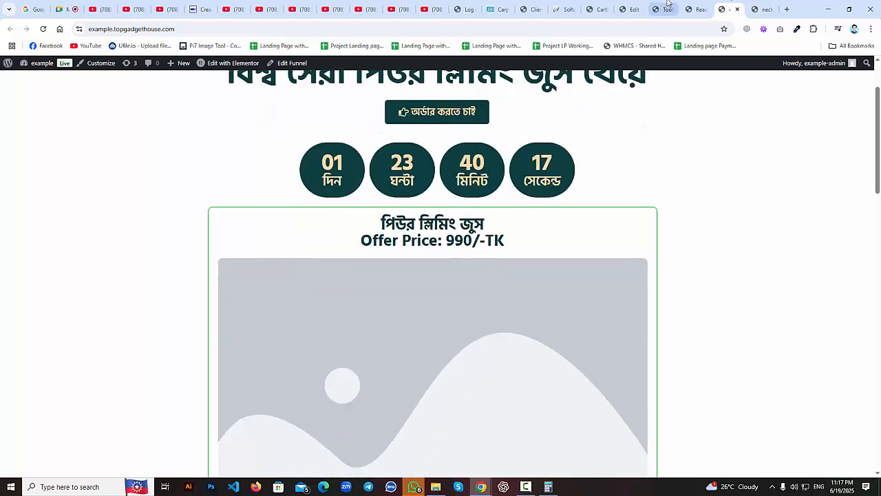
key(ctrl+shift+Tab)
click(599, 9)
click(631, 9)
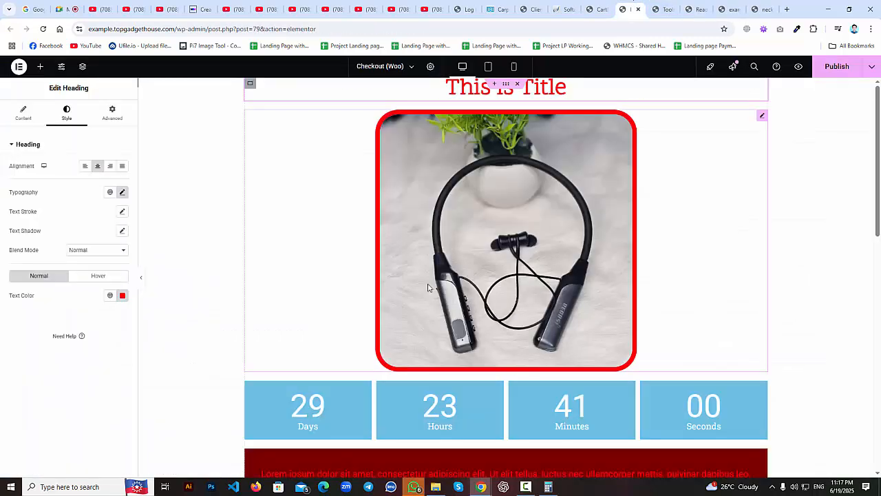
scroll(429, 289, down, 7)
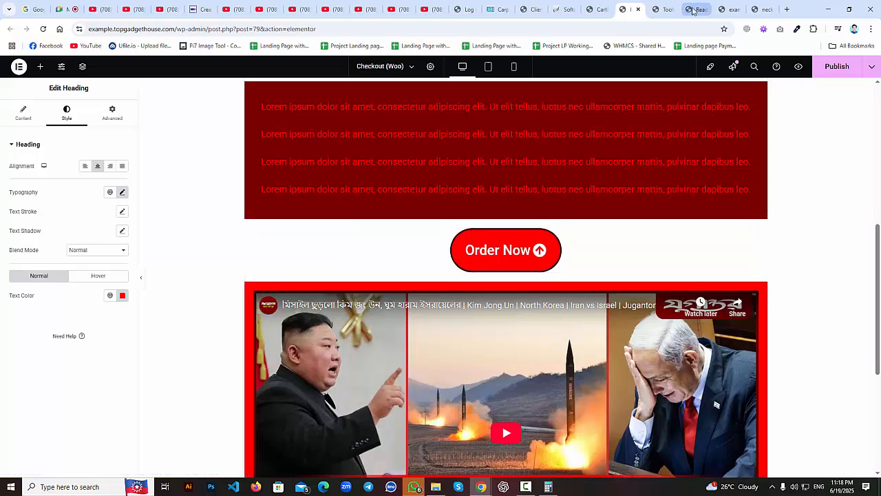
click(764, 9)
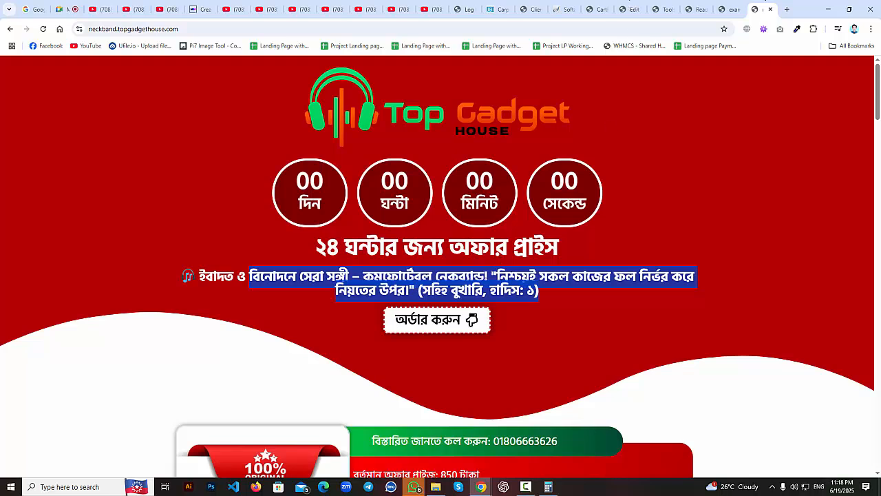
click(630, 8)
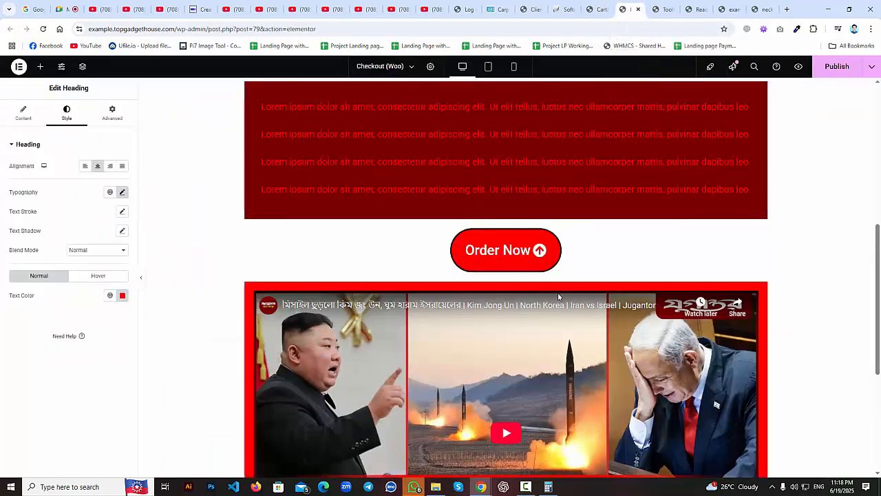
click(773, 8)
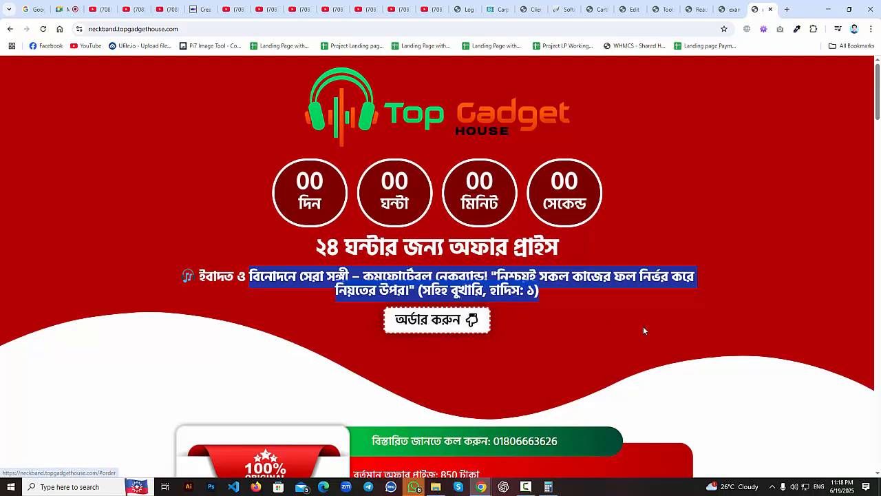
scroll(643, 325, down, 3)
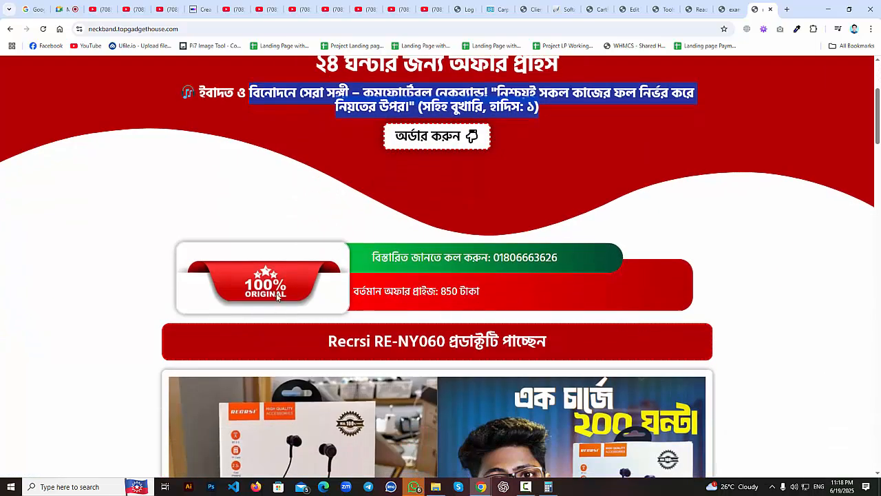
drag(277, 297, 303, 270)
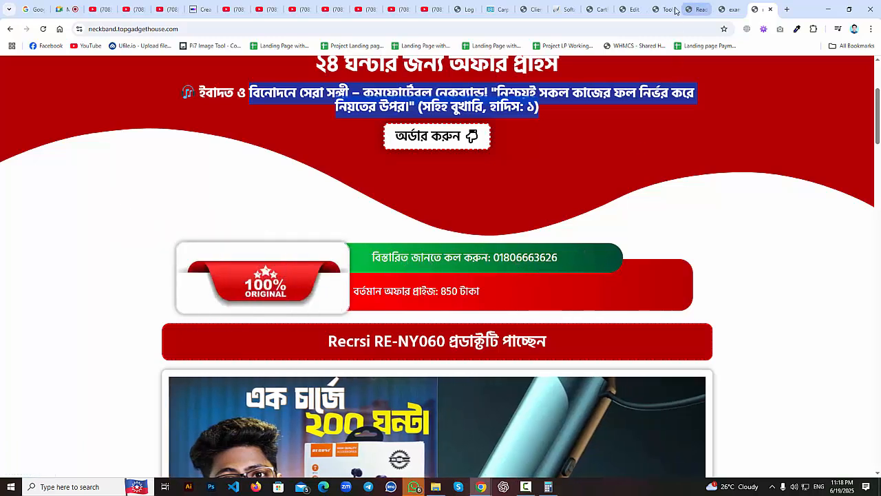
click(609, 5)
click(628, 9)
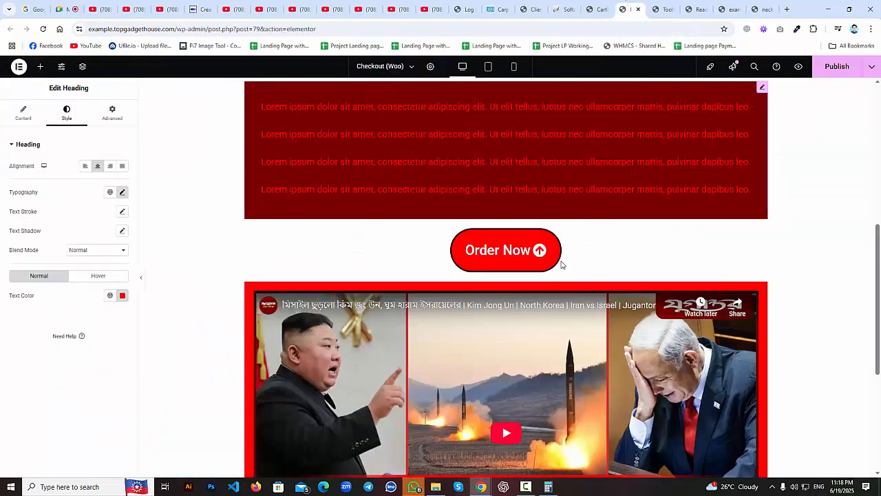
scroll(674, 203, up, 2)
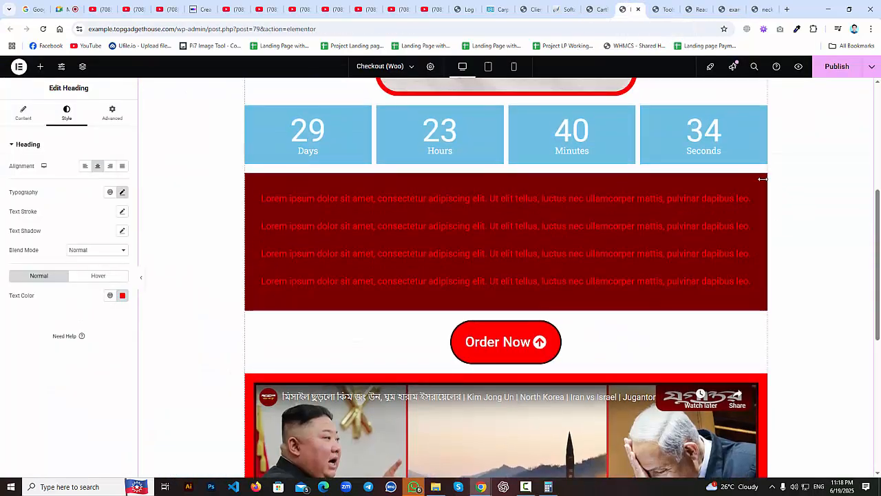
click(762, 179)
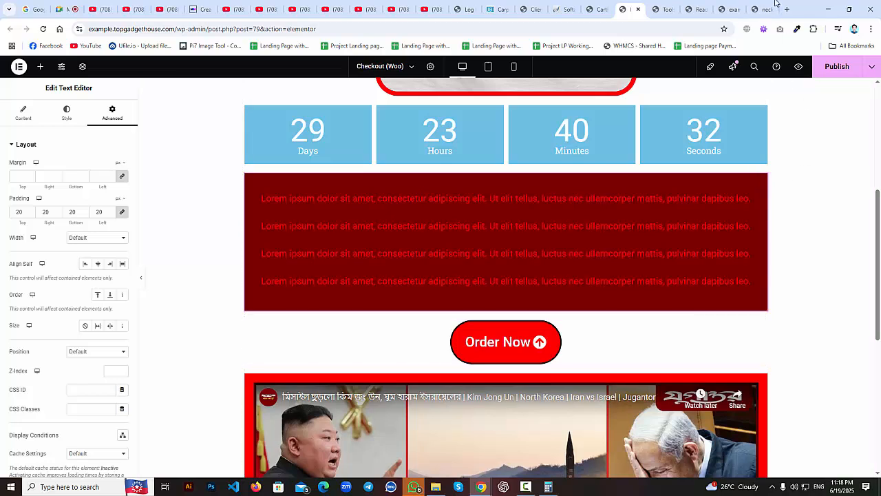
scroll(680, 240, up, 4)
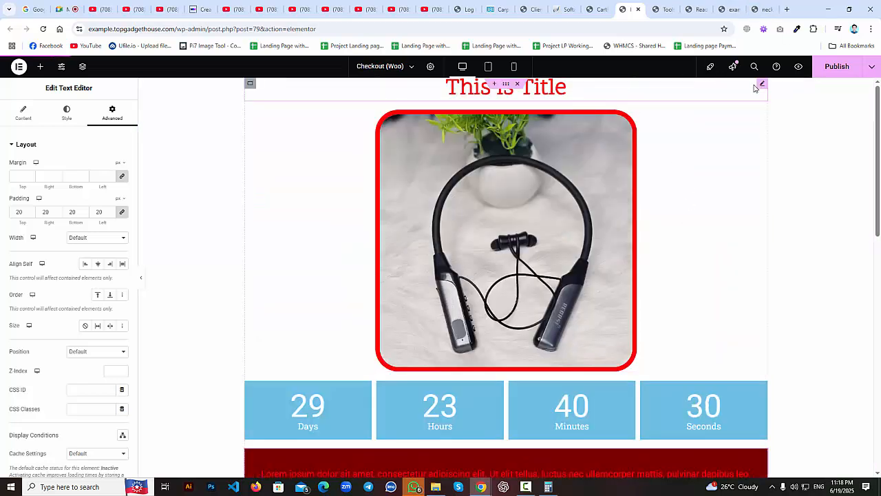
click(760, 89)
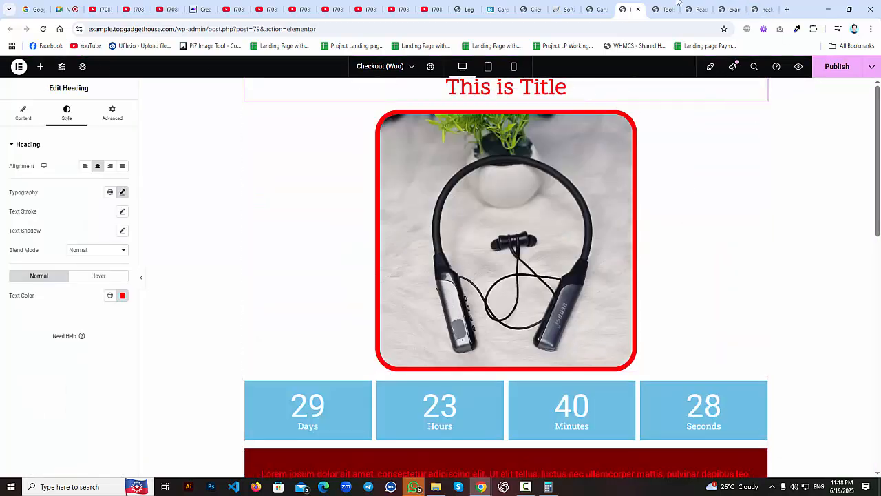
click(786, 9)
click(770, 9)
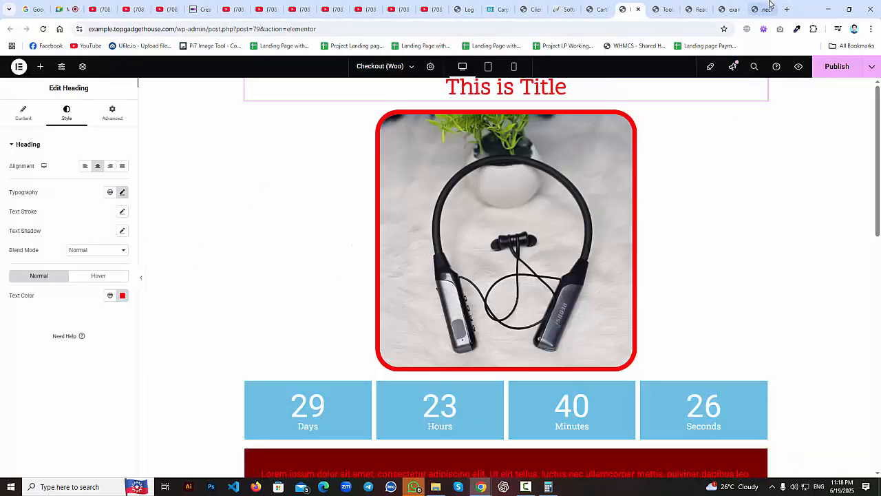
click(760, 9)
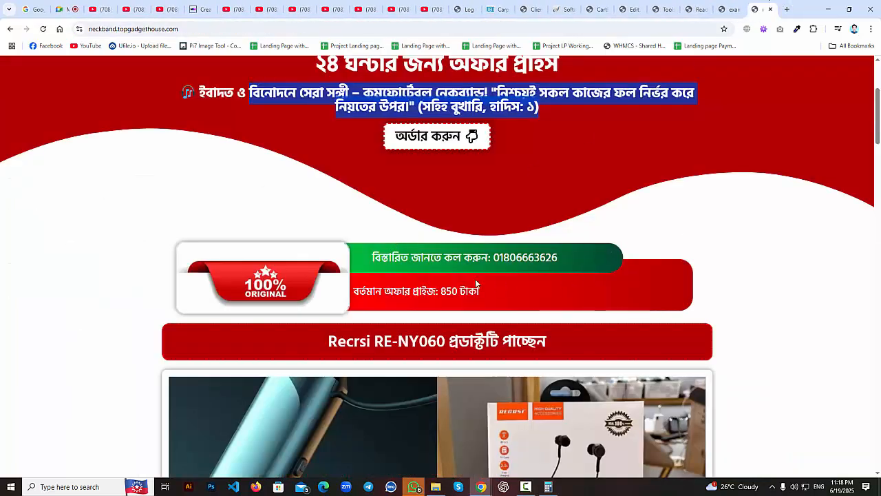
Scroll the live neckband page and select its eight feature lines.
scroll(574, 274, down, 2)
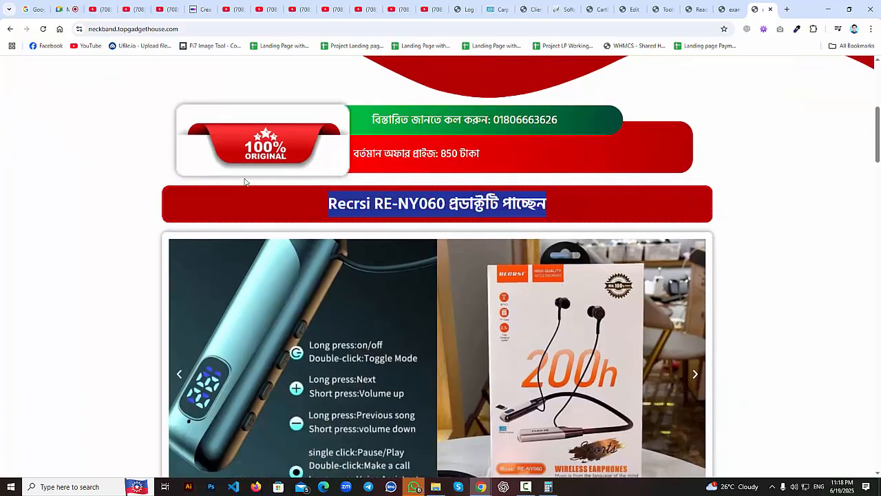
click(757, 220)
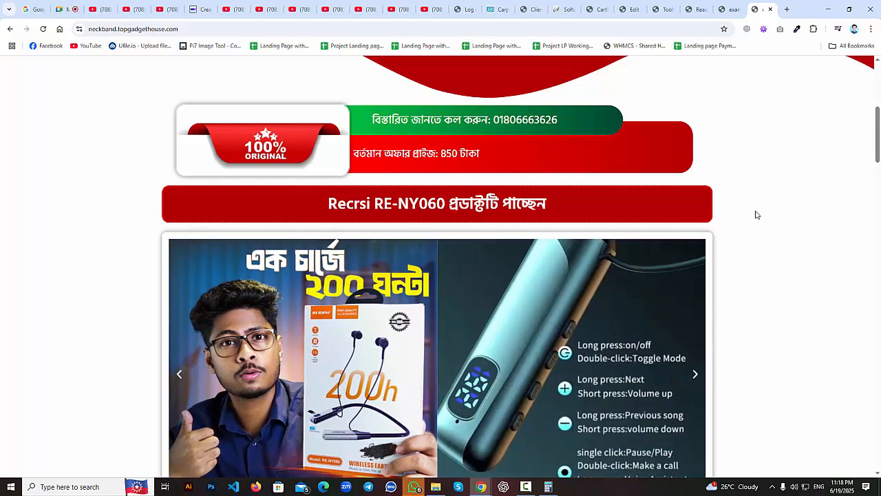
scroll(756, 215, up, 1)
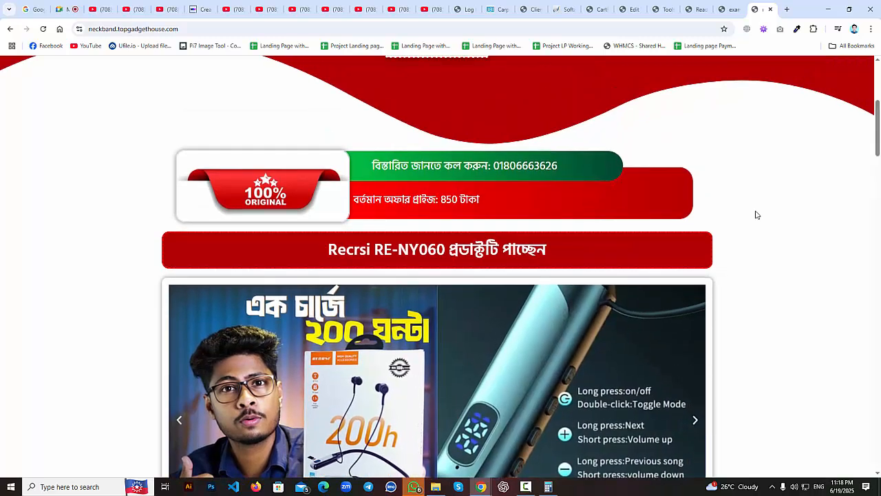
scroll(755, 215, up, 3)
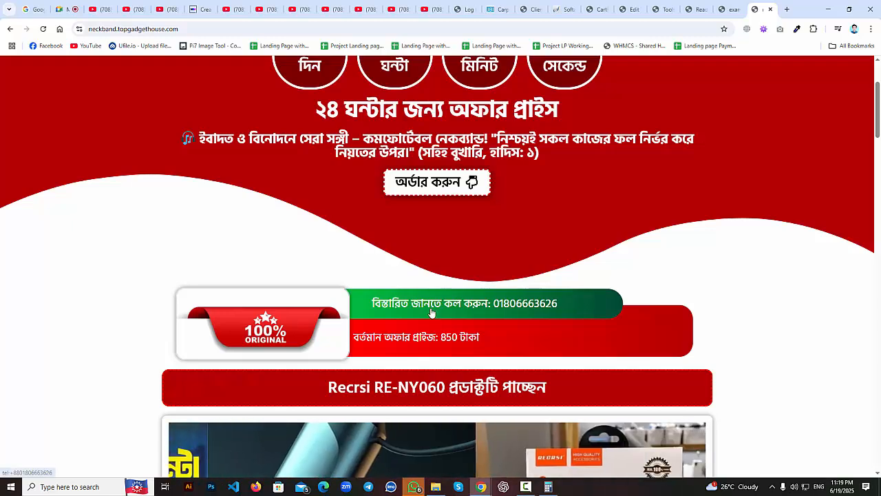
scroll(427, 324, down, 7)
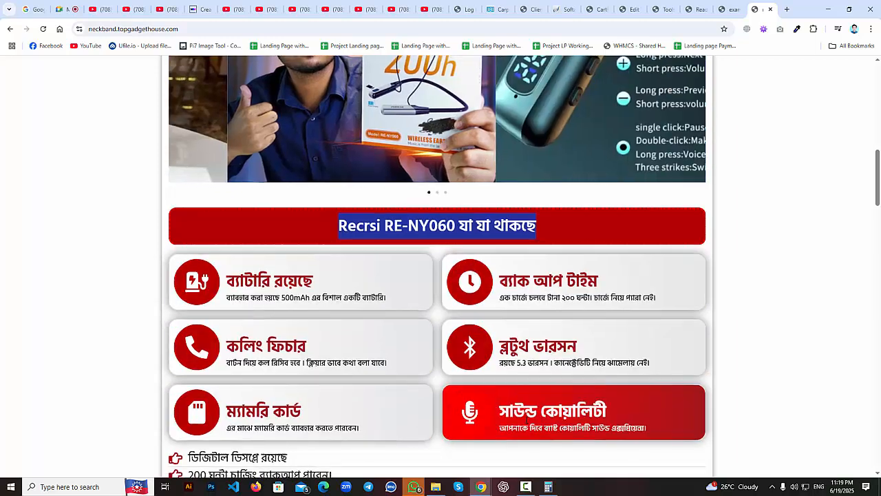
scroll(370, 363, down, 3)
drag(406, 350, 150, 251)
Scroll past the long Bengali description down to the customer reviews carousel.
scroll(179, 291, down, 3)
scroll(255, 237, up, 3)
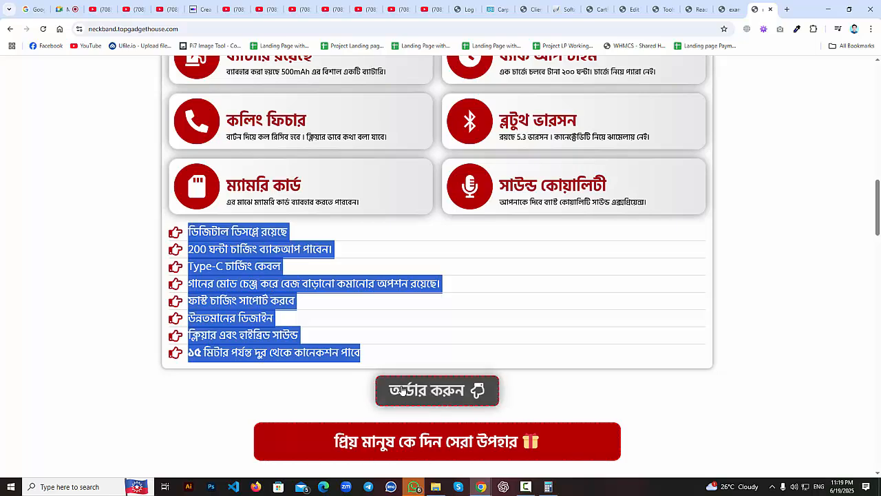
scroll(433, 394, down, 3)
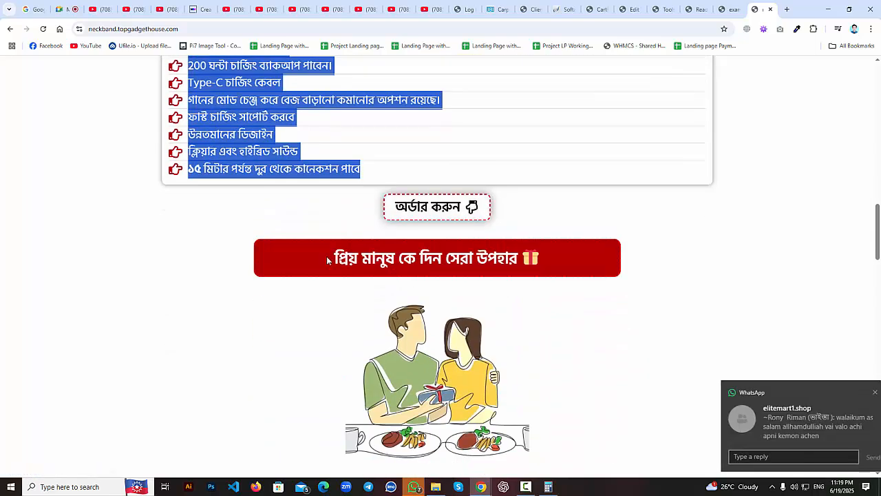
drag(326, 256, 560, 252)
scroll(543, 289, down, 1)
scroll(531, 309, down, 2)
drag(454, 267, 146, 263)
scroll(153, 282, down, 4)
drag(255, 205, 561, 270)
drag(293, 162, 575, 164)
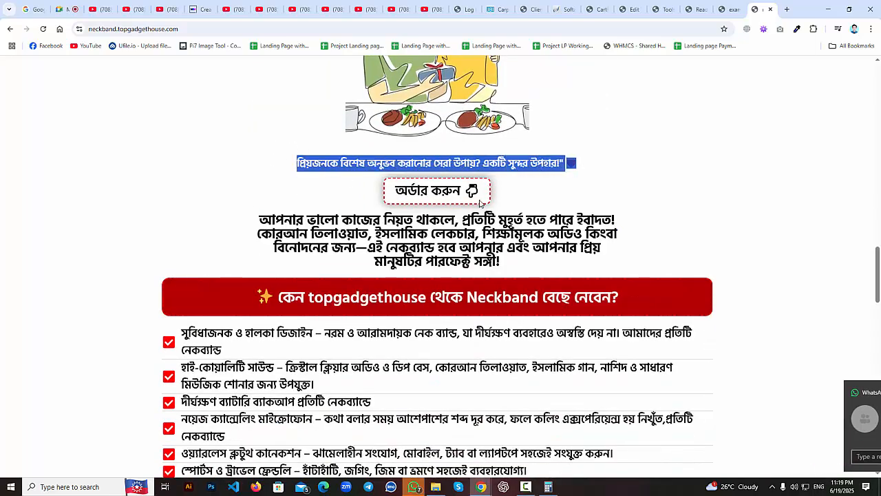
scroll(349, 238, down, 2)
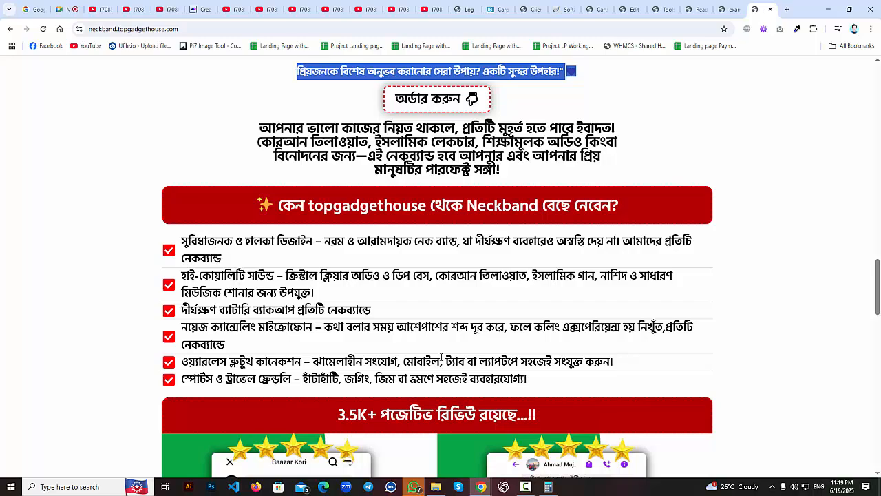
drag(440, 350, 90, 236)
scroll(90, 236, down, 5)
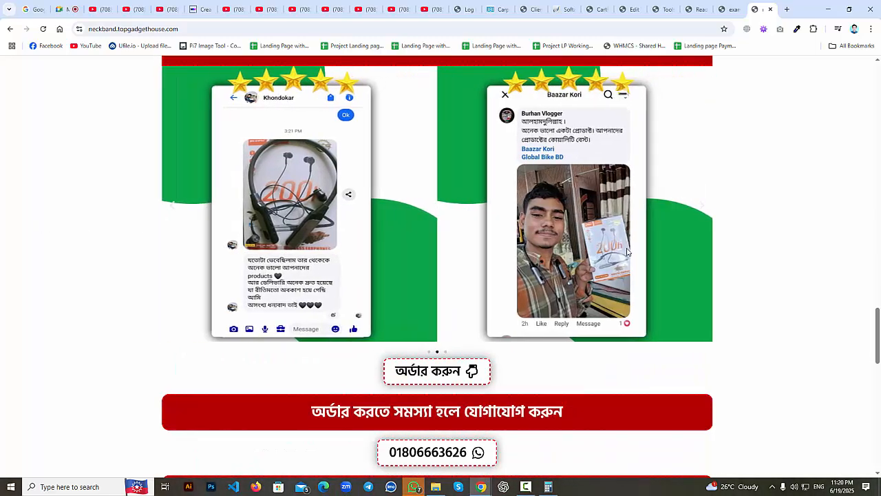
click(596, 8)
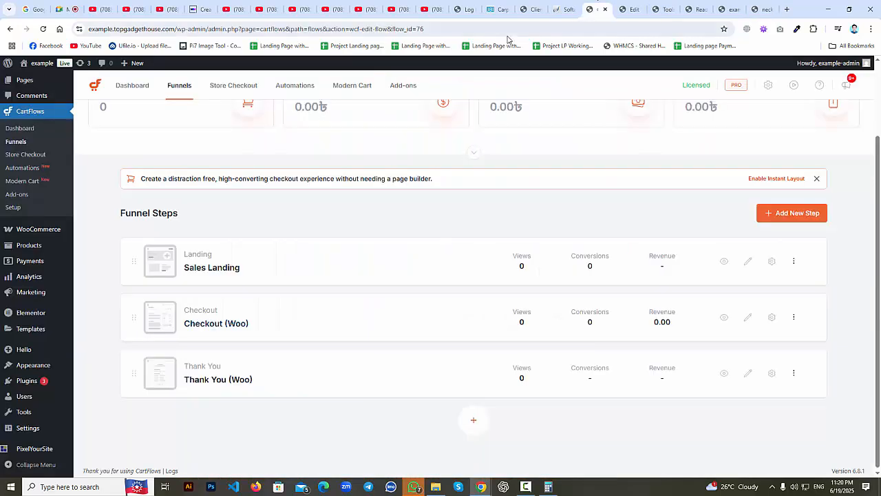
Add an Image Carousel widget, searched as 'car', below the dark red text block.
click(632, 9)
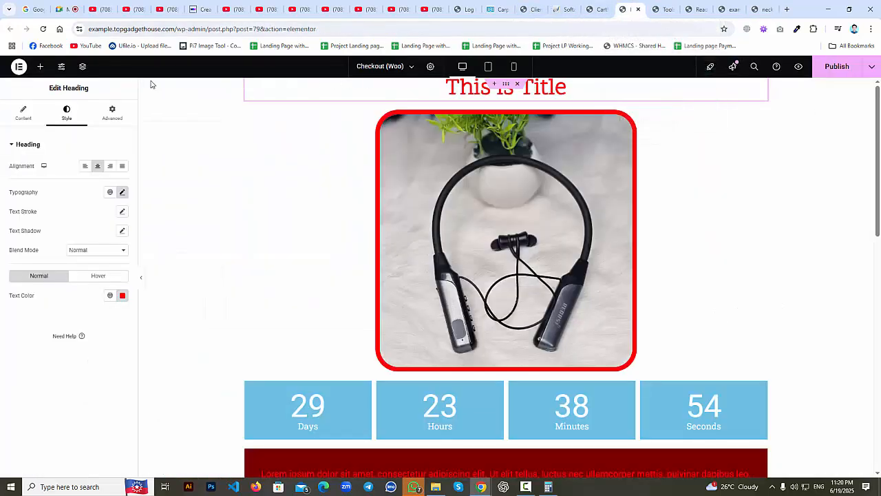
click(40, 66)
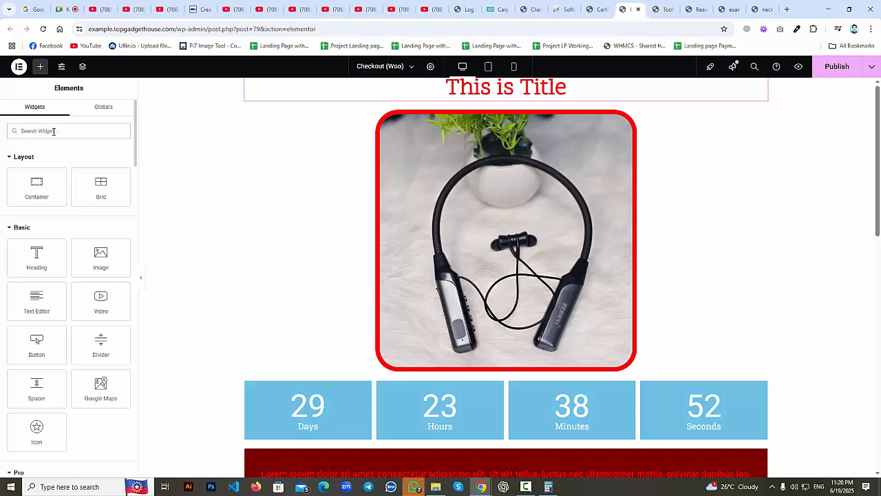
text(car)
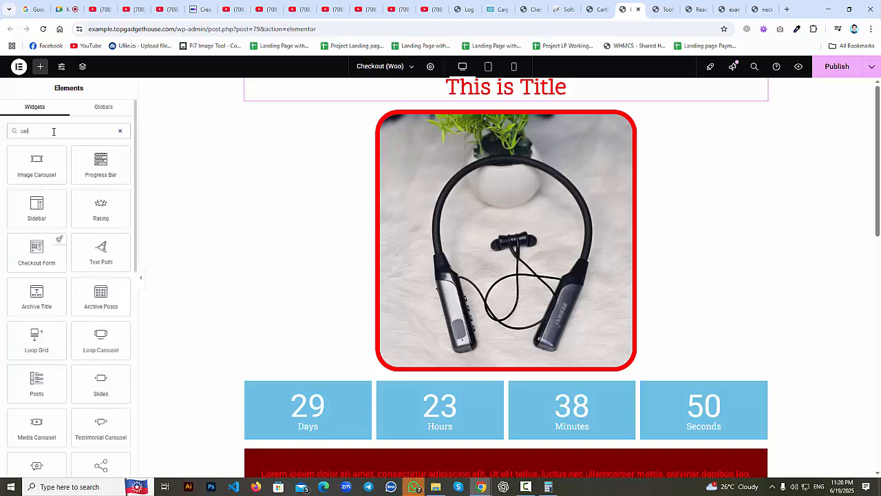
scroll(362, 273, down, 3)
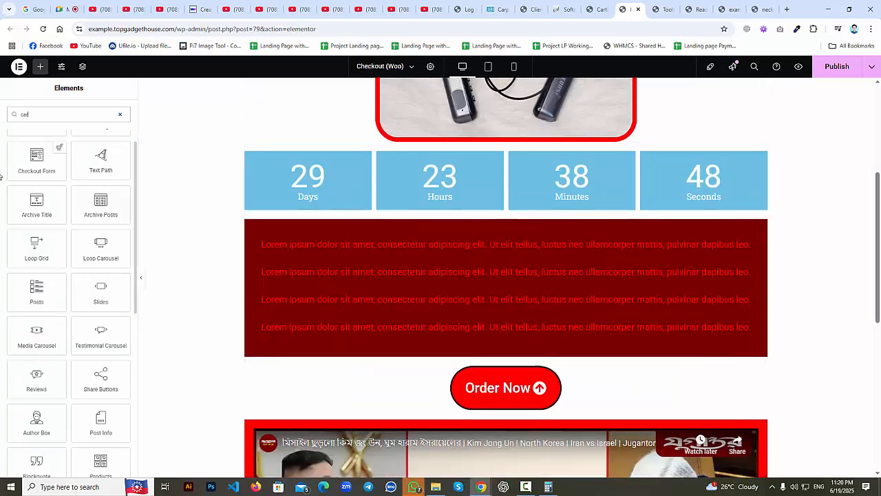
drag(54, 174, 460, 346)
scroll(459, 345, down, 3)
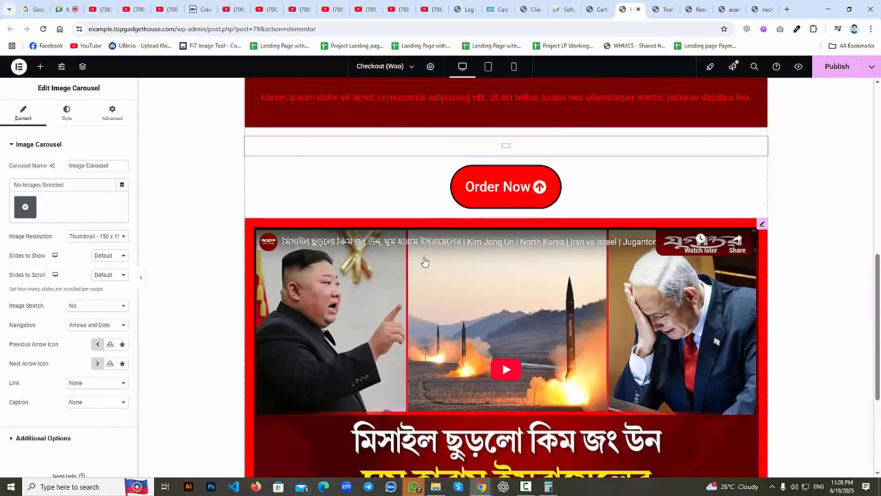
Fill the carousel with the neckband photo gallery, Medium Large resolution, 2 slides to show.
click(25, 206)
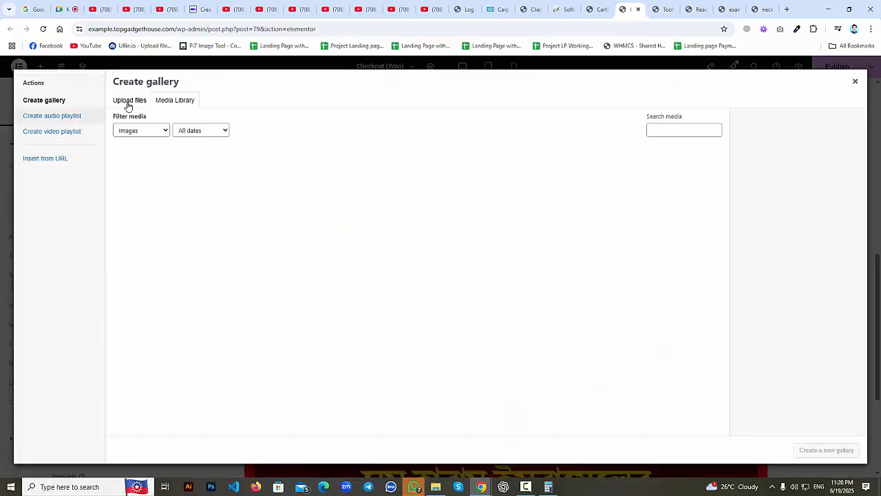
click(144, 176)
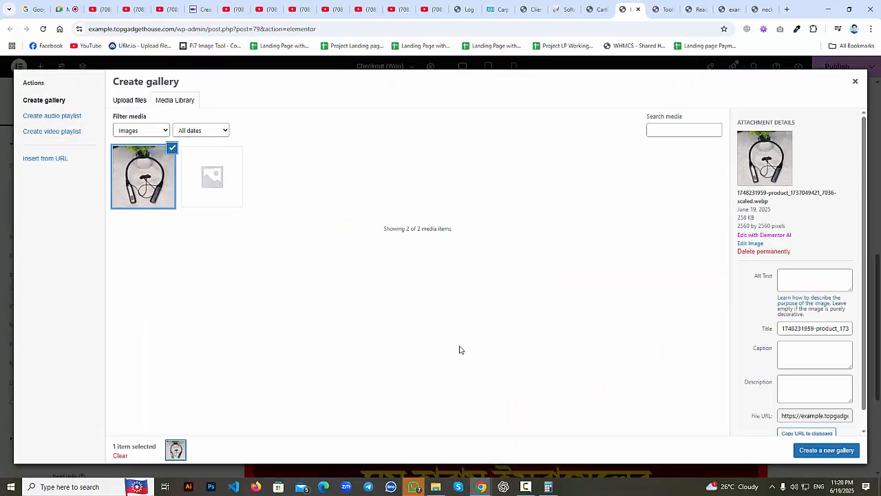
click(838, 450)
click(829, 453)
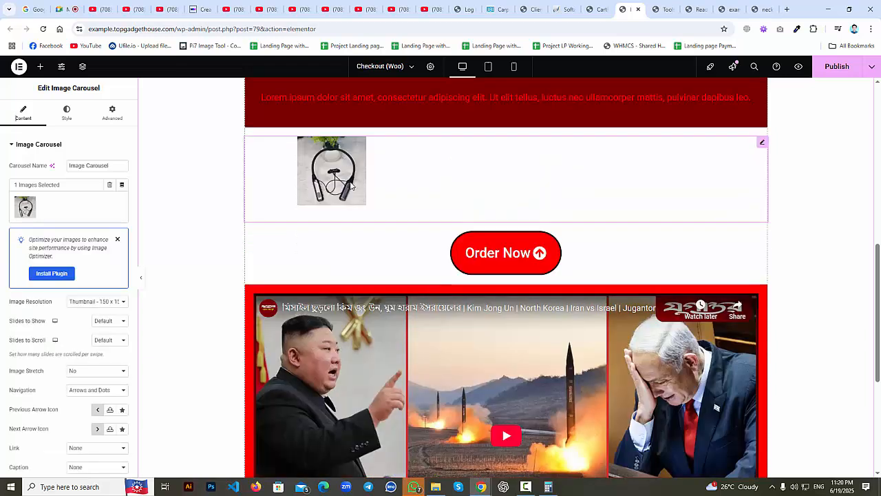
click(107, 303)
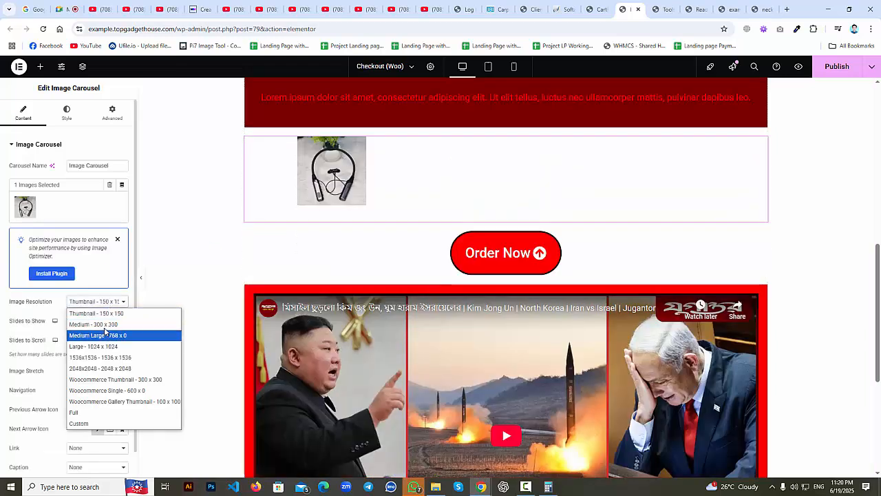
click(106, 335)
click(104, 323)
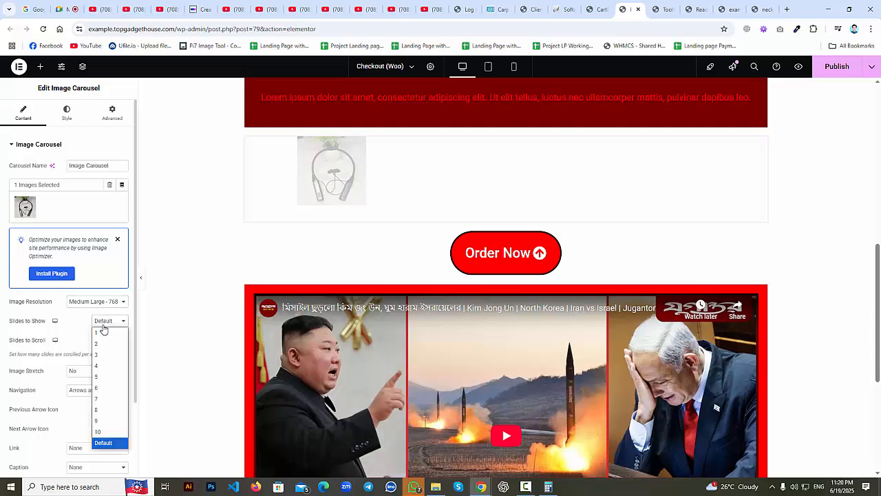
click(105, 344)
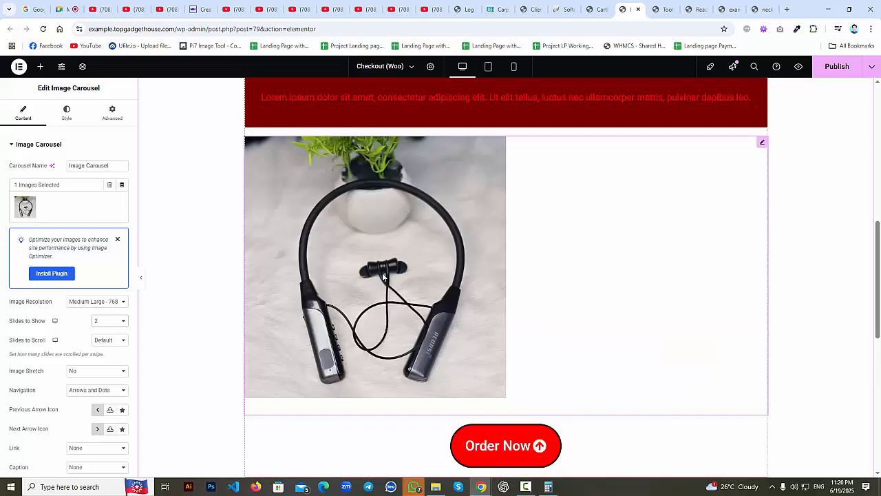
drag(389, 274, 411, 293)
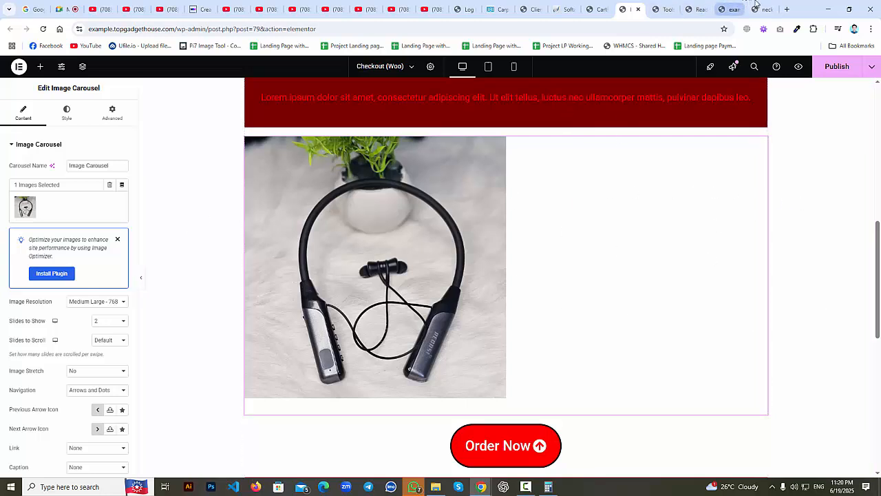
click(763, 9)
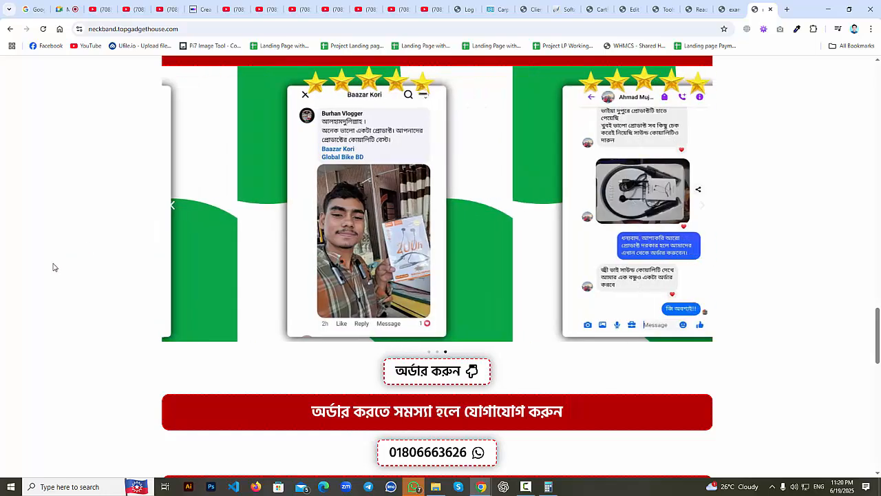
scroll(411, 290, down, 3)
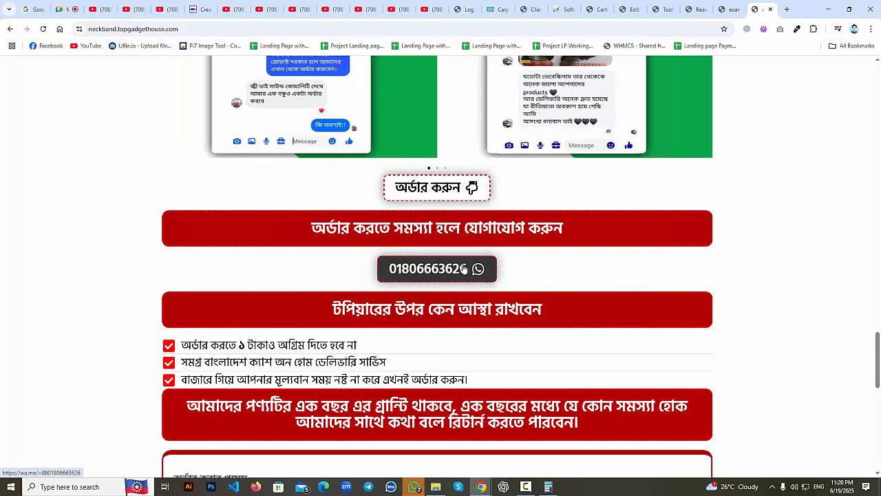
scroll(409, 383, down, 3)
scroll(611, 97, up, 4)
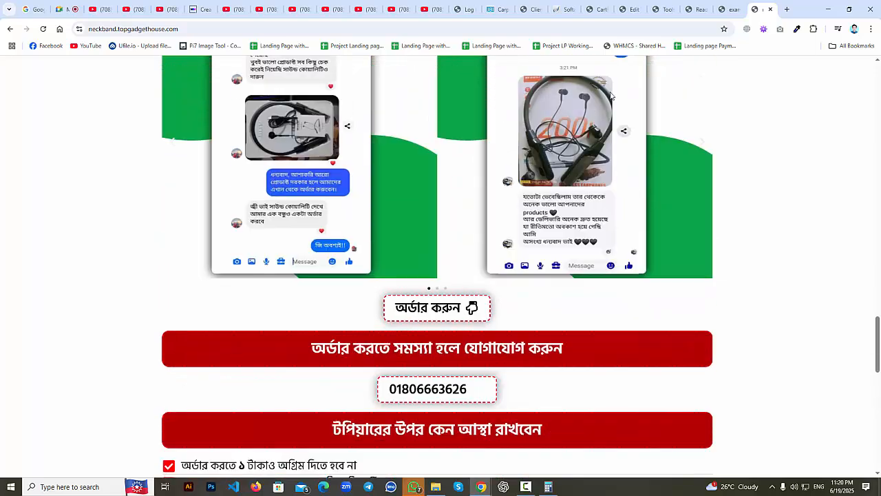
scroll(611, 96, up, 3)
click(595, 9)
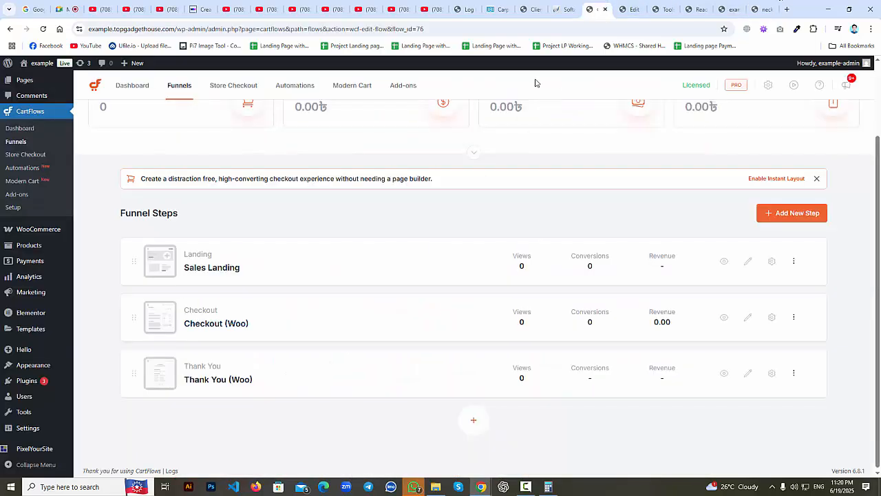
click(628, 9)
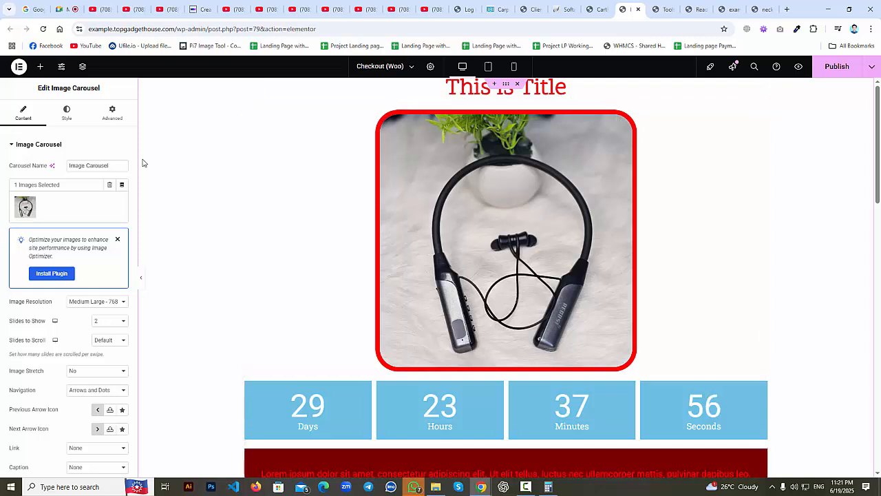
Select the This is Title heading and neckband image, then browse the Elements widget panel.
click(678, 87)
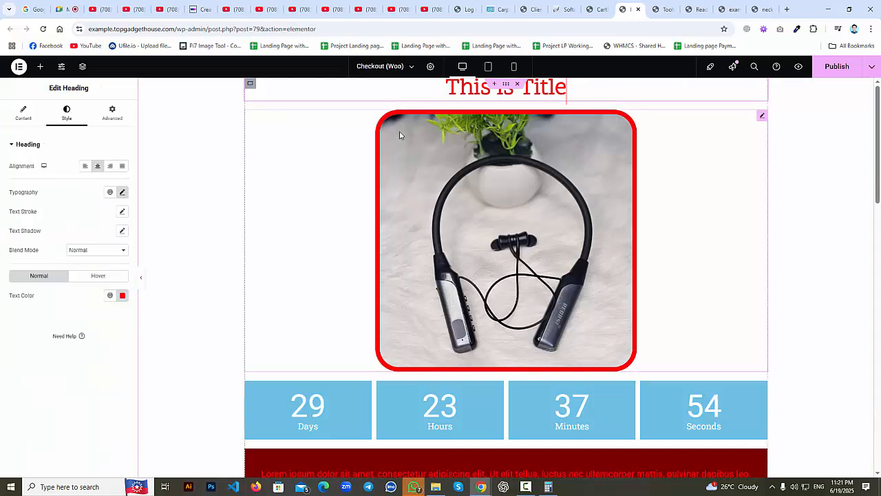
click(762, 116)
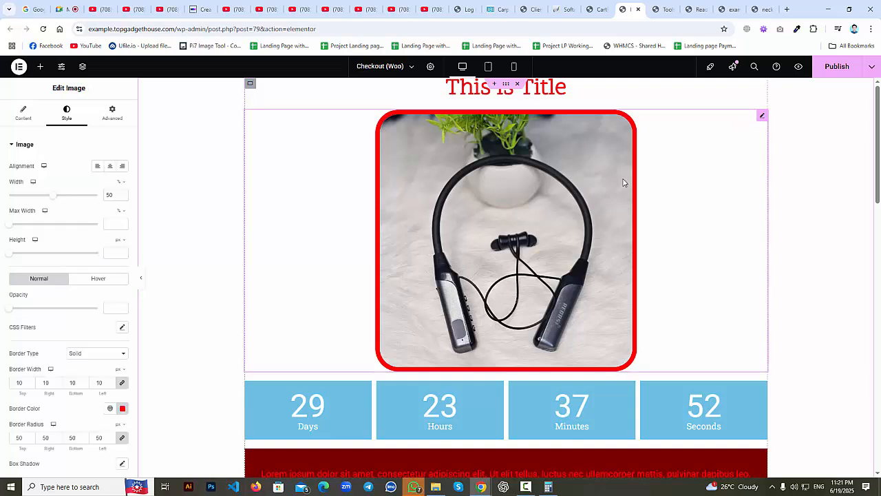
scroll(152, 319, down, 3)
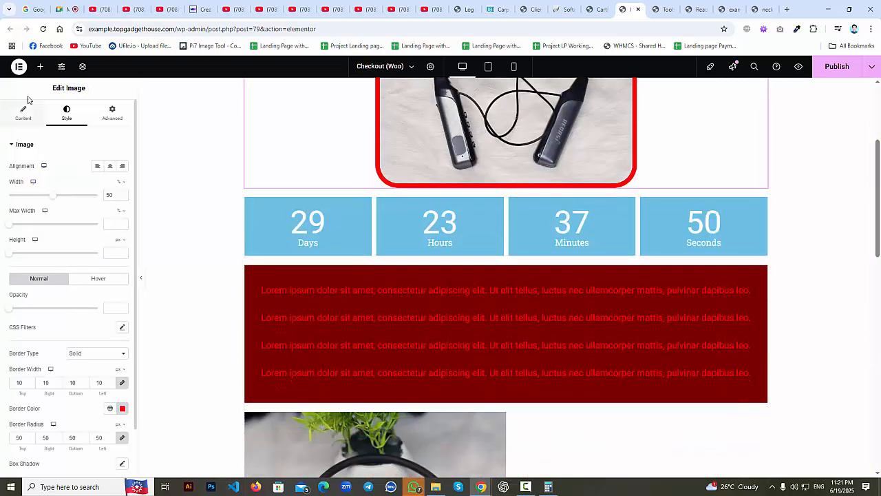
click(40, 66)
scroll(102, 391, down, 10)
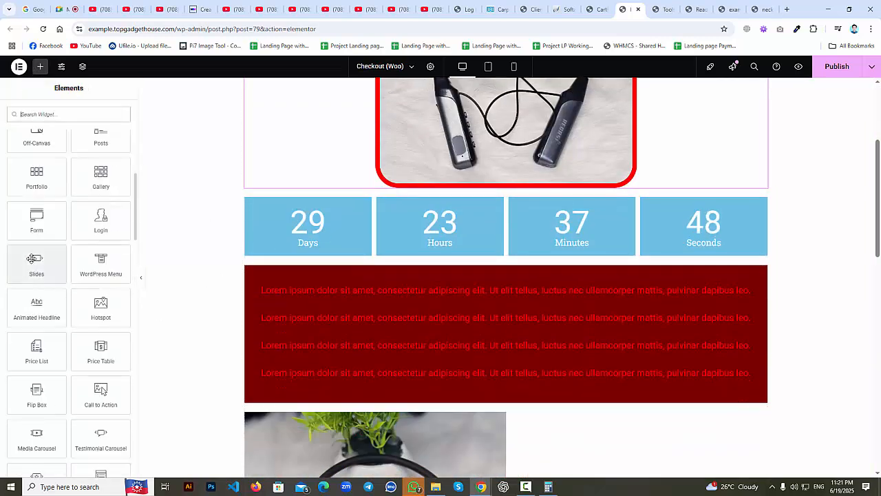
scroll(33, 259, down, 3)
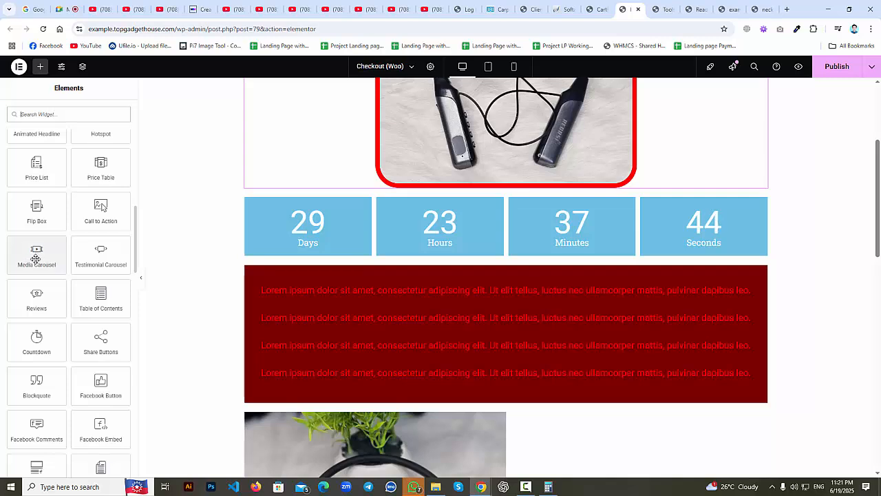
scroll(38, 251, down, 5)
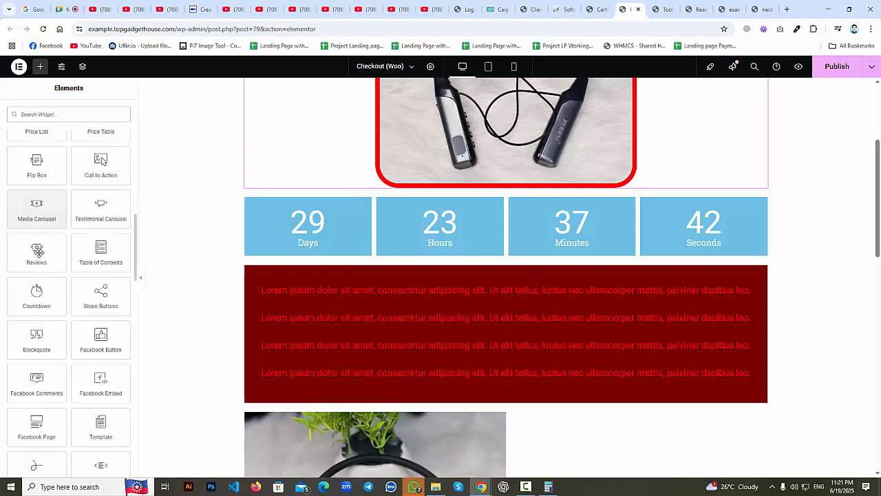
scroll(1, 334, down, 4)
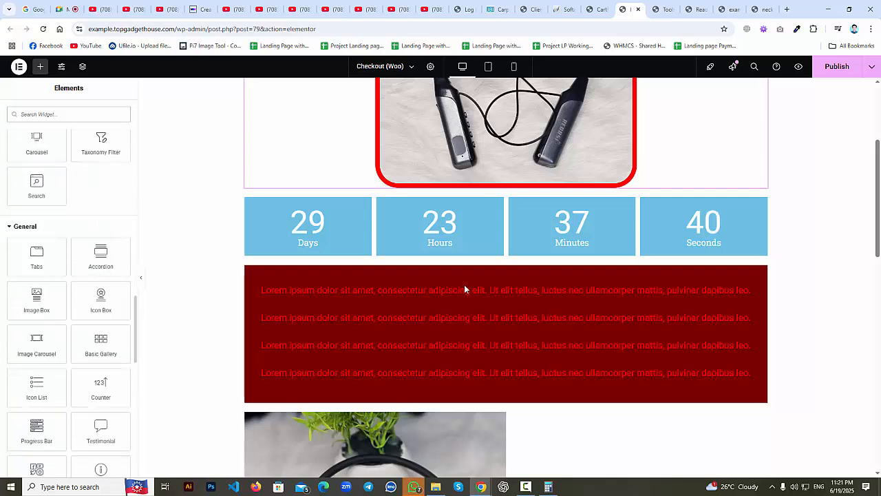
scroll(112, 309, up, 3)
scroll(222, 269, up, 3)
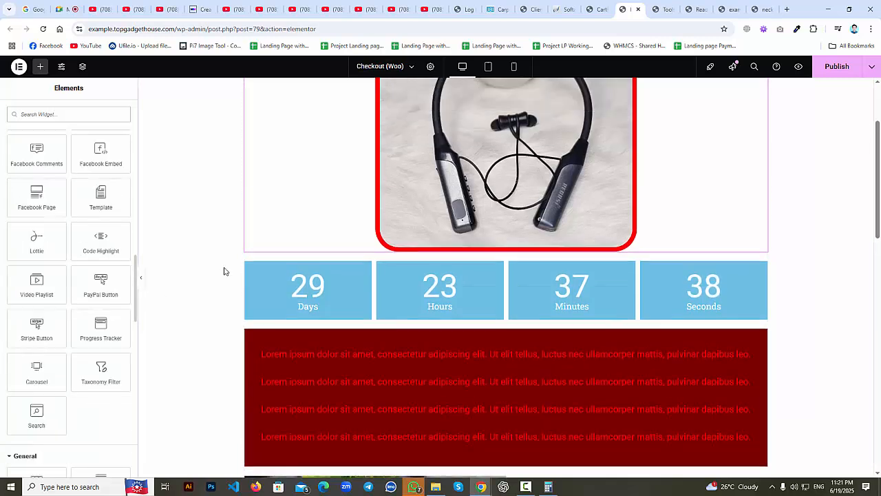
scroll(69, 271, up, 3)
scroll(69, 274, up, 8)
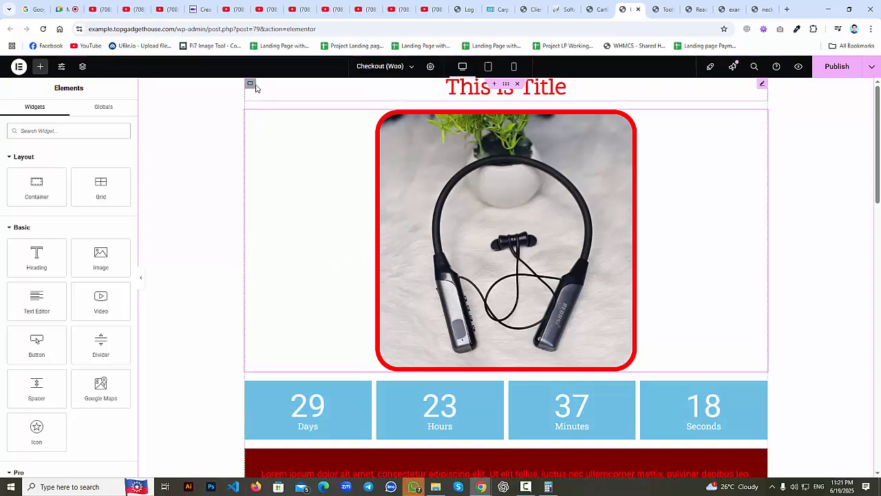
click(250, 84)
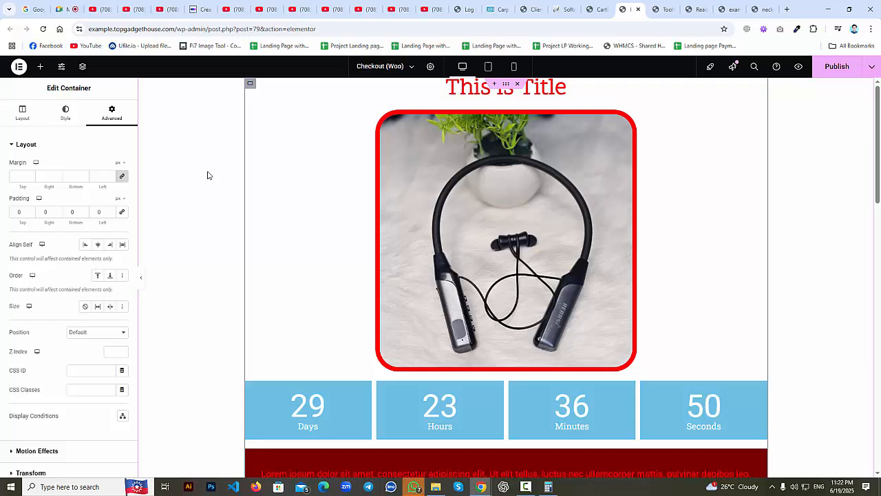
click(40, 66)
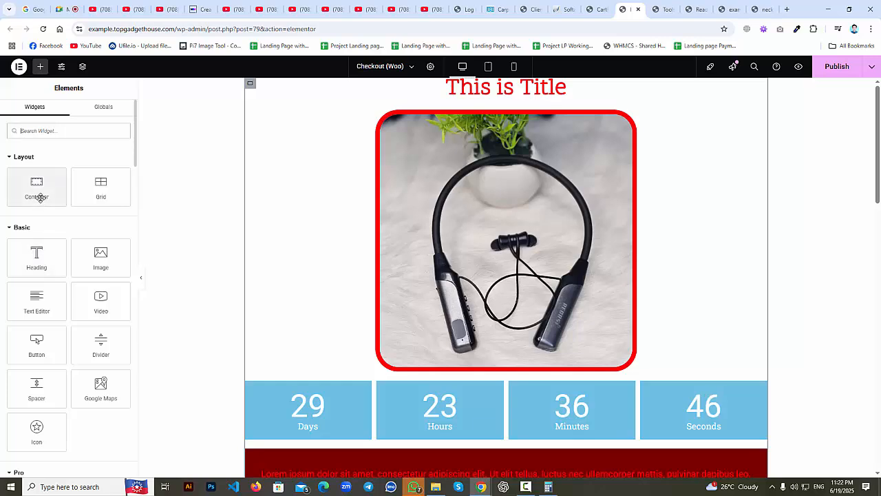
scroll(624, 372, down, 3)
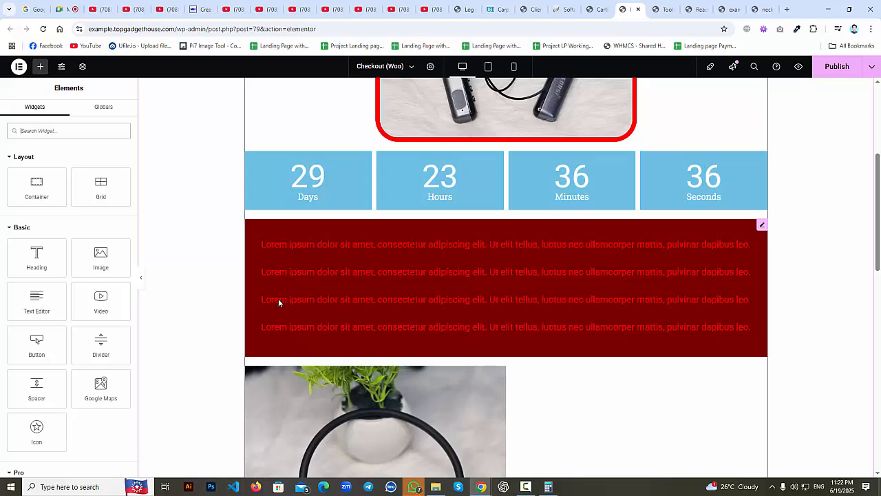
scroll(278, 303, down, 10)
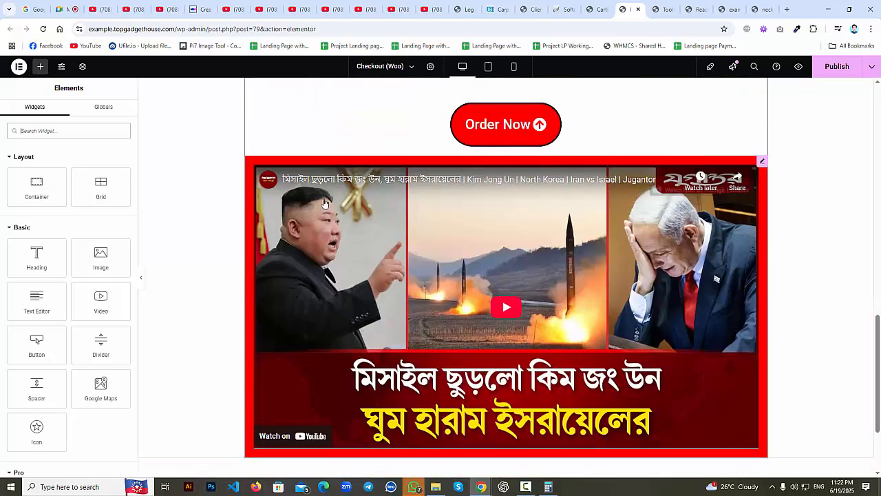
scroll(629, 165, up, 1)
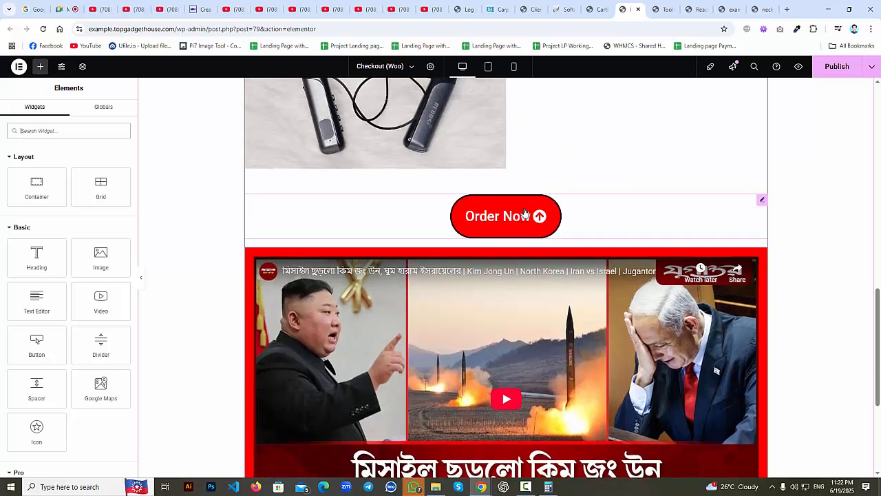
Duplicate the Order Now button.
click(761, 203)
right_click(764, 203)
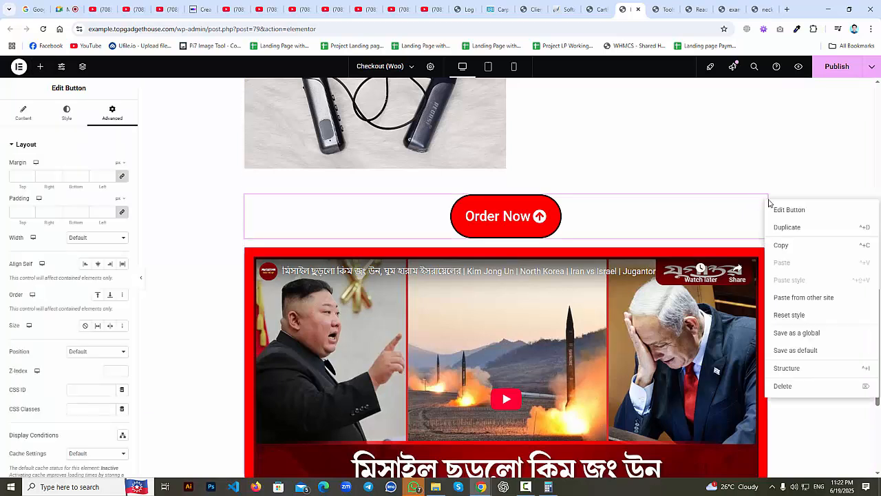
click(782, 230)
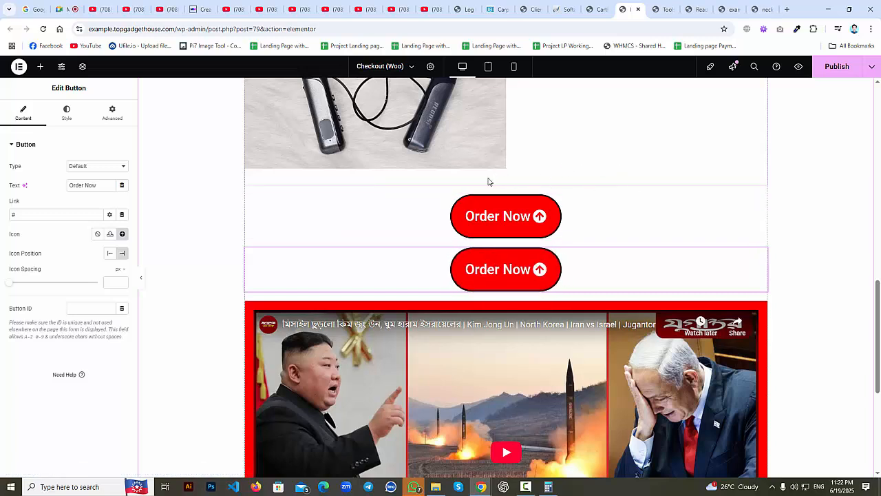
Add a Grid above the Order Now buttons set to 2 columns and 1 row.
click(39, 67)
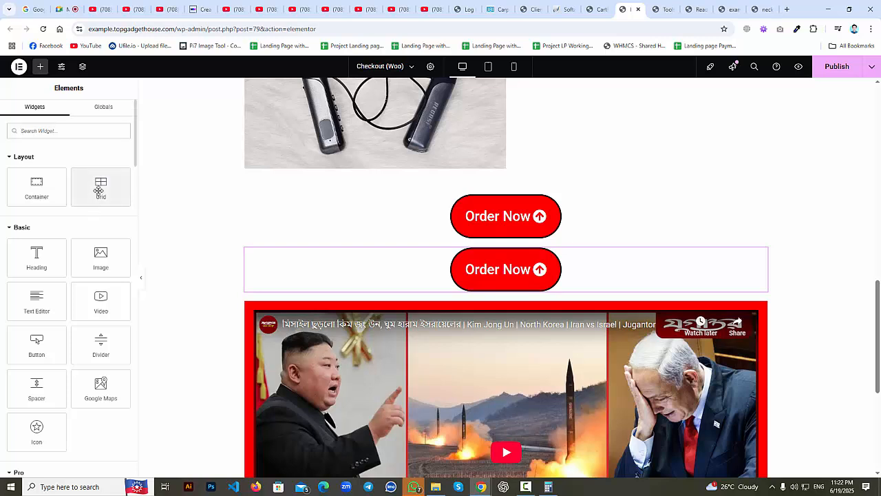
drag(99, 191, 466, 197)
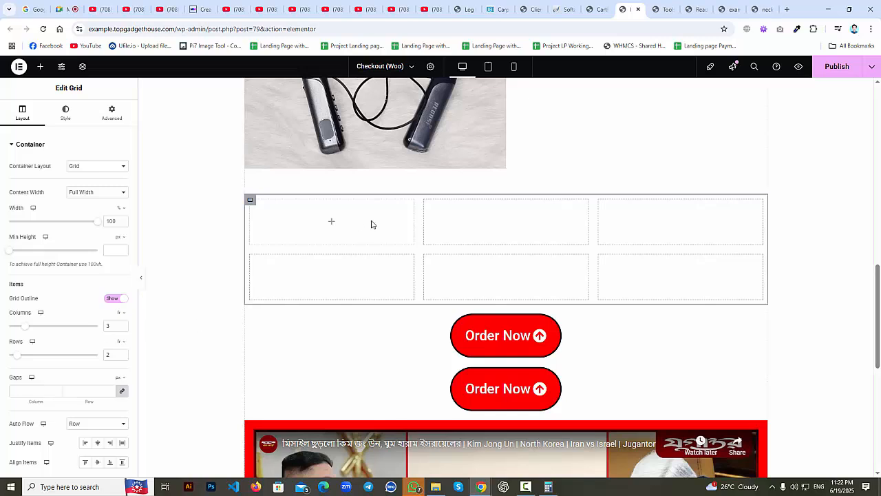
click(122, 330)
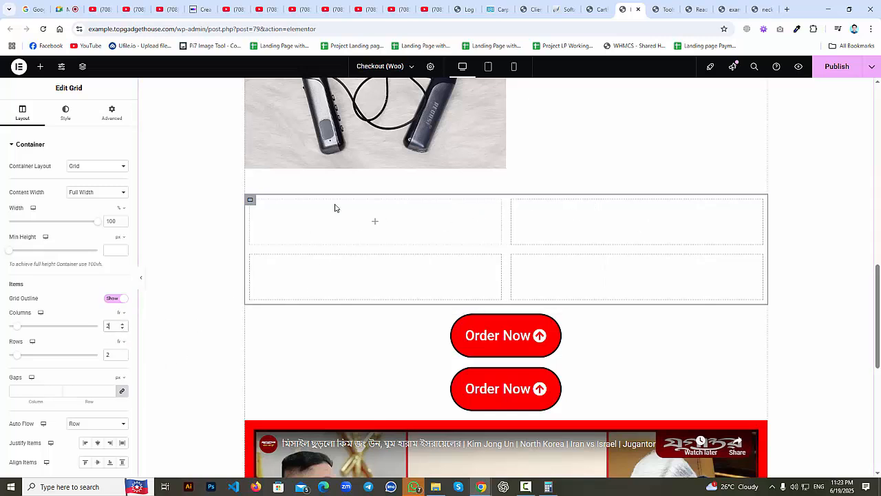
click(122, 357)
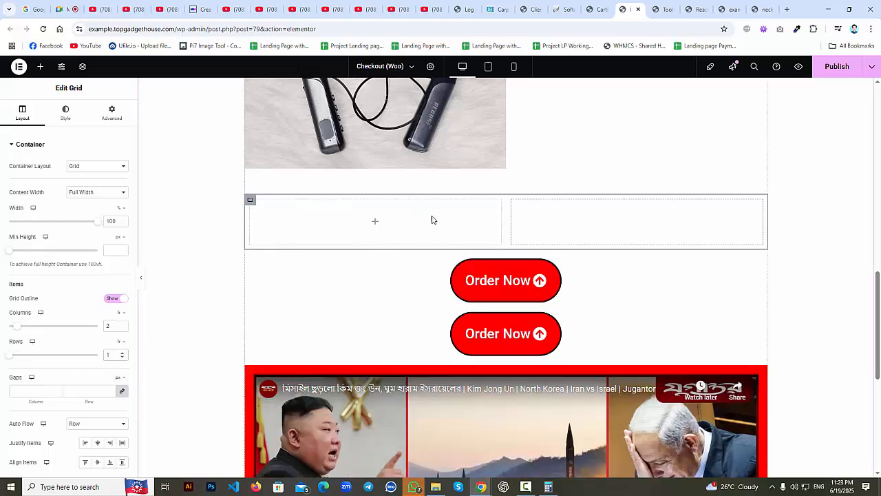
click(372, 222)
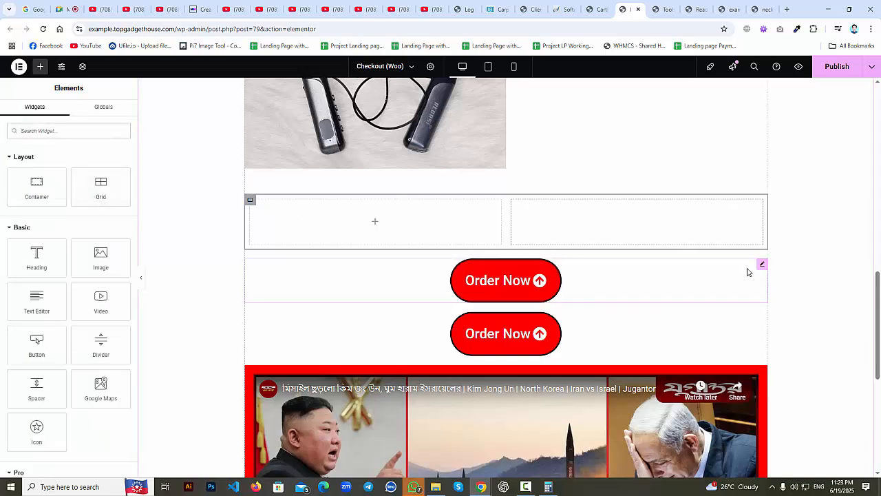
Move both Order Now buttons into the grid cells, positioning the left one Right and the right one Left.
drag(761, 269, 413, 231)
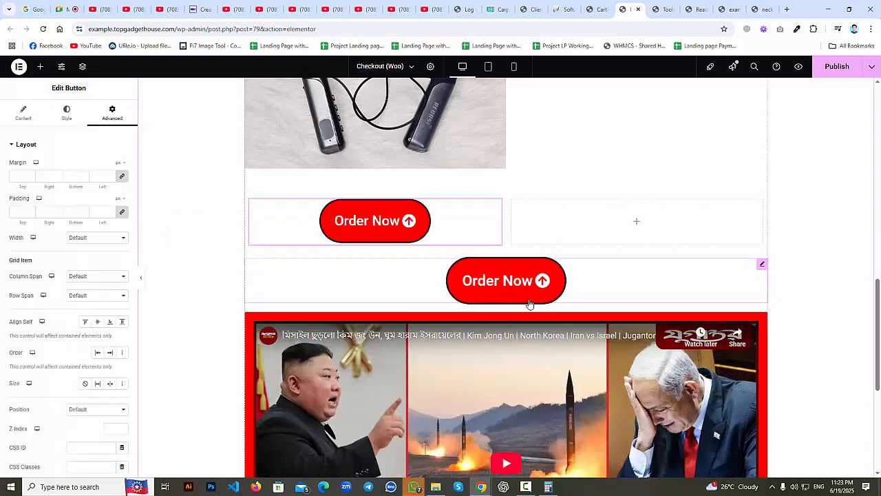
drag(761, 264, 682, 231)
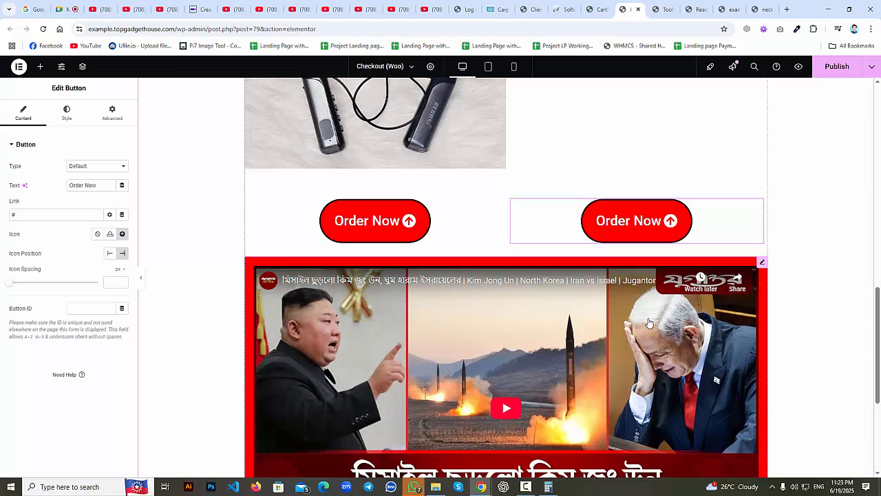
click(496, 206)
click(67, 112)
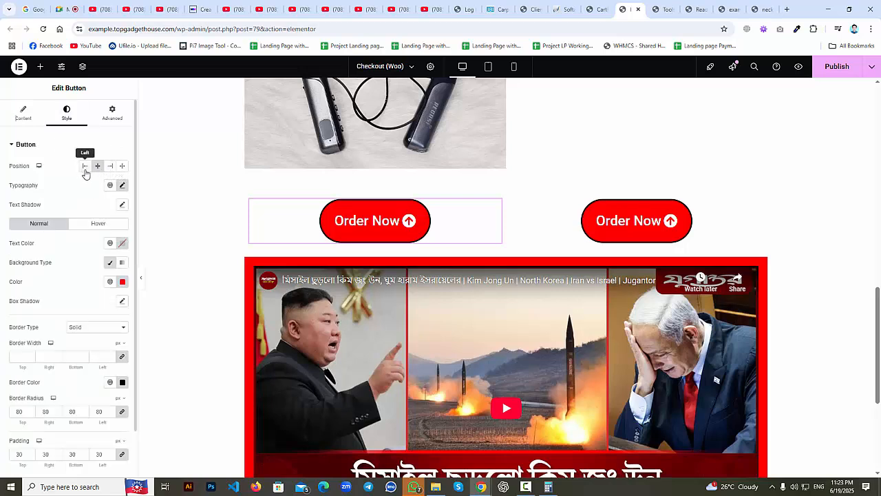
click(110, 168)
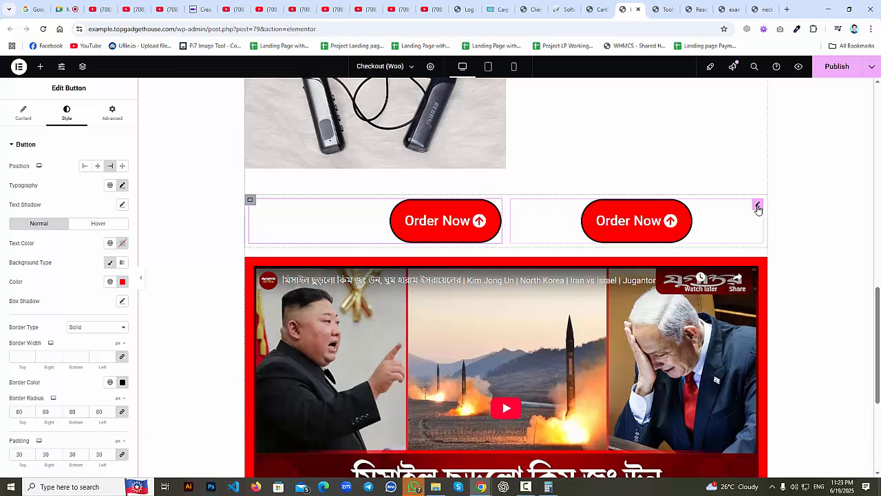
click(758, 208)
click(66, 116)
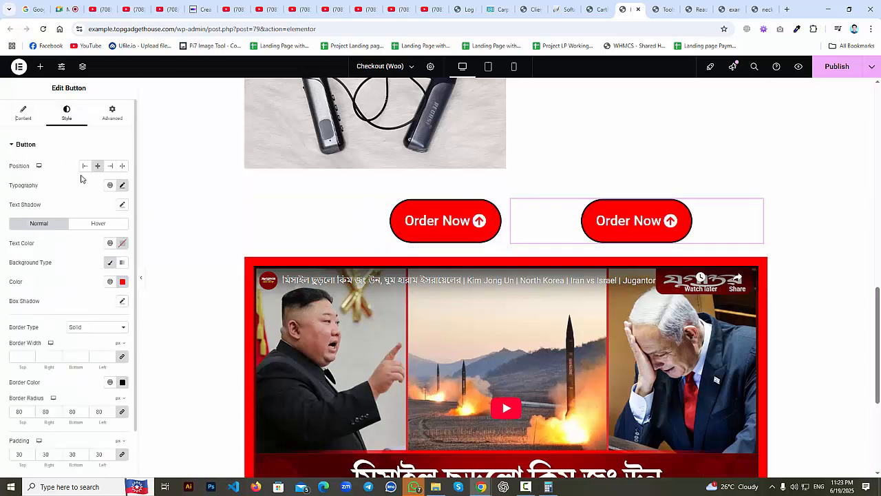
click(85, 166)
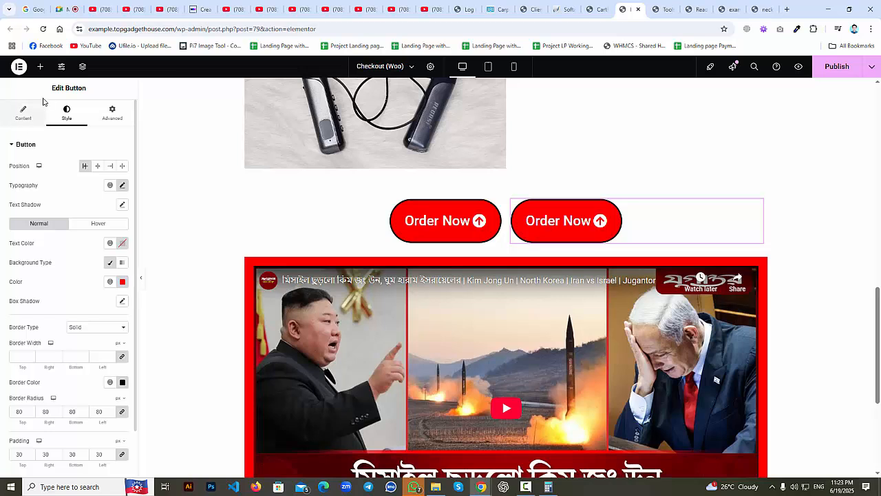
click(40, 67)
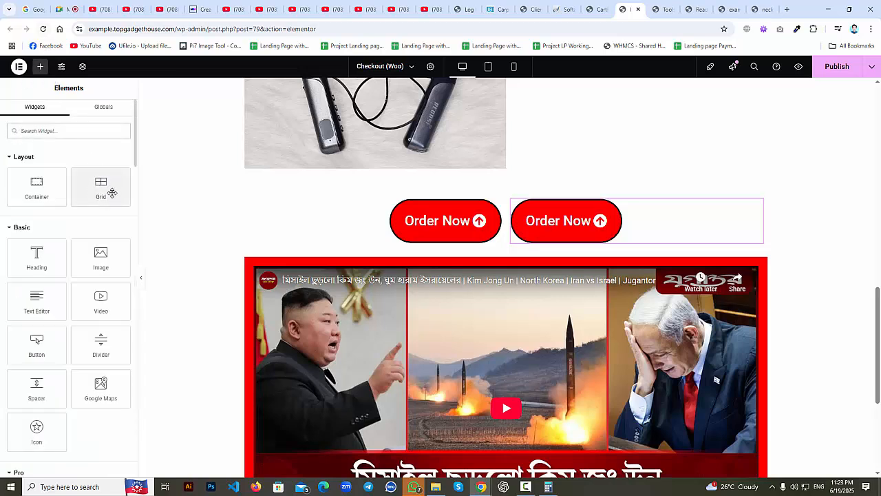
Search 'ani' and place an Animated Headline widget above the Order Now buttons.
click(60, 133)
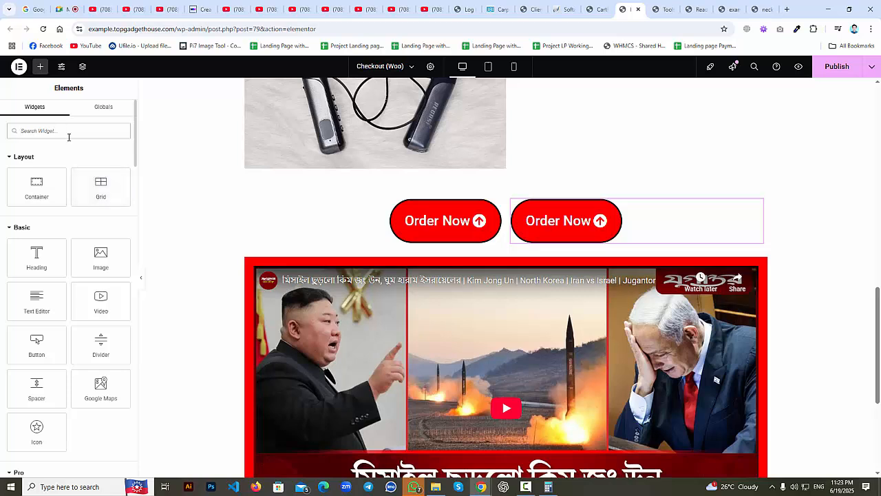
text(ani)
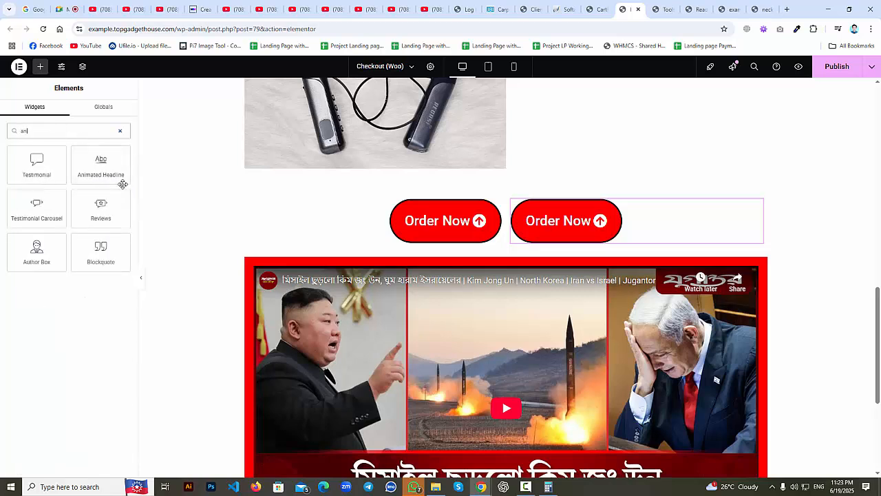
drag(124, 177, 405, 184)
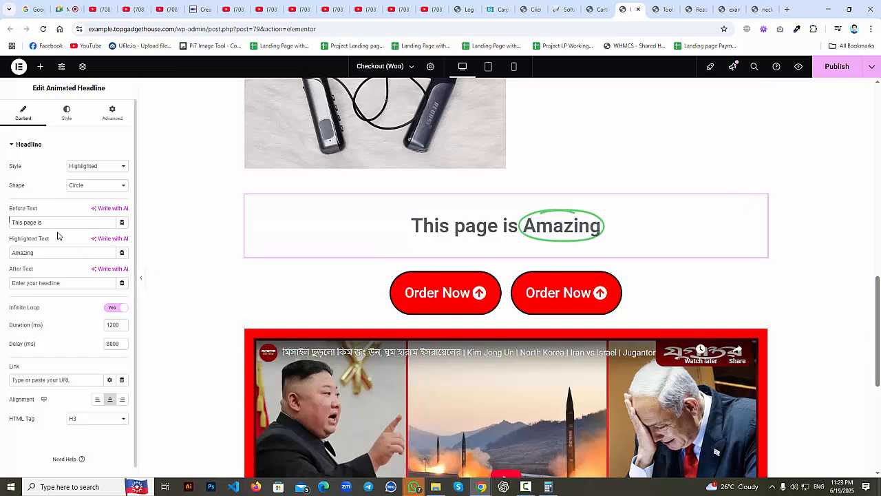
Set the headline text to 'পূর্বের প্রাইস', highlighted '৫০০', and after text 'টাকা'.
drag(47, 223, 6, 231)
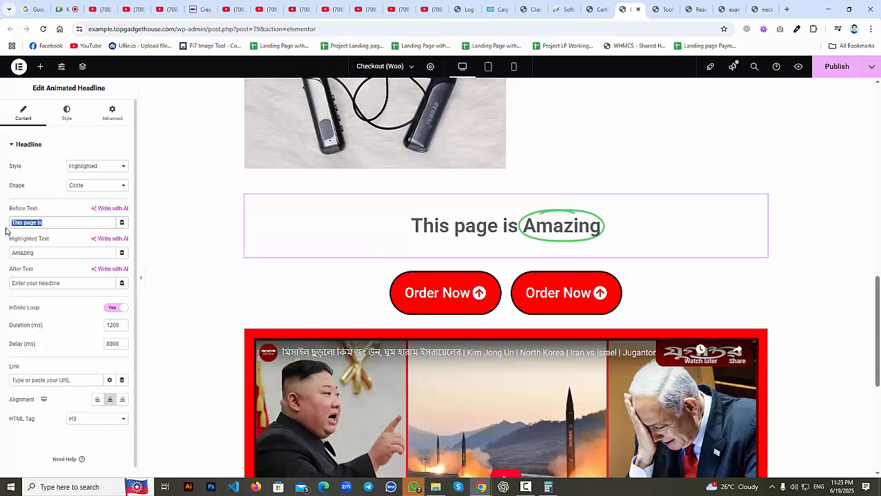
text(ফূ)
key(BackSpace)
key(BackSpace)
text(পূর)
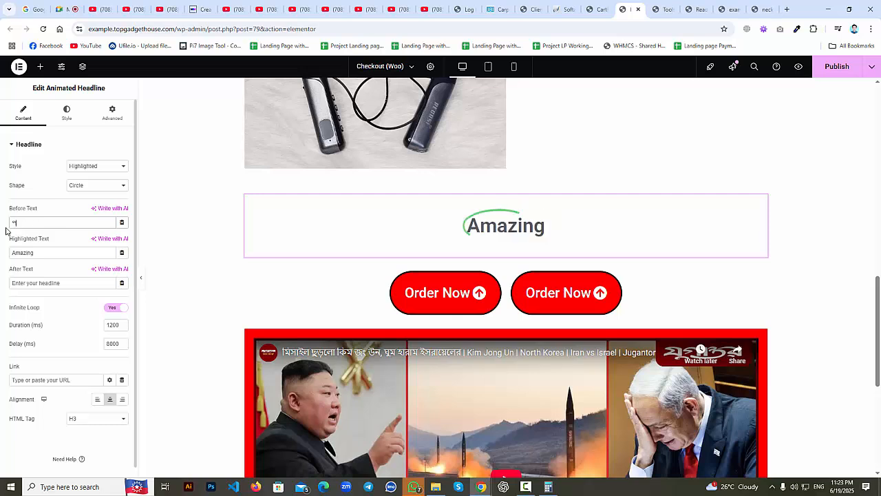
text(্বের দ)
key(BackSpace)
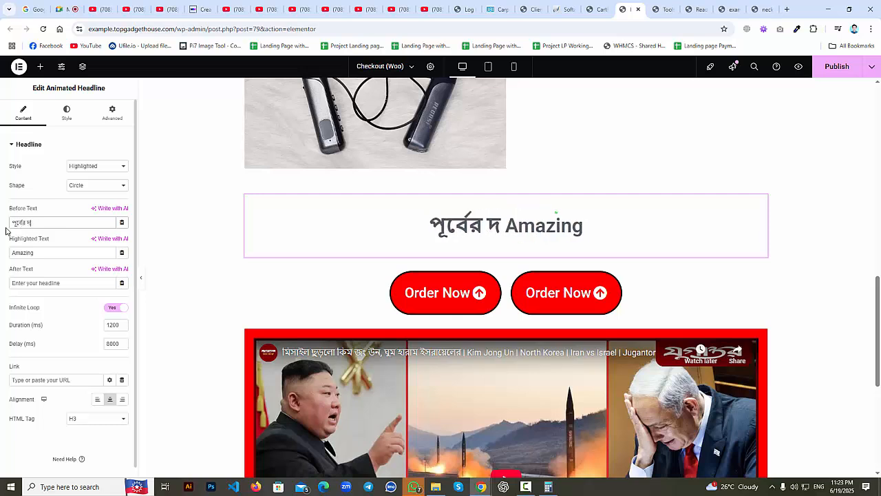
text(প্রাইস)
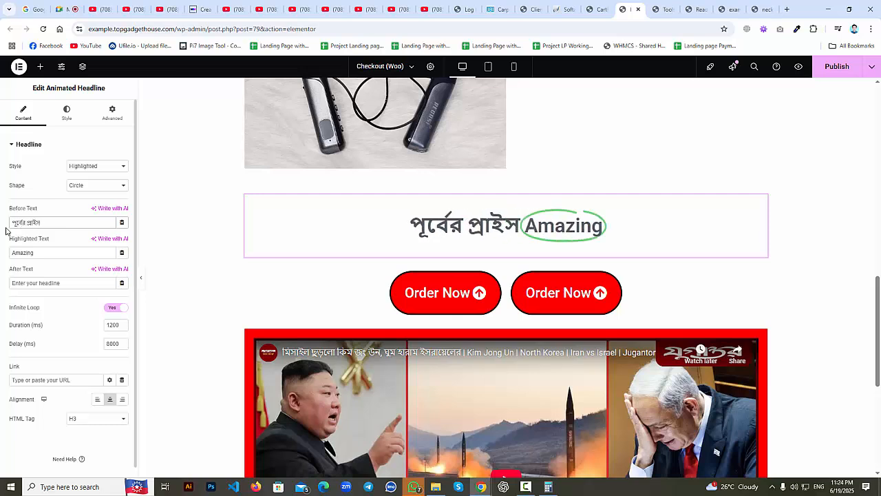
double_click(38, 254)
text(৫০০)
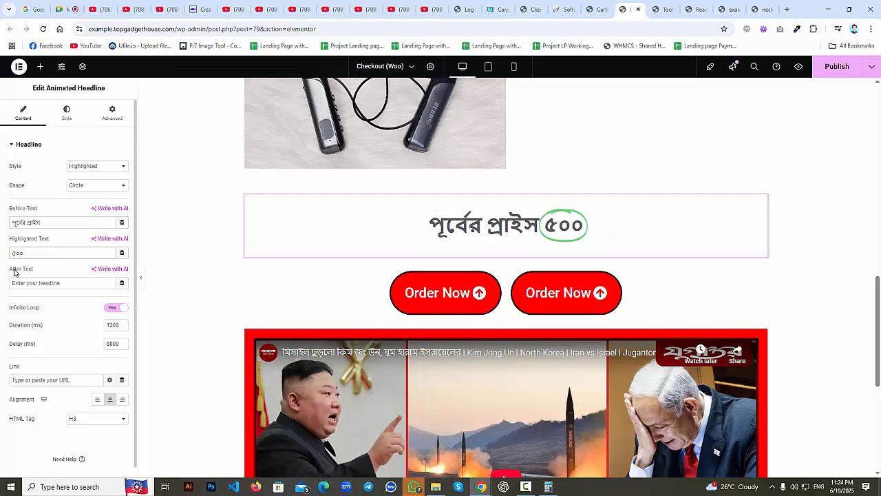
click(35, 282)
text(টা)
text(কা)
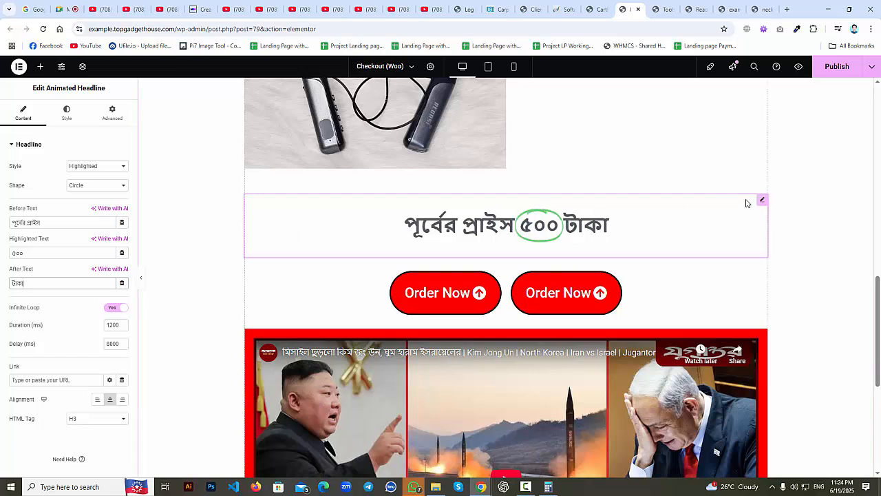
Duplicate the price headline and edit the copy to read 'অফার প্রাইস ৩০০ টাকা'.
right_click(762, 201)
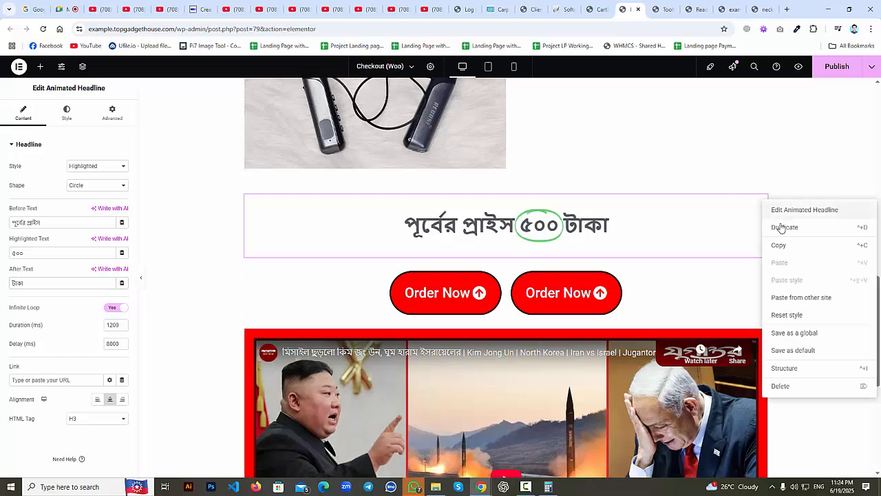
click(783, 227)
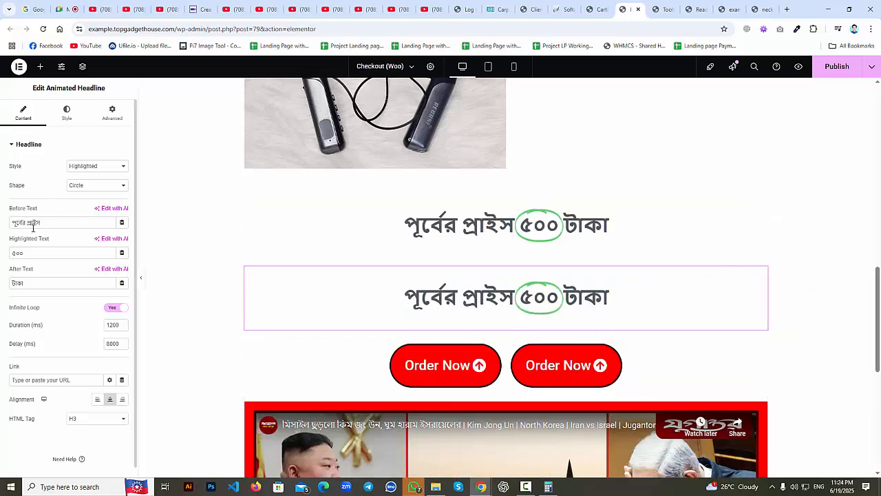
drag(23, 222, 2, 227)
text(ফ)
key(BackSpace)
text(অ)
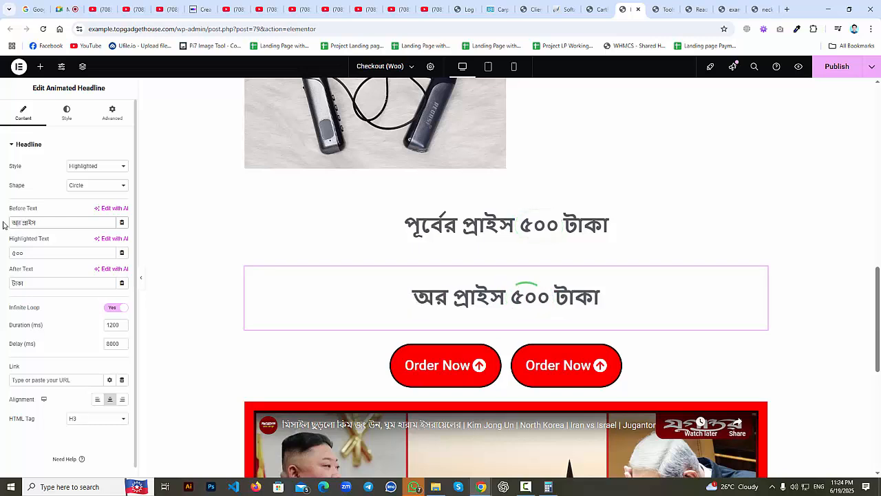
text(ফা)
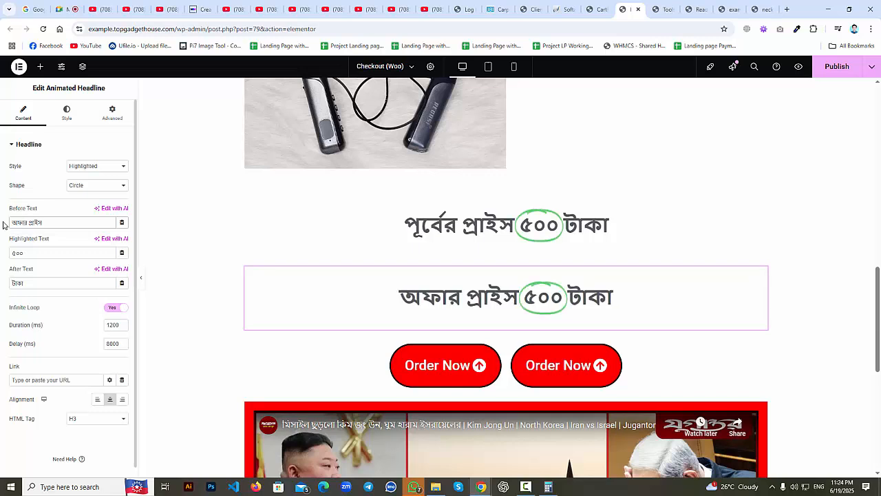
click(17, 250)
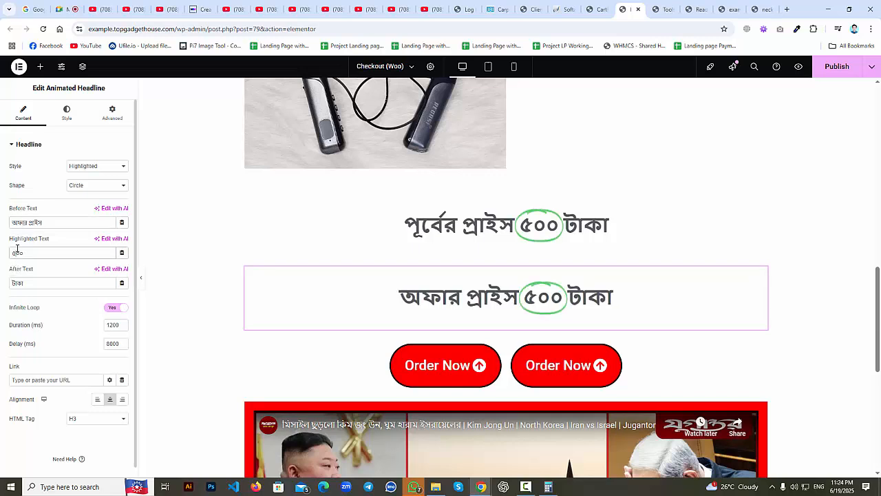
text(৩)
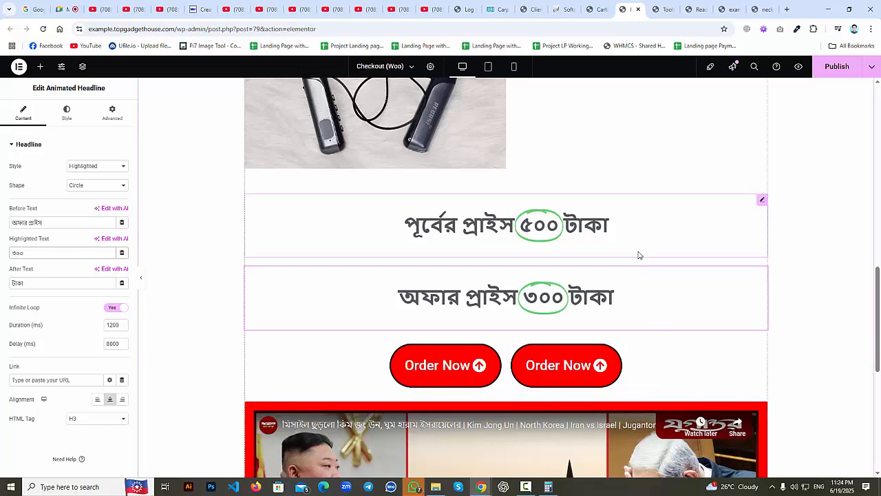
click(762, 200)
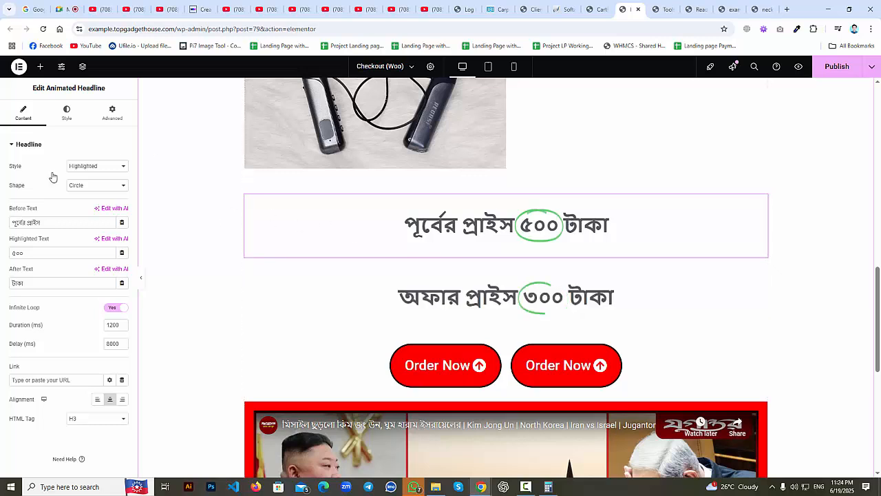
Change the first headline's highlight shape to an X and colour it red (#FF0000).
click(87, 186)
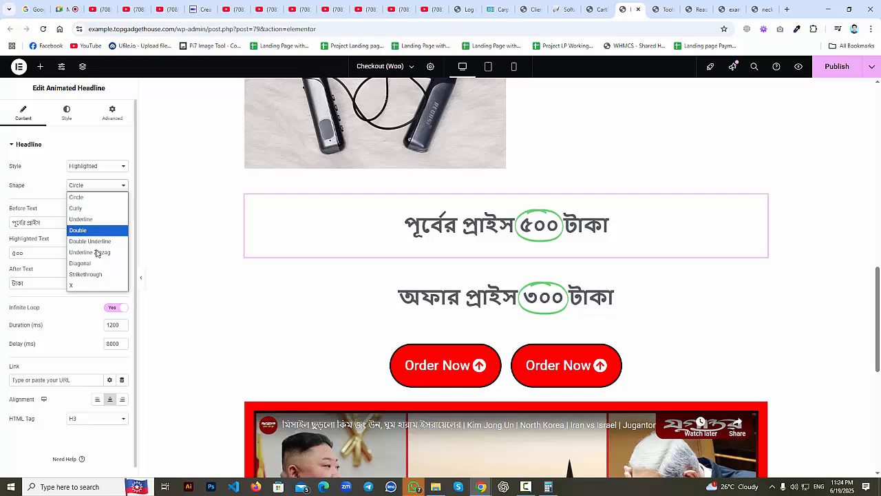
click(90, 286)
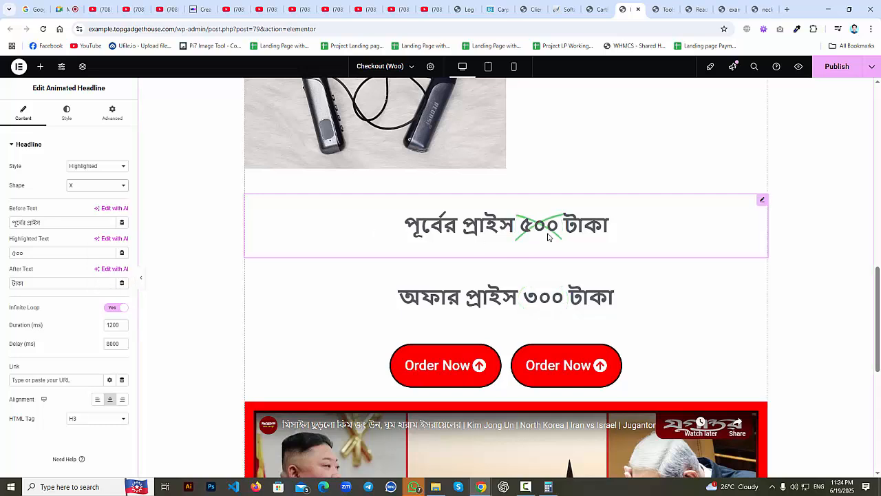
click(69, 116)
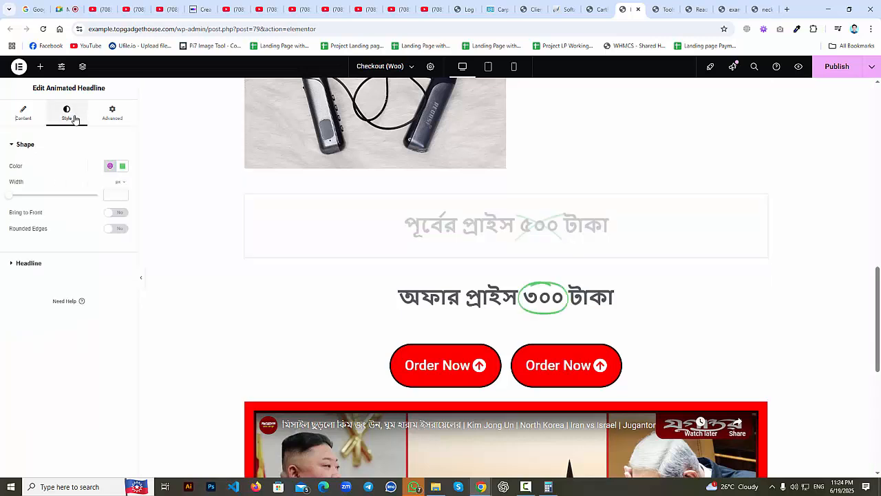
click(122, 166)
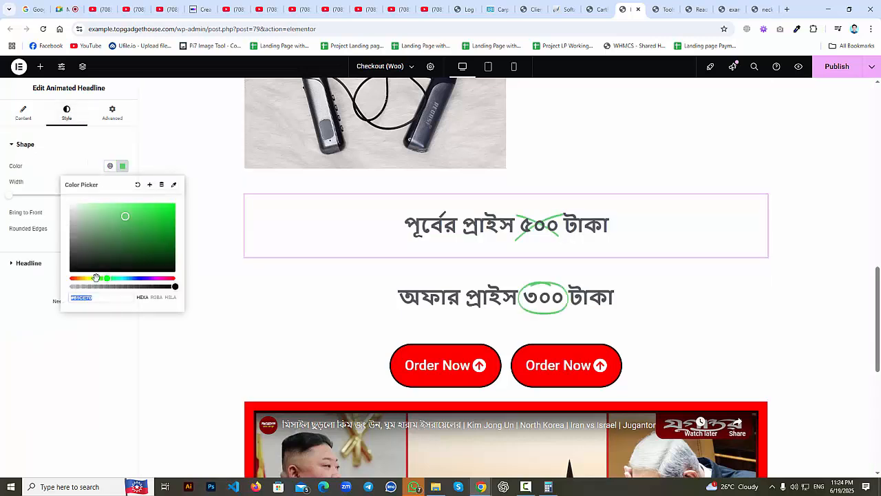
drag(95, 278, 70, 278)
drag(169, 213, 175, 203)
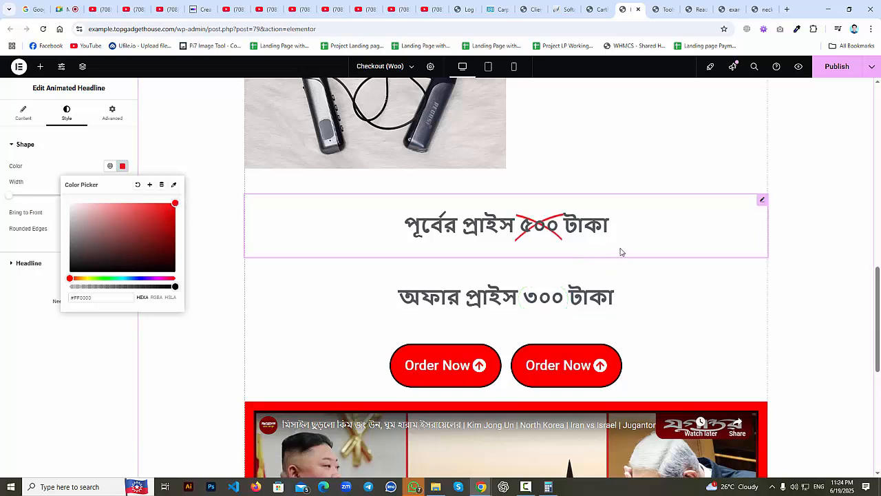
scroll(634, 252, up, 5)
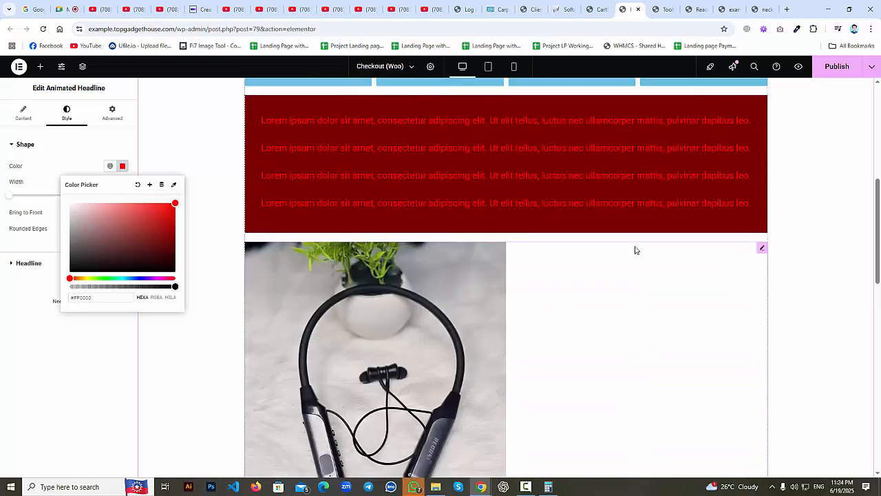
scroll(635, 250, up, 5)
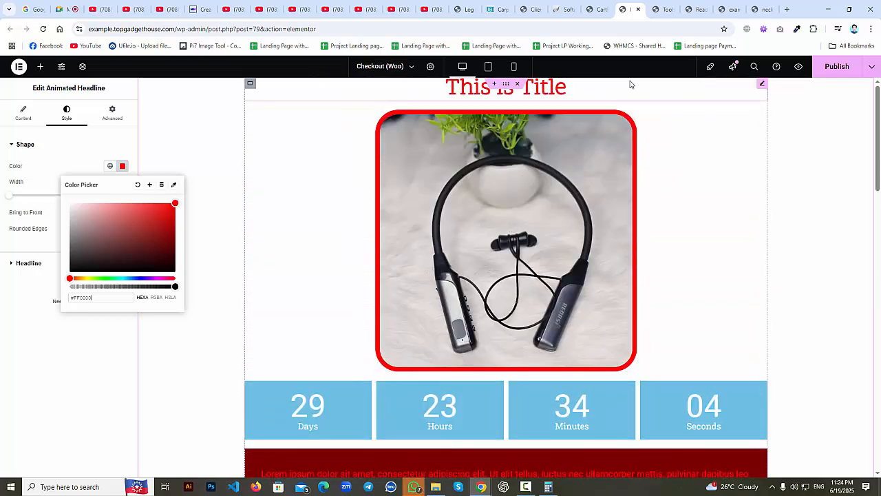
click(762, 83)
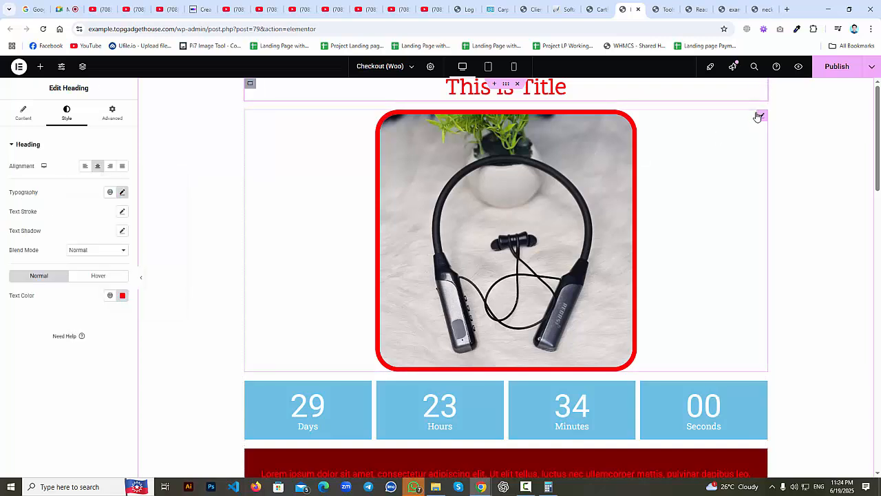
click(760, 117)
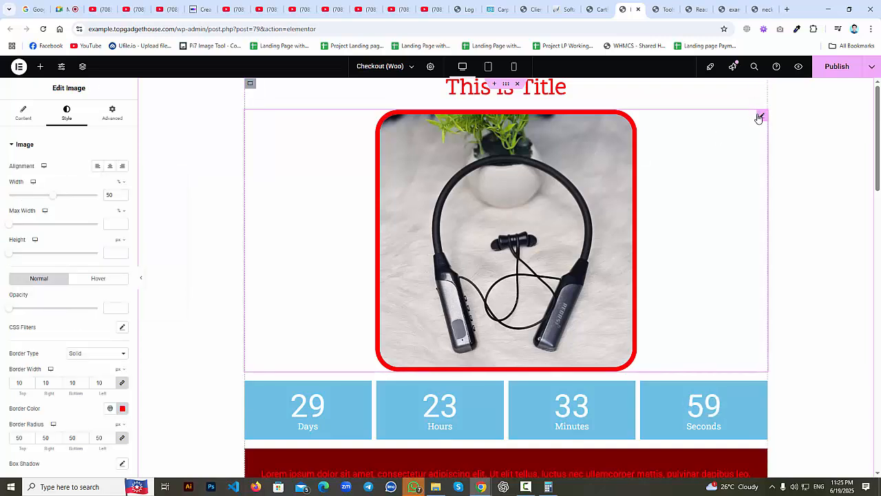
click(761, 9)
scroll(397, 231, up, 20)
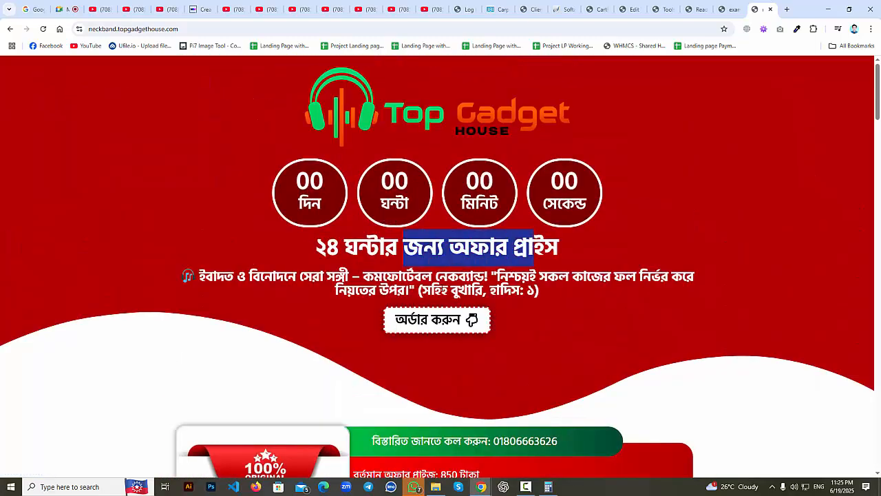
drag(417, 290, 504, 300)
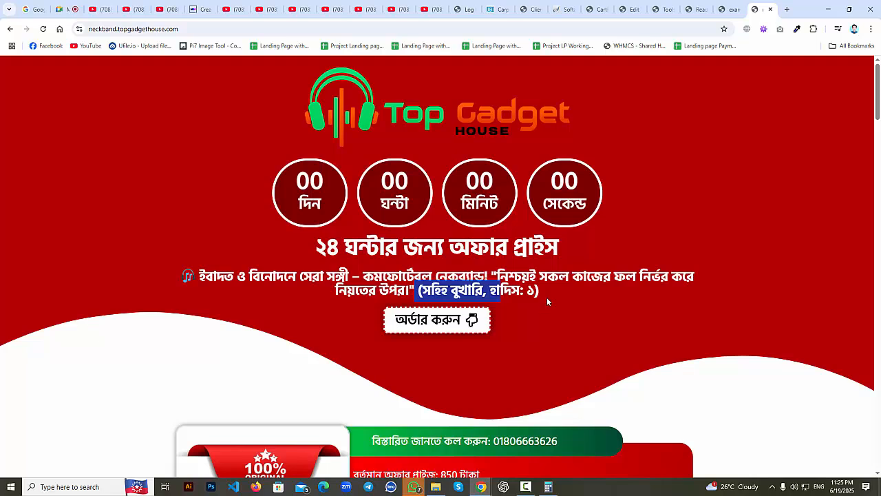
drag(494, 249, 342, 256)
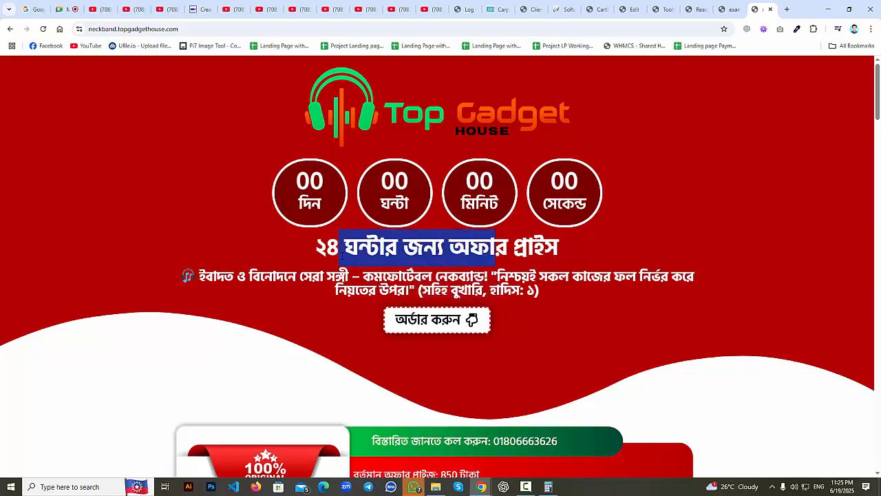
drag(540, 291, 418, 292)
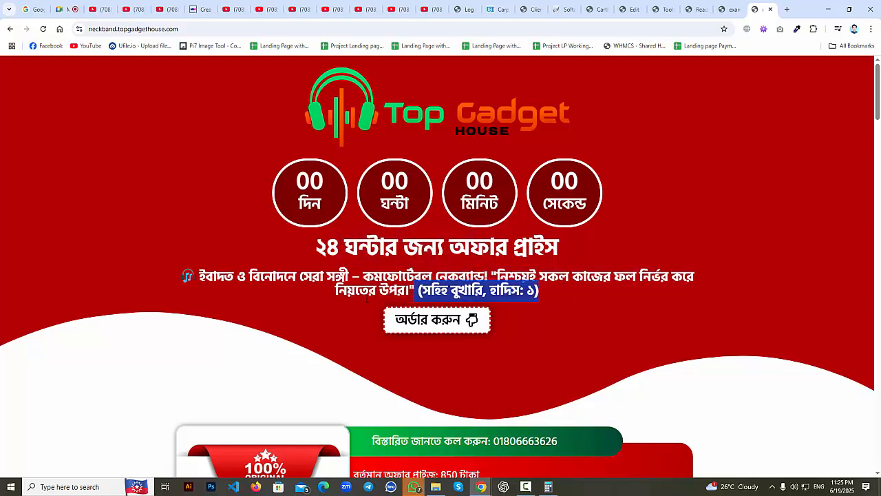
click(301, 331)
scroll(324, 331, down, 4)
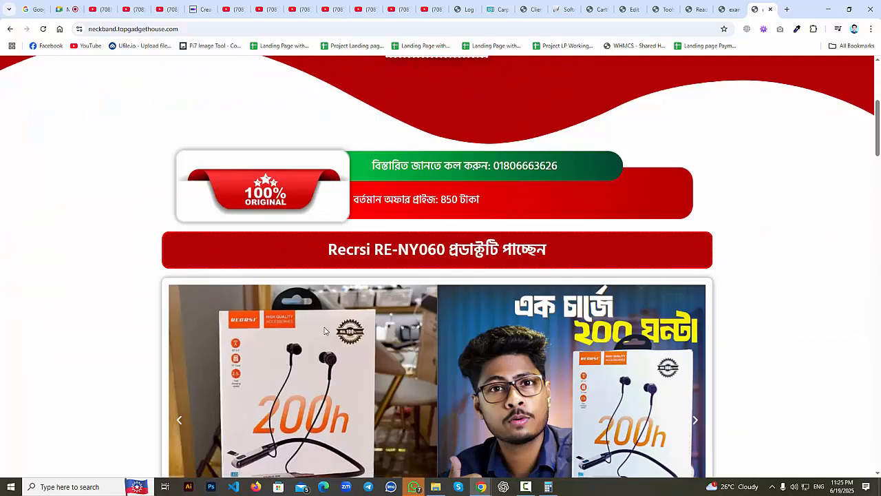
drag(459, 200, 405, 200)
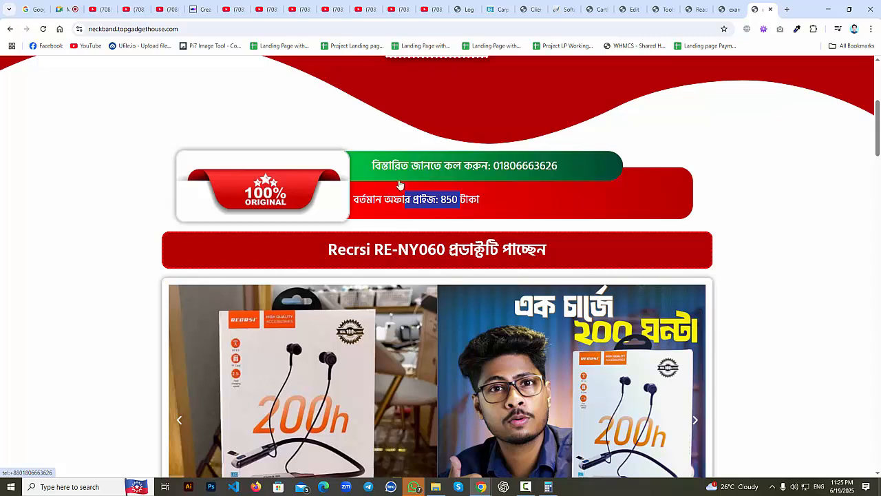
click(388, 199)
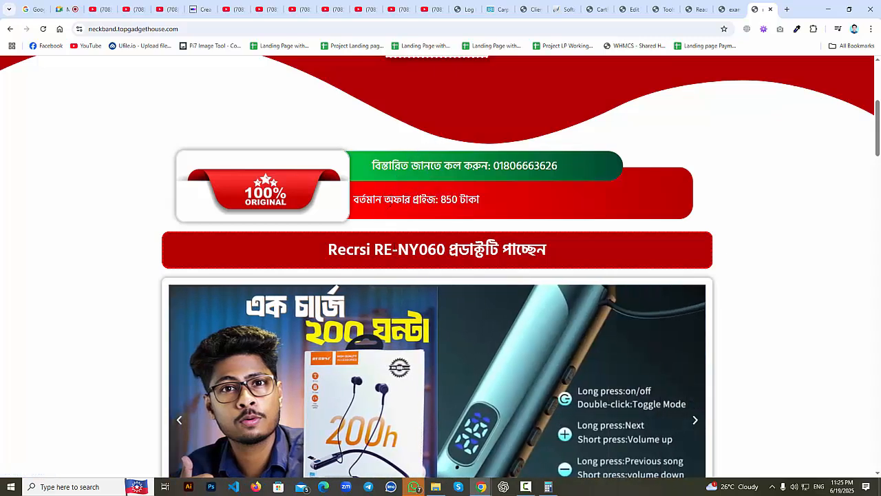
drag(326, 252, 762, 250)
click(816, 221)
click(590, 6)
click(623, 5)
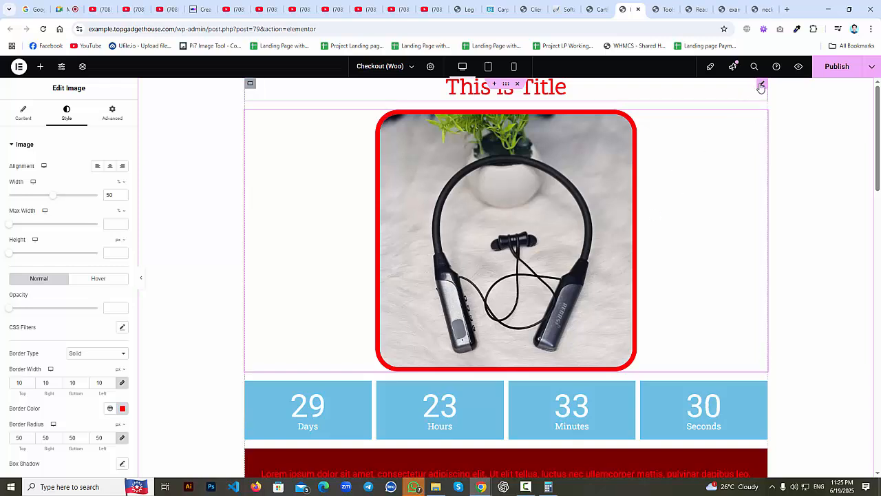
Duplicate the 'This is Title' heading.
click(761, 86)
right_click(761, 85)
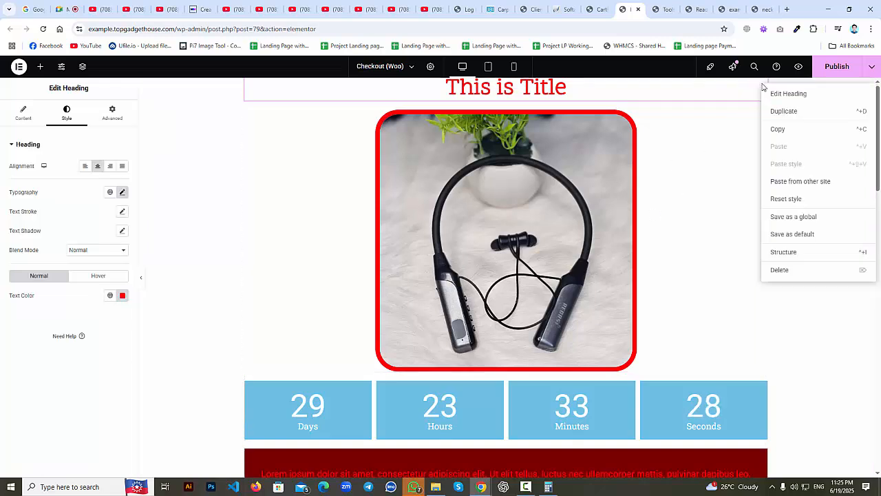
click(784, 111)
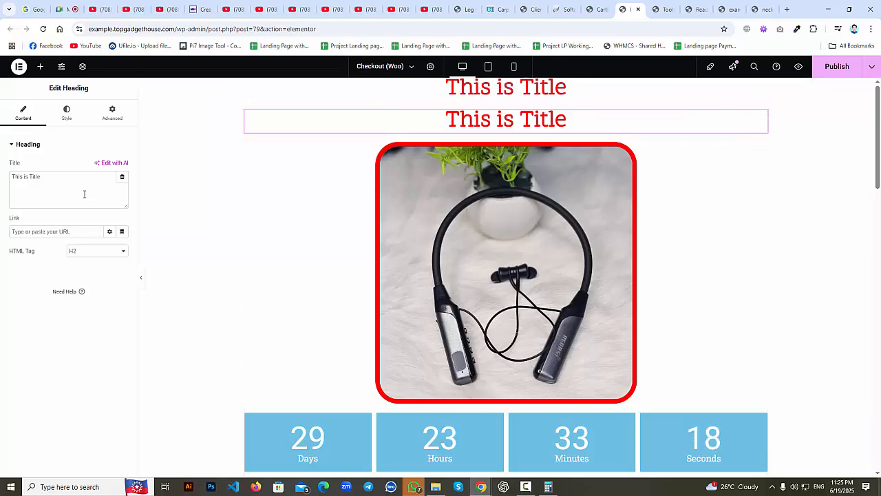
Give the duplicated heading a classic bright green background.
click(108, 120)
scroll(53, 269, down, 3)
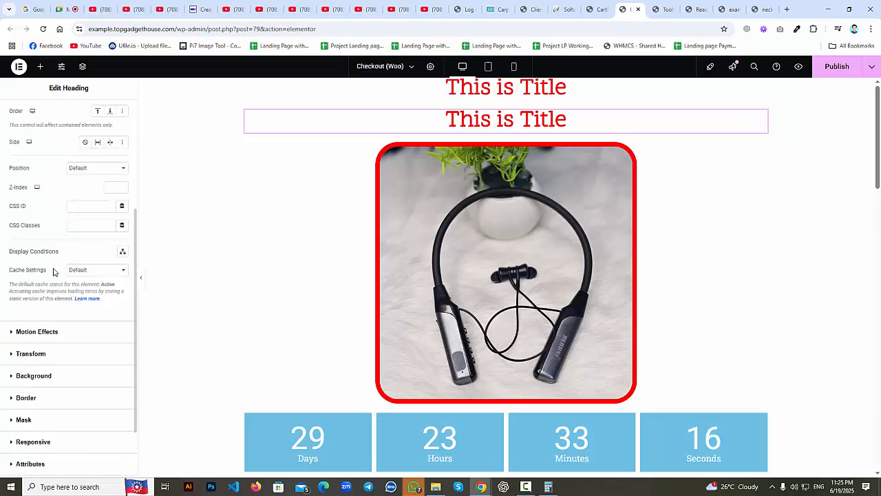
click(45, 377)
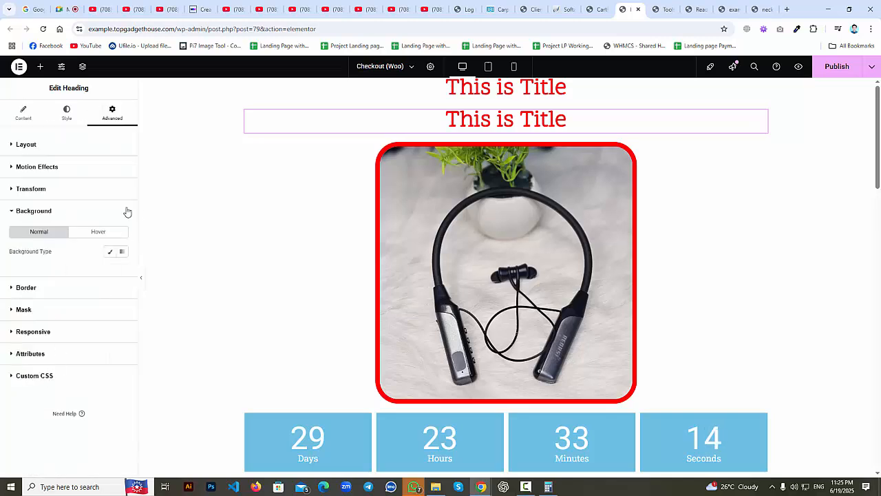
click(116, 254)
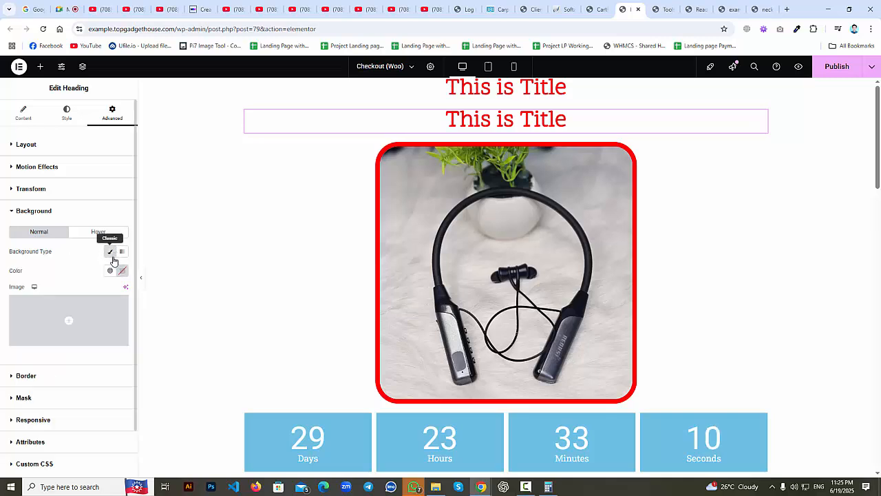
click(122, 270)
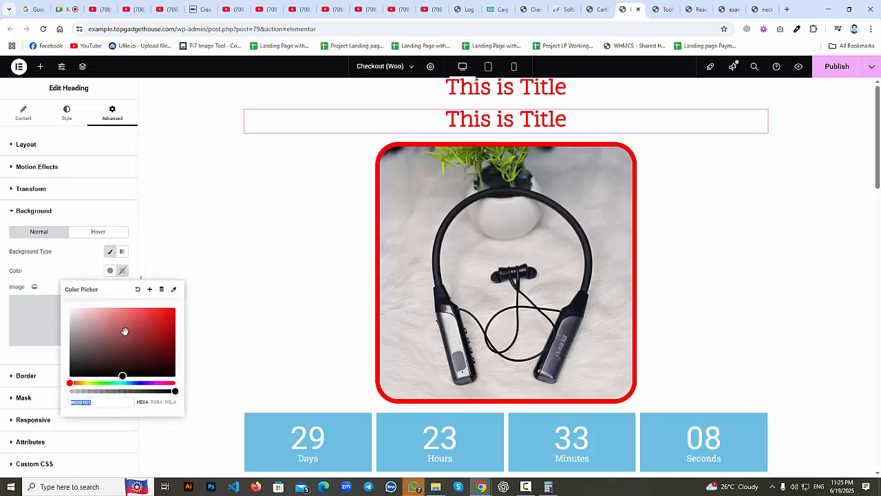
click(111, 382)
drag(147, 340, 175, 330)
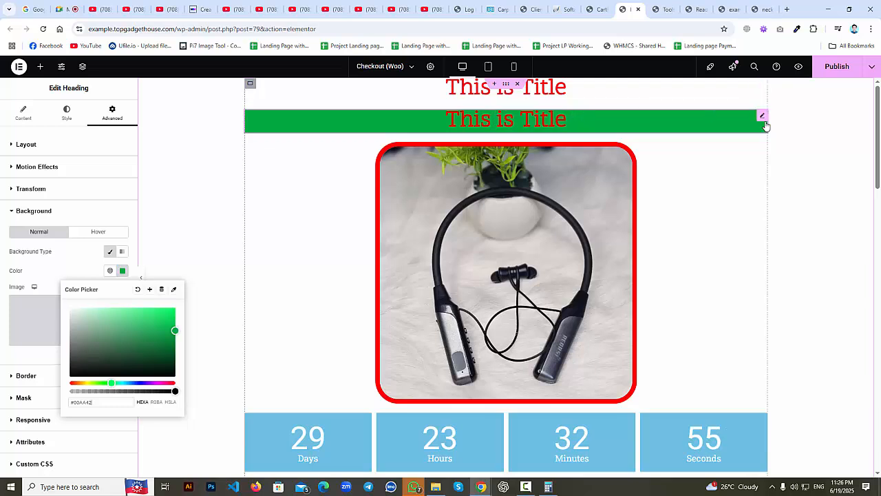
click(31, 144)
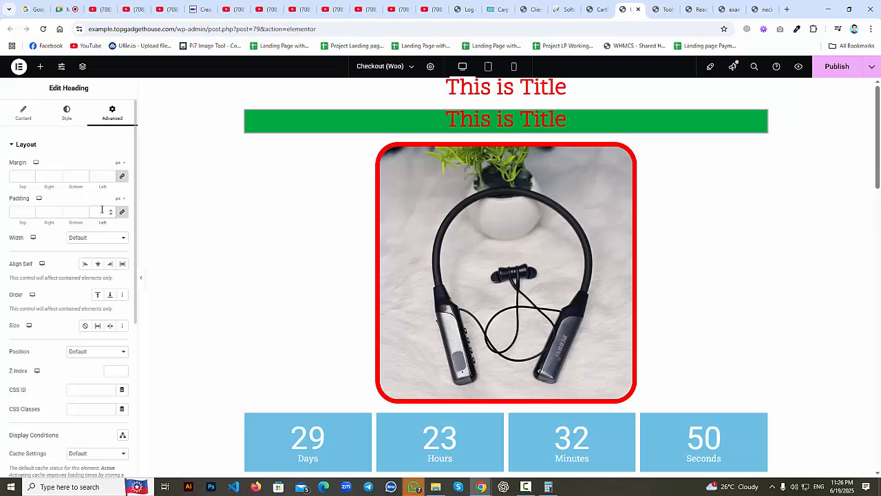
Set the green title's padding to 20 px on all sides.
click(102, 210)
text(20)
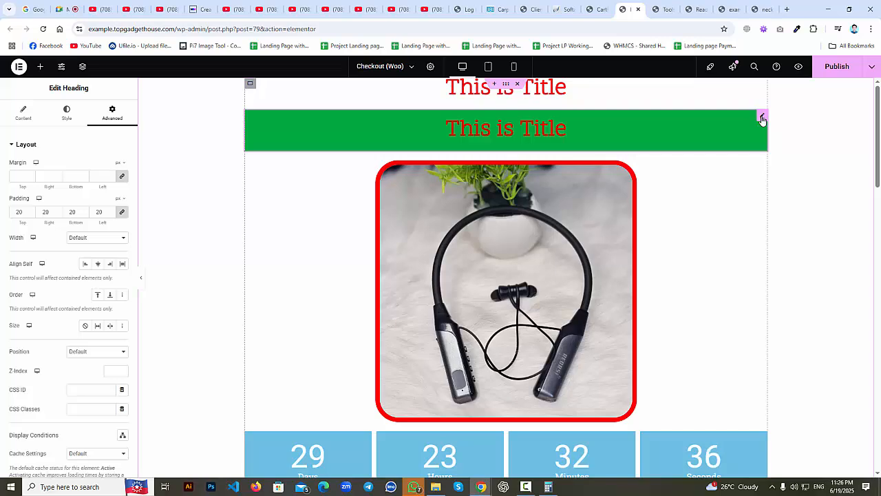
scroll(762, 120, down, 3)
scroll(762, 119, up, 3)
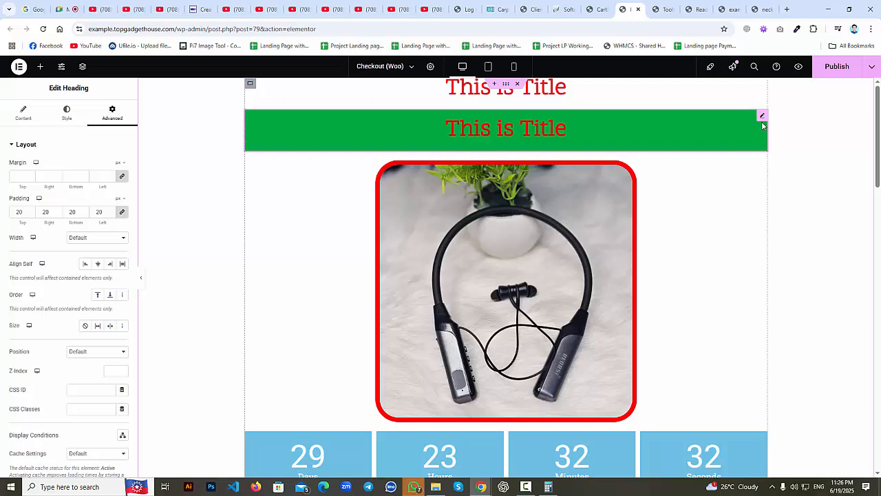
click(64, 8)
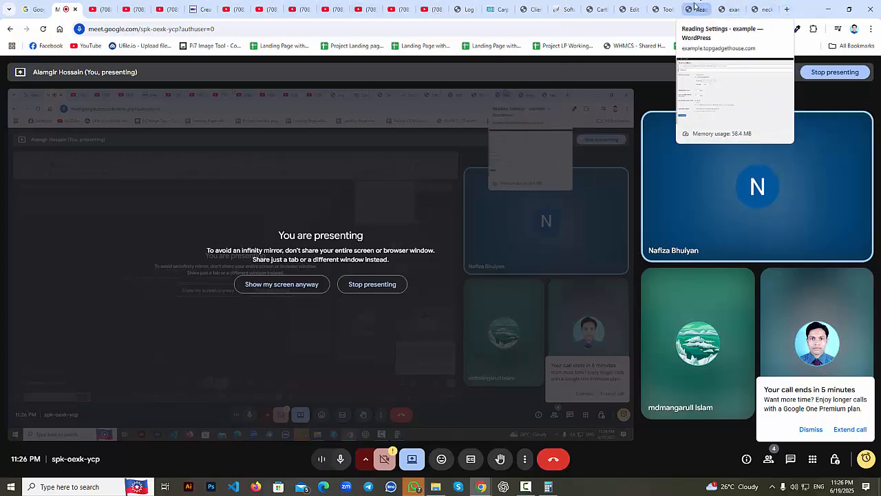
click(626, 6)
click(598, 9)
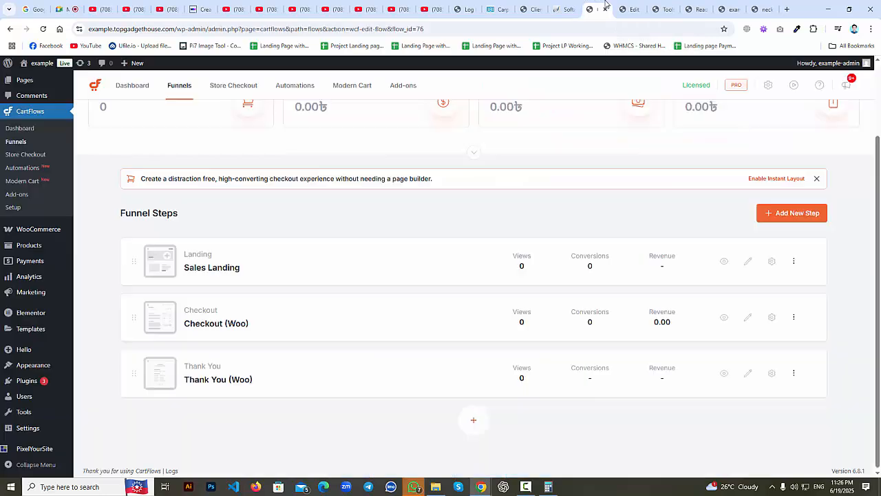
click(627, 9)
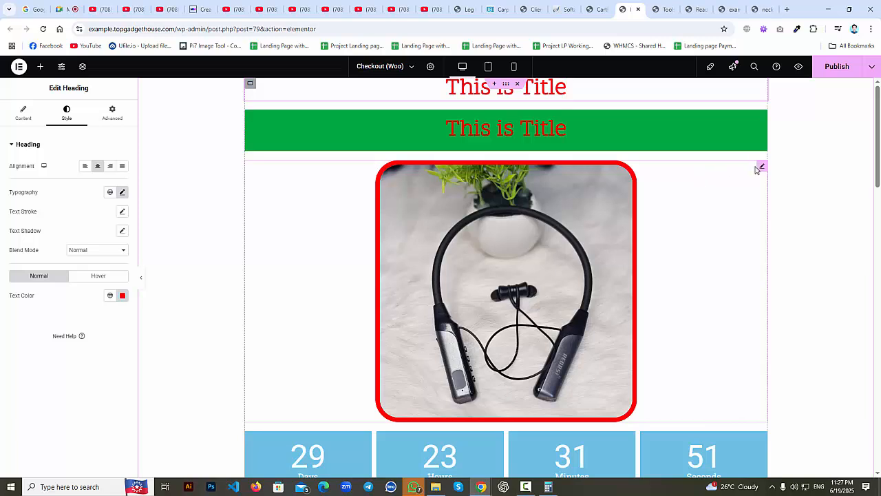
click(761, 166)
scroll(712, 239, down, 3)
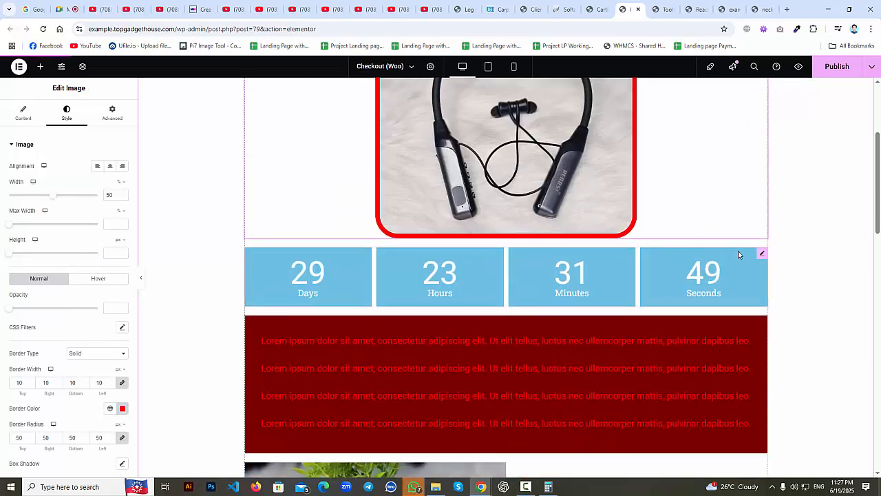
click(761, 256)
scroll(734, 305, down, 10)
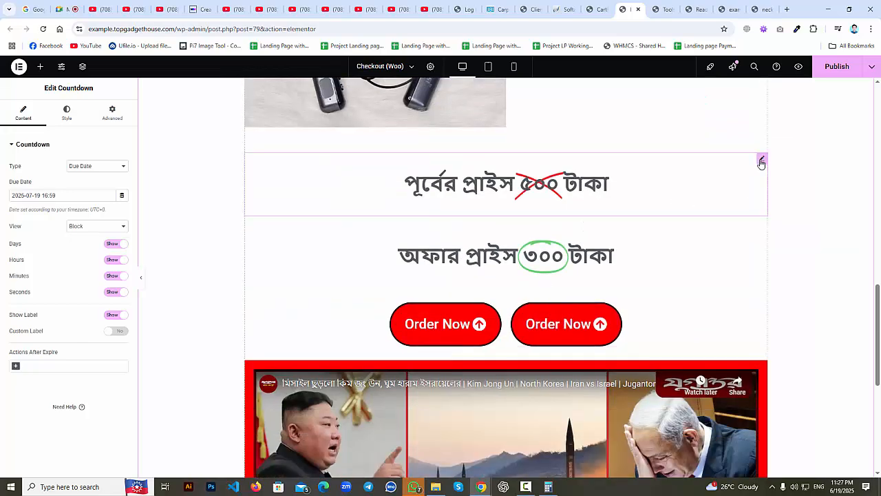
click(759, 157)
scroll(687, 338, down, 1)
scroll(687, 337, down, 3)
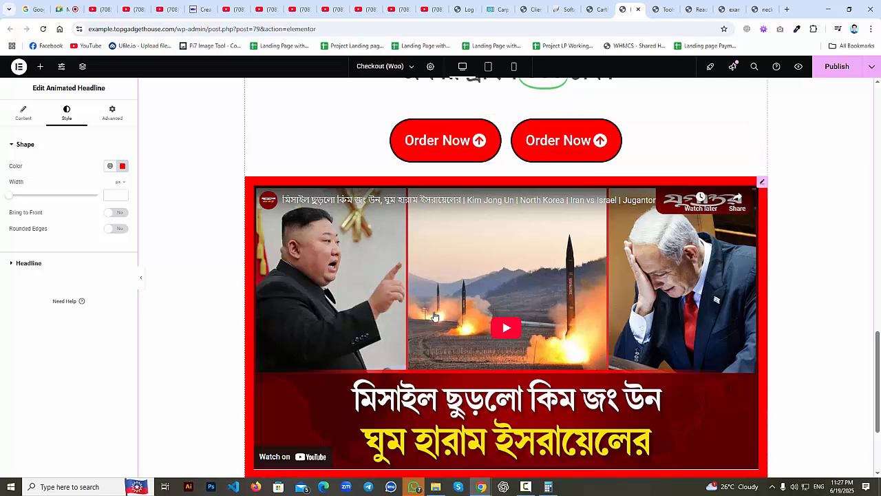
scroll(438, 322, down, 1)
scroll(438, 321, up, 10)
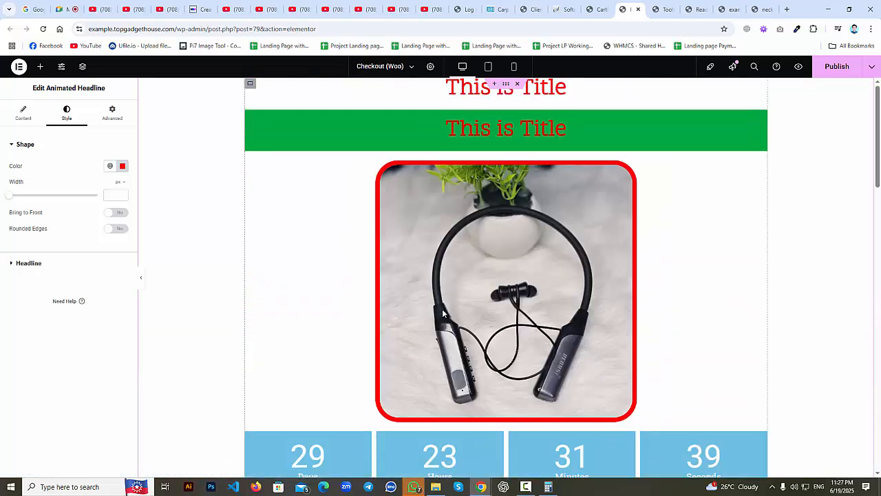